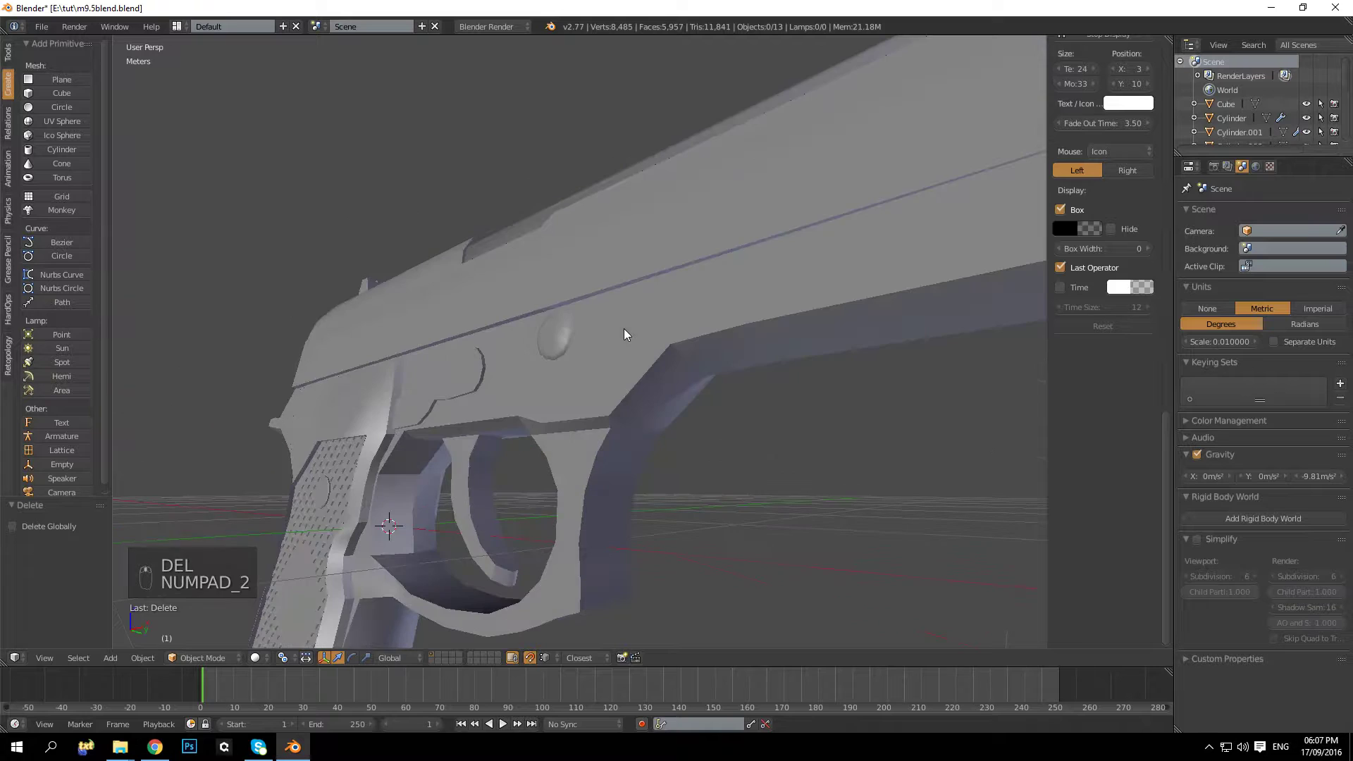
Step: Add a cube in the front wireframe view over the pistol reference and enter Edit Mode
key("z")
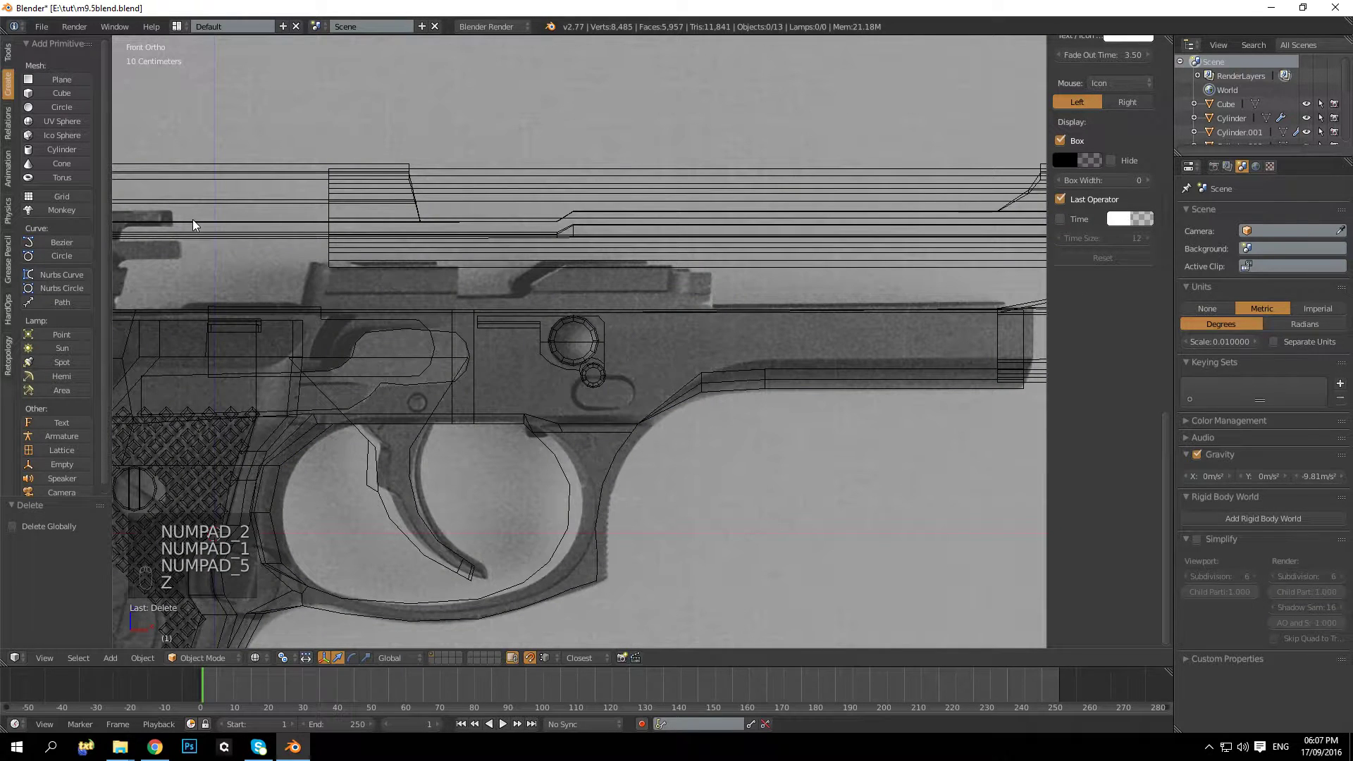
left_click(49, 91)
scroll(726, 395, "down", 4)
key("Tab")
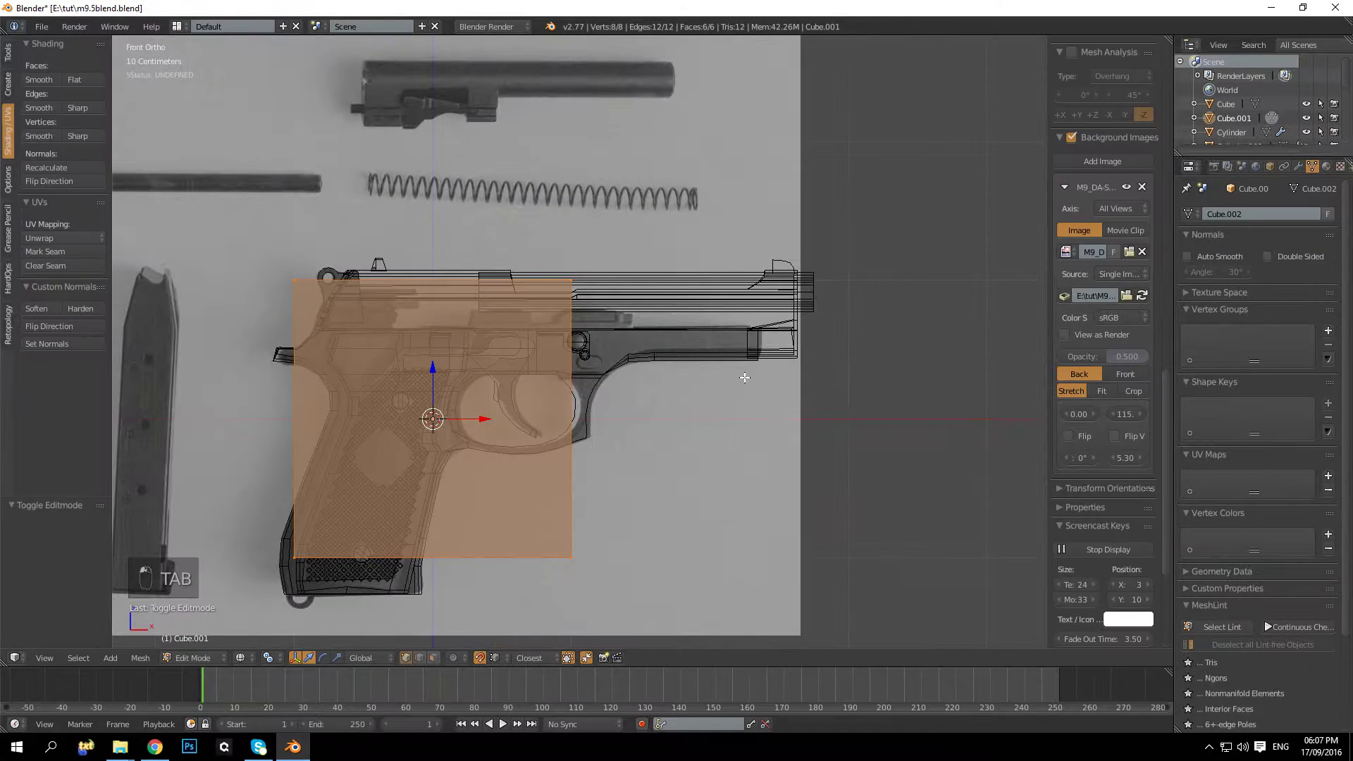
key("s")
left_click(599, 365)
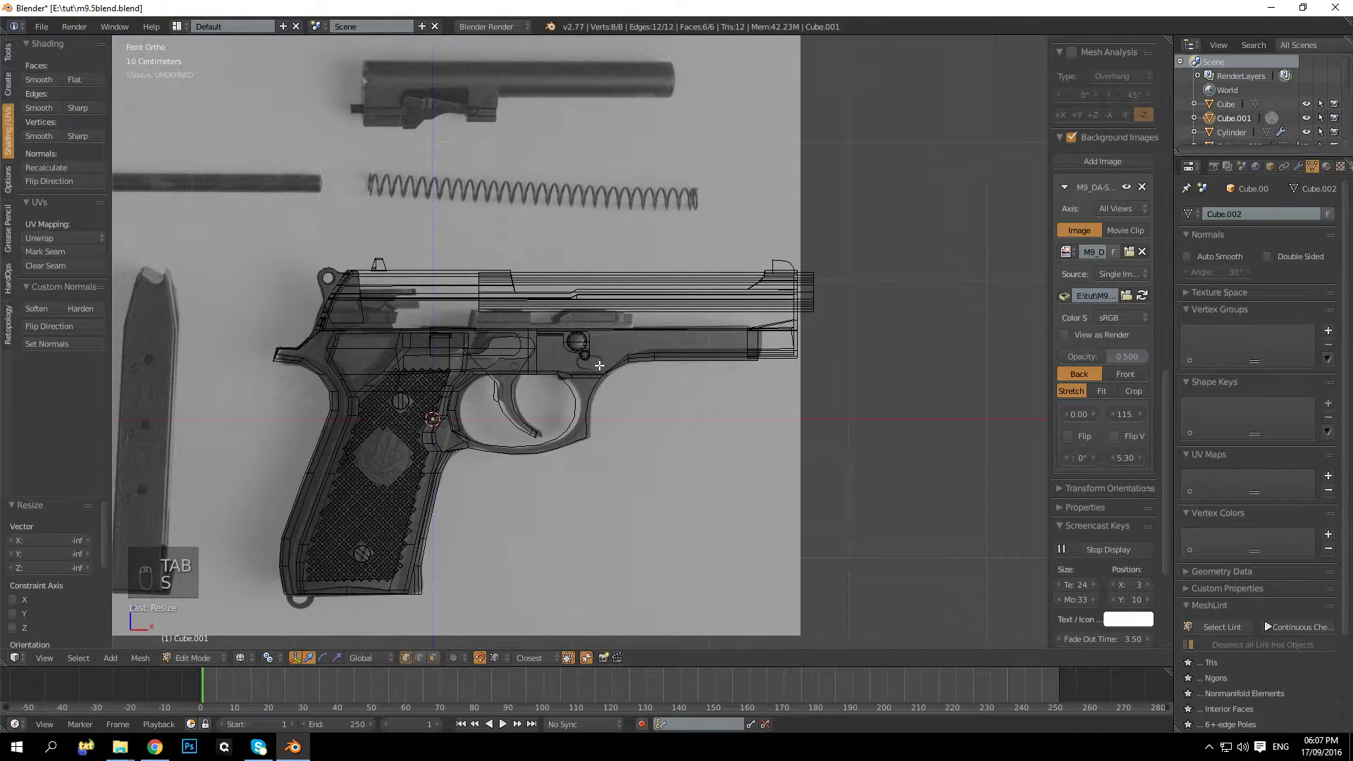
key("ctrl+z")
Step: Turn off snapping and scale the cube down uniformly to about a fifth of its size
key("shift+Tab")
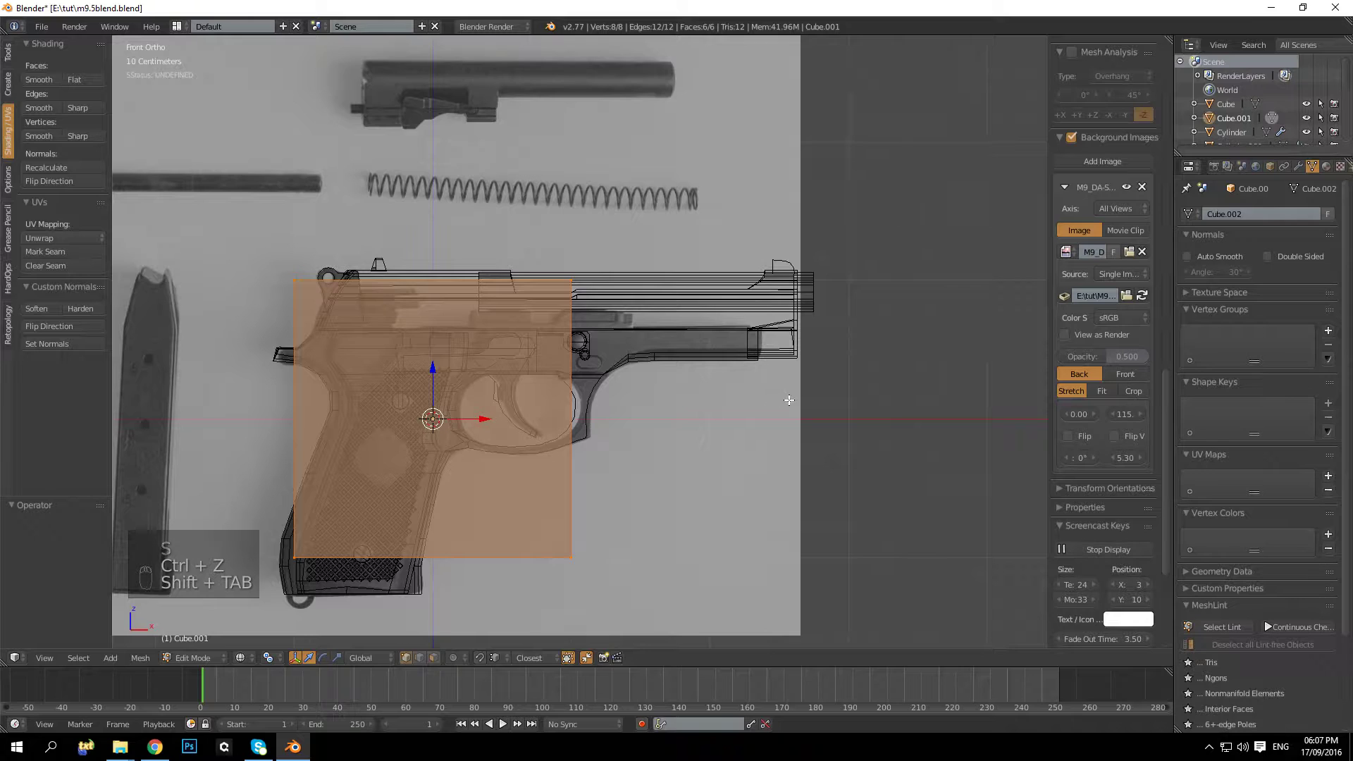
key("s")
left_click(503, 414)
key("Tab")
mouse_move(479, 417)
left_mouse_down()
mouse_move(577, 418)
mouse_move(491, 417)
left_mouse_up()
key("ctrl+z")
key("Tab")
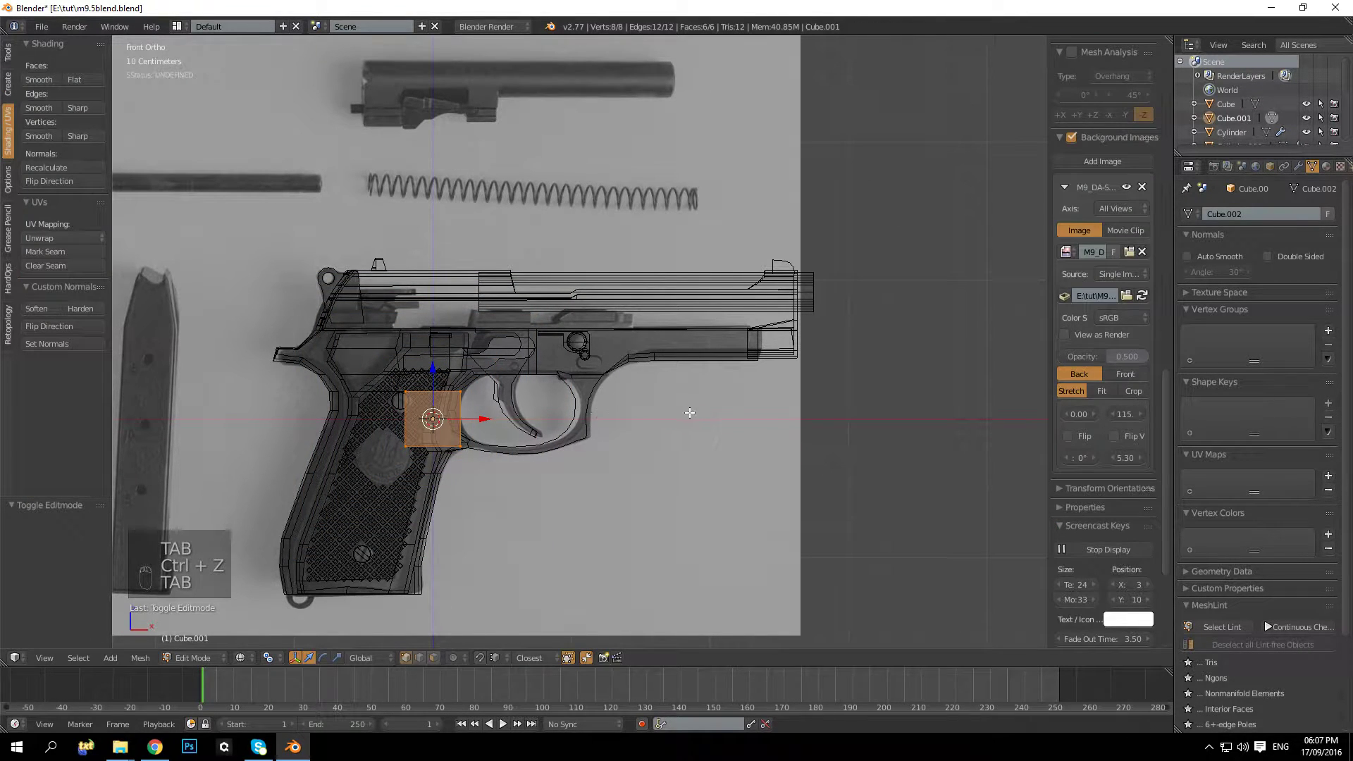
Step: Scale the cube by about 0.48 uniformly and stretch it along X by about 1.7
key("s")
left_click(557, 419)
key("s")
key("x")
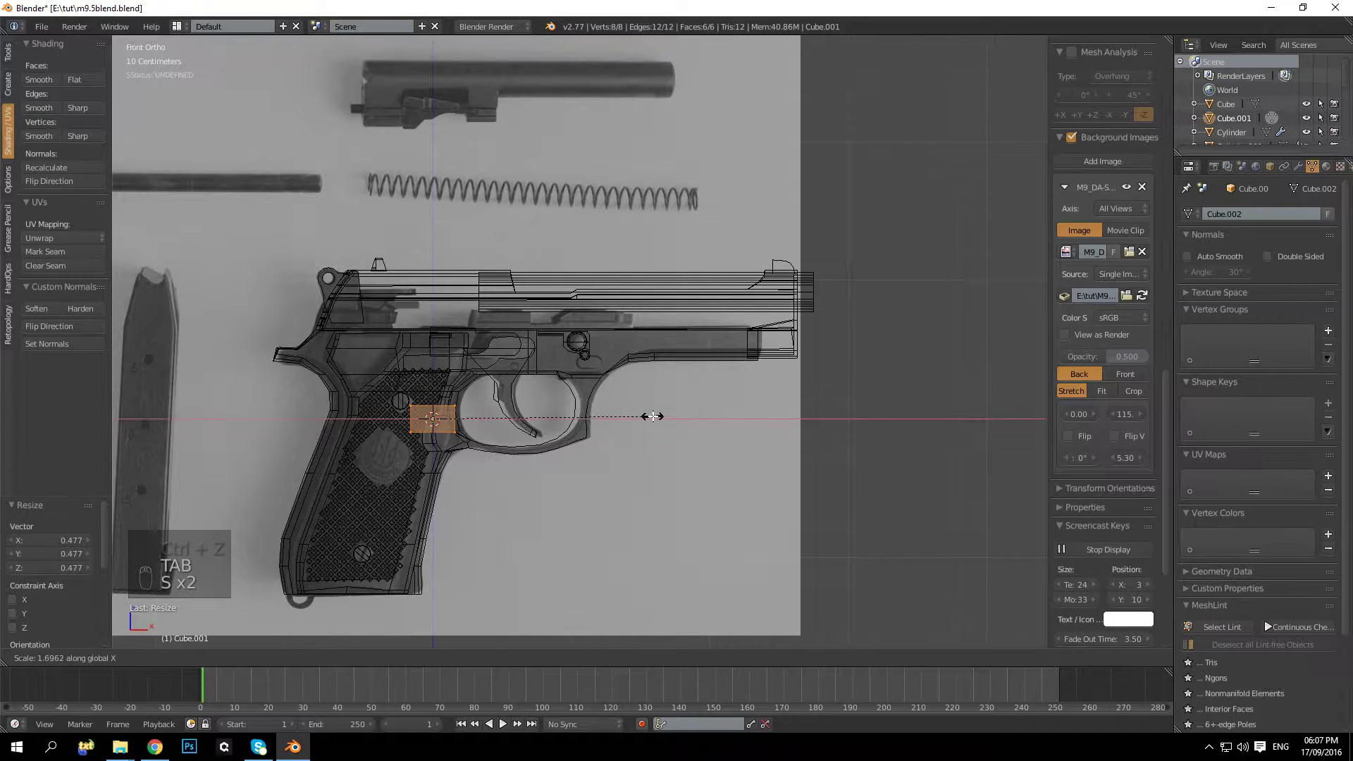
left_click(652, 417)
Step: Move the box up and about 1.15 m along X, to the oval detail below the round pin on the frame
left_click_drag(431, 373, 431, 329)
left_click_drag(482, 372, 601, 371)
left_click(601, 372)
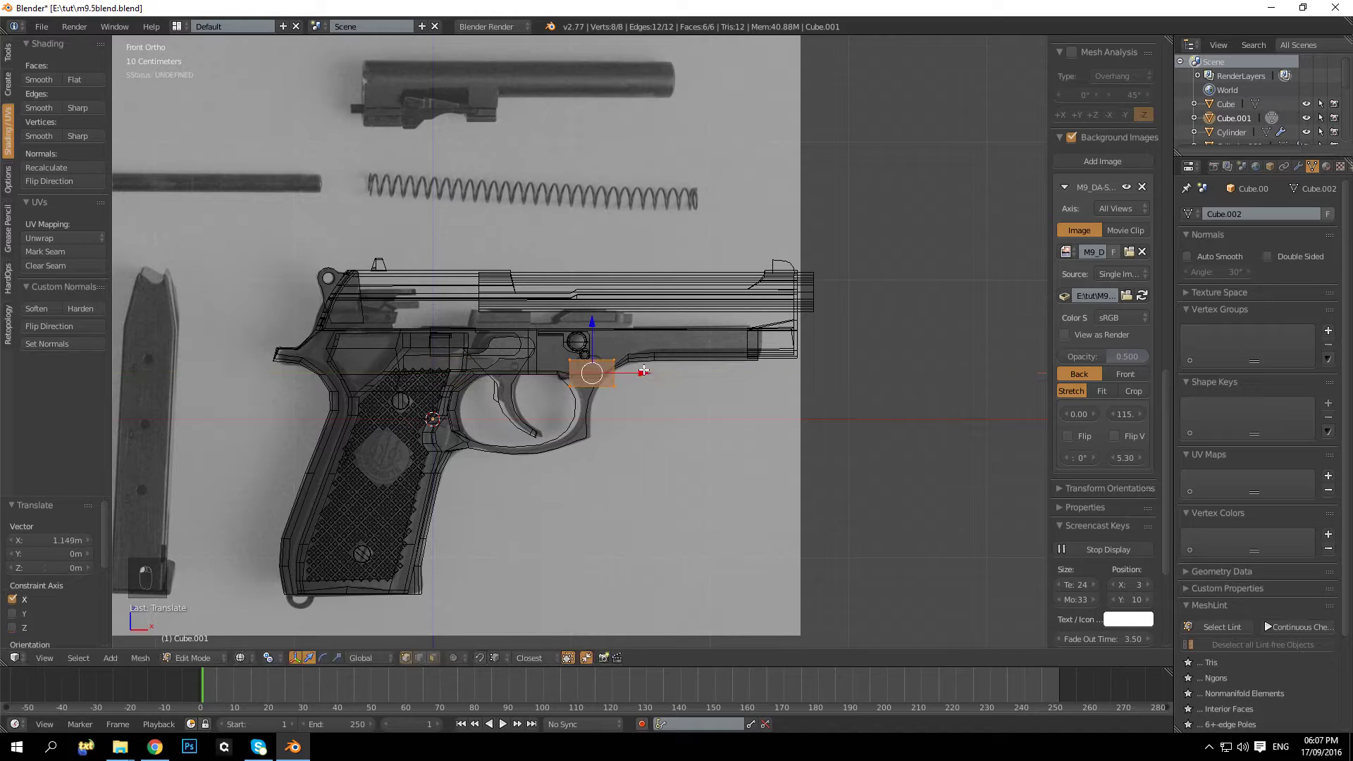
Step: Align the box with the oval detail on the reference image and scale it by about 0.55 to fit
scroll(604, 366, "up", 6)
left_click_drag(527, 381, 539, 351)
left_click_drag(578, 398, 569, 397)
left_click_drag(515, 353, 518, 349)
key("s")
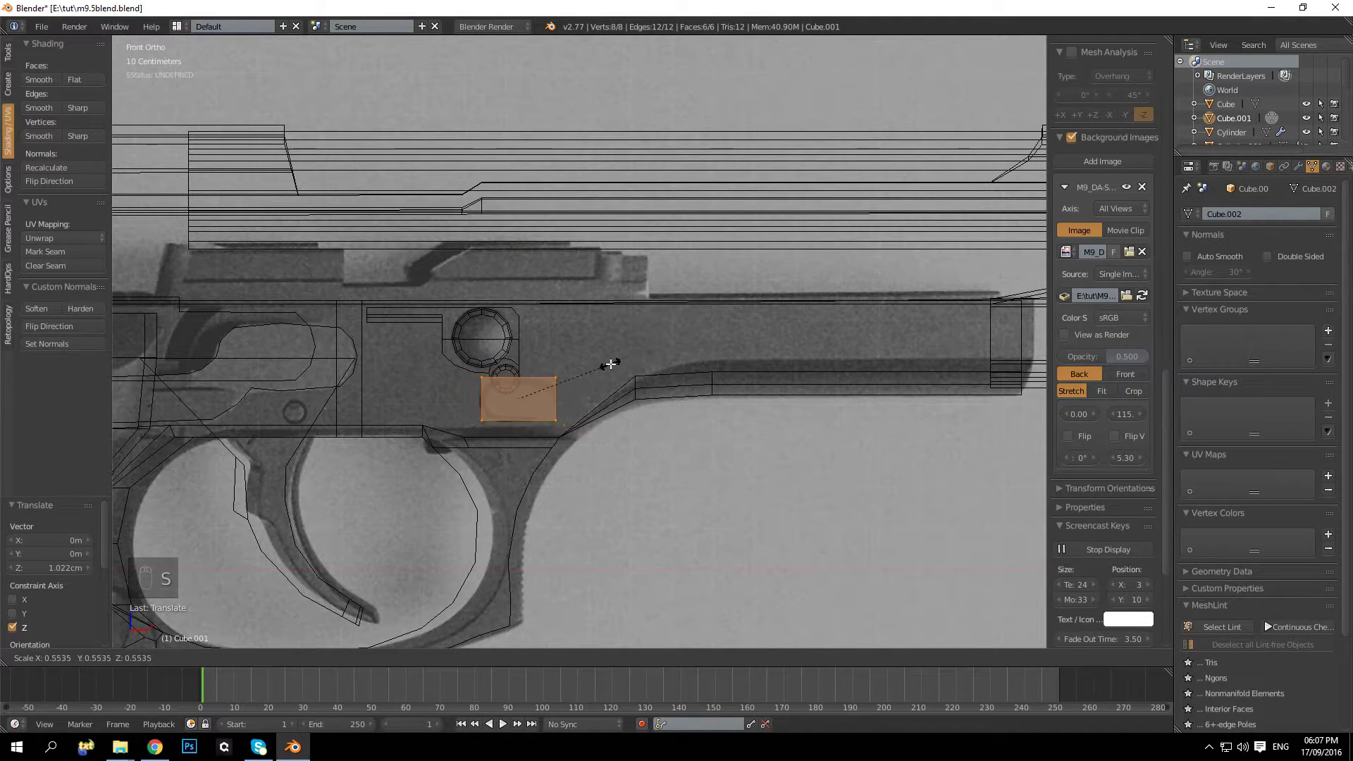
left_click(606, 365)
key("a")
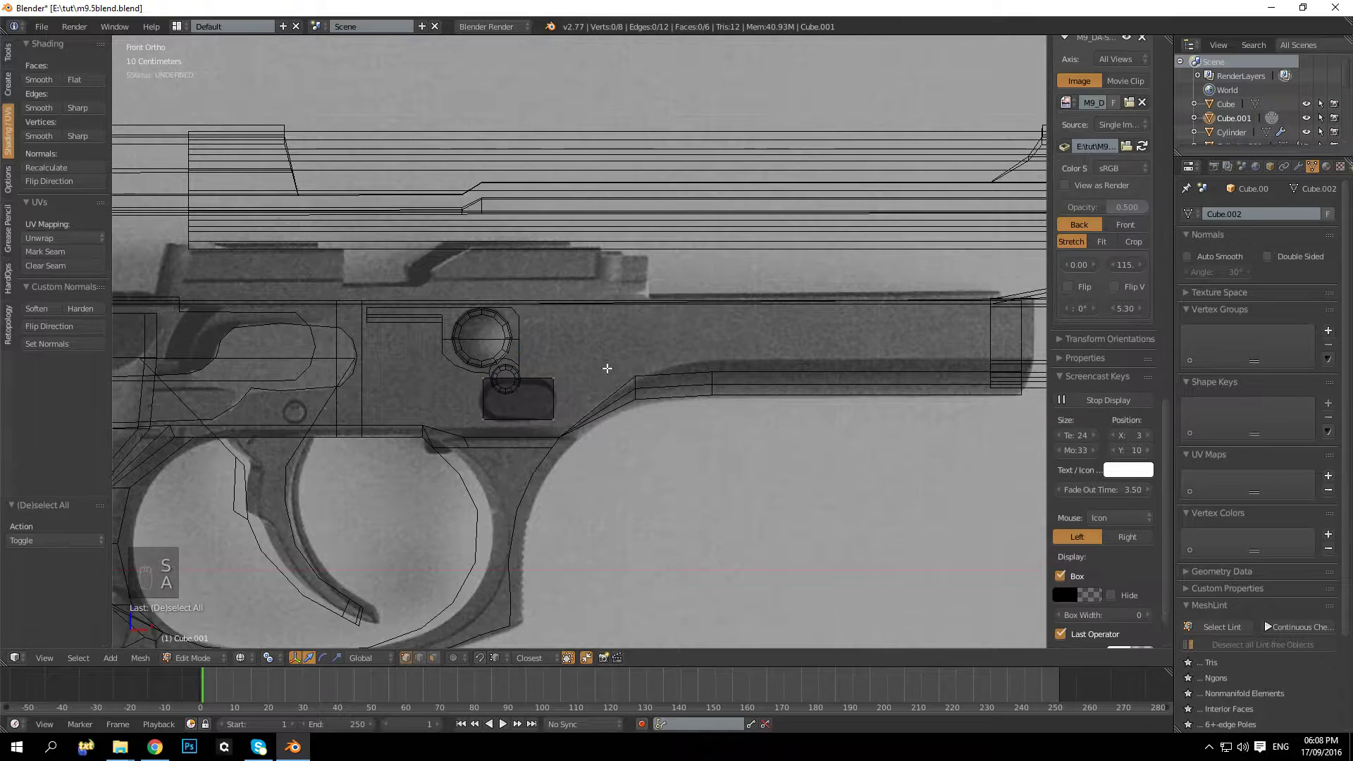
Step: Add one horizontal and one vertical loop cut through the middle of the box
key("ctrl+r")
left_click(591, 380)
key("a")
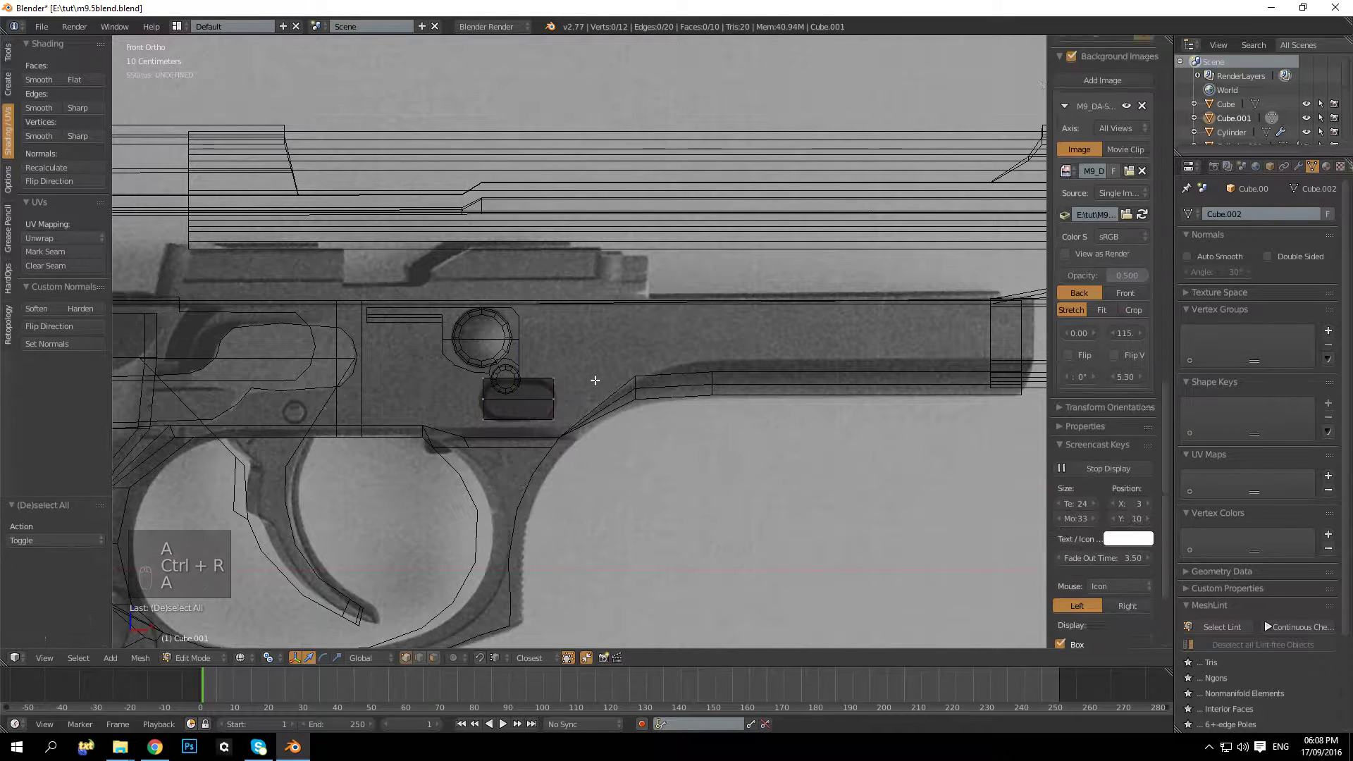
key("ctrl+r")
left_click(528, 368)
key("a")
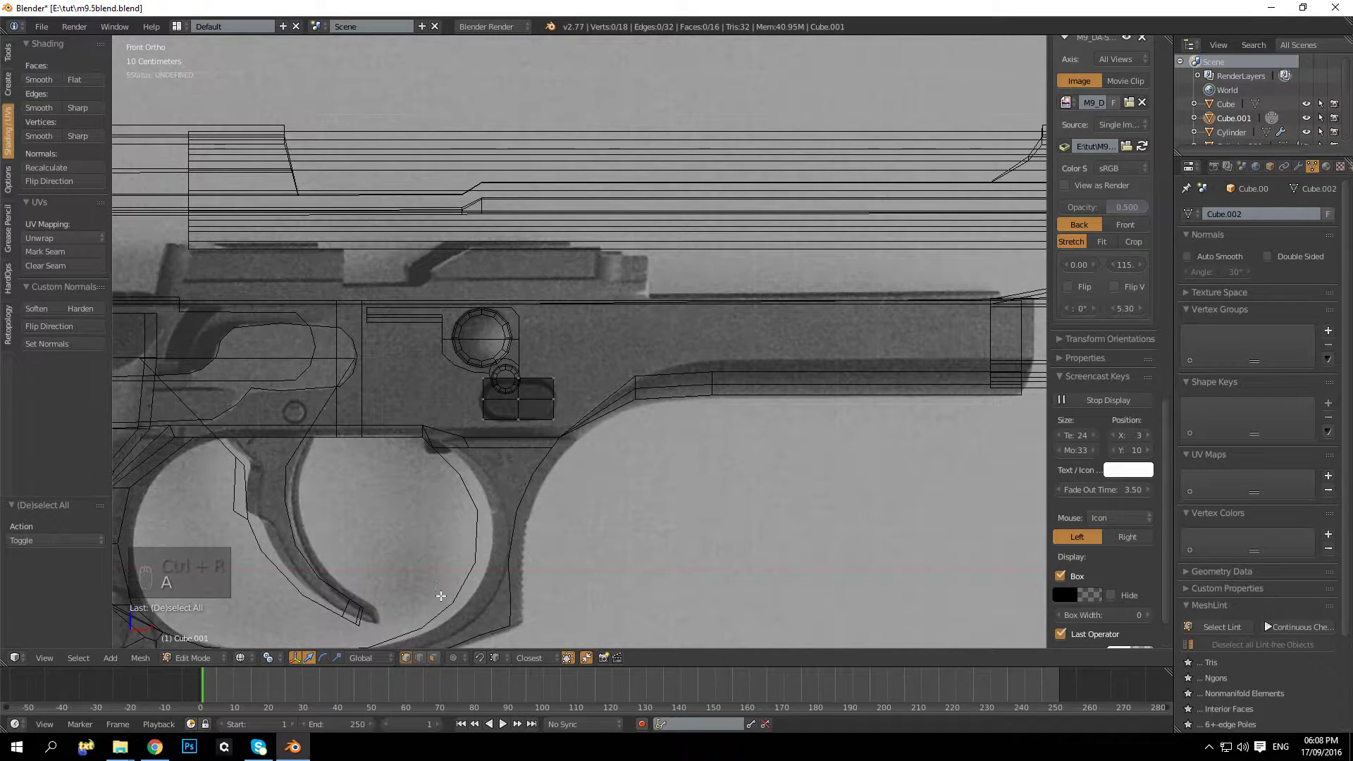
Step: Select only the box's eight corner vertices, leaving out the vertices of the middle loops
scroll(447, 444, "up", 2)
key("b")
left_click_drag(413, 384, 571, 492)
key("b")
key("b")
key("b")
left_click_drag(433, 438, 451, 479)
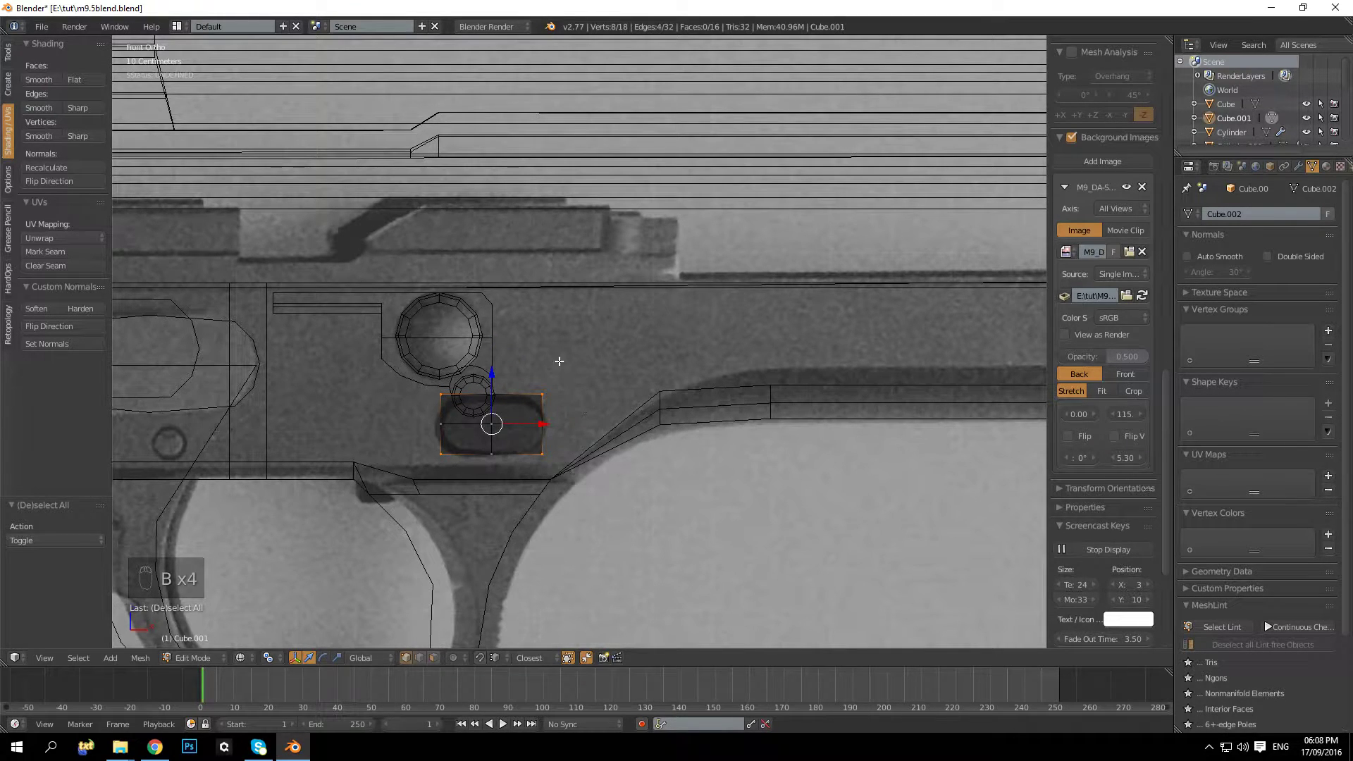
key("s")
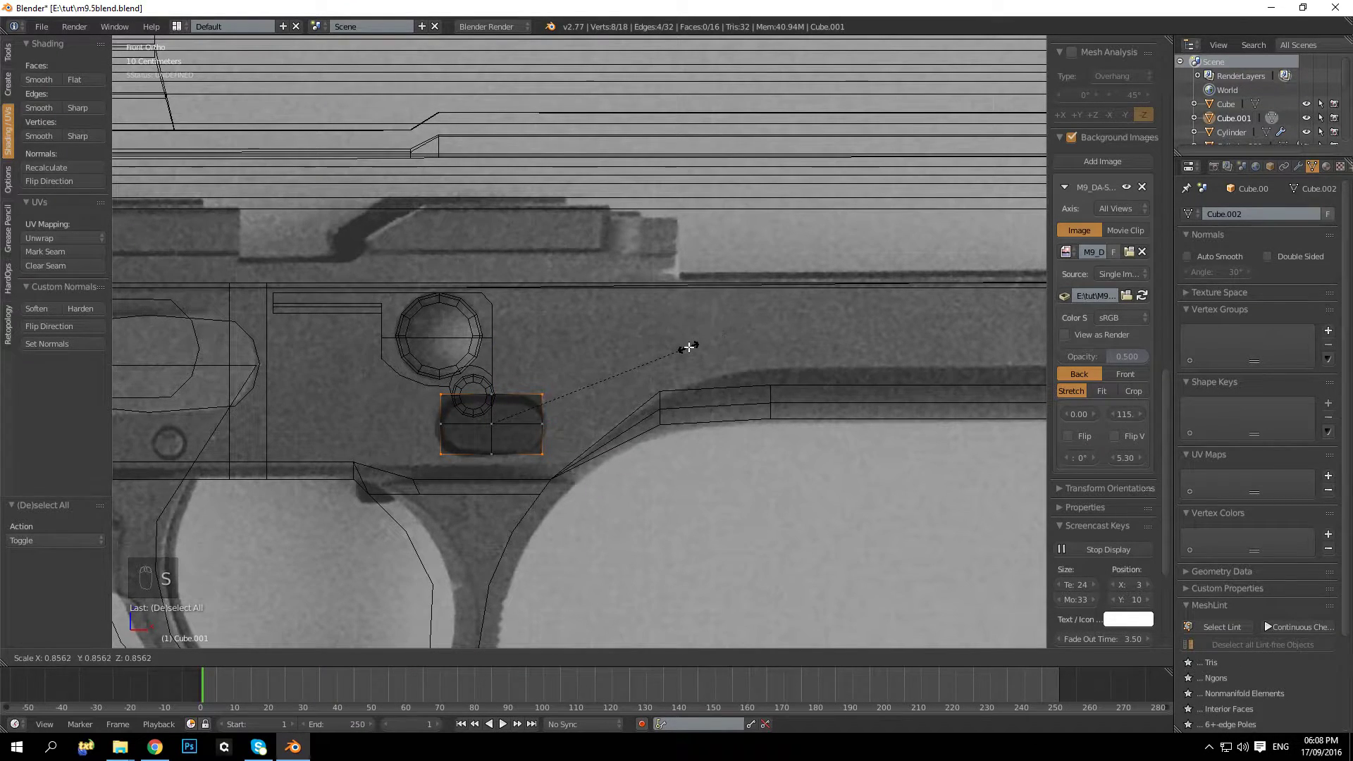
left_click(689, 345)
key("ctrl+z")
key("shift+Tab")
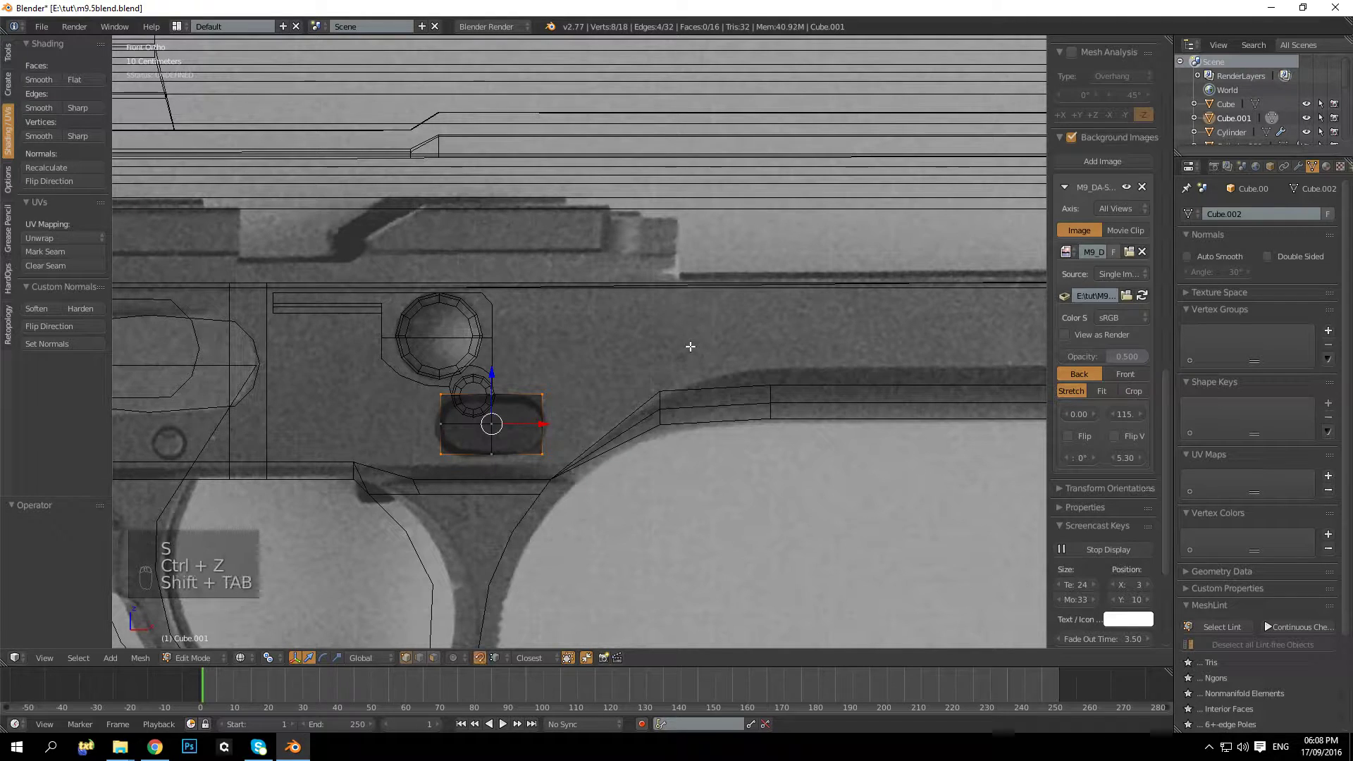
key("shift+Tab")
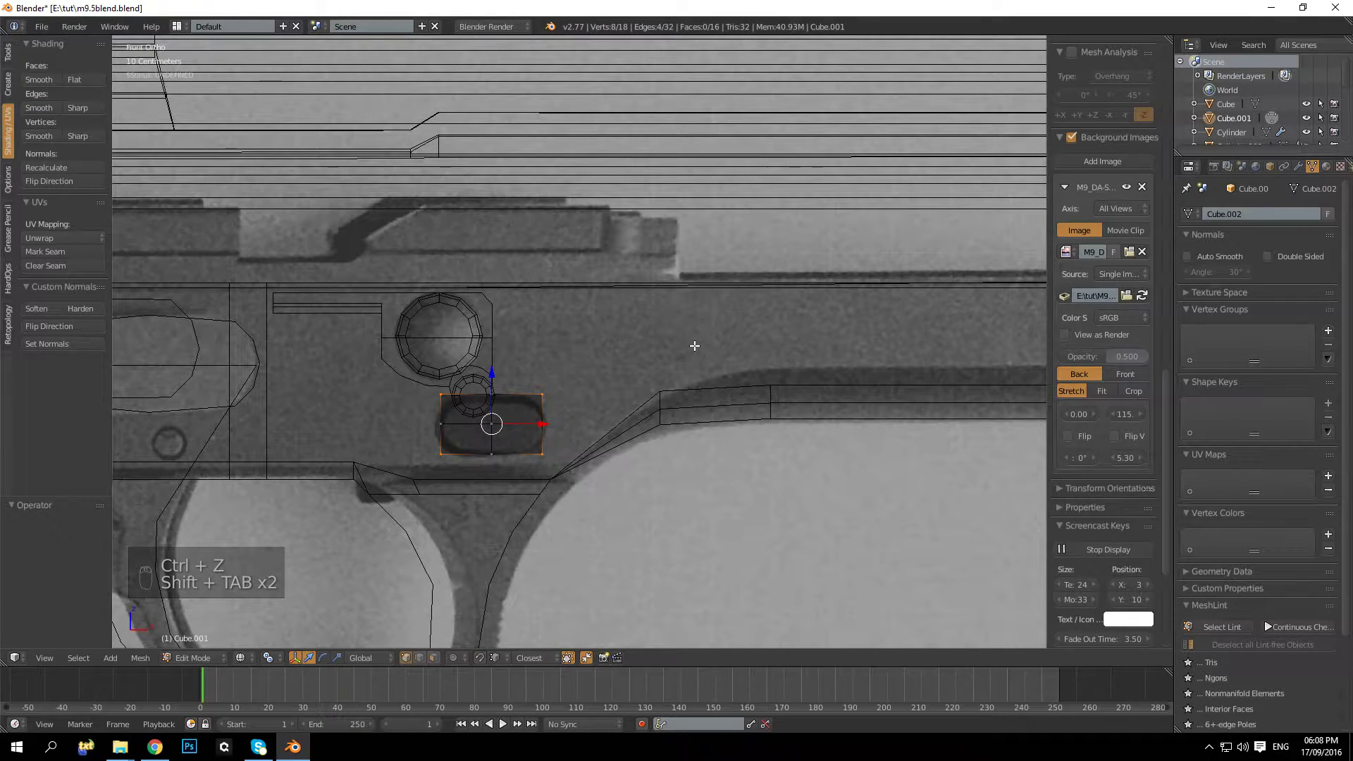
key("s")
left_click(721, 315)
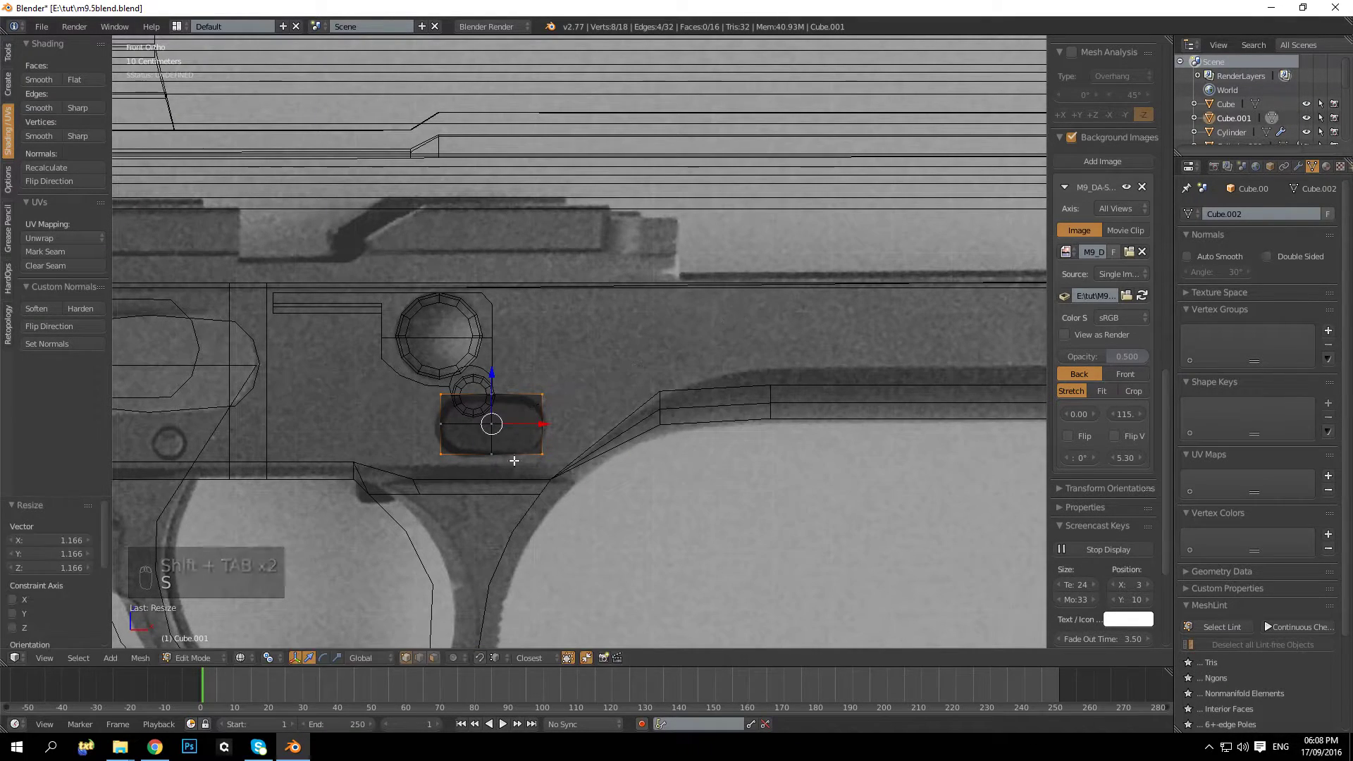
key("ctrl+z")
Step: Set the pivot point to Median Point and scale the corner vertices inward to round the box's outline
left_click(269, 659)
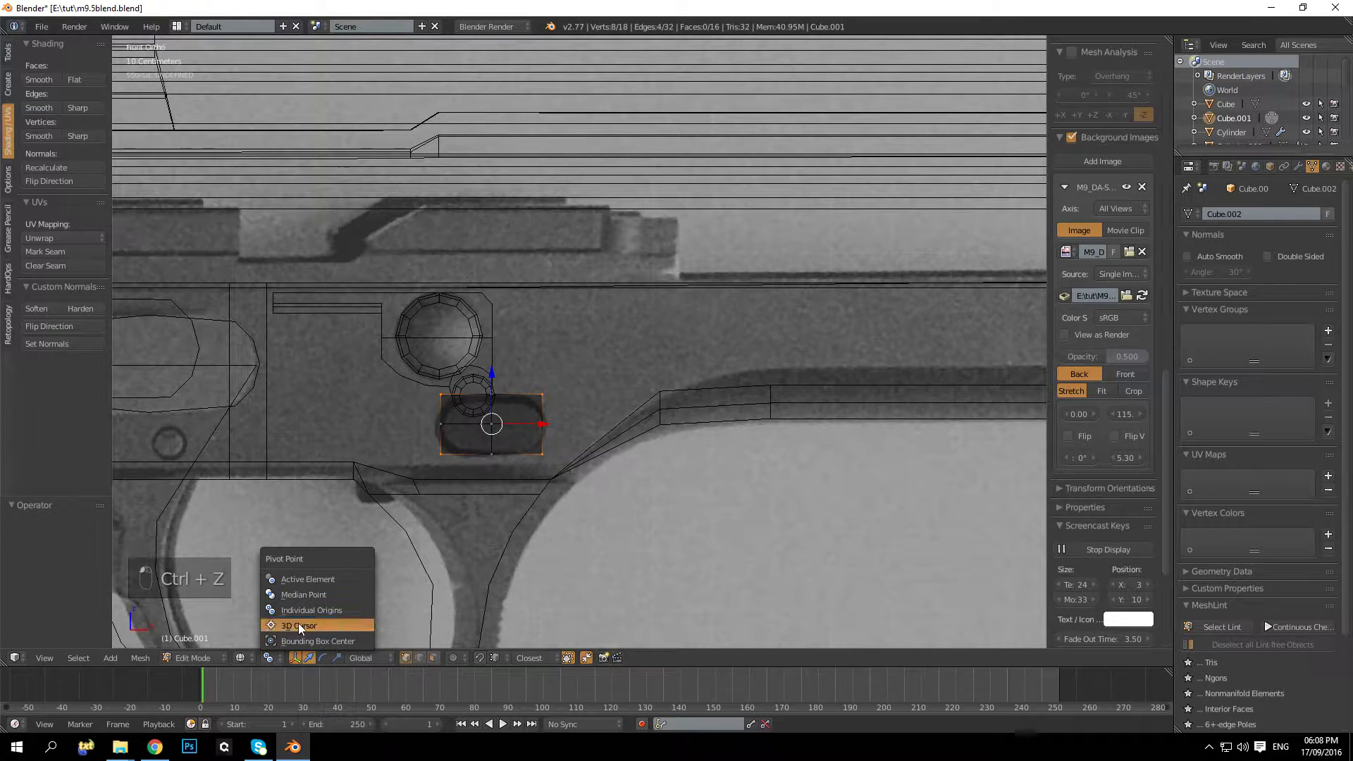
left_click(325, 595)
key("s")
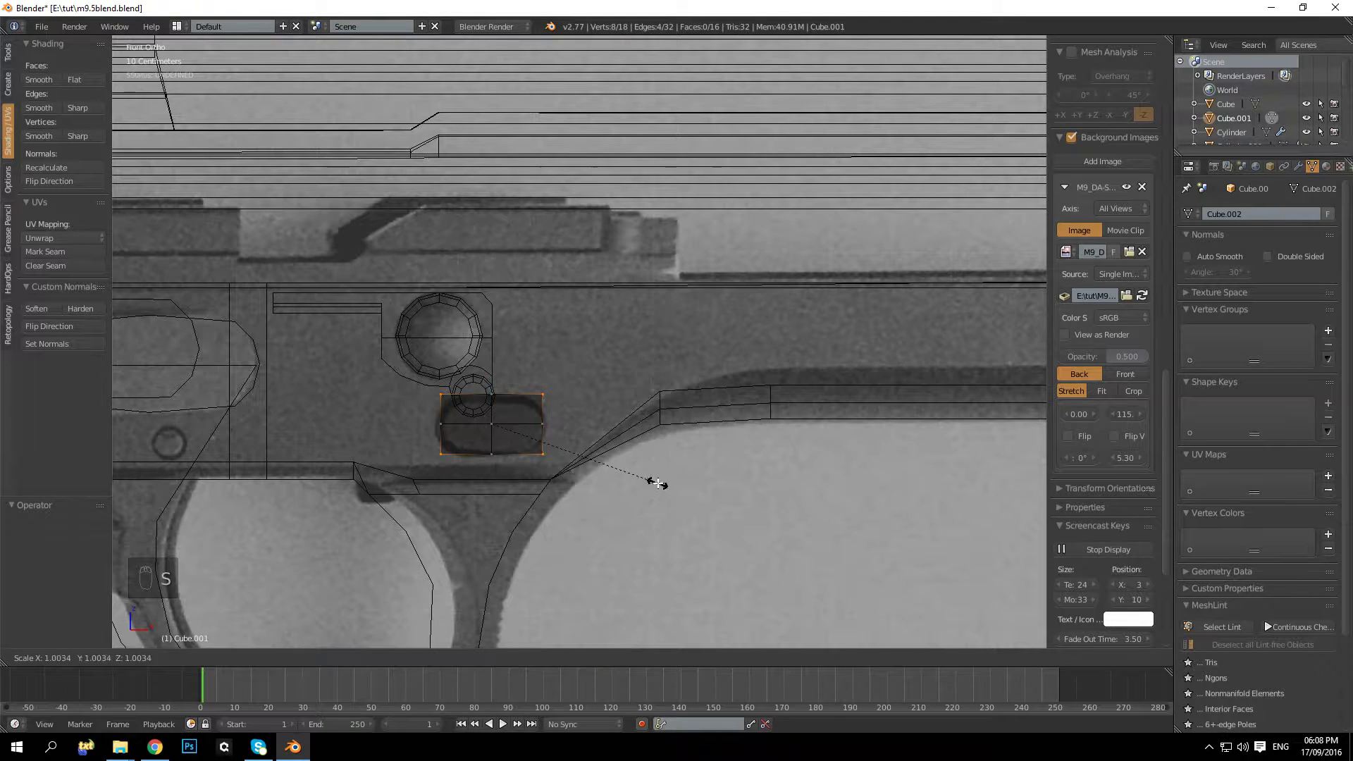
left_click(620, 470)
key("a")
Step: Move the whole block about 20.9 cm outward in negative Y and thin it along Y to about 0.57
key("KP_5")
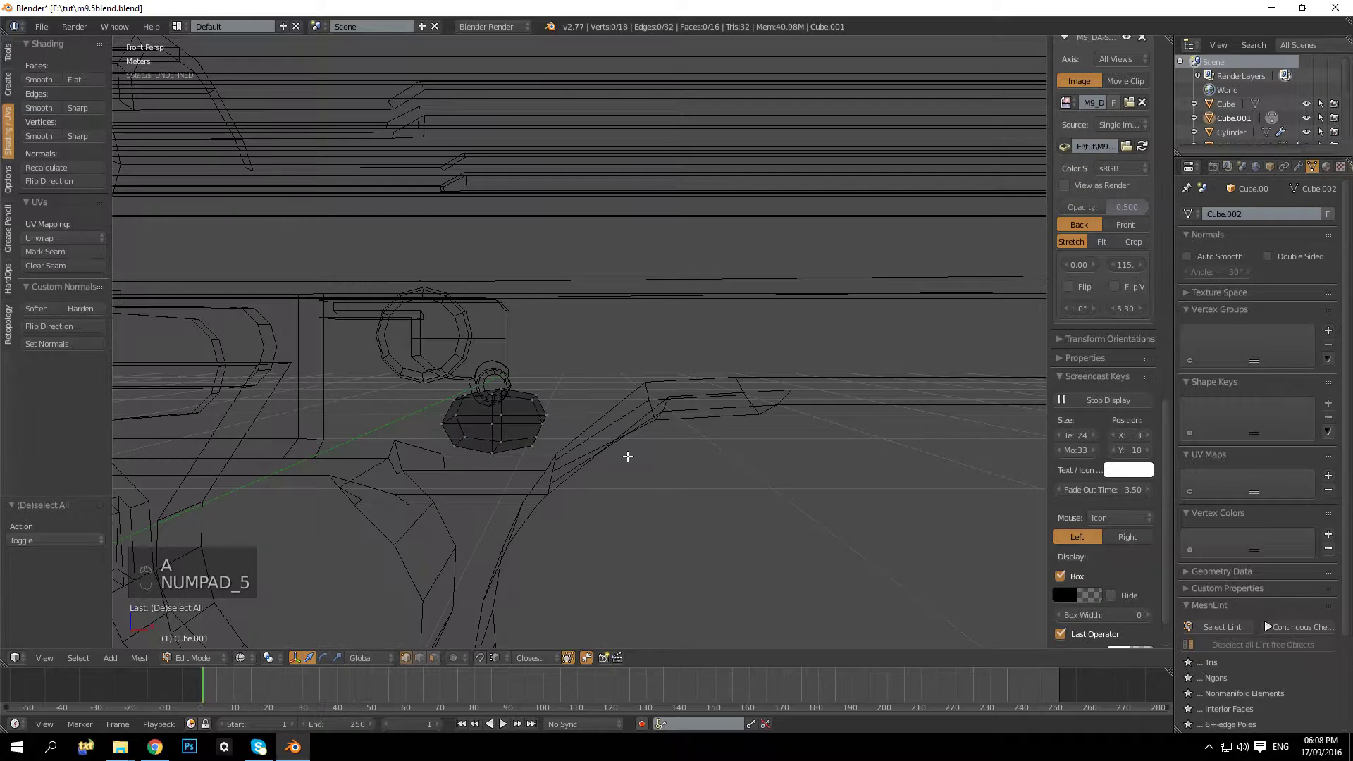
key("z")
middle_click_drag(553, 453, 520, 444)
key("a")
key("KP_1")
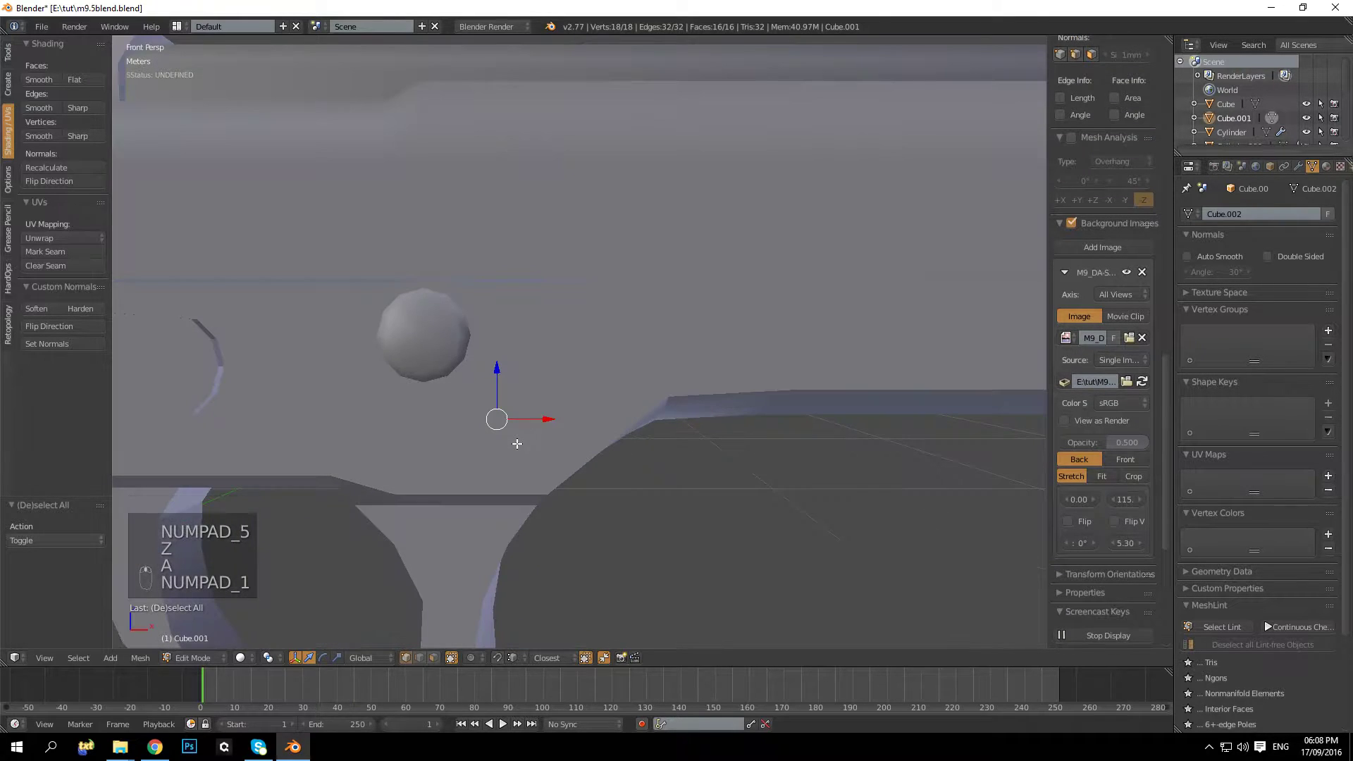
middle_click_drag(638, 341, 569, 362)
left_click_drag(569, 385, 494, 405)
key("s")
key("y")
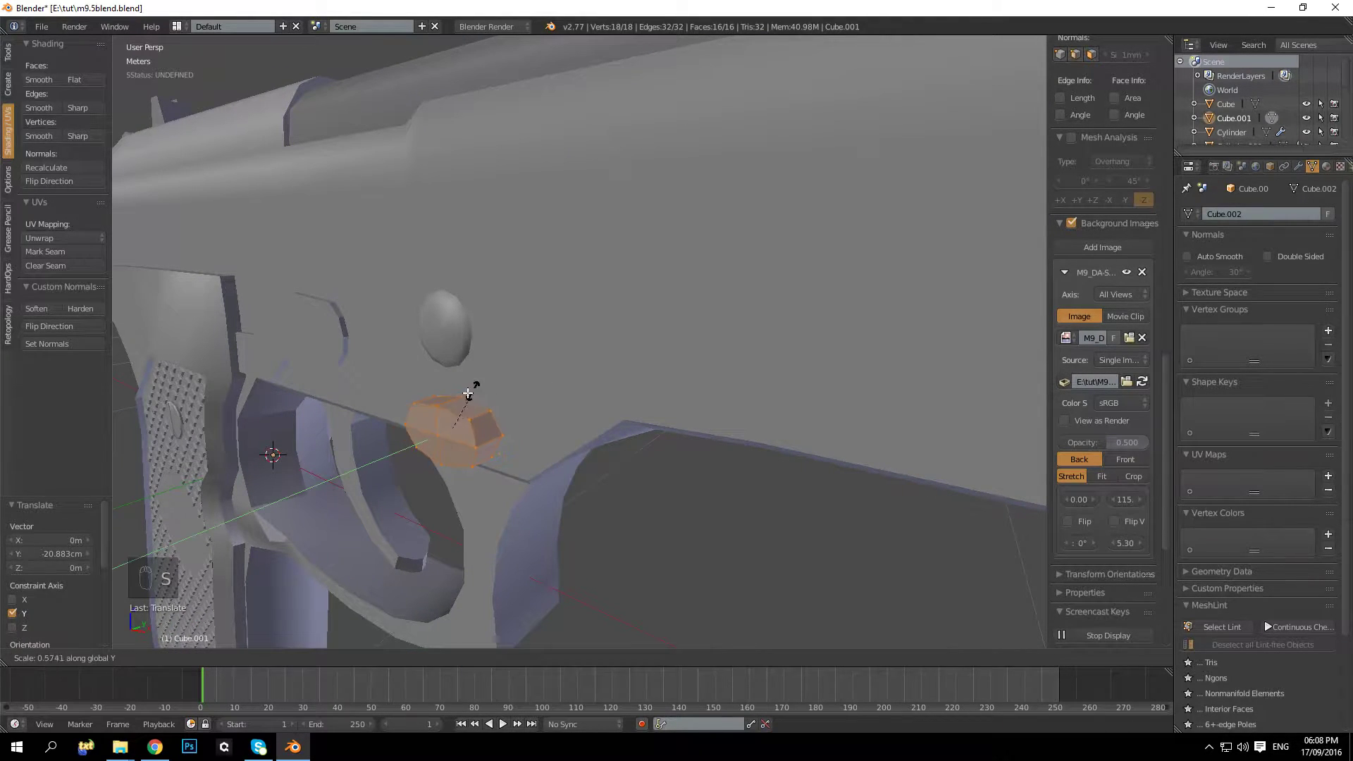
left_click(468, 392)
key("a")
Step: Select the four front faces of the block and scale them down slightly to taper its sides
scroll(493, 422, "up", 4)
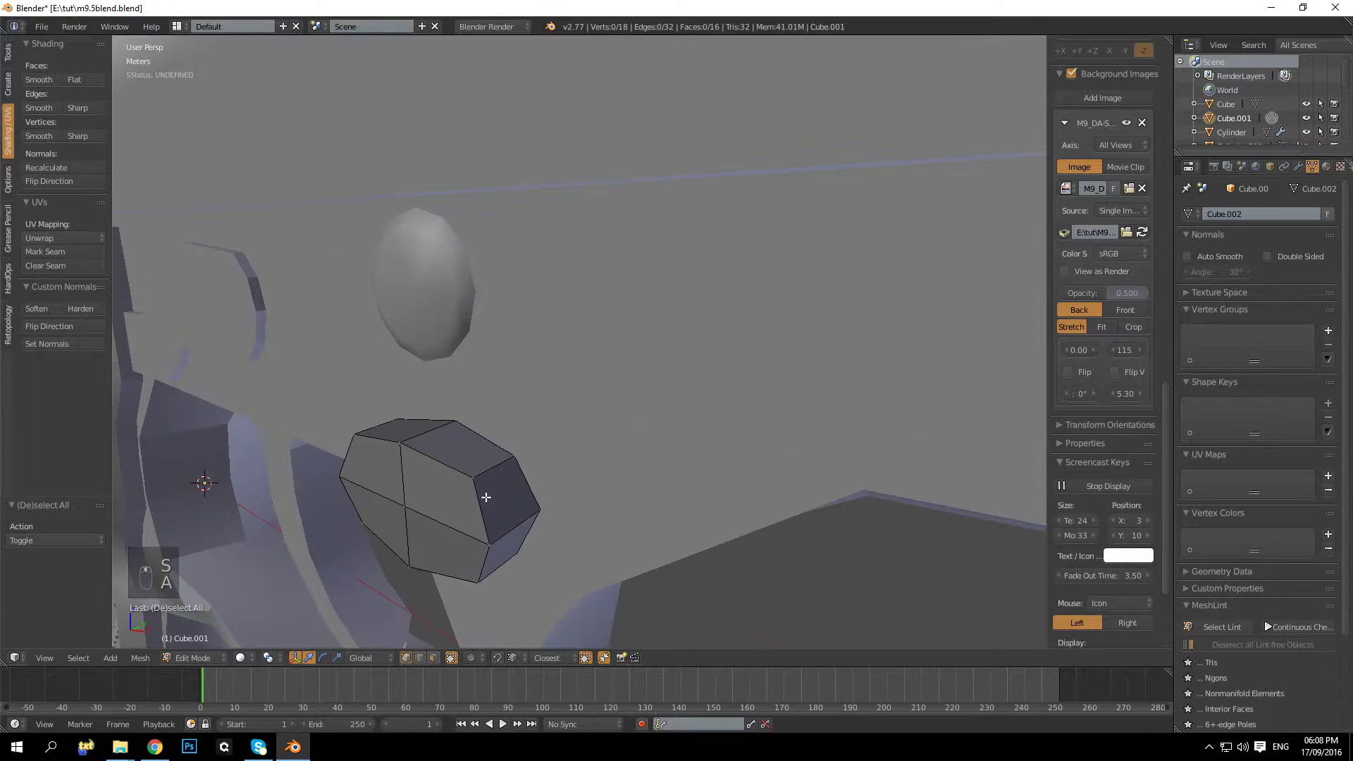
key("c")
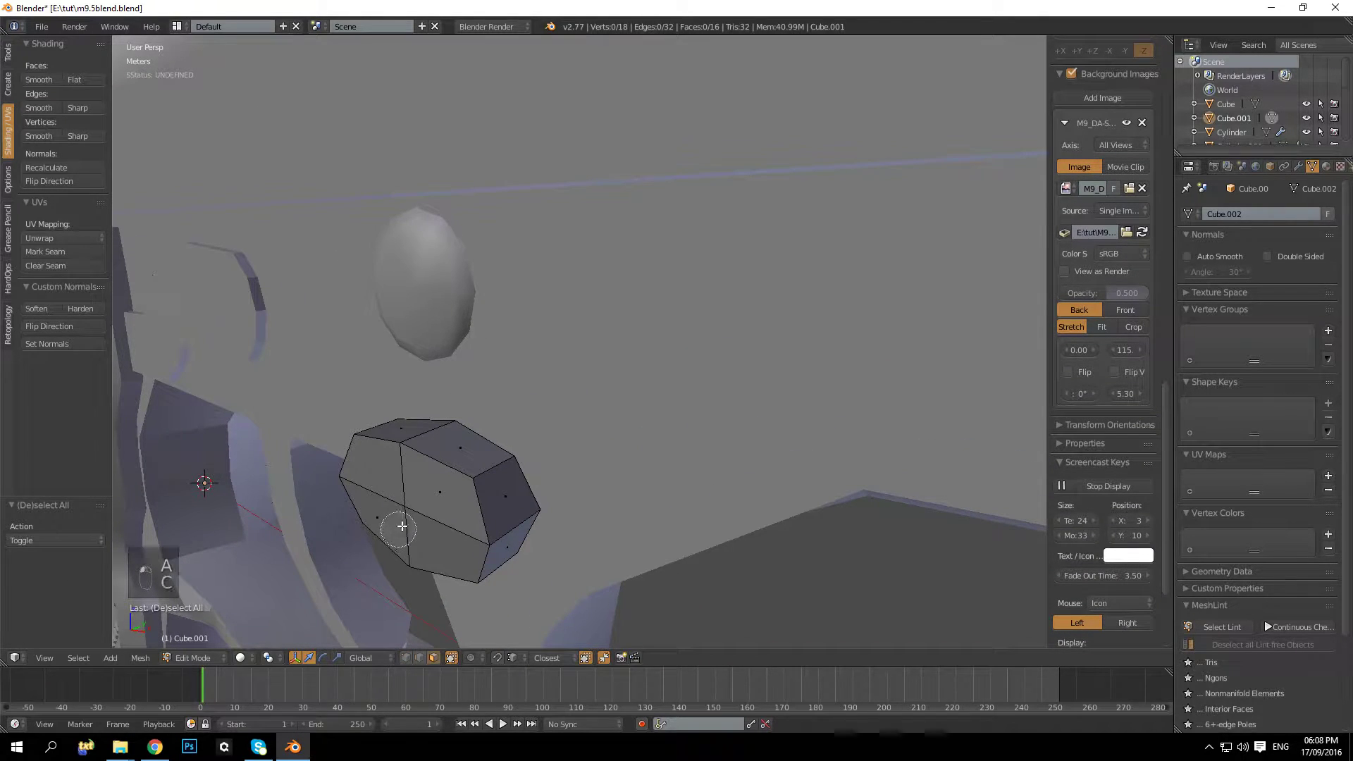
left_click_drag(398, 533, 397, 502)
key("s")
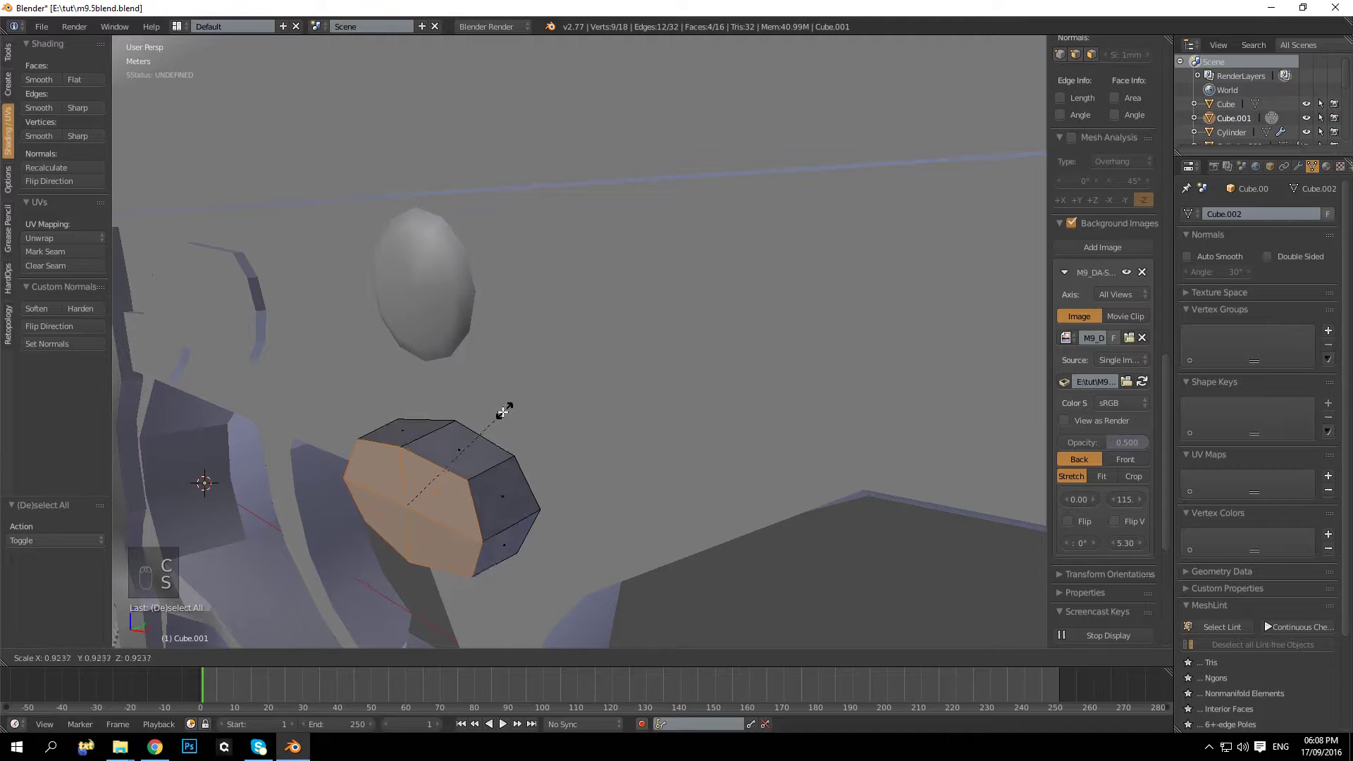
left_click(488, 420)
key("a")
Step: Flatten the entire tapered block further along the Y axis to just over half its thickness
middle_click_drag(453, 422, 519, 411)
key("a")
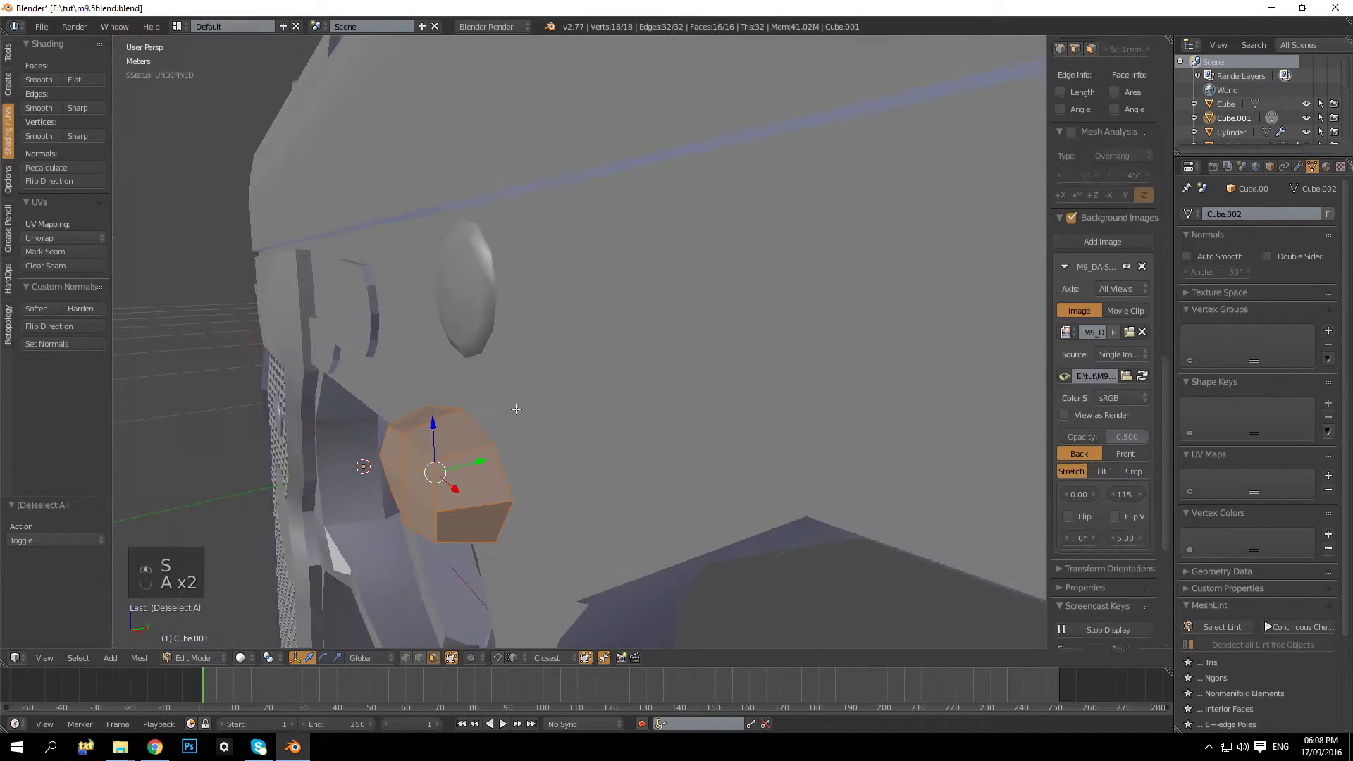
key("s")
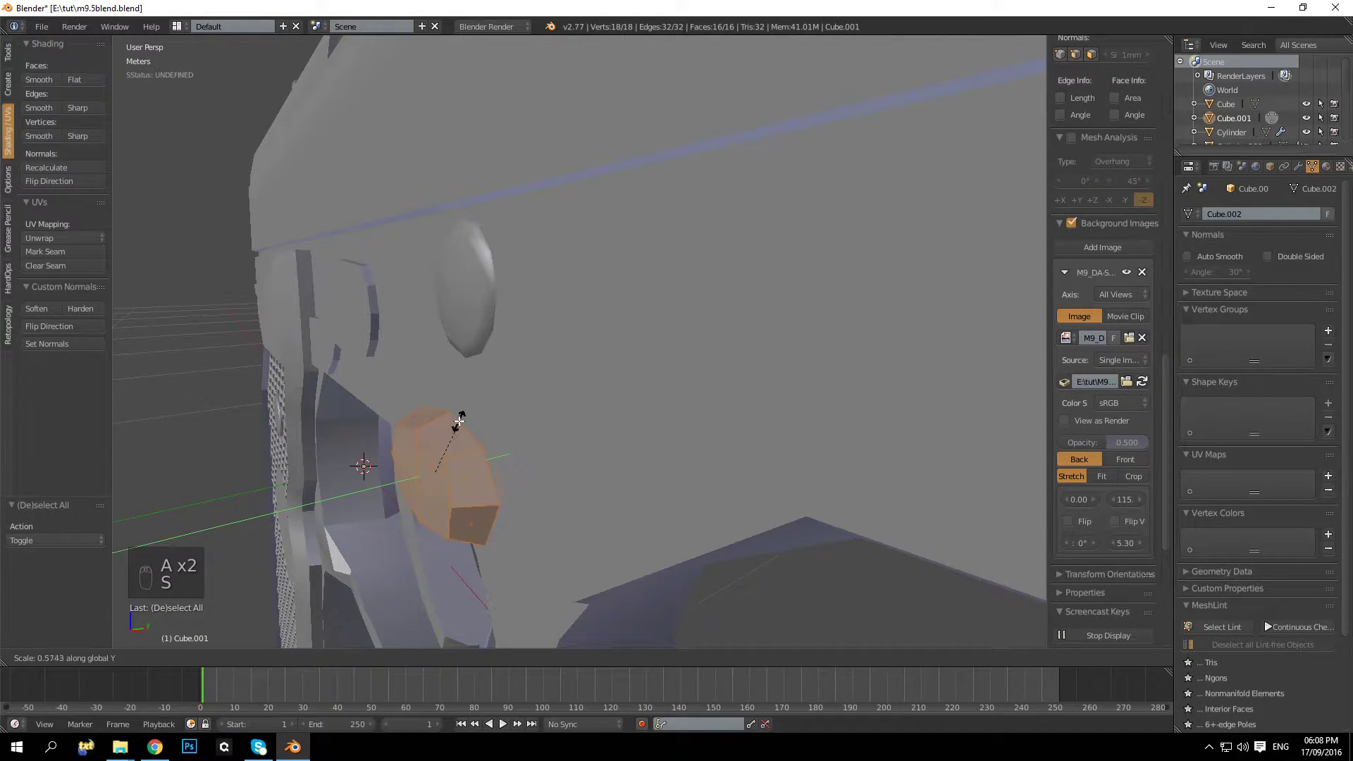
left_click(450, 432)
key("a")
Step: Temporarily hide the block's side faces, delete its four back faces, and reveal the hidden faces
middle_click_drag(450, 431, 535, 444)
key("a")
key("l")
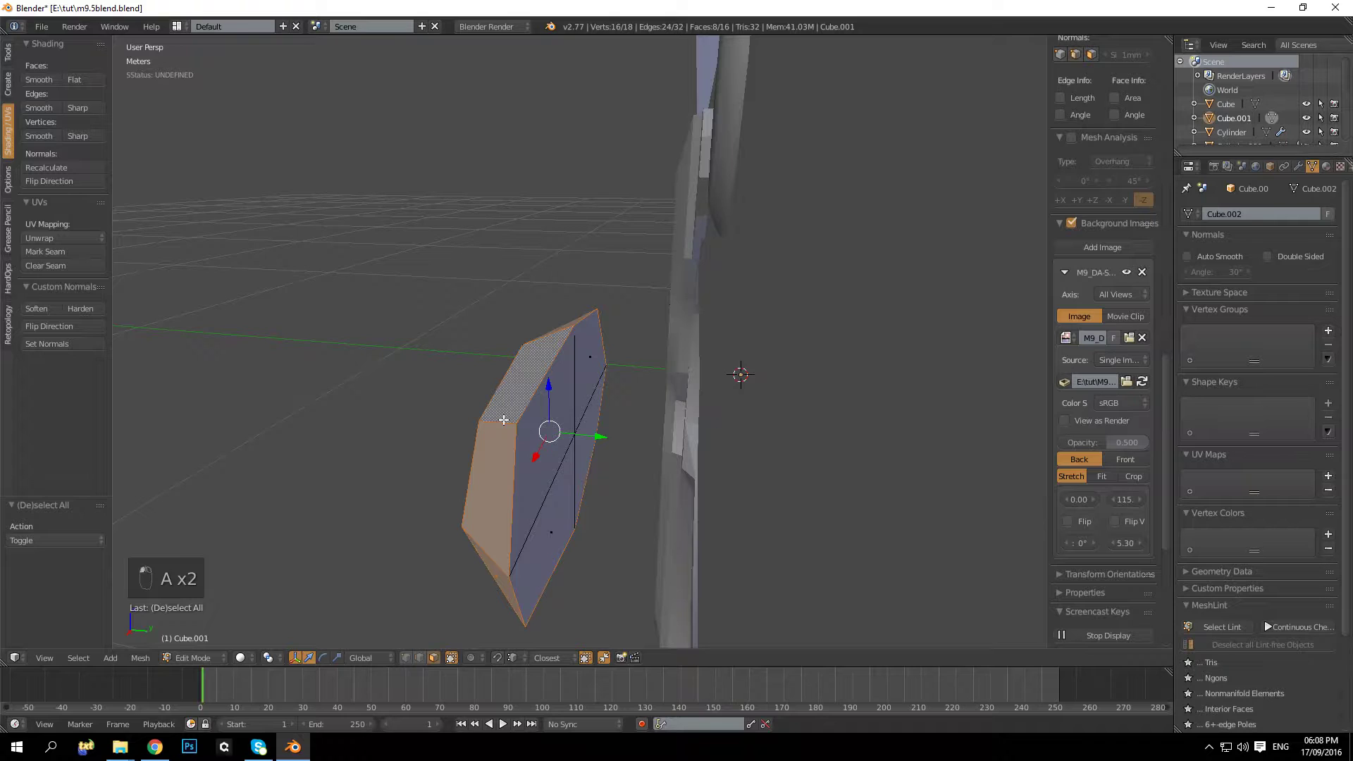
key("h")
middle_click_drag(498, 418, 519, 387)
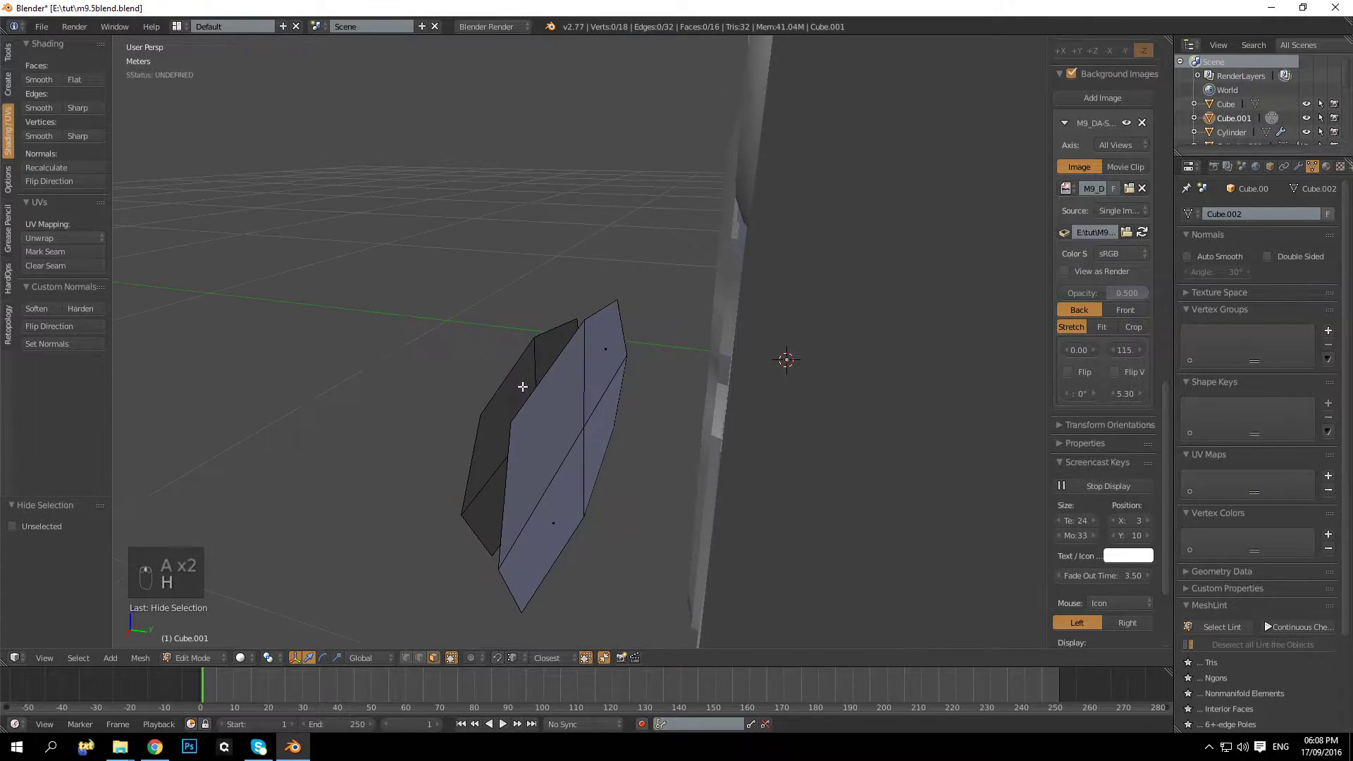
key("l")
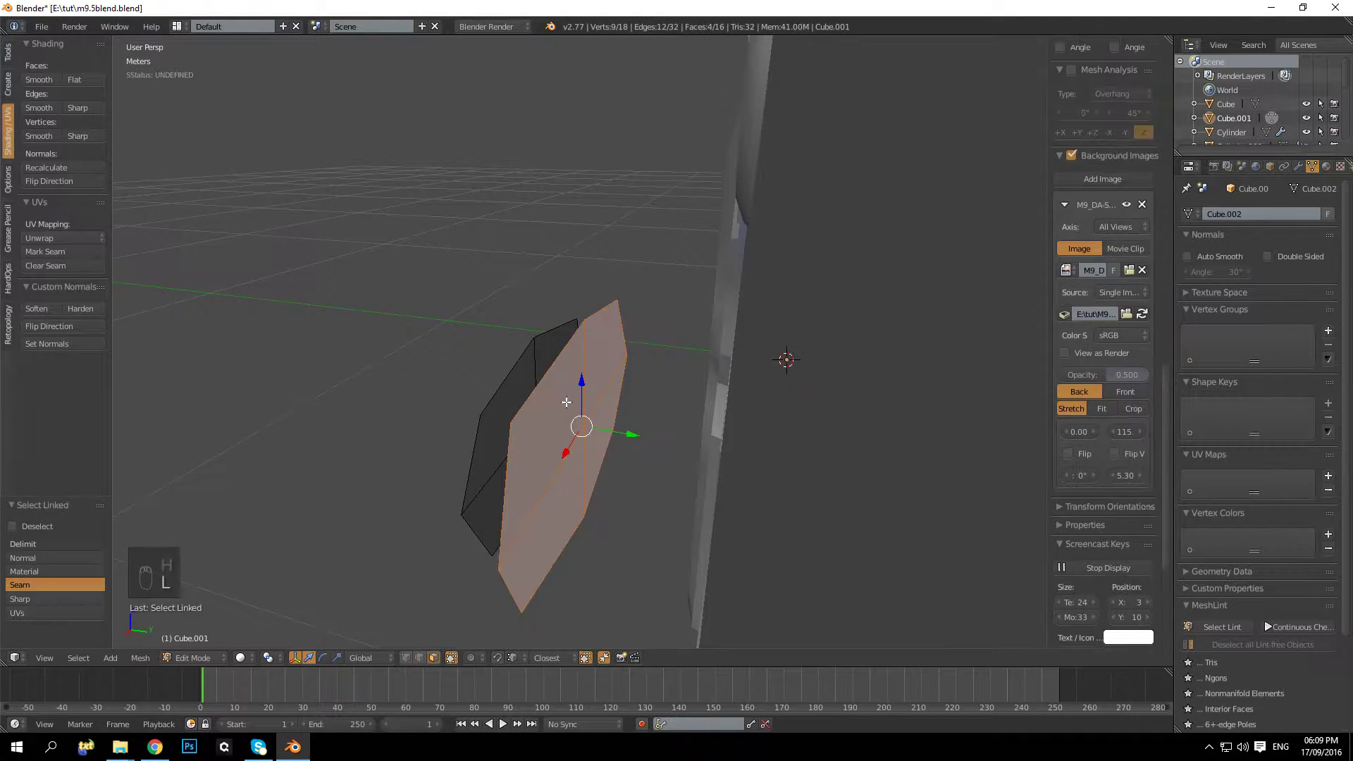
key("Delete")
left_click(567, 404)
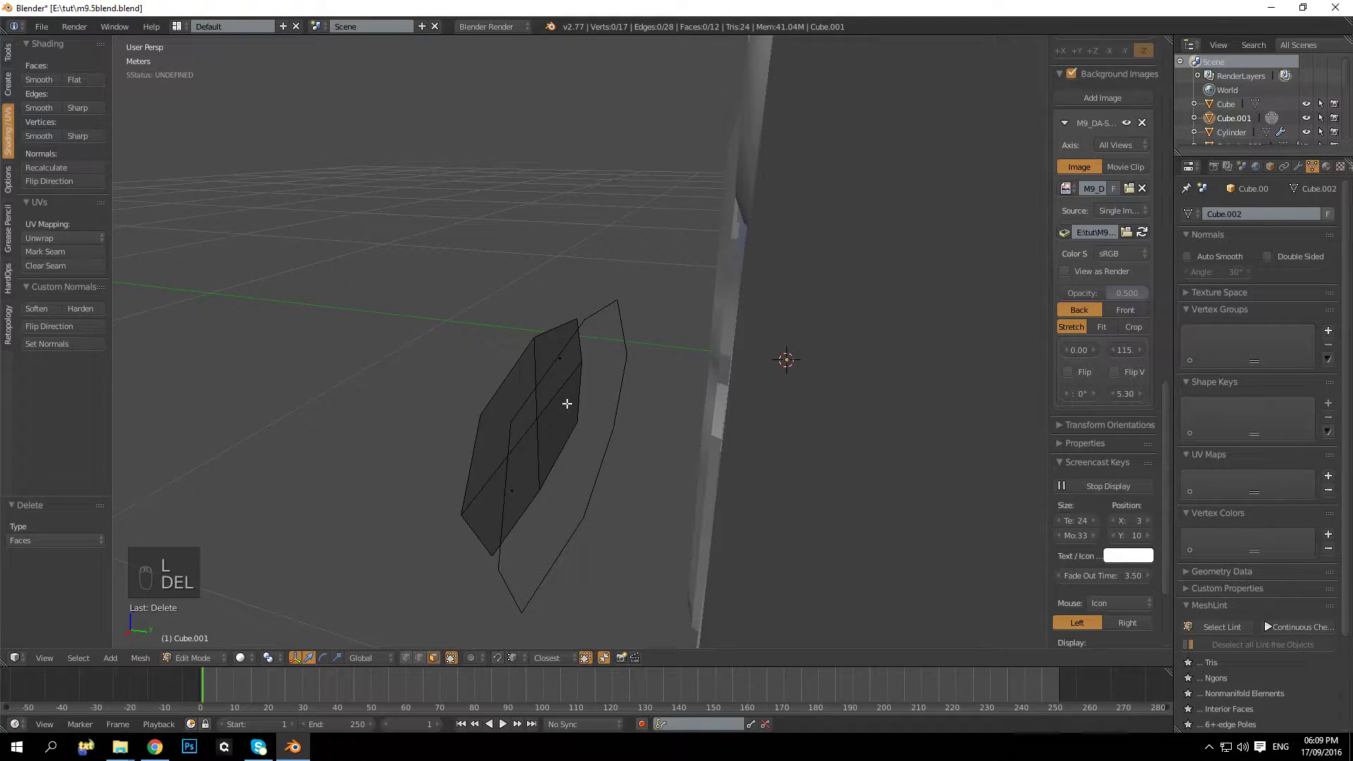
key("alt+h")
Step: Move the open-backed block along Y so that it sits against the pistol frame's side
key("a")
key("a")
key("a")
middle_click_drag(568, 404, 533, 393)
left_click_drag(564, 399, 637, 378)
key("a")
Step: Shade all of the block's faces smooth and enable Auto Smooth at 30°
scroll(620, 377, "up", 4)
key("a")
left_click(38, 80)
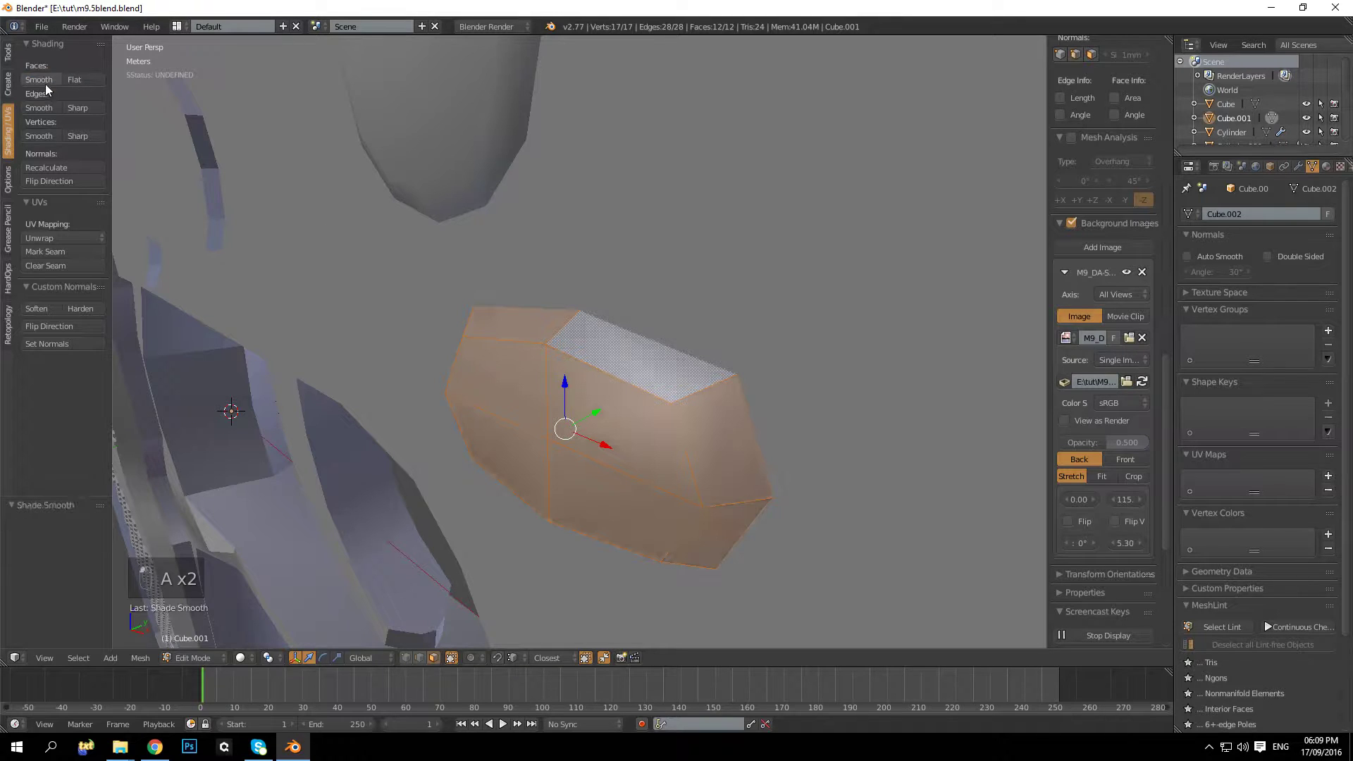
left_click(1200, 255)
key("Tab")
key("Tab")
key("Tab")
Step: Subdivide the whole button block with Subdivide Smooth, checking it against the reference in front orthographic wireframe view
middle_click_drag(615, 422, 679, 321)
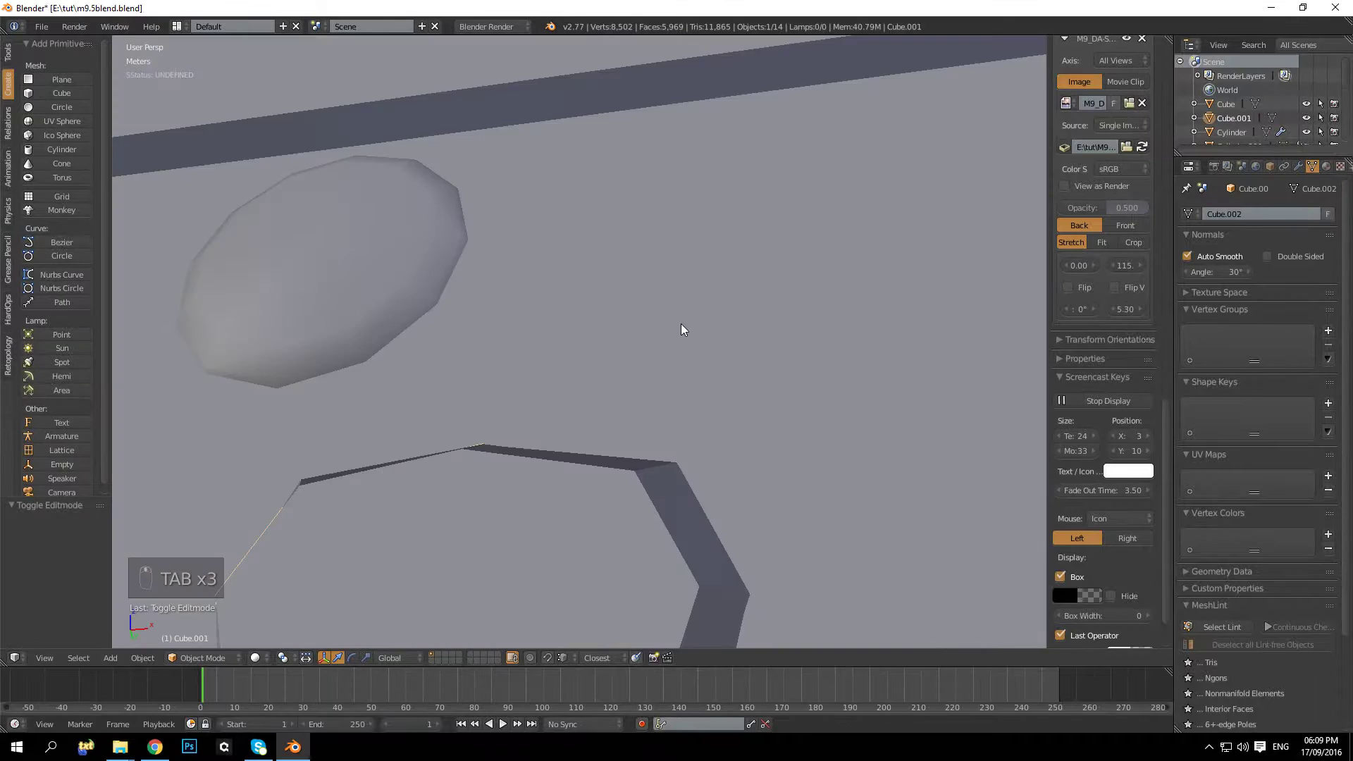
scroll(680, 321, "down", 5)
middle_click_drag(578, 394, 611, 374, "shift")
key("Tab")
scroll(643, 378, "up", 1)
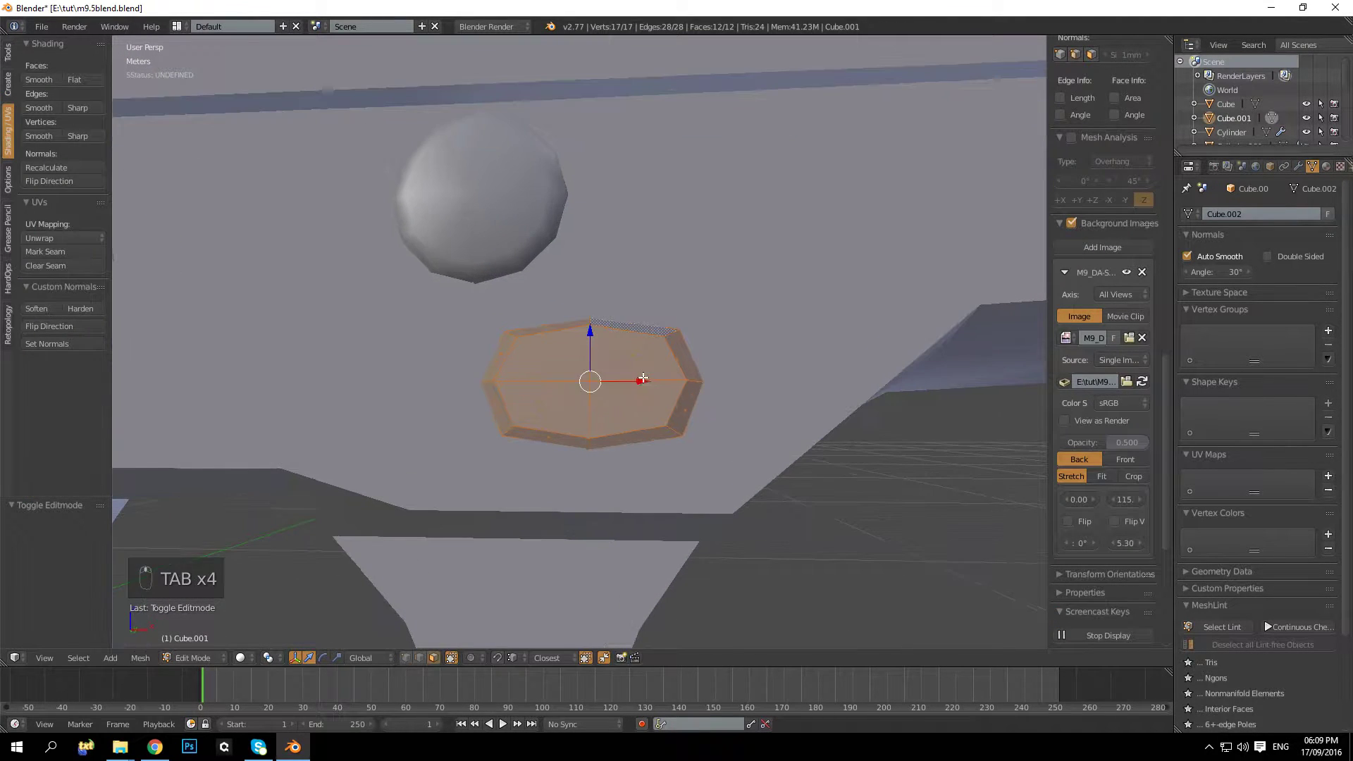
key("KP_1")
key("KP_5")
key("z")
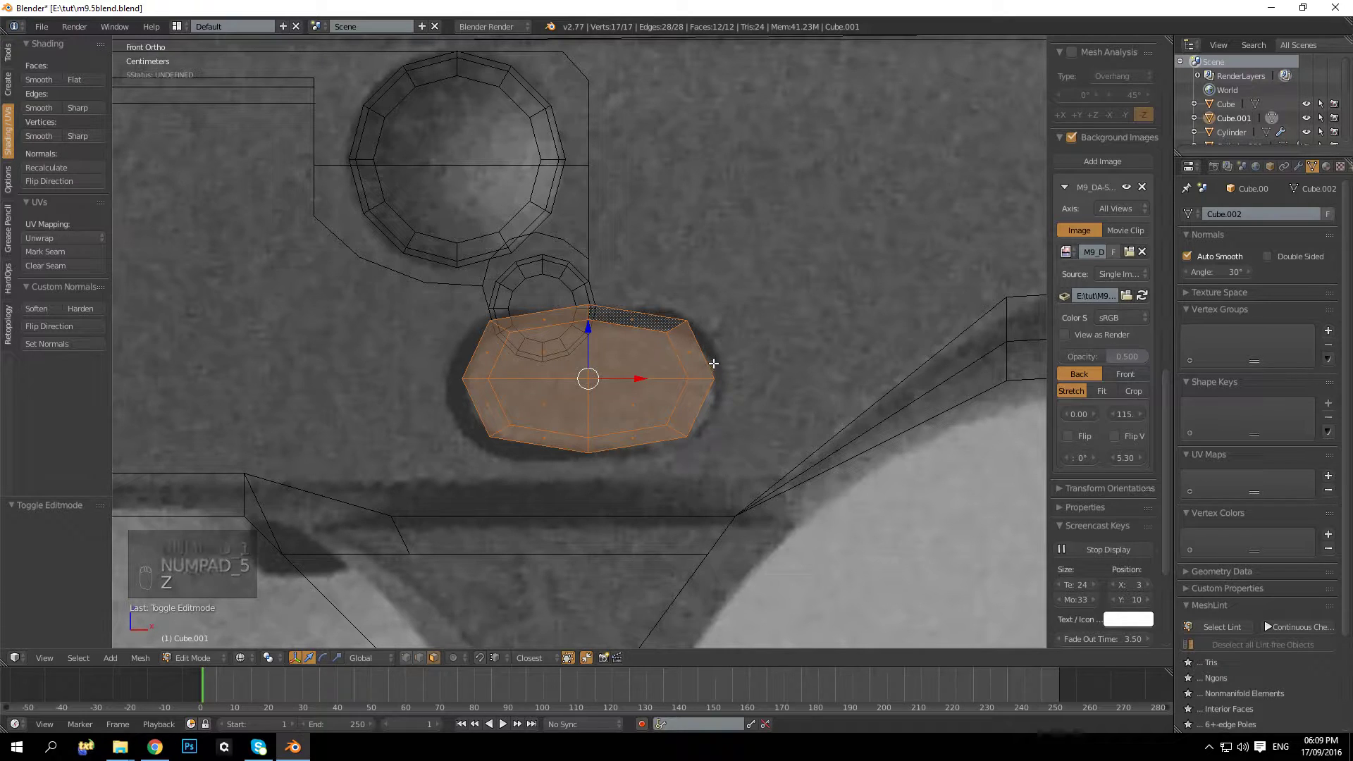
key("w")
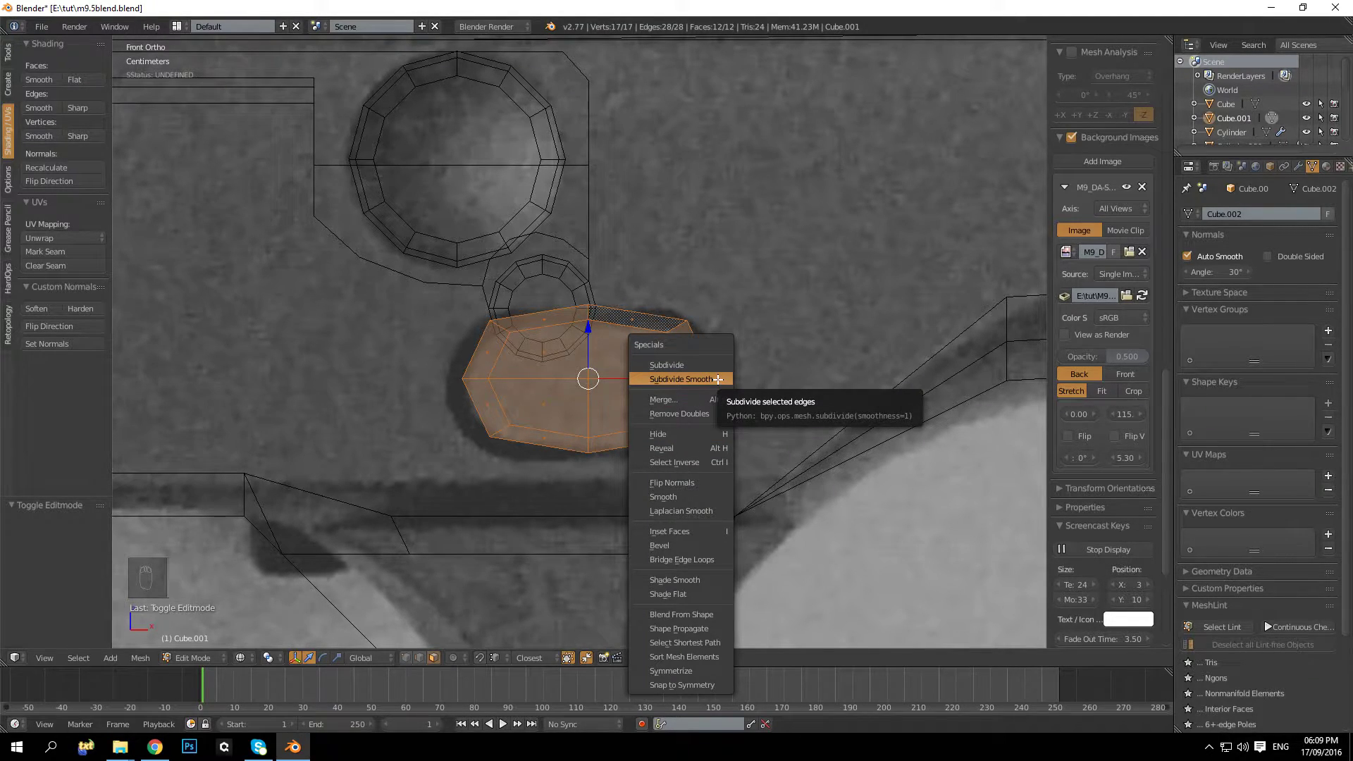
left_click(717, 379)
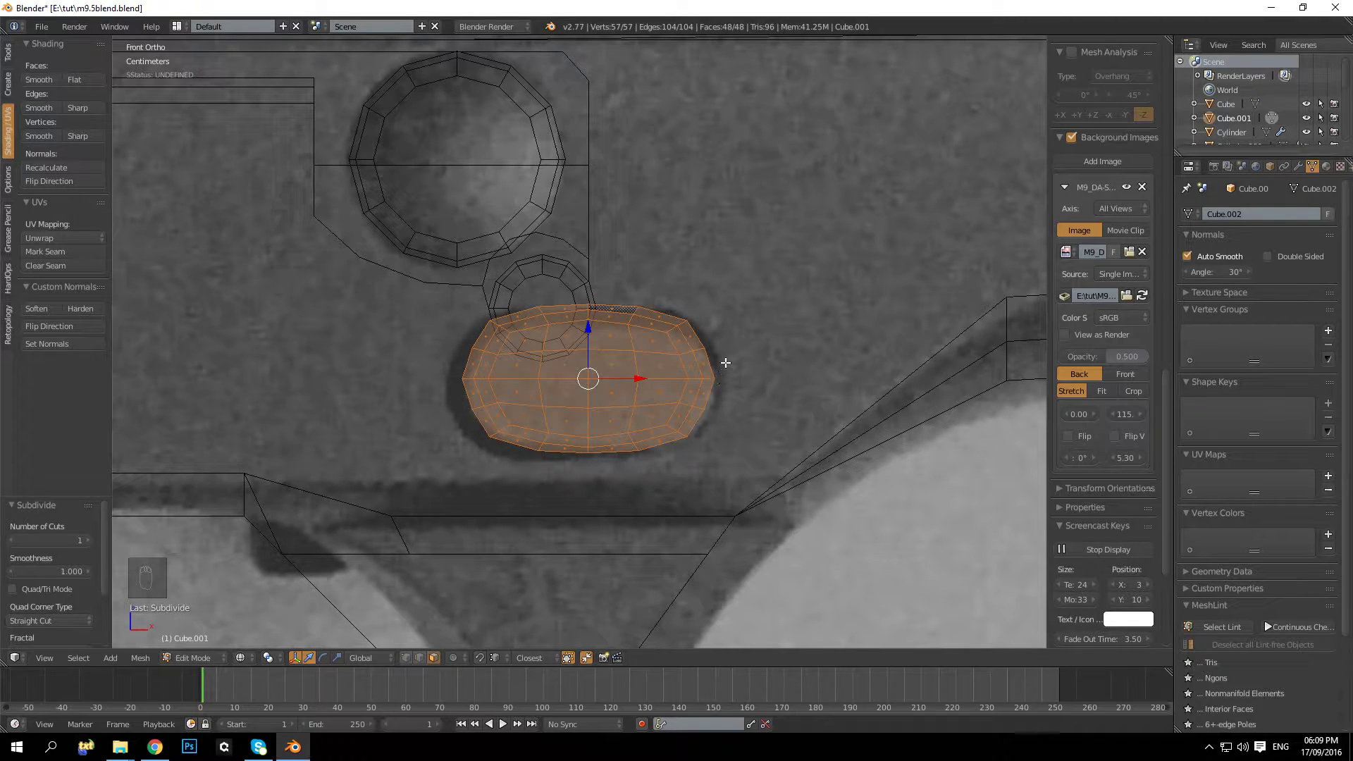
Step: Inspect the subdivided block's shading from several angles in solid view, in both Object and Edit Mode
key("KP_5")
key("z")
key("Tab")
mouse_move(725, 362)
middle_mouse_down()
mouse_move(640, 380)
mouse_move(544, 371)
mouse_move(588, 325)
mouse_move(561, 406)
mouse_move(548, 406)
mouse_move(661, 383)
middle_mouse_up()
key("Tab")
key("Tab")
key("Tab")
key("Tab")
key("Tab")
key("Tab")
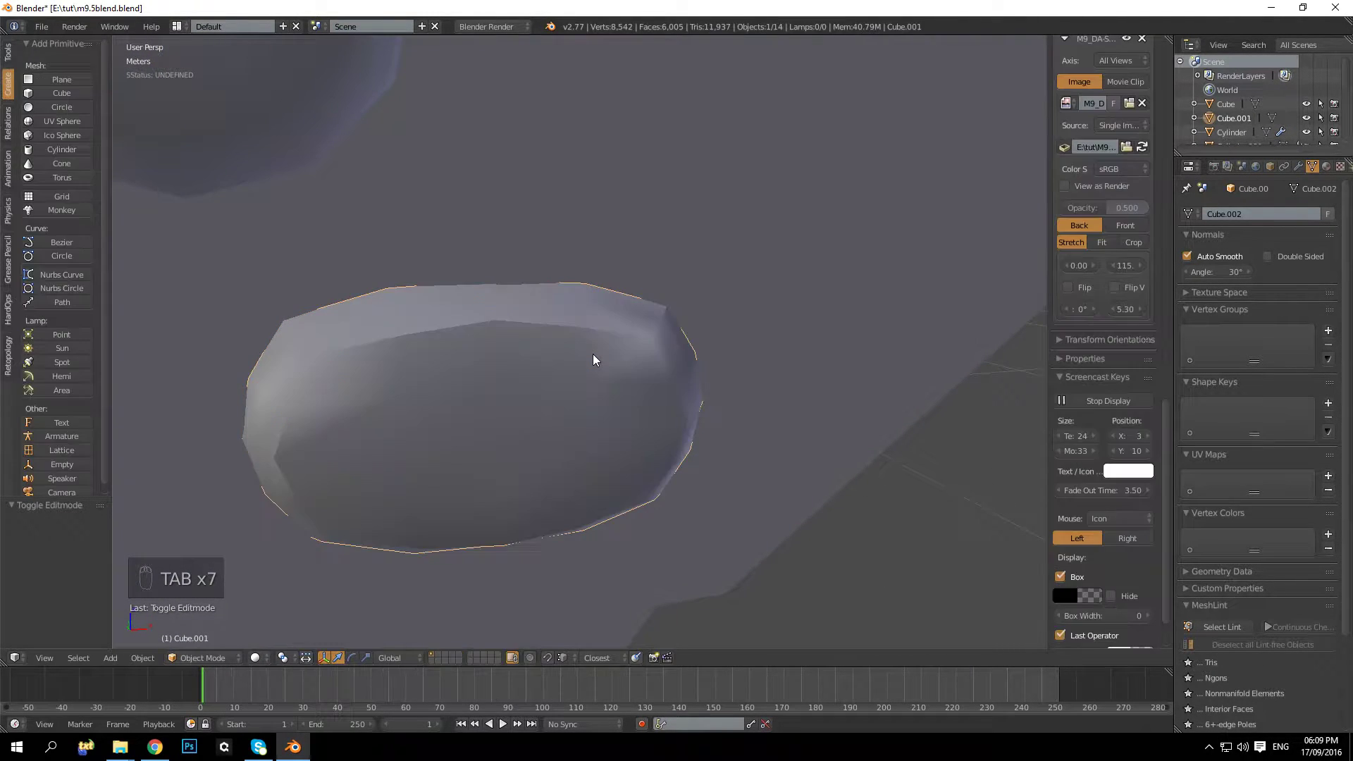
middle_click_drag(593, 354, 560, 353)
key("Tab")
key("Tab")
key("Tab")
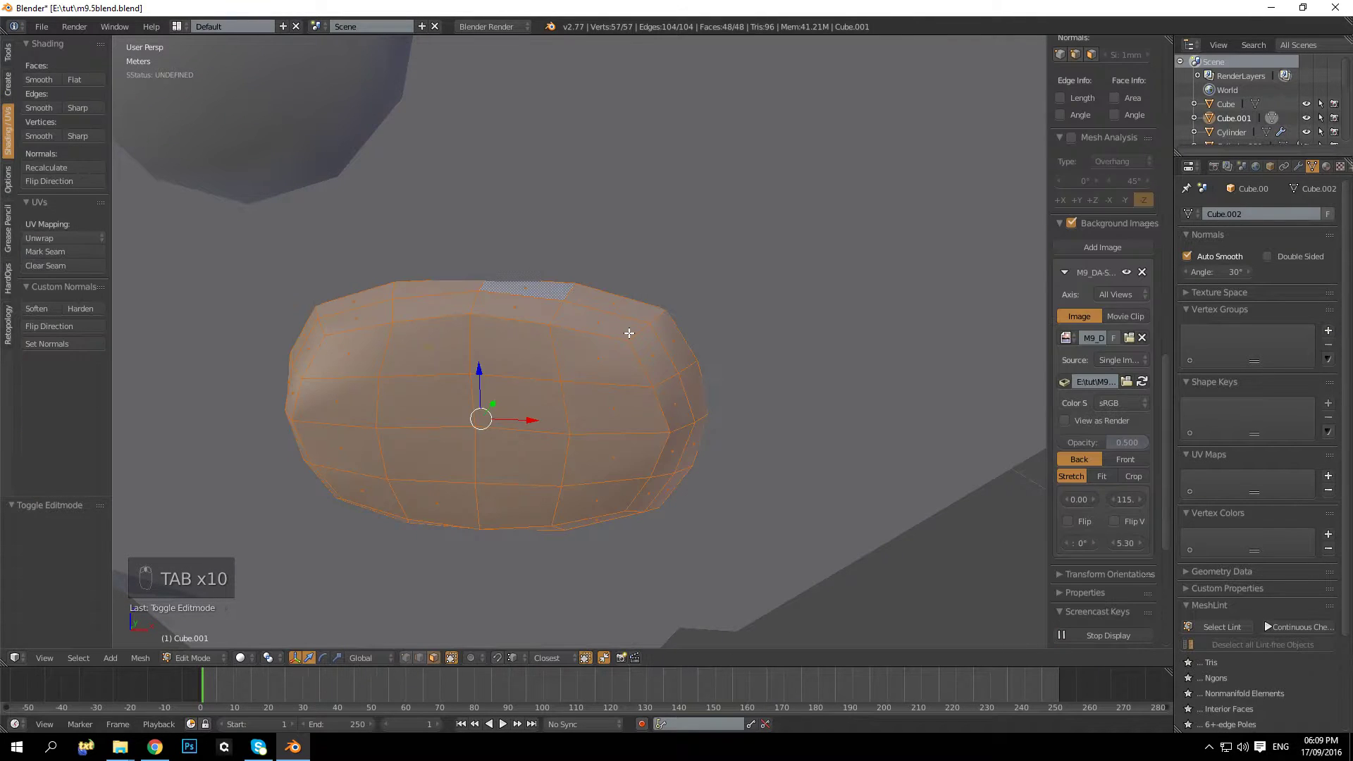
key("Tab")
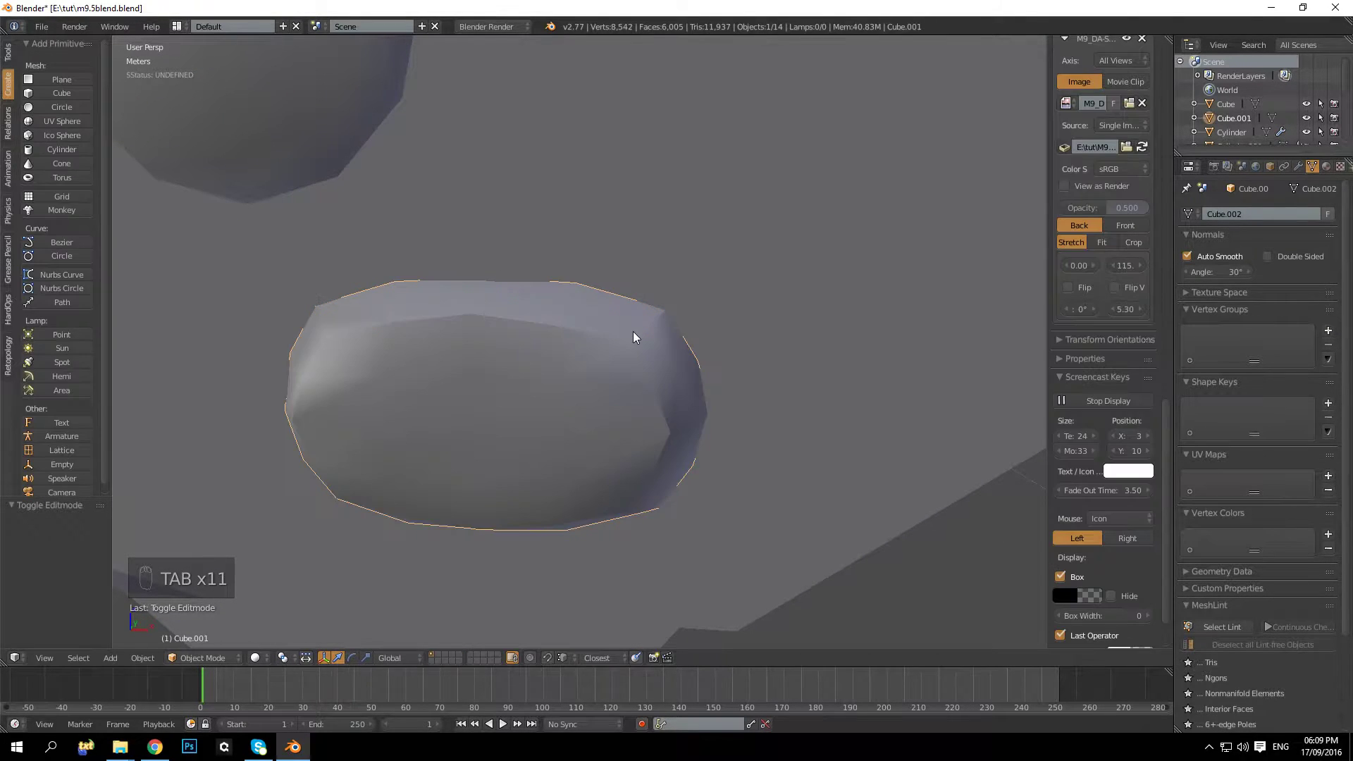
middle_click_drag(632, 331, 591, 324)
key("Tab")
Step: Try to bevel the edge loop running around the rim of the subdivided block's front face
key("a")
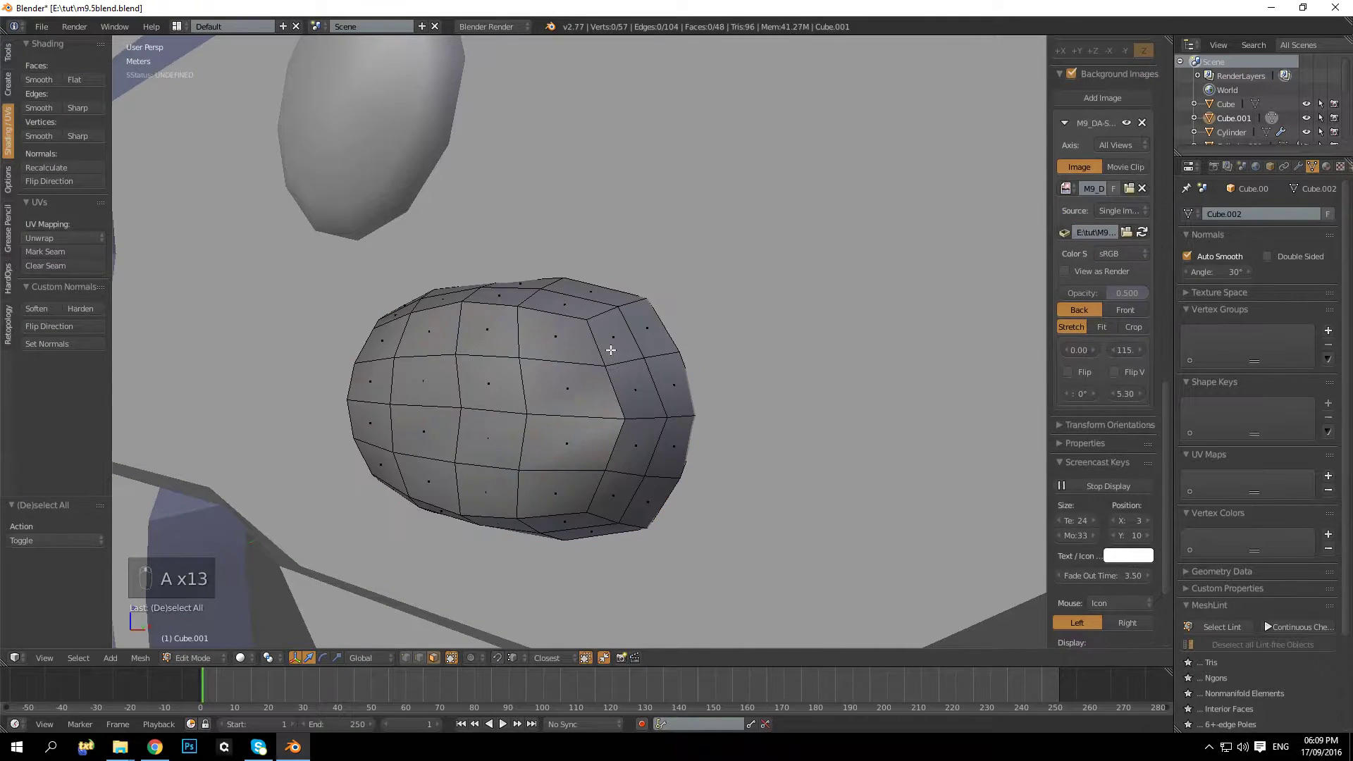
right_click(594, 341, "alt+shift")
key("a")
left_click(421, 658)
right_click(590, 340, "alt+shift")
right_click(559, 308, "alt+shift")
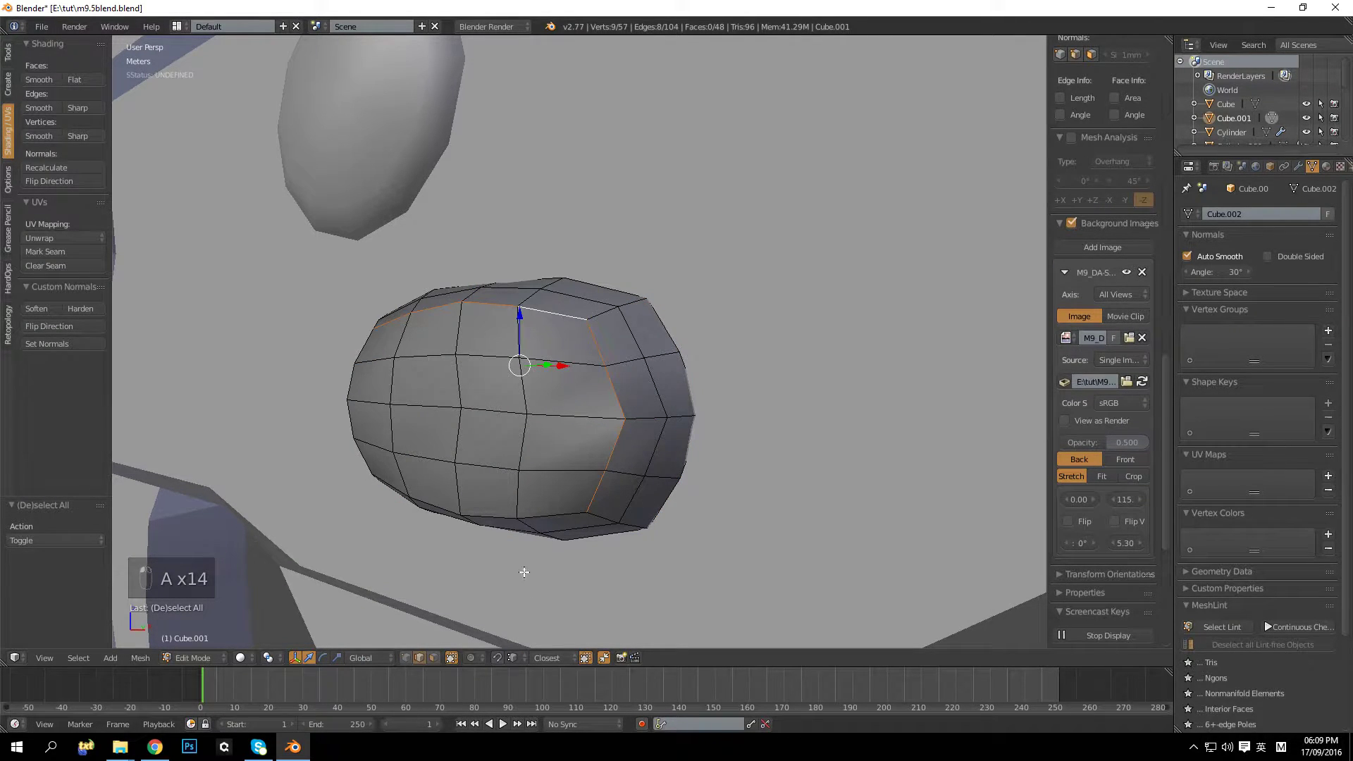
middle_click_drag(537, 498, 519, 432)
right_click(475, 441, "alt+shift")
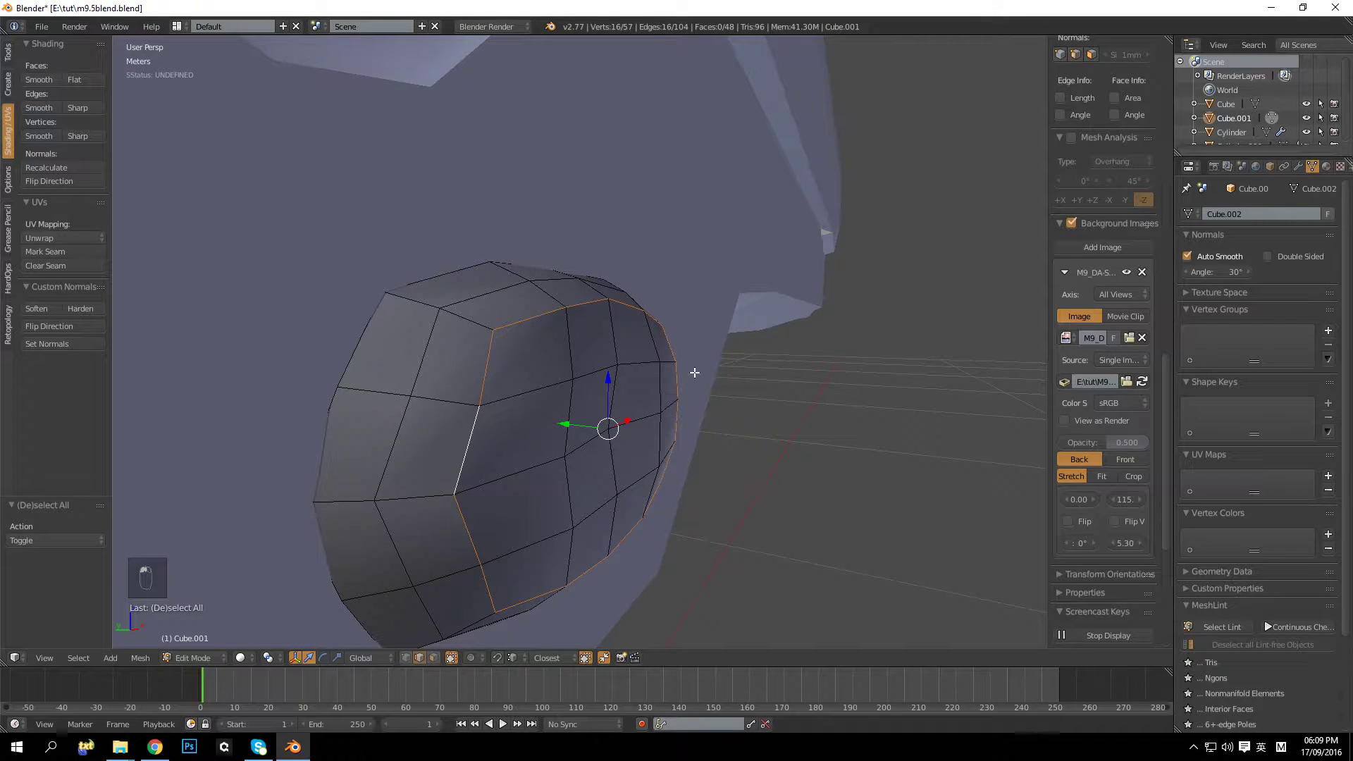
key("ctrl+b")
left_click(822, 367)
Step: Review the bevelled rim in Object Mode, undo the bevel and clear the selection
key("Tab")
middle_click_drag(835, 366, 692, 390)
key("Tab")
key("ctrl+z")
key("ctrl+z")
key("ctrl+z")
key("Tab")
key("Tab")
middle_click_drag(692, 394, 656, 391)
scroll(630, 387, "up", 3)
key("a")
key("a")
key("a")
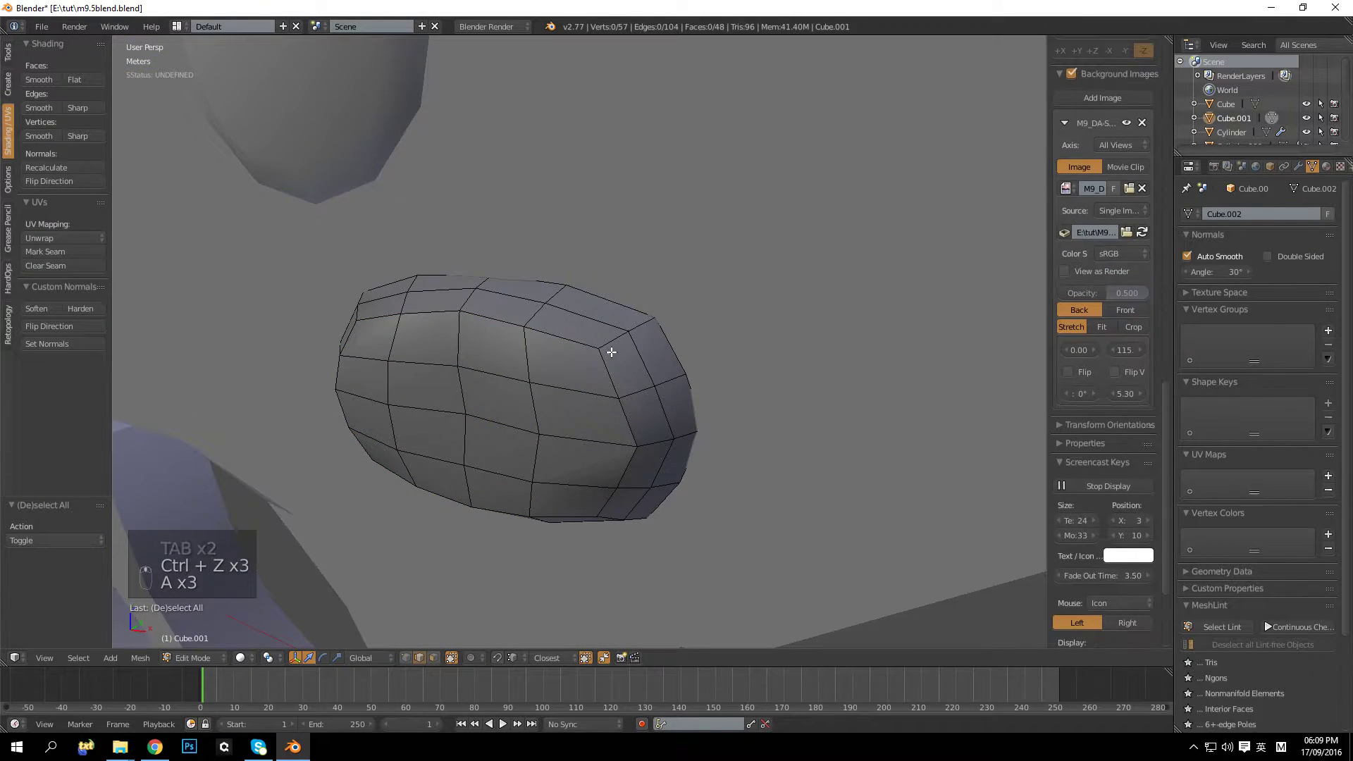
Step: Undo the edge selections and the smooth subdivision, returning to the simple twelve-face block
key("ctrl+z")
key("ctrl+z")
key("ctrl+z")
key("ctrl+z")
key("ctrl+z")
key("ctrl+z")
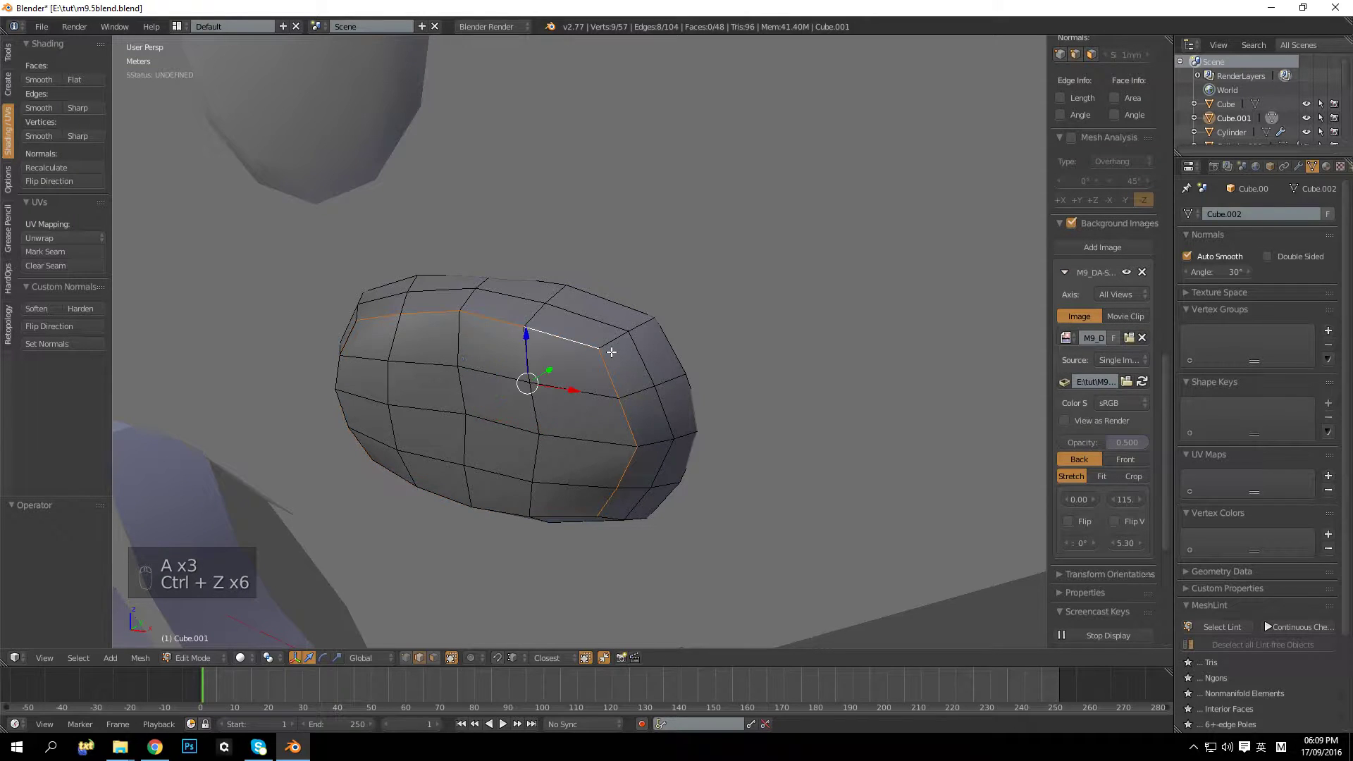
key("ctrl+z")
key("ctrl+z")
key("ctrl+z")
key("ctrl+z")
key("ctrl+z")
key("ctrl+z")
key("ctrl+z")
key("ctrl+z")
key("ctrl+z")
key("ctrl+z")
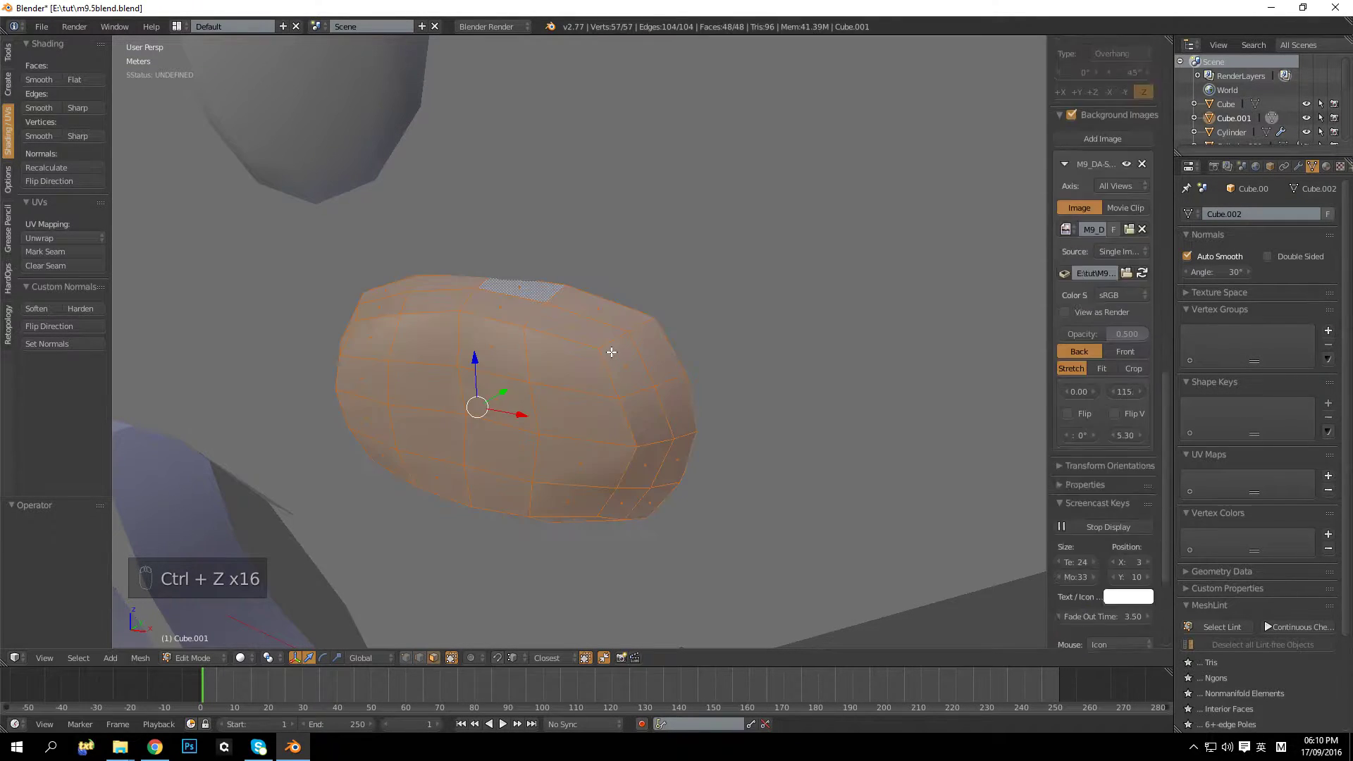
key("ctrl+z")
key("ctrl+z")
key("ctrl+z")
key("ctrl+z")
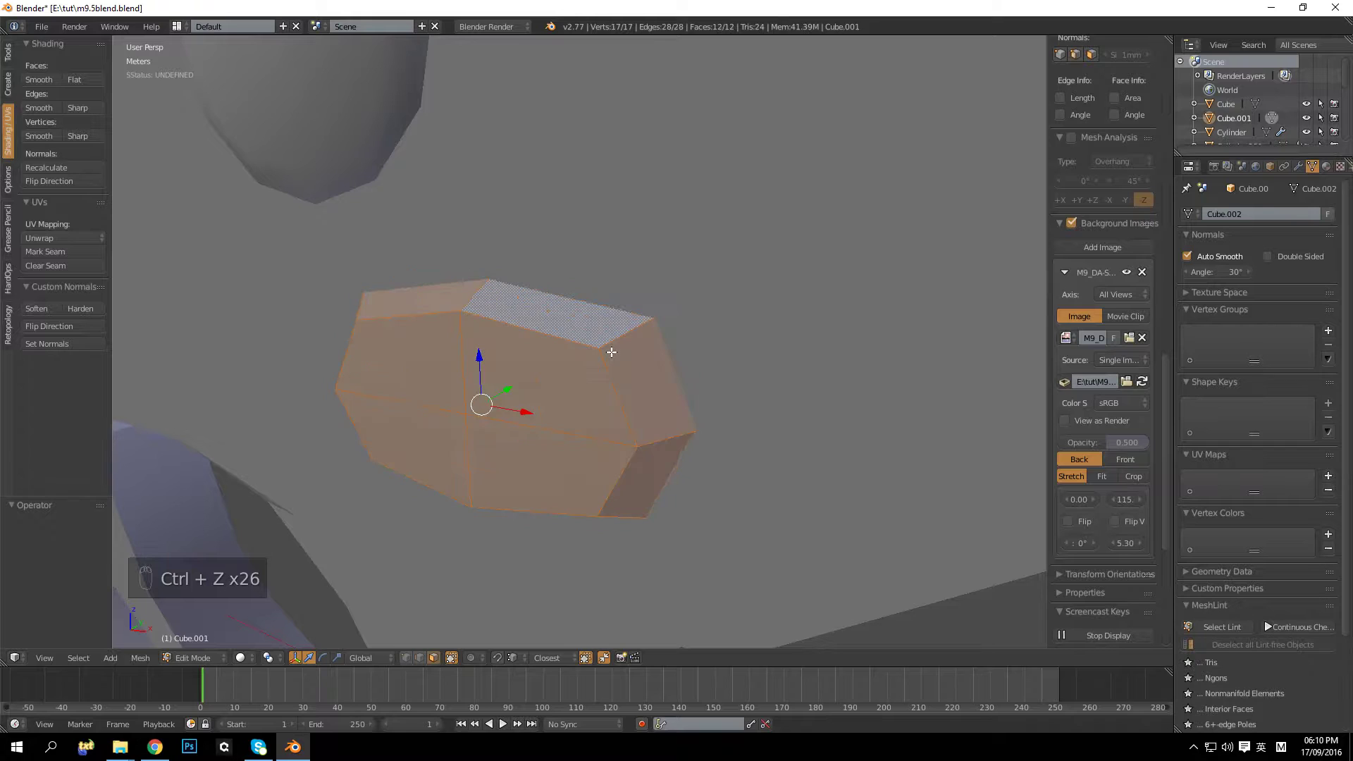
Step: Select all of the simple block's faces and shade them smooth again
key("a")
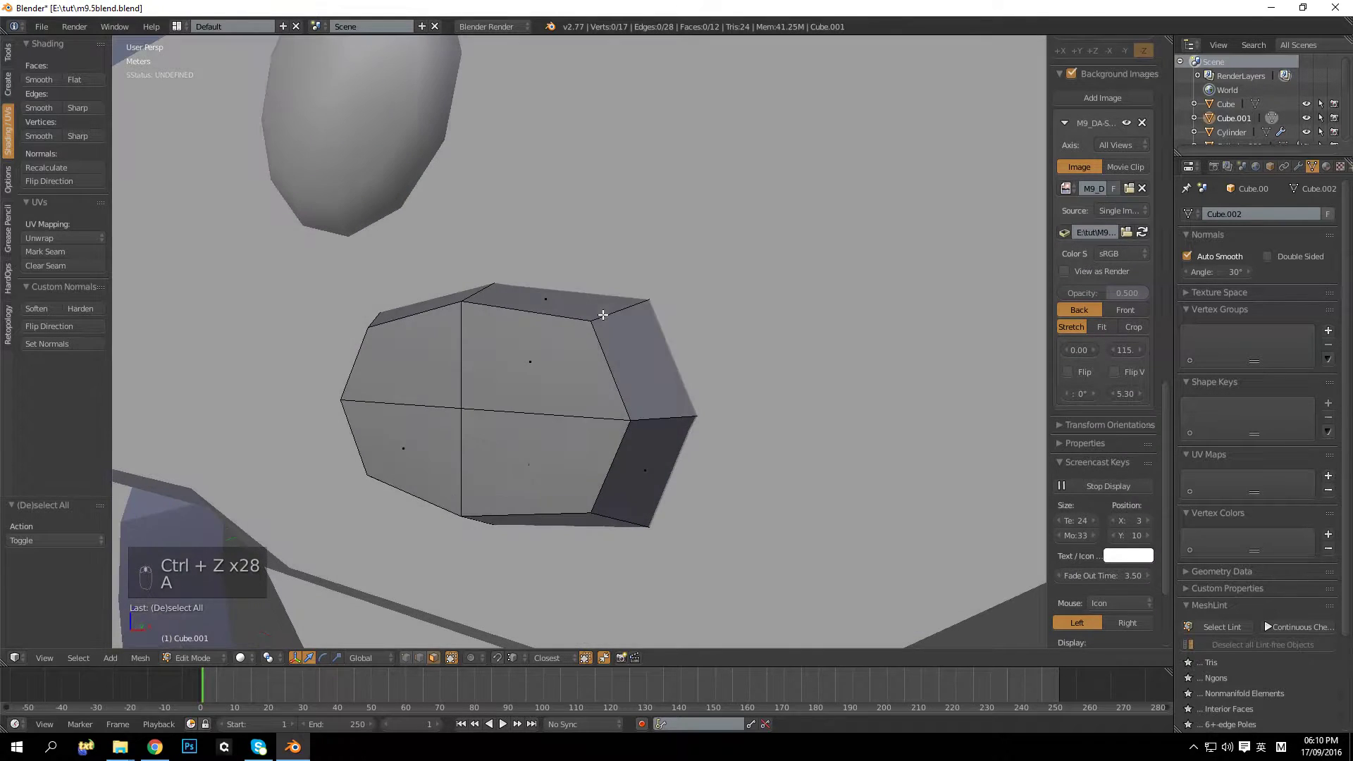
key("Tab")
key("Tab")
key("a")
key("a")
key("a")
left_click(41, 80)
key("Tab")
middle_click_drag(518, 286, 559, 351)
key("Tab")
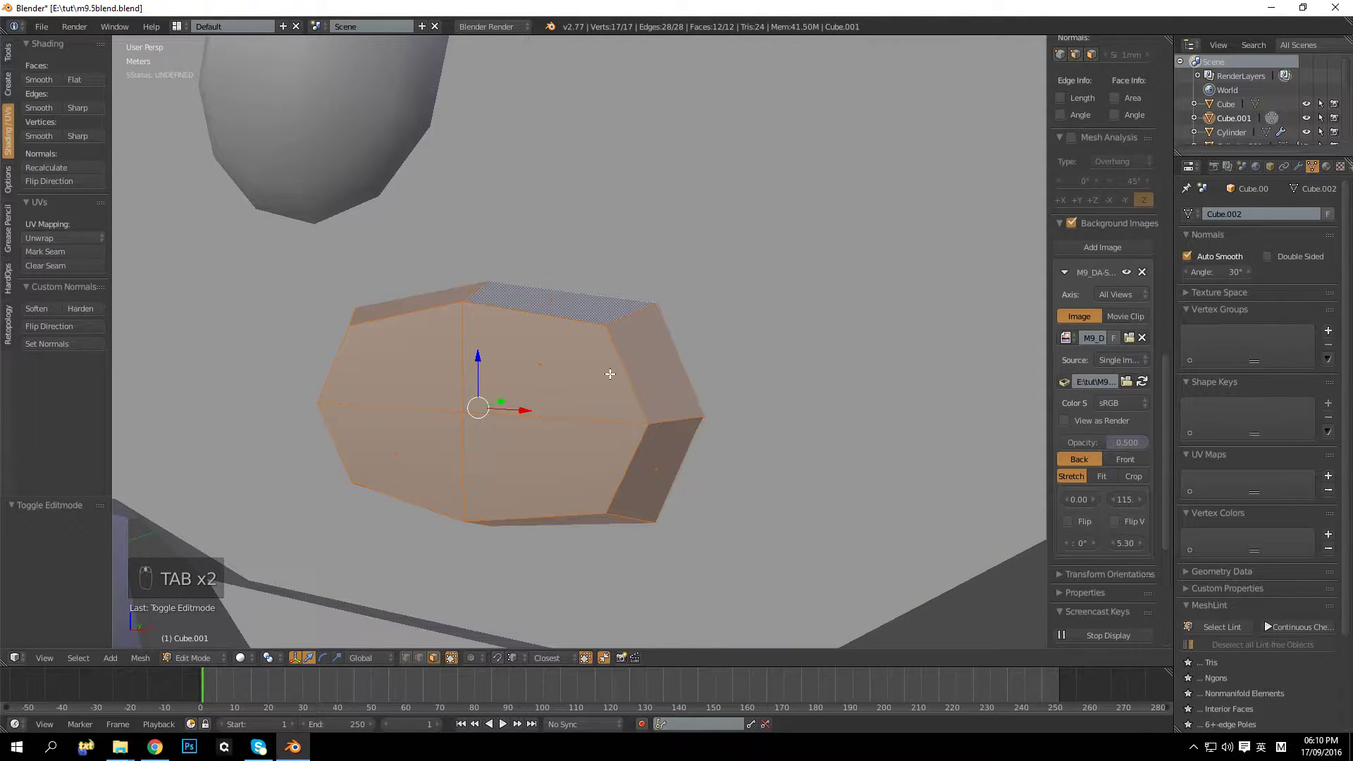
Step: Bevel the horizontal edge loop across the block's middle with one segment and an offset of about 1.72
key("a")
key("a")
key("a")
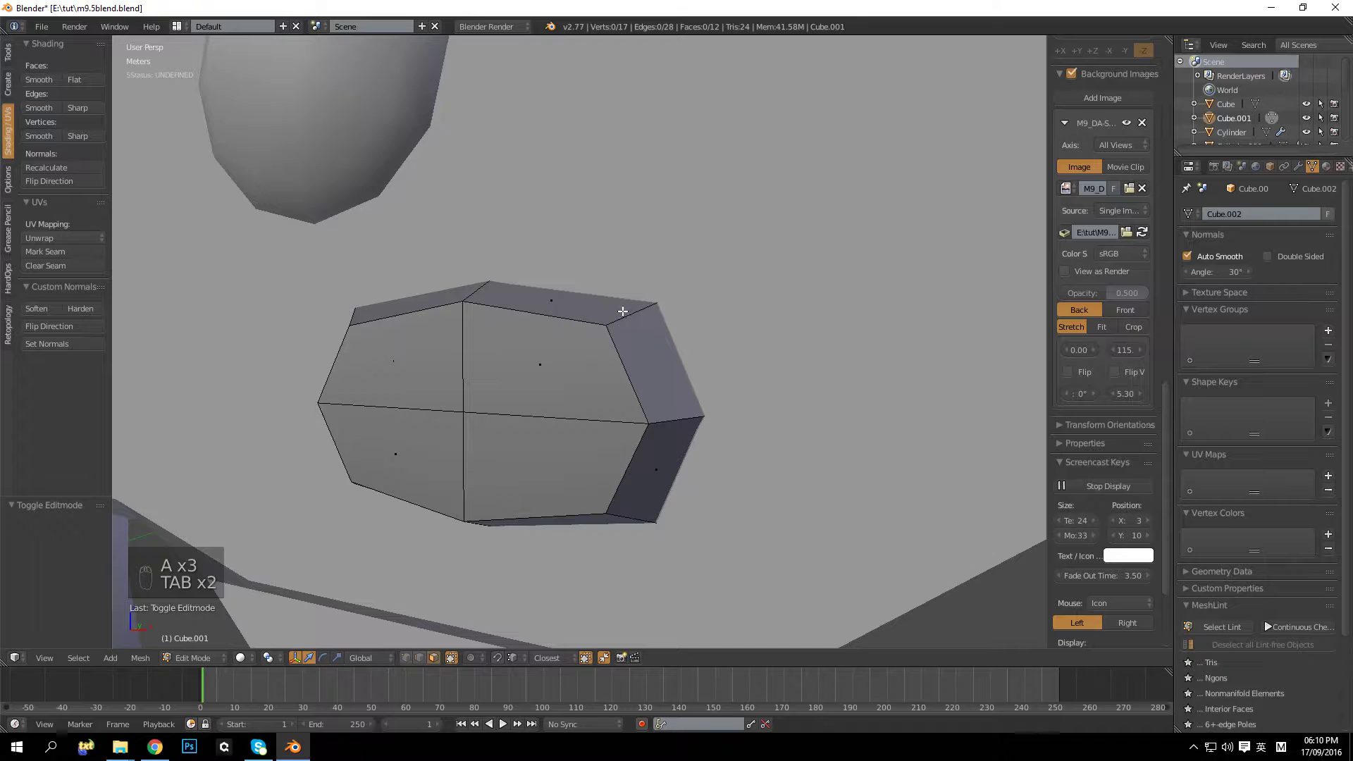
key("a")
key("a")
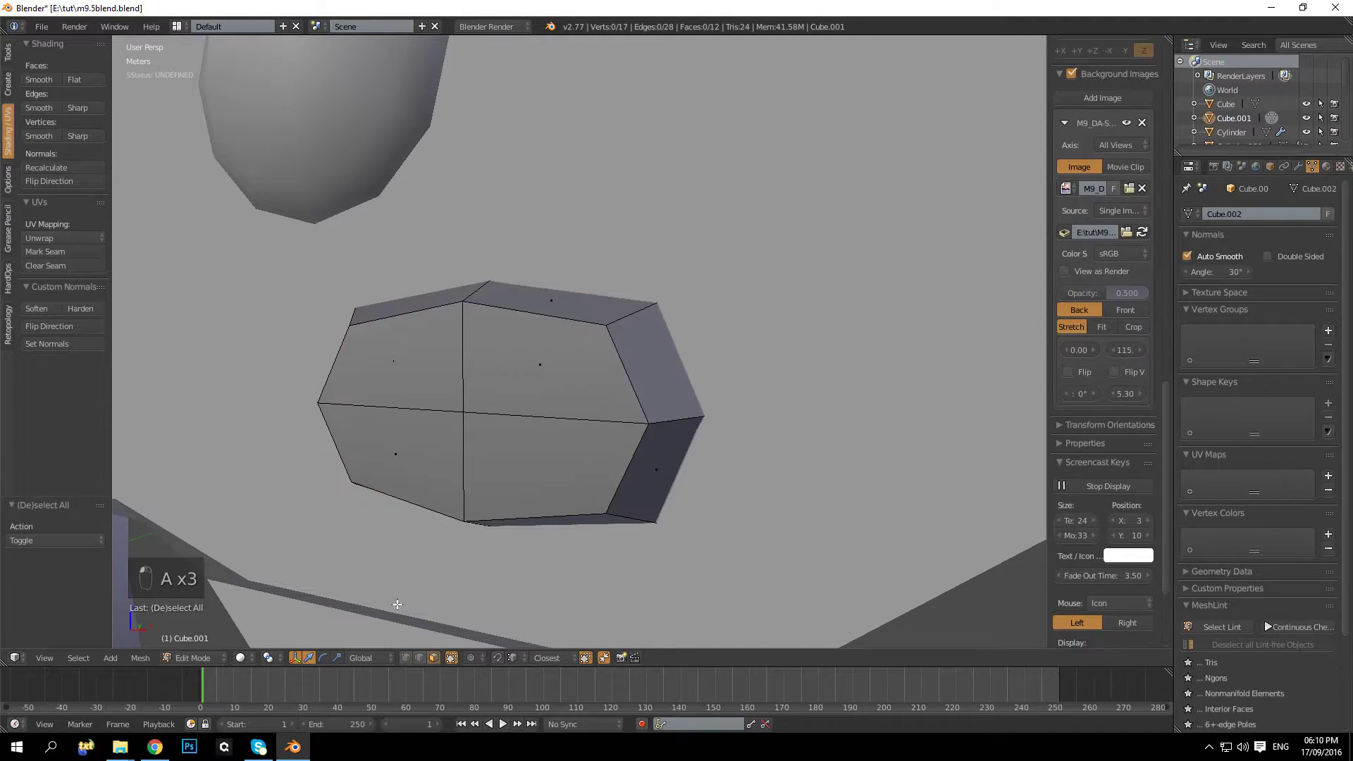
right_click(557, 418, "alt")
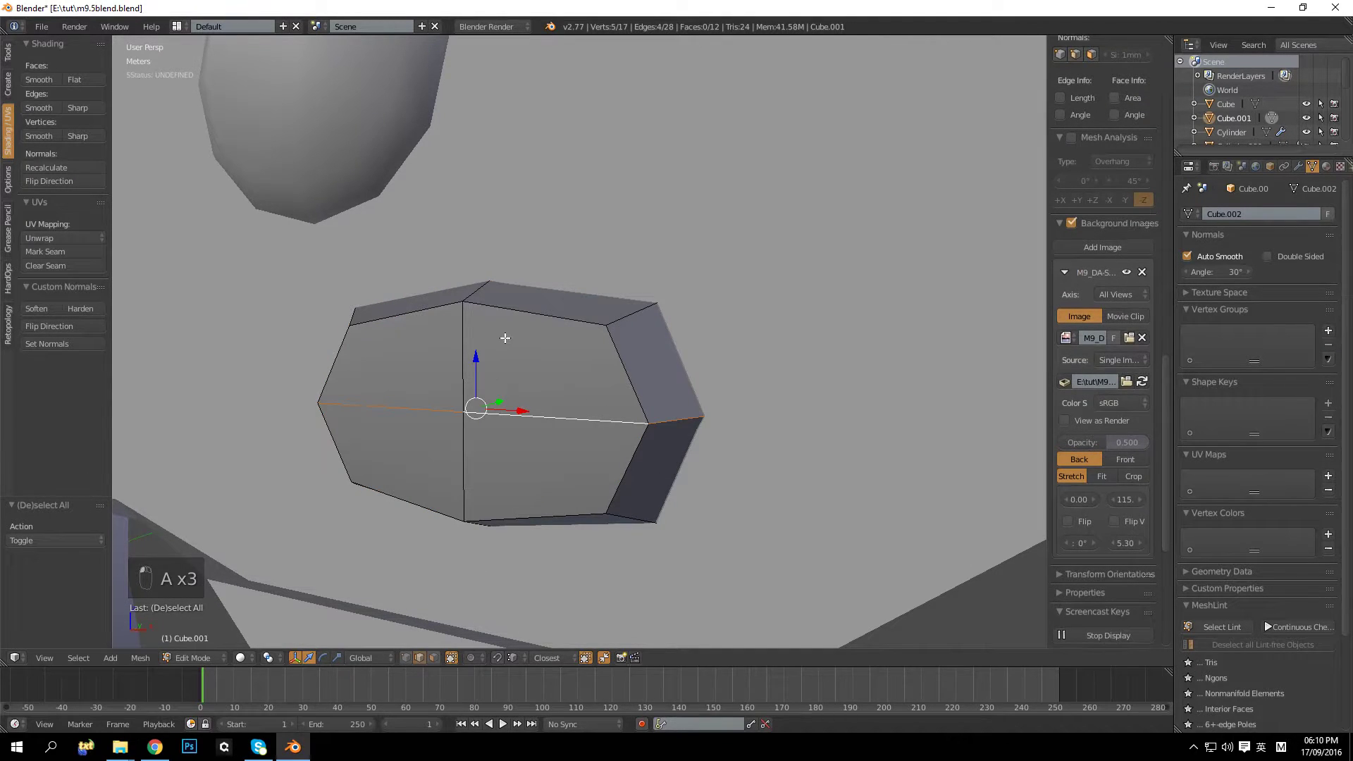
key("ctrl+b")
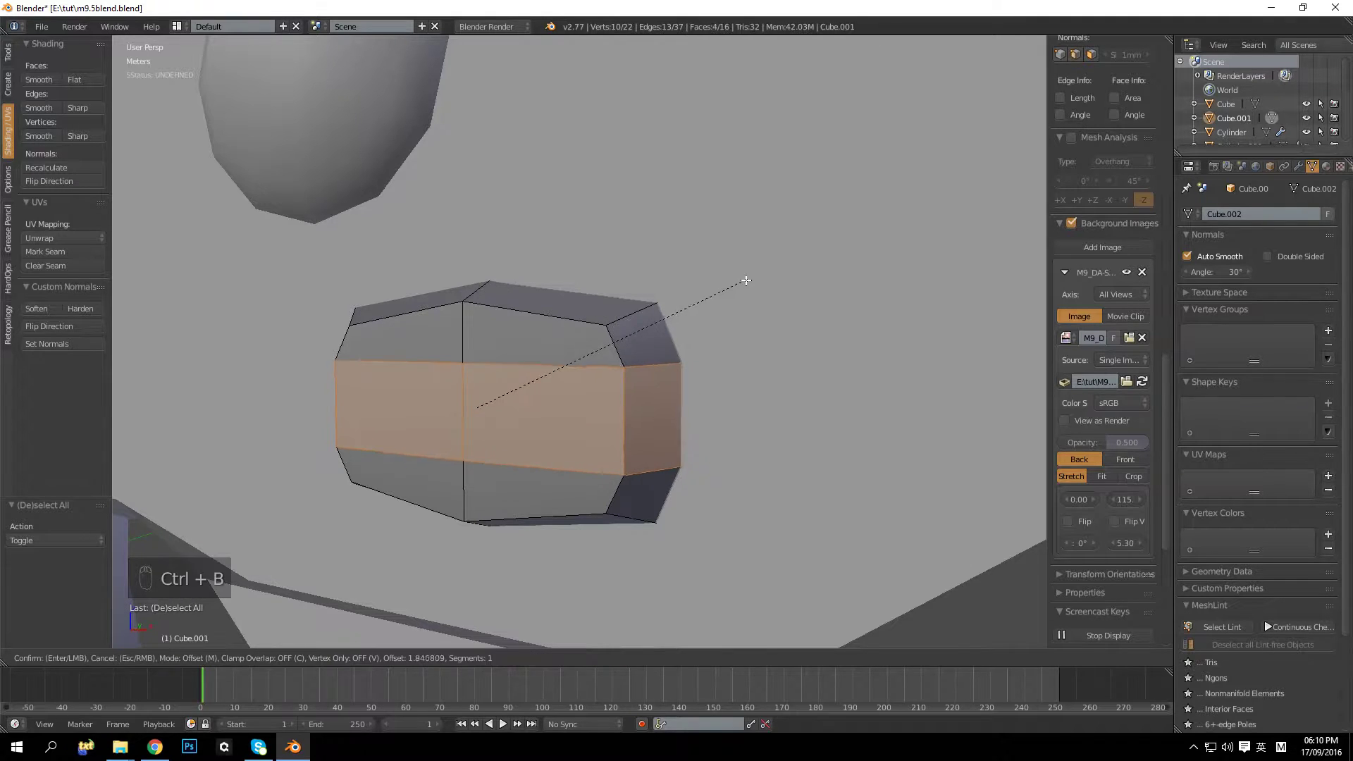
scroll(739, 280, "down", 1)
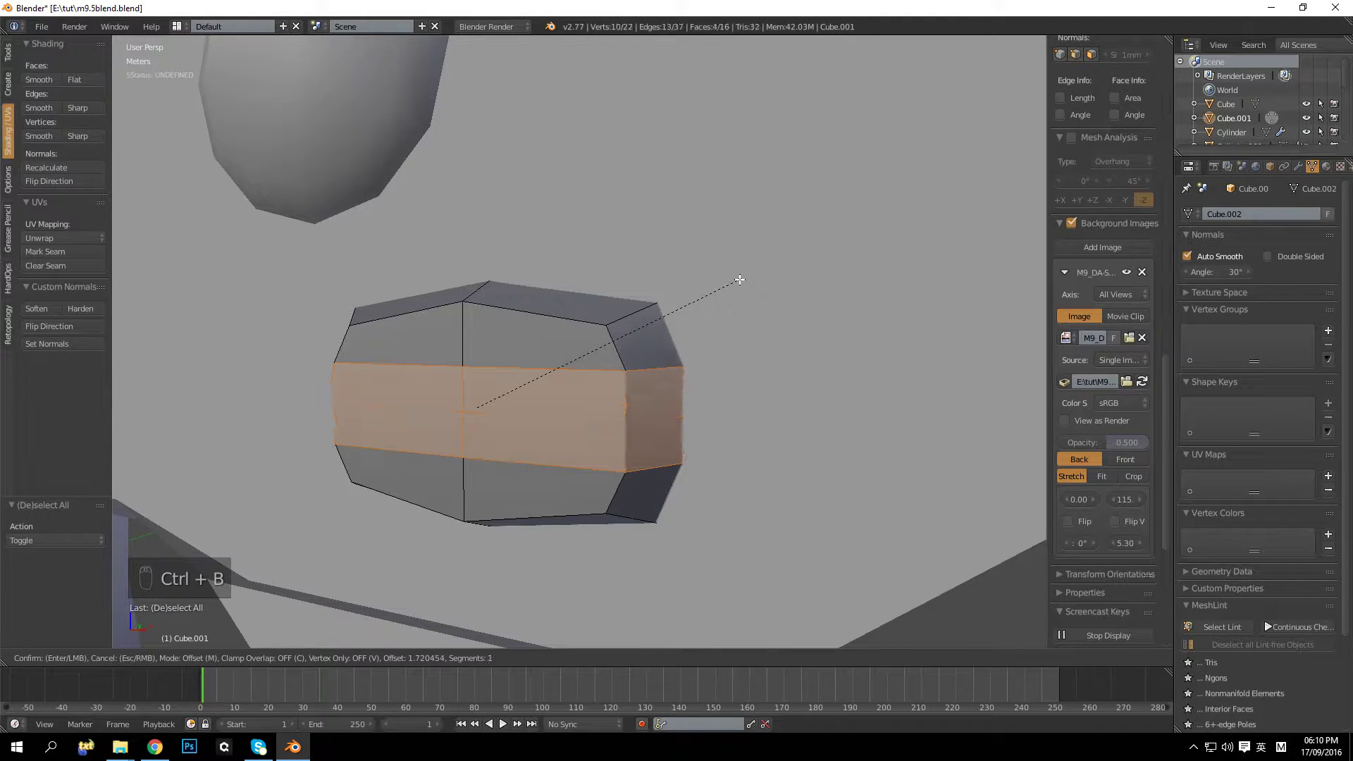
left_click(739, 280)
Step: Bevel the vertical middle edge loop wide enough to leave narrow strips at both ends of the block
key("a")
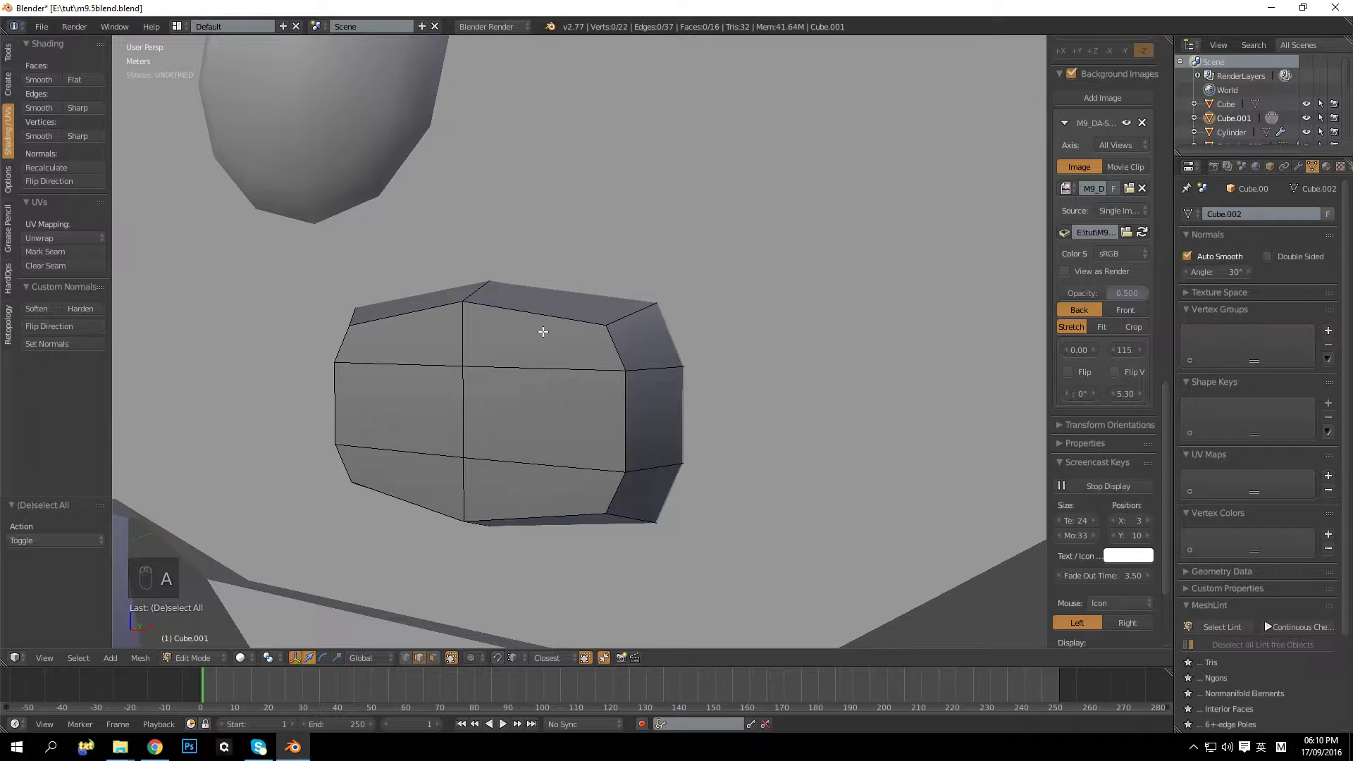
right_click(483, 293, "alt")
key("ctrl+b")
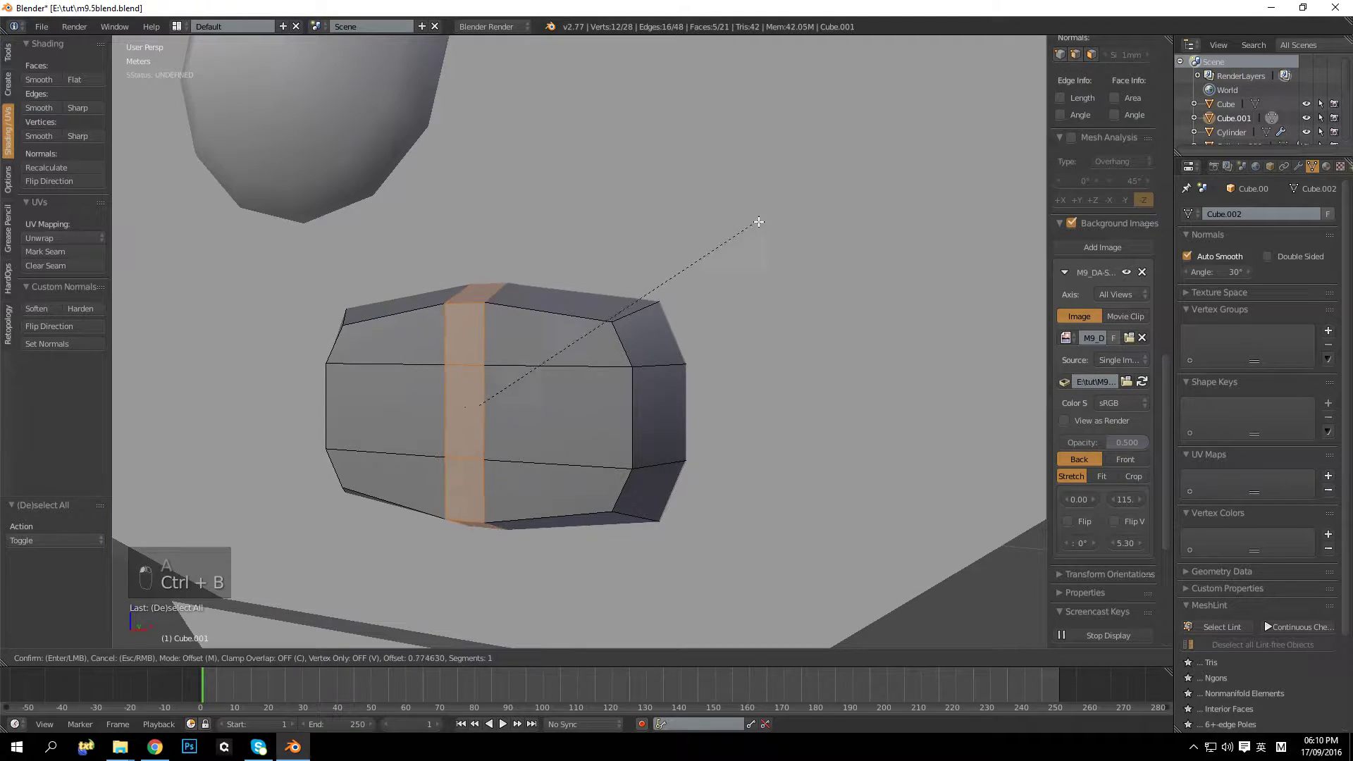
left_click(863, 206)
key("a")
key("Tab")
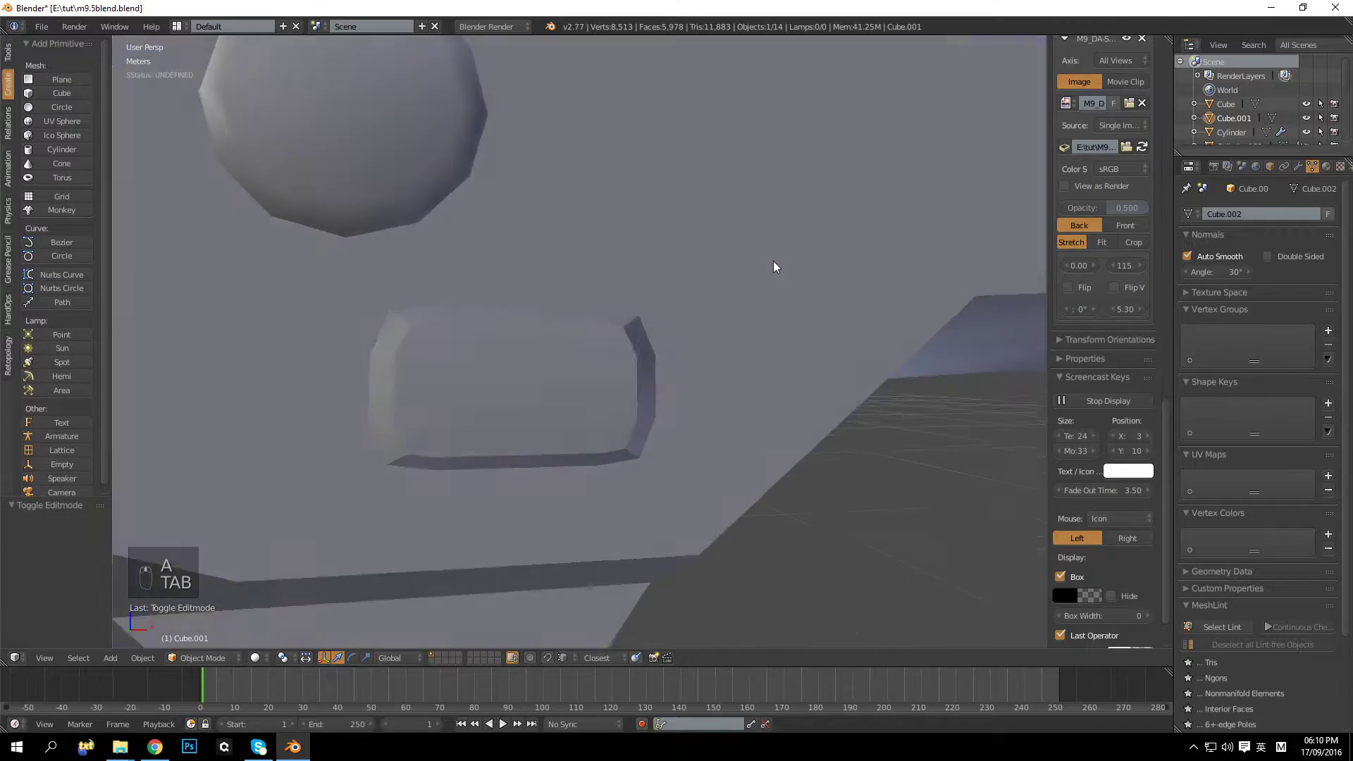
Step: Select the four corner edges and scale them slightly inward in front orthographic wireframe view to follow the reference
key("Tab")
middle_click_drag(738, 272, 603, 328)
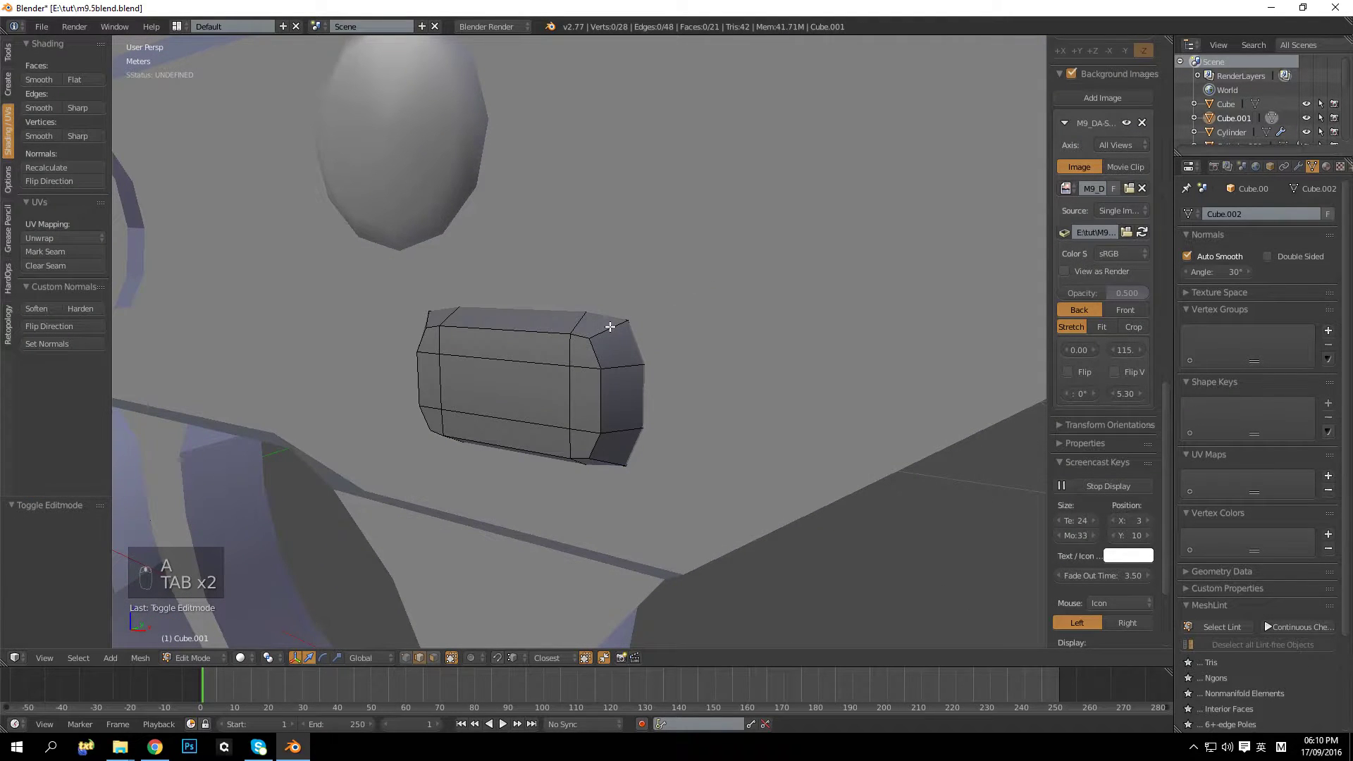
right_click(610, 327)
middle_click_drag(610, 326, 416, 332)
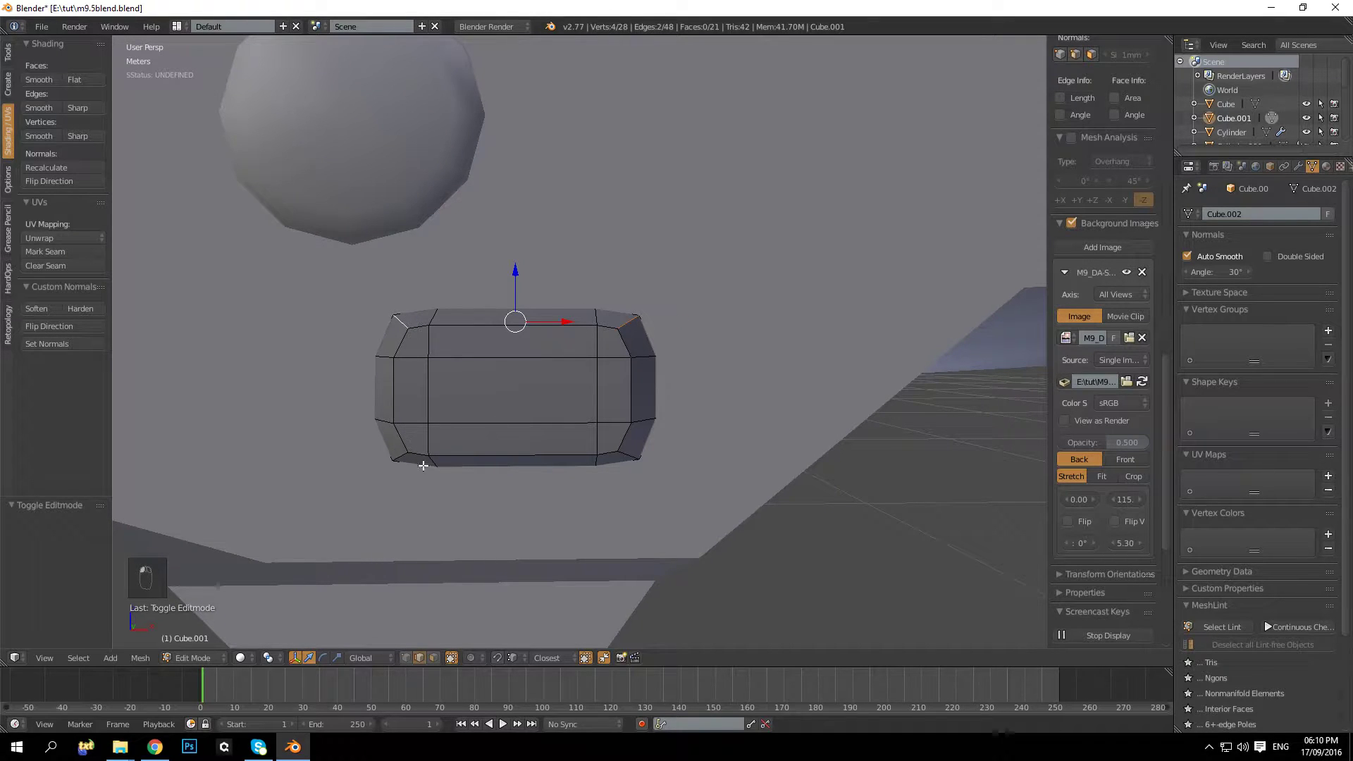
key("KP_1")
key("KP_5")
key("z")
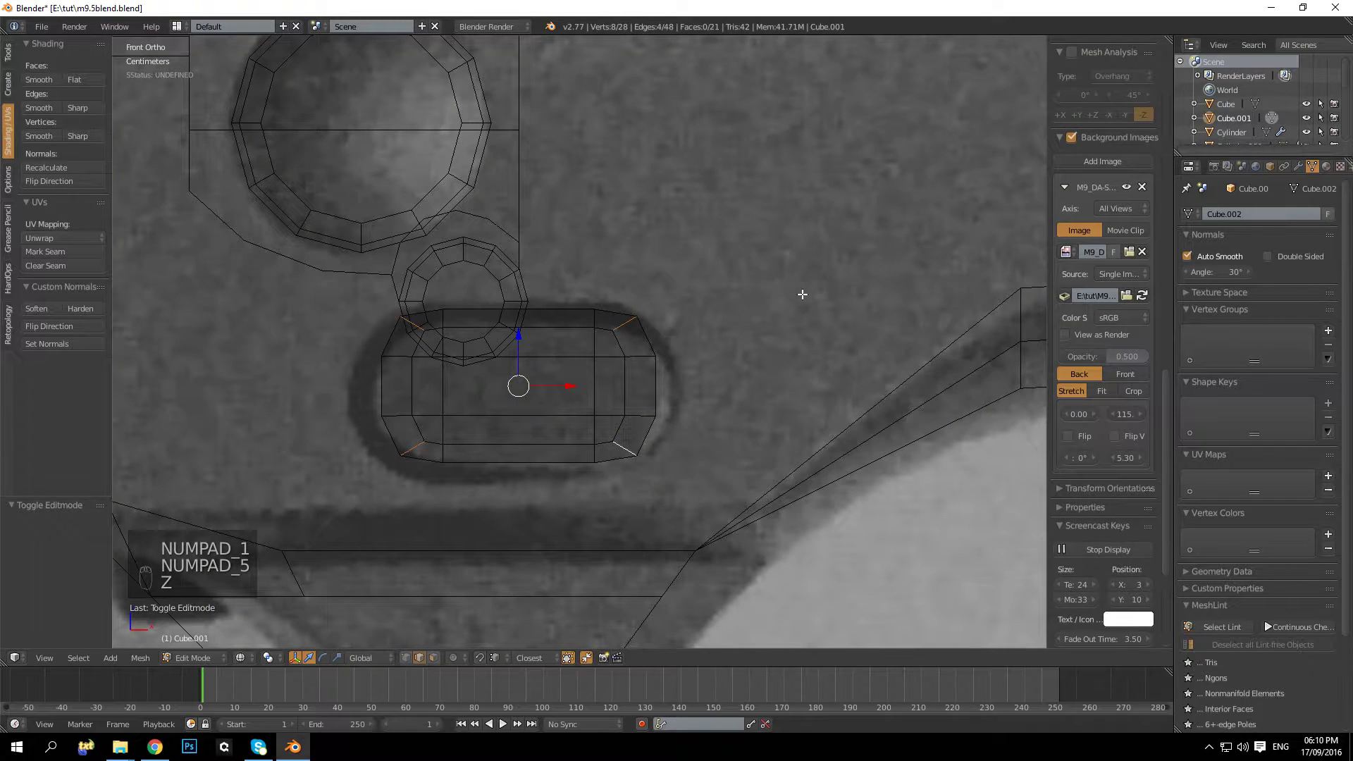
key("s")
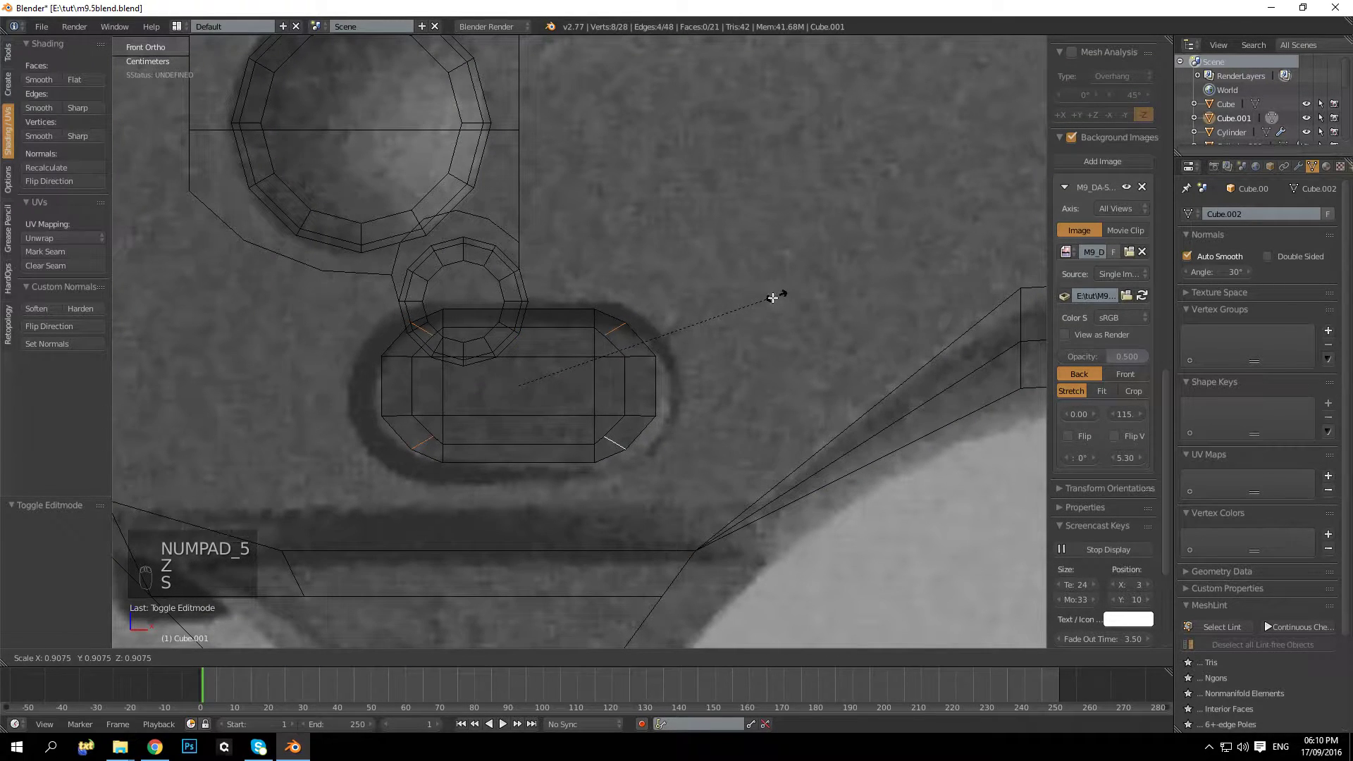
left_click(782, 298)
Step: Check the reshaped corners in solid perspective view and scale the four corner edges slightly outward
key("KP_5")
key("z")
mouse_move(810, 285)
middle_mouse_down()
mouse_move(794, 307)
mouse_move(742, 311)
mouse_move(767, 310)
middle_mouse_up()
key("Tab")
scroll(802, 296, "up", 1)
scroll(742, 311, "up", 2)
key("Tab")
key("Tab")
key("Tab")
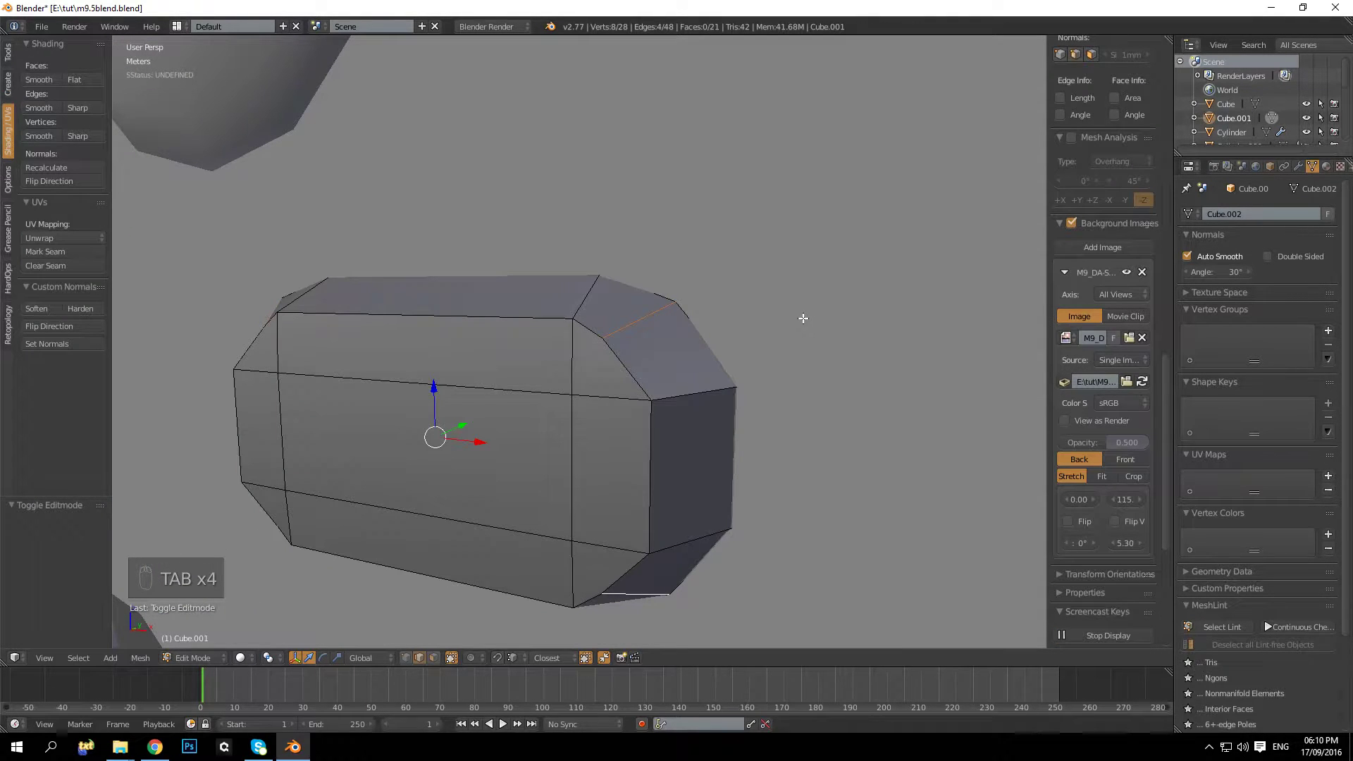
key("s")
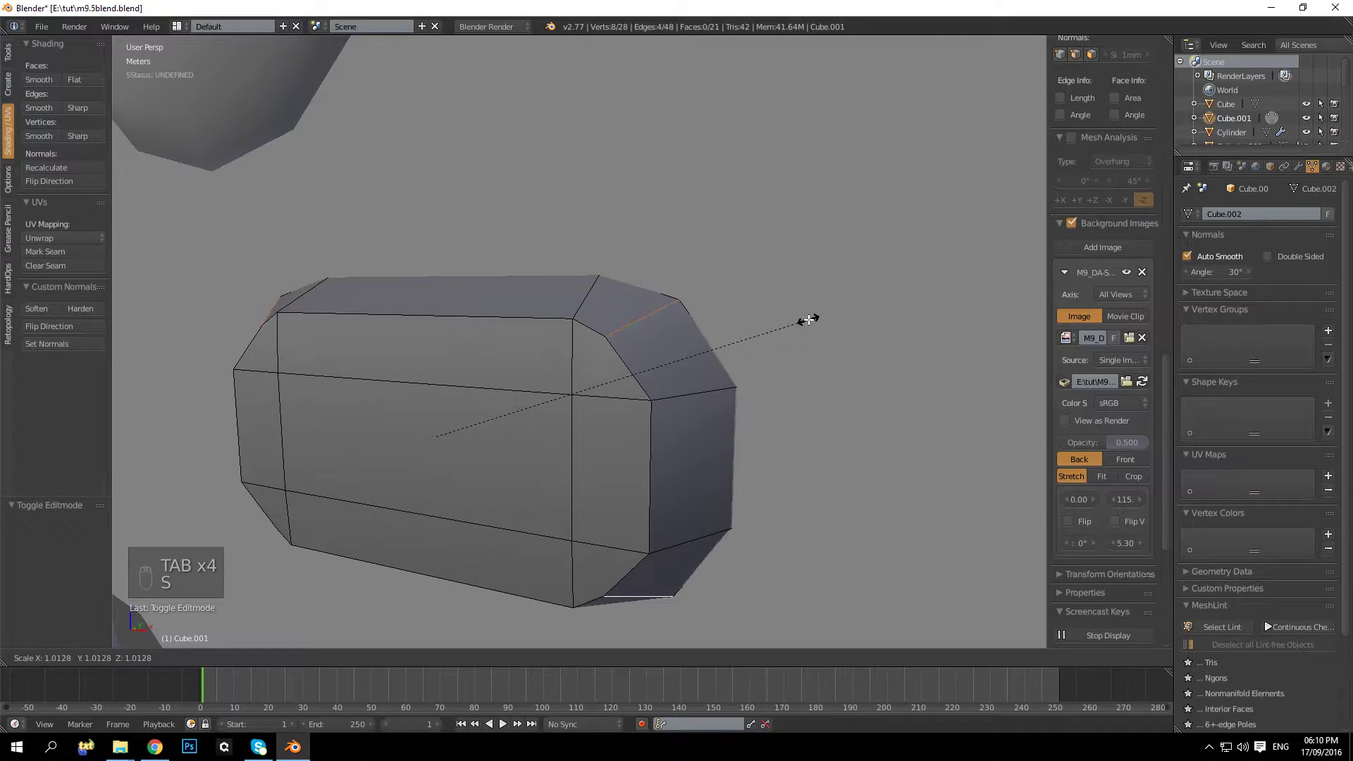
left_click(815, 318)
key("a")
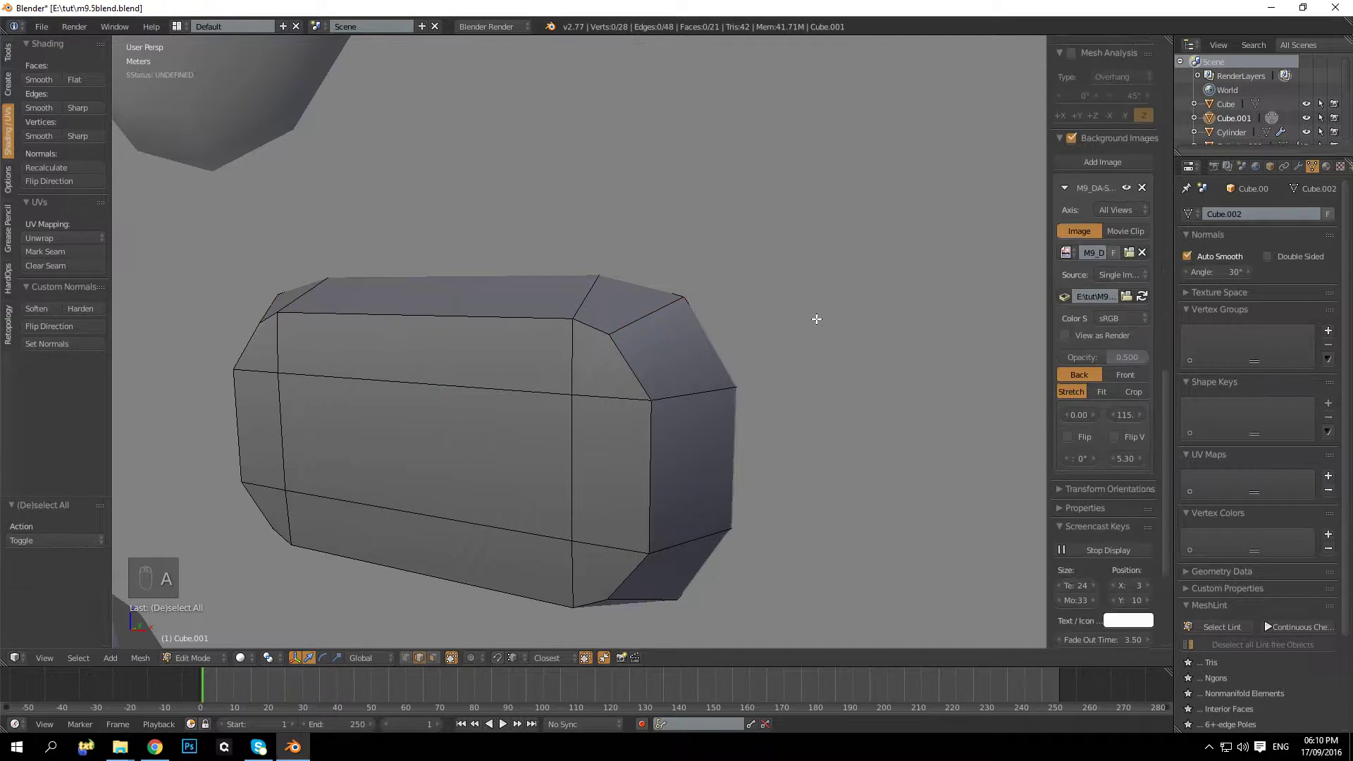
Step: Undo both scalings of the corner edges and their selection, restoring the block's bevelled shape
key("Tab")
key("Tab")
key("Tab")
key("Tab")
key("ctrl+z")
key("ctrl+z")
key("ctrl+z")
key("ctrl+z")
key("ctrl+z")
key("ctrl+z")
key("ctrl+z")
key("ctrl+z")
key("ctrl+z")
key("ctrl+z")
key("ctrl+z")
key("ctrl+z")
key("ctrl+z")
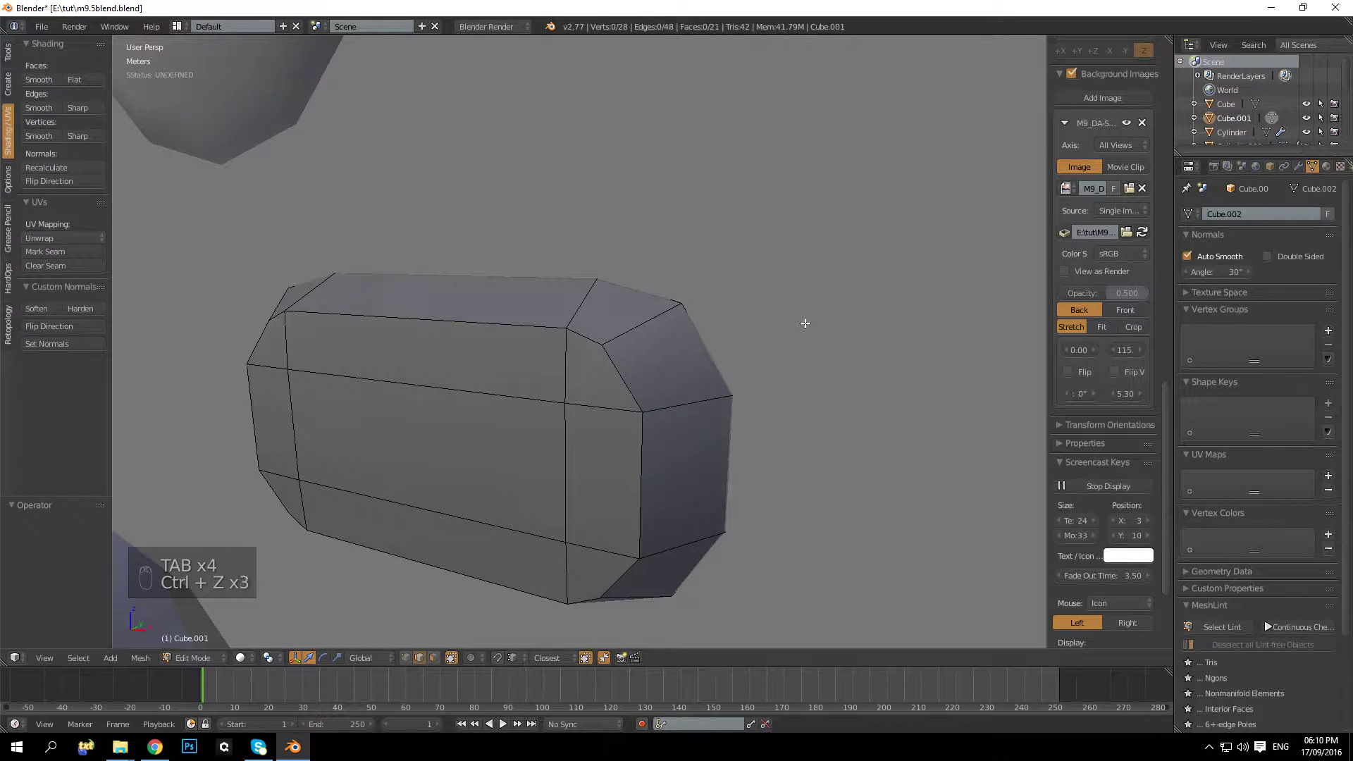
key("ctrl+z")
key("ctrl+z")
key("ctrl+z")
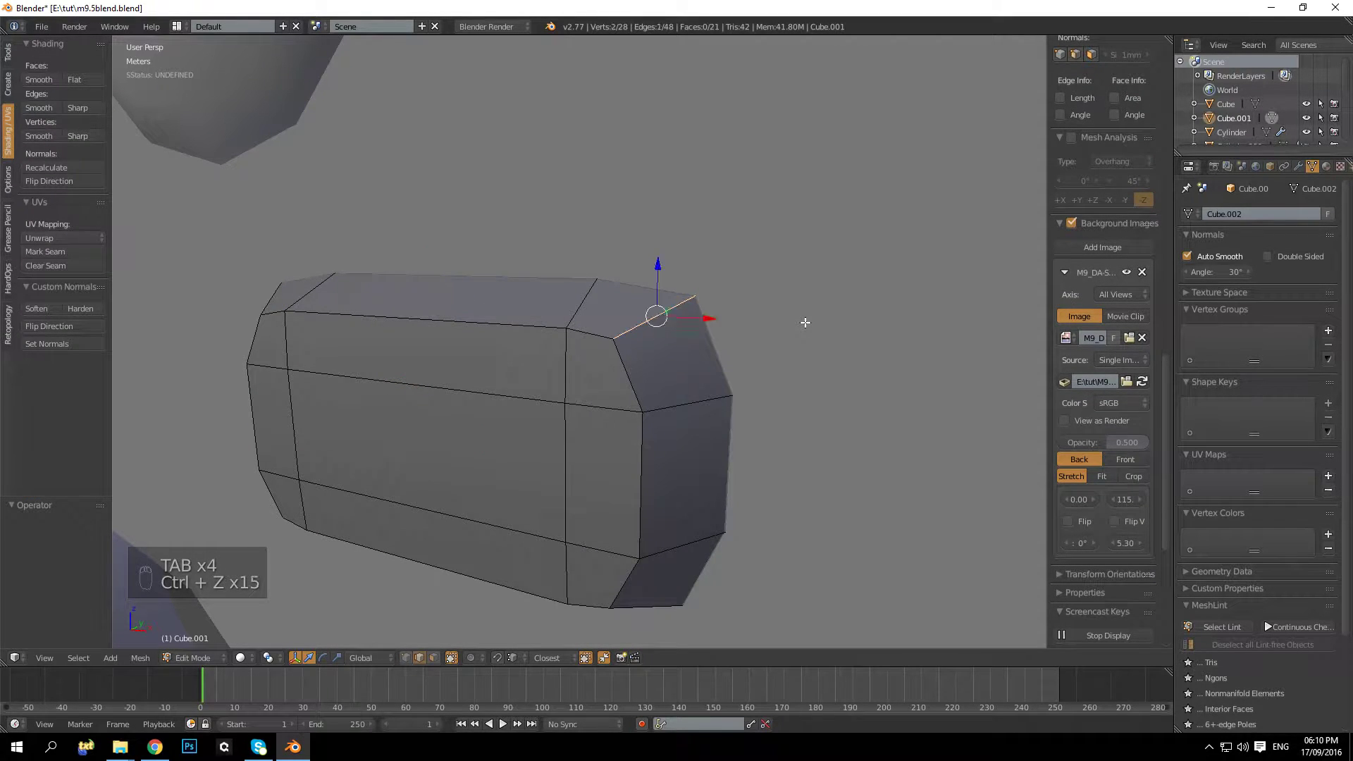
middle_click_drag(558, 347, 569, 339)
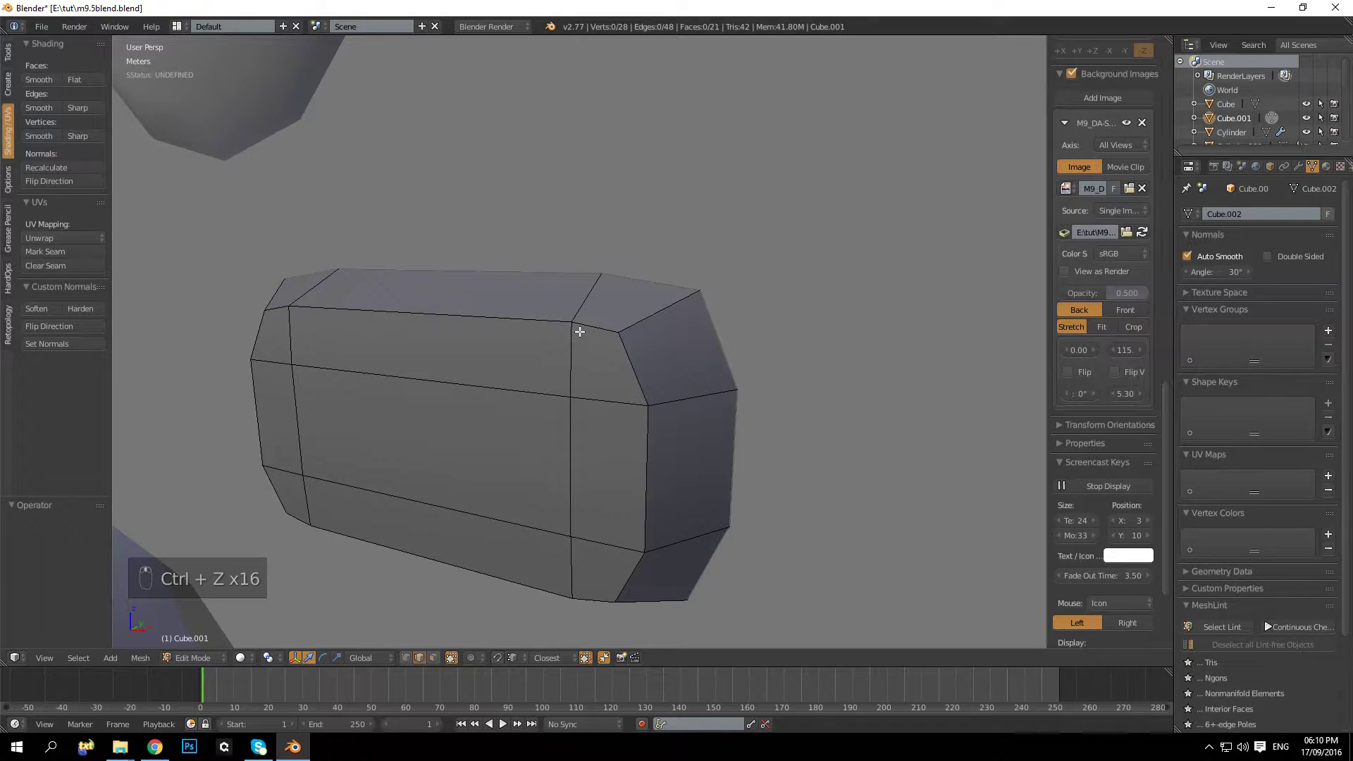
Step: Try horizontal loop cuts through the block's upper and lower sloped corner faces, and undo both cuts
key("ctrl+r")
left_click(613, 348)
key("ctrl+r")
left_click(629, 599)
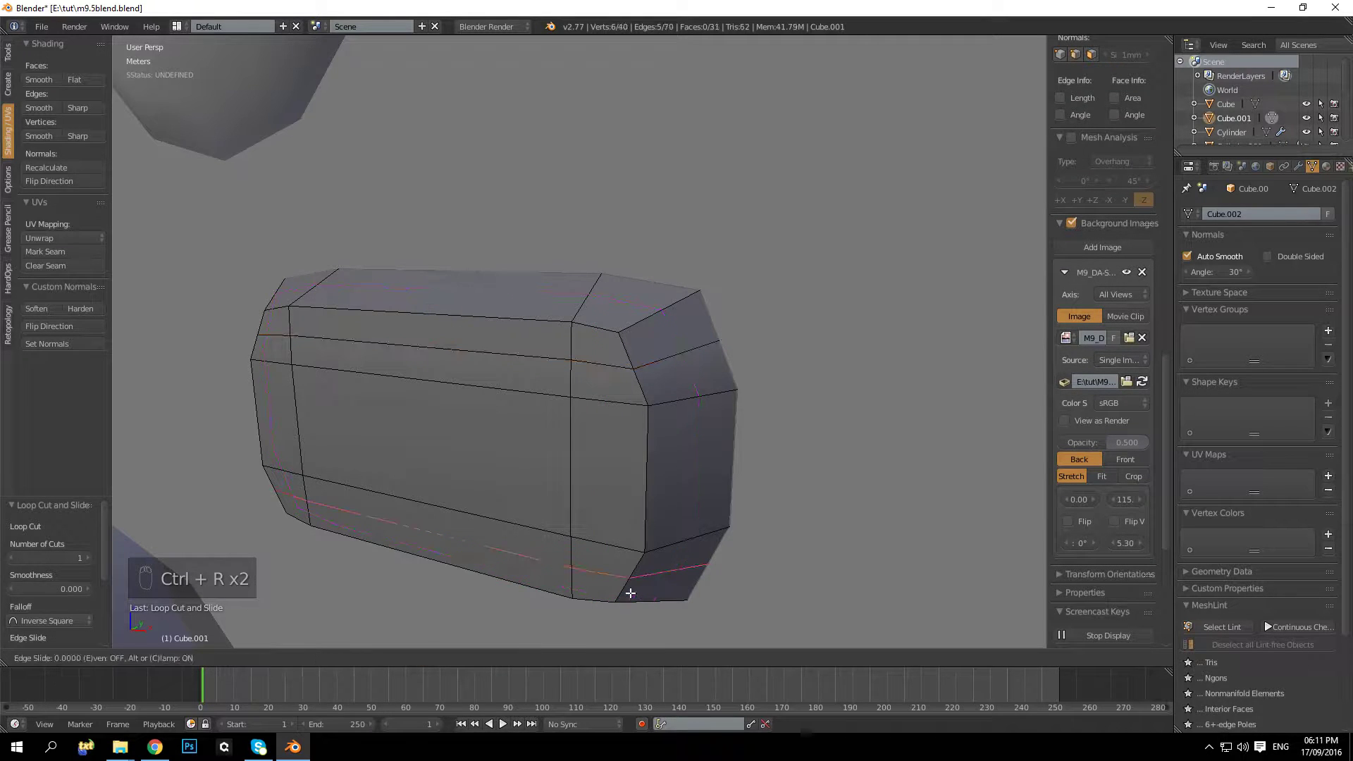
left_click(630, 593)
middle_click_drag(652, 568, 658, 393)
key("ctrl+z")
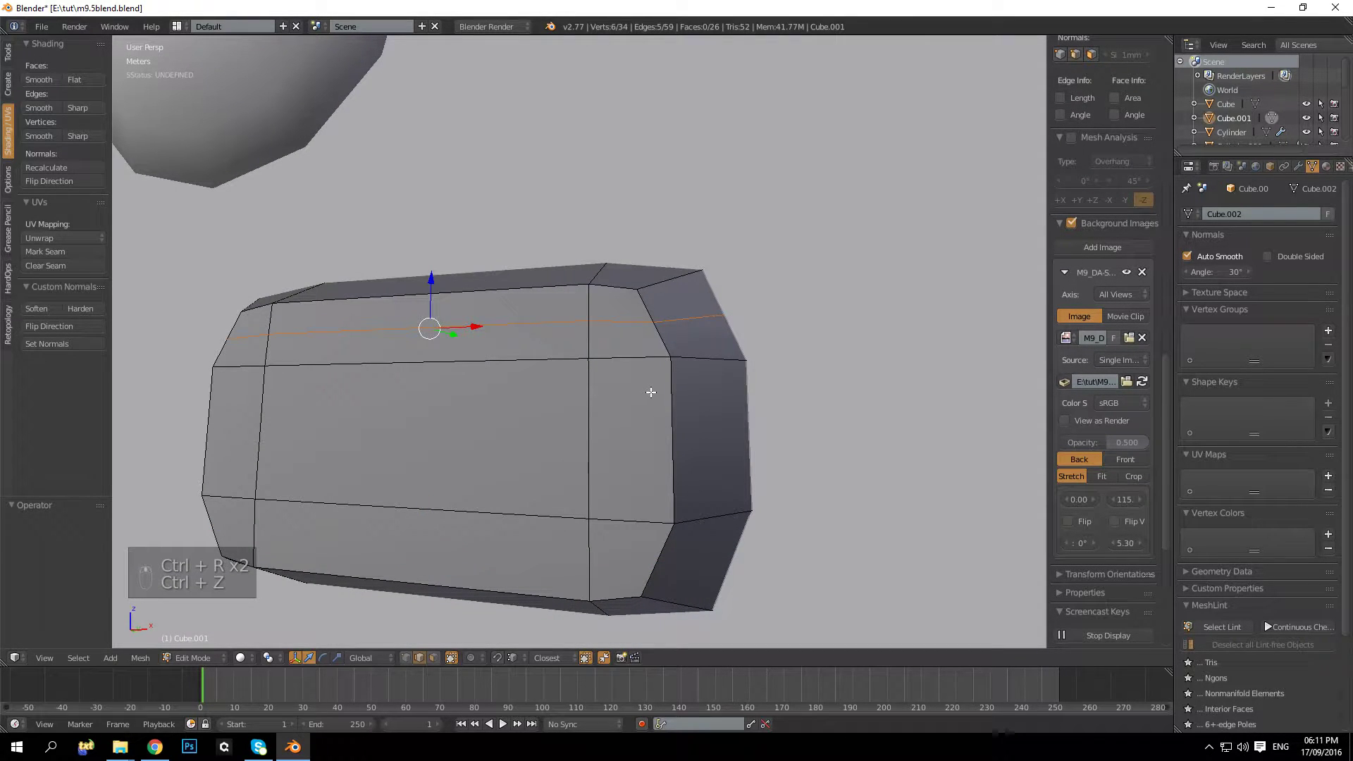
key("ctrl+z")
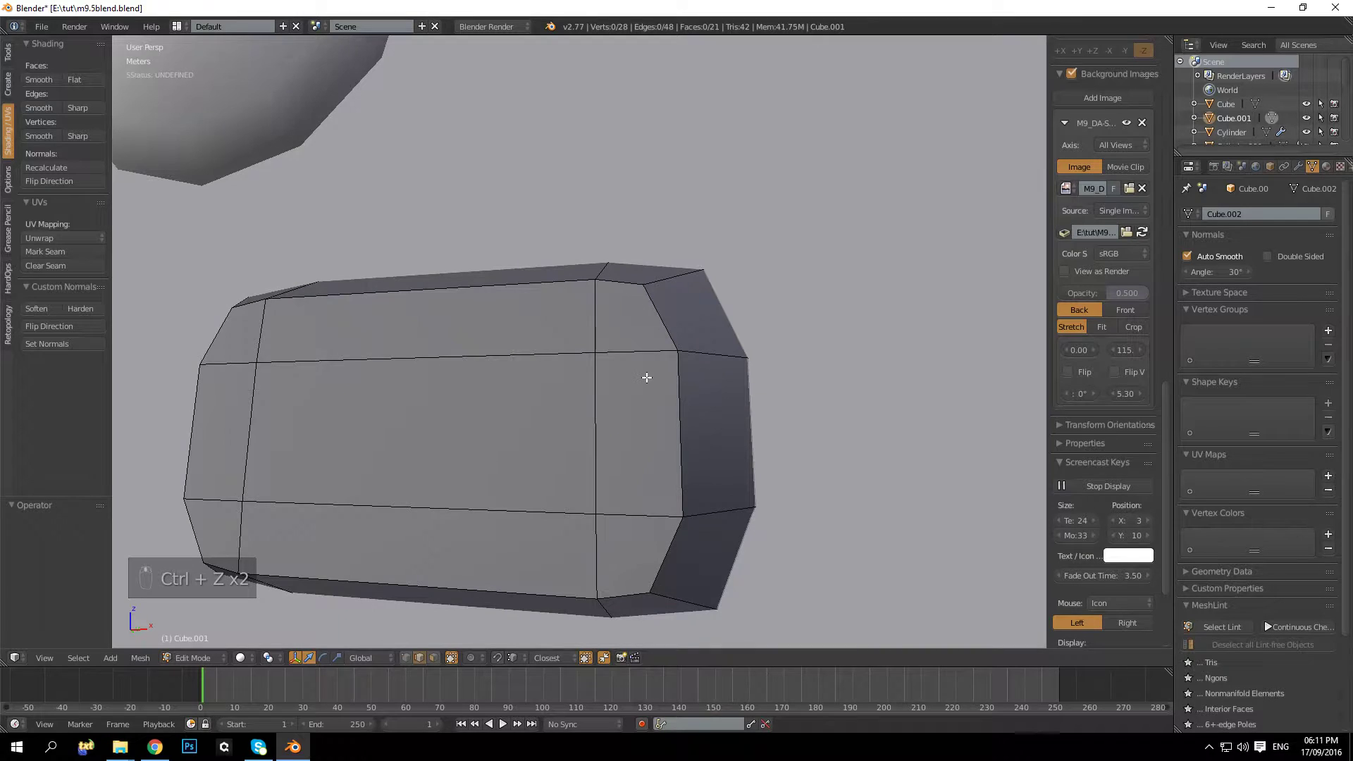
Step: Knife a vertical cut across the front face, joining the upper and lower corner vertices at the block's right end
key("k")
left_click(644, 282)
left_click(647, 591)
key("Return")
scroll(434, 445, "down", 2)
middle_click_drag(433, 445, 464, 374)
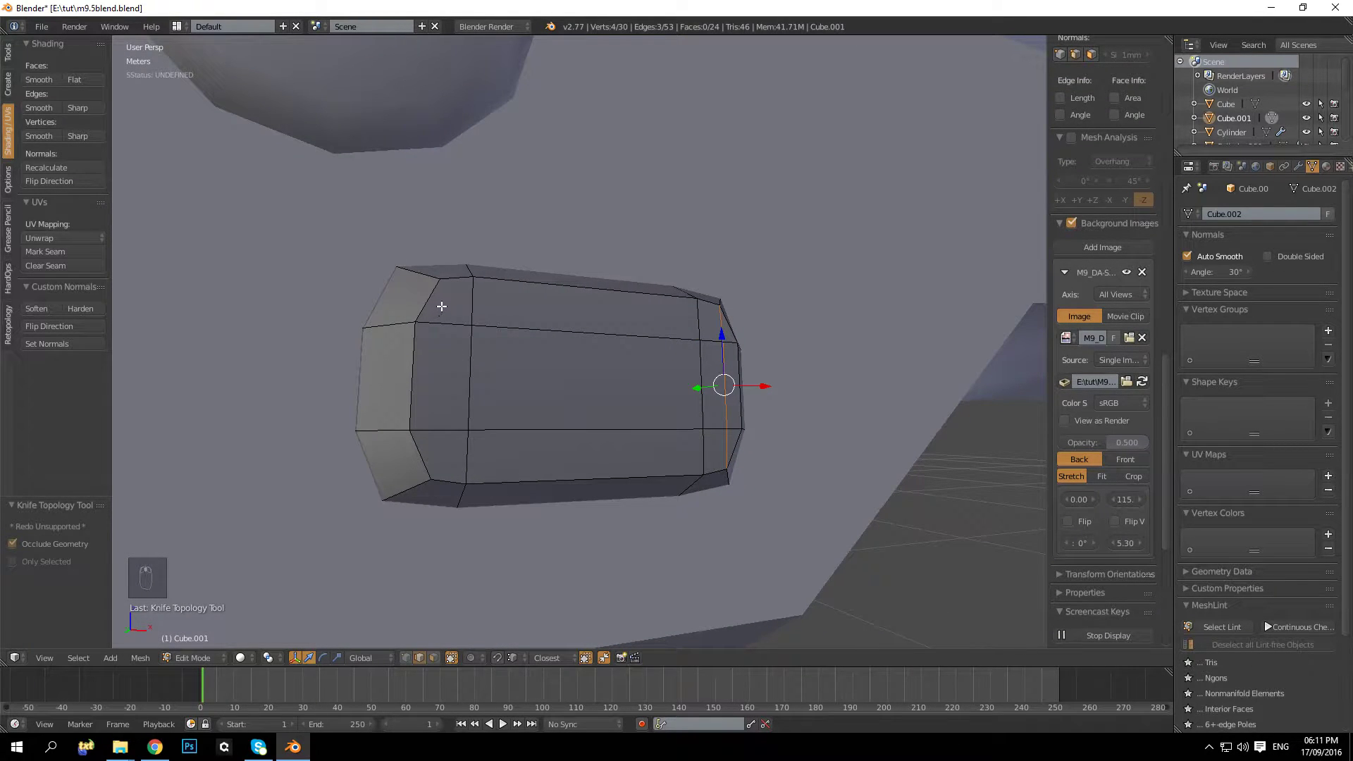
Step: Knife a matching vertical cut between the corner vertices at the block's left end and deselect everything
key("k")
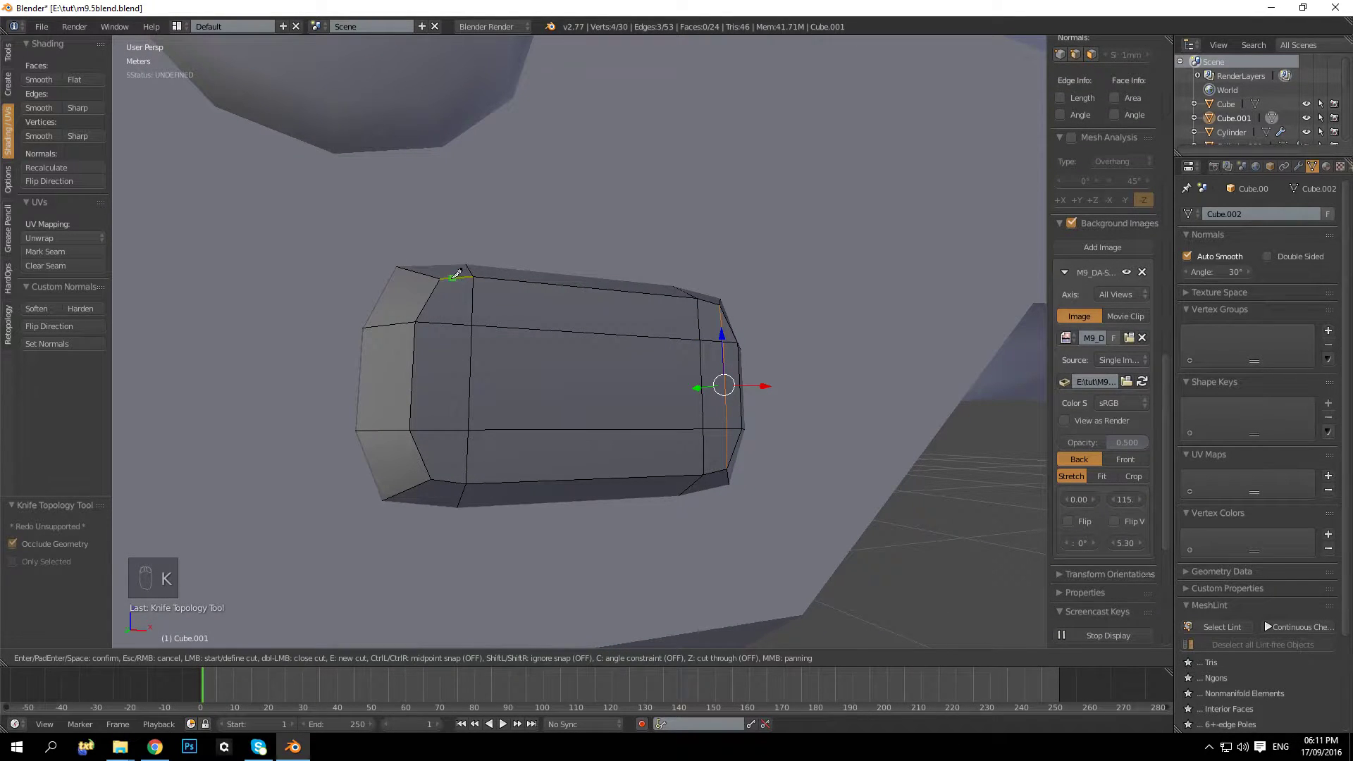
left_click(431, 480)
key("Return")
middle_click_drag(438, 473, 577, 385)
key("a")
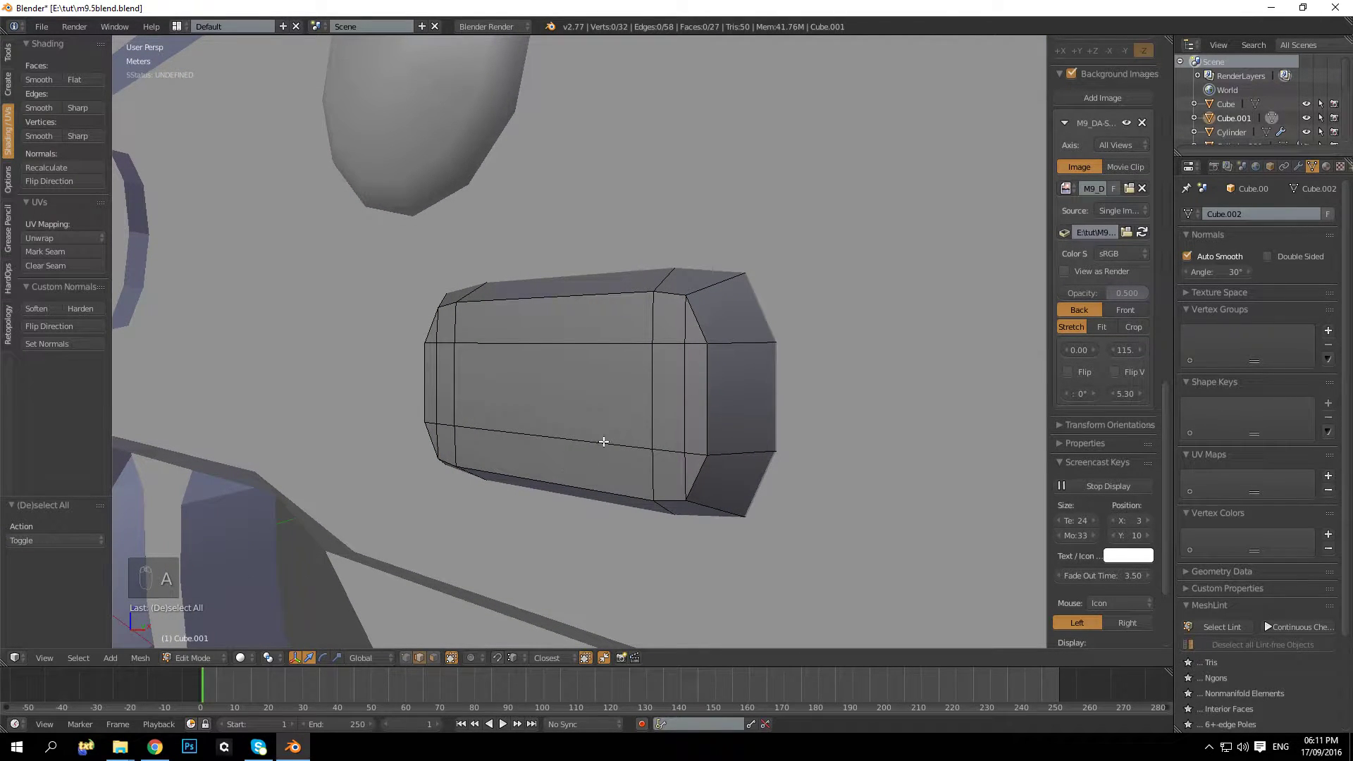
Step: Add one centred loop cut across each of the block's four sloped corner faces
key("ctrl+r")
left_click(705, 305)
middle_click_drag(605, 326, 439, 310)
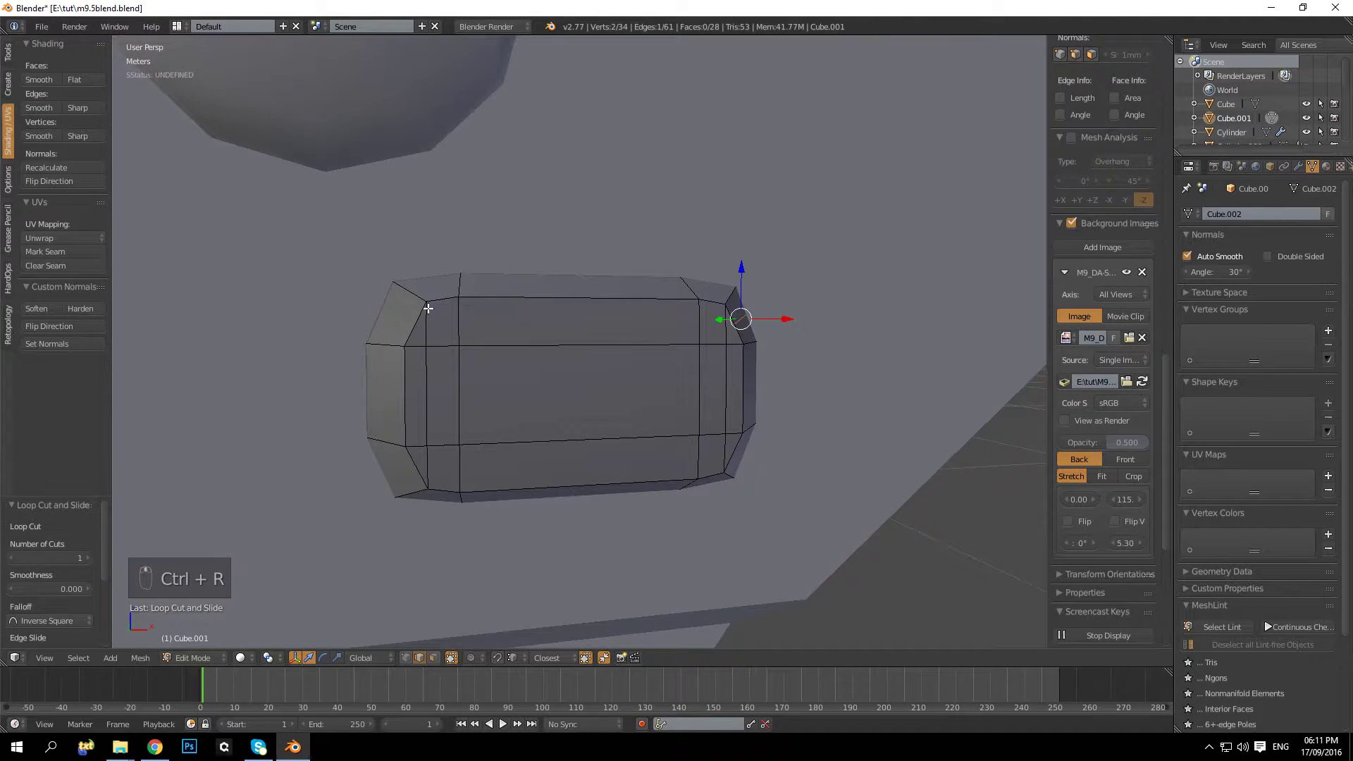
key("ctrl+r")
left_click(410, 323)
key("ctrl+r")
left_click(408, 477)
middle_click_drag(649, 474, 719, 495)
key("ctrl+r")
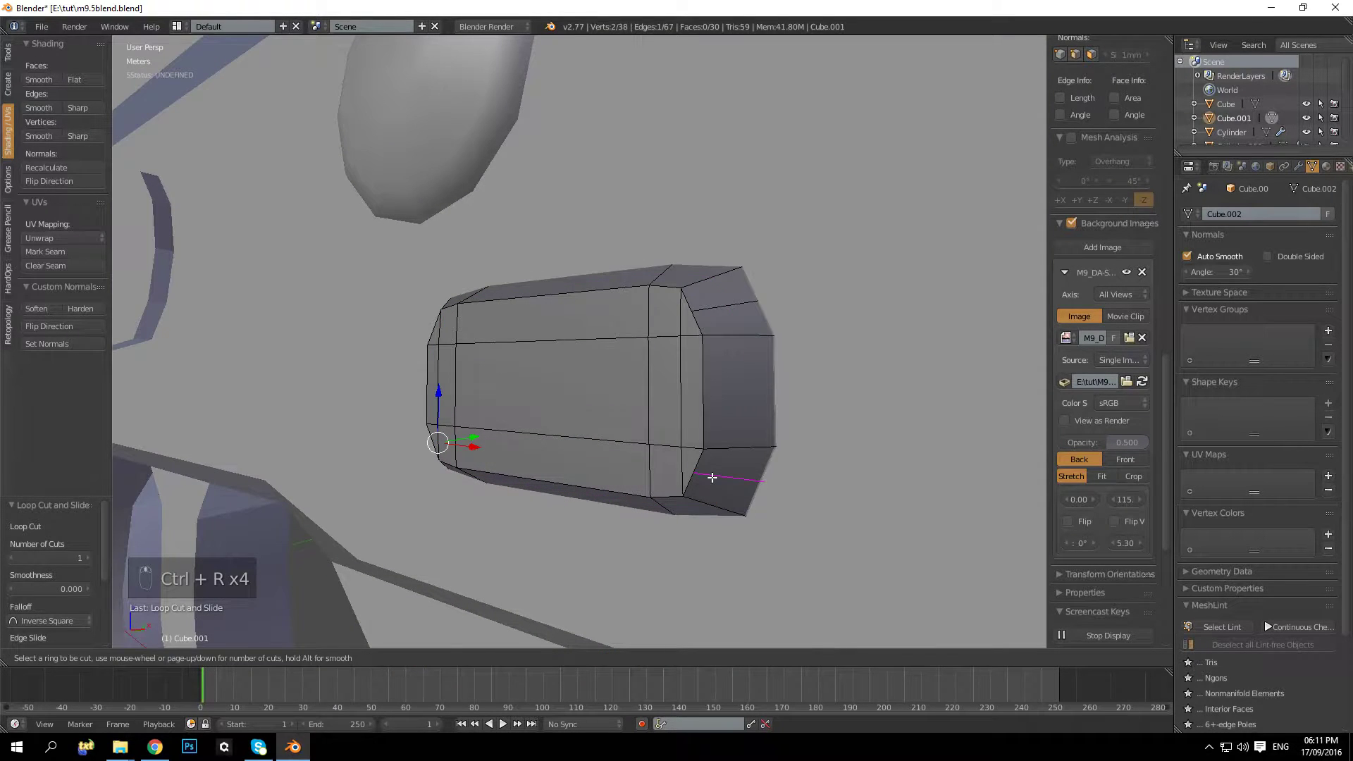
left_click(711, 477)
Step: Select the four new corner edges and scale them slightly outward, by about 1.04, to round the corners
key("a")
left_click(711, 477)
left_click(720, 310, "shift")
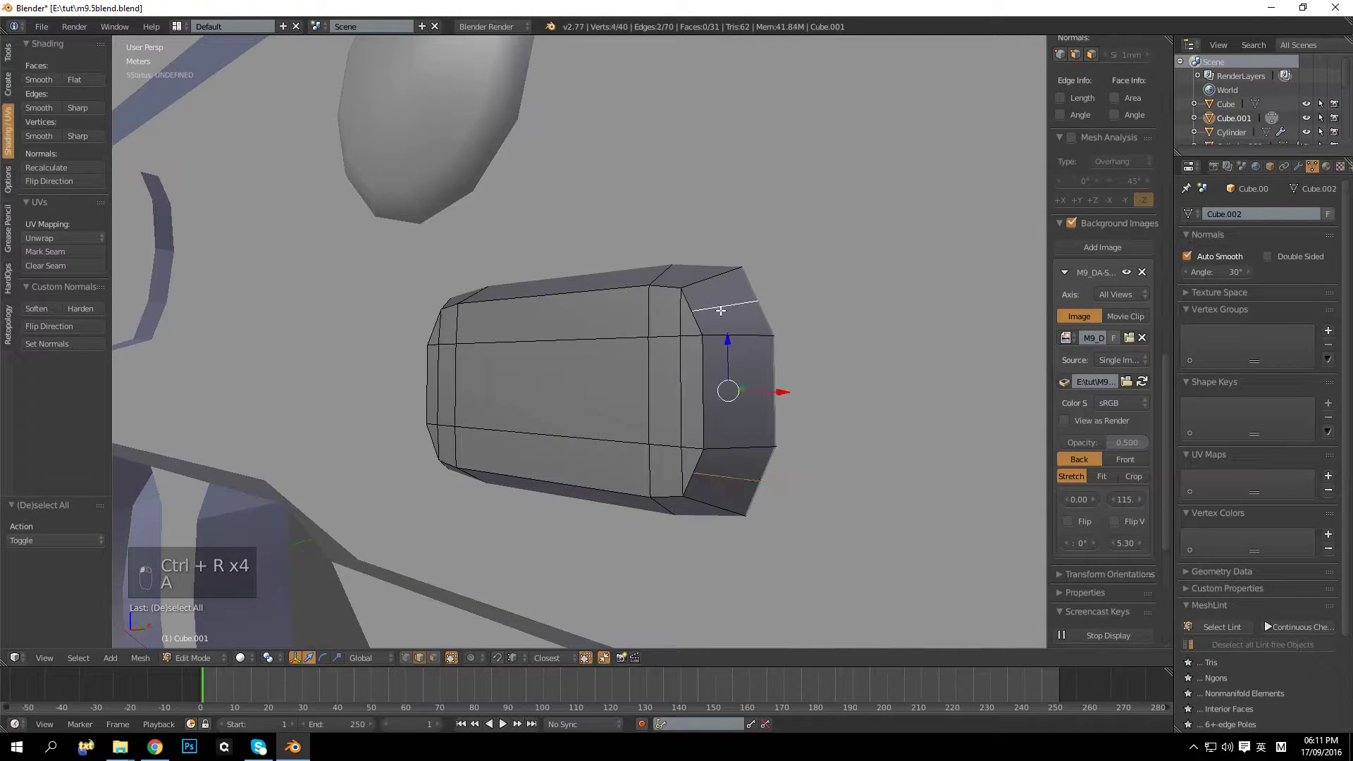
middle_click_drag(720, 310, 679, 347)
left_click(409, 317, "shift")
left_click(406, 486, "shift")
middle_click_drag(668, 418, 825, 357)
key("s")
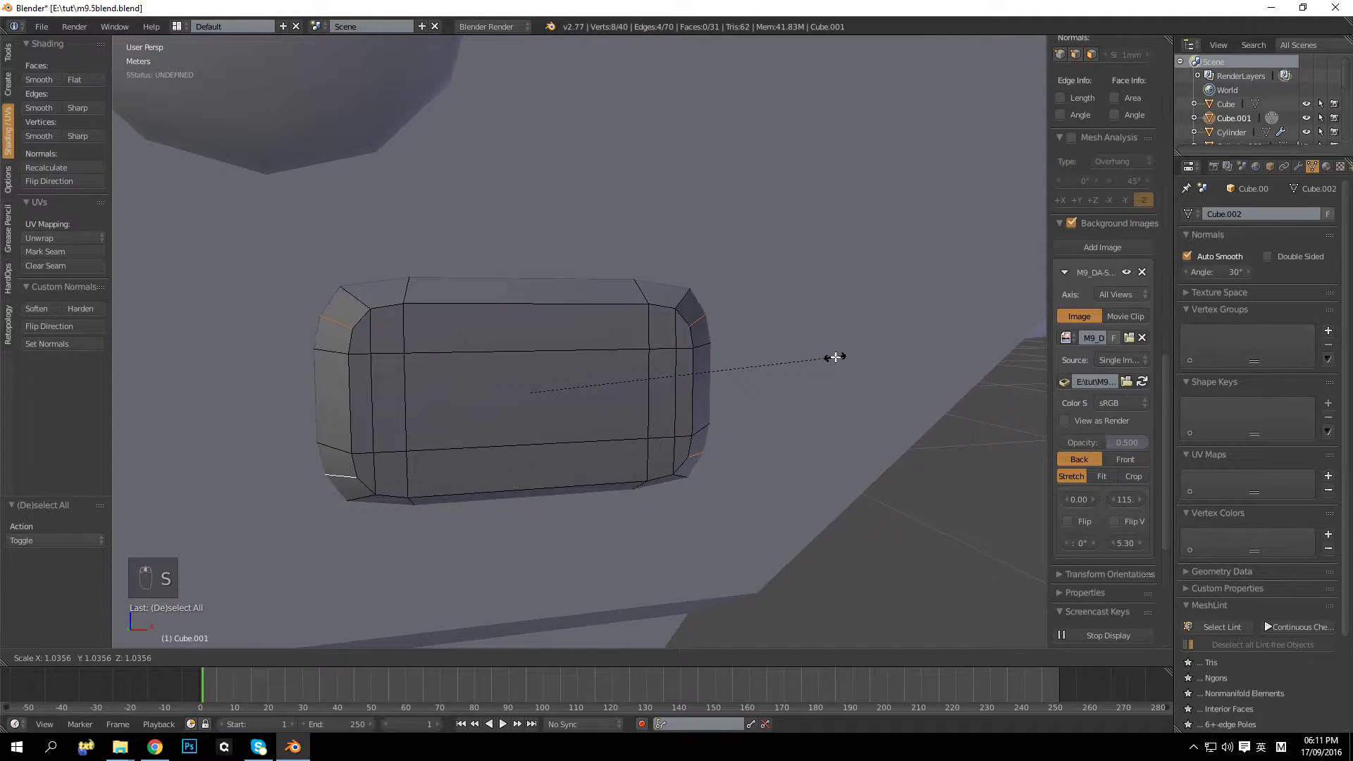
left_click(838, 357)
Step: Deselect the edges and examine the rounded corners in object mode and edit mode
key("a")
key("Tab")
middle_click_drag(839, 357, 799, 357)
key("Tab")
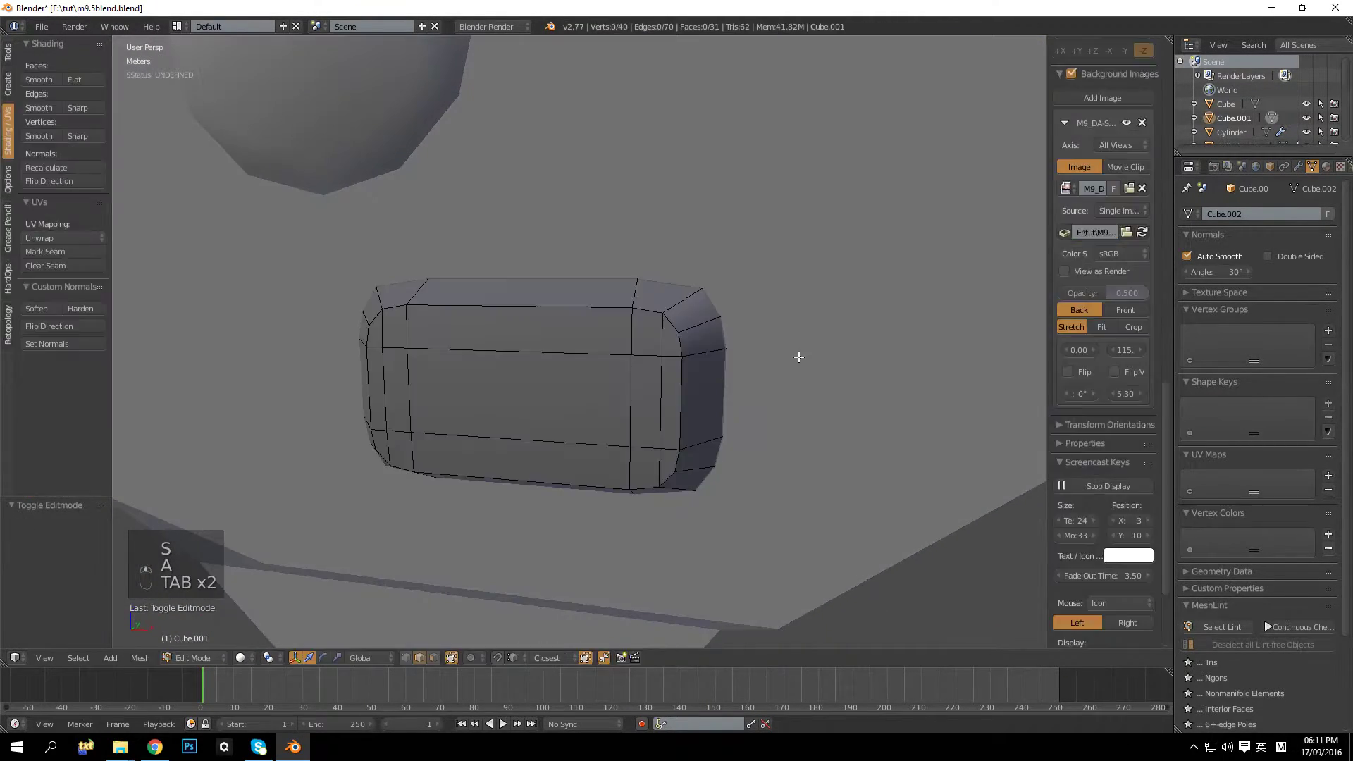
key("Tab")
key("Tab")
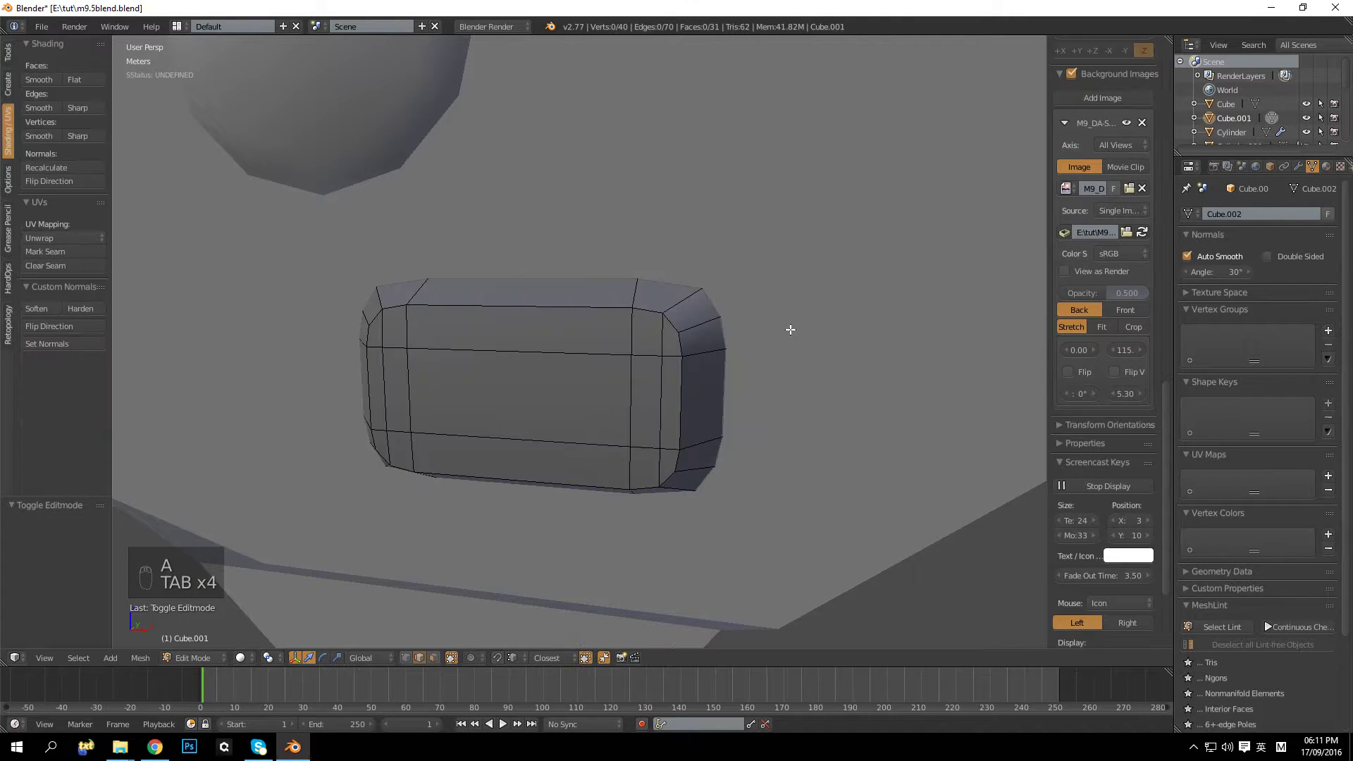
Step: Step back to the four-edge selection and try scaling the corner edges again
key("ctrl+z")
key("ctrl+z")
key("ctrl+z")
key("ctrl+z")
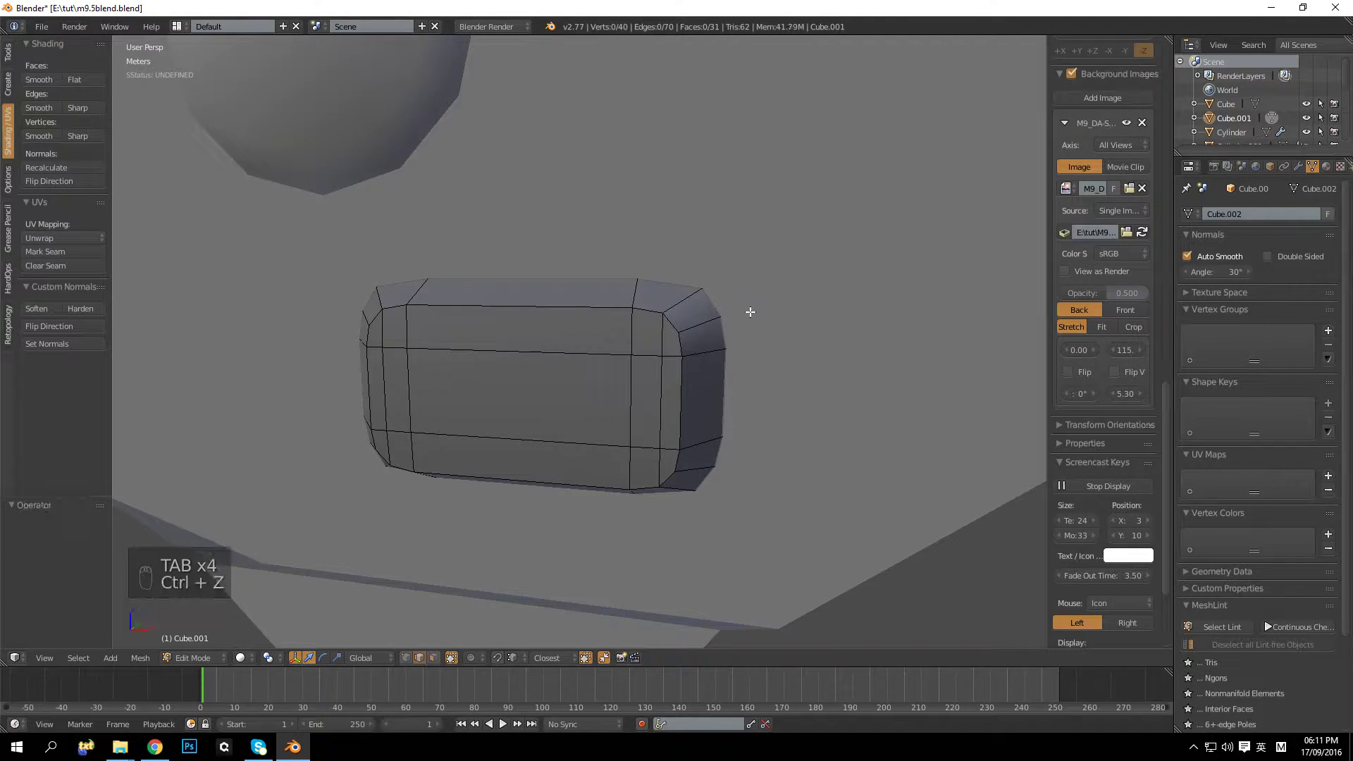
key("s")
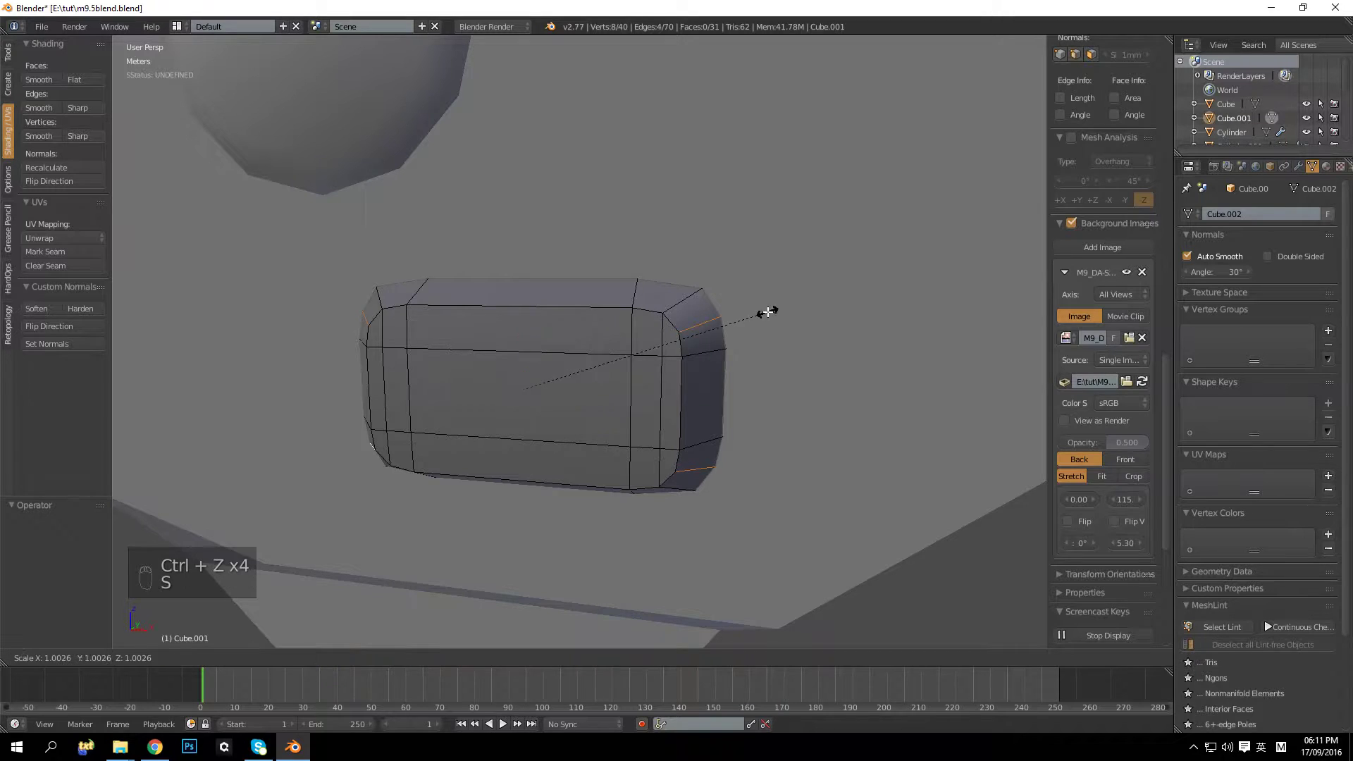
right_click(768, 311)
key("Tab")
key("Tab")
key("ctrl+z")
key("ctrl+z")
key("Tab")
key("Tab")
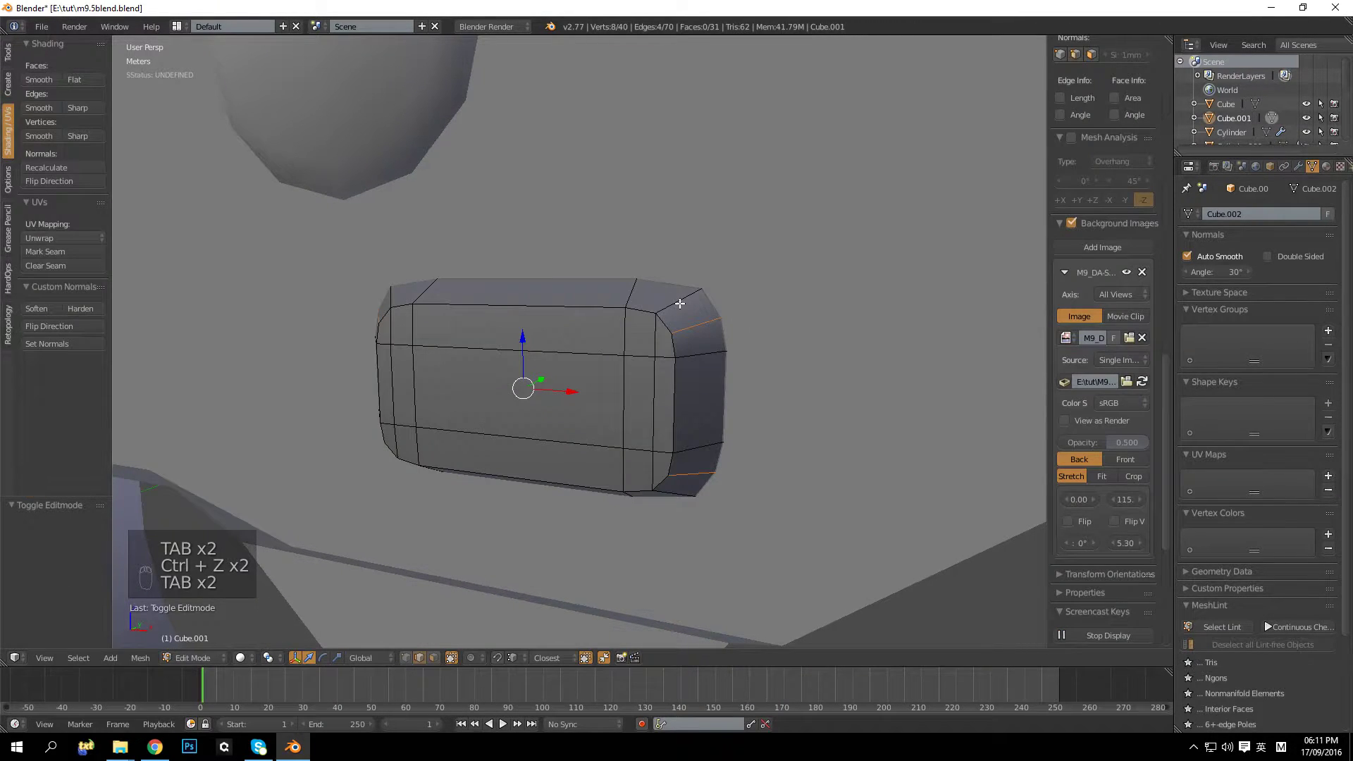
Step: Select the vertical edge loops just inside both ends of the block and scale them to 0.952 along X
key("a")
key("a")
key("a")
right_click(680, 302)
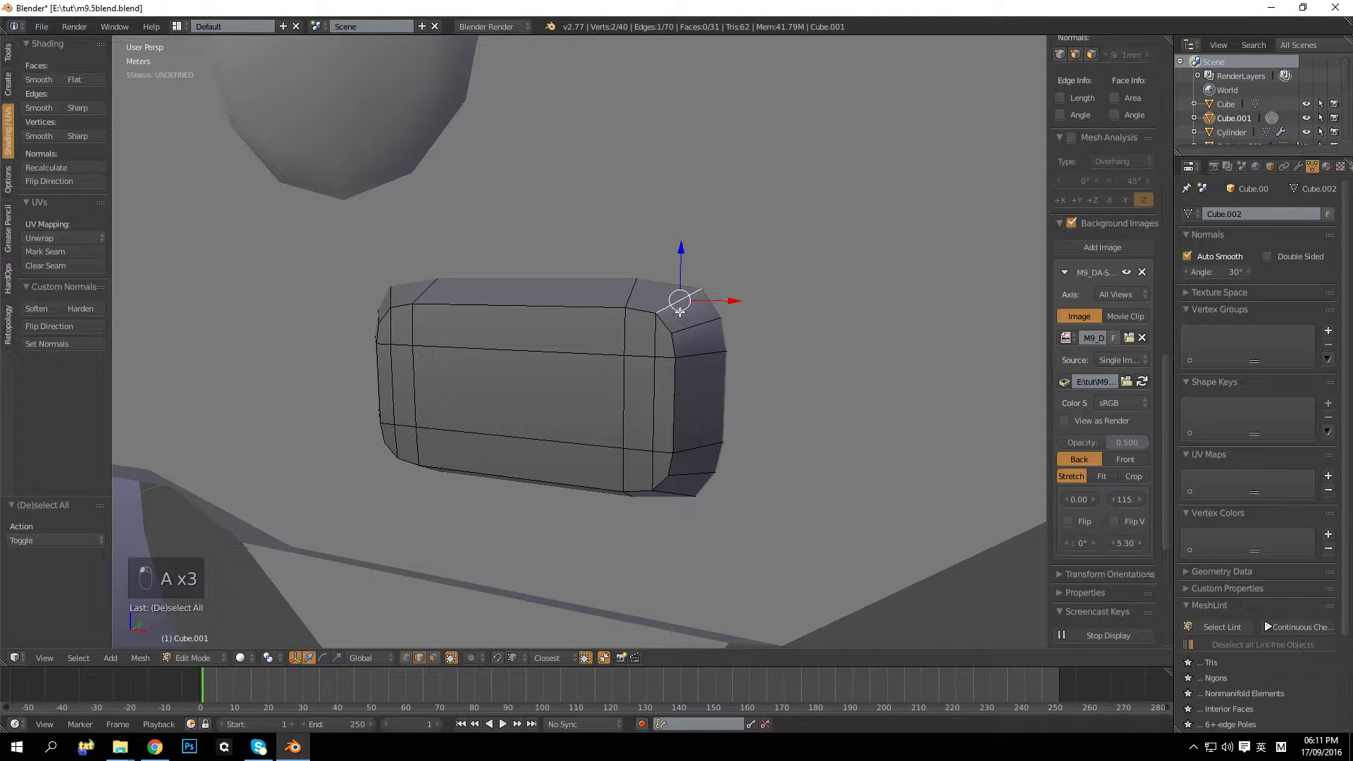
right_click(655, 337, "alt")
middle_click_drag(354, 327, 386, 330, "shift")
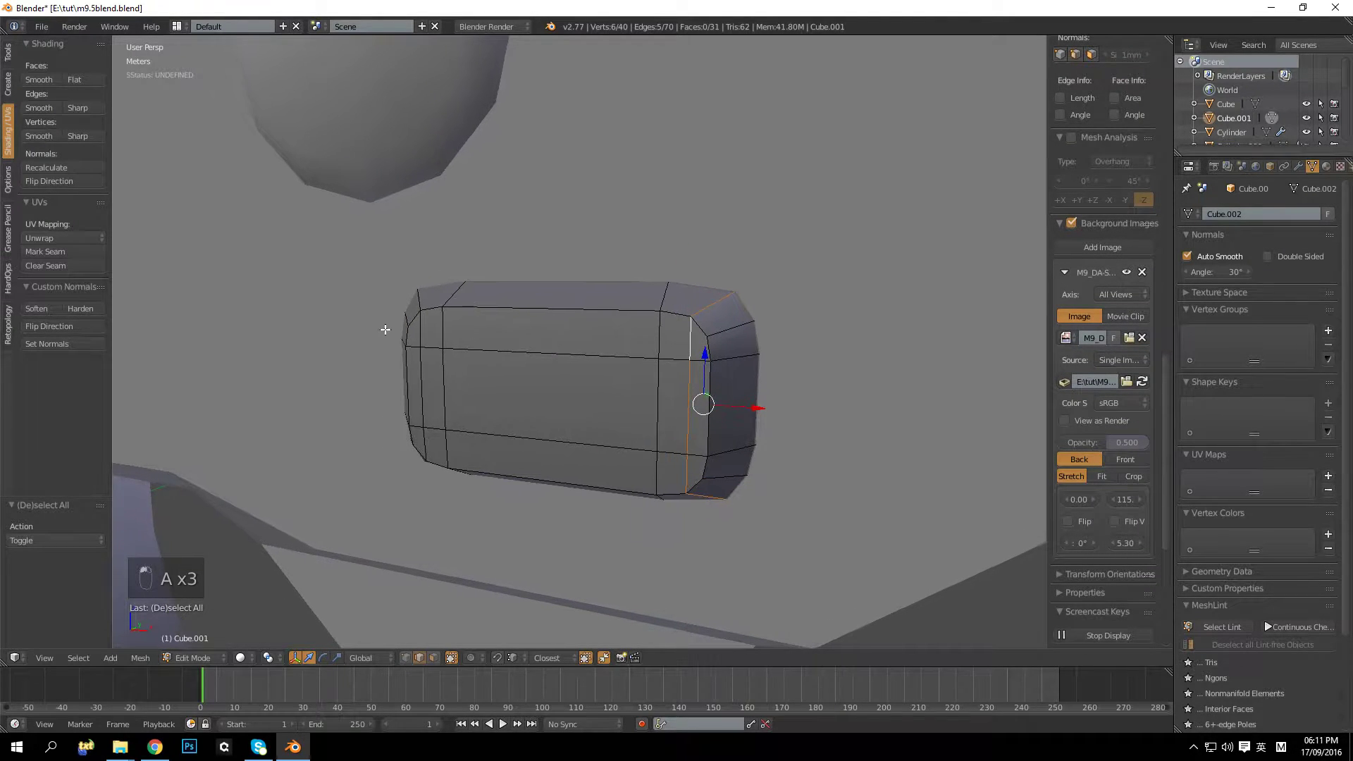
right_click(426, 329, "alt+shift")
key("s")
key("z")
key("x")
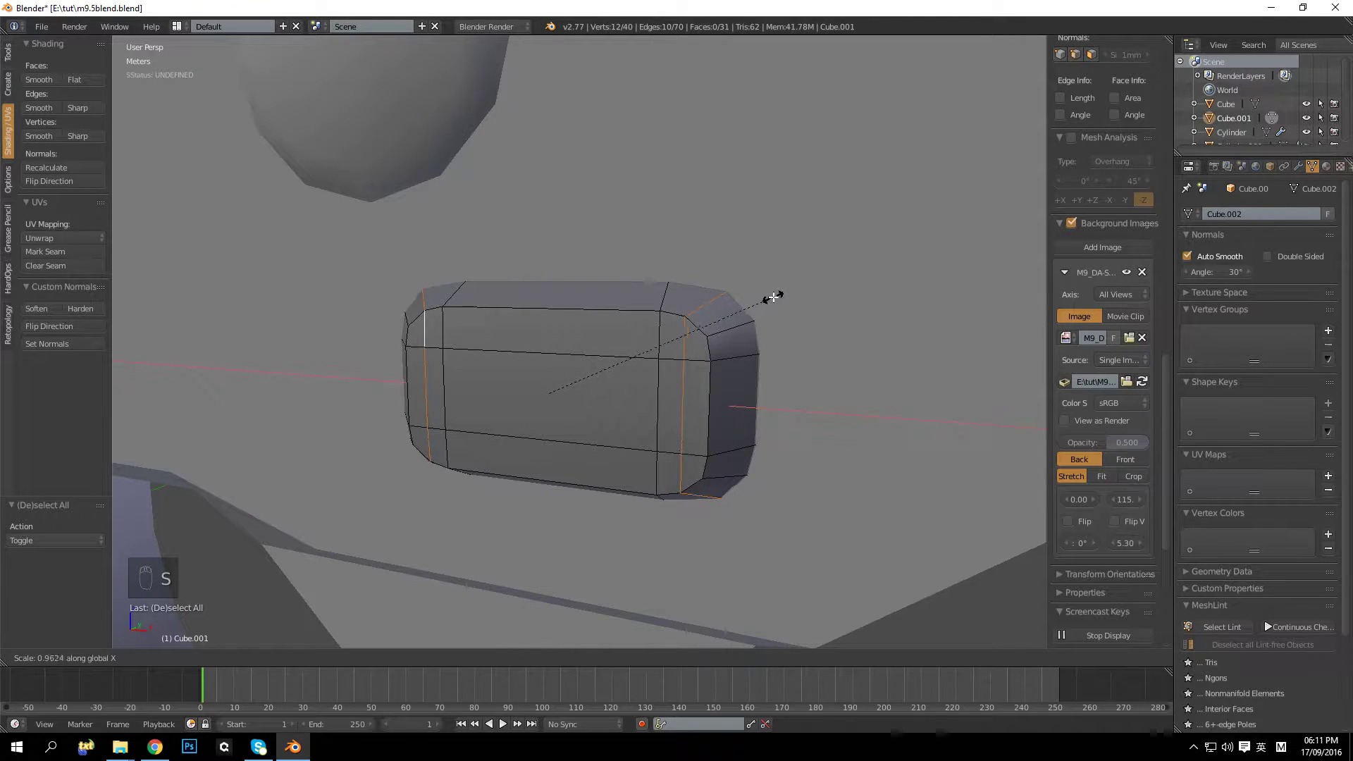
left_click(769, 297)
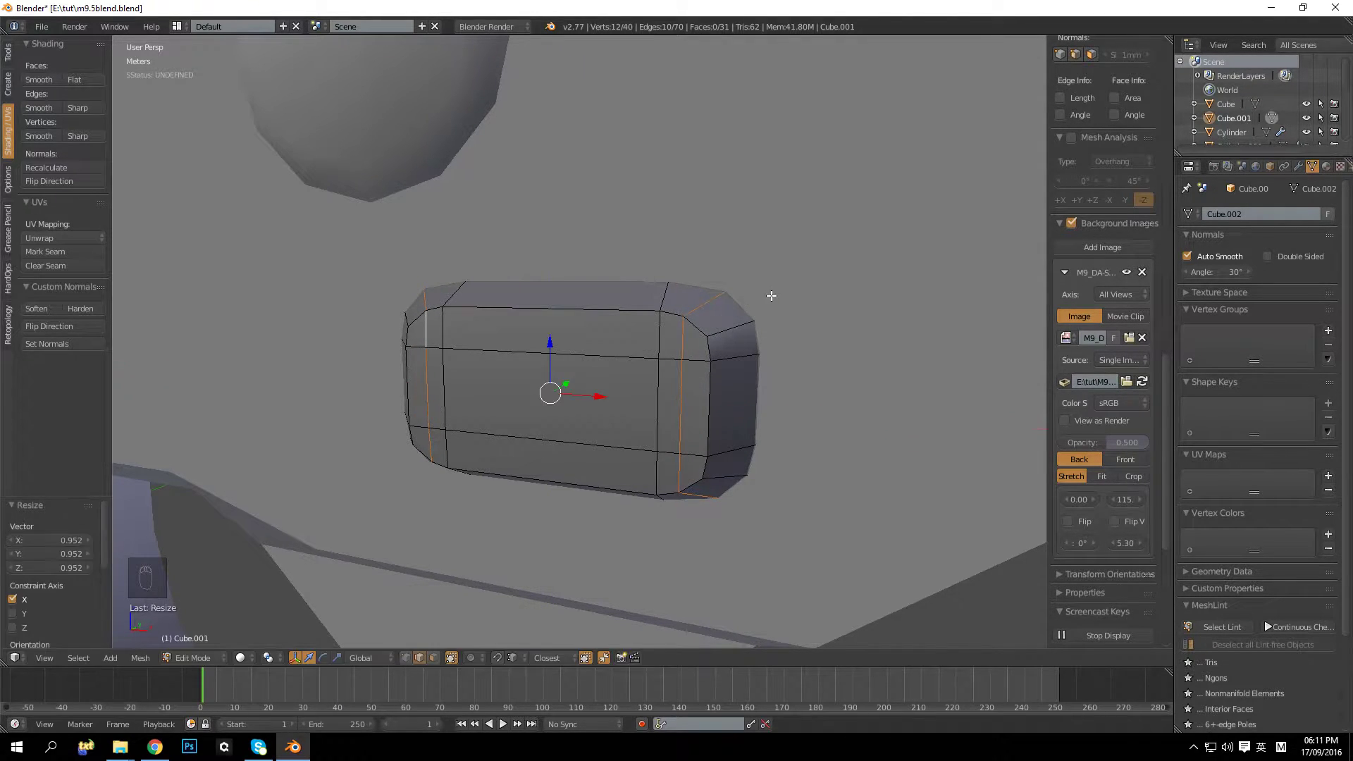
Step: Check the smoothed shape in object mode and select the complete edge outline of the button's front face
key("Tab")
middle_click_drag(738, 289, 618, 369)
key("Tab")
key("a")
key("a")
right_click(675, 384, "alt")
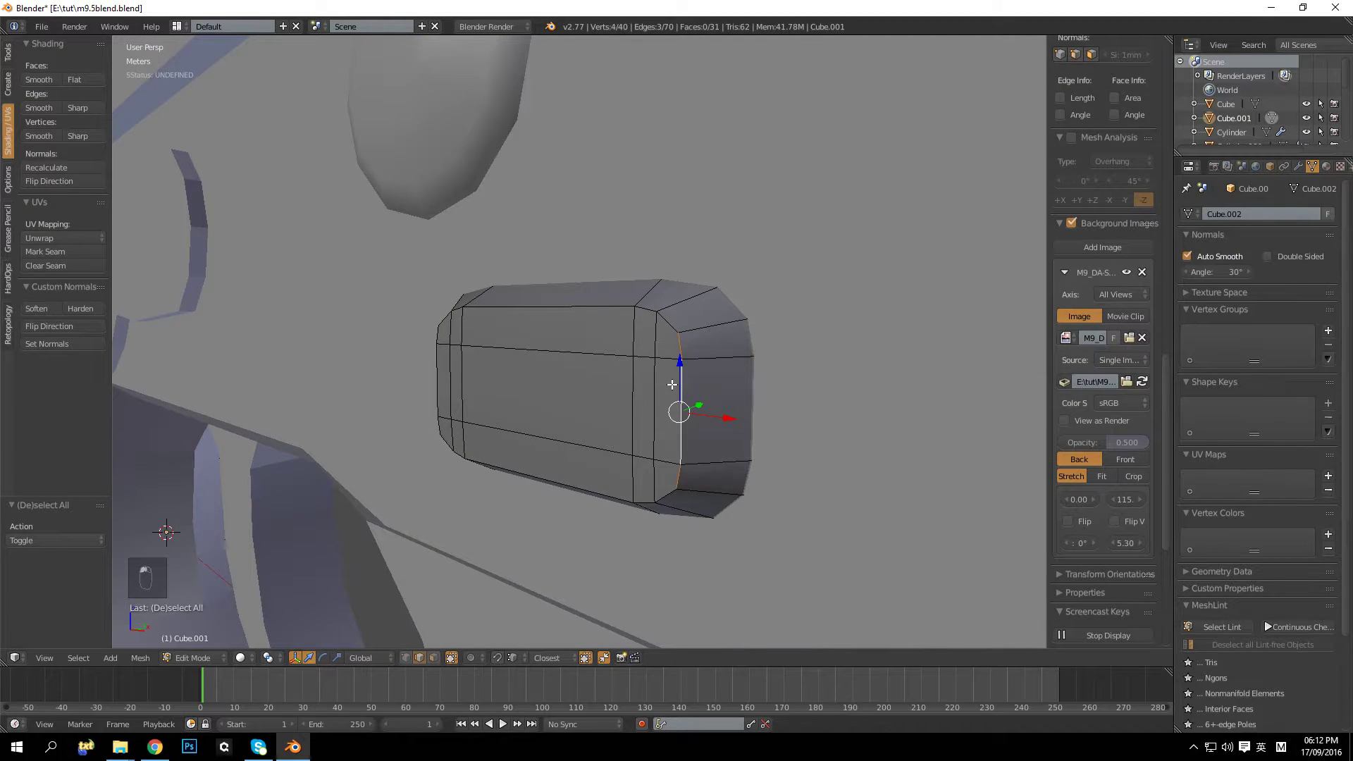
right_click(587, 308, "alt+shift")
right_click(539, 474, "alt+shift")
middle_click_drag(539, 474, 650, 438)
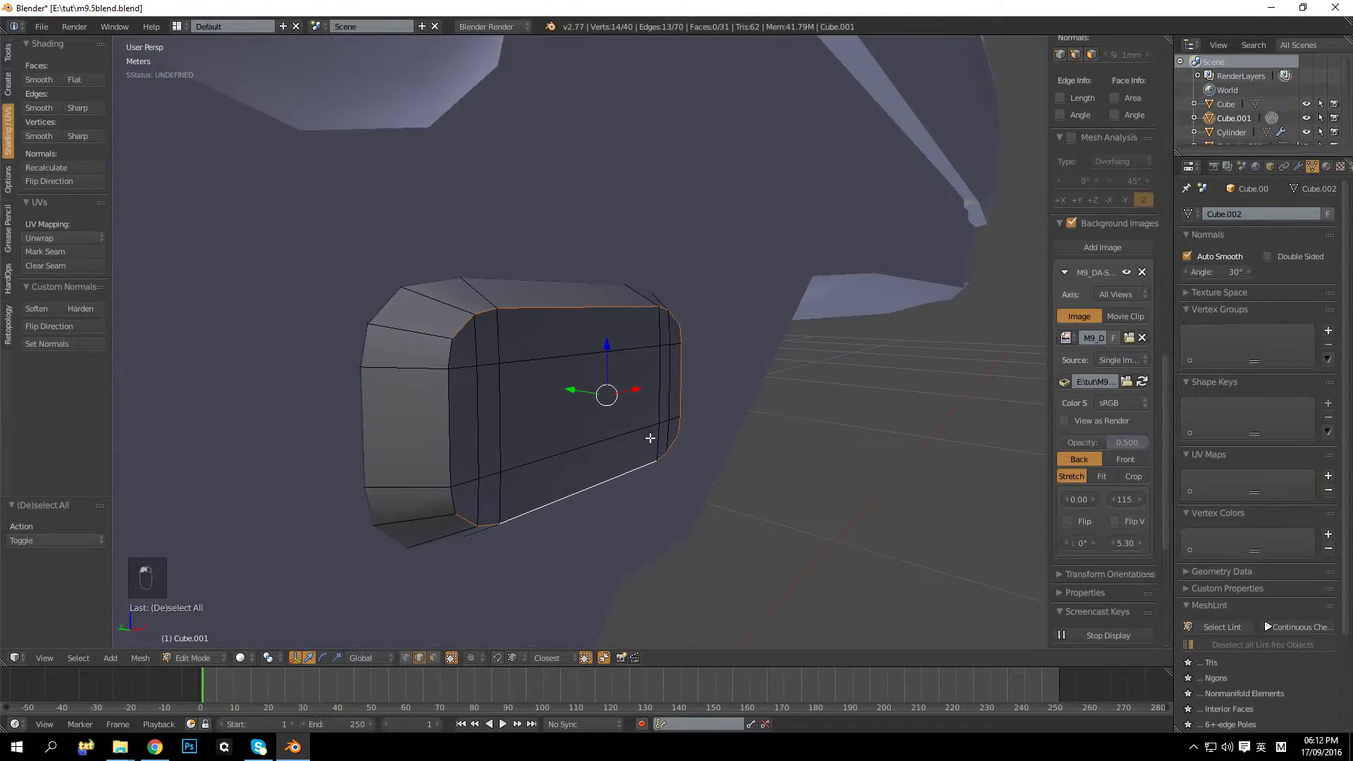
right_click(465, 401, "alt+shift")
Step: Bevel the front face outline with one segment at about 0.26 offset and examine the result in object mode
key("ctrl+b")
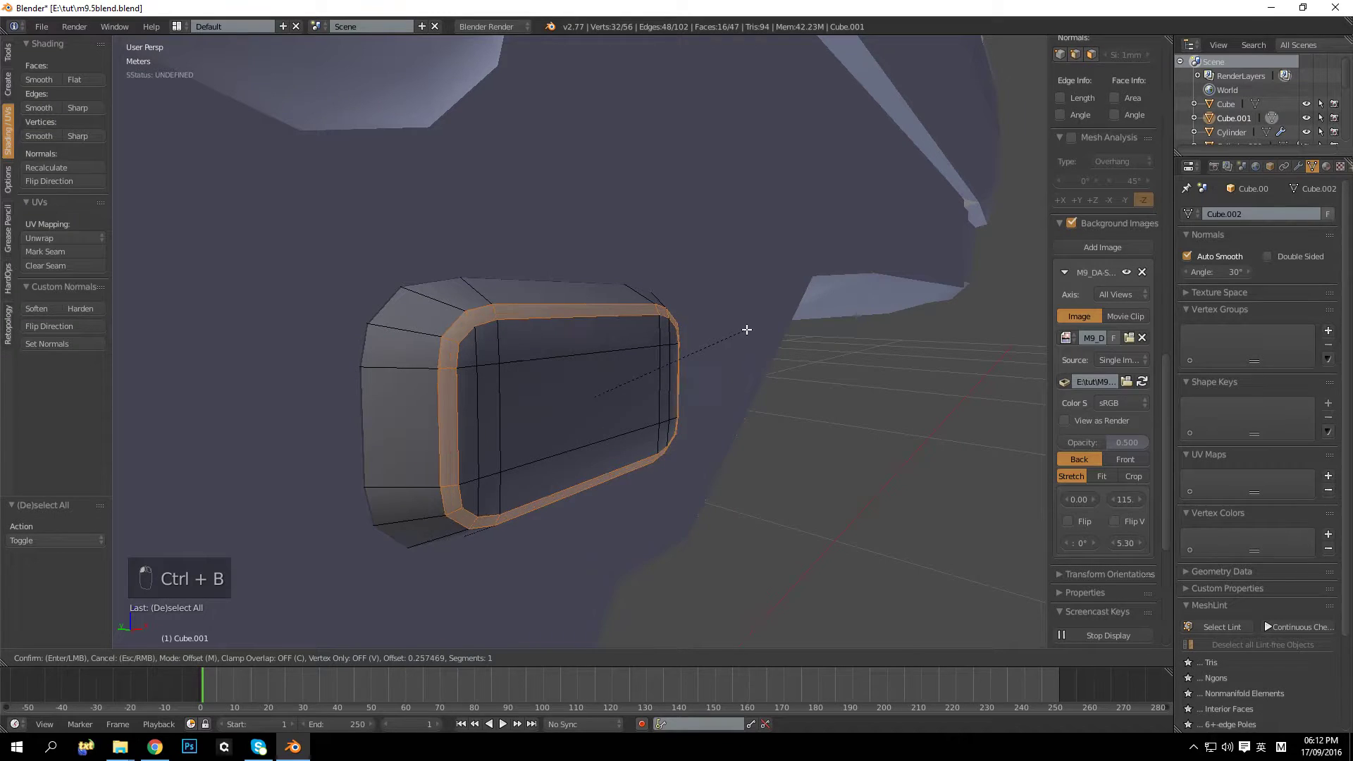
left_click(749, 326)
key("a")
key("Tab")
scroll(765, 332, "down", 5)
middle_click_drag(765, 333, 761, 281)
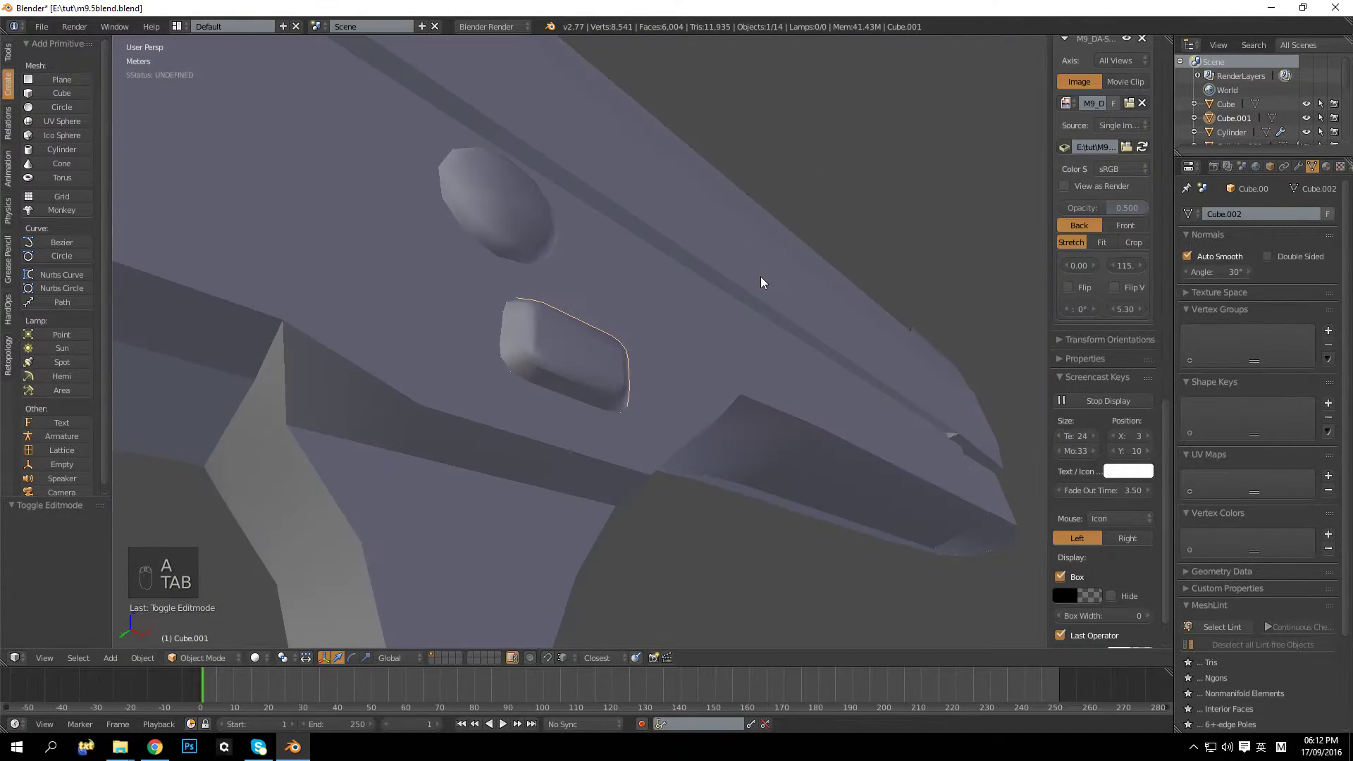
scroll(761, 281, "up", 6)
middle_click_drag(670, 362, 644, 323)
Step: Undo the single-segment bevel back to the selected front face outline
key("Tab")
key("Tab")
key("Tab")
key("Tab")
key("ctrl+z")
key("ctrl+z")
key("ctrl+z")
key("ctrl+z")
key("ctrl+z")
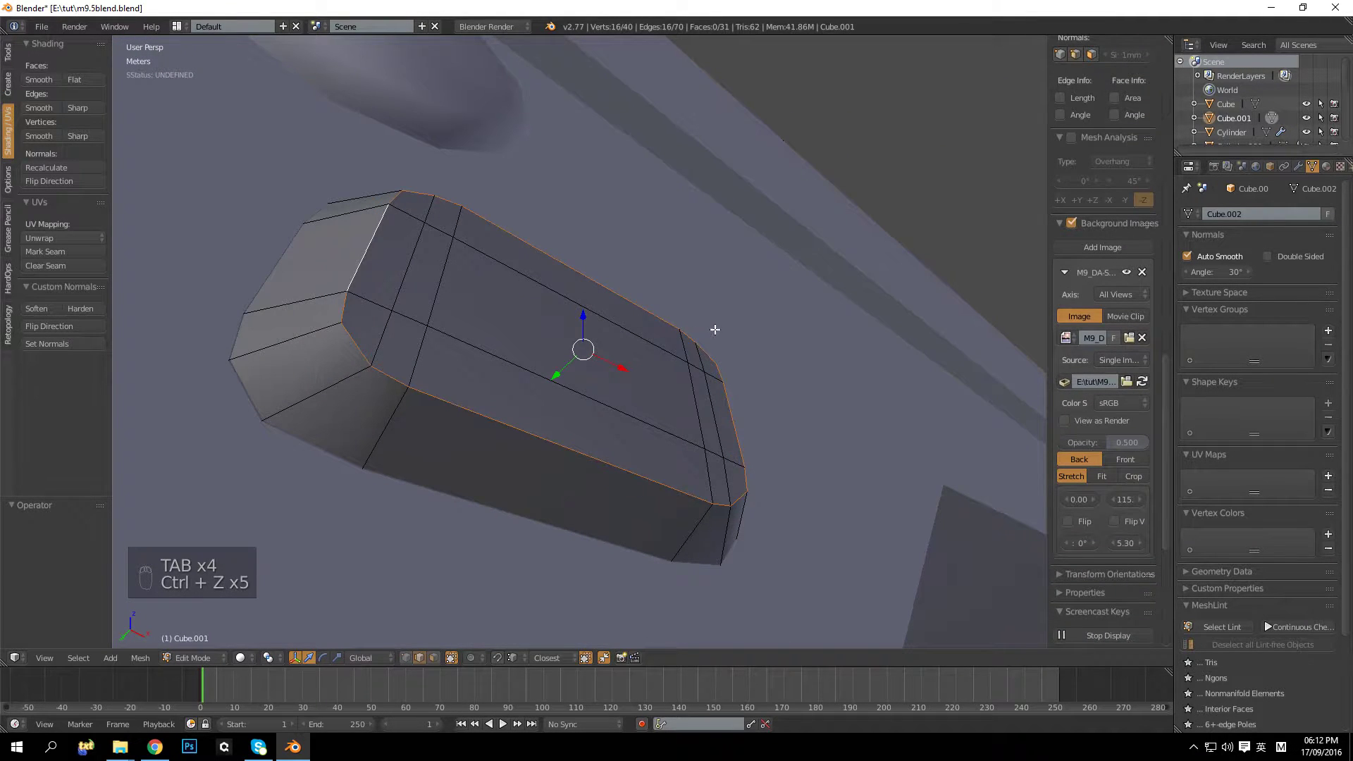
Step: Try a two-segment bevel on the front face outline, check it in object mode and undo it
key("ctrl+b")
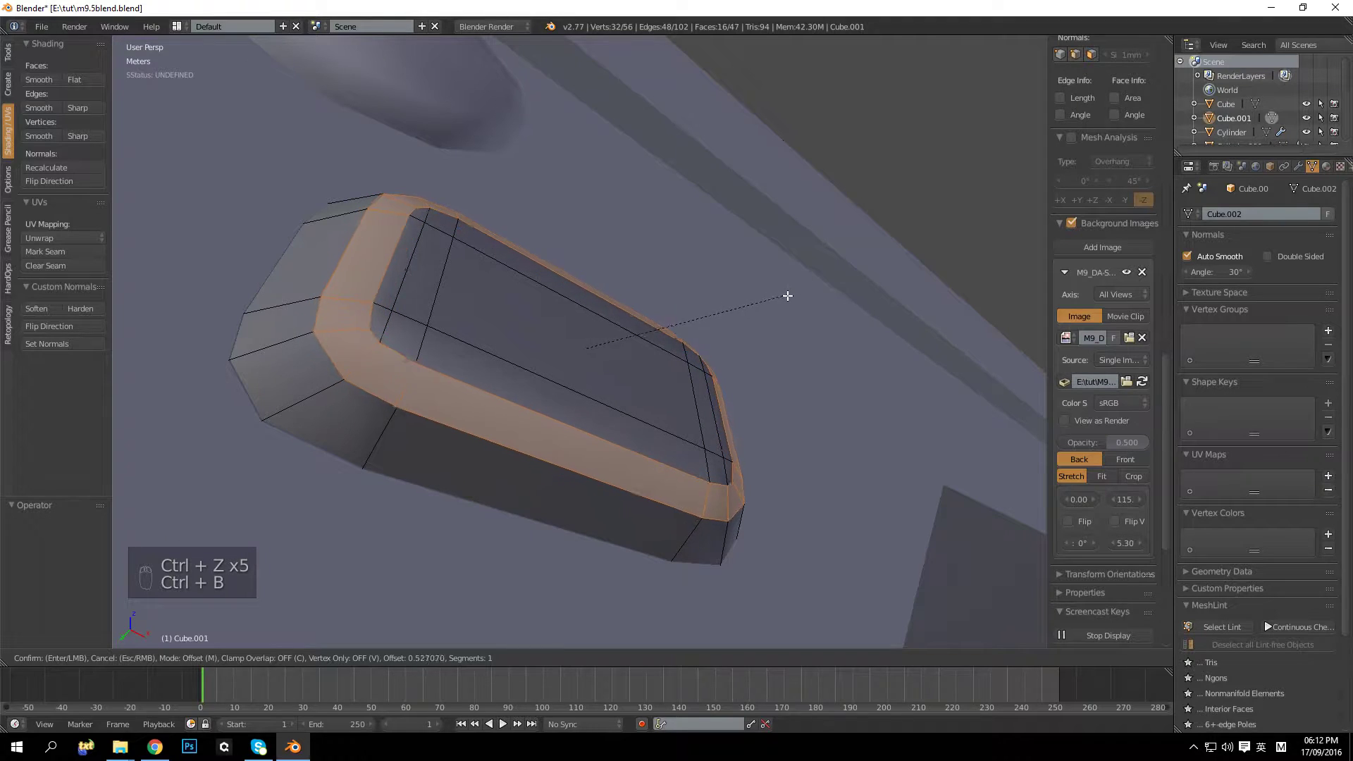
scroll(778, 304, "up", 1)
left_click(778, 305)
key("Tab")
middle_click_drag(797, 311, 648, 369)
scroll(683, 401, "up", 3)
key("Tab")
key("ctrl+z")
key("ctrl+z")
key("ctrl+z")
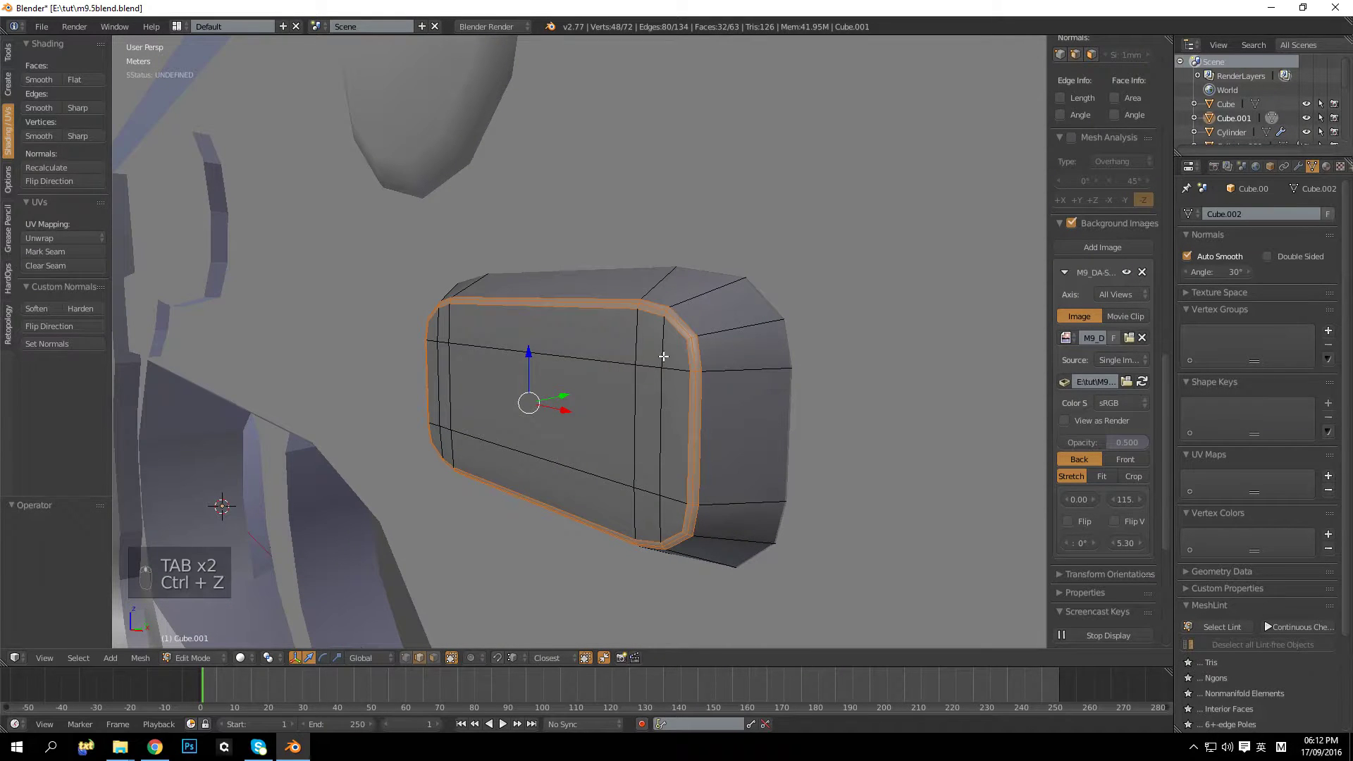
Step: Bevel the front face outline with two segments at about 0.21 offset and check the button on the pistol
key("ctrl+b")
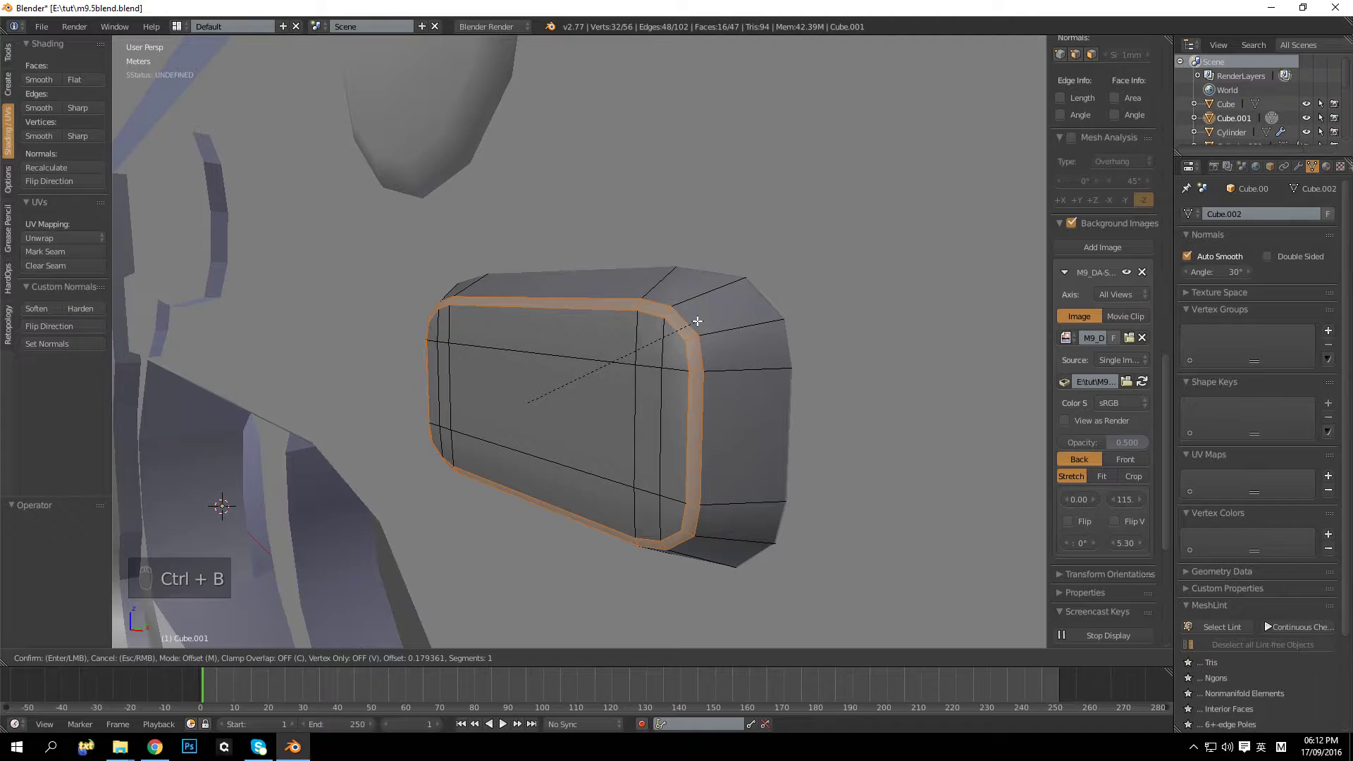
scroll(697, 322, "up", 1)
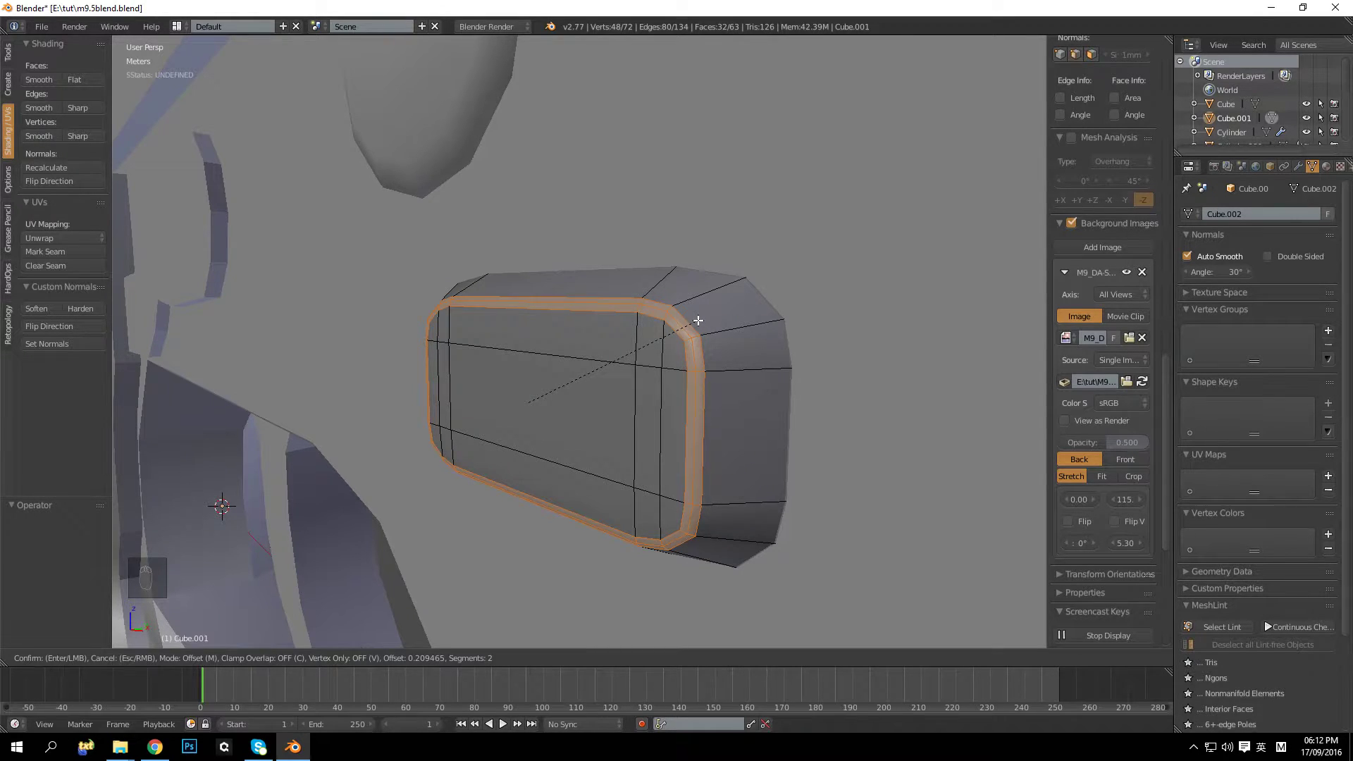
left_click(697, 321)
key("a")
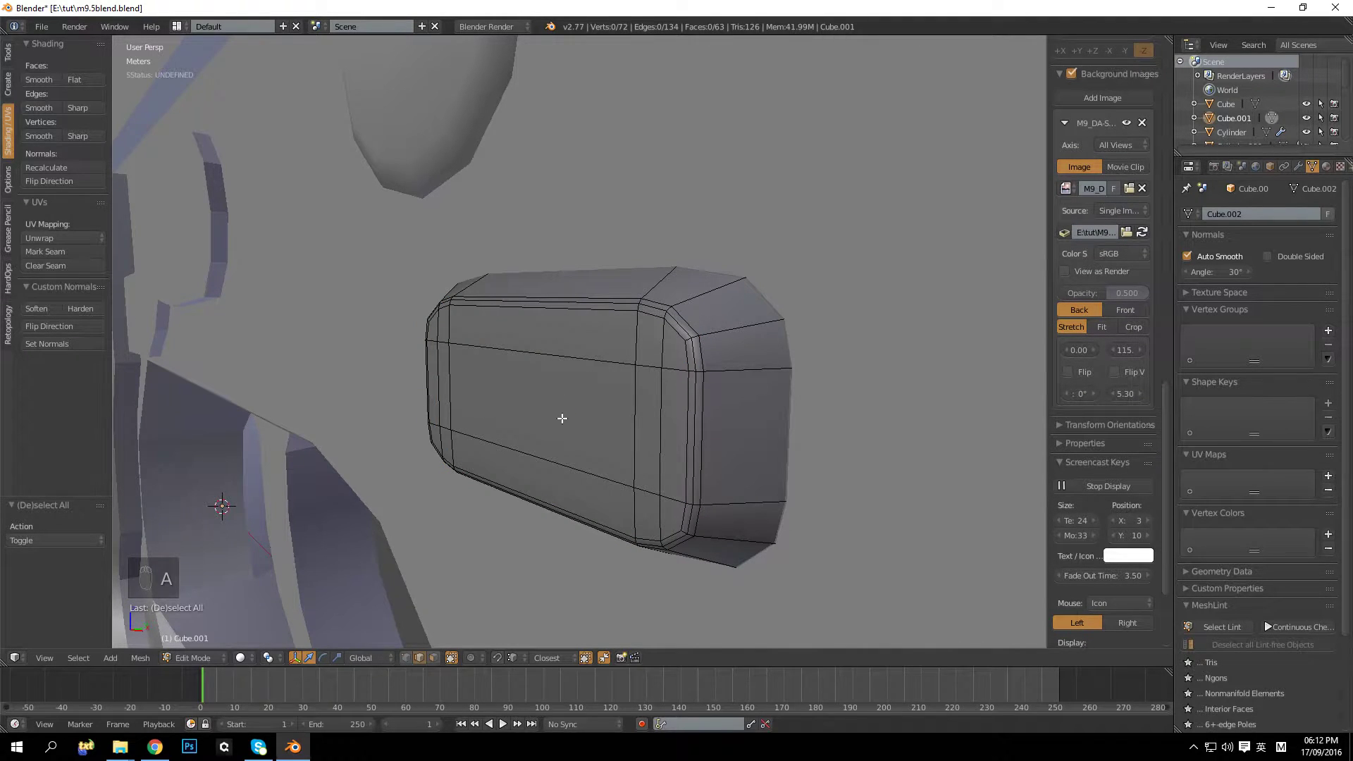
scroll(563, 419, "down", 3)
middle_click_drag(432, 417, 522, 406)
key("Tab")
scroll(439, 411, "down", 3)
middle_click_drag(439, 412, 334, 382, "shift")
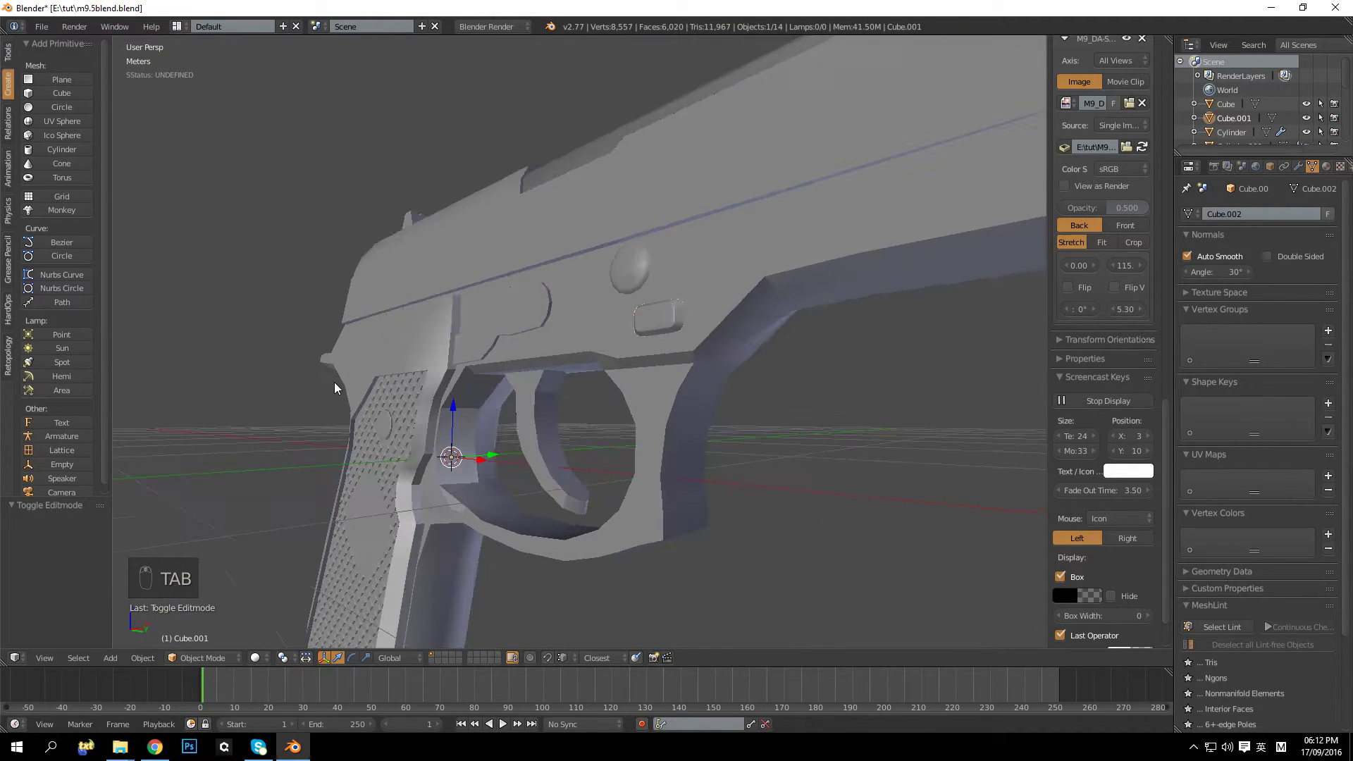
Step: Switch to front orthographic wireframe view and select the button's entire mesh over the reference image
key("KP_1")
key("KP_5")
key("z")
key("z")
key("z")
key("z")
key("Tab")
key("a")
key("a")
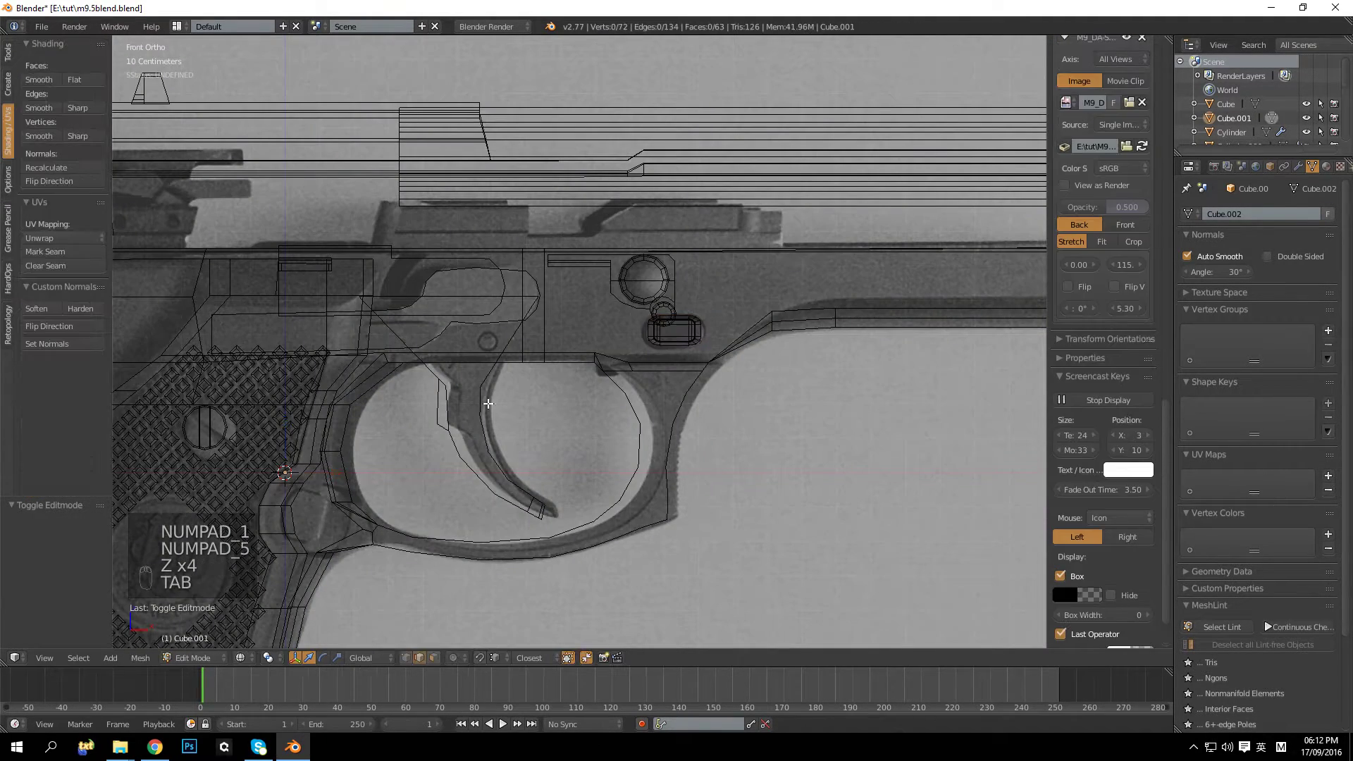
middle_click_drag(758, 341, 675, 380, "shift")
scroll(675, 380, "up", 4)
middle_click_drag(800, 389, 736, 400, "shift")
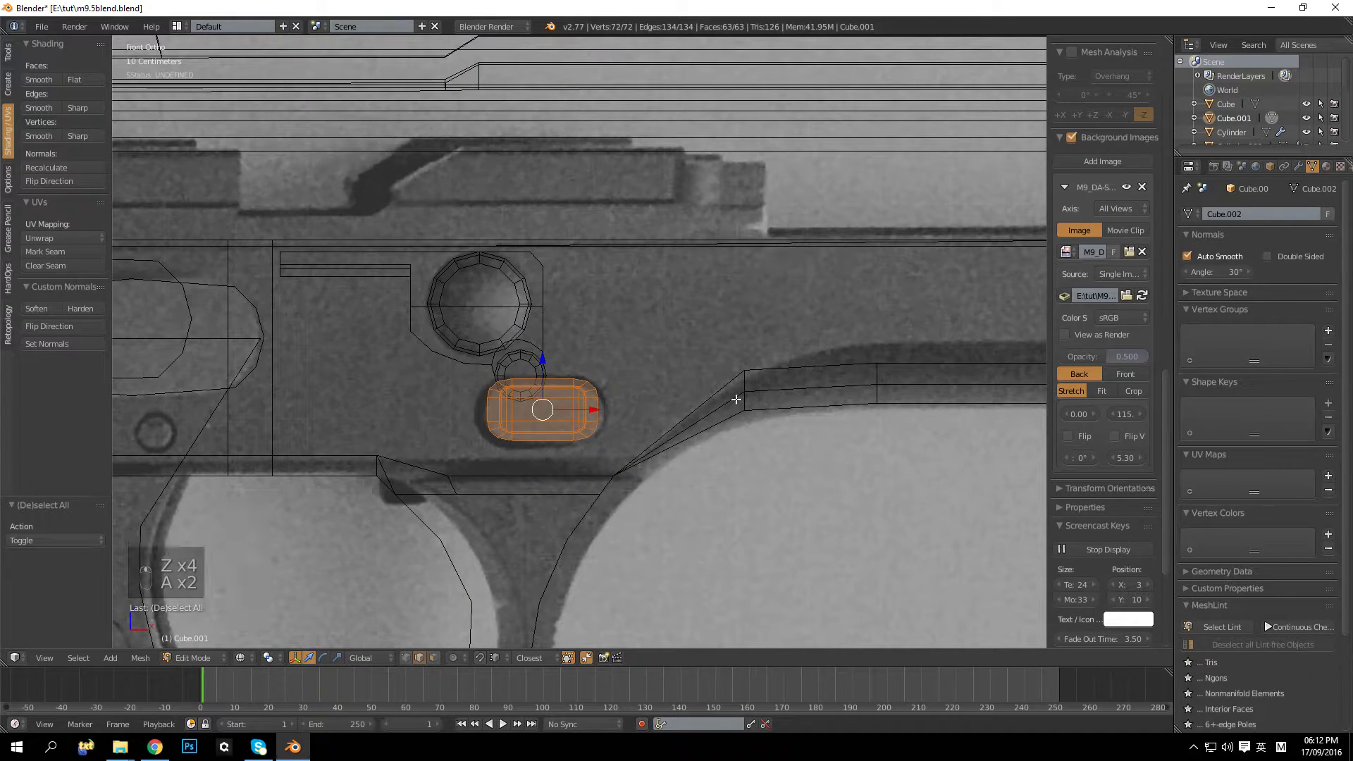
Step: Widen the button slightly along X to match the reference and return to solid shading in object mode
key("s")
key("x")
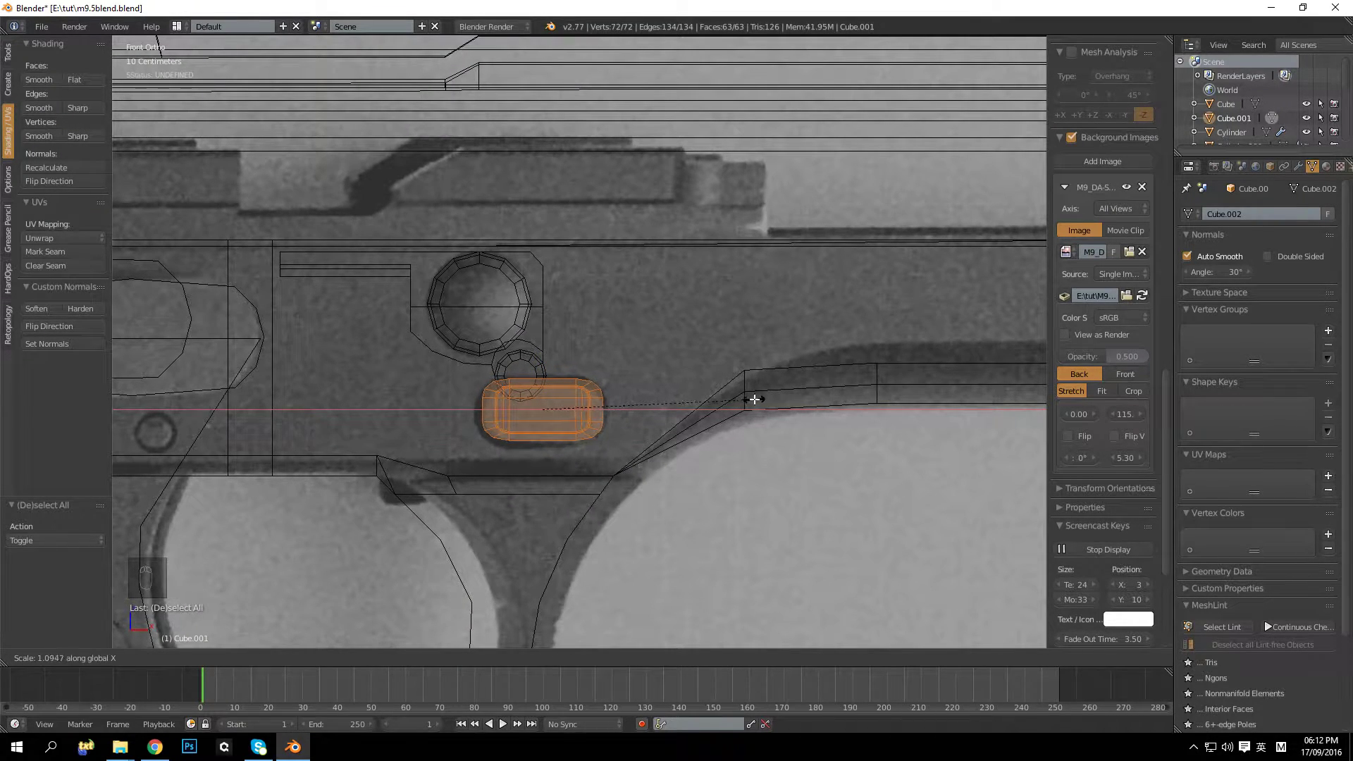
left_click(749, 399)
key("KP_5")
key("z")
key("Tab")
Step: Examine the finished button on the whole pistol in perspective and in front orthographic view
middle_click_drag(747, 380, 586, 382)
scroll(637, 318, "up", 4)
scroll(691, 420, "down", 5)
scroll(569, 424, "down", 4)
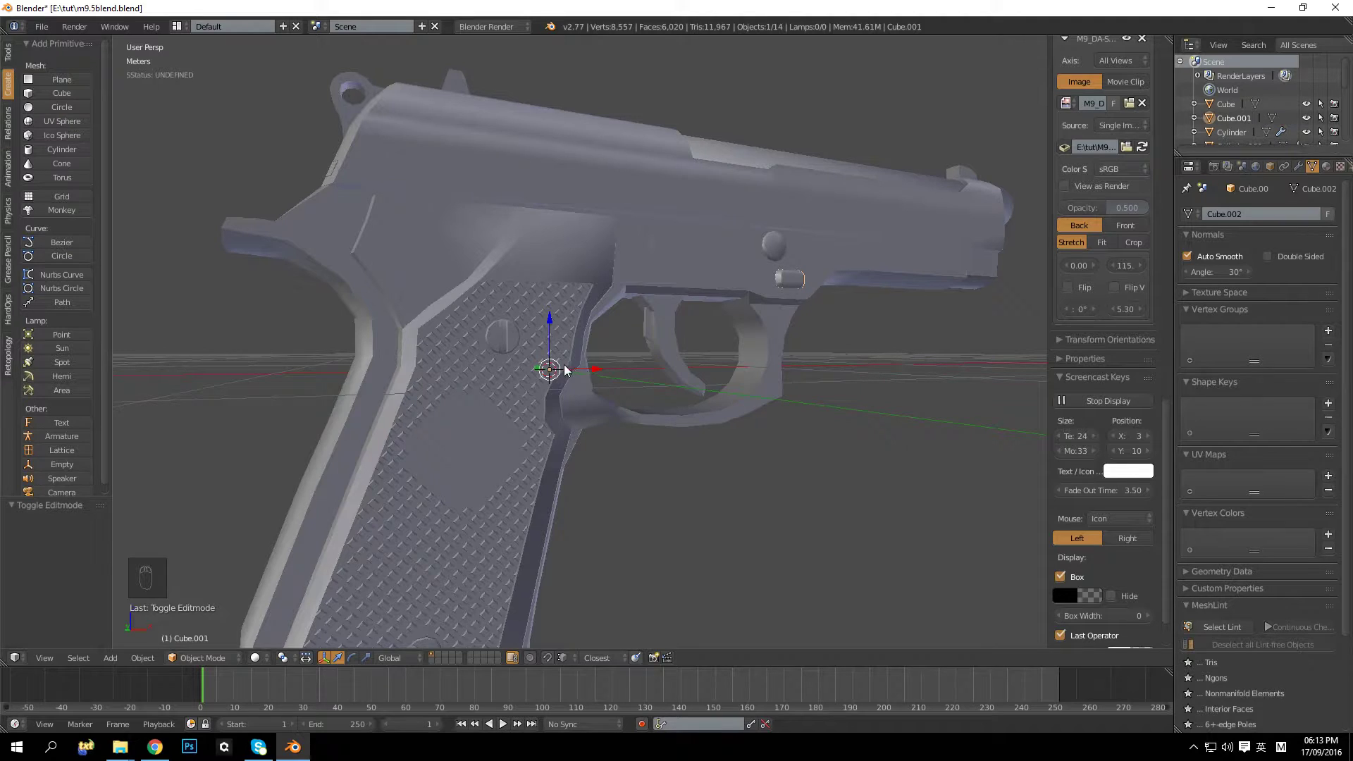
middle_click_drag(564, 369, 560, 363)
key("KP_1")
key("KP_5")
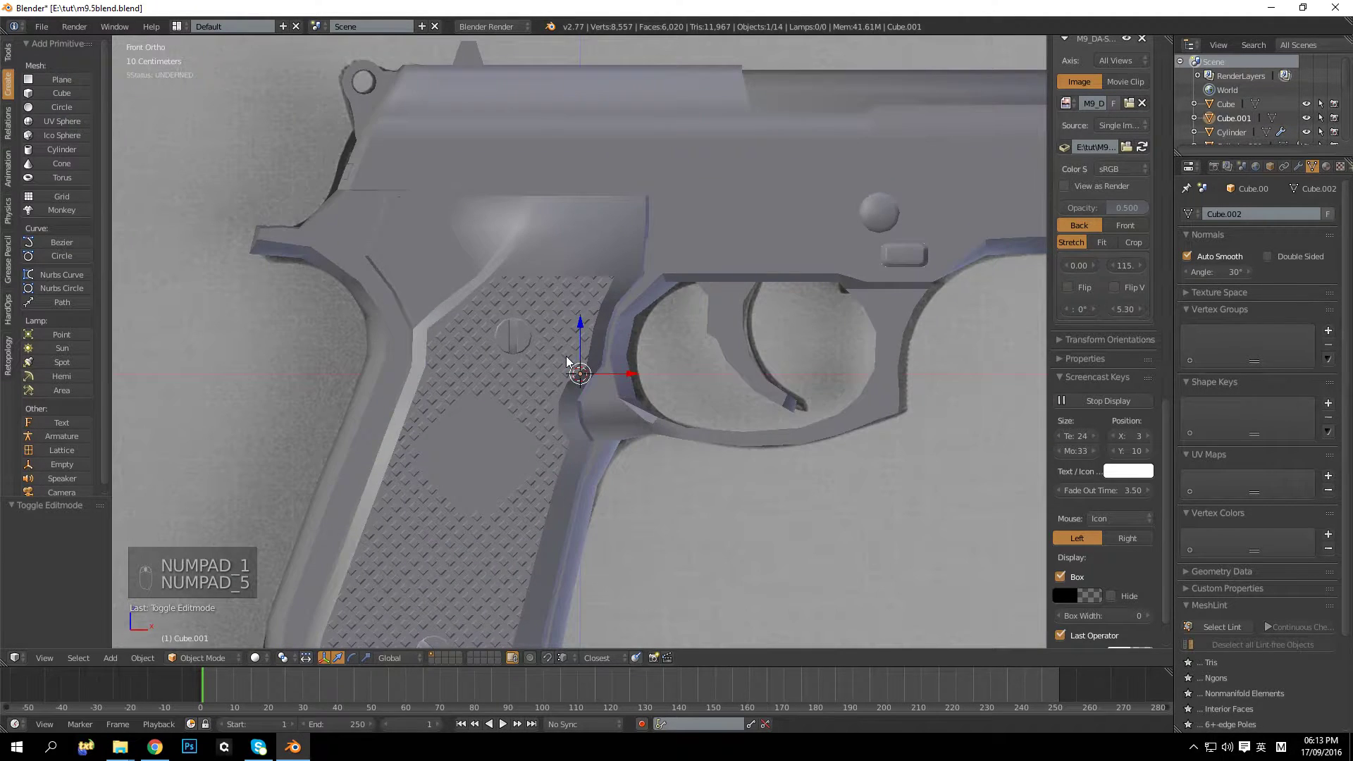
Step: Examine the slide's rear end and the other disassembled parts in the reference image in wireframe view
key("z")
scroll(526, 244, "down", 7)
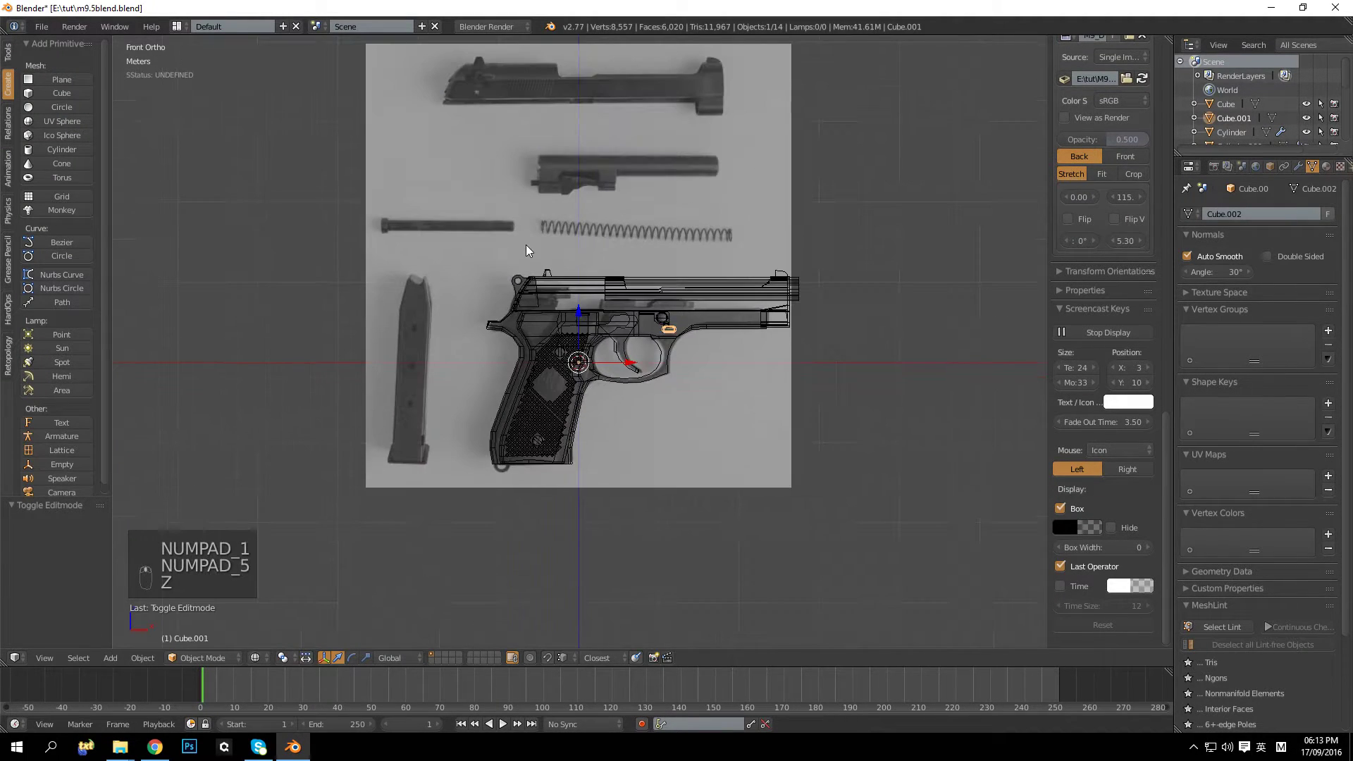
middle_click_drag(491, 133, 559, 209, "shift")
scroll(557, 204, "up", 5)
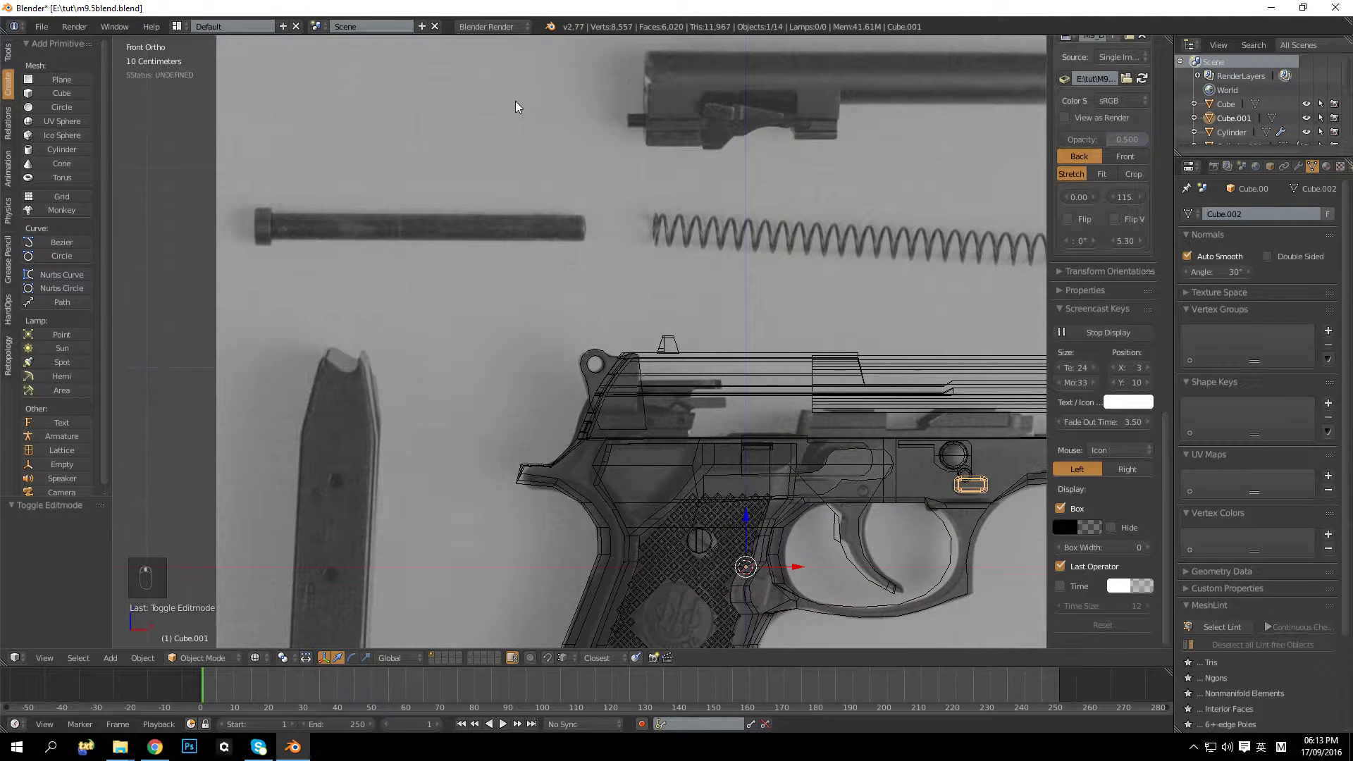
middle_click_drag(519, 66, 552, 312, "shift")
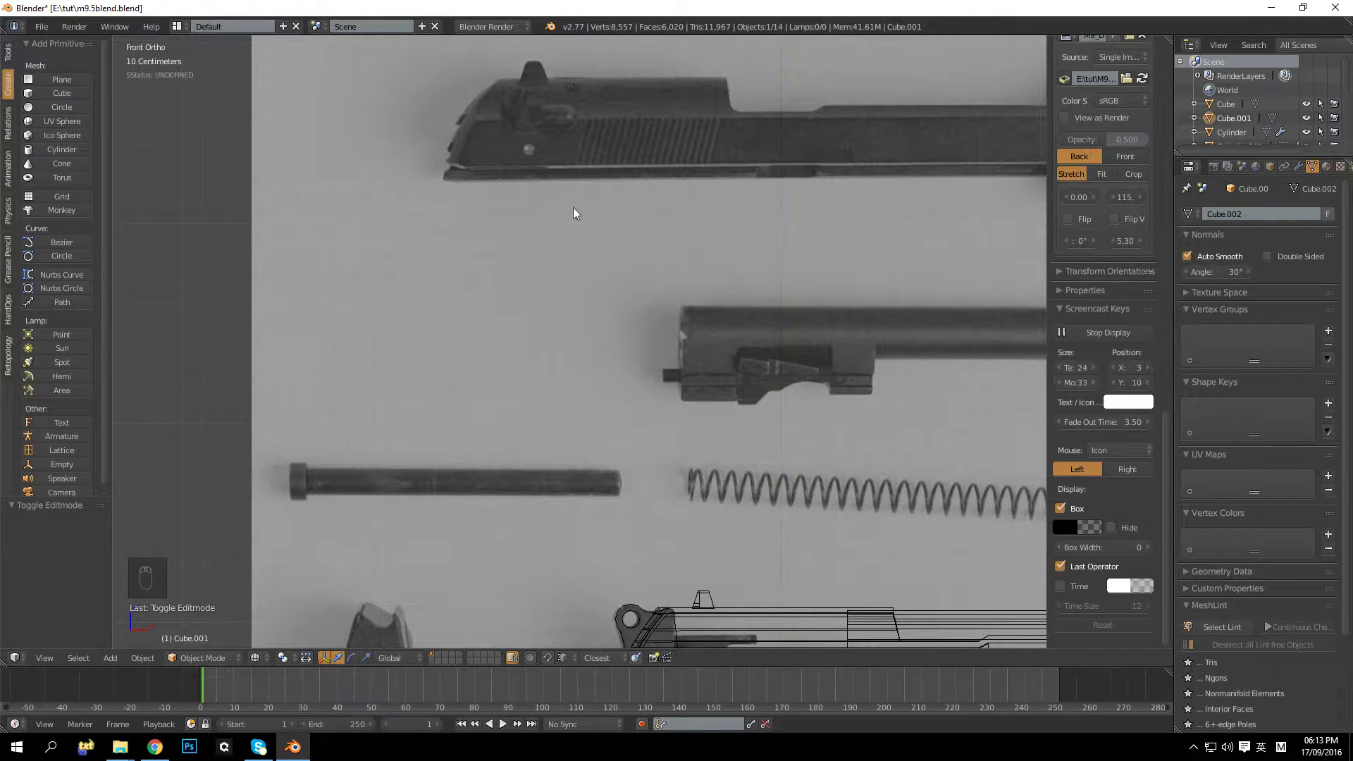
middle_click_drag(578, 183, 526, 104, "shift")
middle_click_drag(573, 281, 523, 122, "shift")
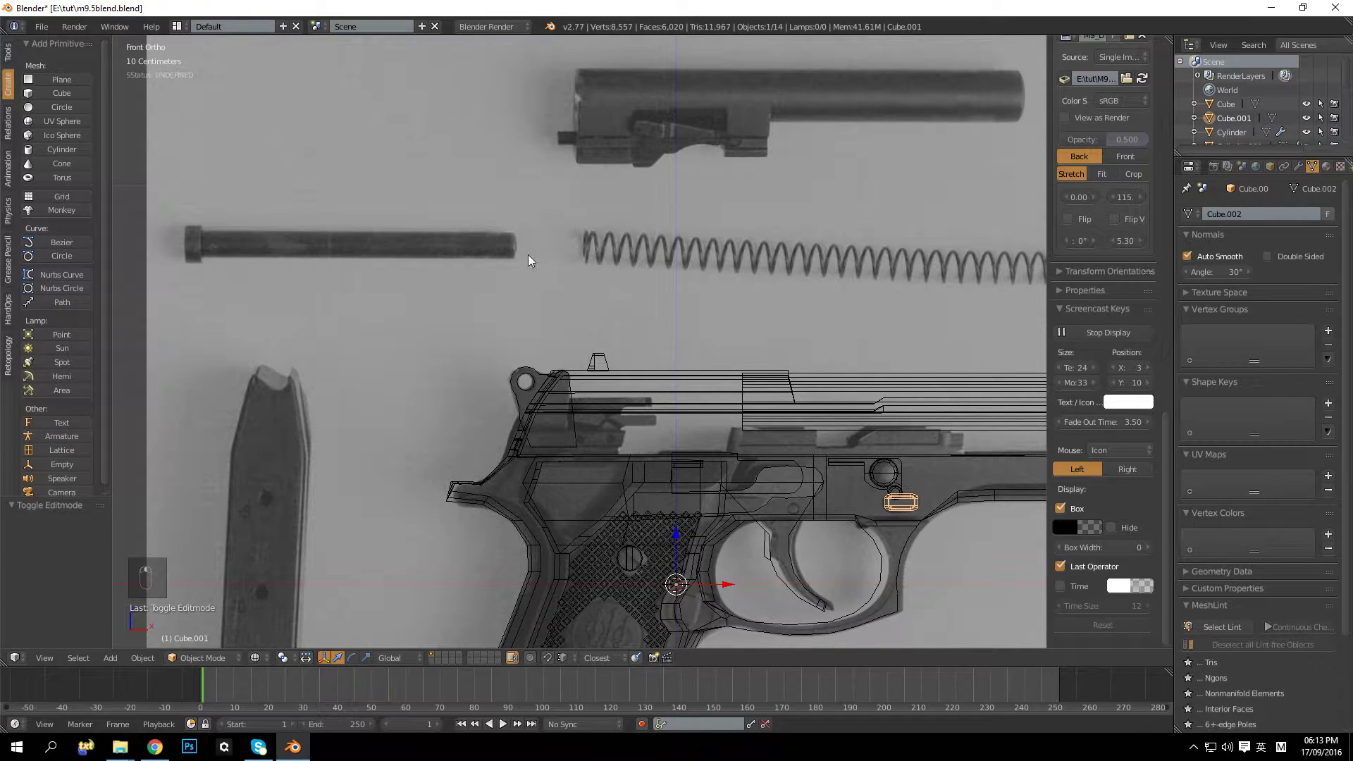
middle_click_drag(536, 266, 535, 440, "shift")
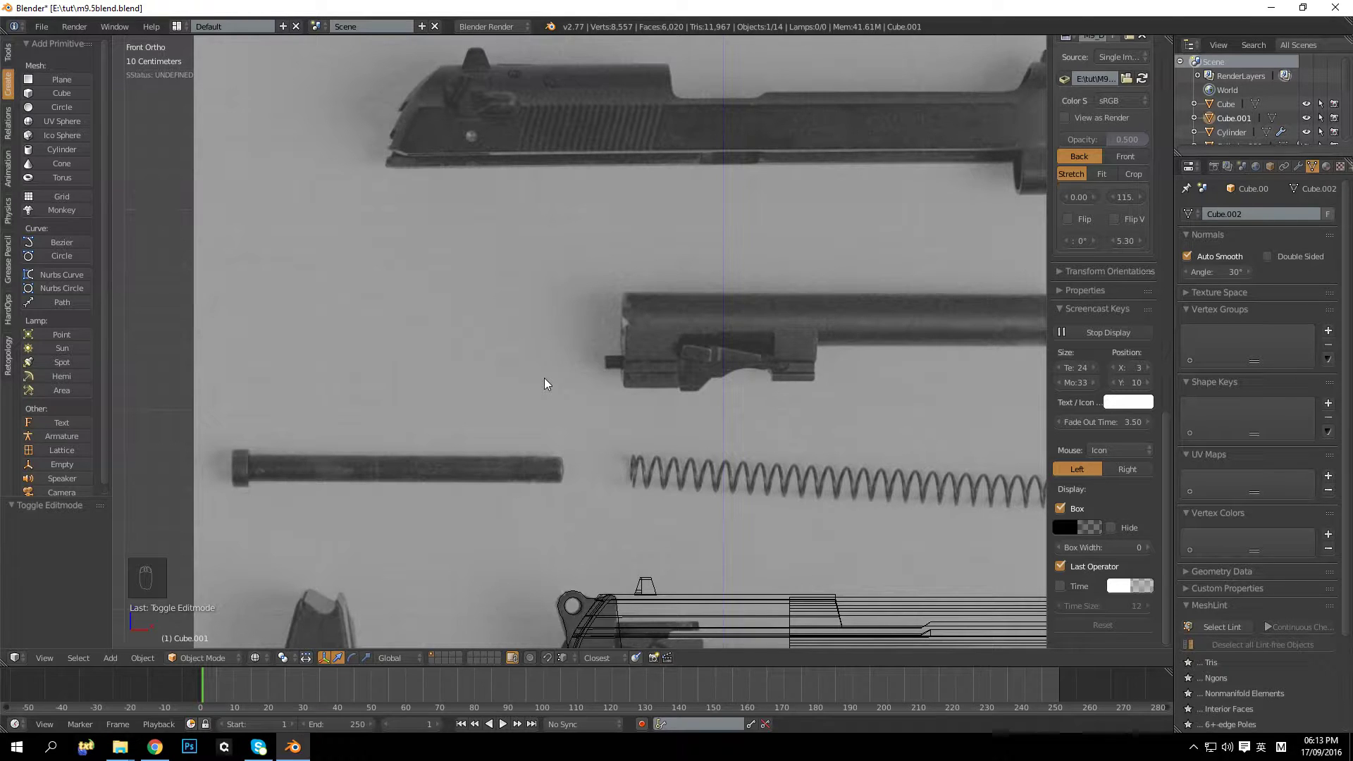
scroll(446, 159, "up", 4)
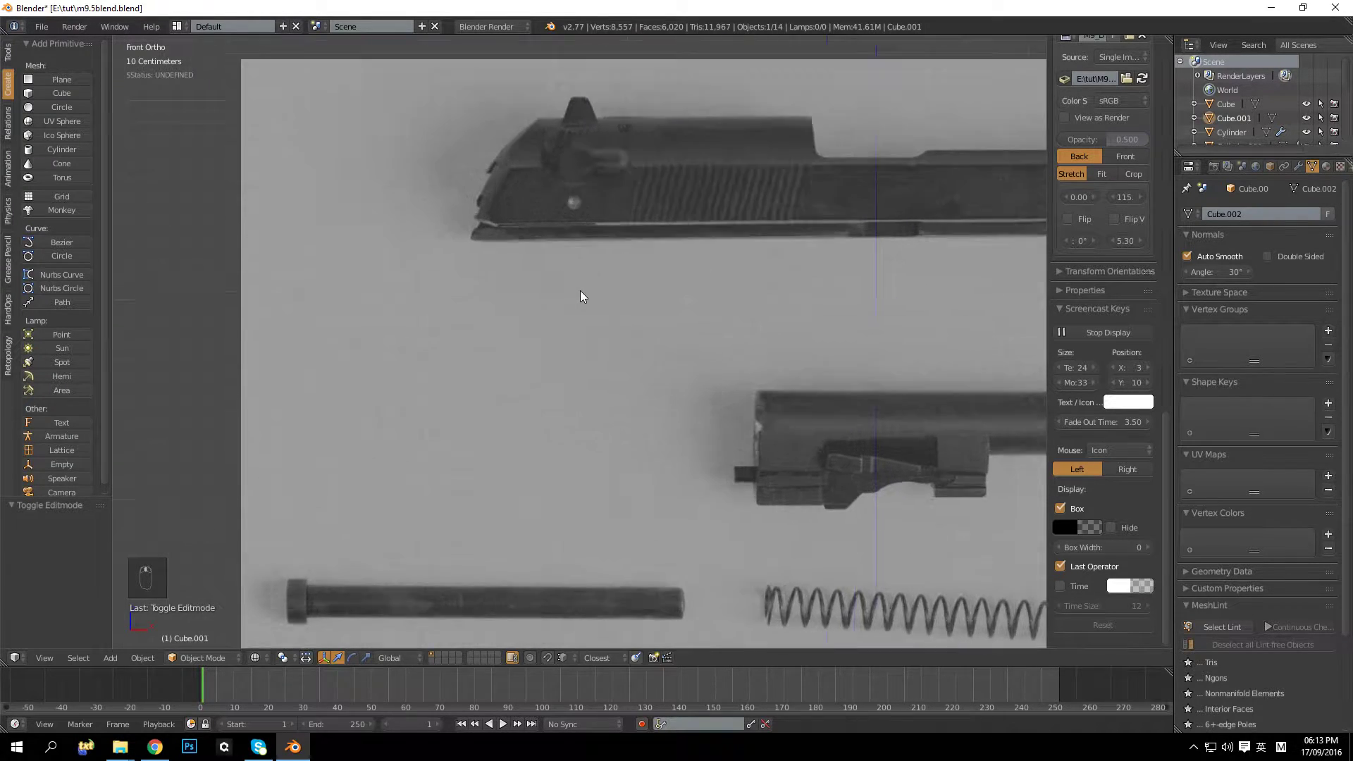
middle_click_drag(601, 311, 556, 352, "shift")
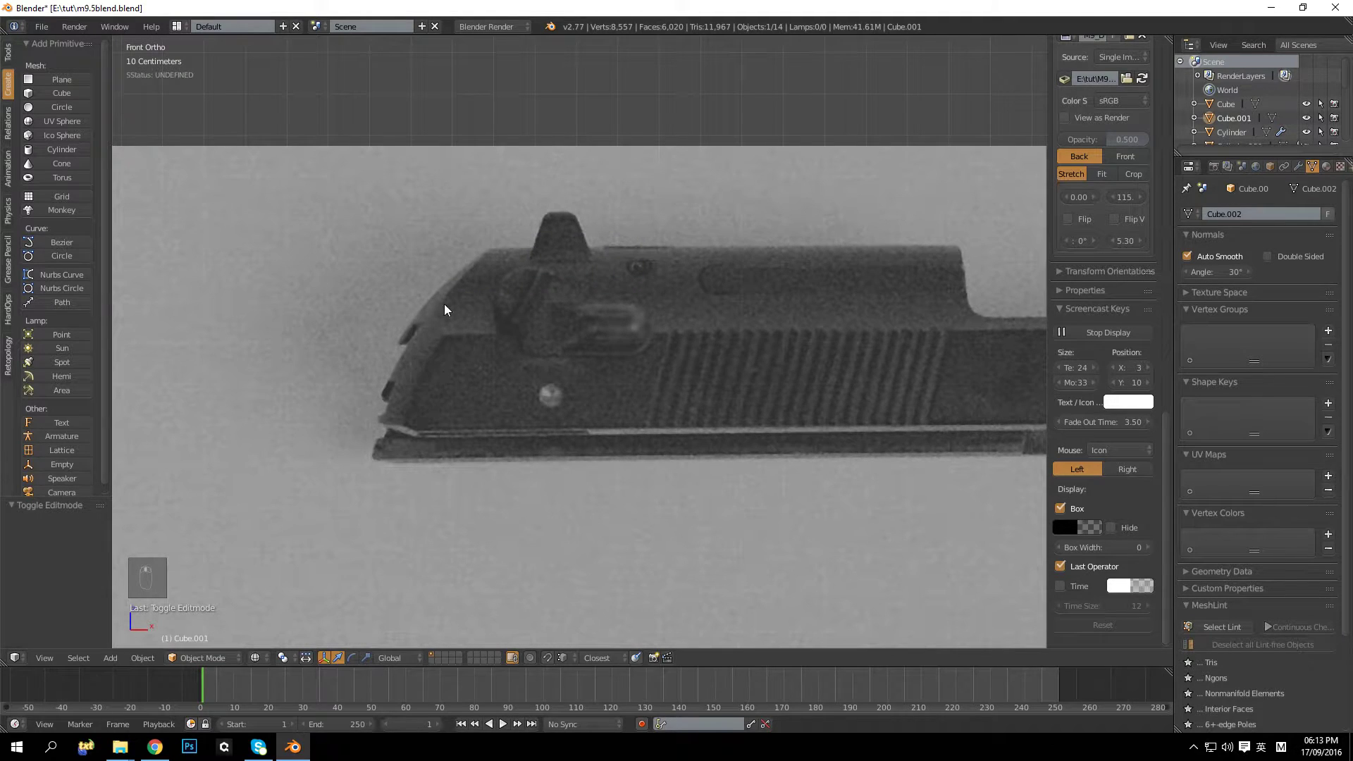
scroll(172, 328, "down", 3)
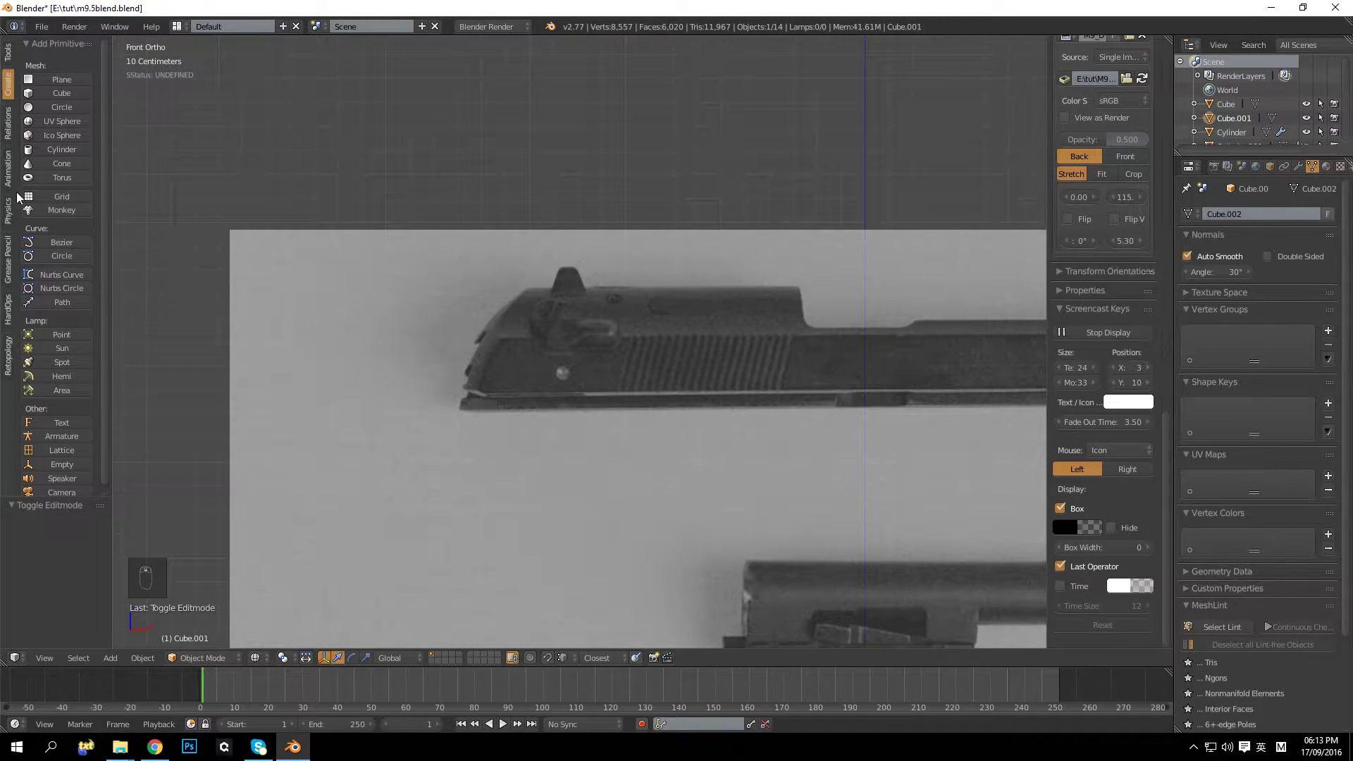
Step: Add a 12-vertex cylinder and rotate its mesh 90° about X to face the front view
left_click(56, 151)
scroll(425, 354, "down", 6)
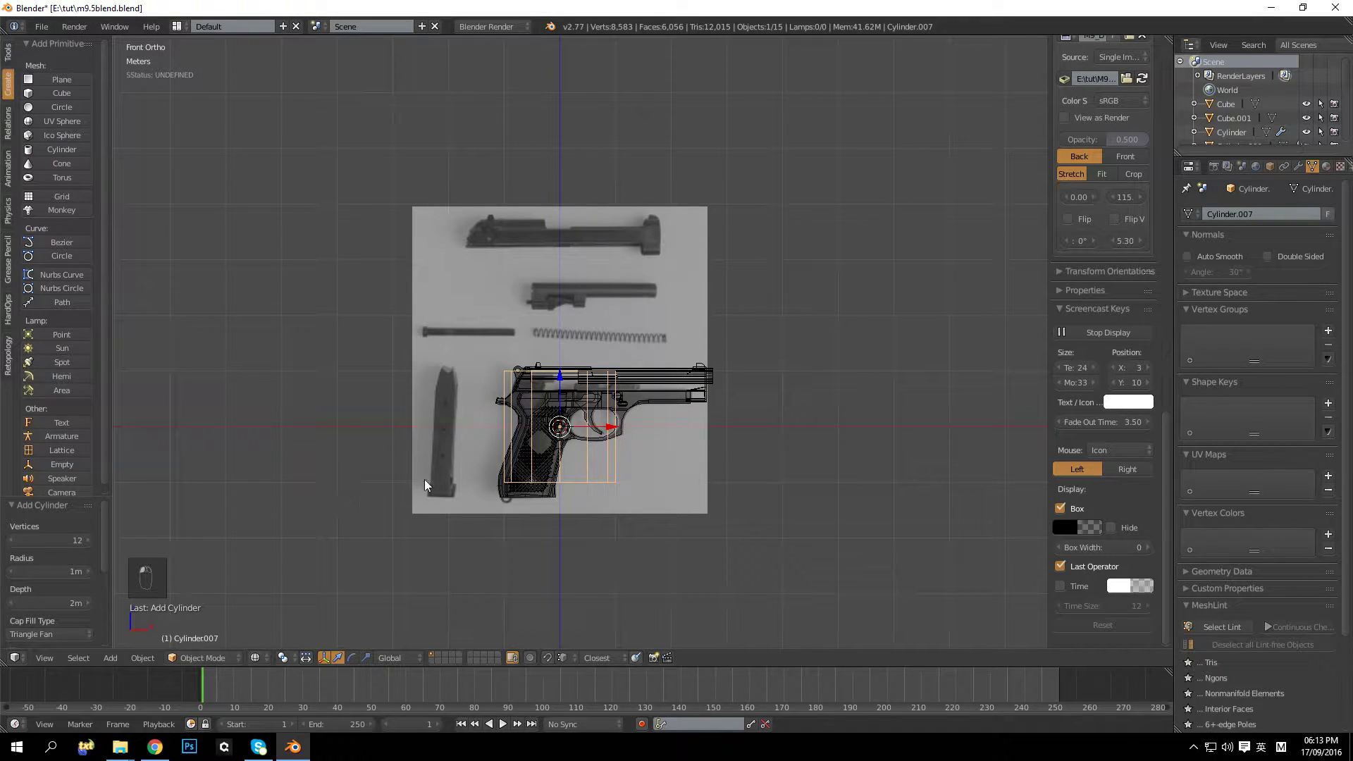
key("Tab")
key("r")
key("x")
key("9")
key("0")
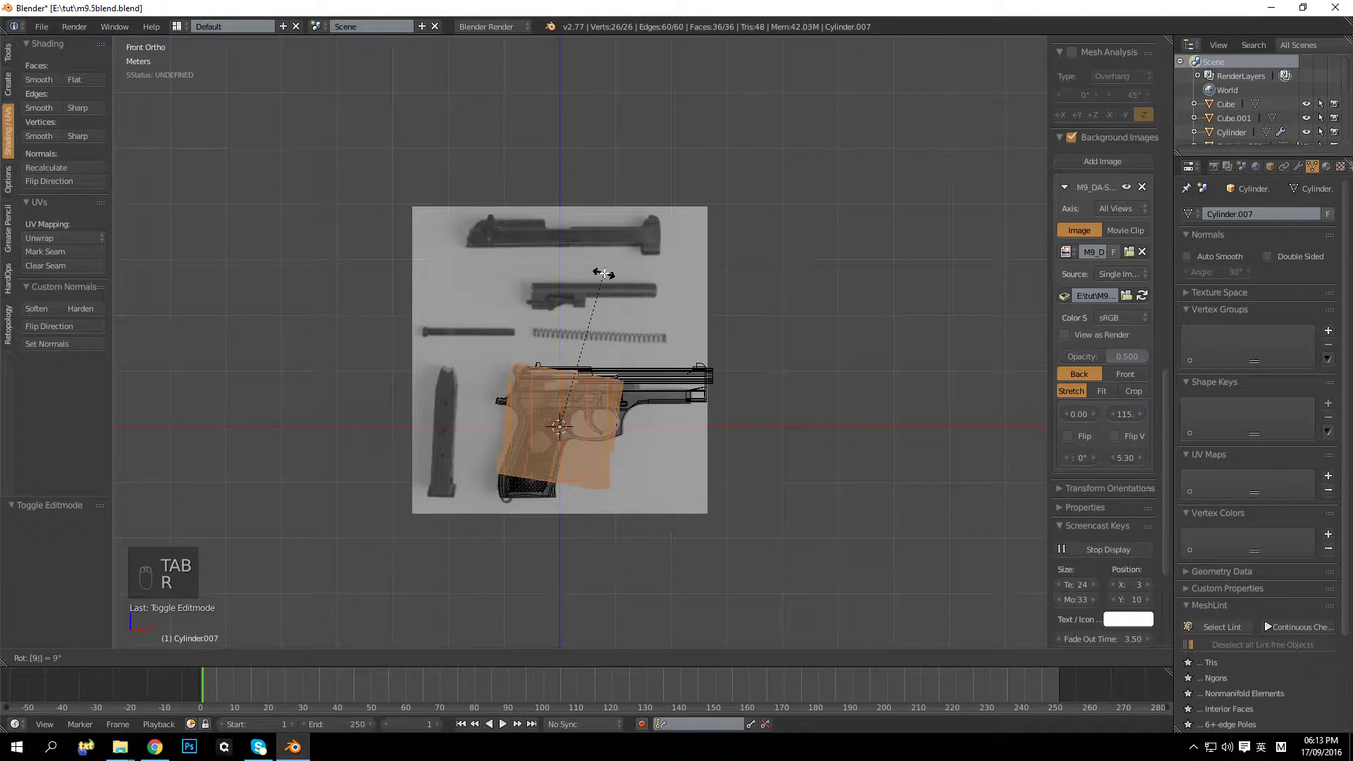
key("Return")
Step: Move the cylinder onto the slide's rear end in the reference image and shrink it, finishing with a 0.370 scale
left_click_drag(566, 370, 543, 235)
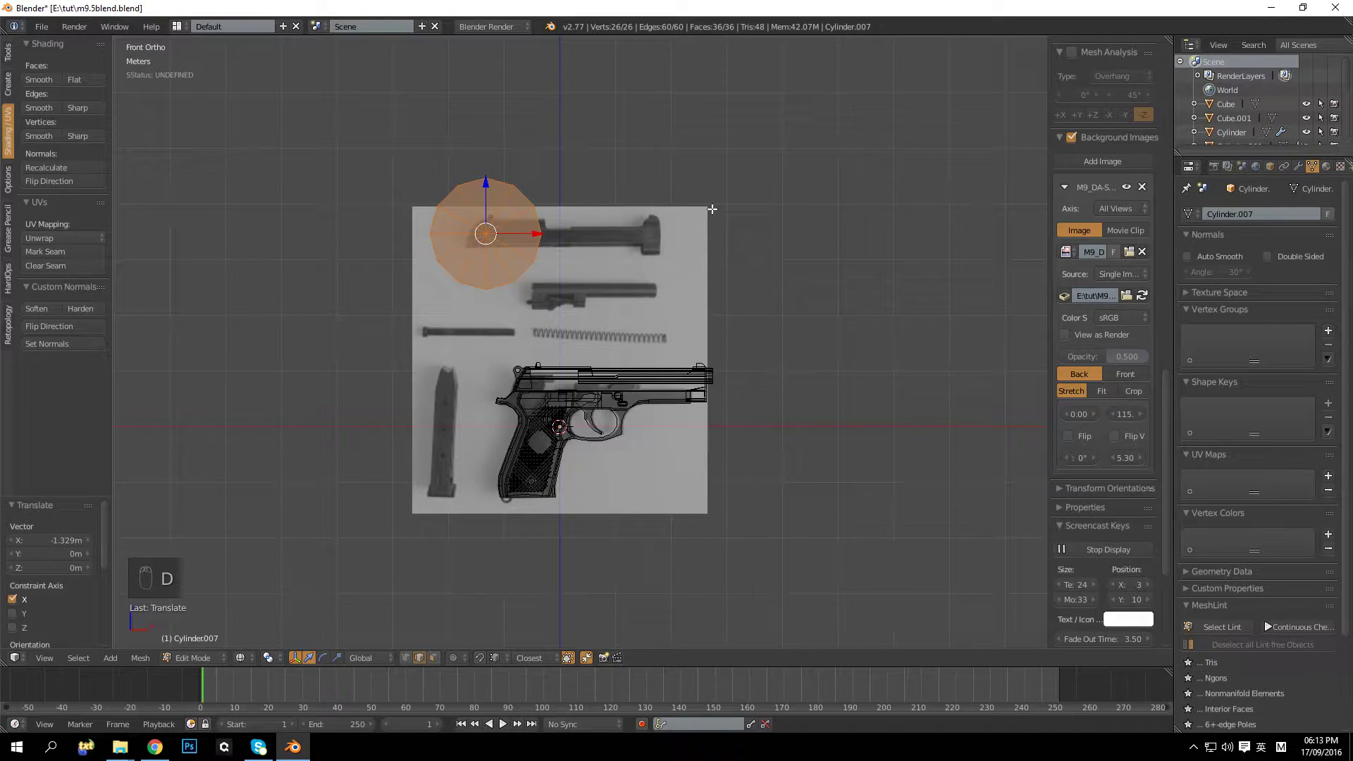
key("s")
left_click(525, 219)
middle_click_drag(522, 235, 649, 249, "shift")
scroll(619, 424, "up", 6)
scroll(737, 345, "up", 1)
key("s")
left_click(635, 331)
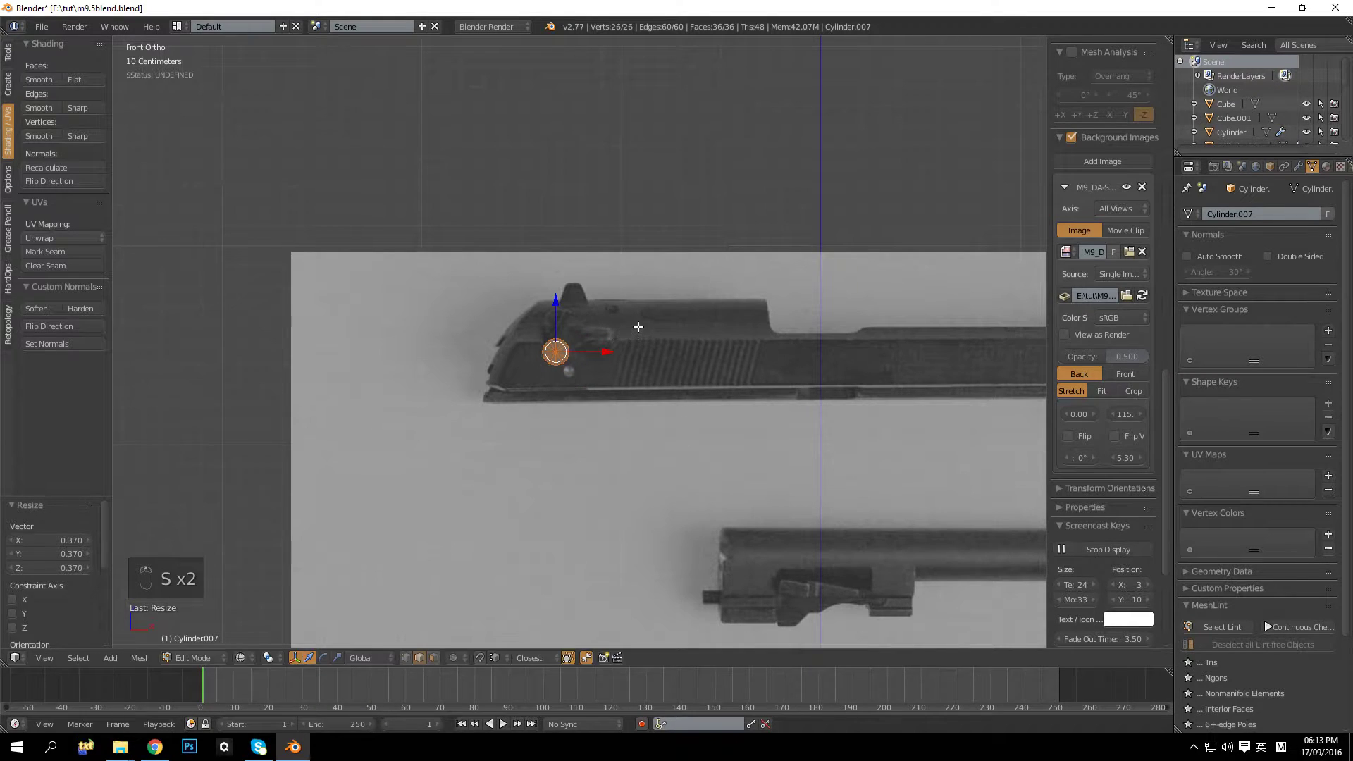
Step: Align the cylinder with the round part of the safety lever below the rear sight and scale it by 1.141
middle_click_drag(638, 327, 623, 433, "shift")
scroll(591, 440, "up", 3)
middle_click_drag(549, 462, 578, 362, "shift")
key("g")
key("z")
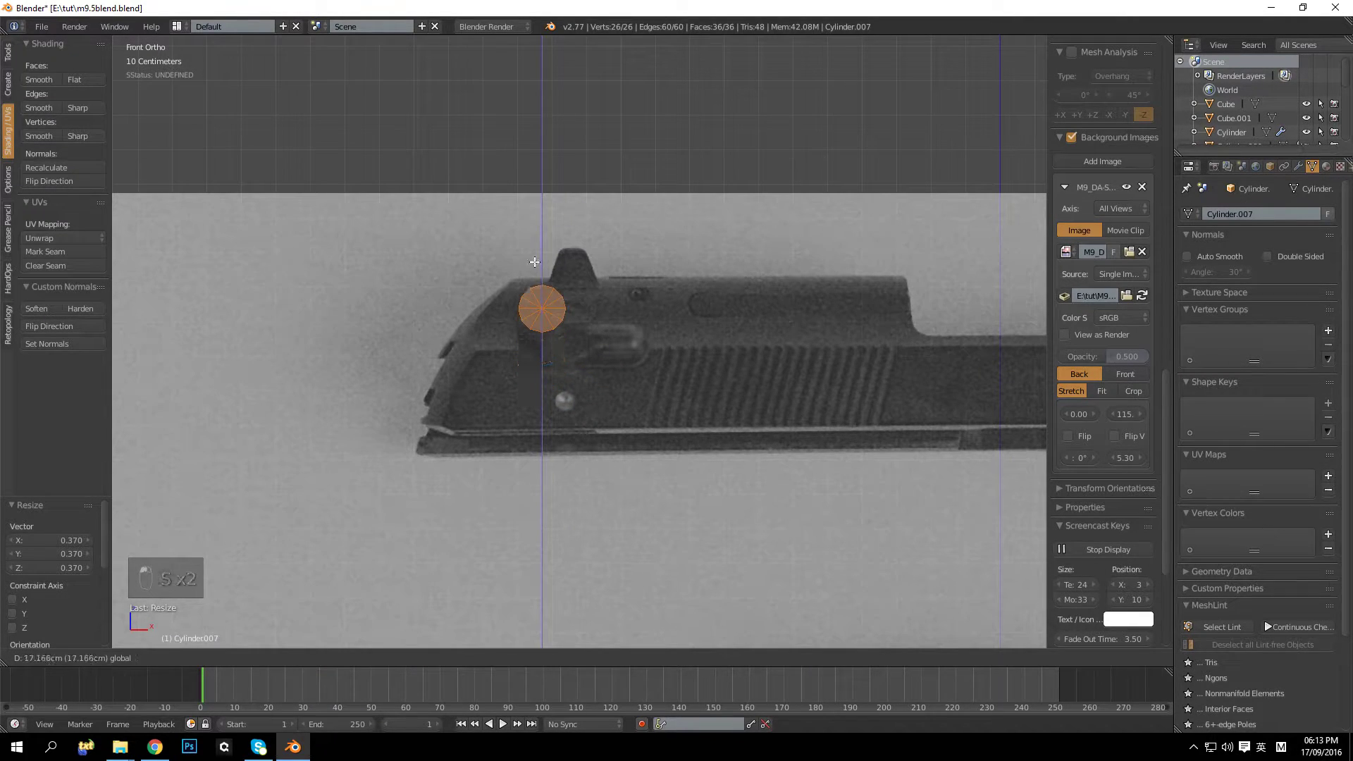
left_click(574, 319)
key("g")
key("x")
left_click(599, 318)
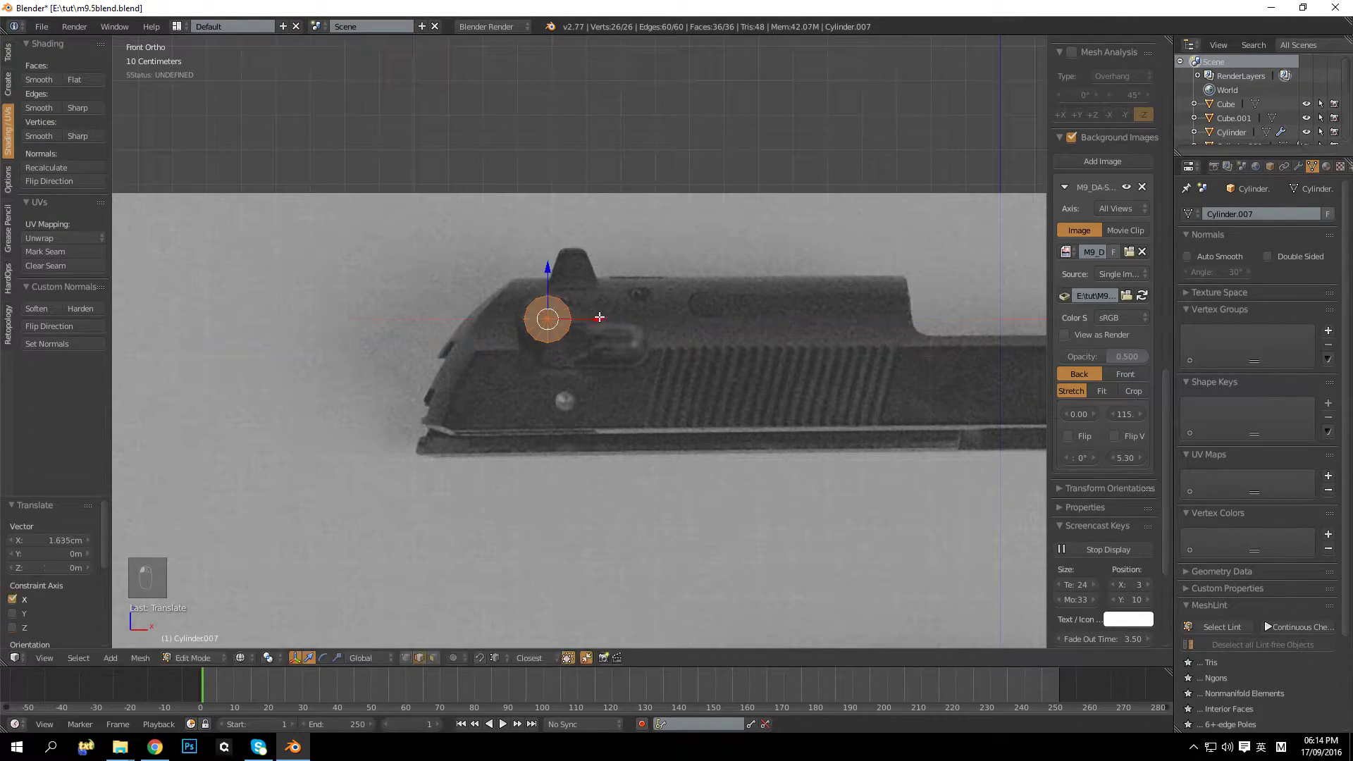
key("s")
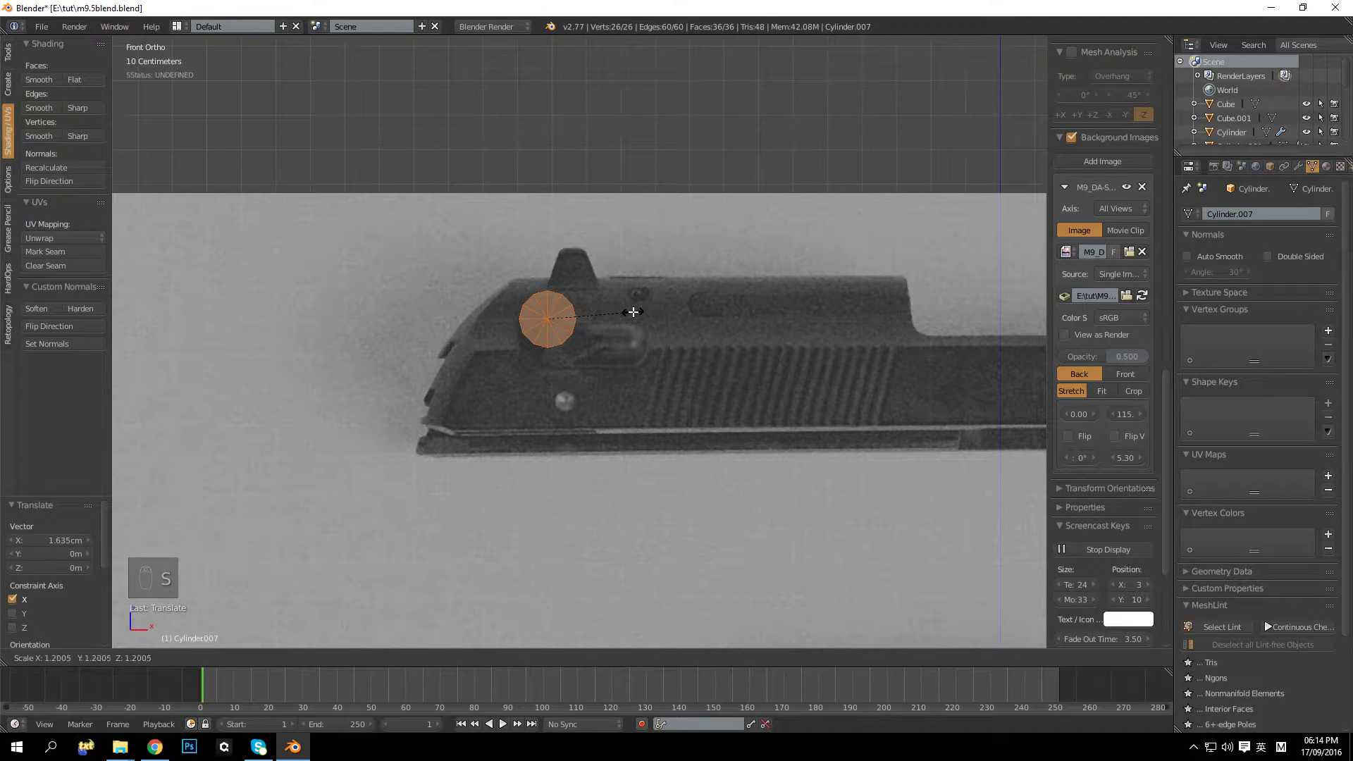
left_click(627, 306)
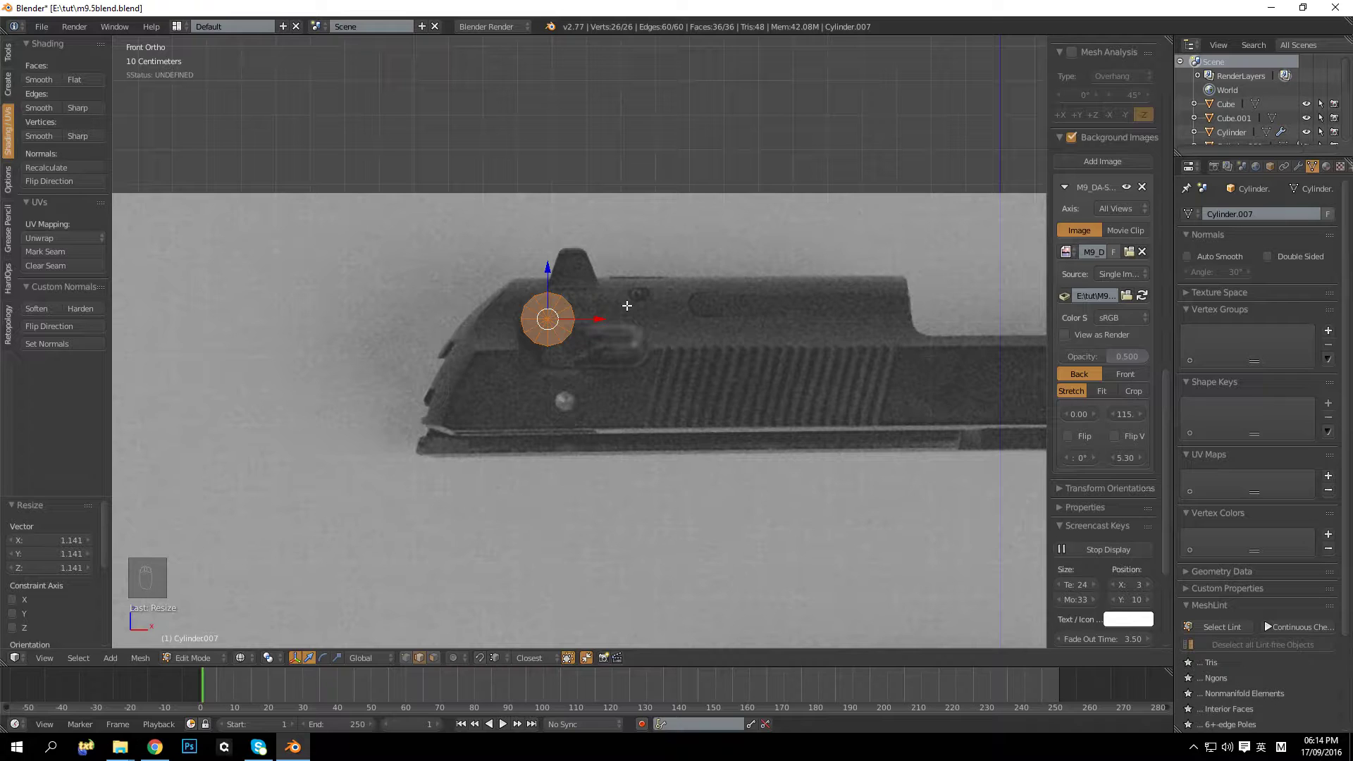
Step: Frame the cylinder in perspective with solid shading and deselect its mesh
key("KP_5")
key("KP_Decimal")
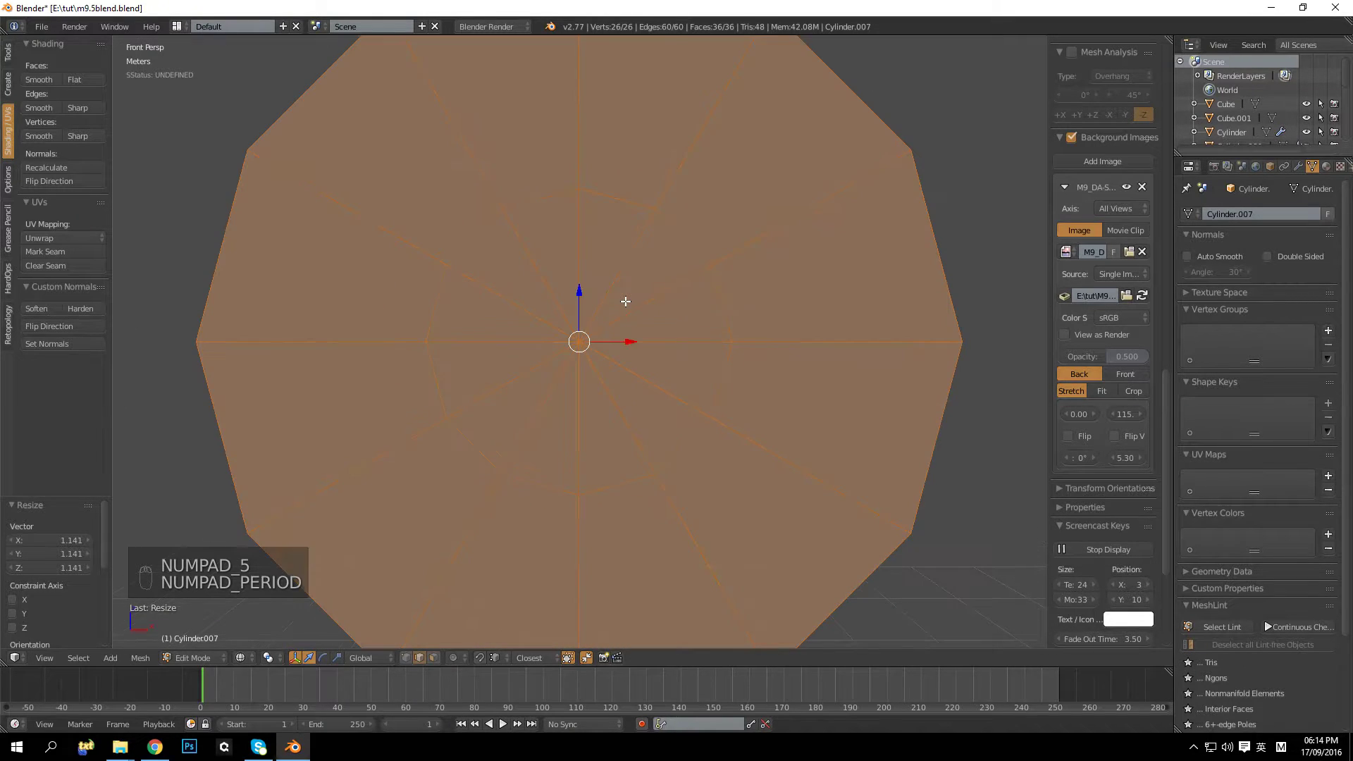
key("z")
scroll(623, 301, "down", 3)
middle_click_drag(468, 341, 517, 359)
key("a")
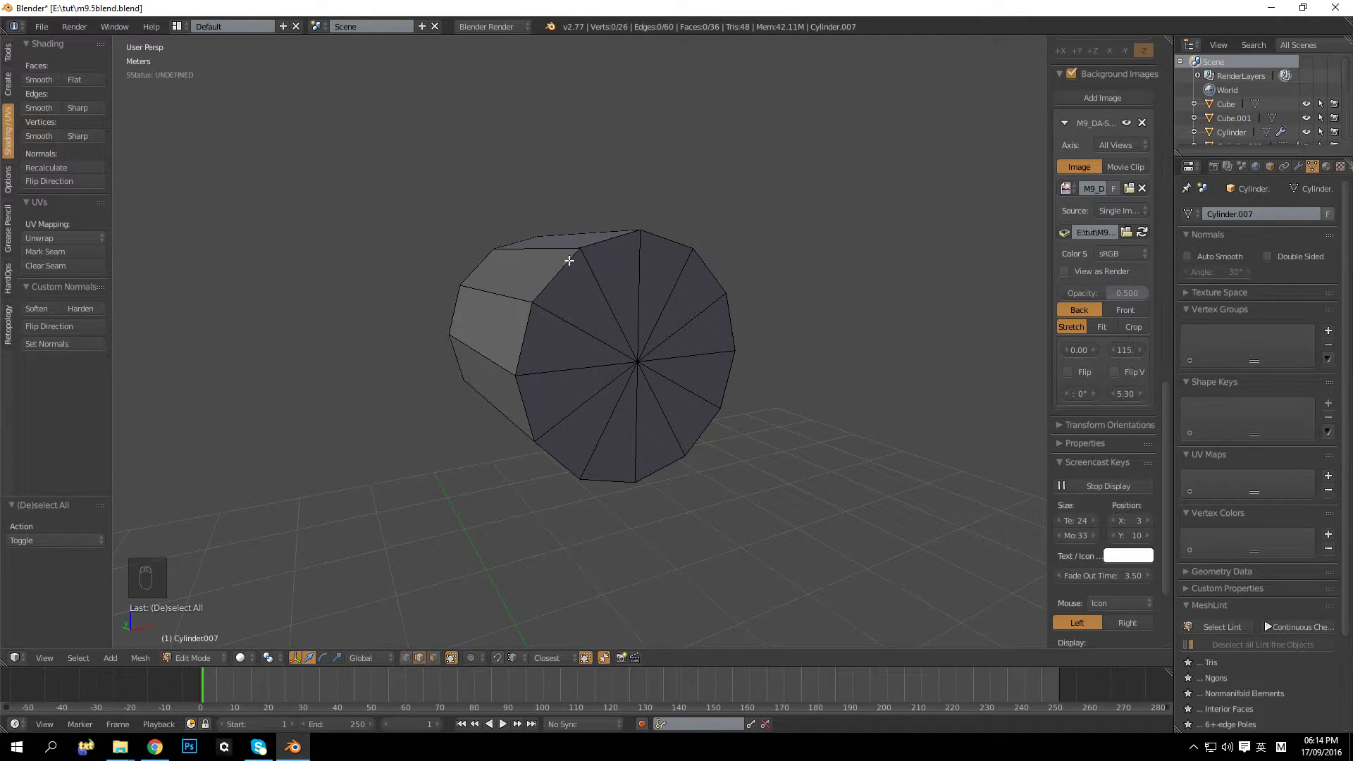
key("k")
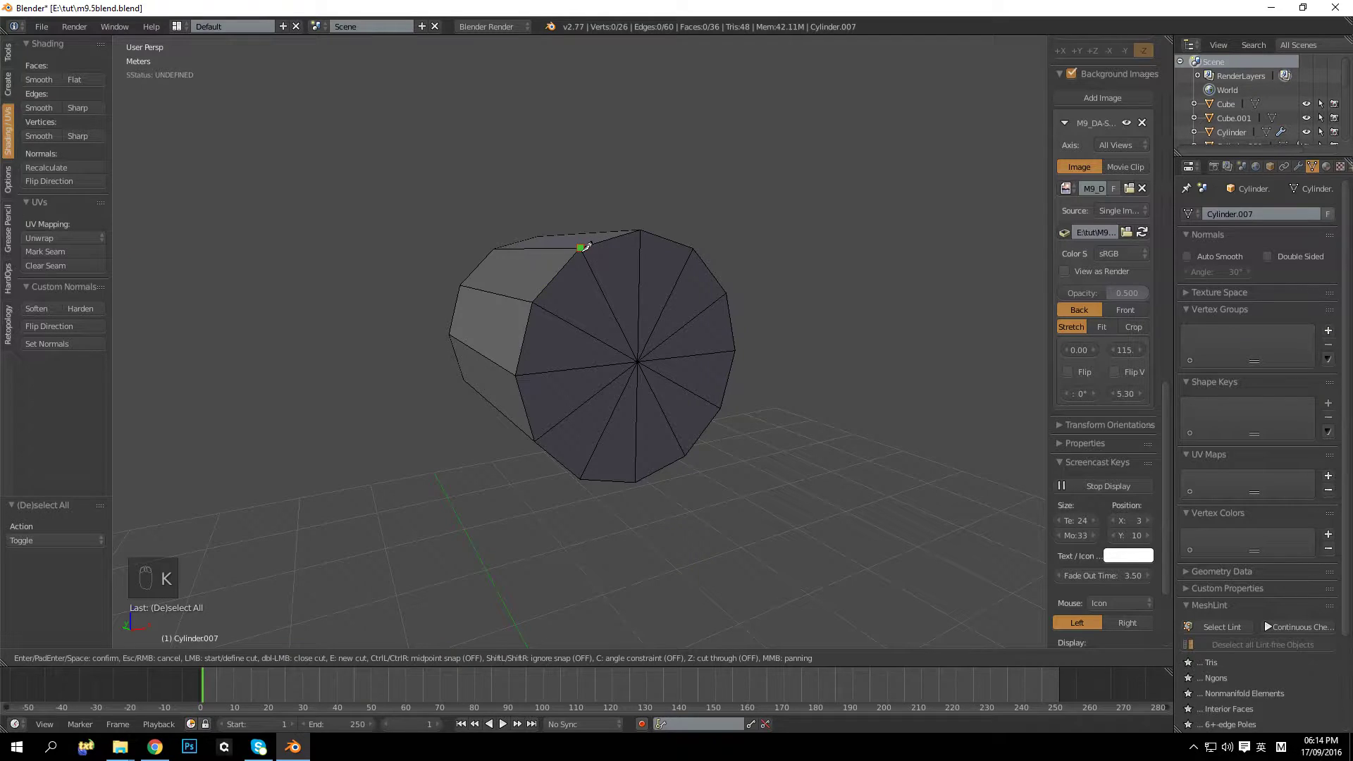
left_click(580, 248)
left_click(526, 369)
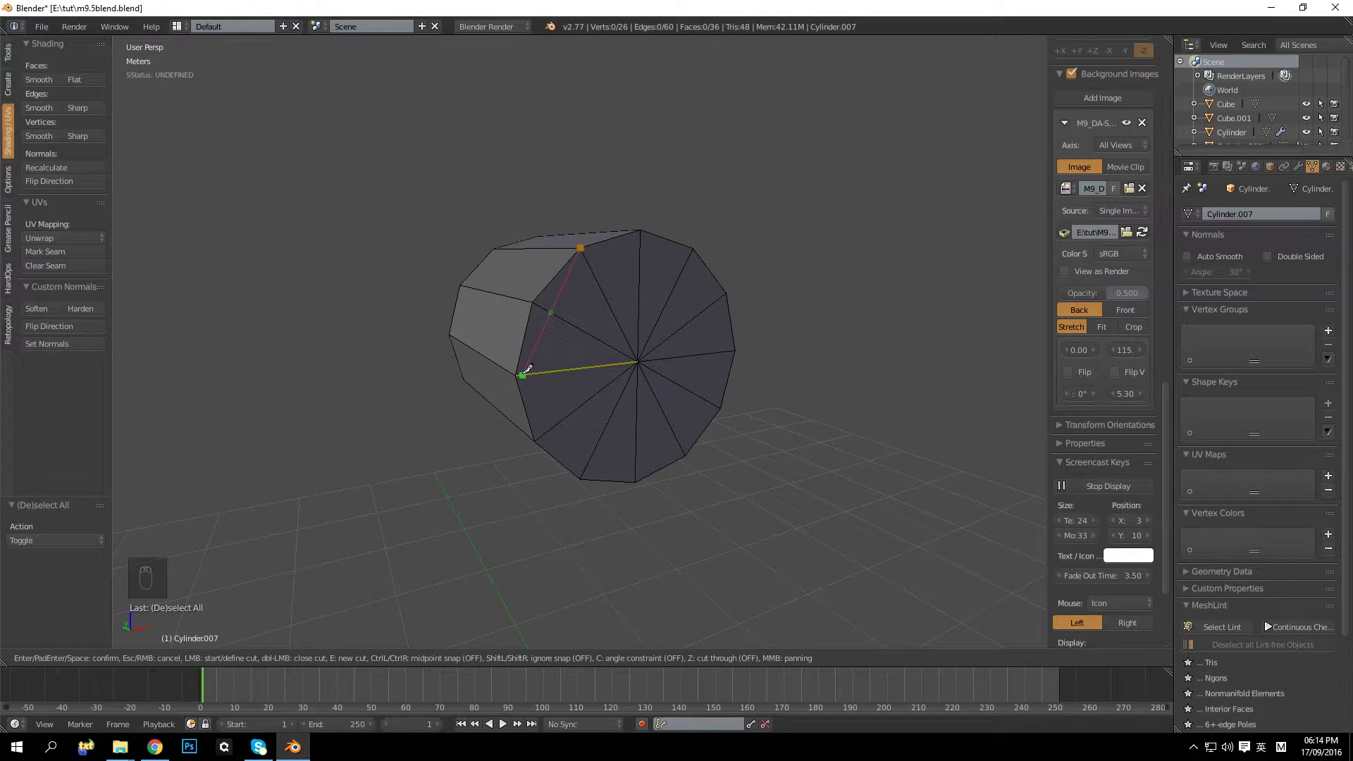
key("Escape")
Step: Knife a straight cut across the cylinder's front cap between two rim vertices three segments apart
key("k")
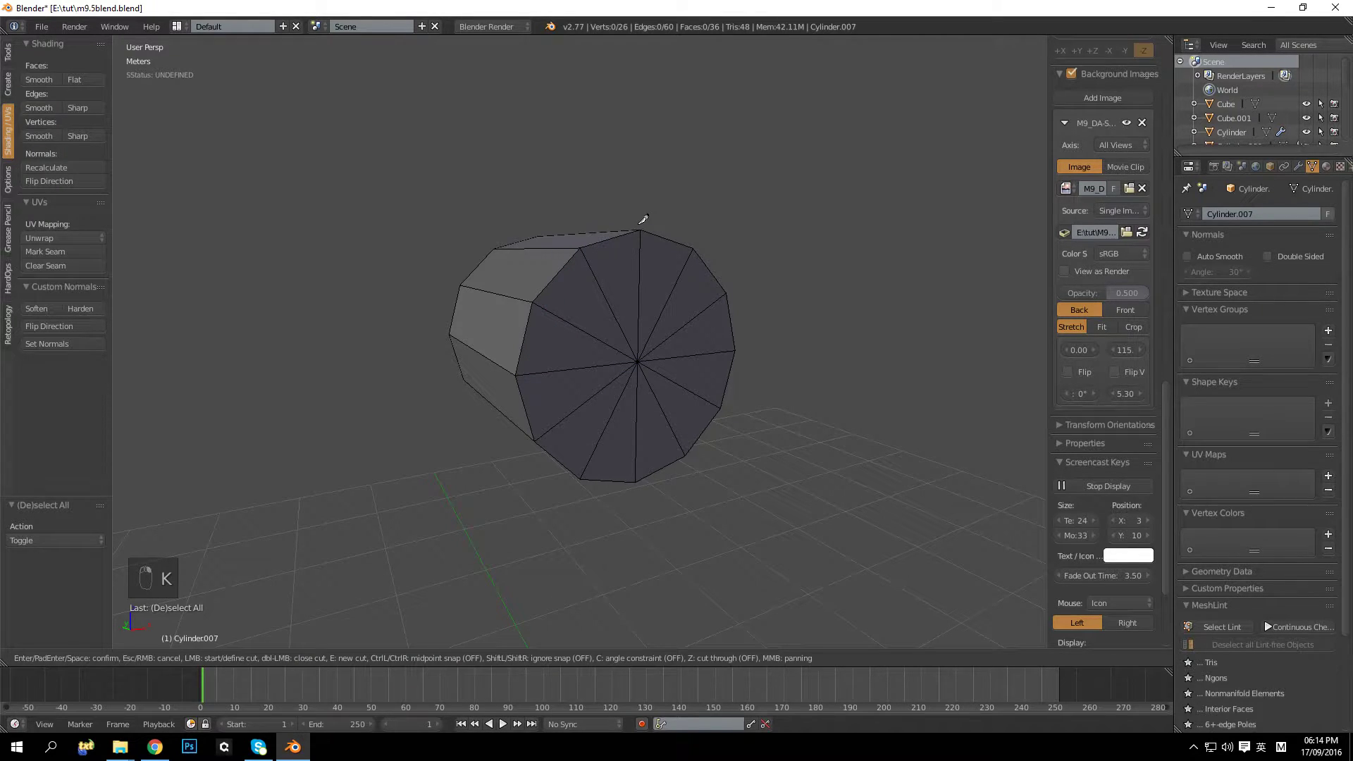
left_click(639, 228)
left_click(521, 374)
key("Return")
Step: Delete the rear end cap's faces while the side faces are hidden, and unhide the sides
middle_click_drag(520, 376, 588, 371)
left_click(434, 658)
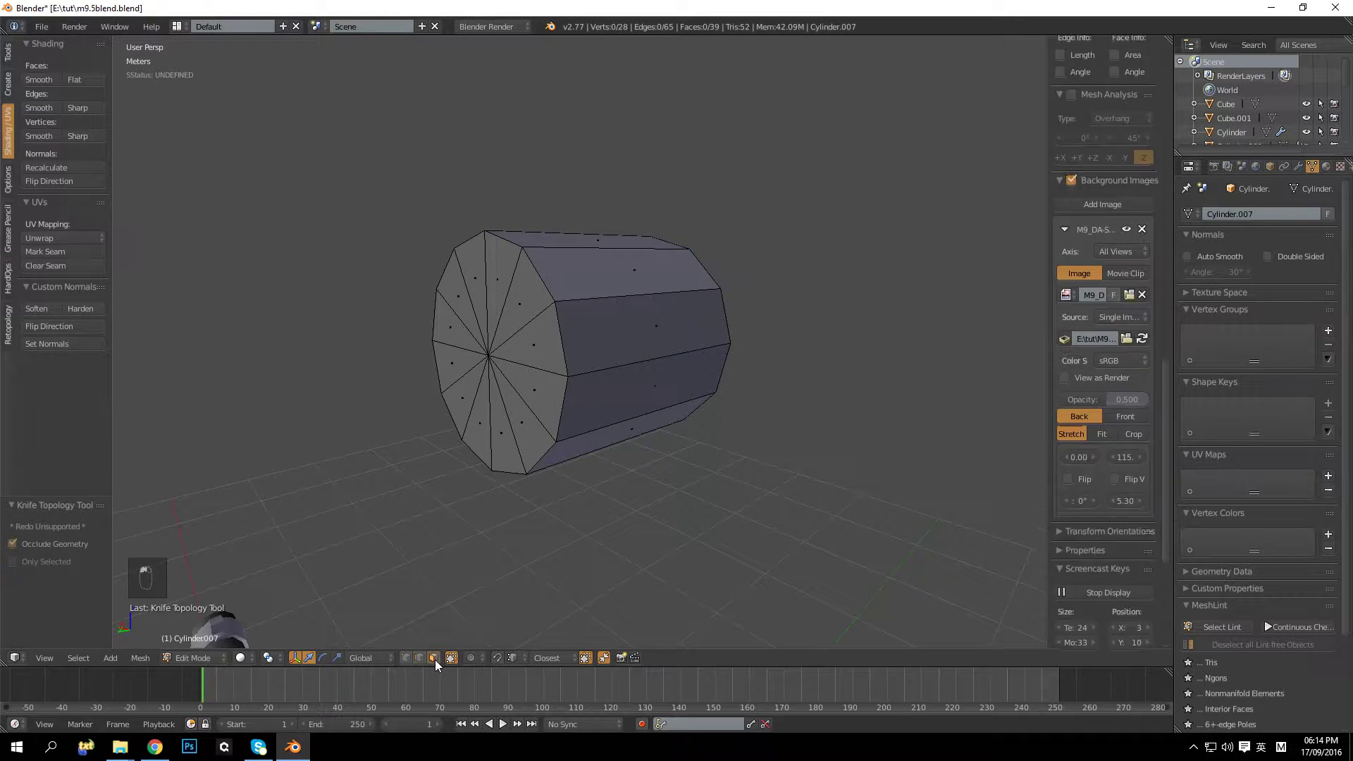
left_click(626, 297, "alt")
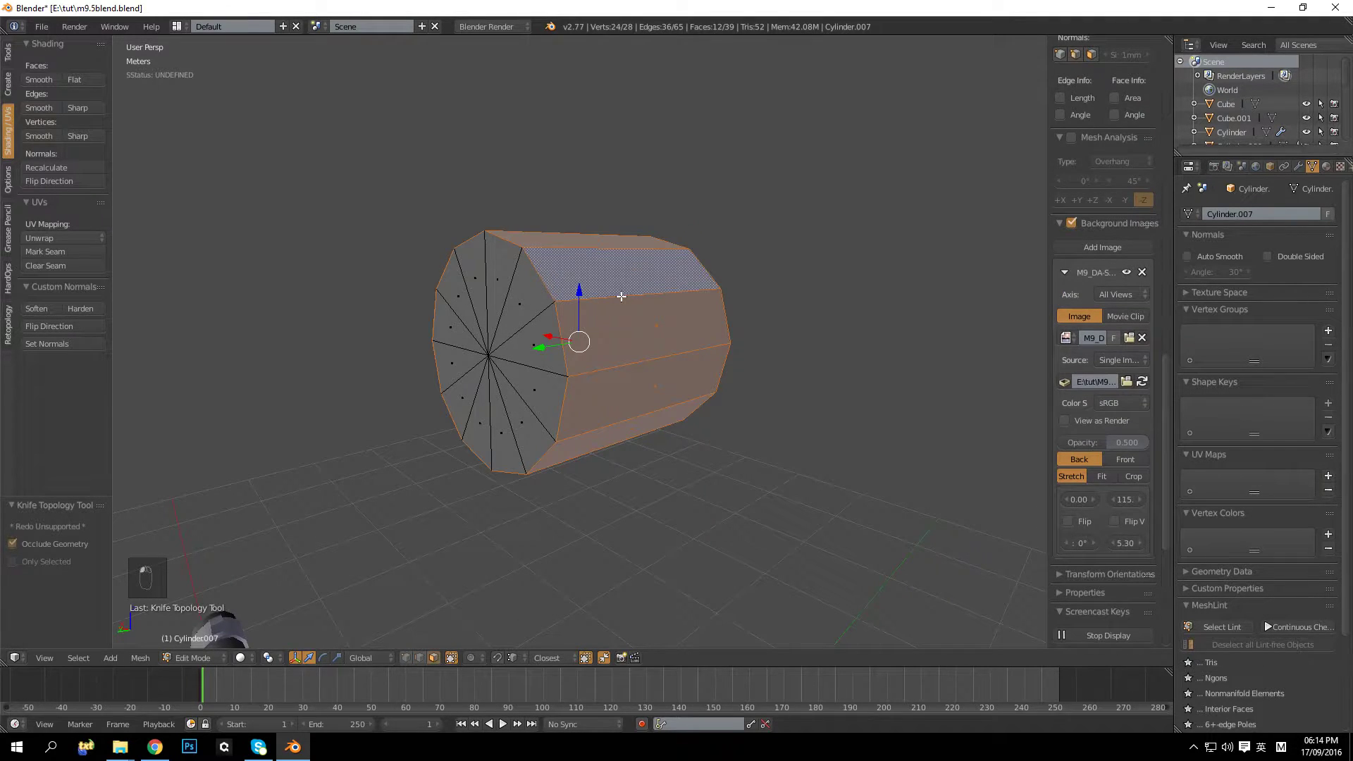
key("h")
key("l")
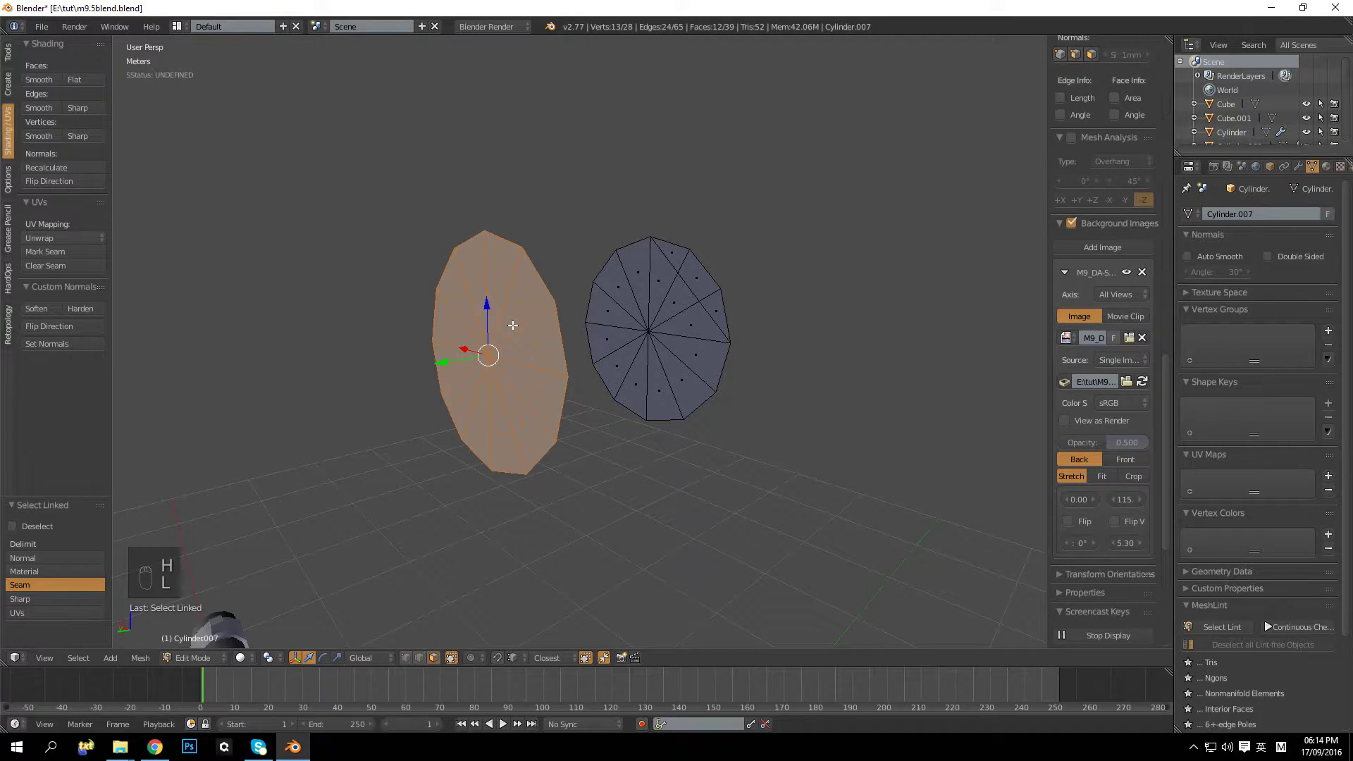
key("Delete")
left_click(512, 325)
middle_click_drag(512, 325, 622, 333)
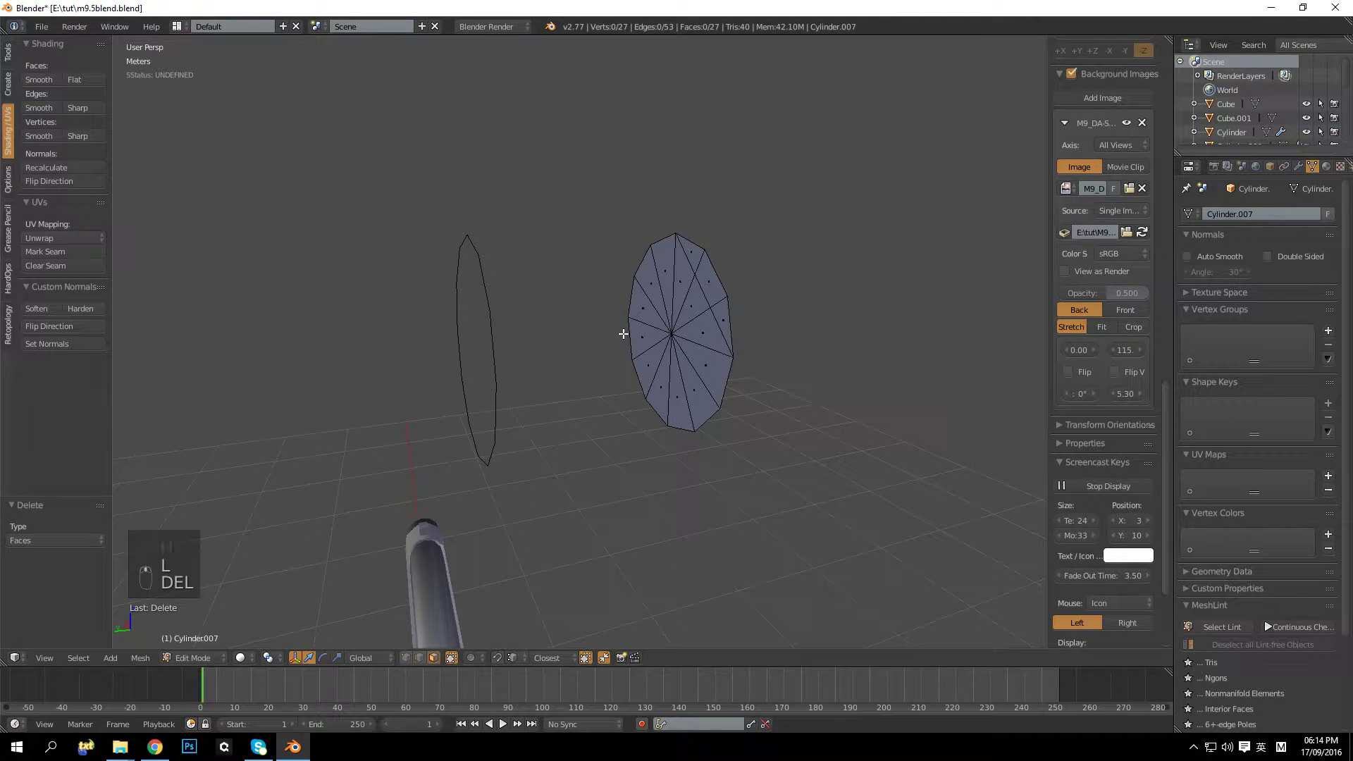
key("alt+h")
key("a")
Step: Add an edge loop around the cylinder's side wall close to the front cap and clear the selection
middle_click_drag(794, 323, 613, 326)
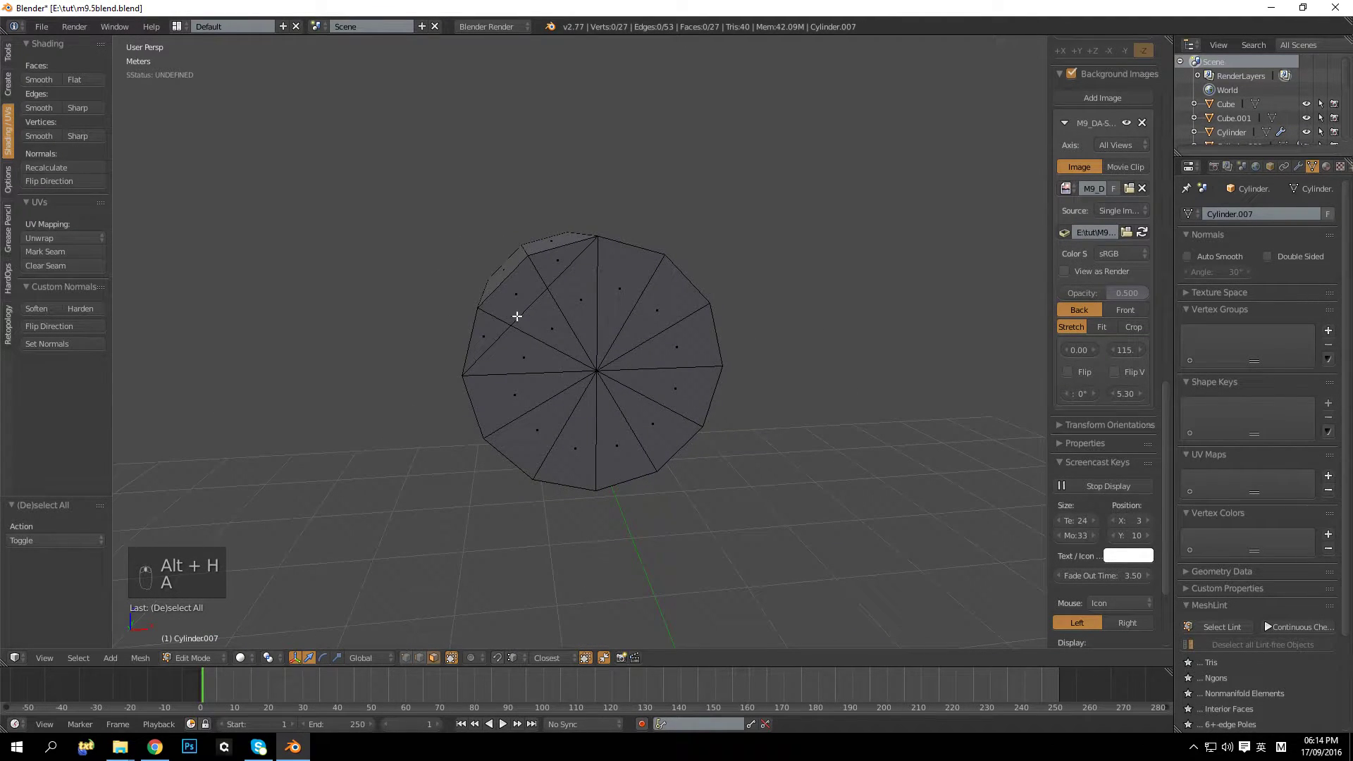
middle_click_drag(511, 317, 459, 326)
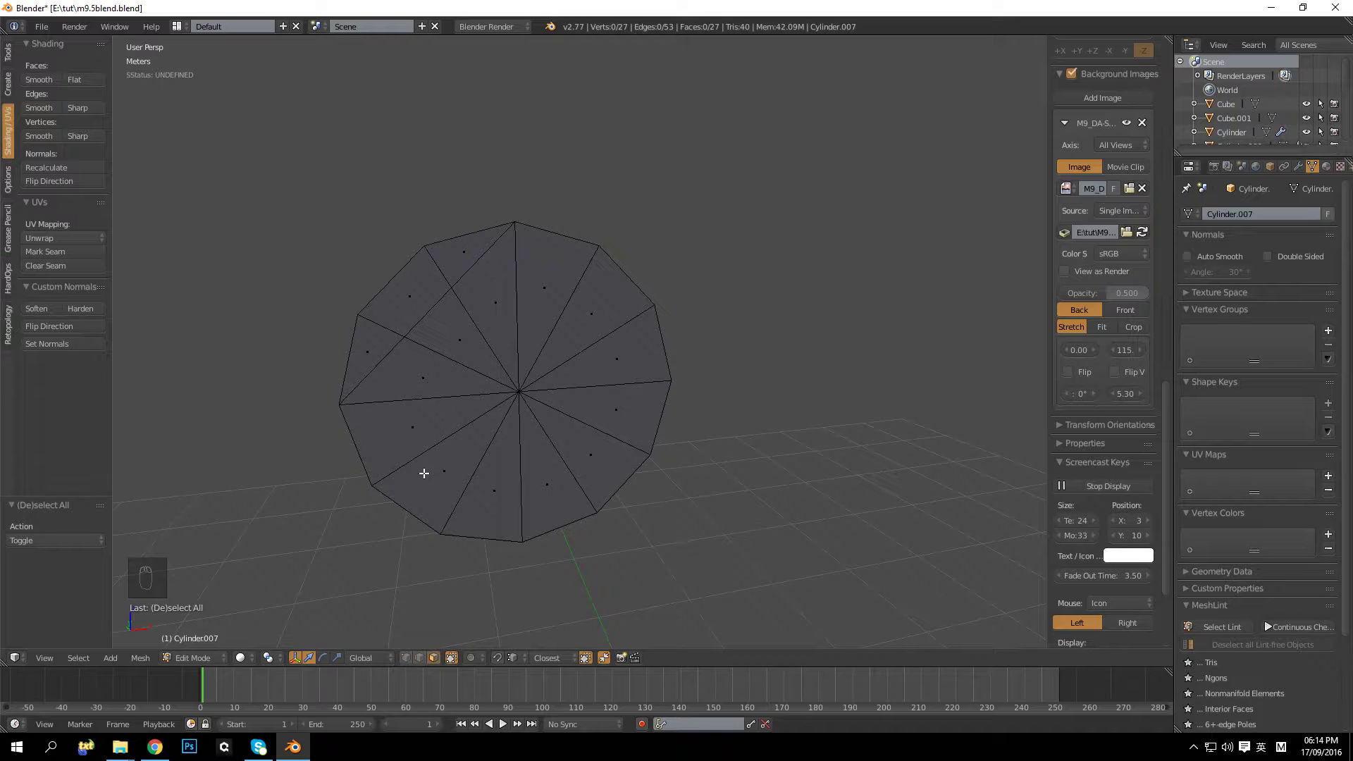
middle_click_drag(411, 448, 436, 382)
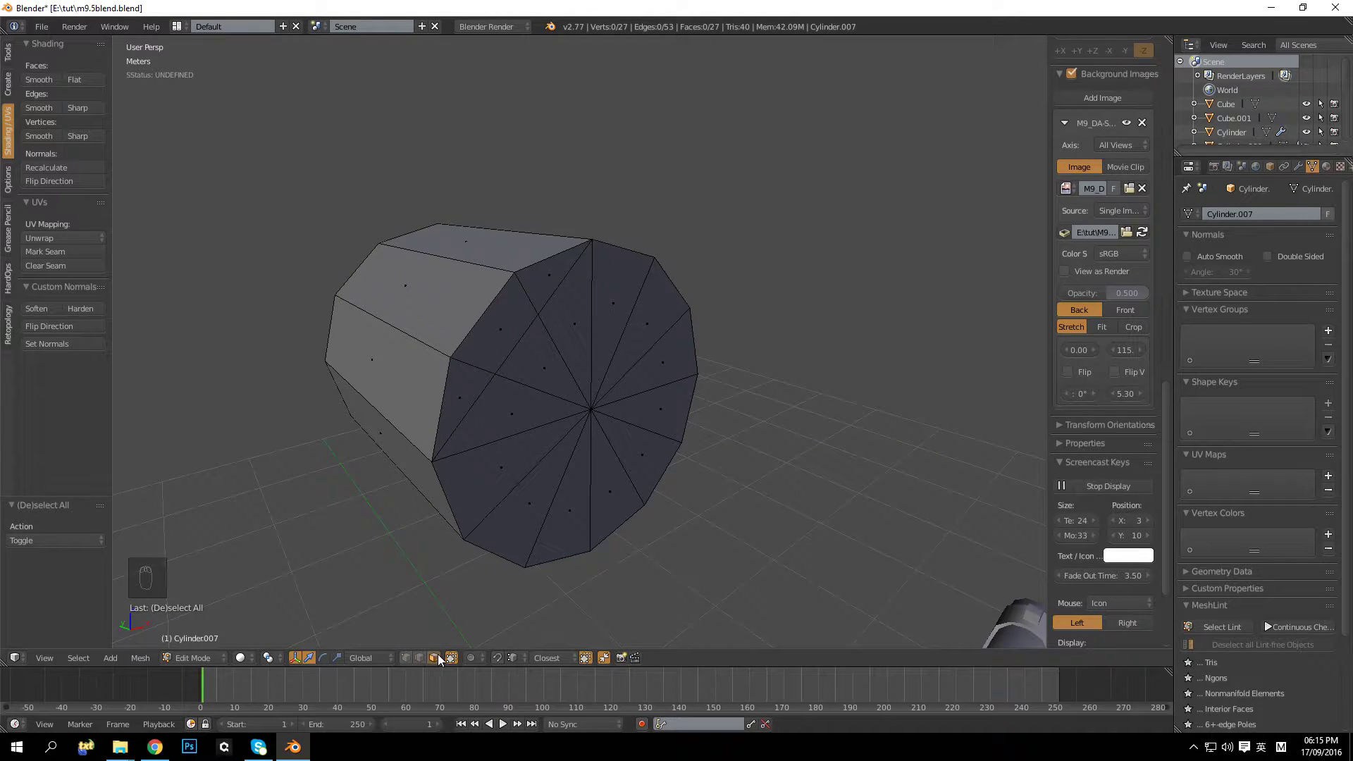
middle_click_drag(516, 267, 498, 293)
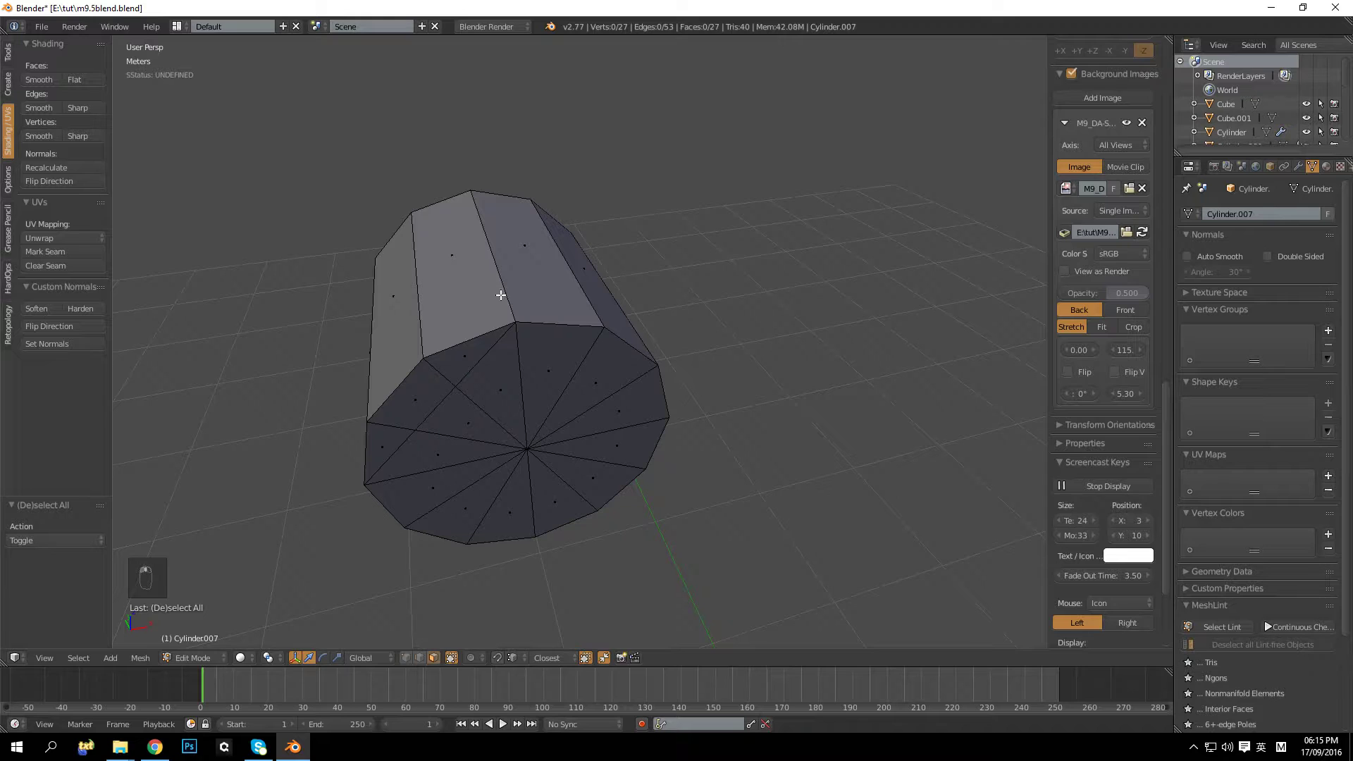
key("ctrl+r")
left_click(498, 294)
left_click(543, 336)
key("a")
middle_click_drag(519, 329, 537, 325)
right_click(529, 334)
key("a")
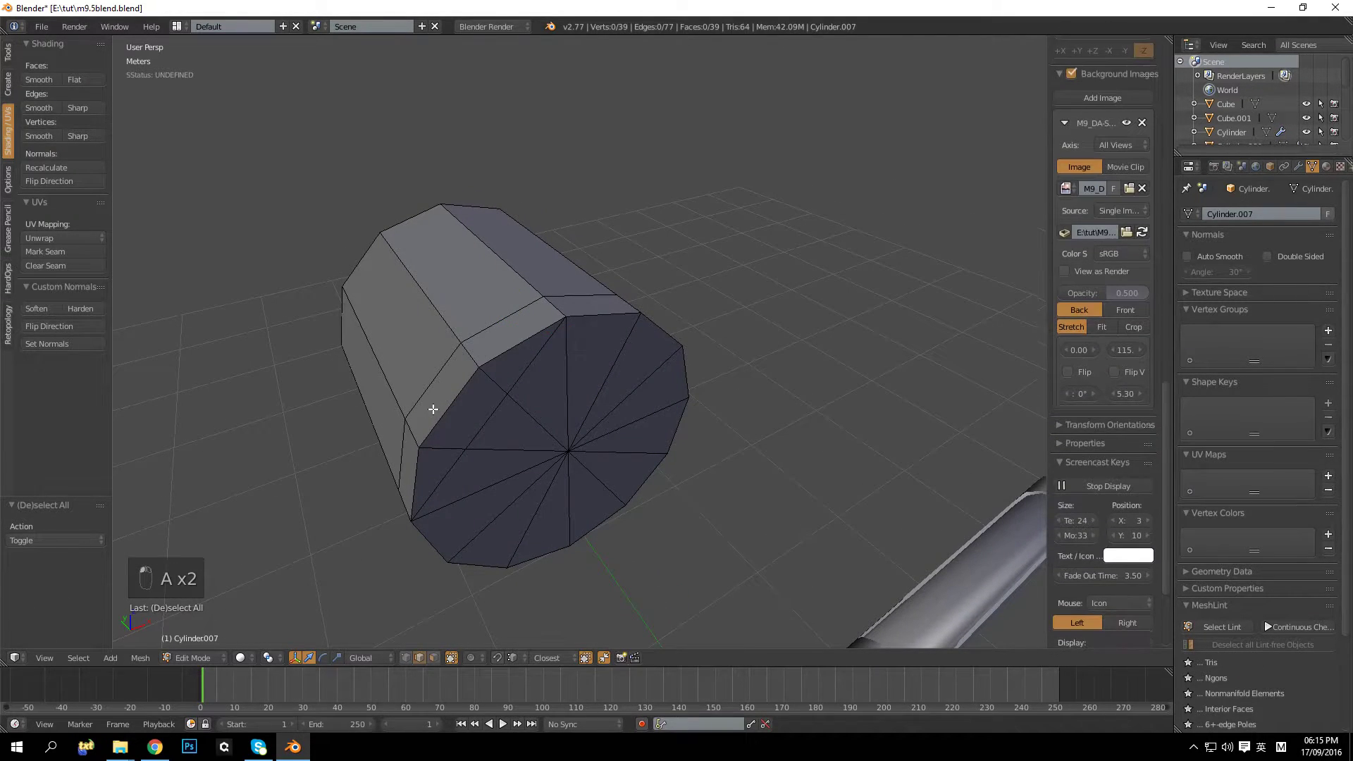
Step: Try deleting the three narrow rim faces and the adjoining cap faces outside the knife cut
left_click(434, 657)
right_click(525, 334)
right_click(480, 390, "shift")
right_click(467, 414, "shift")
right_click(427, 475, "shift")
right_click(413, 458, "shift")
right_click(430, 412, "shift")
key("Delete")
left_click(431, 412)
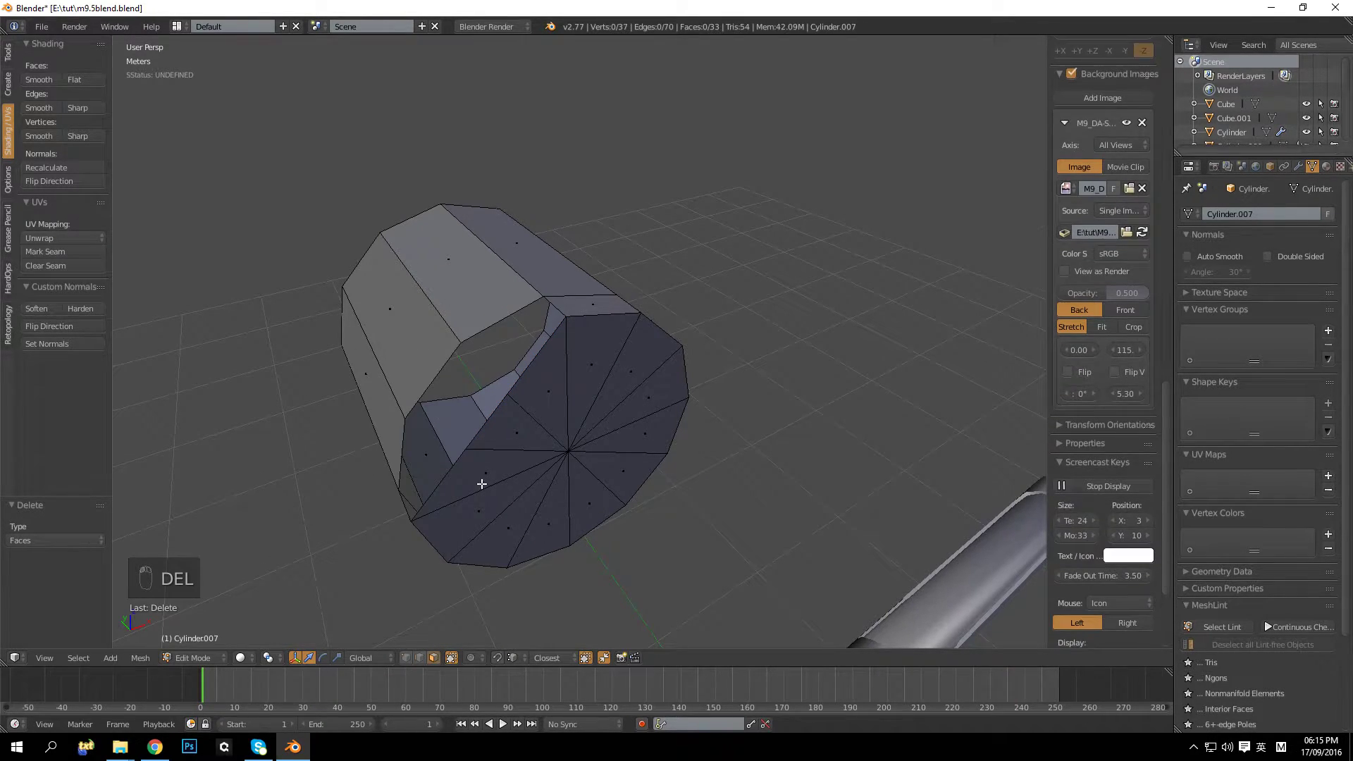
Step: Try to fill the opened corner with a new face between selected elements of its border
right_click(505, 323)
middle_click_drag(529, 357, 494, 337, "shift")
right_click(513, 321, "shift")
key("f")
Step: Undo the face fill and the corner face deletion, and clear the selection
key("ctrl+z")
key("a")
key("ctrl+z")
key("ctrl+z")
key("ctrl+z")
key("ctrl+z")
key("ctrl+z")
key("ctrl+z")
key("ctrl+z")
key("ctrl+z")
key("ctrl+z")
key("a")
Step: Select the three rim faces and the three small cap faces beyond the knife cut and delete them
middle_click_drag(491, 339, 490, 326)
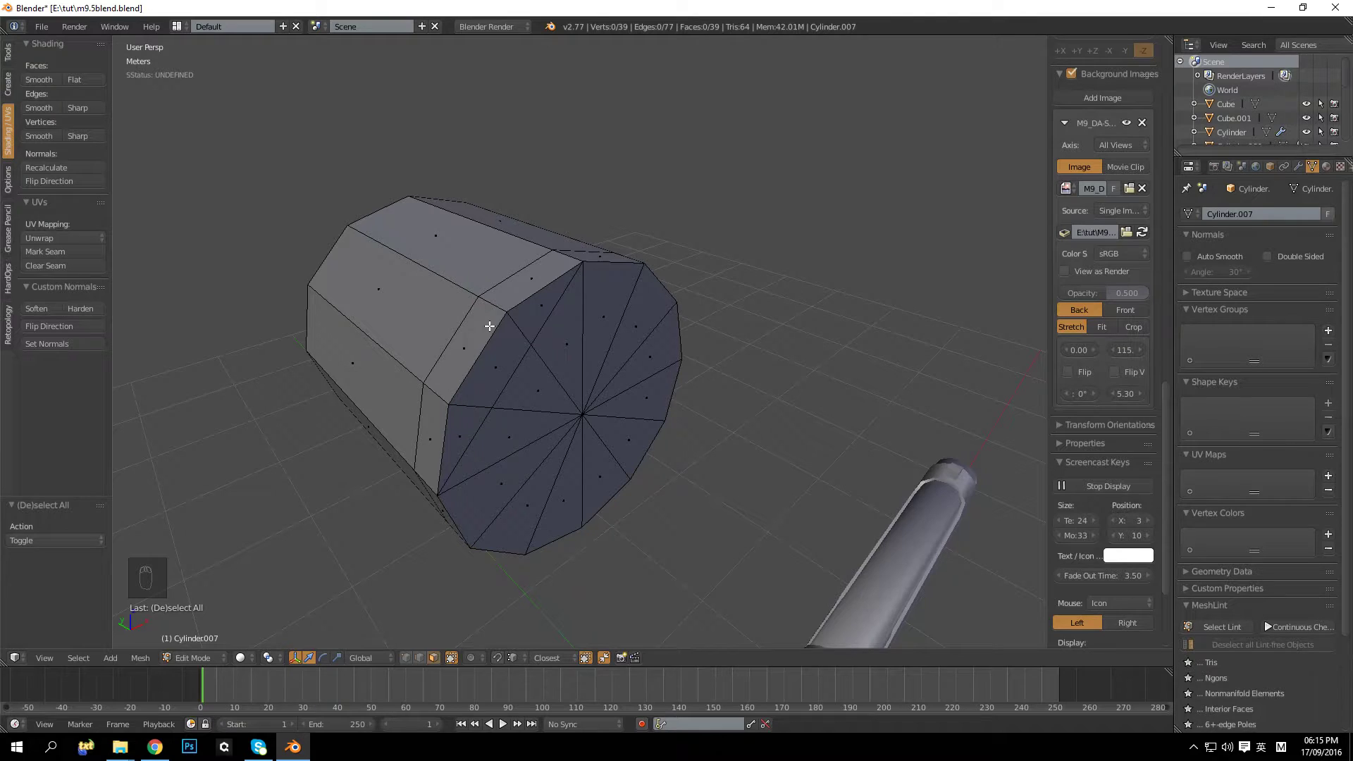
right_click(454, 395)
right_click(427, 449, "ctrl")
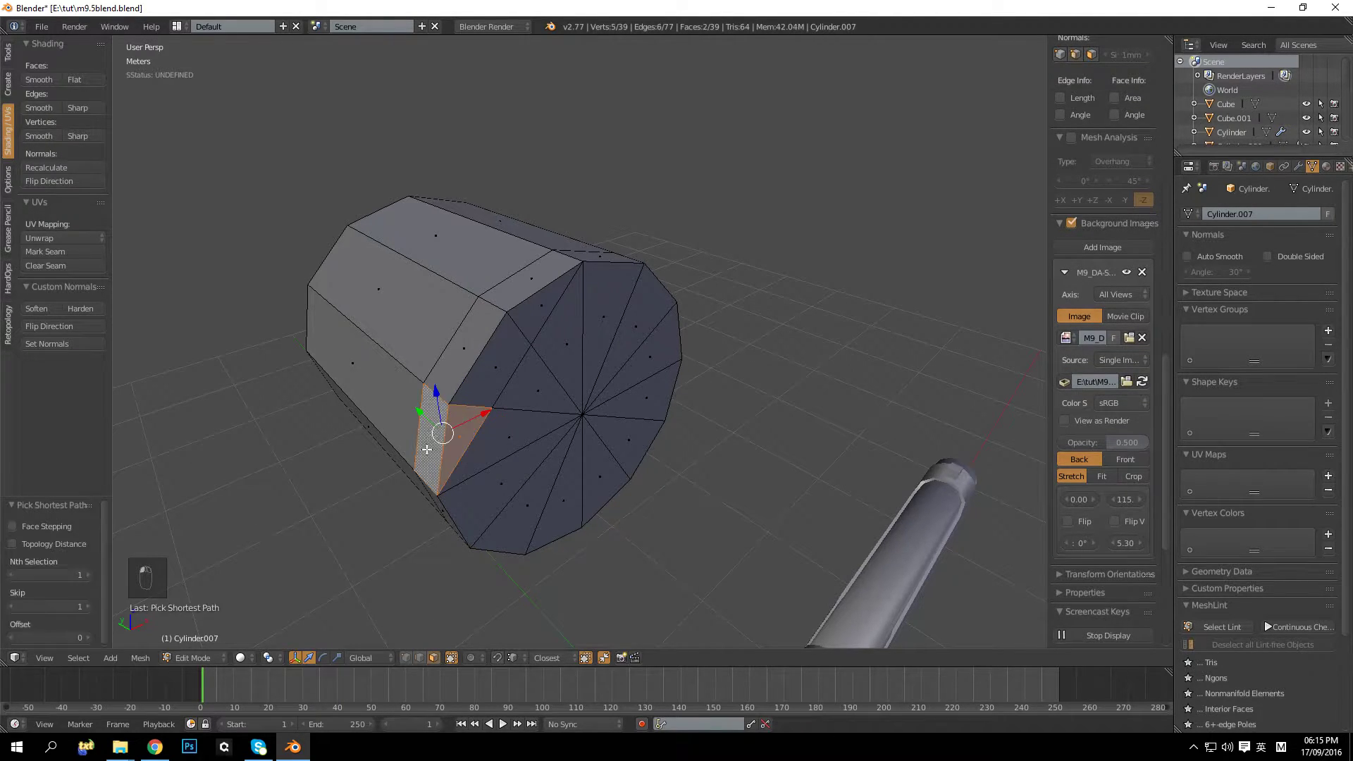
right_click(564, 265, "ctrl")
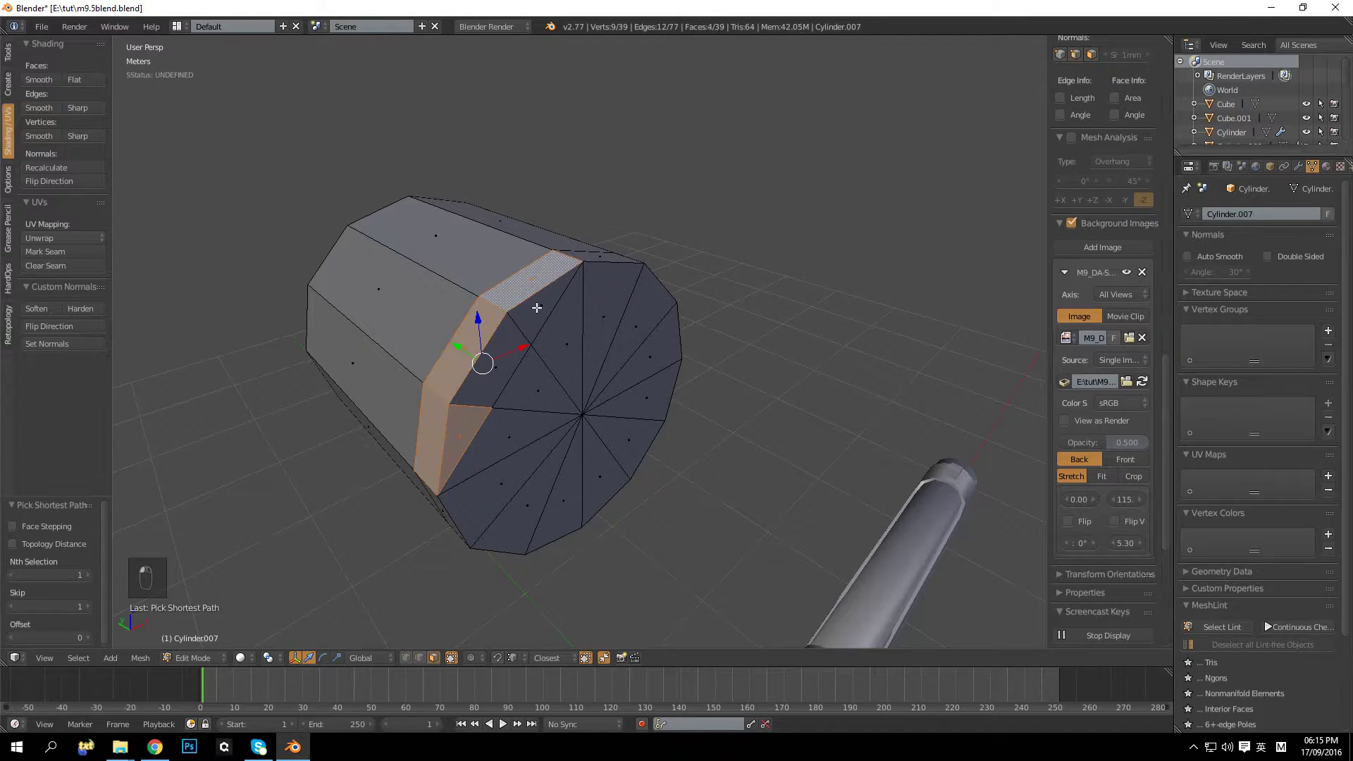
key("Delete")
left_click(493, 388)
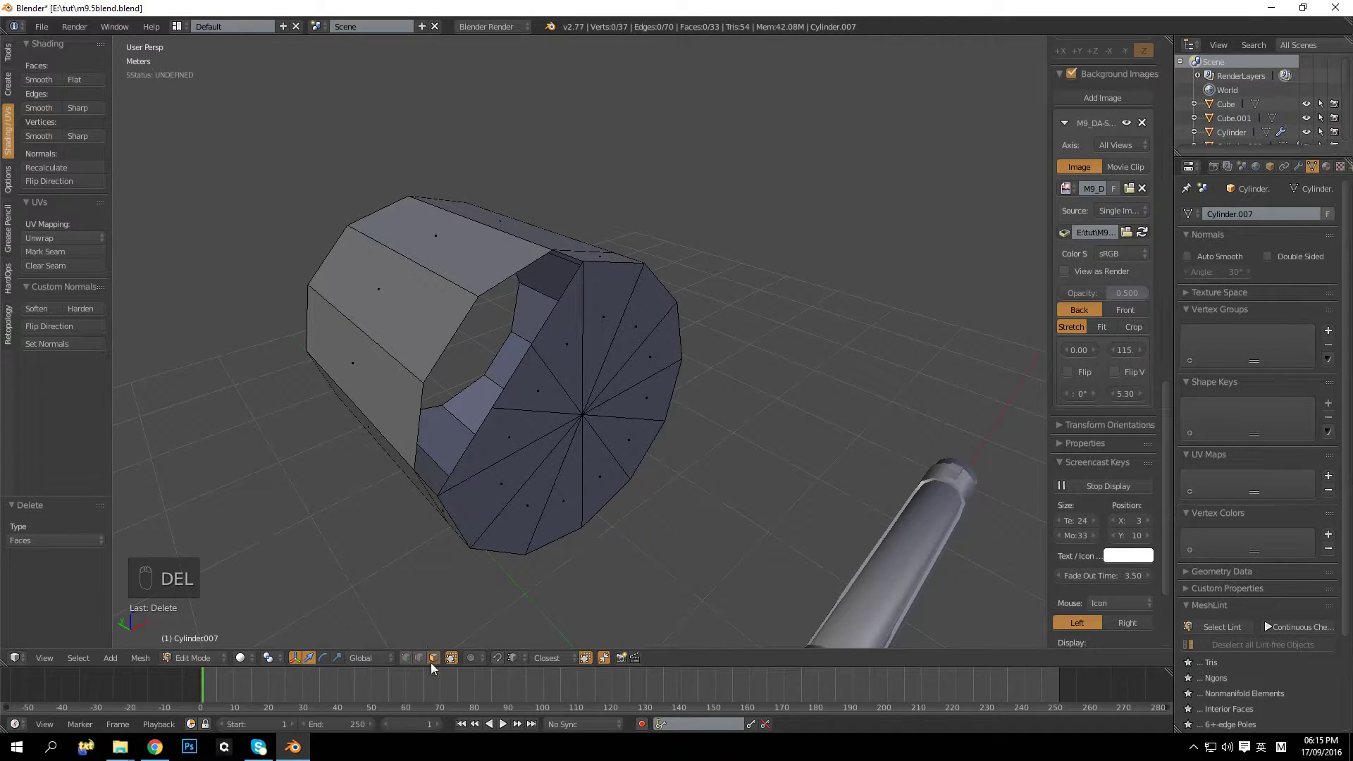
right_click(556, 309)
right_click(514, 281, "shift")
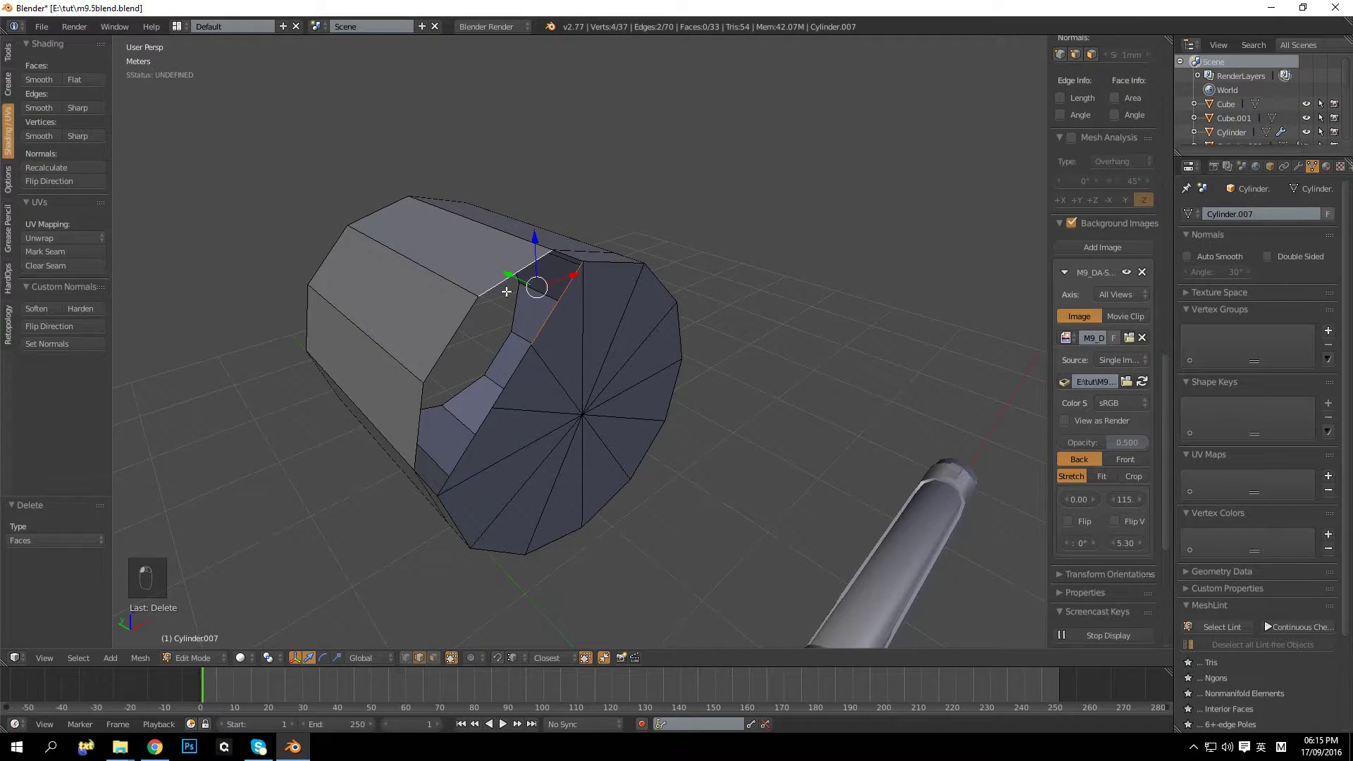
key("s")
left_click(509, 291)
key("ctrl+z")
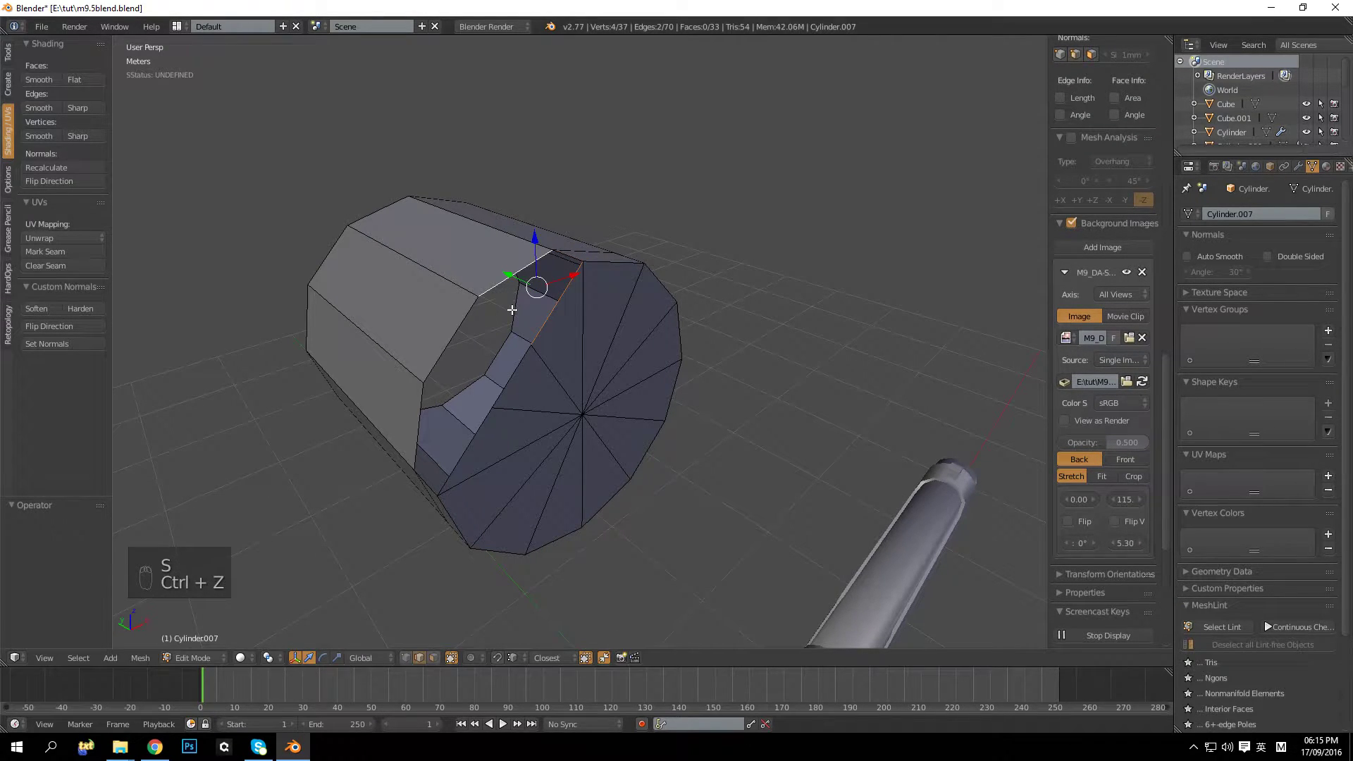
Step: Fill a face between the two opposite middle edges of the rim opening and add a centred loop cut across it
key("a")
right_click(515, 324)
right_click(538, 350, "shift")
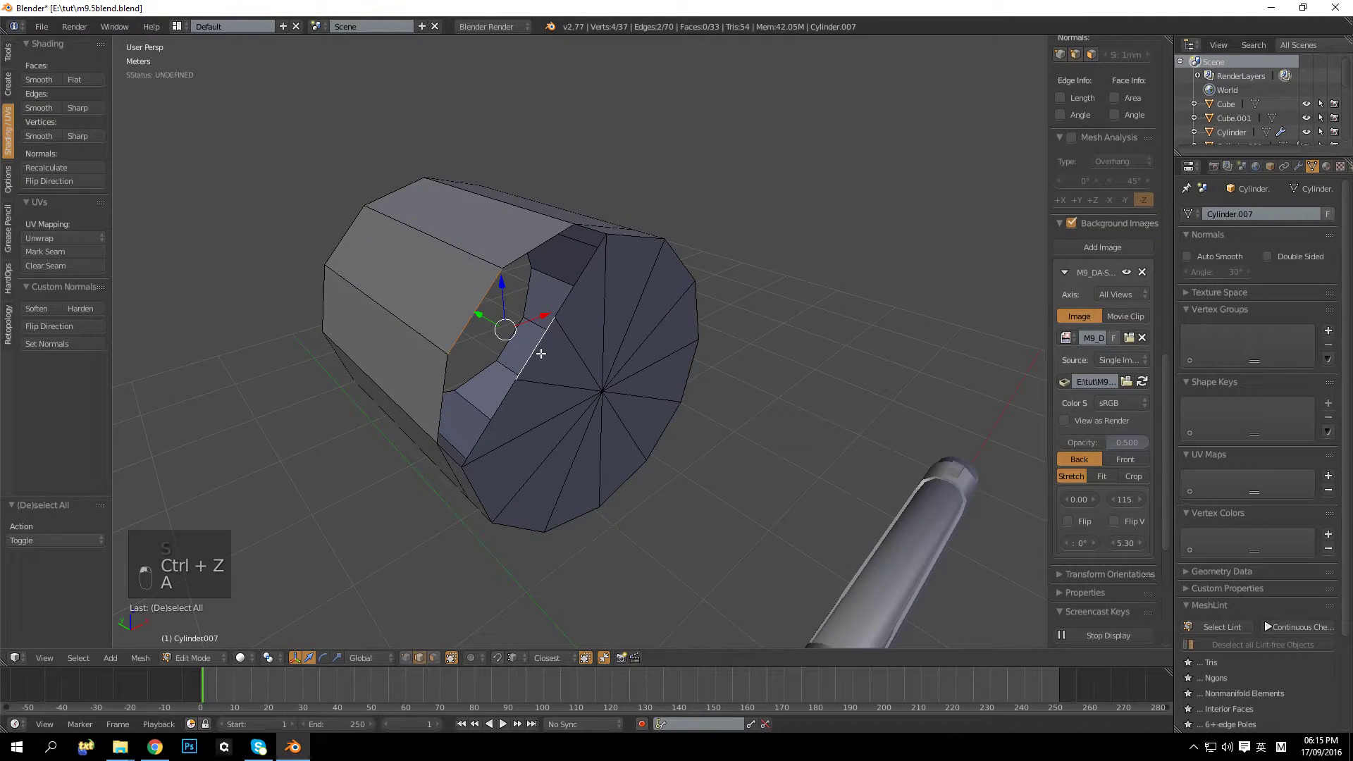
key("f")
middle_click_drag(539, 350, 537, 272)
key("a")
key("ctrl+r")
left_click(473, 316)
right_click(474, 315)
Step: Move the new face's middle edge about 9.76 mm along Y
key("a")
right_click(495, 309)
key("g")
key("y")
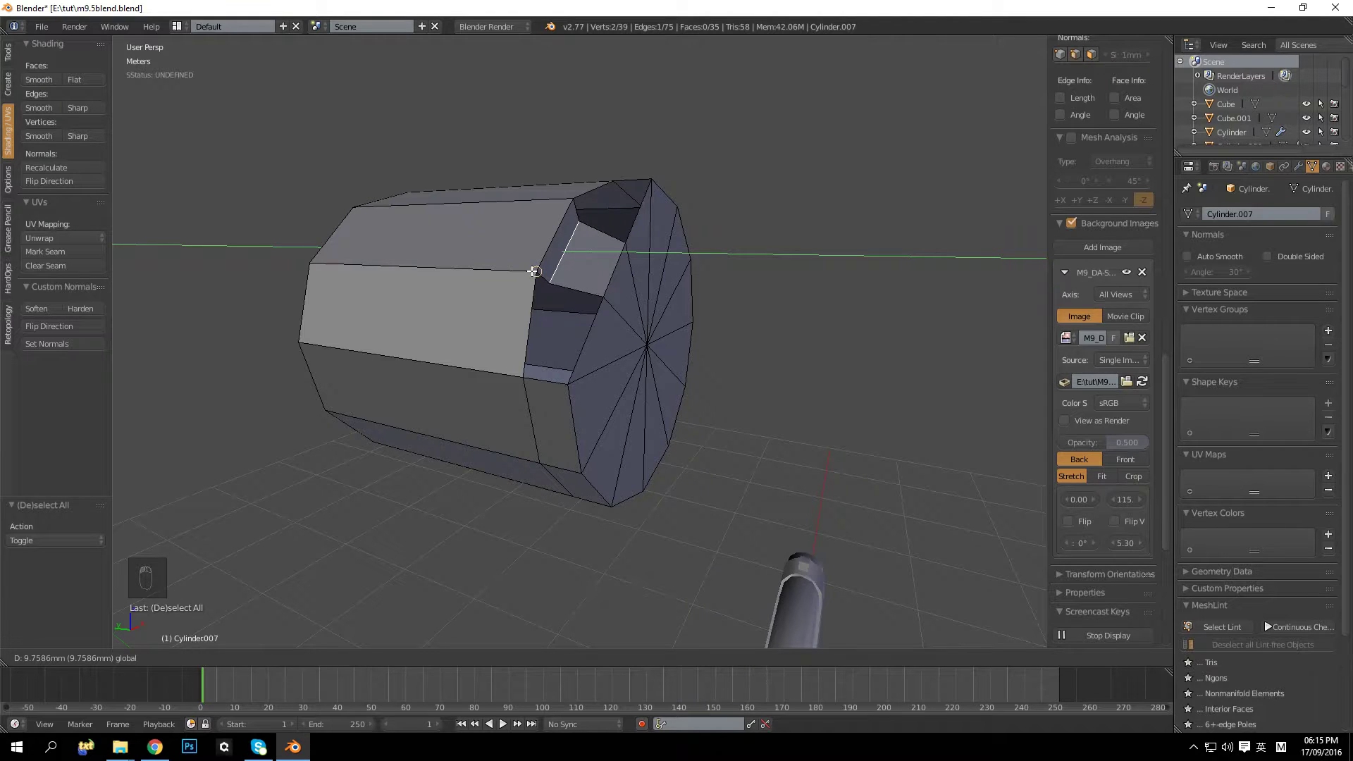
left_click(534, 272)
Step: Push the middle edge inward about 5.2 mm along X and lower it along Z to form a stepped recess
middle_click_drag(534, 272, 496, 327)
scroll(554, 335, "up", 3)
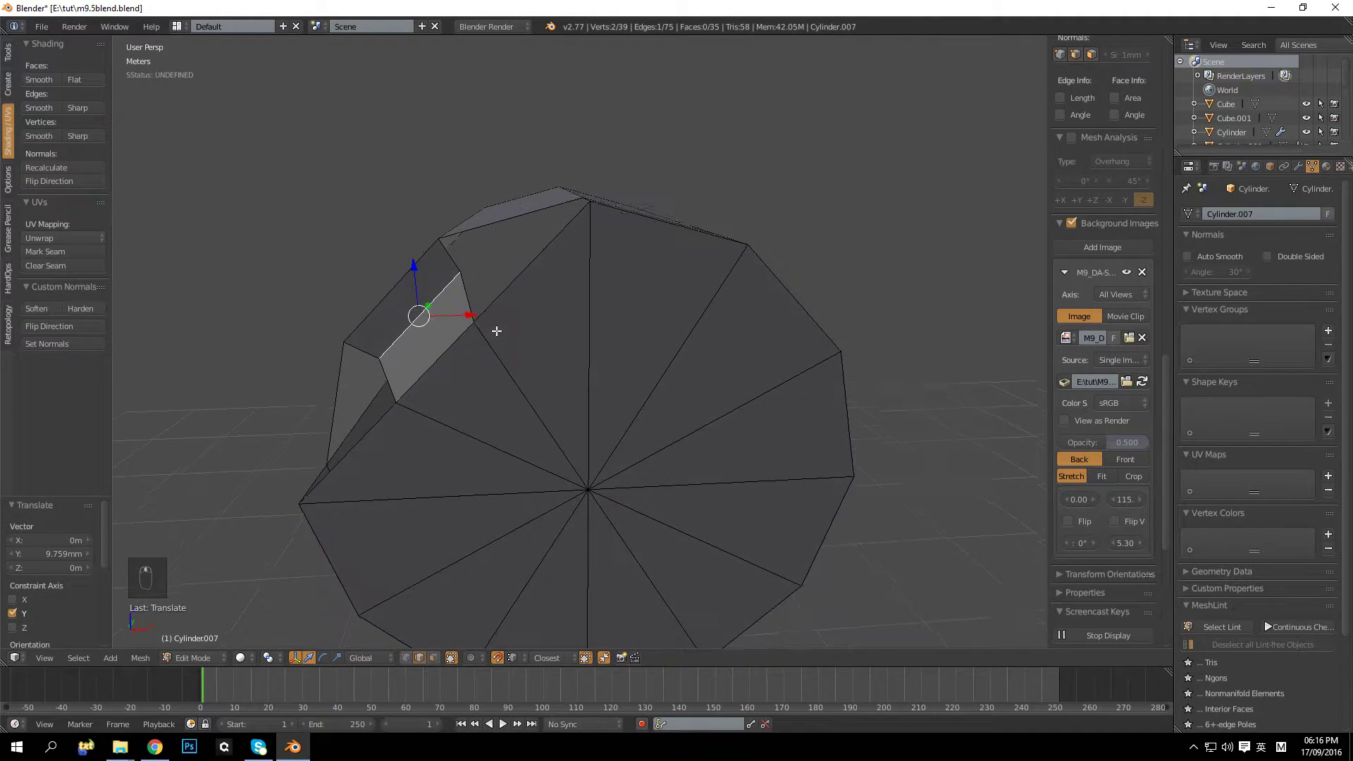
left_click_drag(461, 310, 480, 328)
middle_click_drag(480, 328, 502, 295)
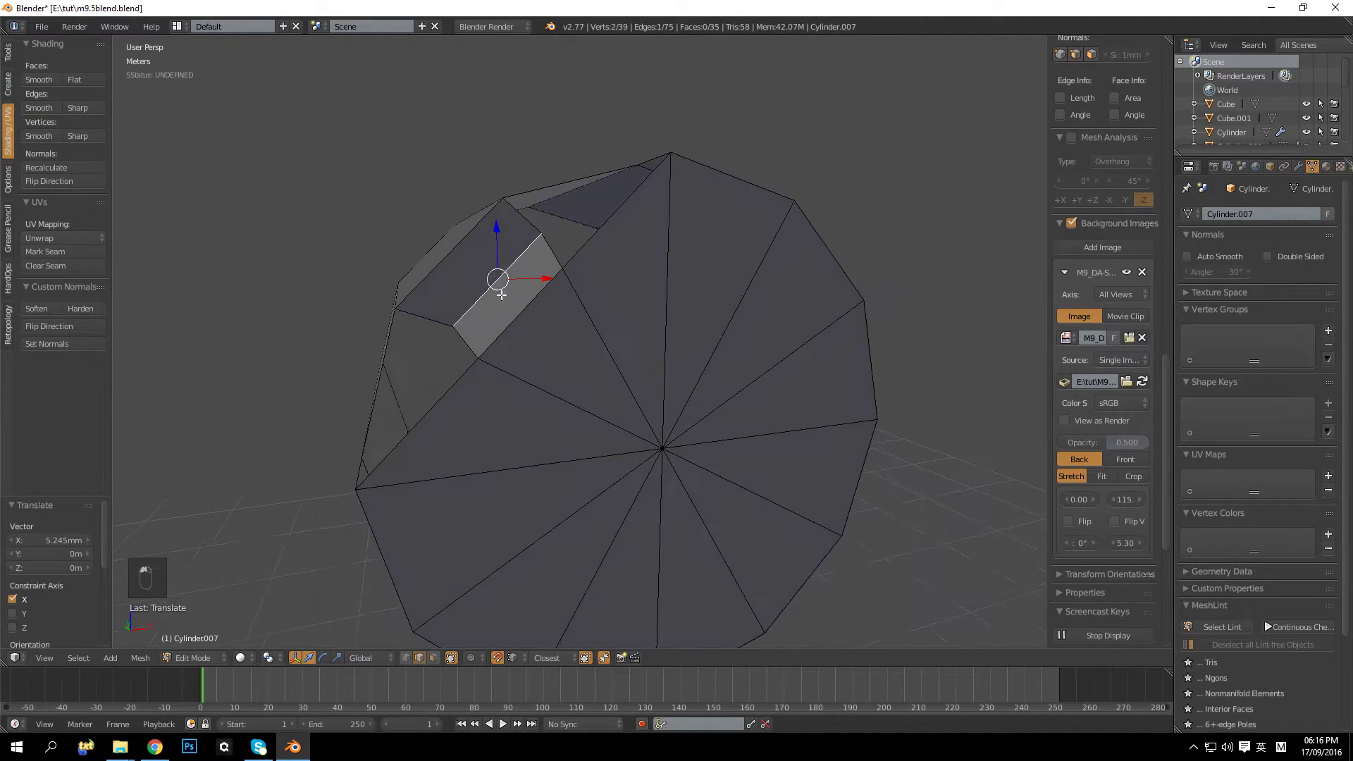
left_click_drag(498, 238, 472, 351)
middle_click_drag(472, 351, 491, 426)
key("a")
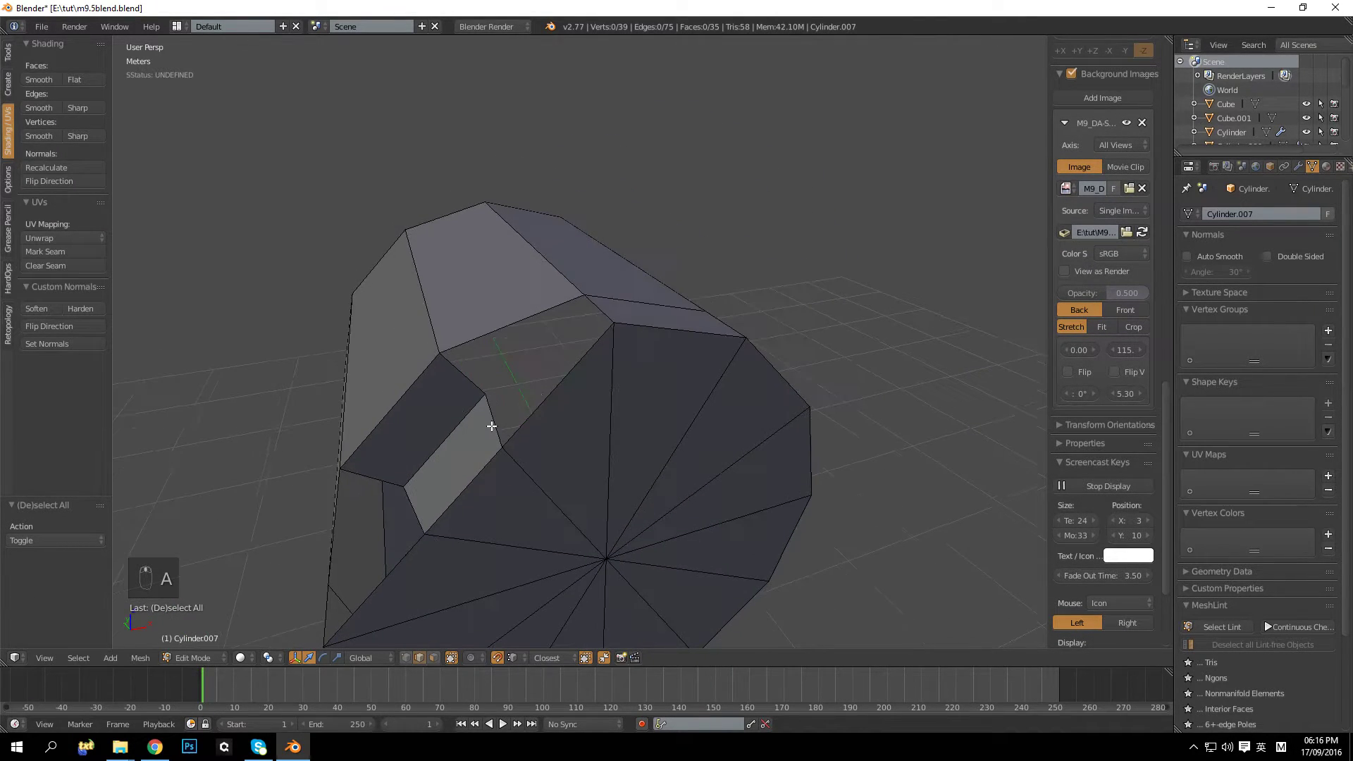
Step: Extrude the two short edges at the recess's upper end toward the open upper corner
right_click(462, 380)
key("a")
right_click(464, 380)
right_click(488, 405, "shift")
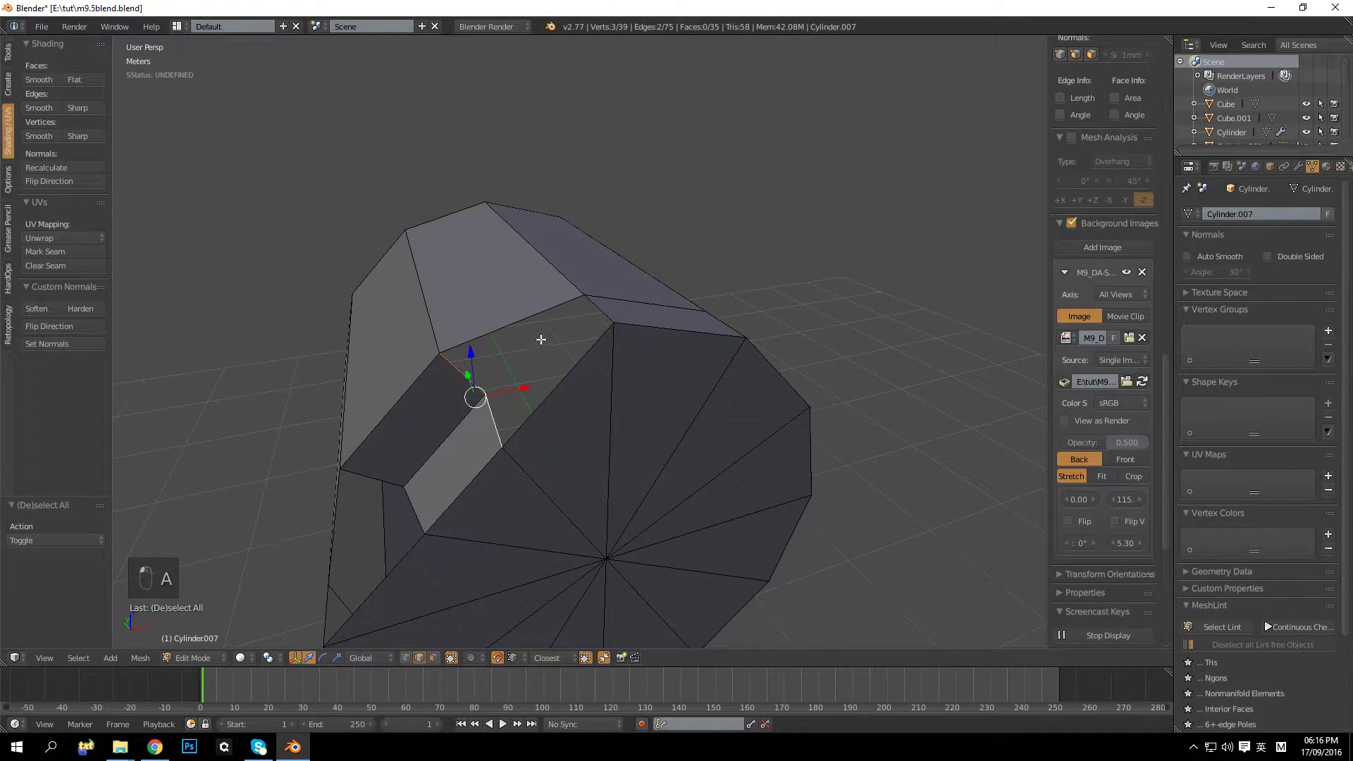
key("e")
right_click(592, 307)
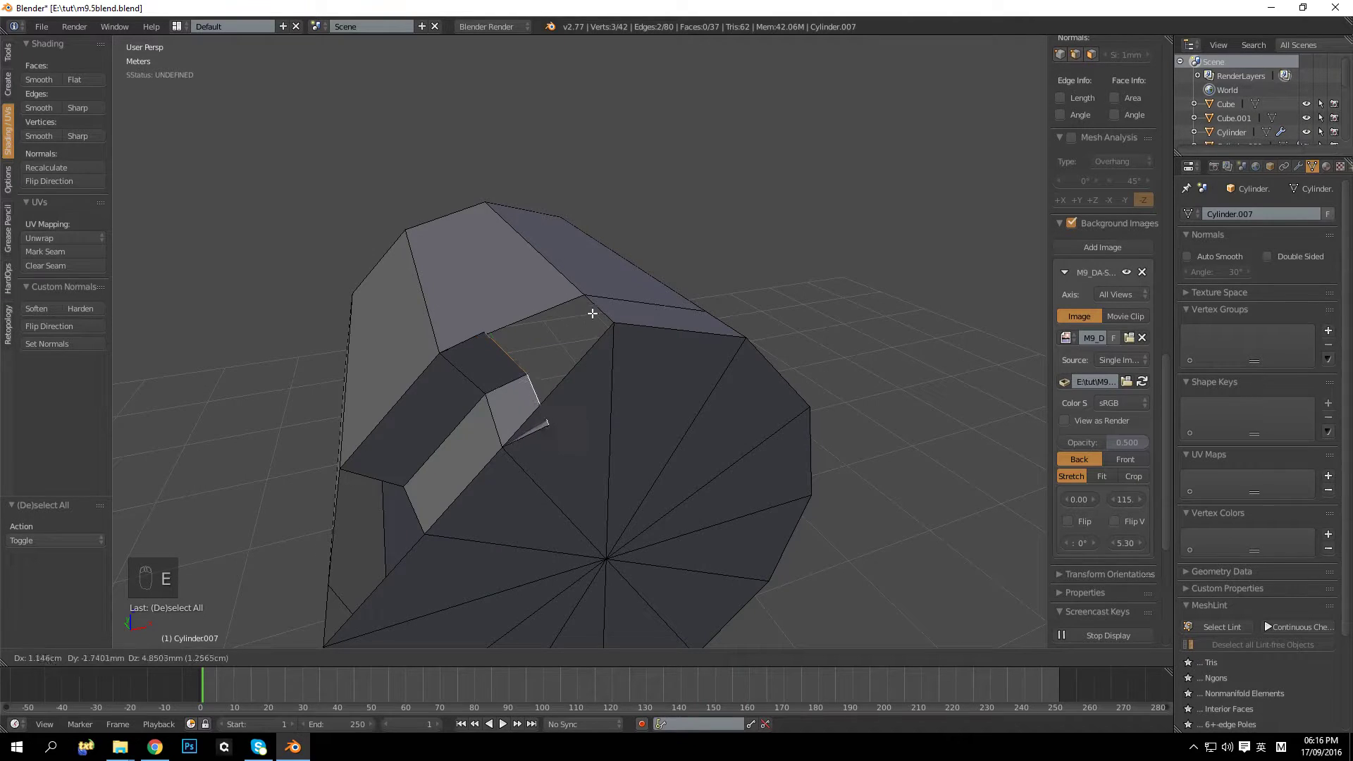
key("a")
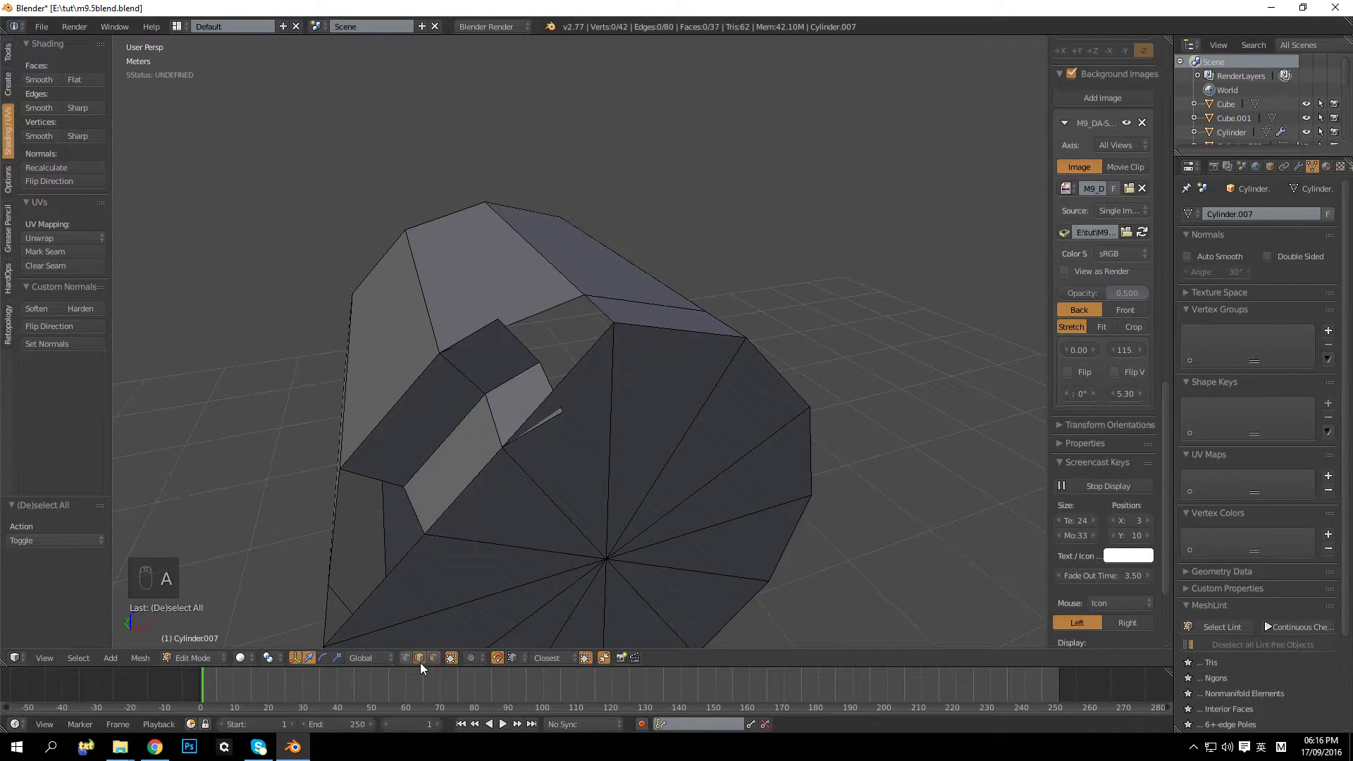
Step: Snap the extruded strip's two outer vertices onto the neighbouring rim and cap corner vertices
right_click(499, 322)
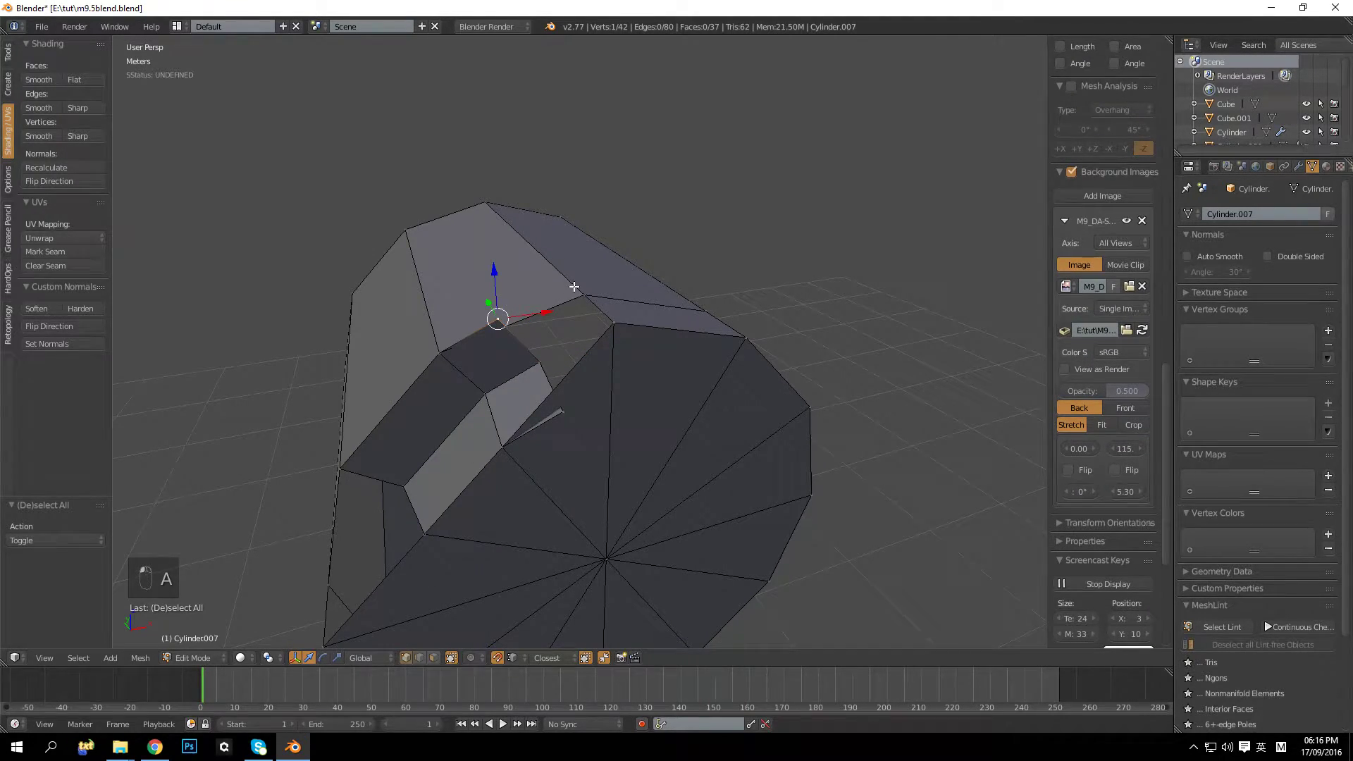
key("g")
left_click(583, 302)
right_click(554, 415)
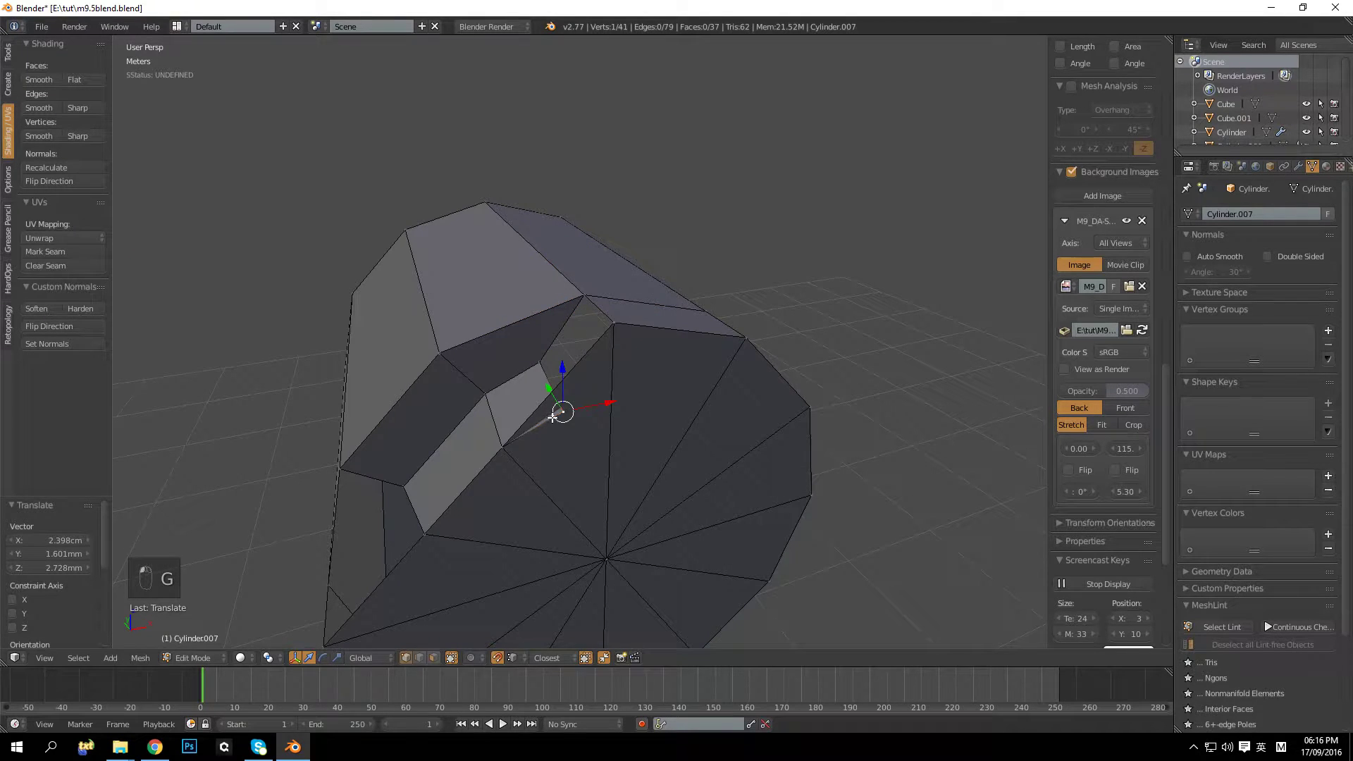
key("g")
left_click(617, 317)
middle_click_drag(617, 318, 549, 399)
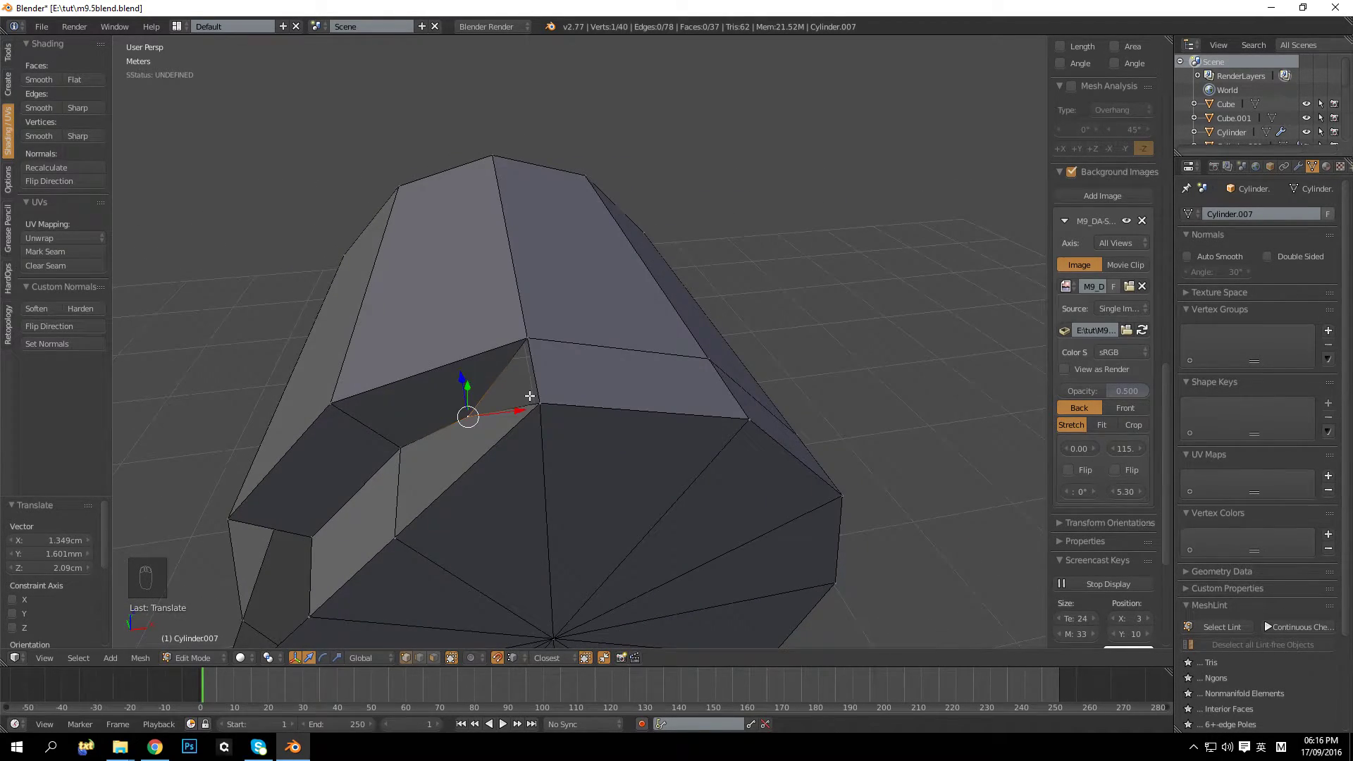
Step: Reposition the strip's remaining middle vertex along Y and X onto the rim edge to close the recess's upper end
left_click_drag(518, 413, 542, 405)
middle_click_drag(542, 405, 566, 369)
mouse_move(594, 330)
left_mouse_down()
mouse_move(595, 303)
mouse_move(597, 319)
left_mouse_up()
key("ctrl+z")
middle_click_drag(547, 356, 596, 355)
left_click_drag(667, 338, 695, 286)
middle_click_drag(695, 287, 652, 345)
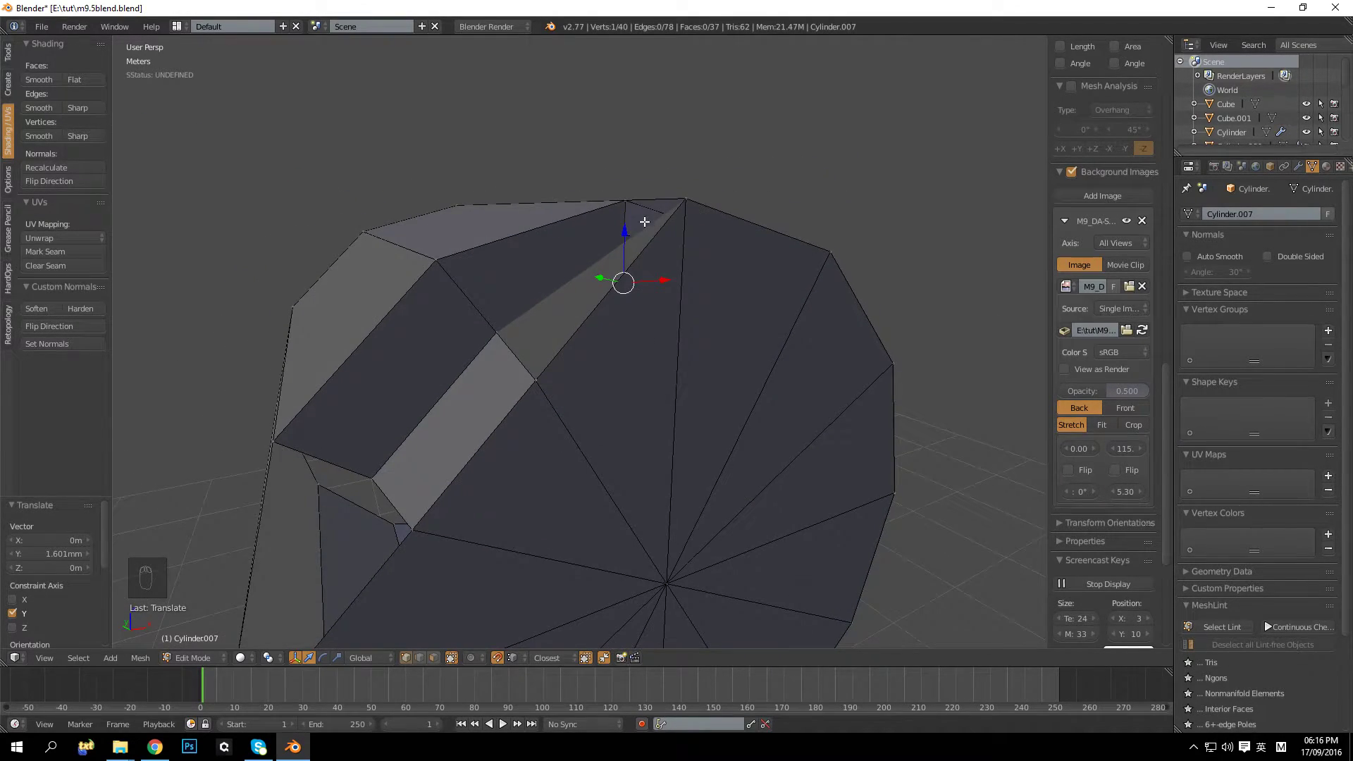
middle_click_drag(645, 222, 620, 280)
left_click_drag(594, 353, 637, 377)
middle_click_drag(637, 377, 565, 380)
key("a")
middle_click_drag(509, 270, 541, 293)
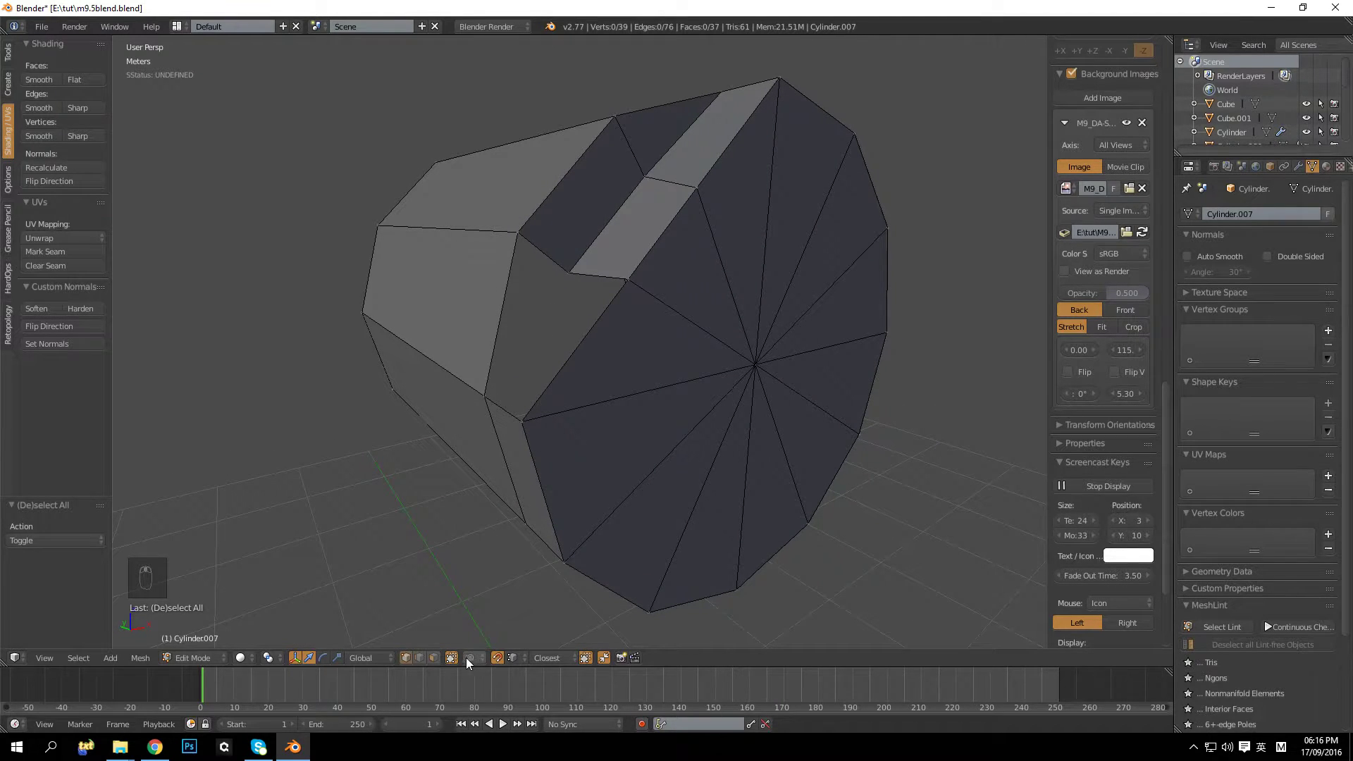
Step: Close the recess's lower end by filling a four-sided face and the triangular gap beside it
right_click(601, 302)
right_click(513, 410, "shift")
key("f")
right_click(494, 300)
right_click(543, 336, "shift")
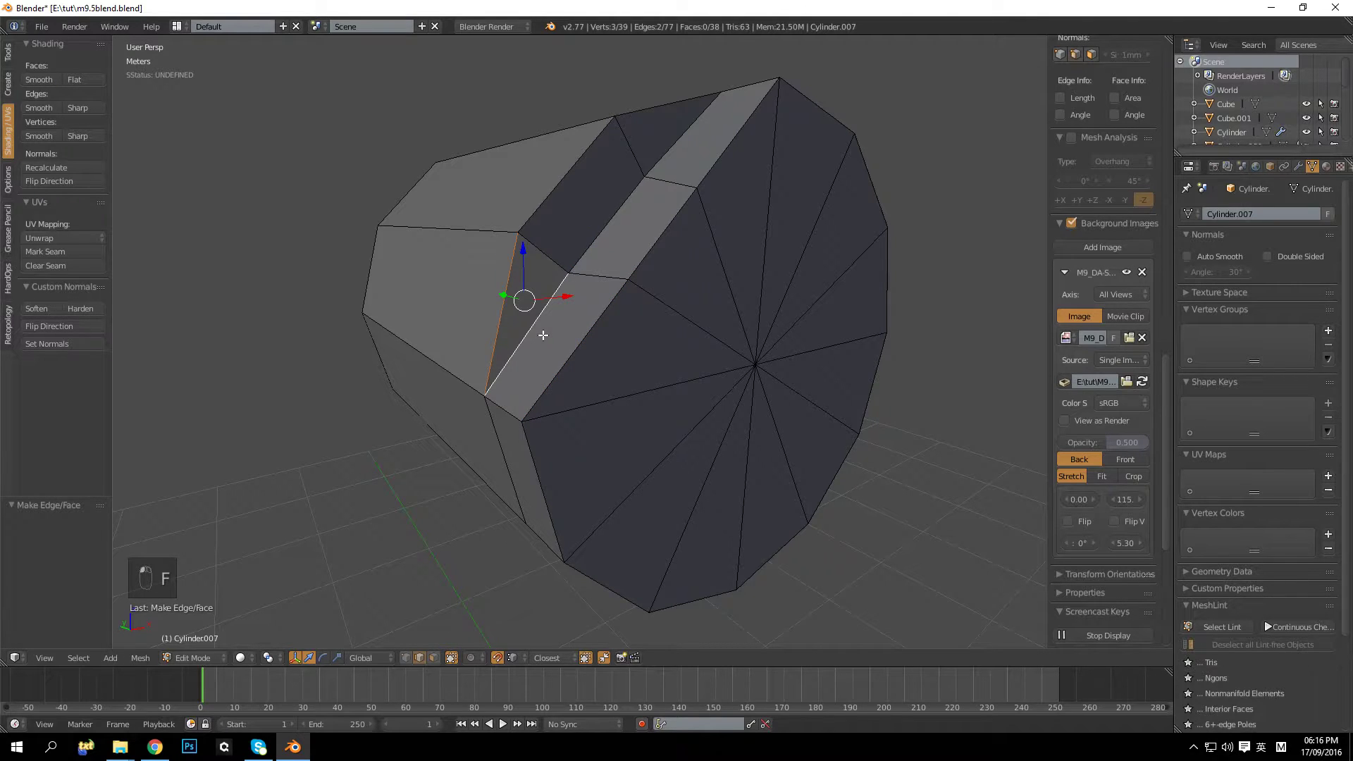
key("f")
key("a")
Step: Apply smooth shading to the whole cylinder mesh and enable Auto Smooth
scroll(613, 340, "down", 5)
key("Tab")
middle_click_drag(613, 339, 502, 374)
key("Tab")
key("a")
key("a")
key("a")
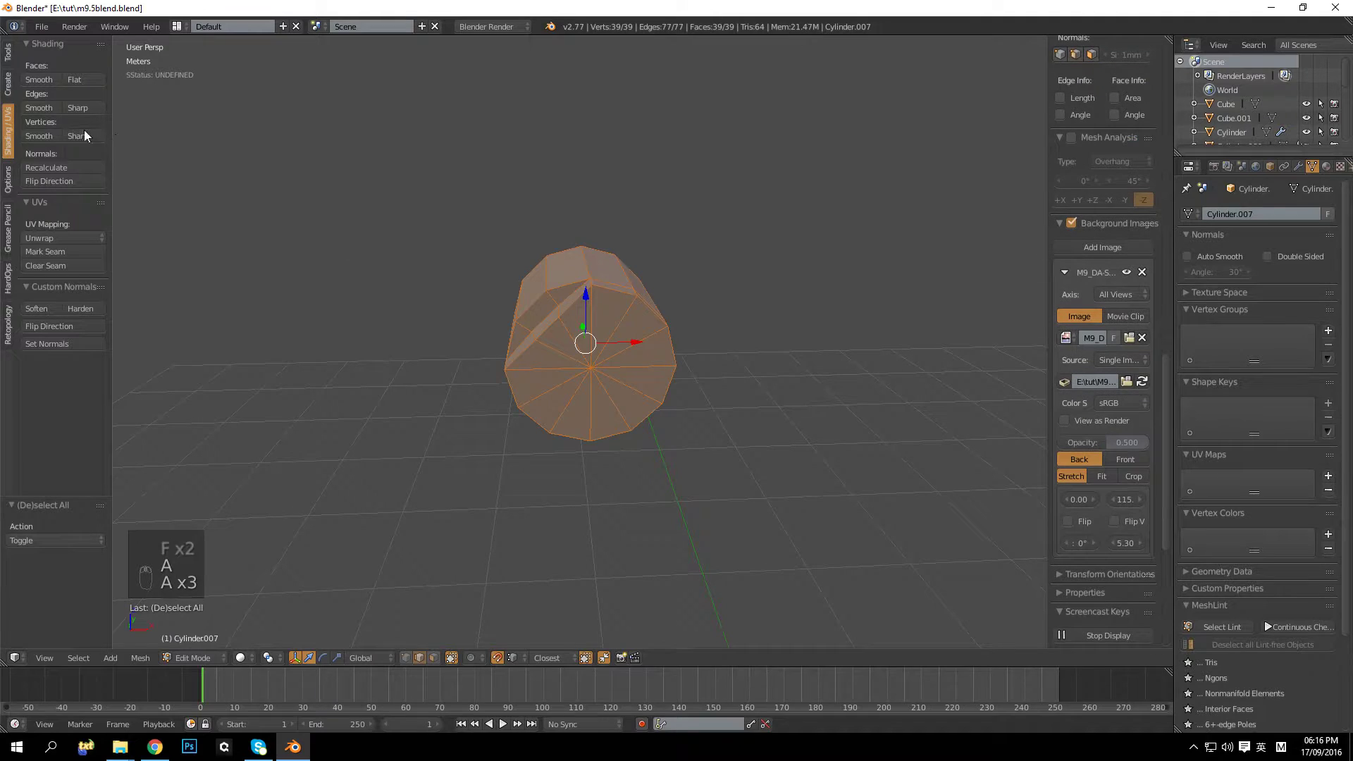
left_click(56, 82)
key("Tab")
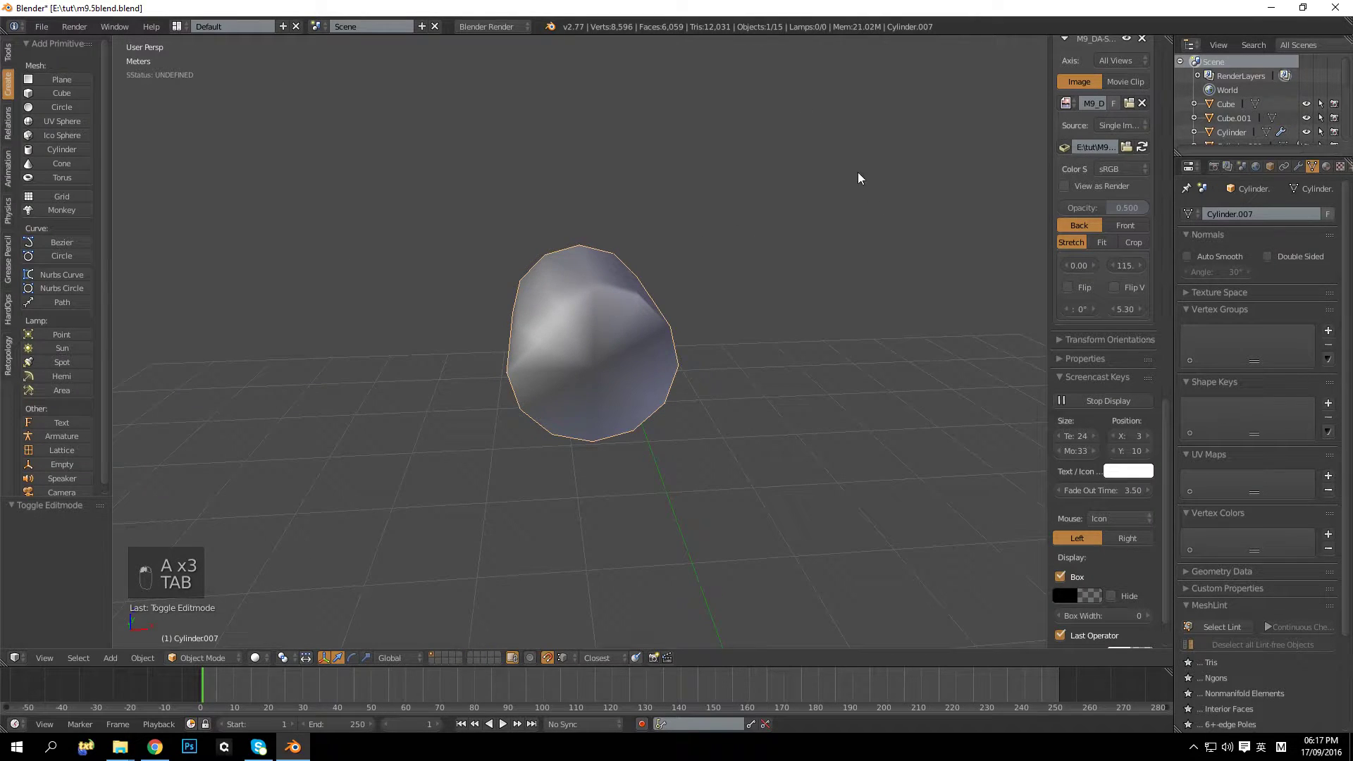
left_click(1242, 255)
key("Tab")
key("Tab")
Step: Examine the smoothed cylinder and compare its outline with the reference photo in front wireframe view
middle_click_drag(616, 387, 586, 297)
scroll(626, 322, "up", 3)
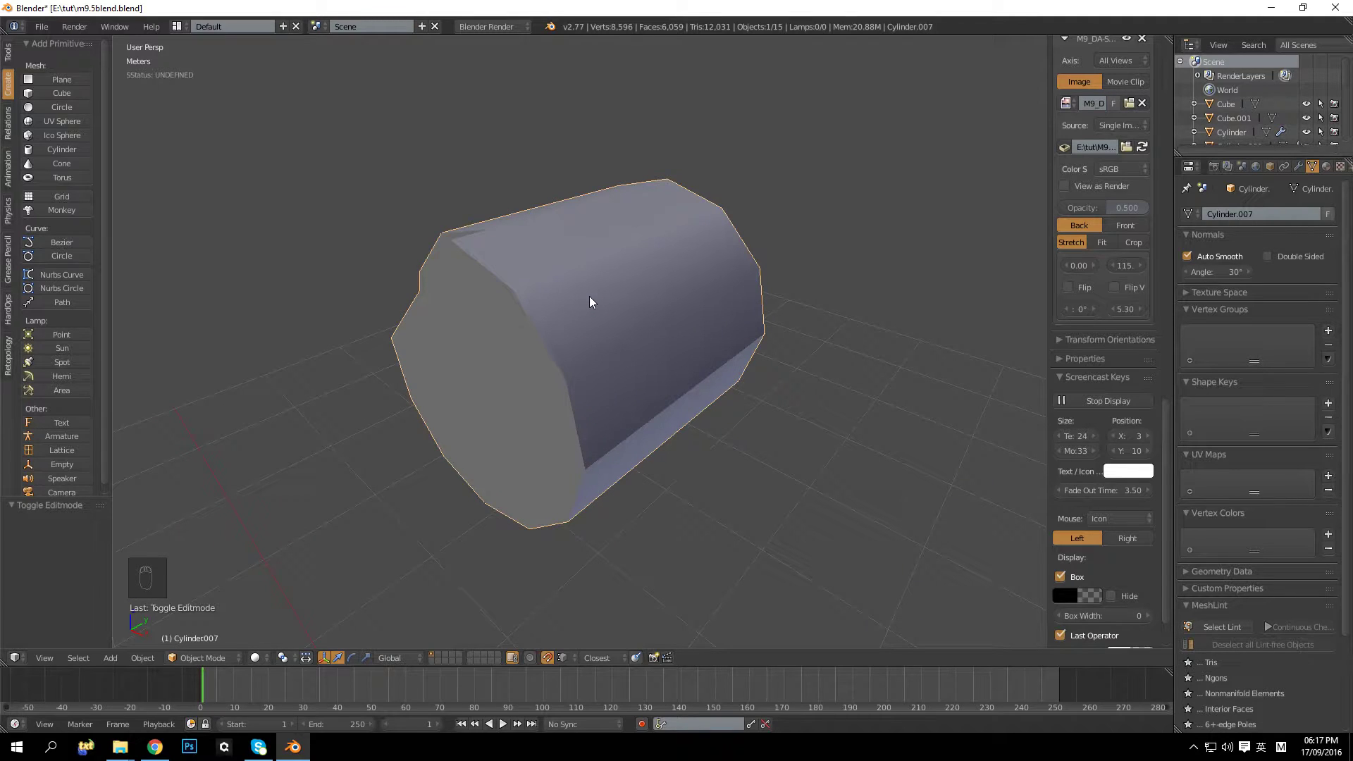
key("KP_1")
key("KP_5")
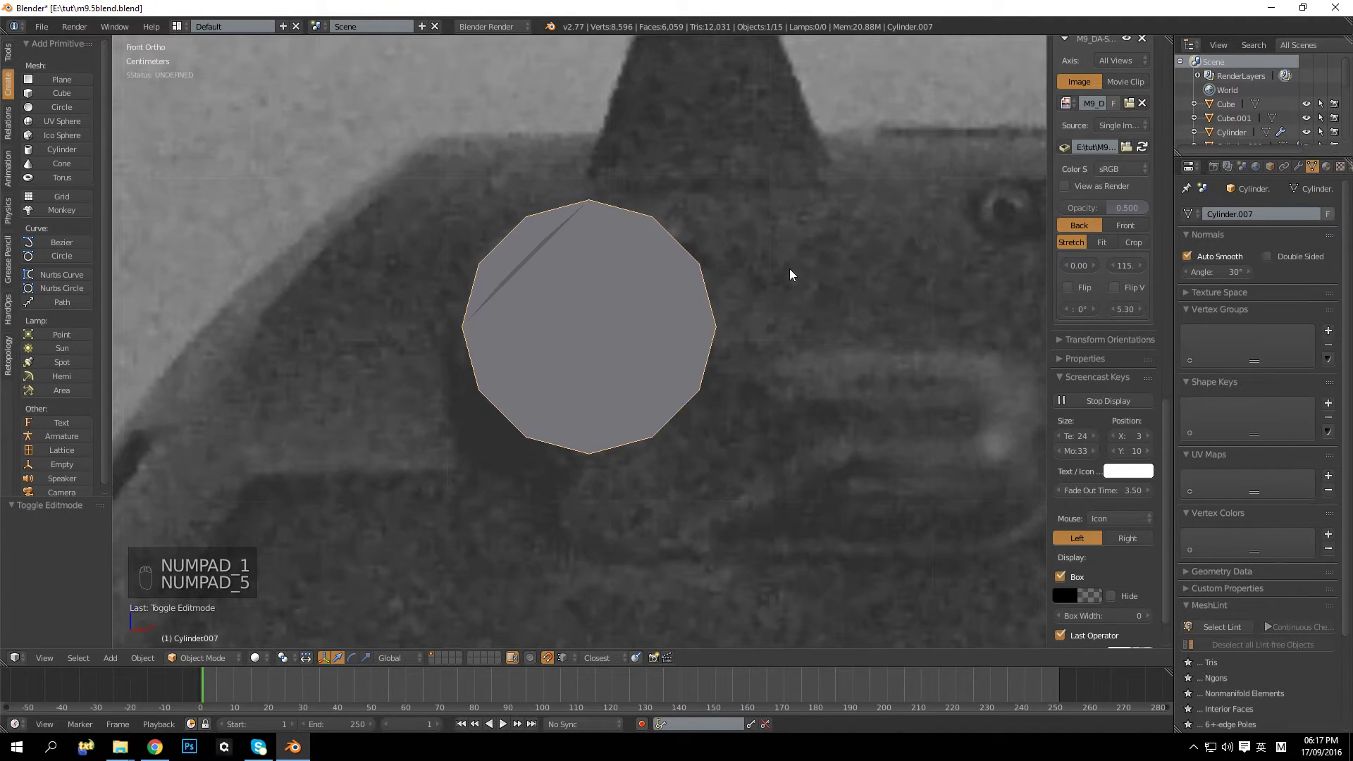
key("z")
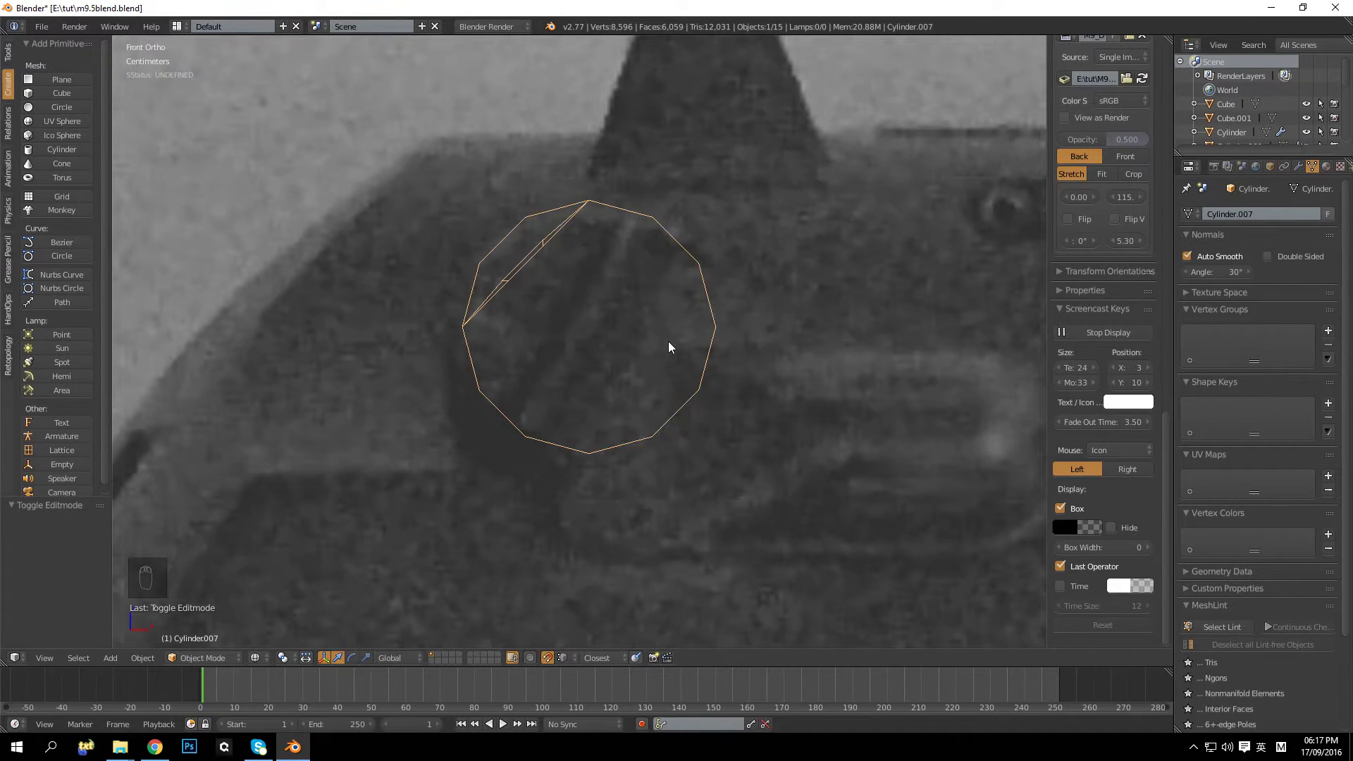
key("KP_5")
key("z")
middle_click_drag(668, 341, 607, 400)
Step: Select the narrow and long rim faces in four adjacent columns on the cylinder's lower side, opposite the notch
key("Tab")
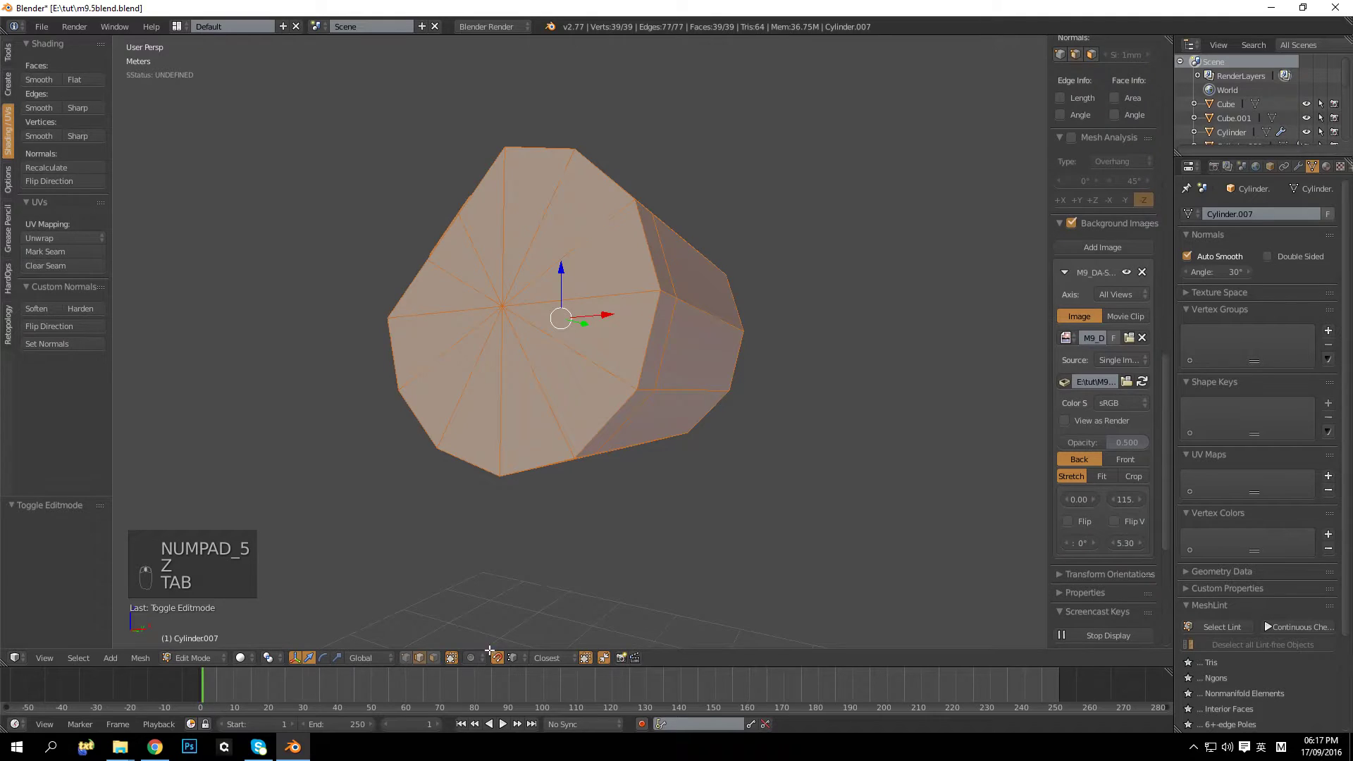
left_click(435, 658)
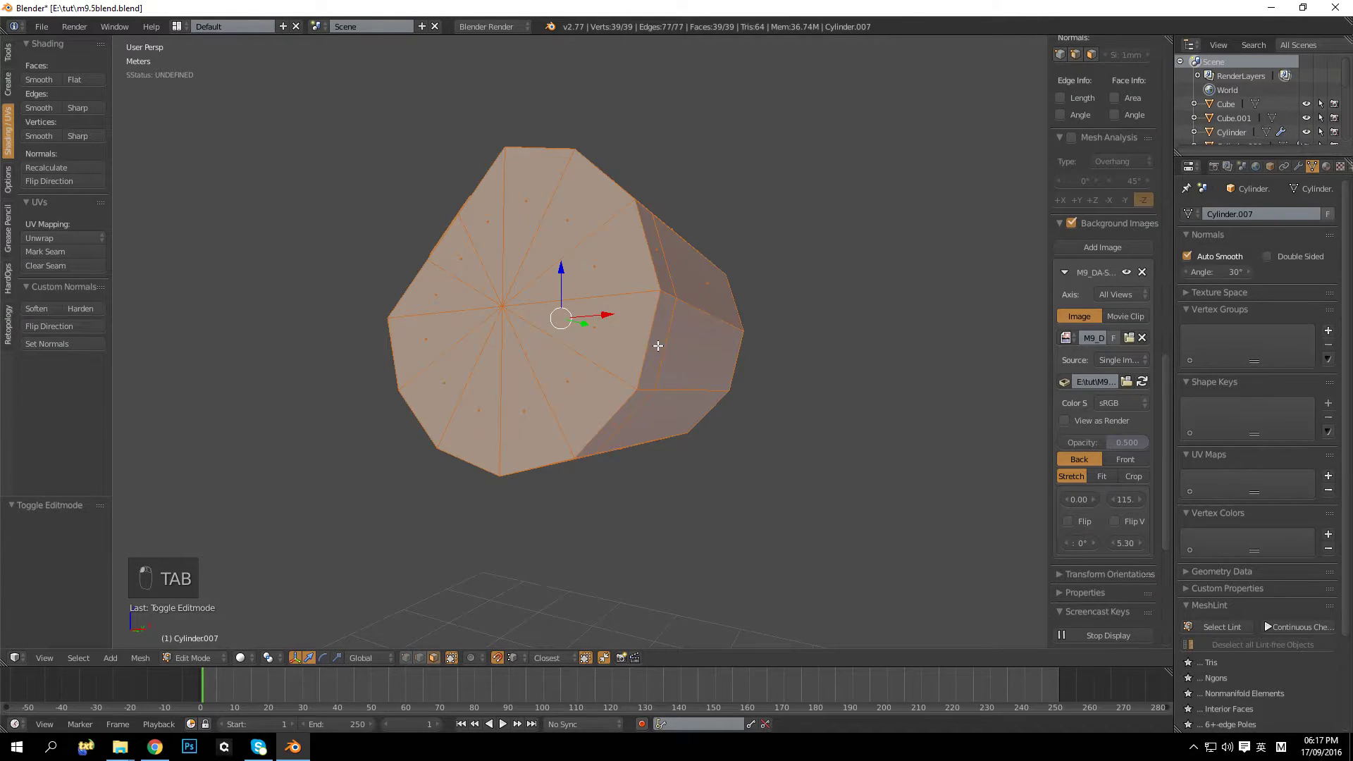
right_click(659, 346)
right_click(690, 366, "shift")
middle_click_drag(631, 313, 586, 287)
right_click(558, 319, "shift")
right_click(558, 469, "ctrl")
right_click(574, 303, "shift")
right_click(646, 444, "shift")
middle_click_drag(646, 445, 561, 304)
right_click(560, 305, "shift")
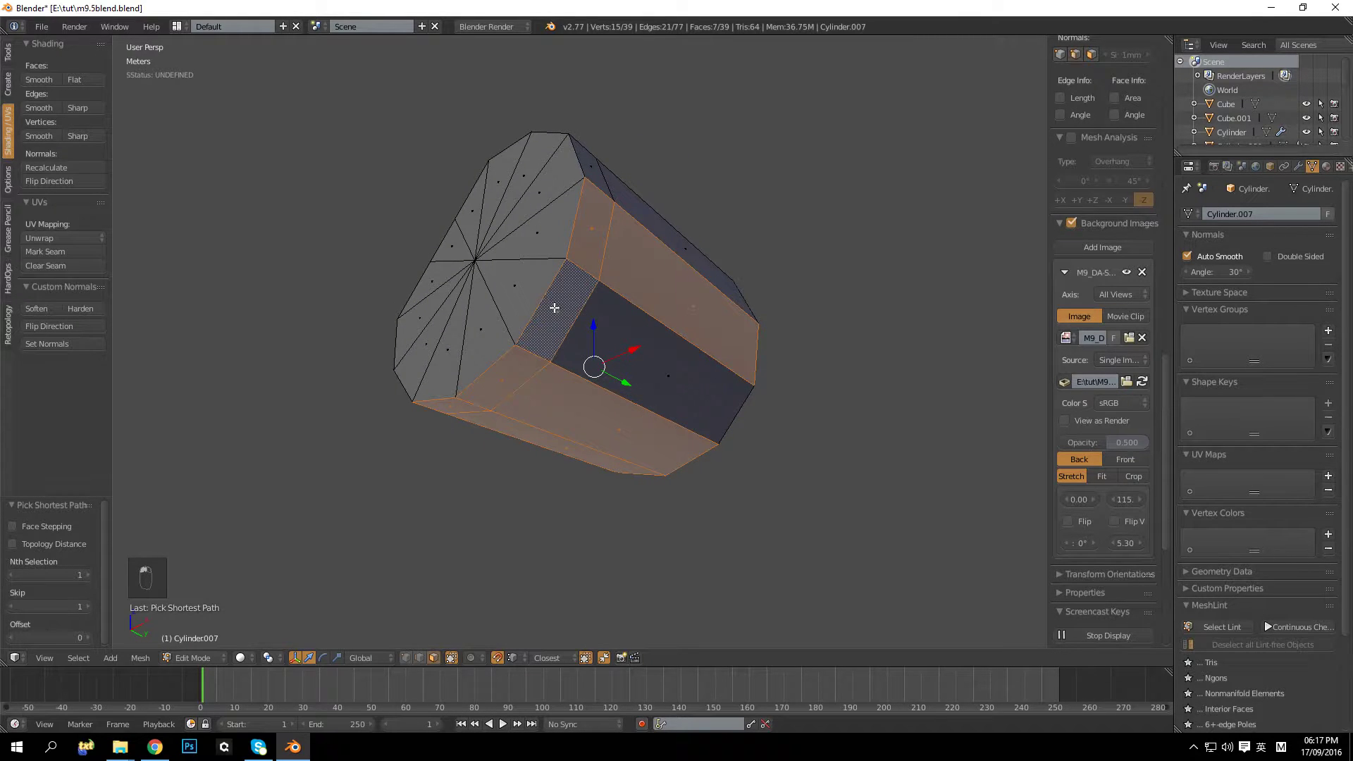
right_click(699, 407, "shift")
right_click(674, 335, "alt+shift")
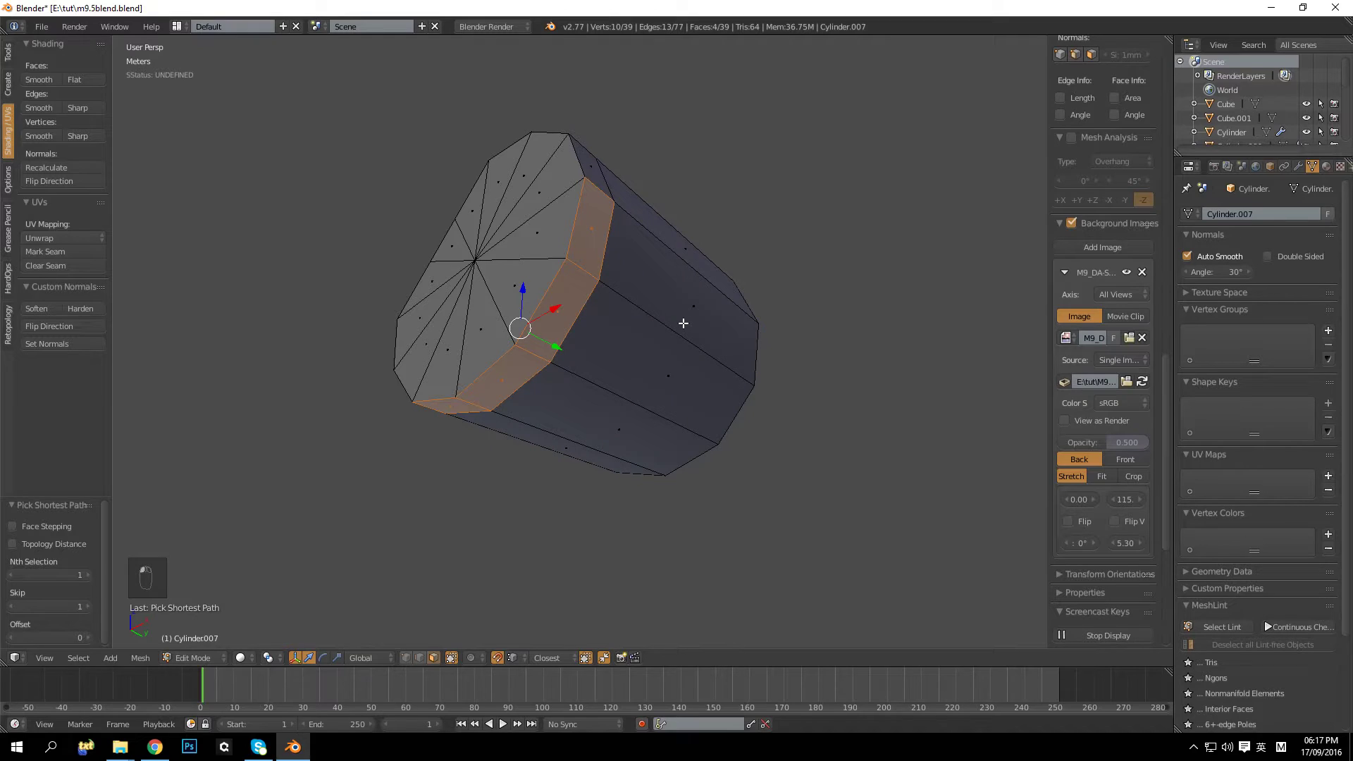
key("ctrl+z")
Step: Try extruding the four selected face columns outward by 2.000 along their vertex normals over the front reference
key("KP_1")
key("KP_5")
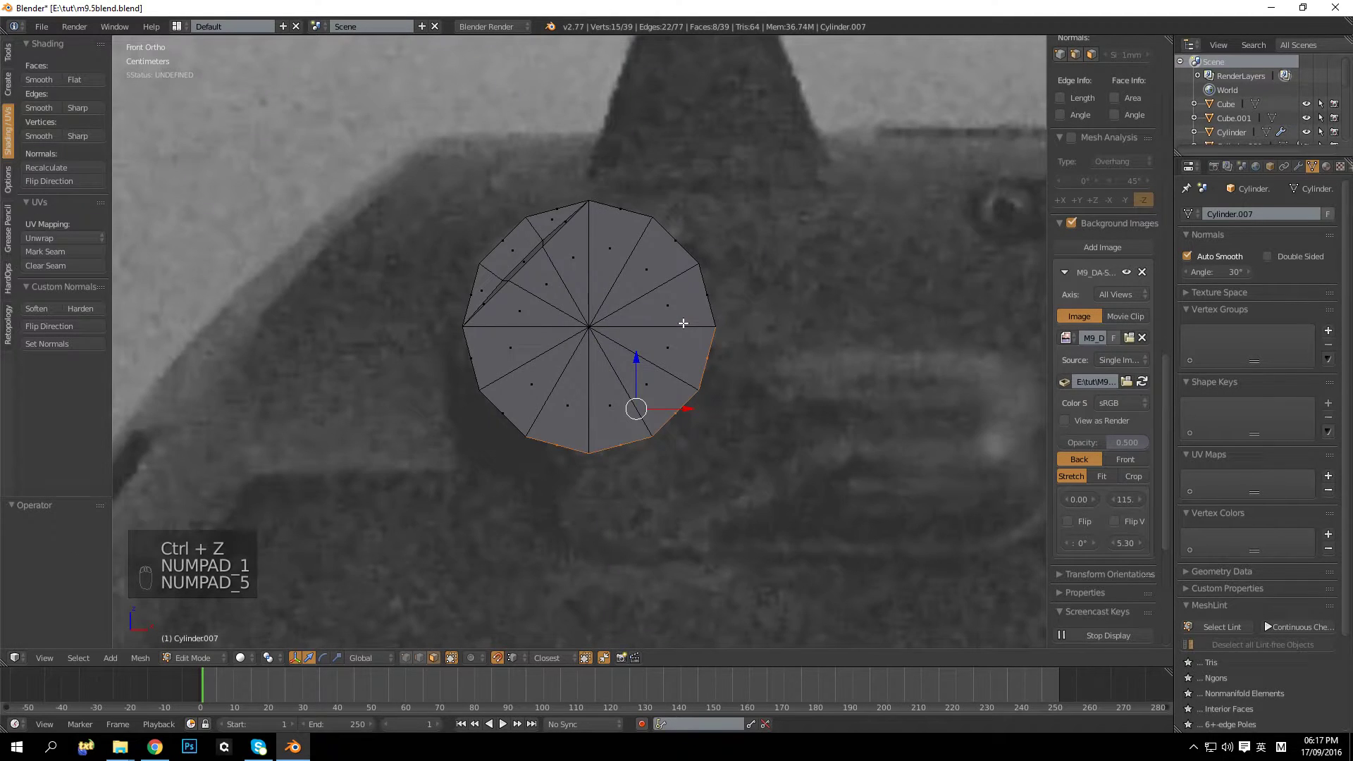
key("z")
key("alt+e")
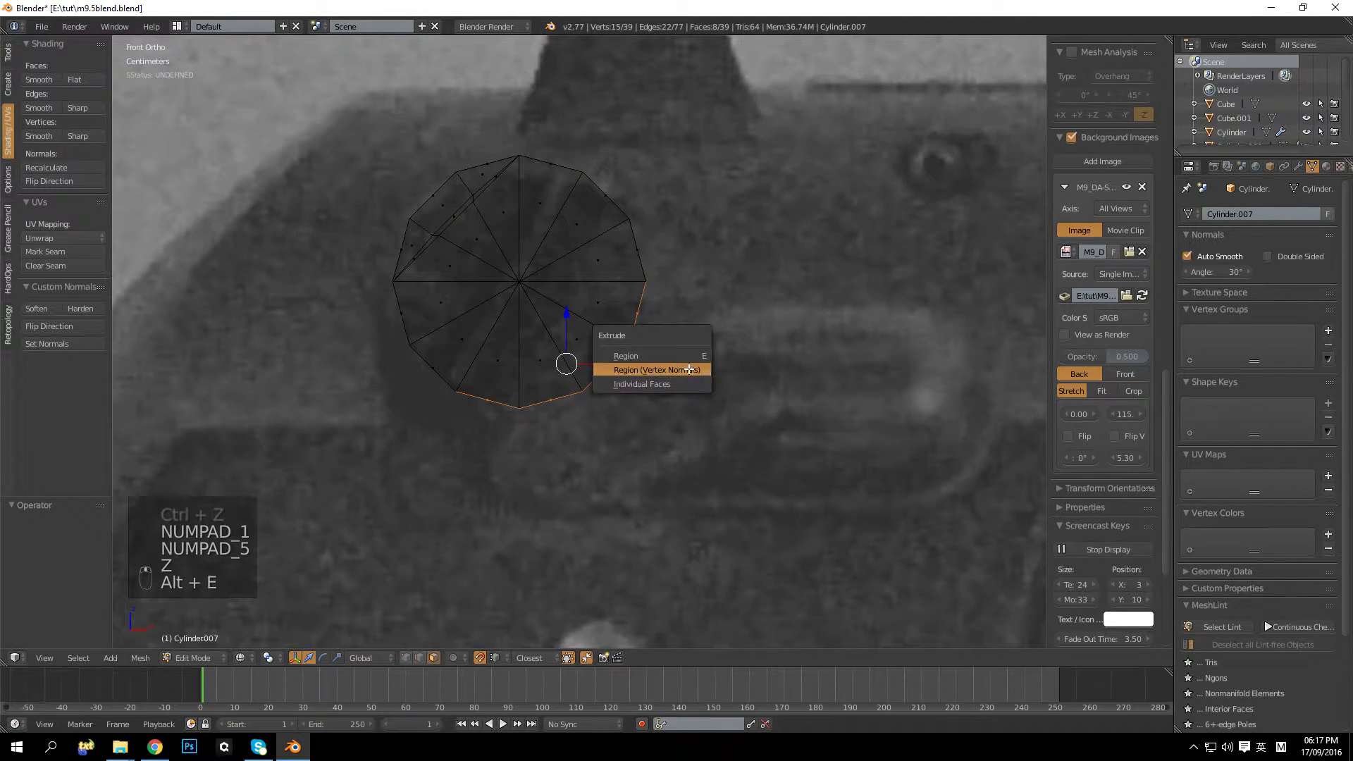
left_click(688, 365)
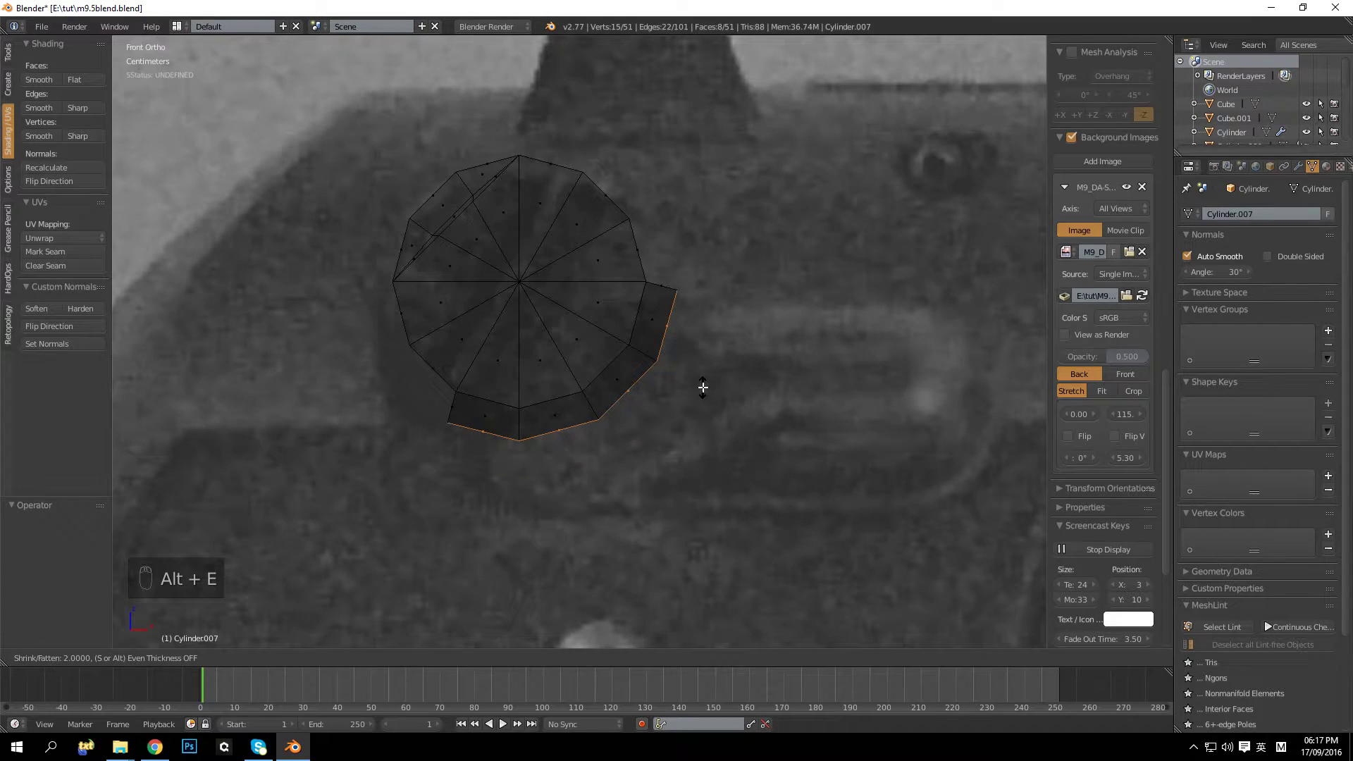
left_click(704, 387)
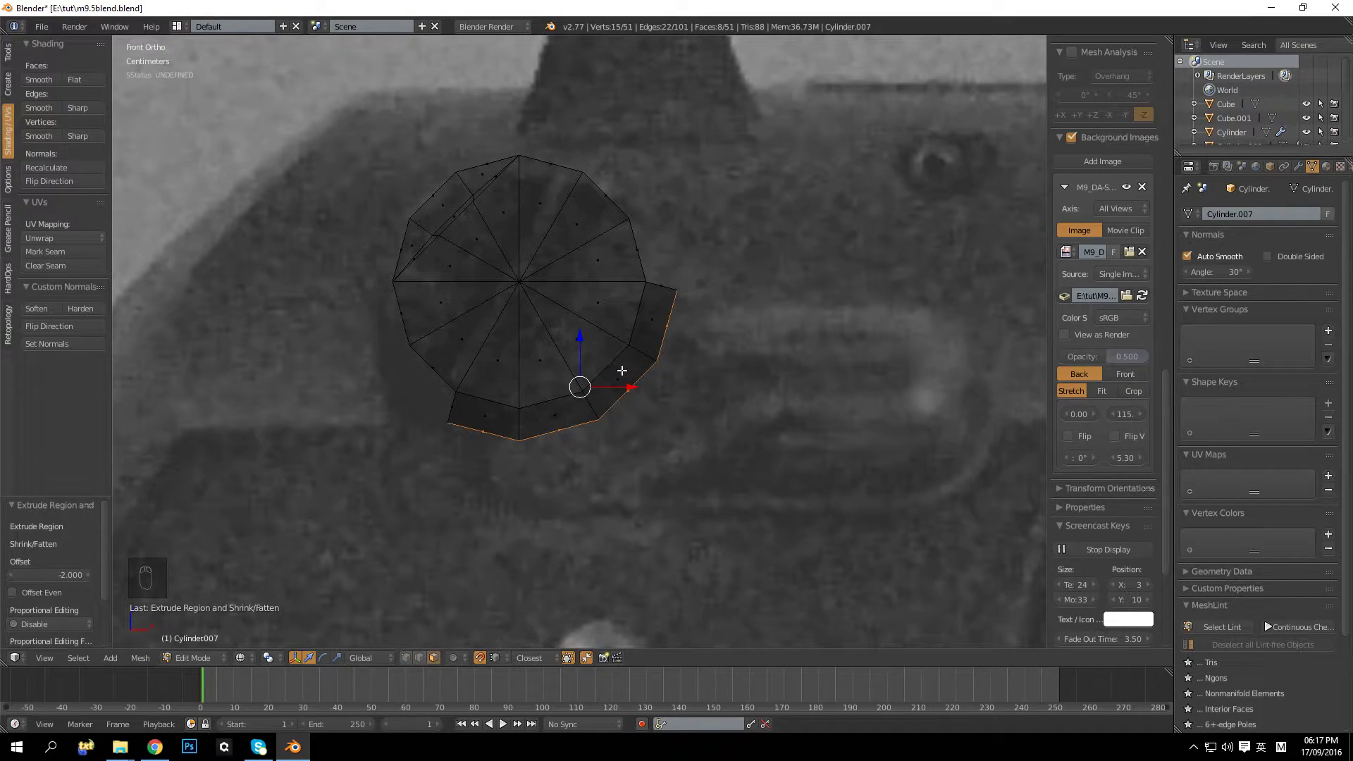
Step: Try lowering the extruded faces, and undo both that move and the extrusion
left_click_drag(580, 331, 609, 400)
key("ctrl+z")
key("ctrl+z")
key("ctrl+z")
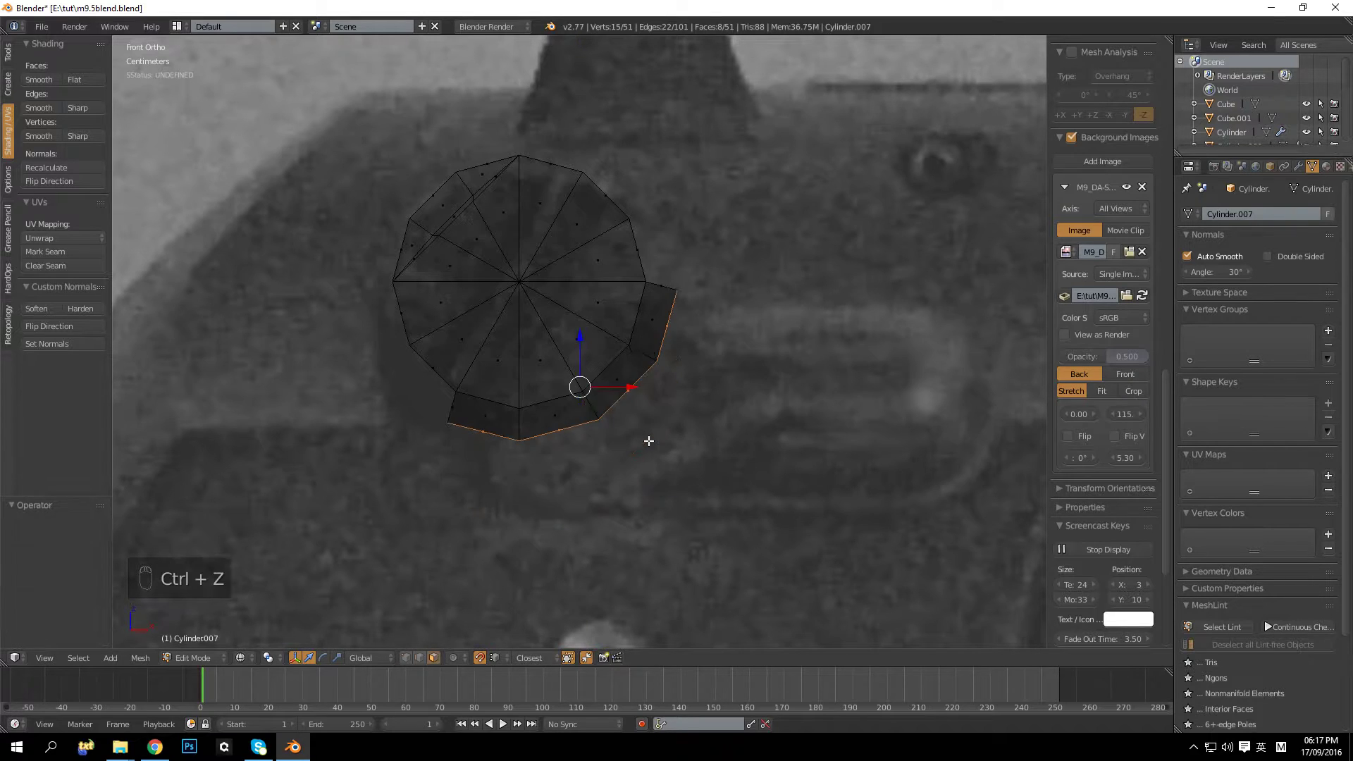
Step: Narrow the selection to the three lower-right face columns and extrude them outward by 2.000 along their vertex normals
key("KP_5")
key("z")
middle_click_drag(656, 432, 459, 339)
key("KP_5")
key("KP_1")
key("KP_5")
key("KP_5")
key("z")
key("alt+e")
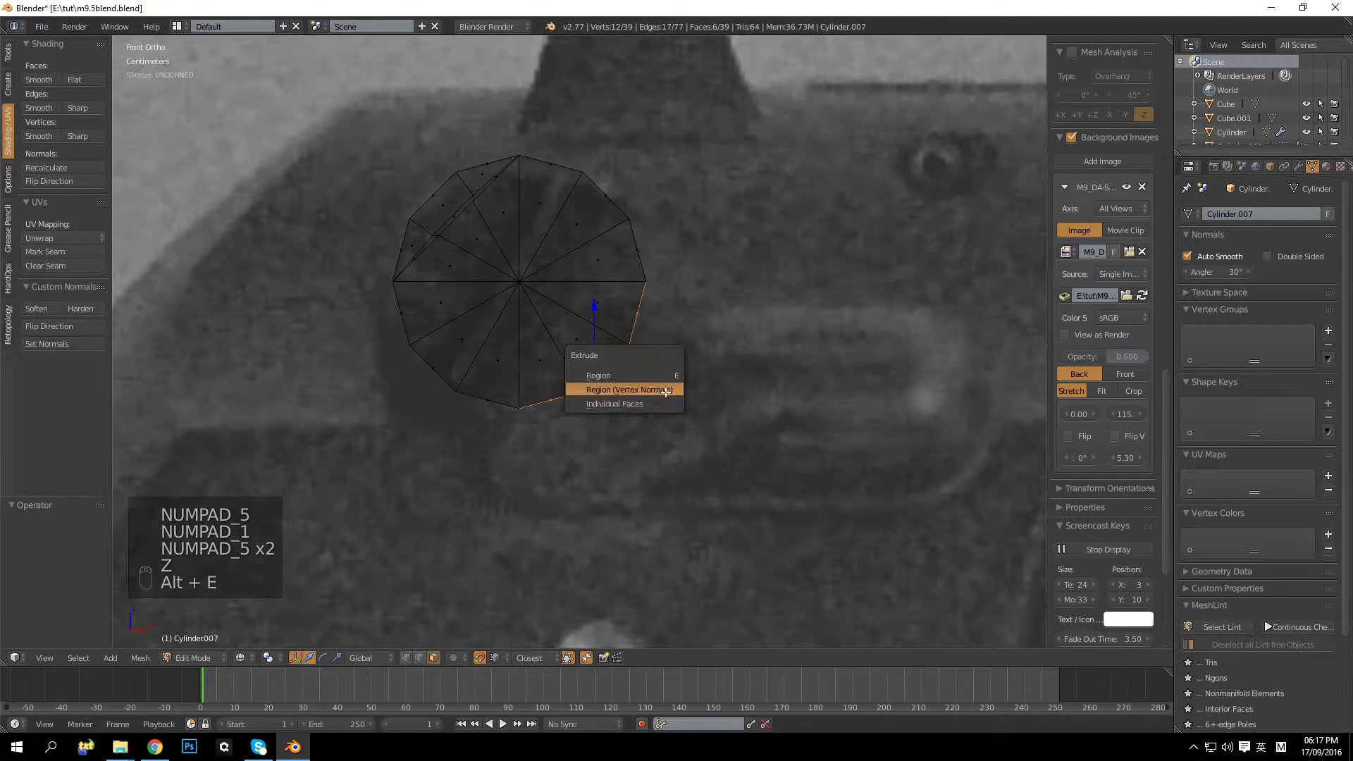
left_click(623, 383)
left_click(696, 410)
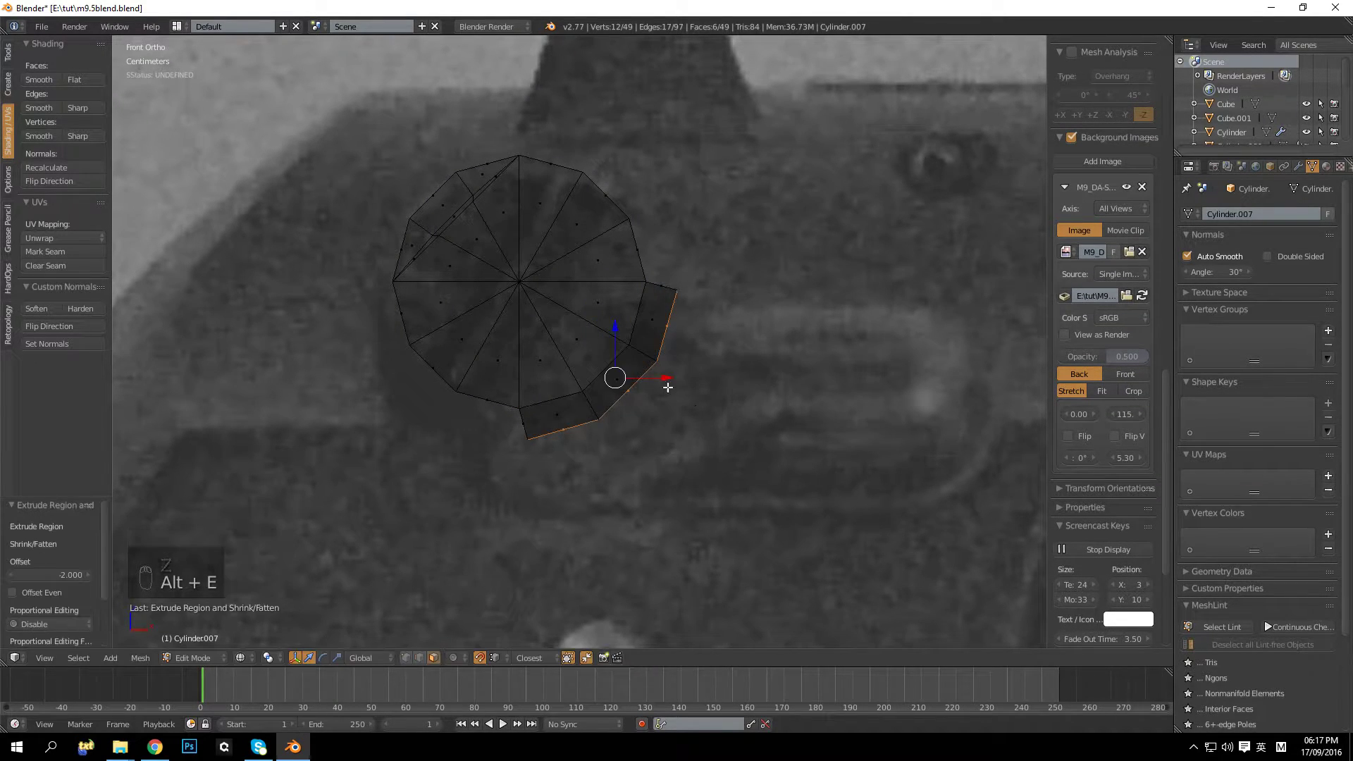
Step: Move the extrusion's lowest outer corner vertices down and align them directly beneath the cylinder's bottom vertex
left_click(405, 657)
key("a")
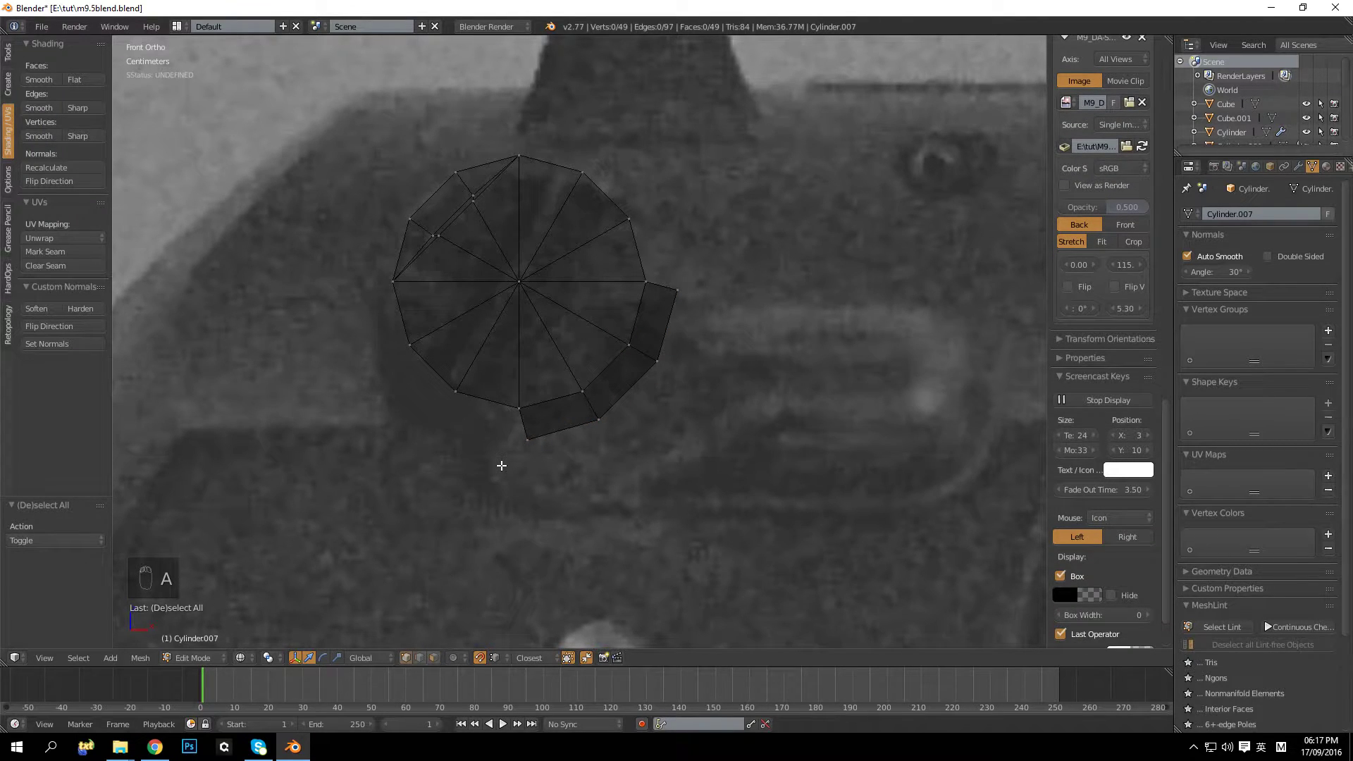
key("b")
left_click_drag(508, 432, 564, 496)
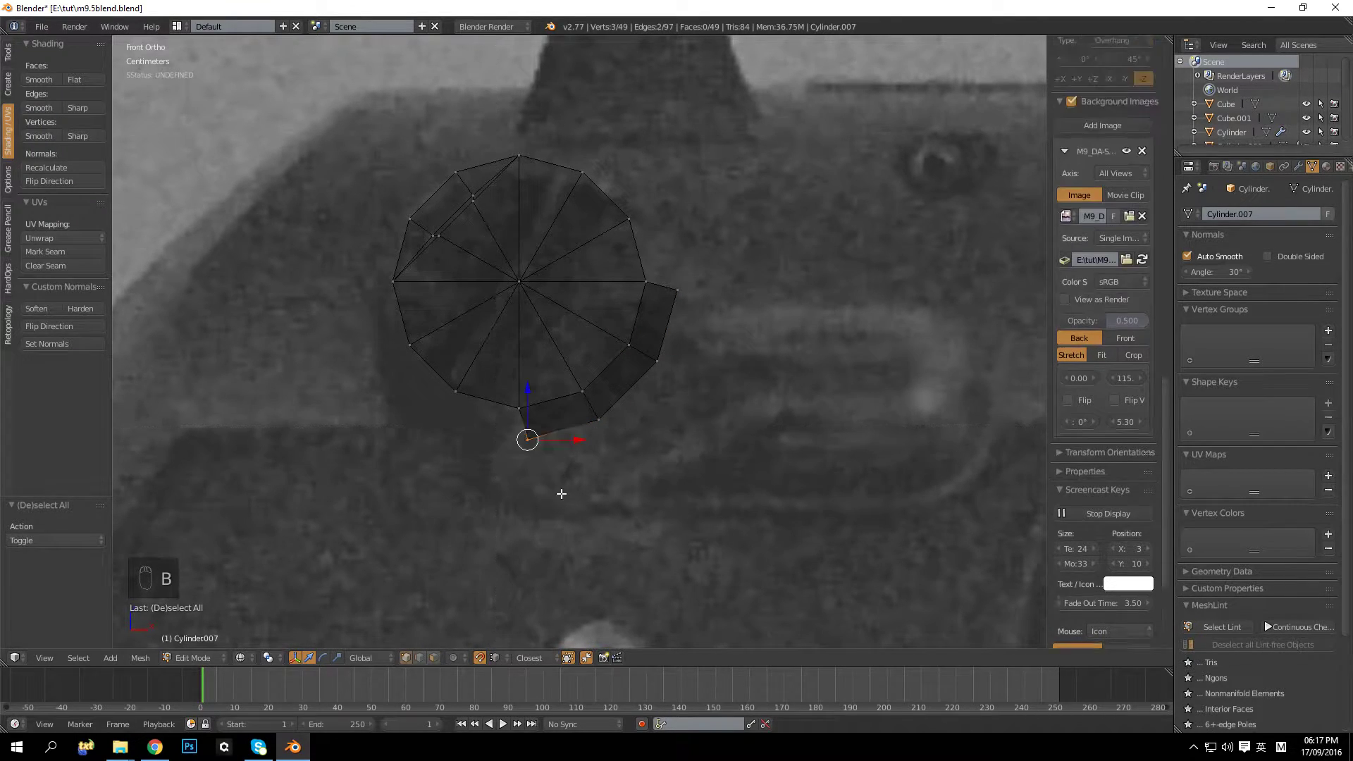
left_click_drag(587, 440, 529, 446)
key("a")
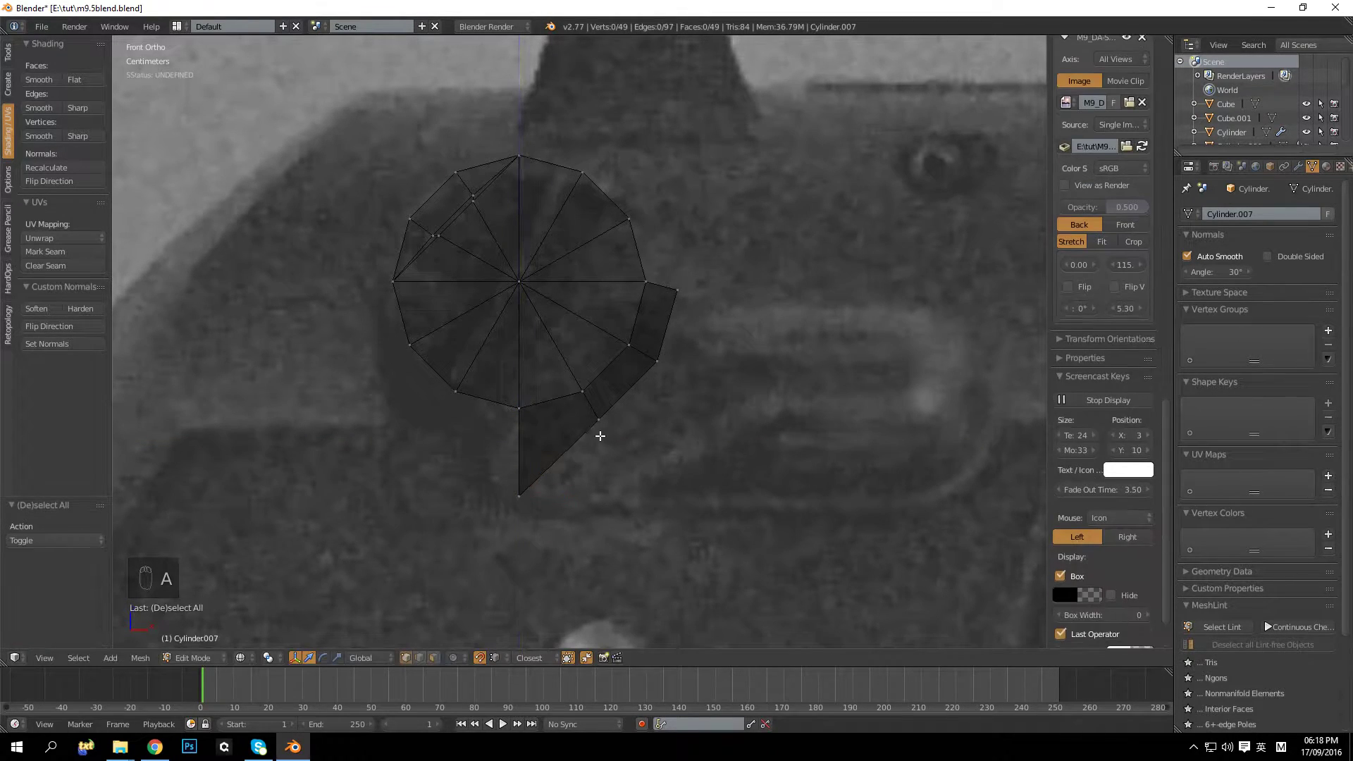
Step: Move the outer corner vertices of the lowest face column down level with the extrusion's bottom corner
key("b")
left_click_drag(594, 395, 614, 427)
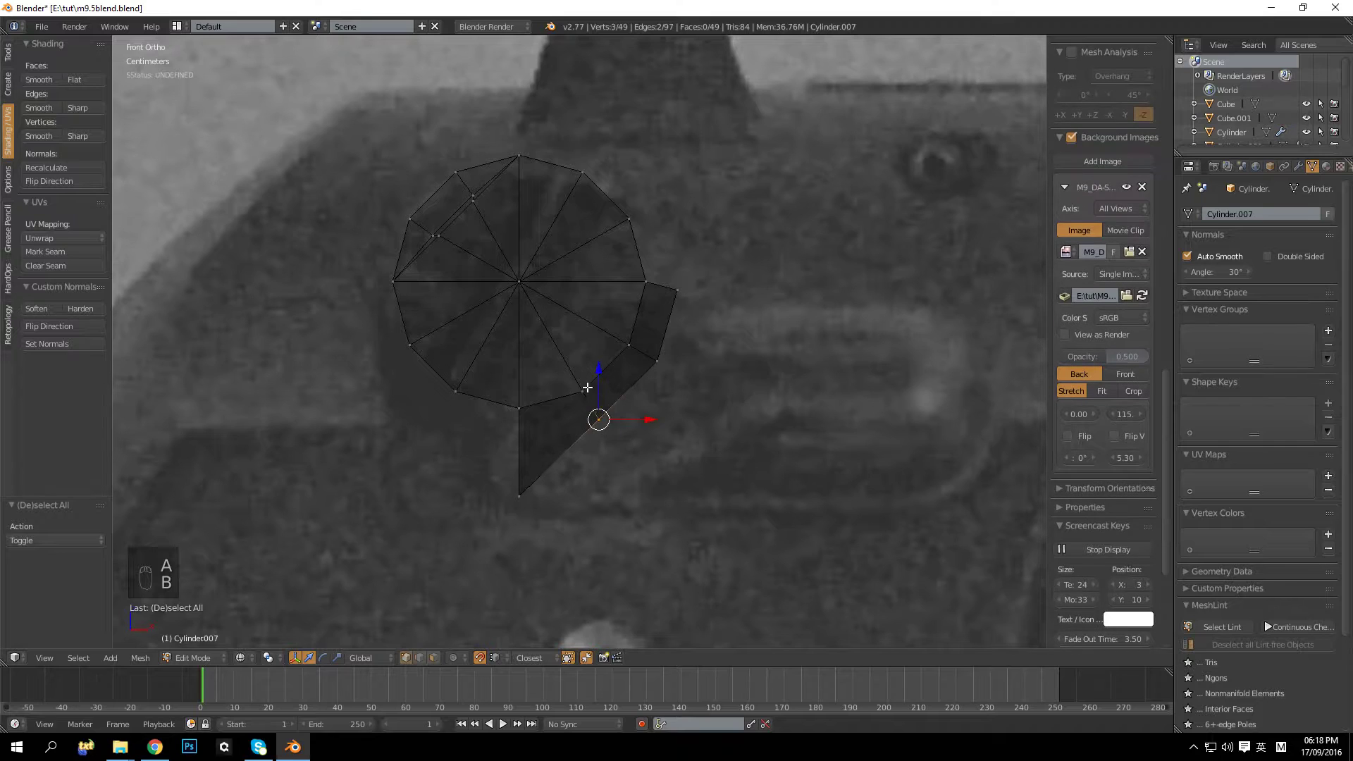
left_click_drag(600, 369, 625, 438)
key("a")
Step: Move the middle outer vertices of the extrusion out to the lever arm's lower-right corner on the reference
key("b")
left_click_drag(656, 352, 718, 428)
left_click_drag(653, 315, 1015, 462)
left_click_drag(957, 423, 971, 445)
key("a")
Step: Move the uppermost outer vertices out to the arm's upper-right corner, level with the cylinder's rightmost vertex
key("b")
left_click_drag(673, 280, 998, 298)
left_click_drag(949, 242, 654, 279)
key("a")
Step: Add a centred loop cut around the arm, midway between the cylinder and the arm's outer edge
key("ctrl+r")
left_click(679, 365)
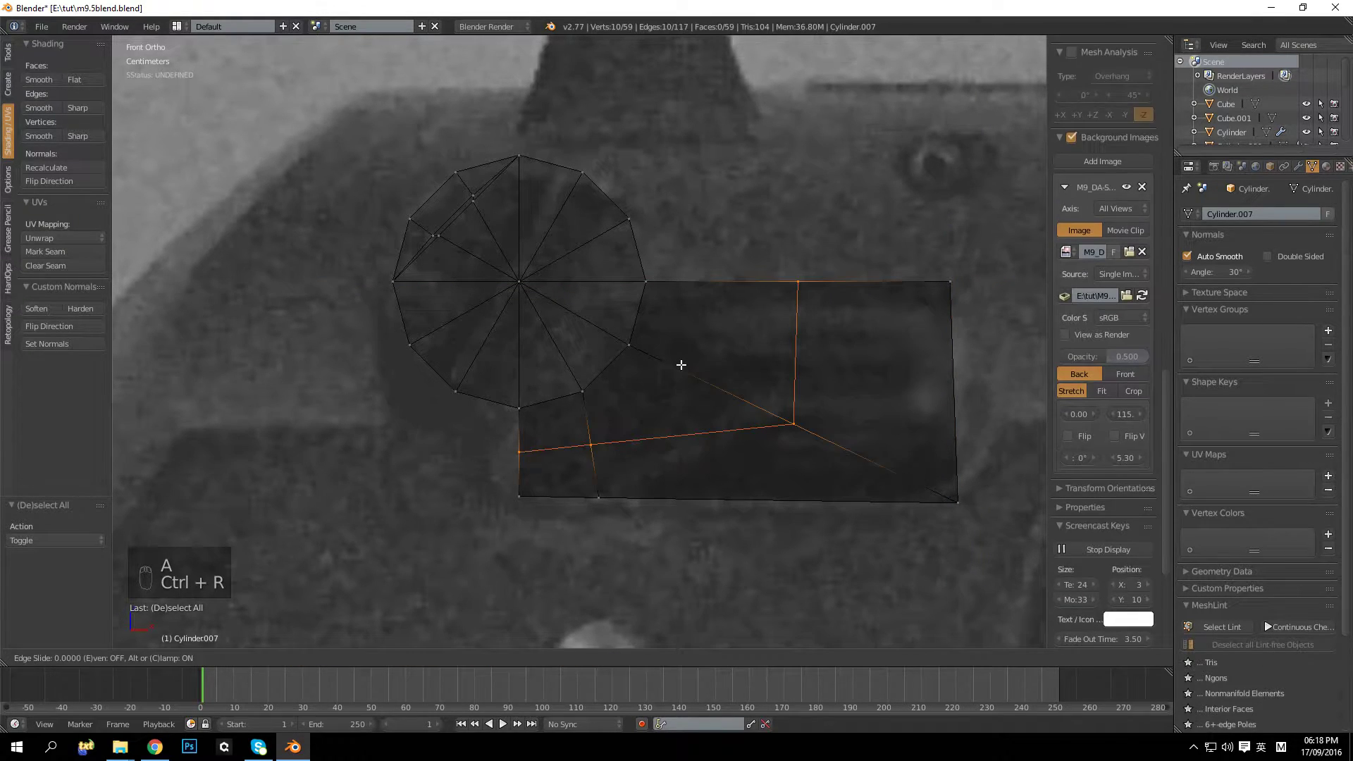
left_click(681, 364)
key("a")
key("b")
left_click_drag(491, 442, 560, 459)
key("a")
key("ctrl+z")
key("ctrl+z")
key("ctrl+z")
key("a")
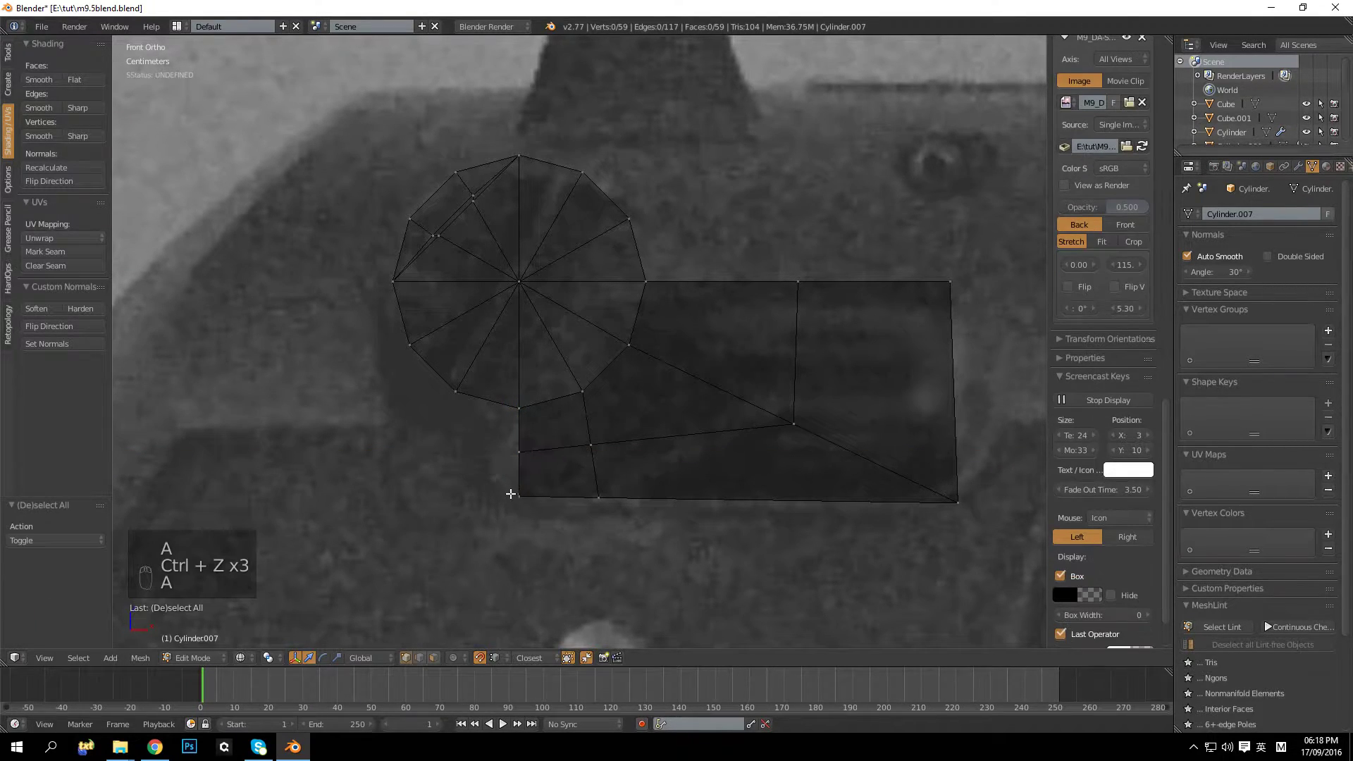
Step: Move the arm's lower-left corner vertices inward to round that corner along the reference
key("b")
left_click_drag(508, 491, 593, 486)
key("a")
middle_click_drag(750, 482, 608, 489, "shift")
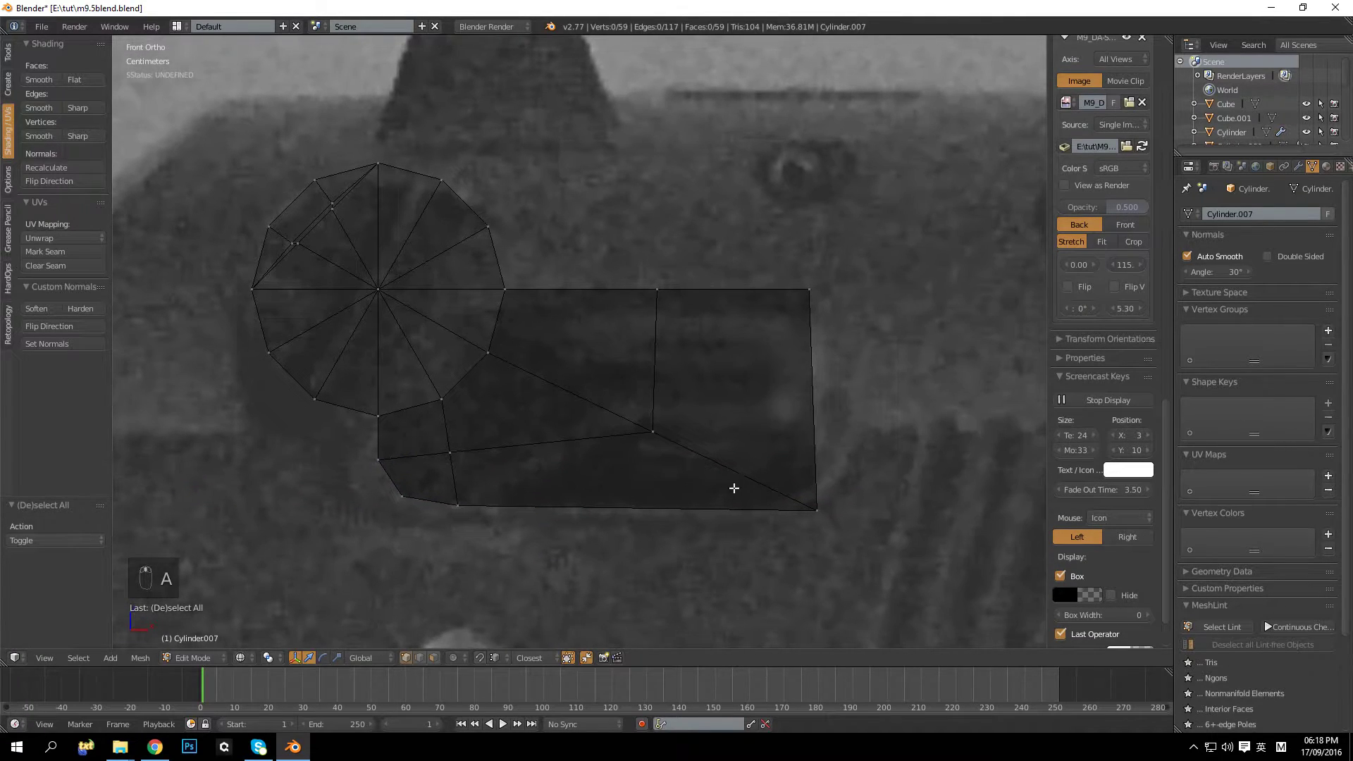
Step: Add two centred loop cuts running outward from the cylinder, one to the arm's end and one to its bottom edge
key("ctrl+r")
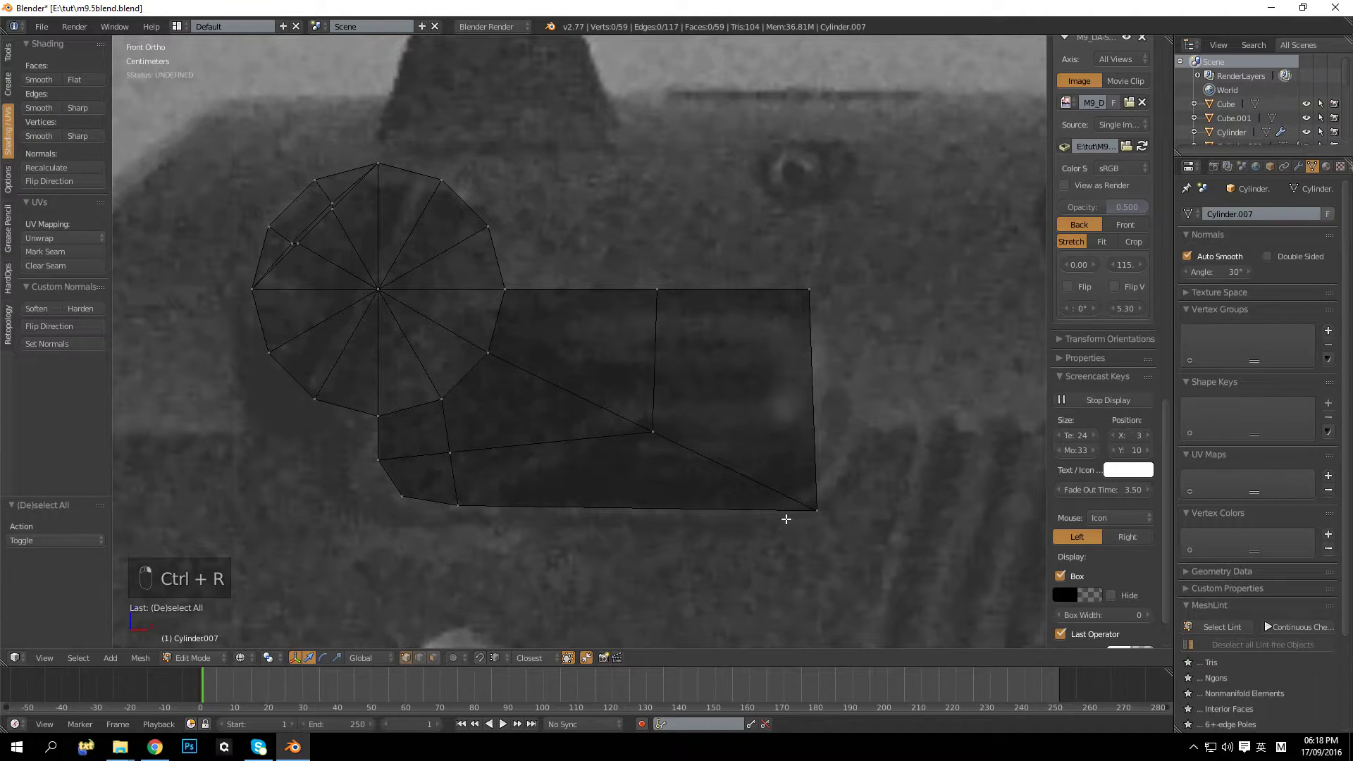
key("ctrl+r")
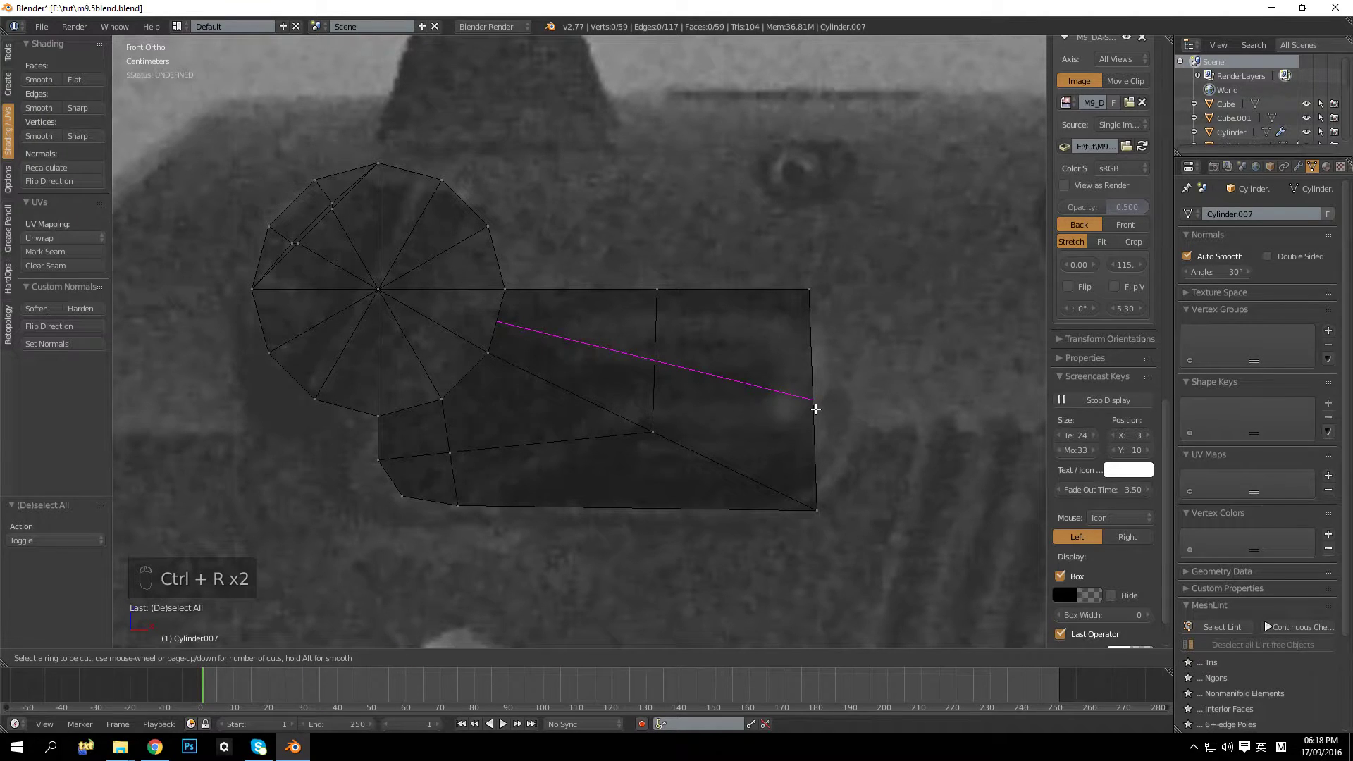
left_click(815, 409)
right_click(816, 407)
key("ctrl+r")
left_click(749, 534)
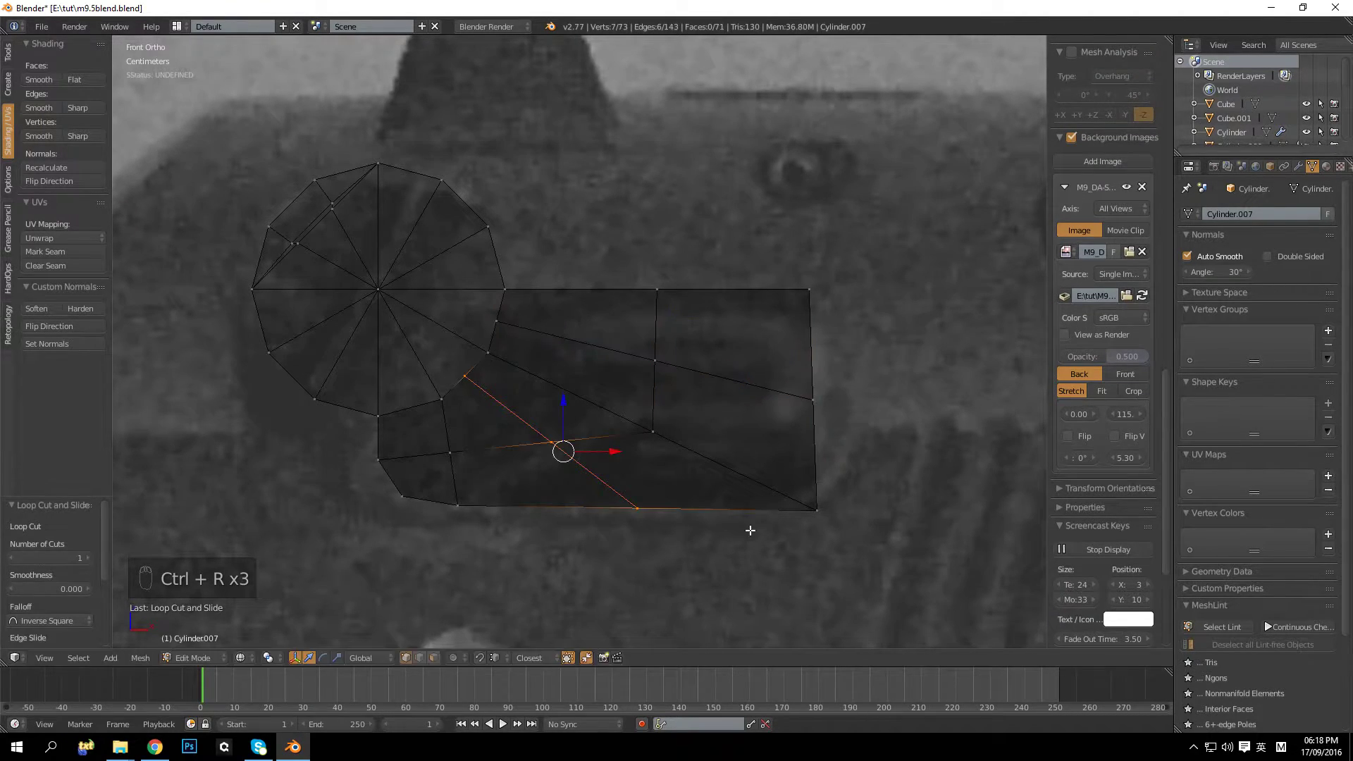
right_click(750, 534)
key("a")
Step: Move the arm's lower-right corner vertices up and inward to follow the reference outline
key("n")
key("n")
key("b")
left_click_drag(735, 464, 831, 526)
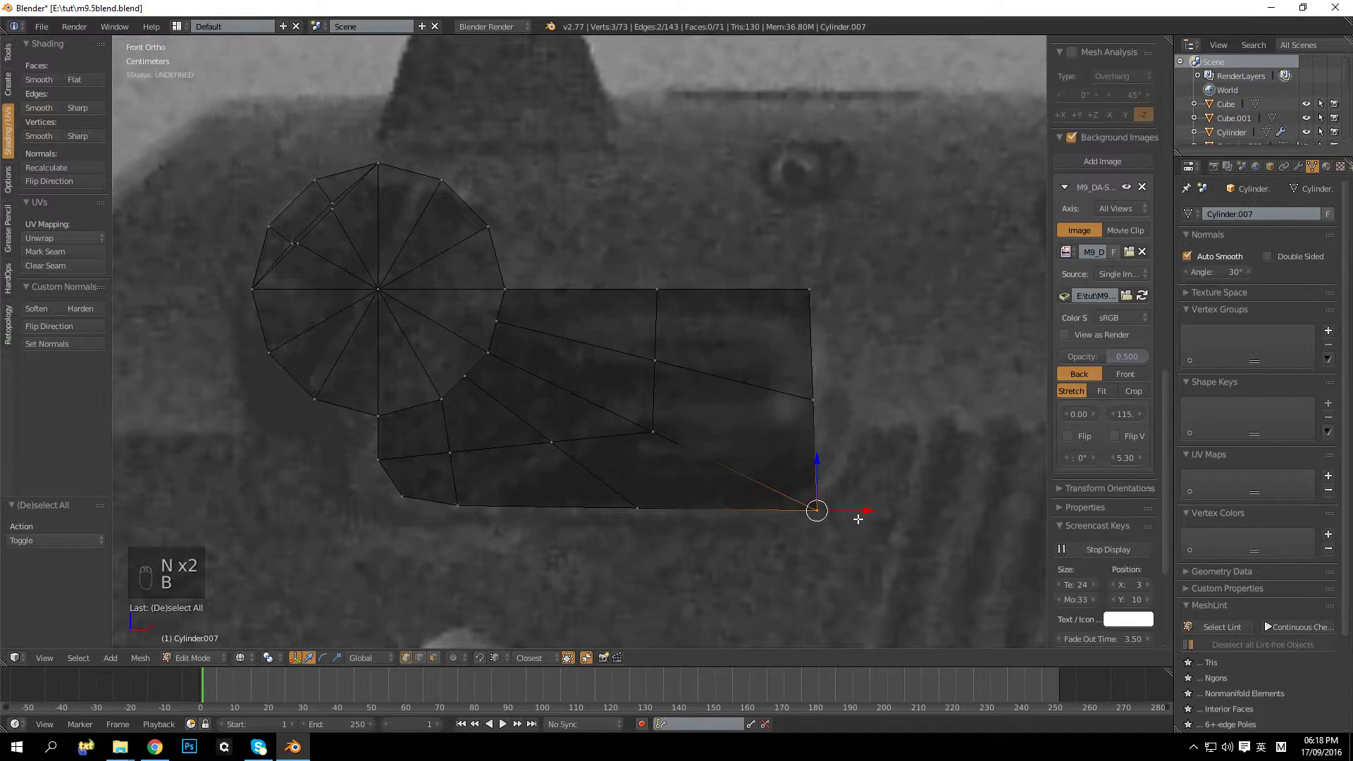
left_click_drag(816, 460, 810, 442)
left_click_drag(876, 487, 862, 484)
key("a")
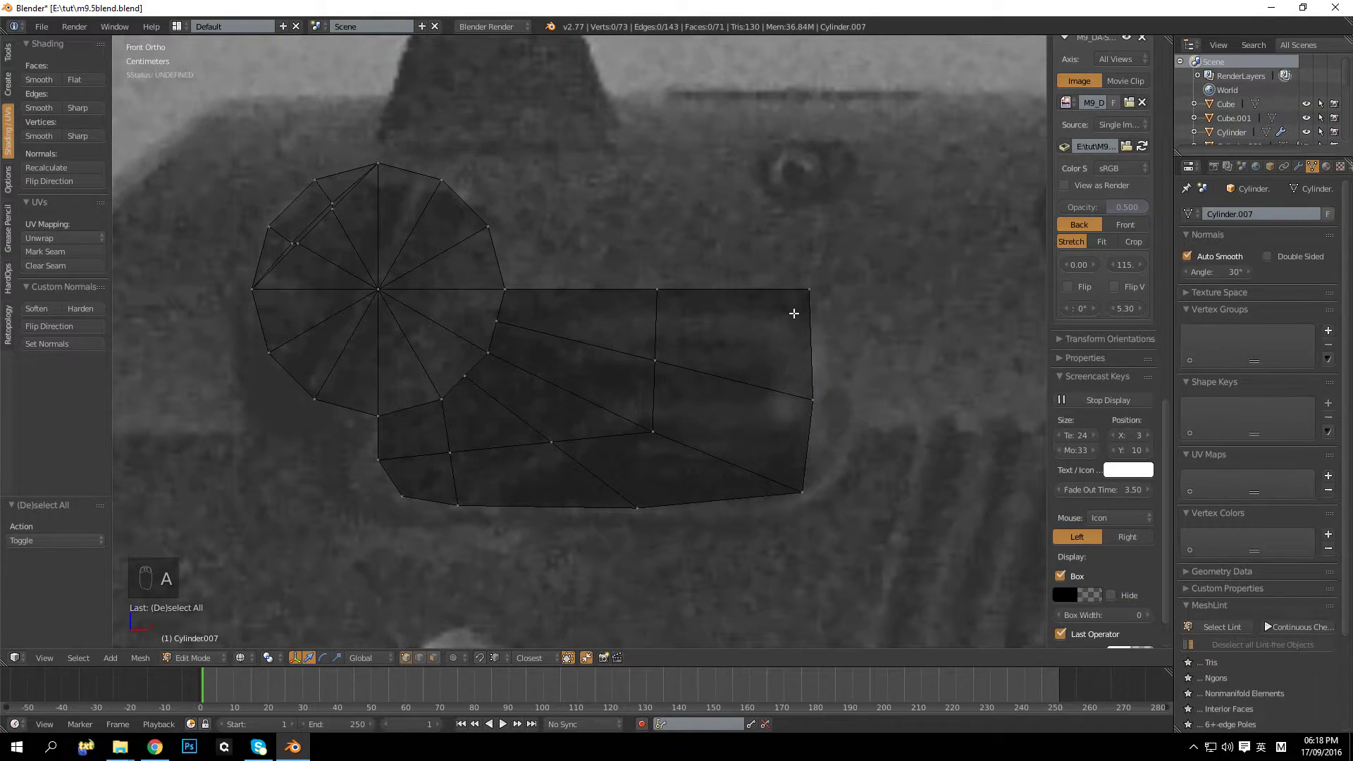
key("a")
key("a")
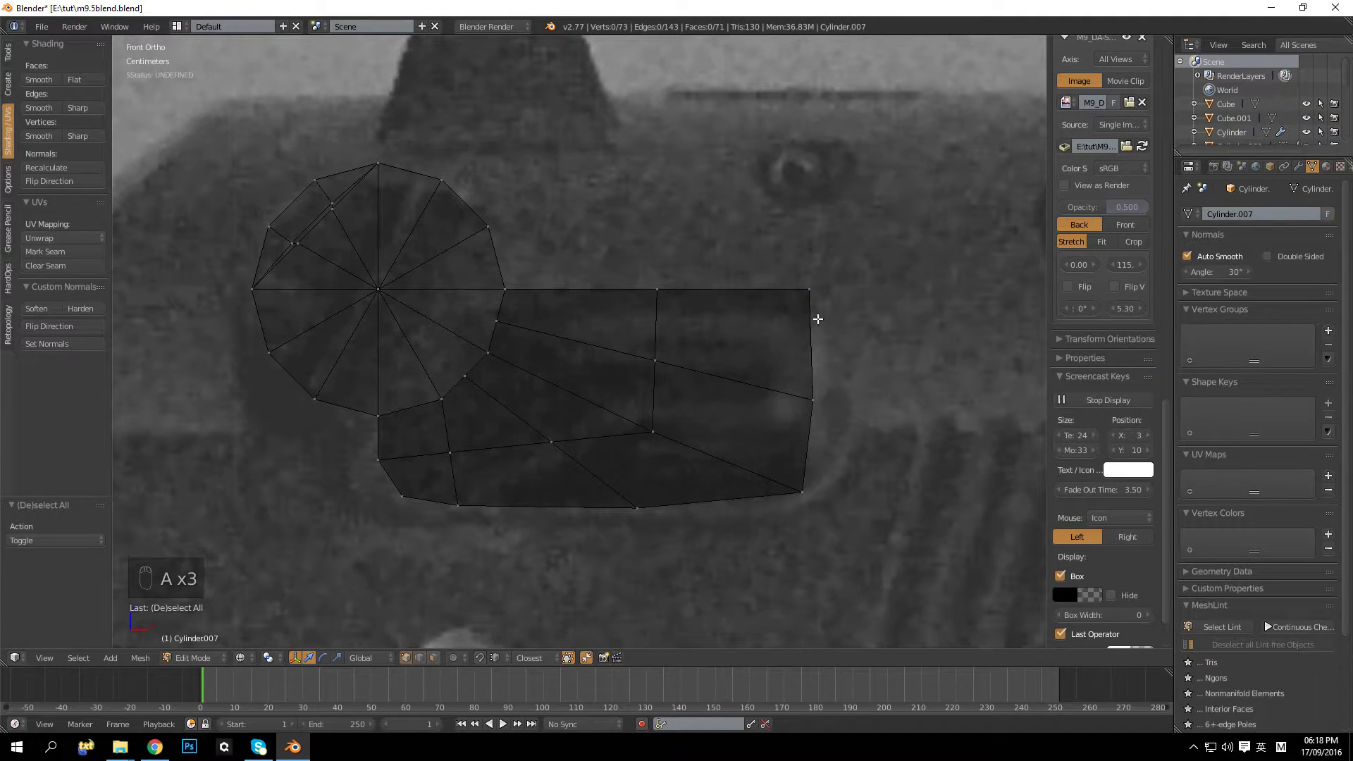
Step: Try a loop cut through the upper part of the arm, and undo it
key("ctrl+r")
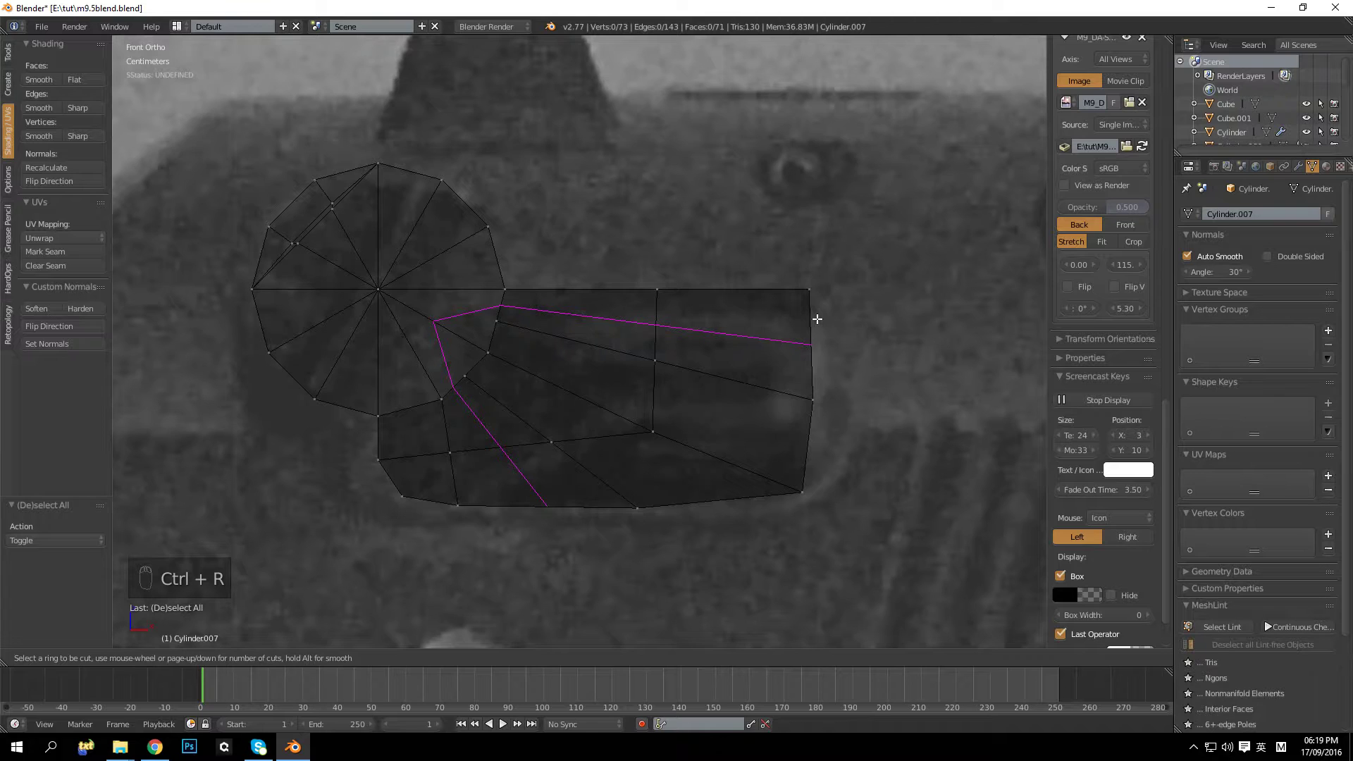
left_click(817, 319)
left_click(817, 318)
key("a")
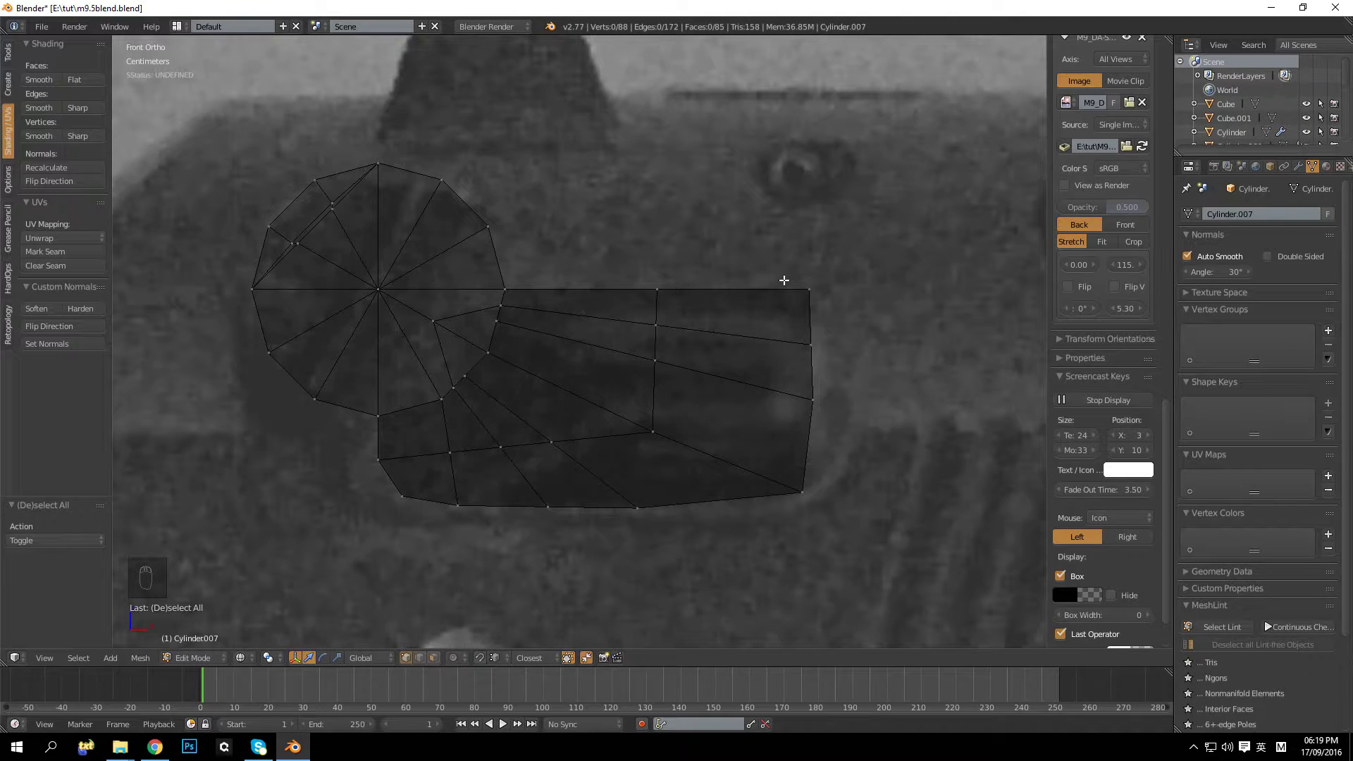
key("ctrl+z")
key("ctrl+z")
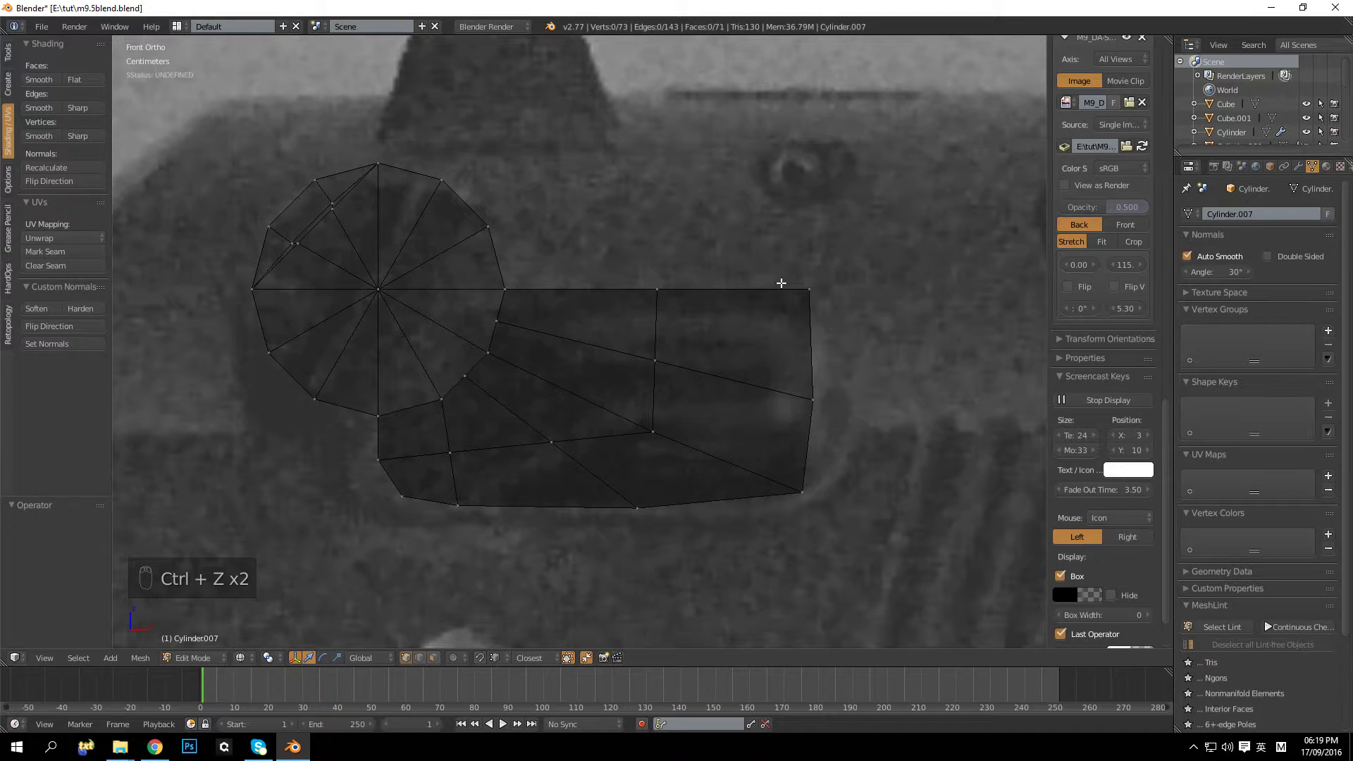
Step: Add a loop cut parallel to the arm's outer edge and slide it toward the arm's end
key("ctrl+r")
left_click(743, 390)
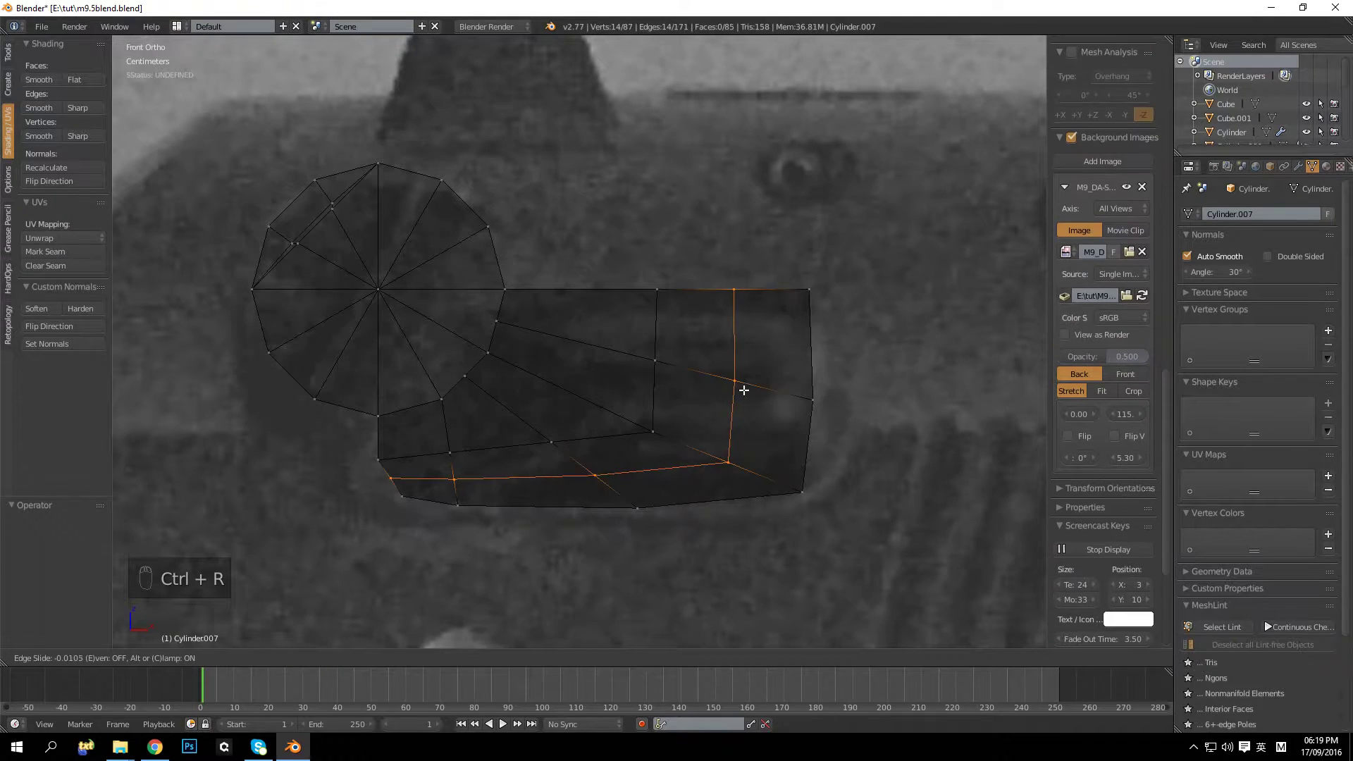
left_click(764, 389)
key("a")
Step: Move the arm's upper-right corner vertices down and slightly inward to round the corner to the reference
key("b")
left_click_drag(780, 260, 819, 302)
left_click_drag(810, 232, 809, 254)
left_click_drag(853, 315, 847, 301)
left_click_drag(798, 264, 807, 256)
Step: Switch to a solid perspective view and add a loop cut on the arm, slid close to the cylinder's rim
key("KP_5")
key("z")
scroll(813, 268, "down", 4)
middle_click_drag(784, 309, 727, 315)
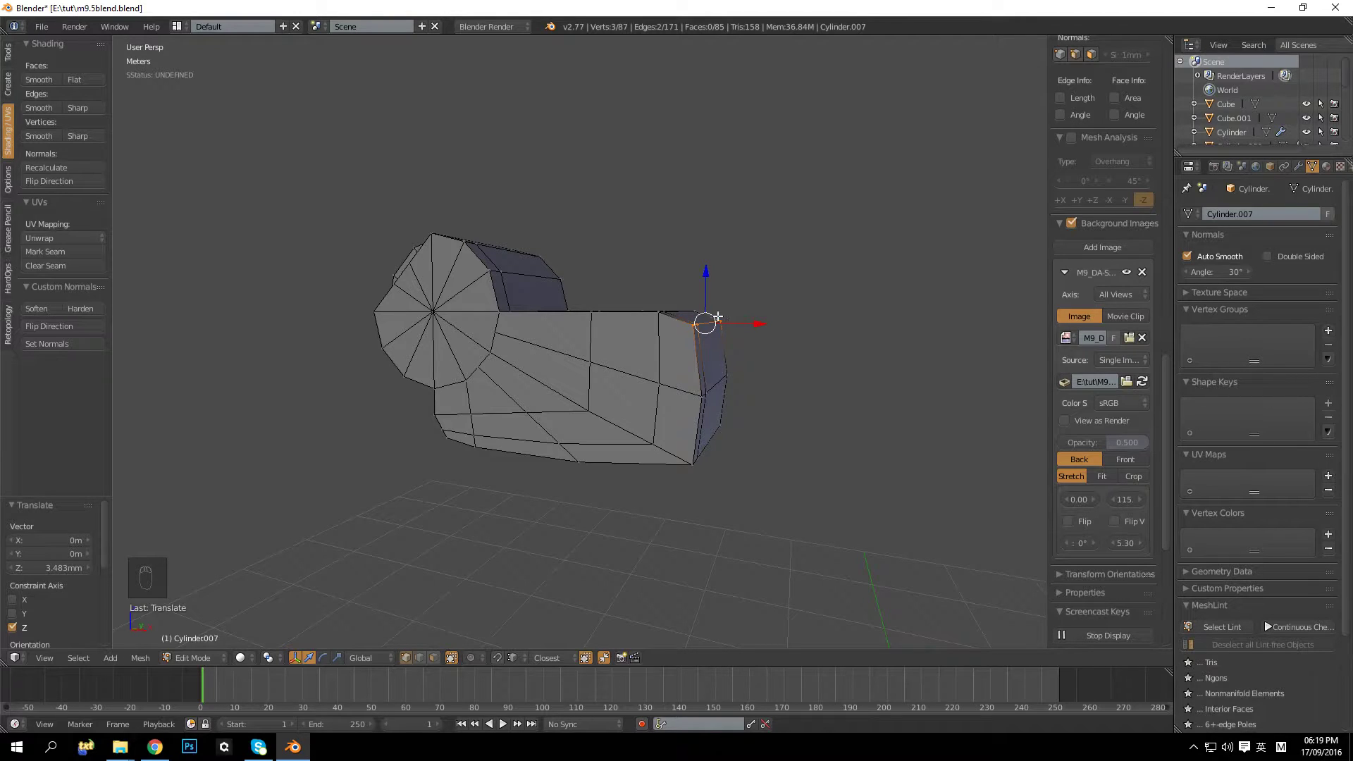
middle_click_drag(639, 354, 630, 393)
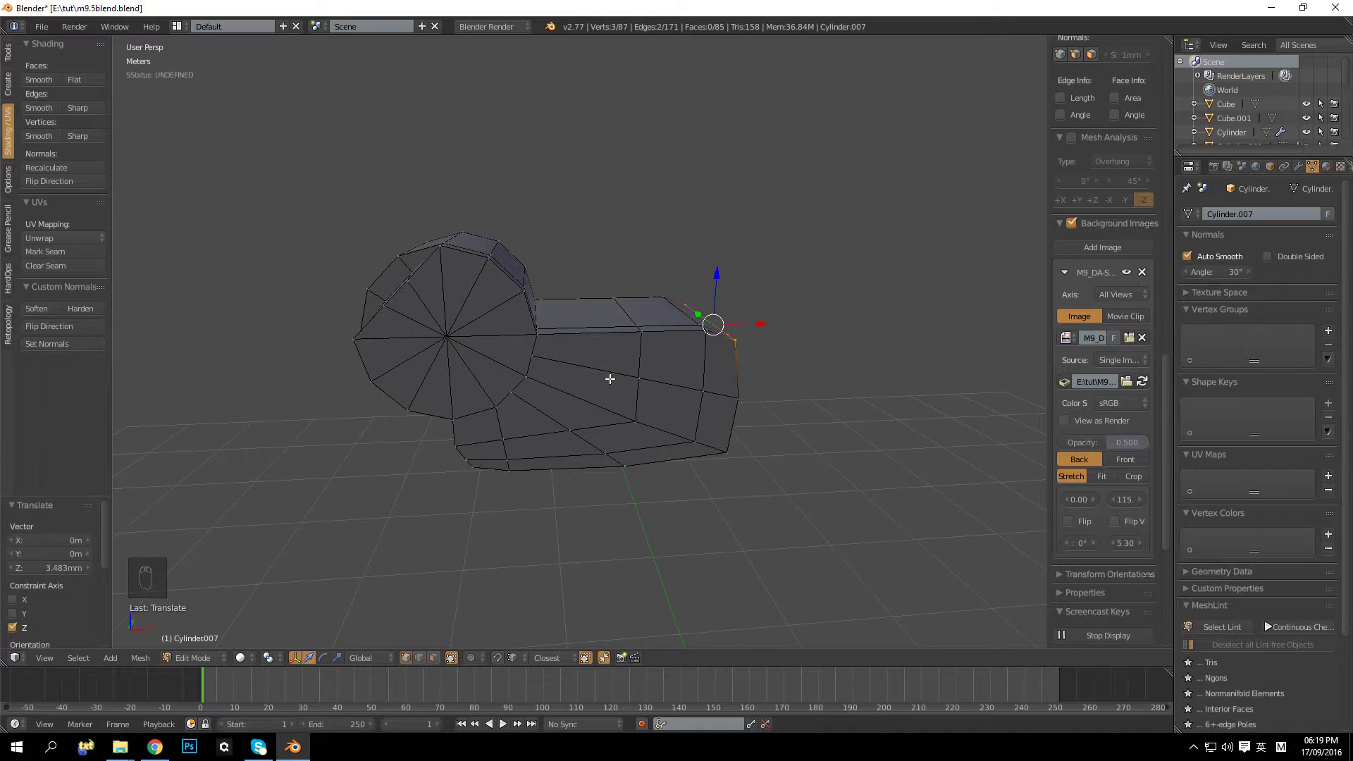
key("a")
key("ctrl+r")
left_click(567, 328)
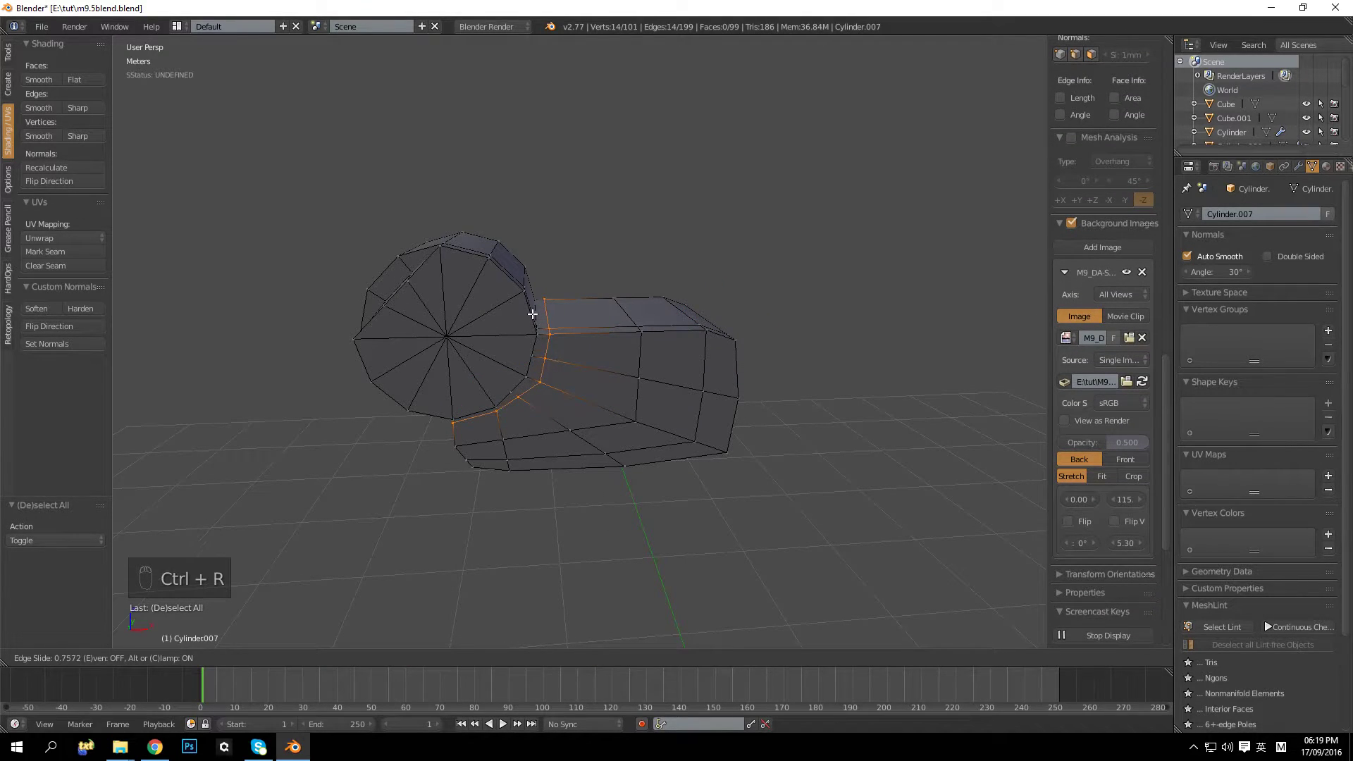
left_click(533, 314)
key("a")
Step: Select the upper edges of the new loop and edge-slide them by a factor of 0.431, and back by 0.410
right_click(541, 382)
middle_click_drag(545, 334, 664, 231)
right_click(598, 275, "ctrl")
key("g")
key("g")
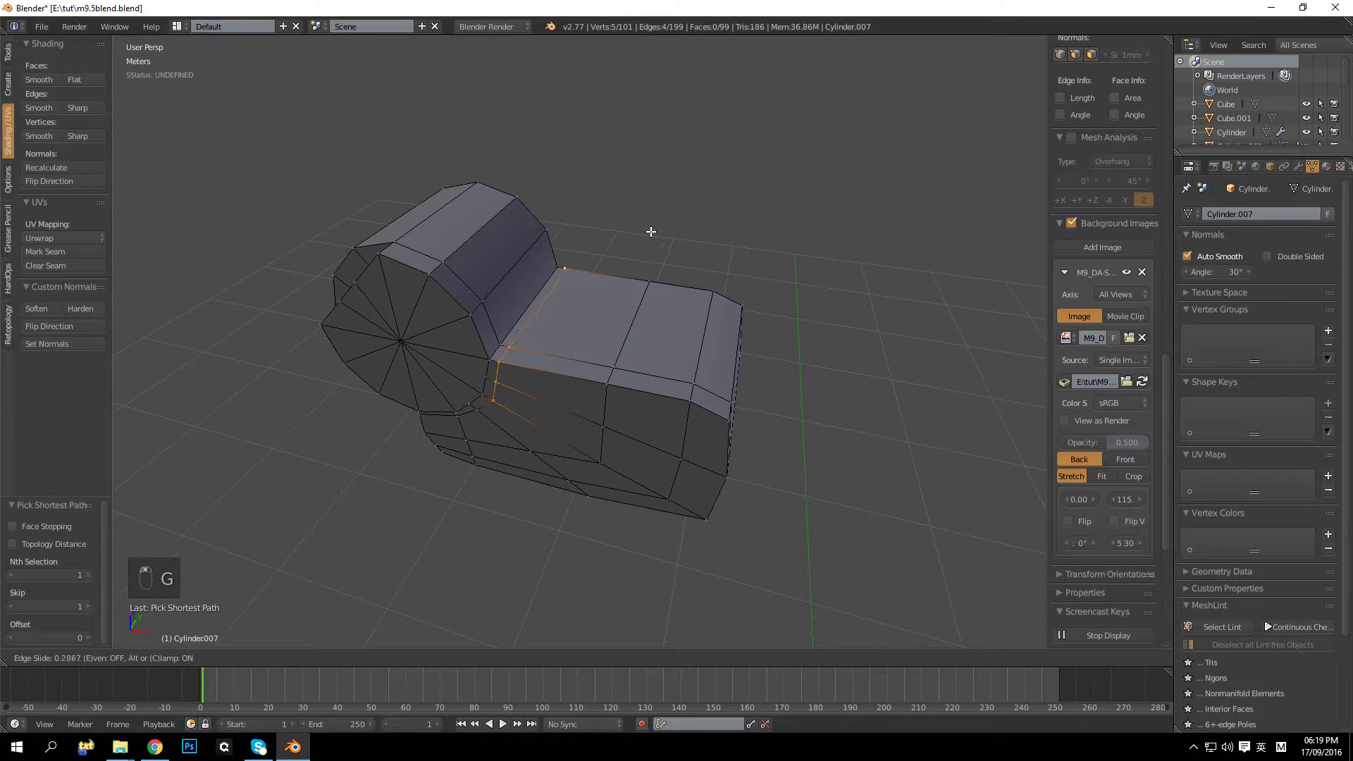
left_click(646, 229)
middle_click_drag(644, 229, 399, 507)
scroll(681, 238, "up", 4)
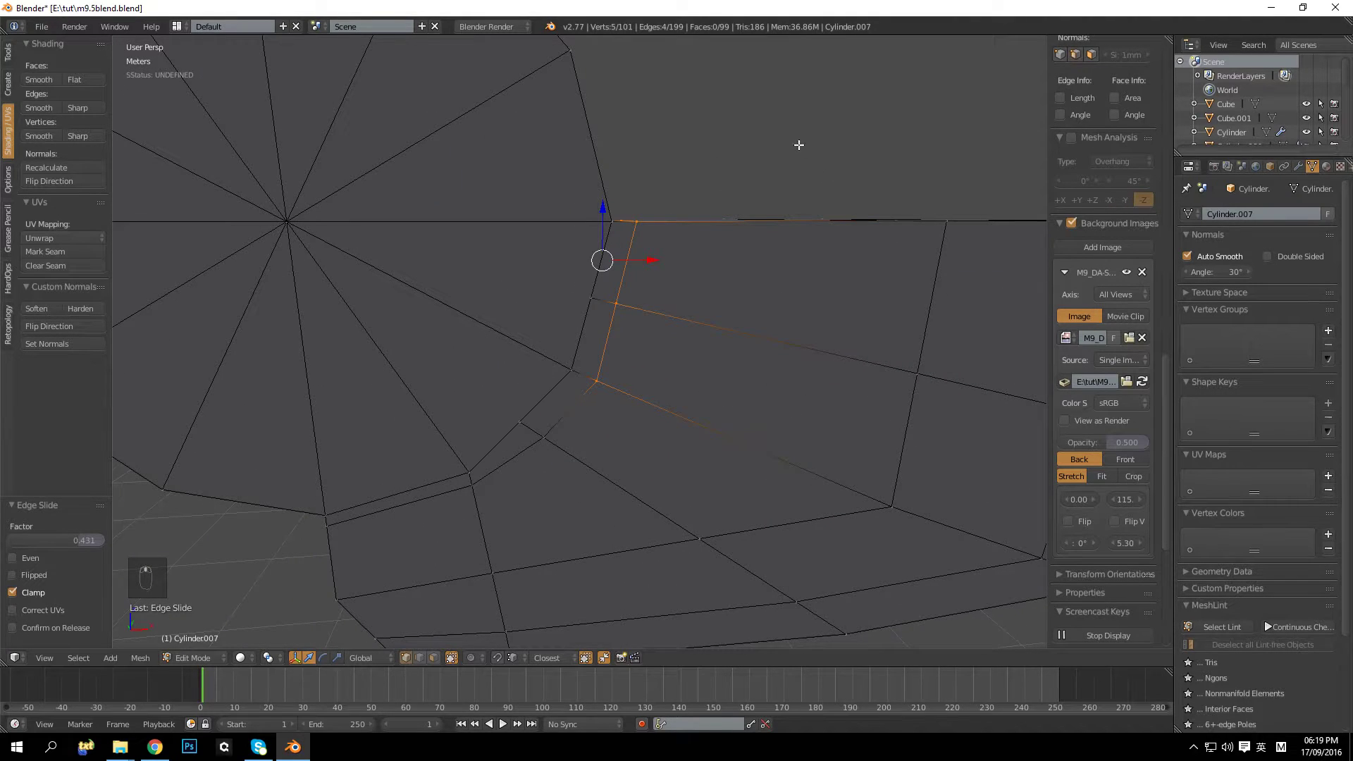
key("g")
key("g")
left_click(730, 145)
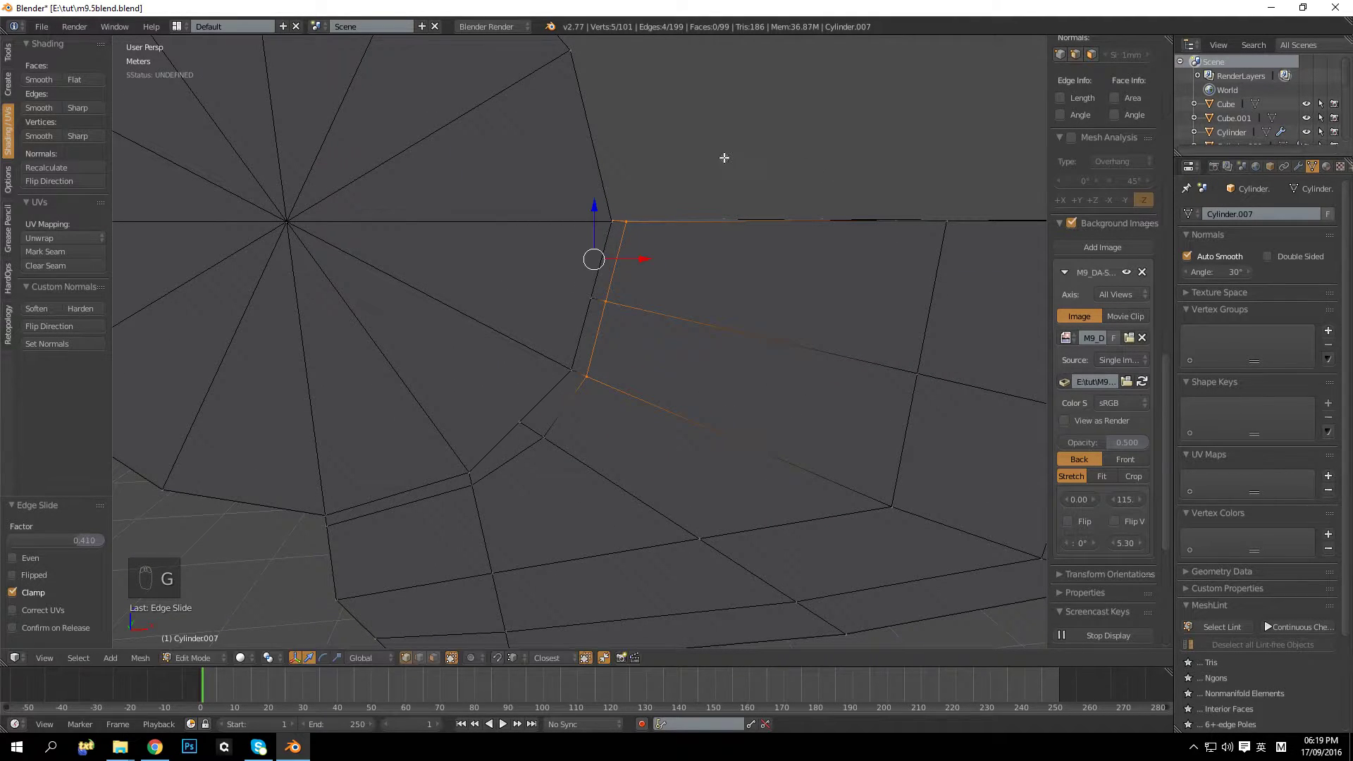
Step: Vertex-slide the loop's next lower front vertex outward to even the strip's width around the cylinder
right_click(539, 432)
key("g")
key("g")
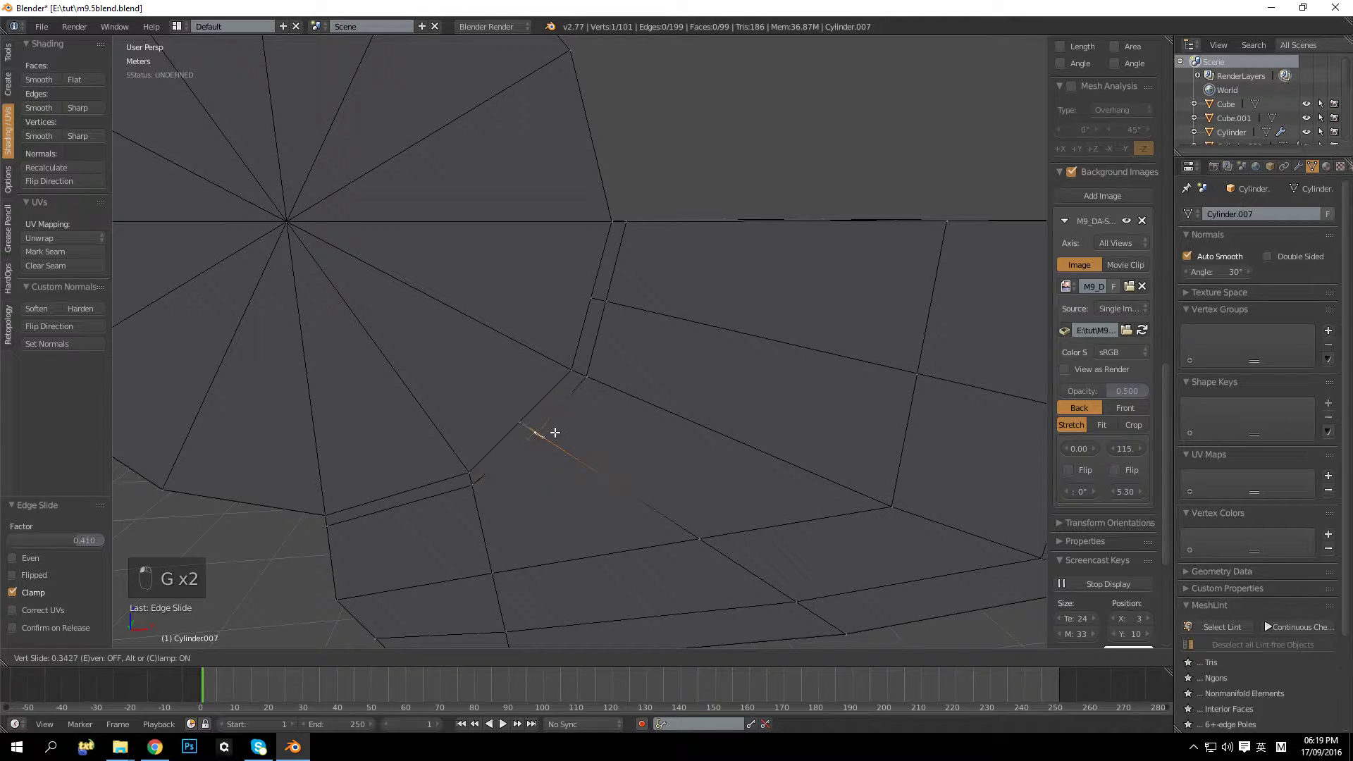
left_click(555, 432)
scroll(644, 418, "down", 4)
key("a")
Step: Select all the arm's front faces outside the narrow strip and pull them forward along Y, beyond the cylinder's face
middle_click_drag(685, 348, 488, 548)
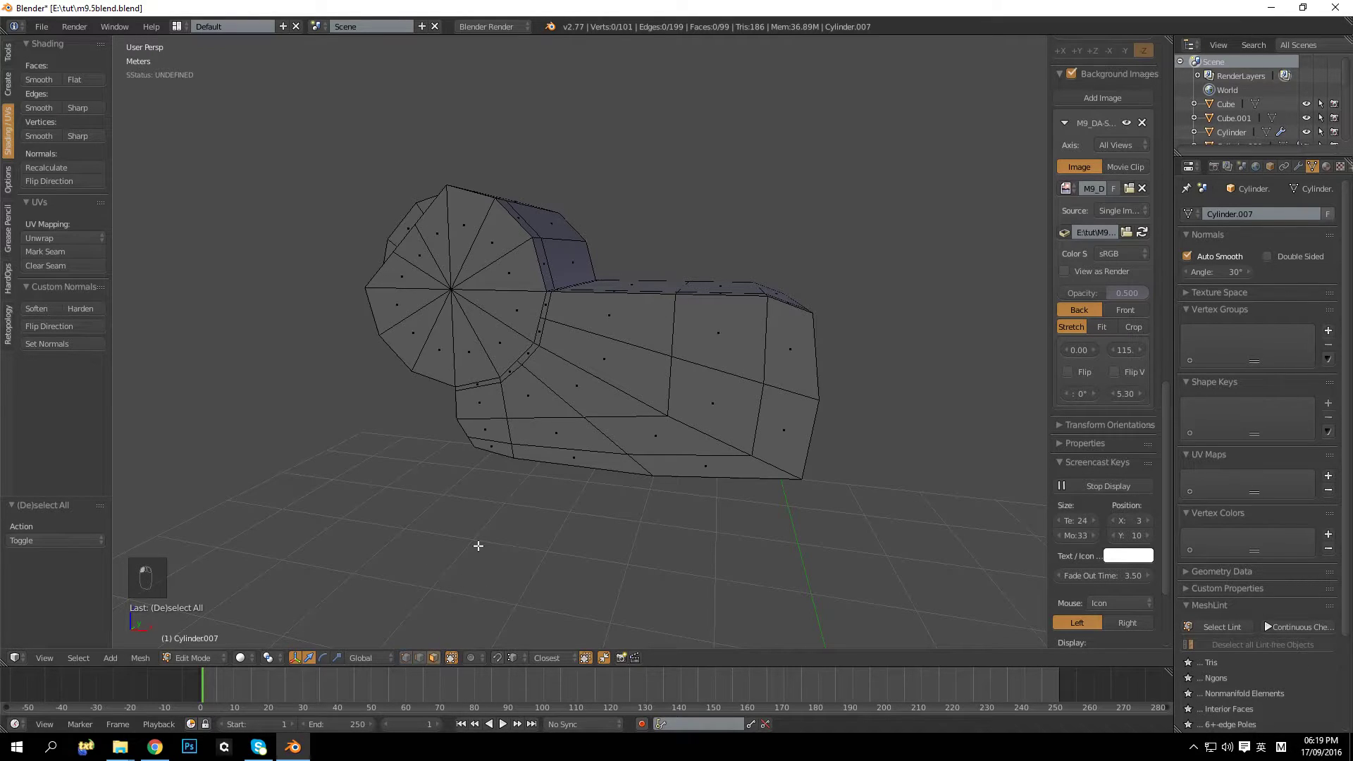
right_click(486, 406)
right_click(626, 315, "ctrl")
right_click(712, 335, "ctrl")
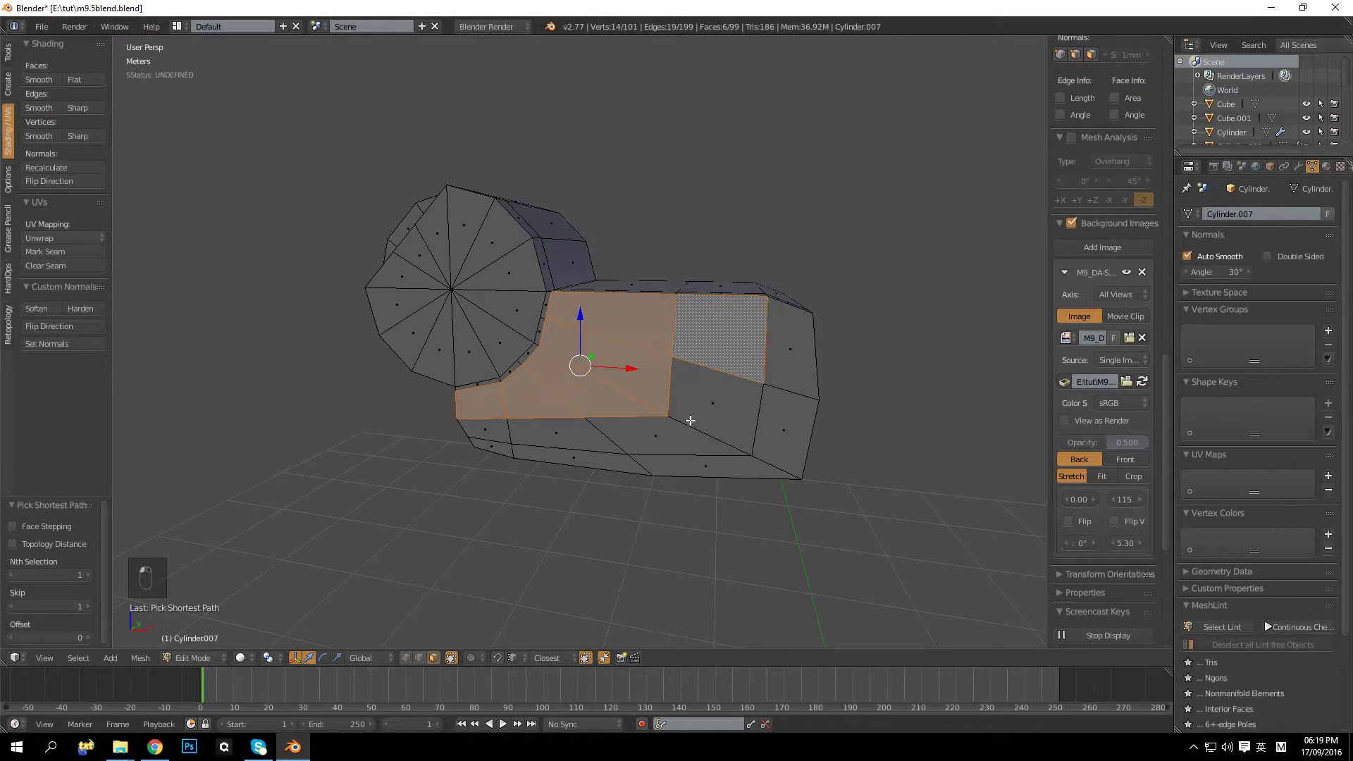
right_click(503, 439, "ctrl")
right_click(501, 452, "ctrl")
right_click(778, 358, "ctrl")
middle_click_drag(778, 358, 721, 381)
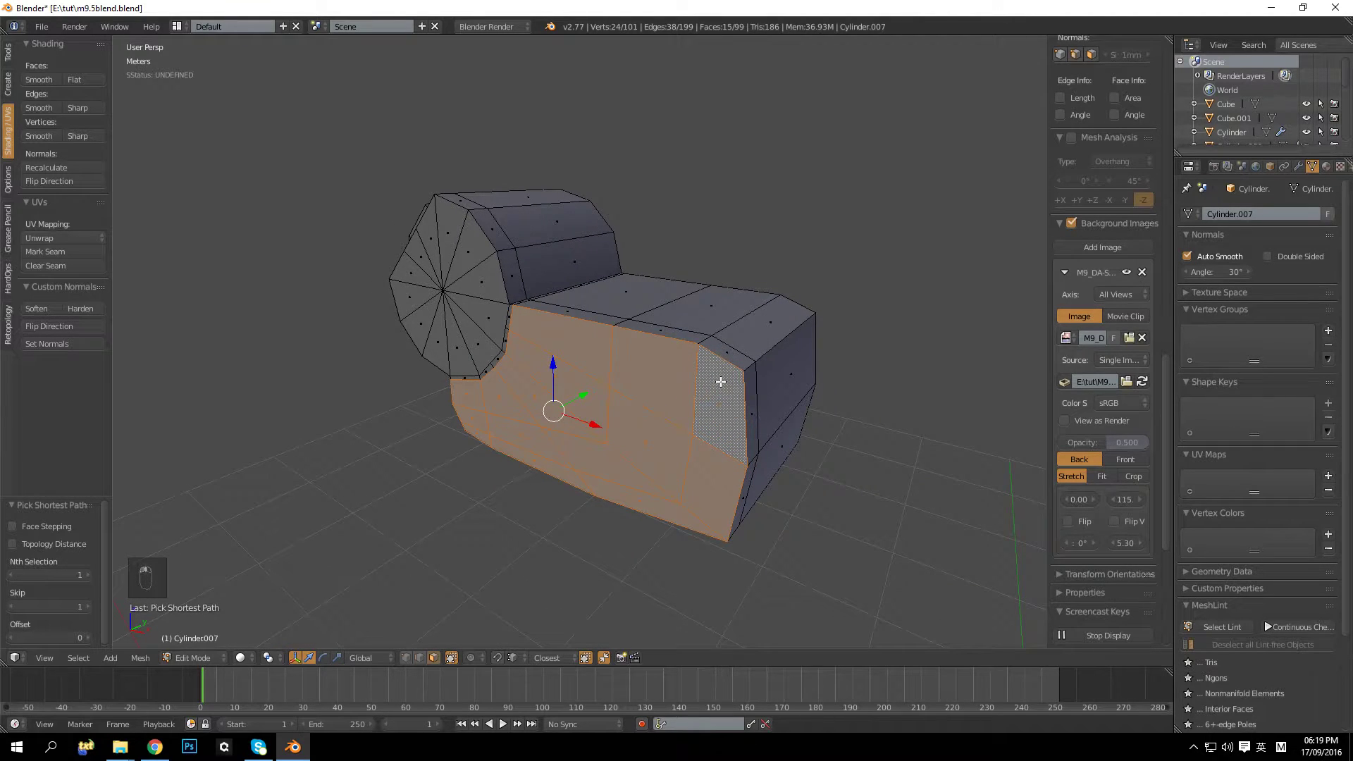
middle_click_drag(717, 381, 641, 394)
left_click_drag(577, 397, 571, 409)
key("a")
Step: Select the edge path along the strip's outer rim and move it away from the cylinder to widen the sloped strip
middle_click_drag(583, 371, 671, 363)
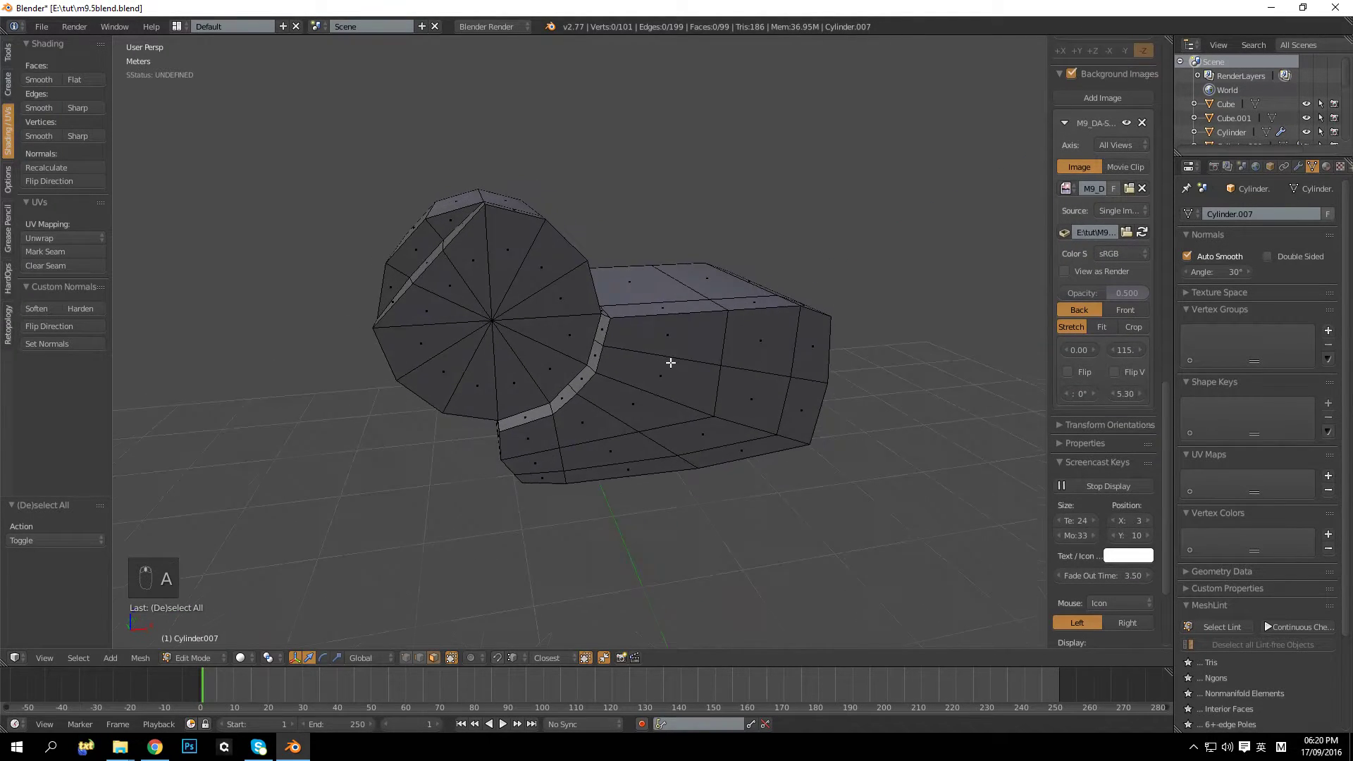
scroll(633, 388, "up", 3)
left_click(419, 659)
right_click(505, 475)
right_click(639, 326, "ctrl")
middle_click_drag(639, 326, 582, 311)
left_click_drag(566, 373, 588, 380)
middle_click_drag(557, 366, 547, 307)
left_click_drag(579, 267, 577, 280)
left_click_drag(641, 329, 638, 327)
key("a")
Step: Move the strip's lower-left outer vertex left along X to line up with the vertex beneath it
middle_click_drag(632, 335, 562, 405)
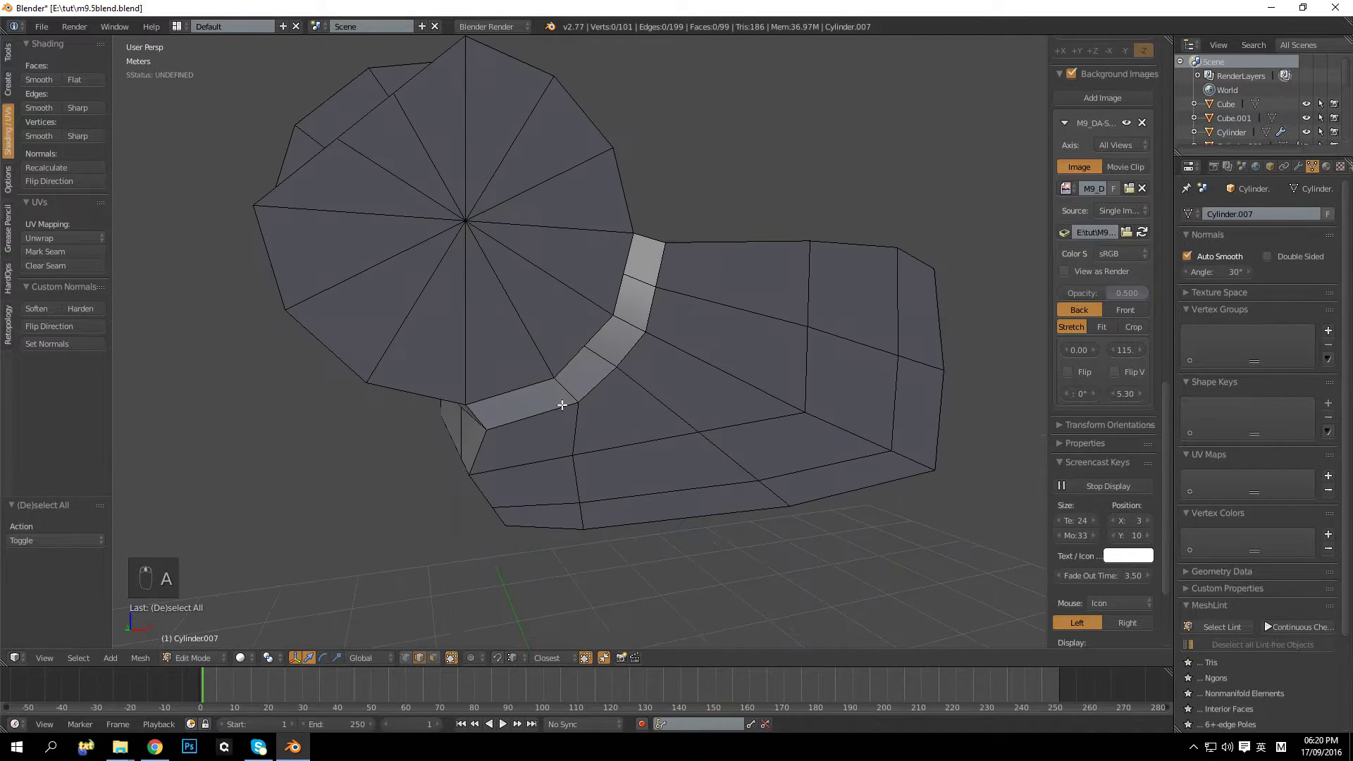
left_click(408, 661)
right_click(487, 430)
left_click_drag(535, 428, 471, 475)
key("a")
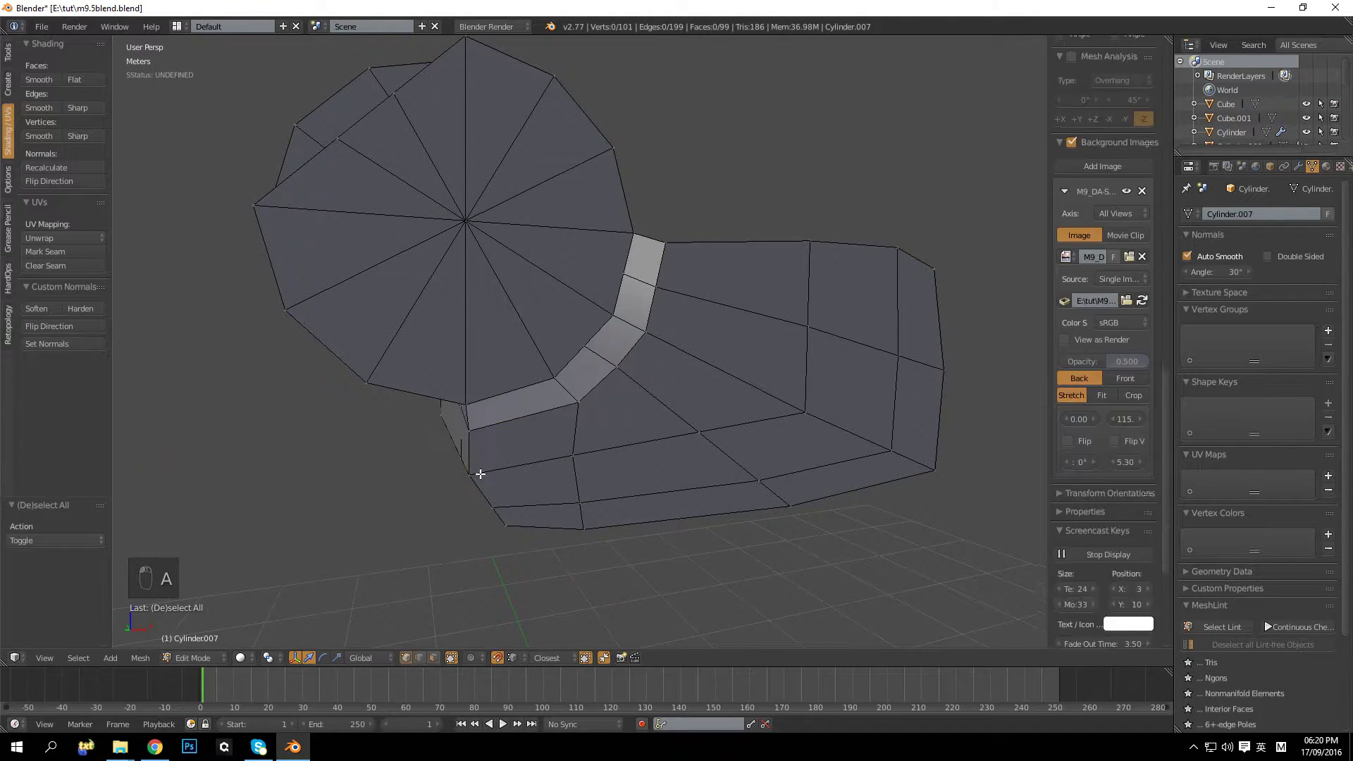
Step: Examine the lever's shape from several angles in object and edit mode
key("Tab")
mouse_move(565, 453)
middle_mouse_down()
mouse_move(613, 439)
mouse_move(549, 477)
mouse_move(641, 453)
middle_mouse_up()
scroll(613, 439, "down", 5)
key("Tab")
mouse_move(750, 431)
middle_mouse_down()
mouse_move(707, 413)
mouse_move(744, 418)
middle_mouse_up()
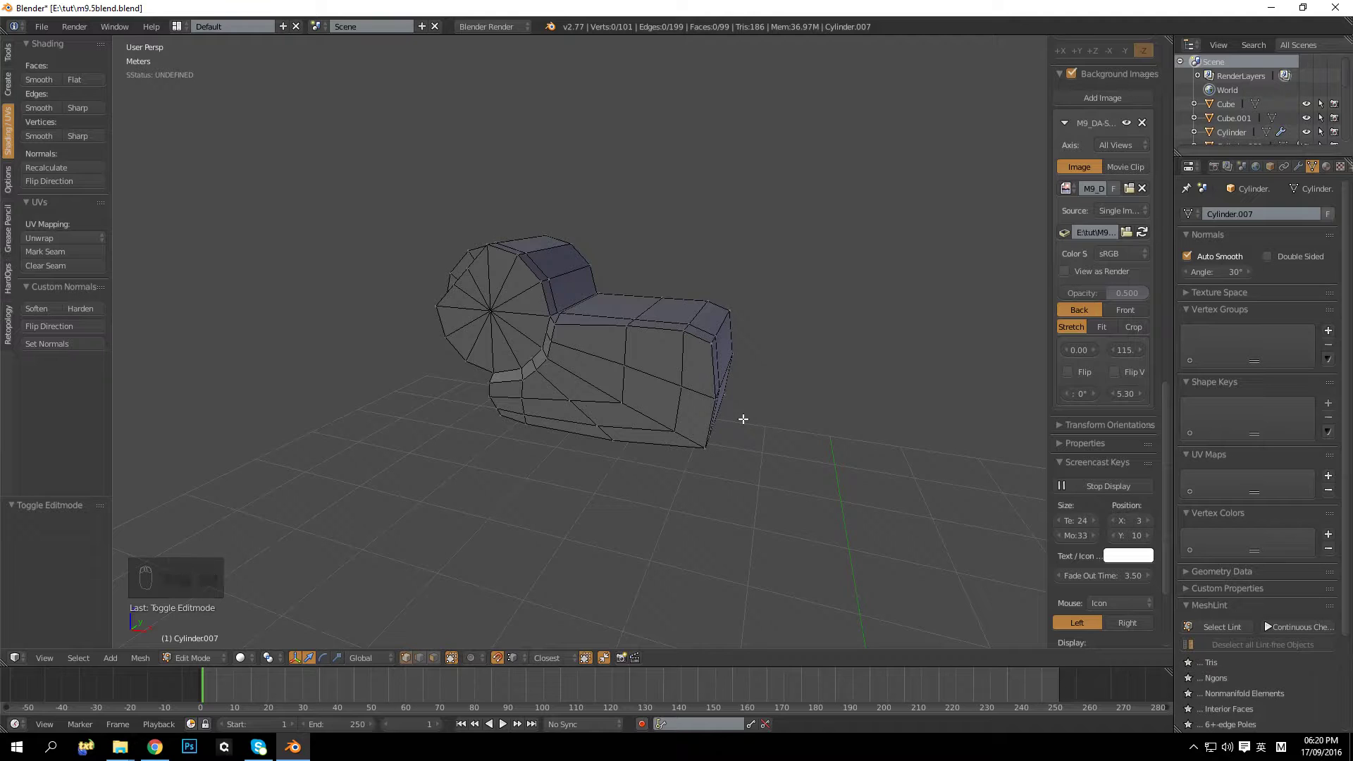
middle_click_drag(785, 401, 716, 420)
scroll(604, 482, "up", 2)
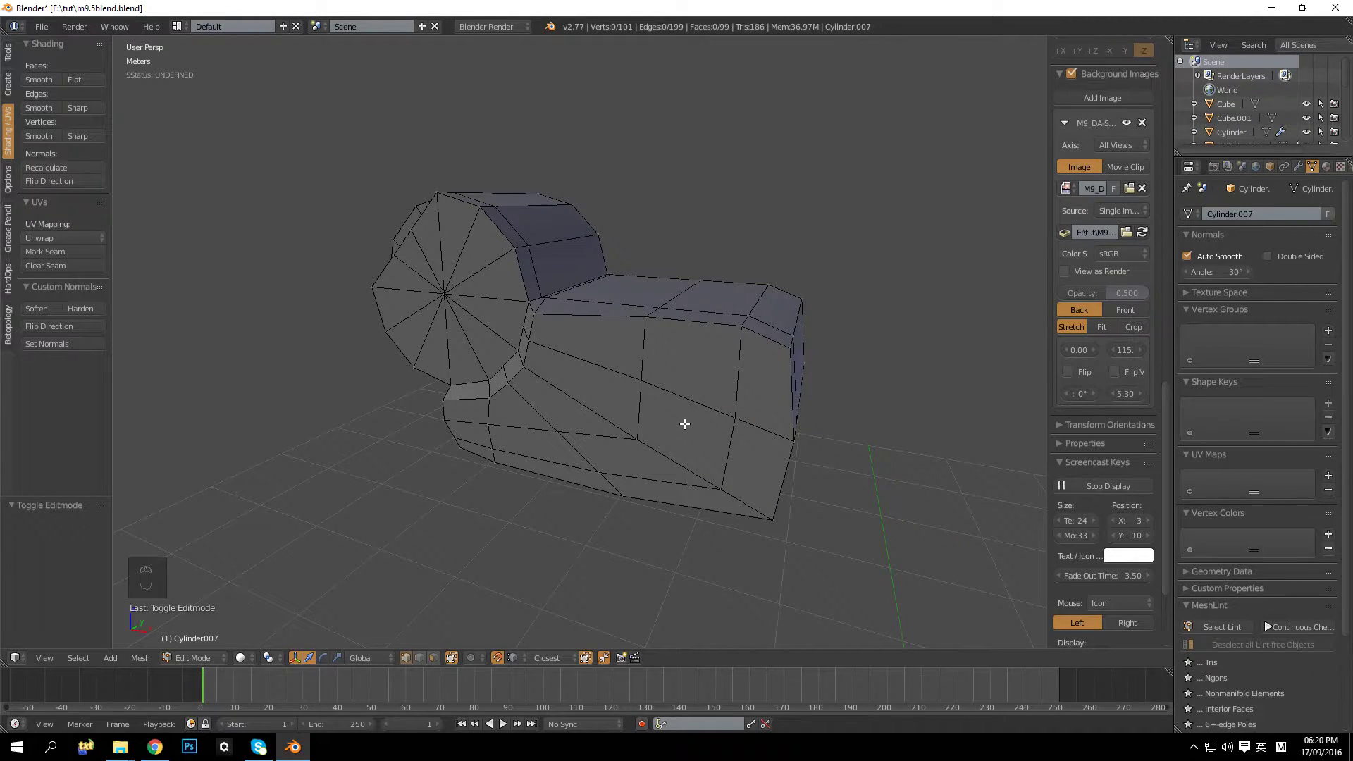
middle_click_drag(650, 410, 531, 591)
left_click(472, 657)
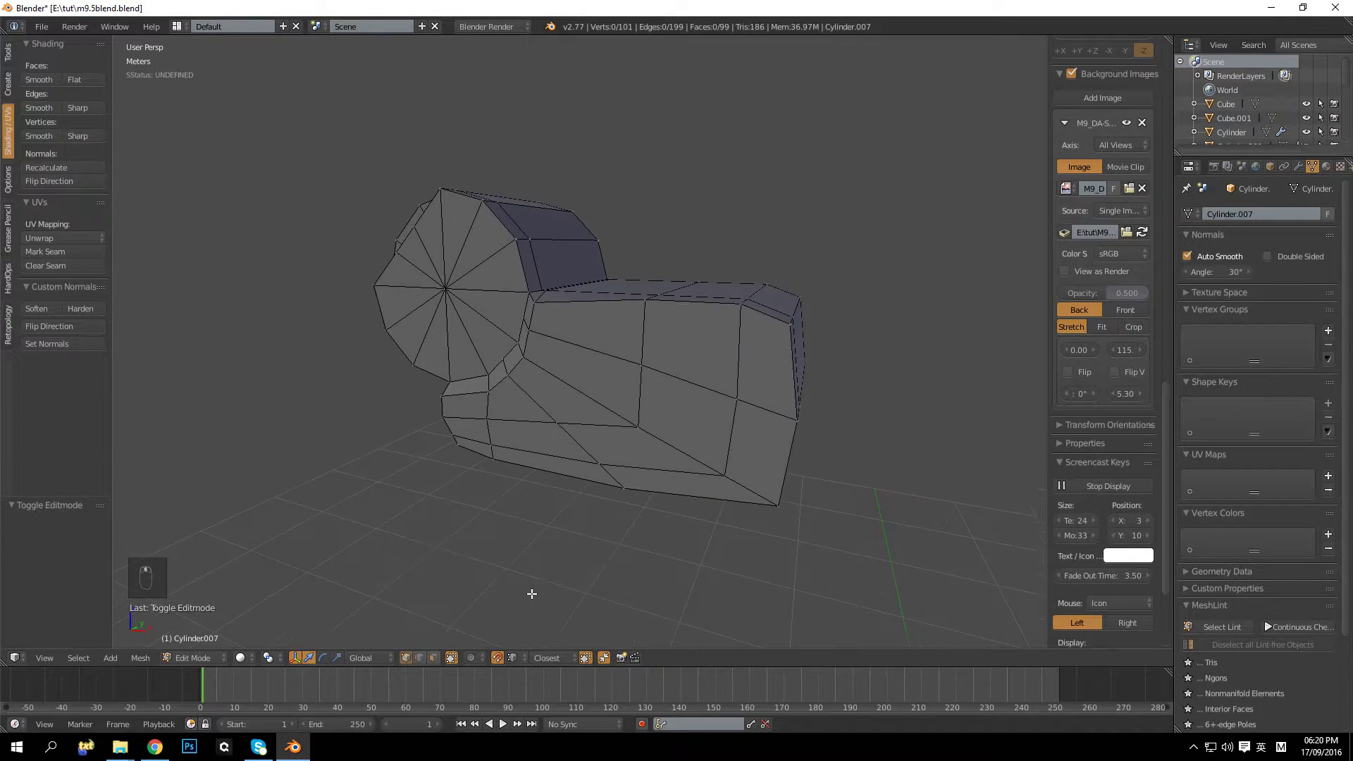
left_click(435, 658)
right_click(612, 366)
right_click(776, 462, "ctrl")
right_click(587, 328, "shift")
right_click(764, 353, "ctrl")
middle_click_drag(764, 353, 729, 355)
right_click(534, 371, "shift")
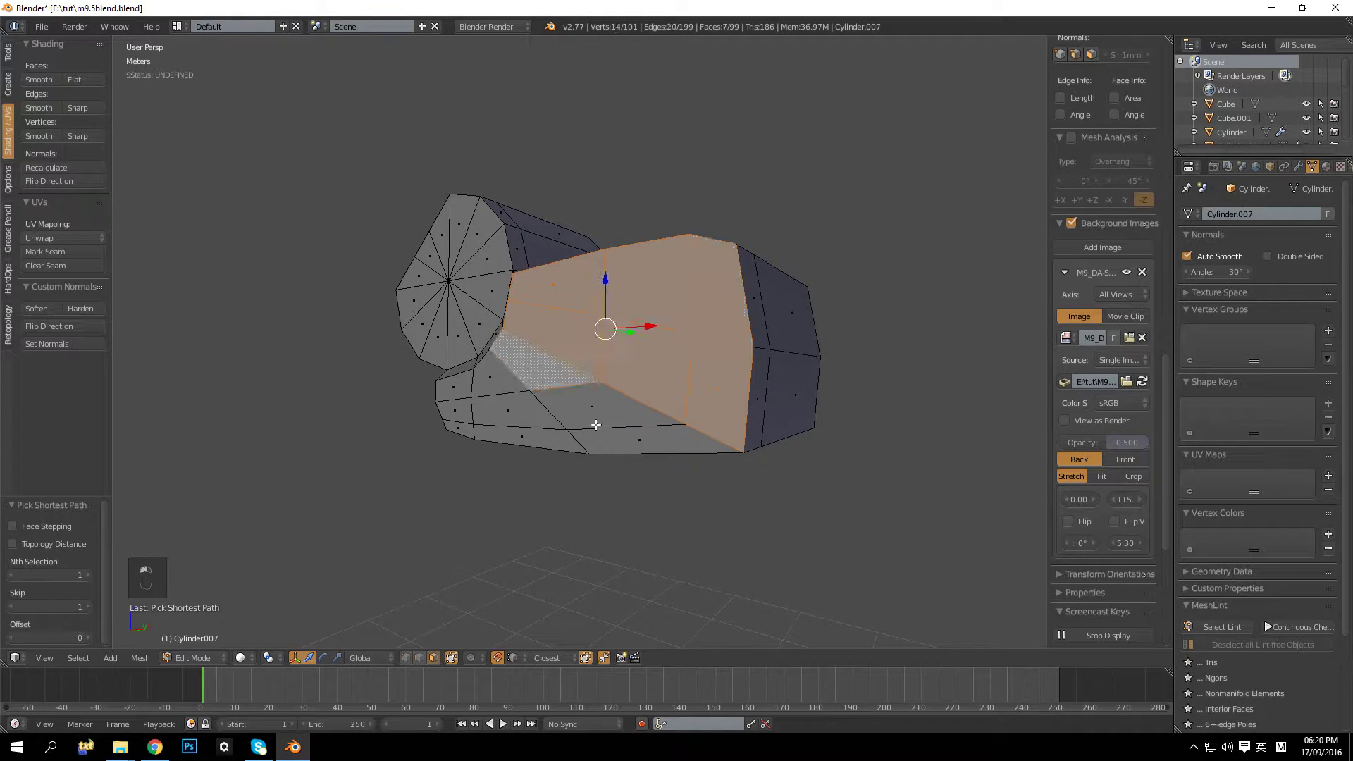
right_click(664, 441, "ctrl")
middle_click_drag(664, 441, 678, 451)
mouse_move(680, 439)
middle_mouse_down()
mouse_move(649, 460)
mouse_move(663, 442)
middle_mouse_up()
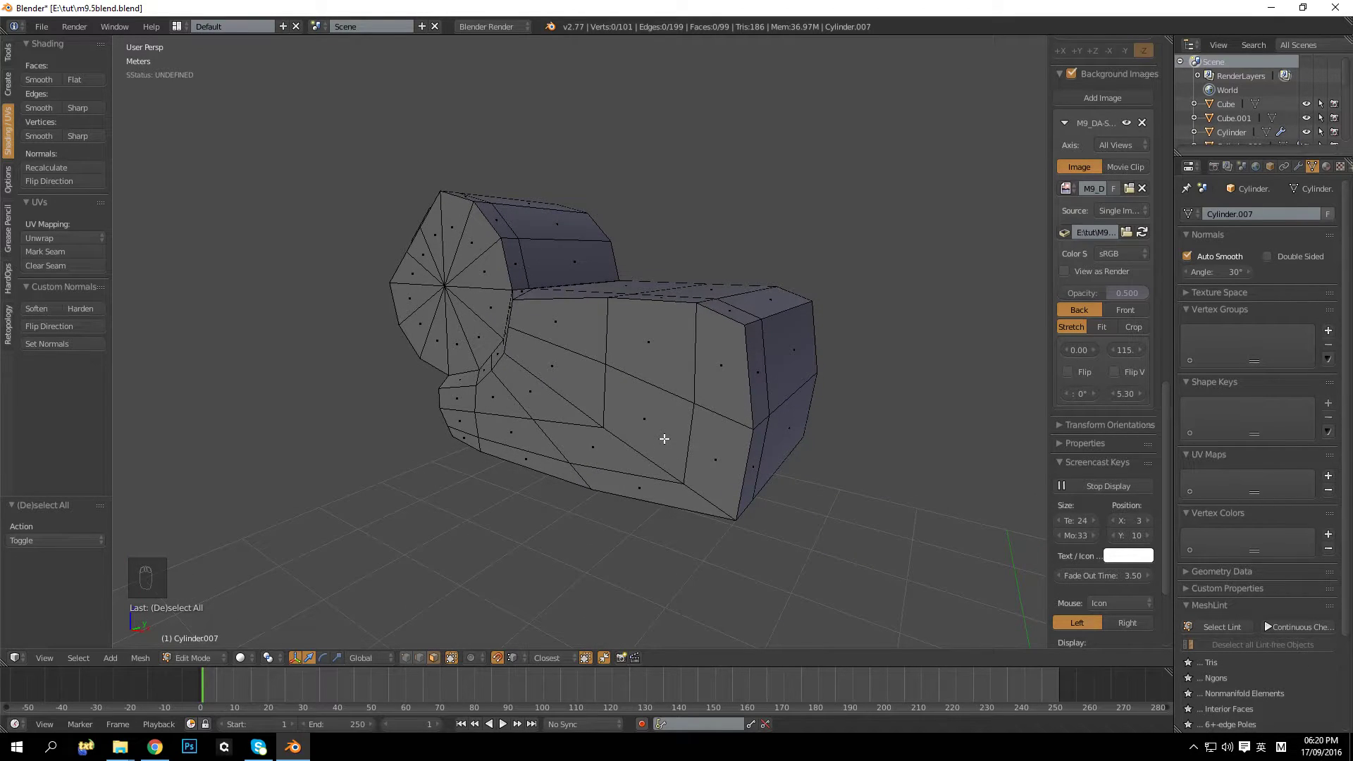
middle_click_drag(676, 398, 710, 390)
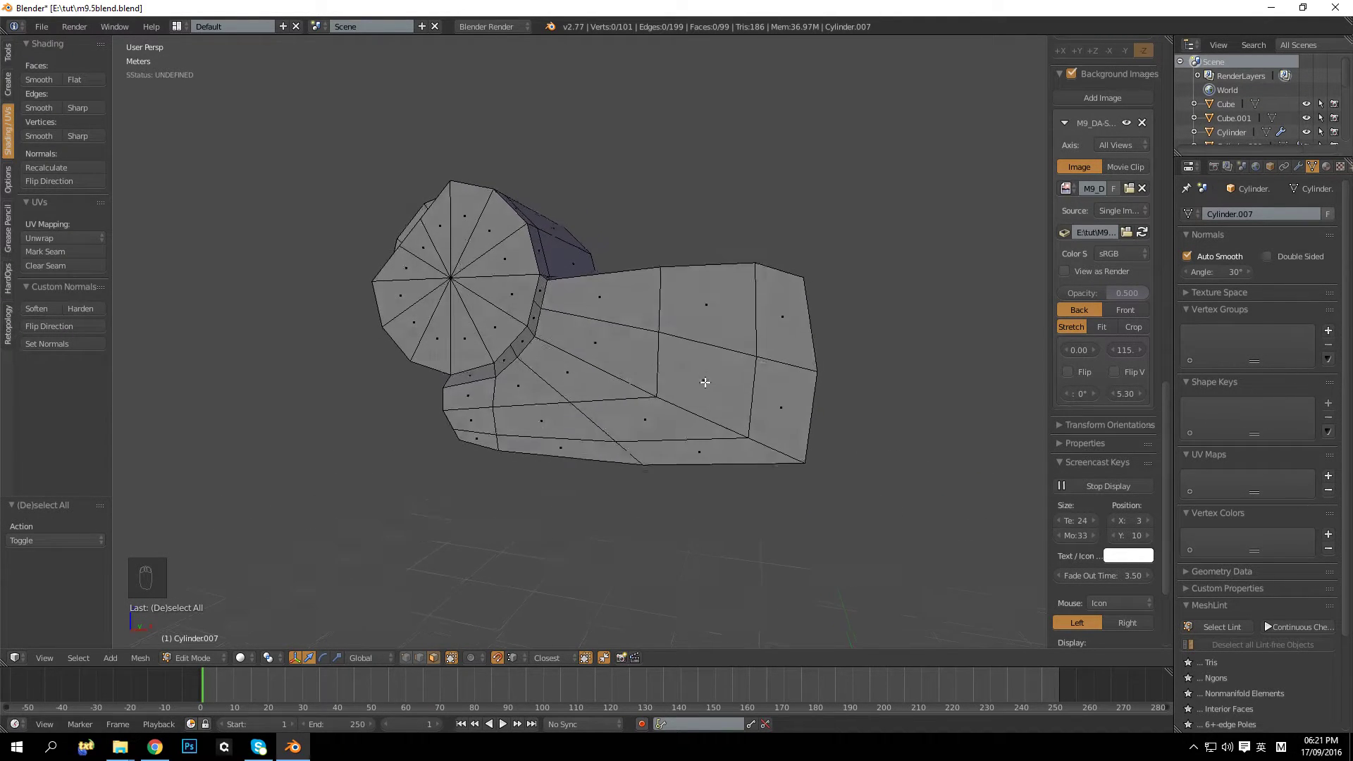
Step: Inspect the whole lever again in object mode and from the front and side in edit mode
key("Tab")
middle_click_drag(664, 414, 627, 423)
scroll(532, 425, "down", 3)
key("Tab")
middle_click_drag(427, 346, 484, 329)
scroll(420, 350, "up", 4)
scroll(416, 350, "down", 2)
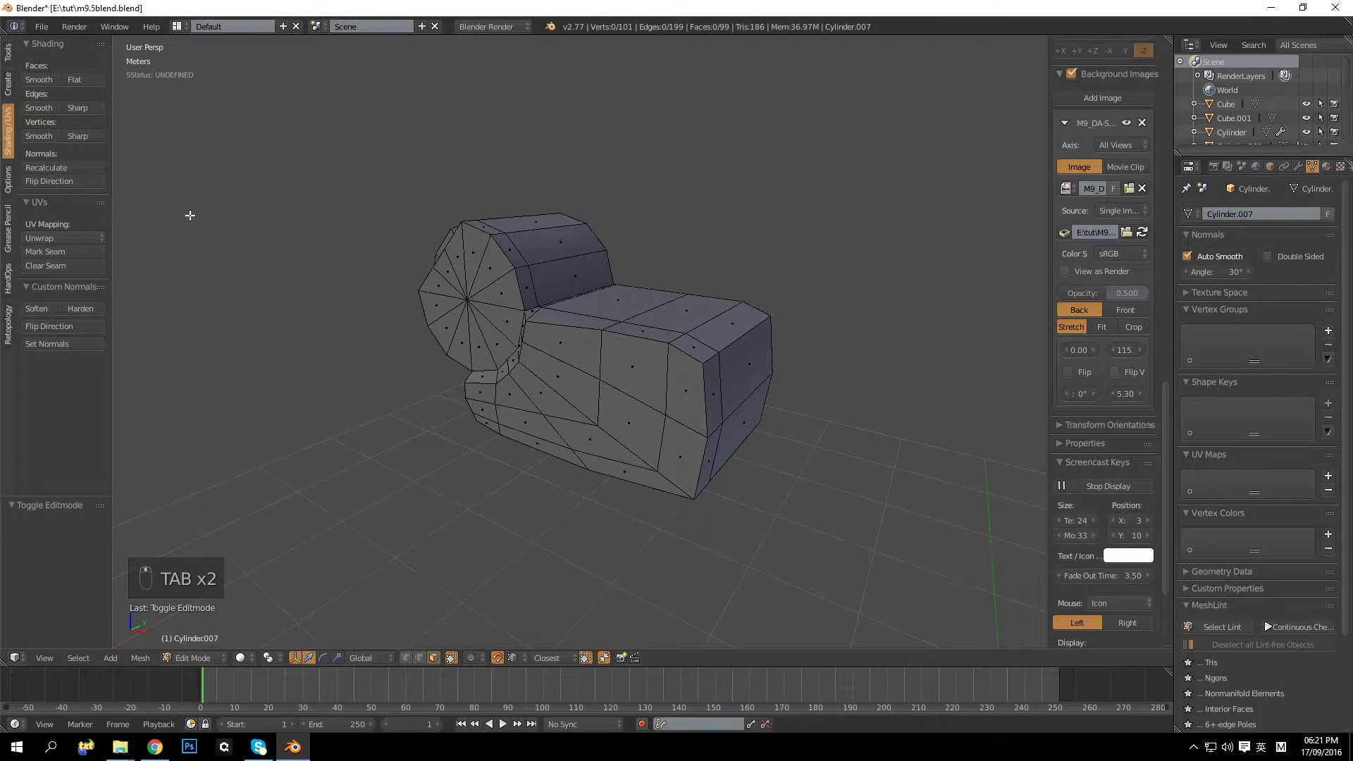
Step: Add a cube to the lever's mesh and show the model in wireframe from the front against the reference image
scroll(190, 215, "up", 2)
left_click(8, 85)
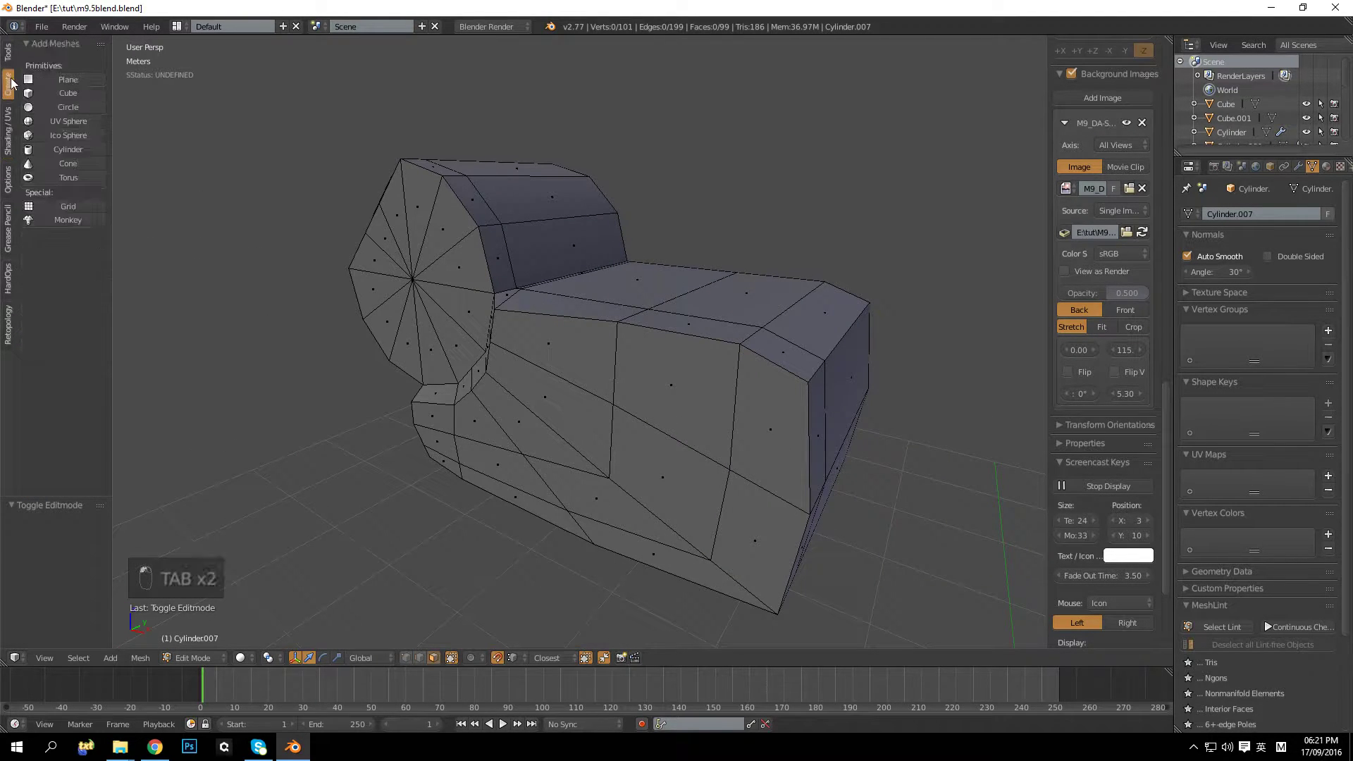
left_click(60, 94)
key("KP_1")
key("KP_5")
key("z")
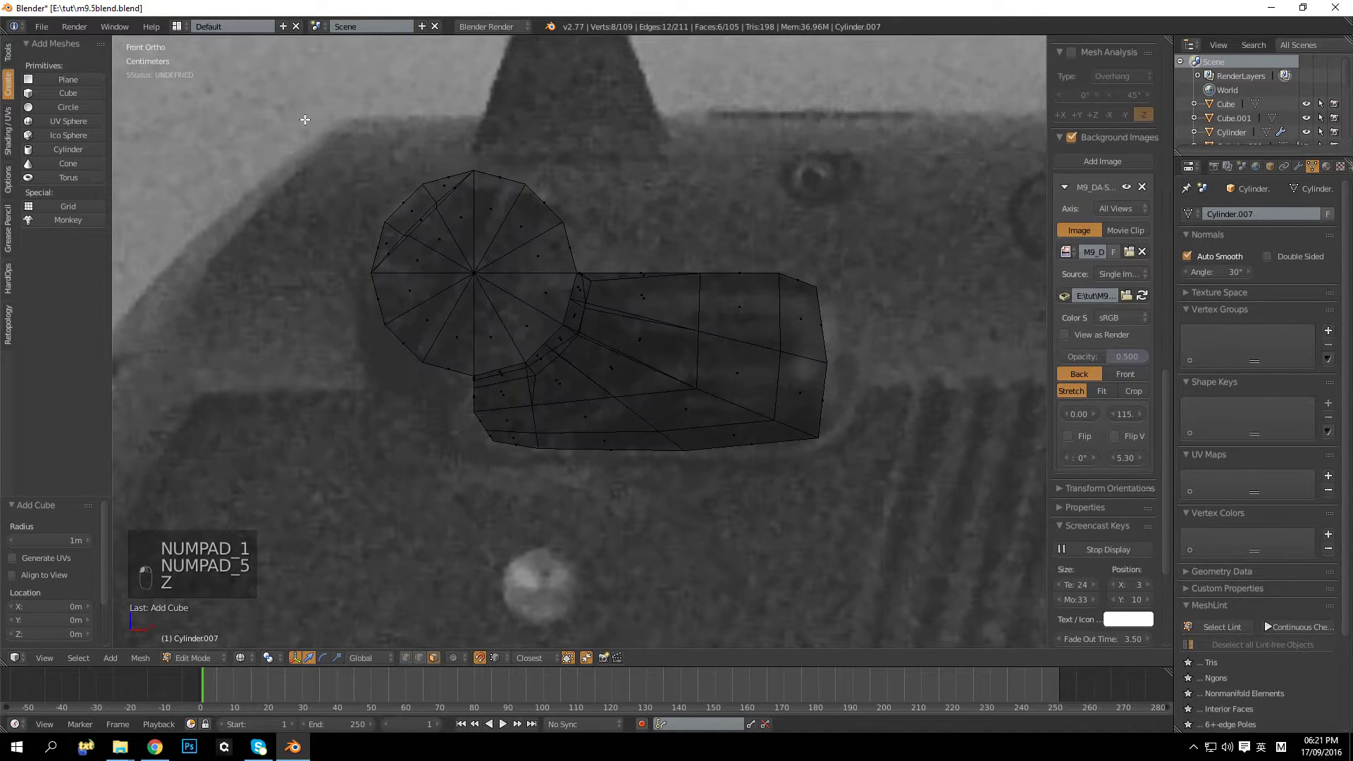
scroll(384, 374, "down", 10)
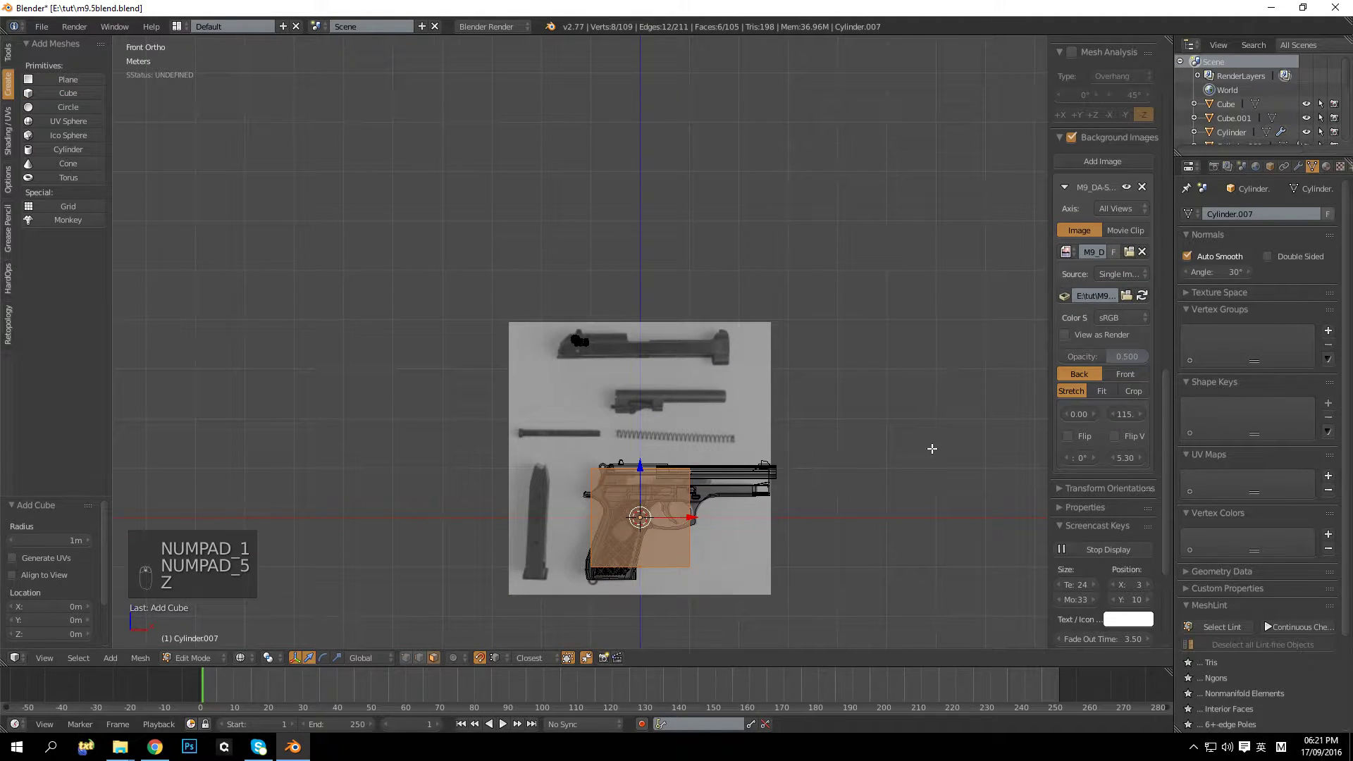
key("s")
left_click(701, 504)
key("ctrl+z")
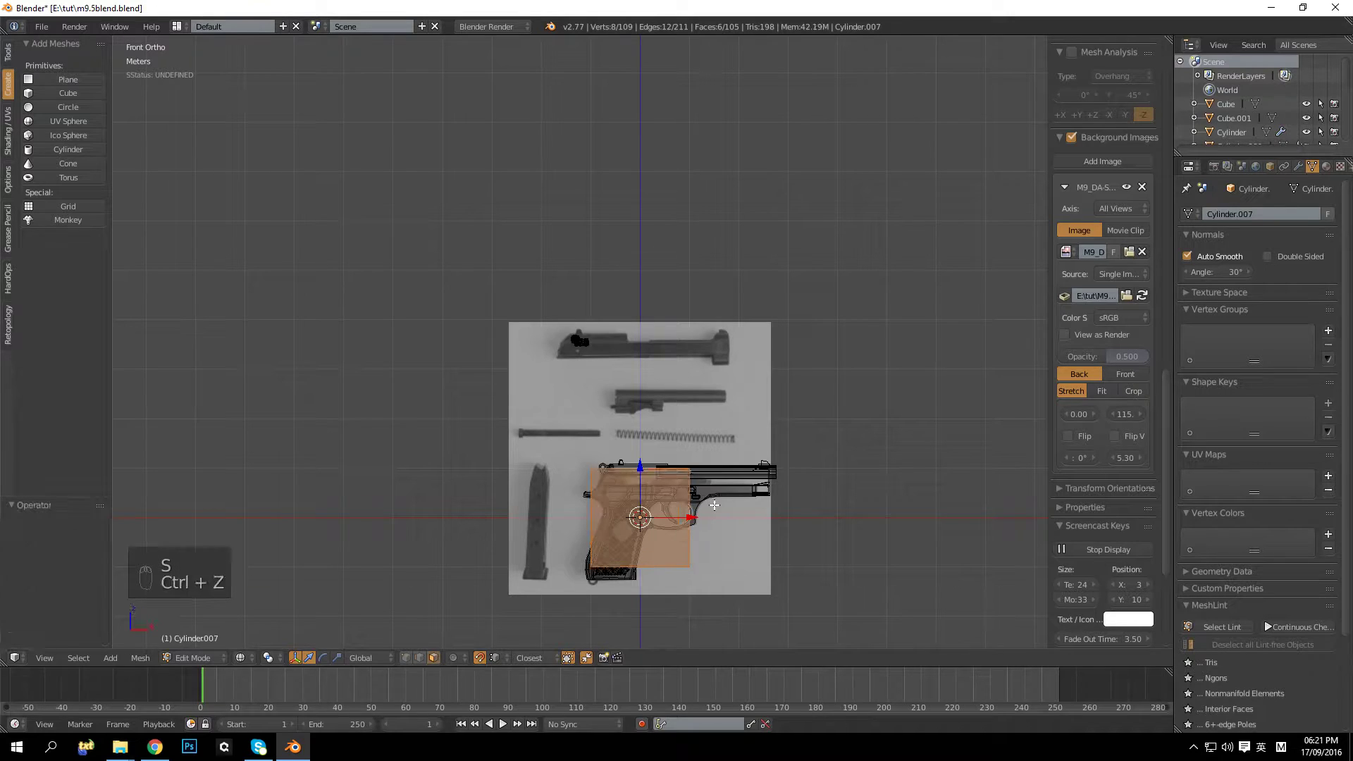
Step: Turn off snapping and uniformly scale the new cube down to a small block
key("shift+Tab")
key("s")
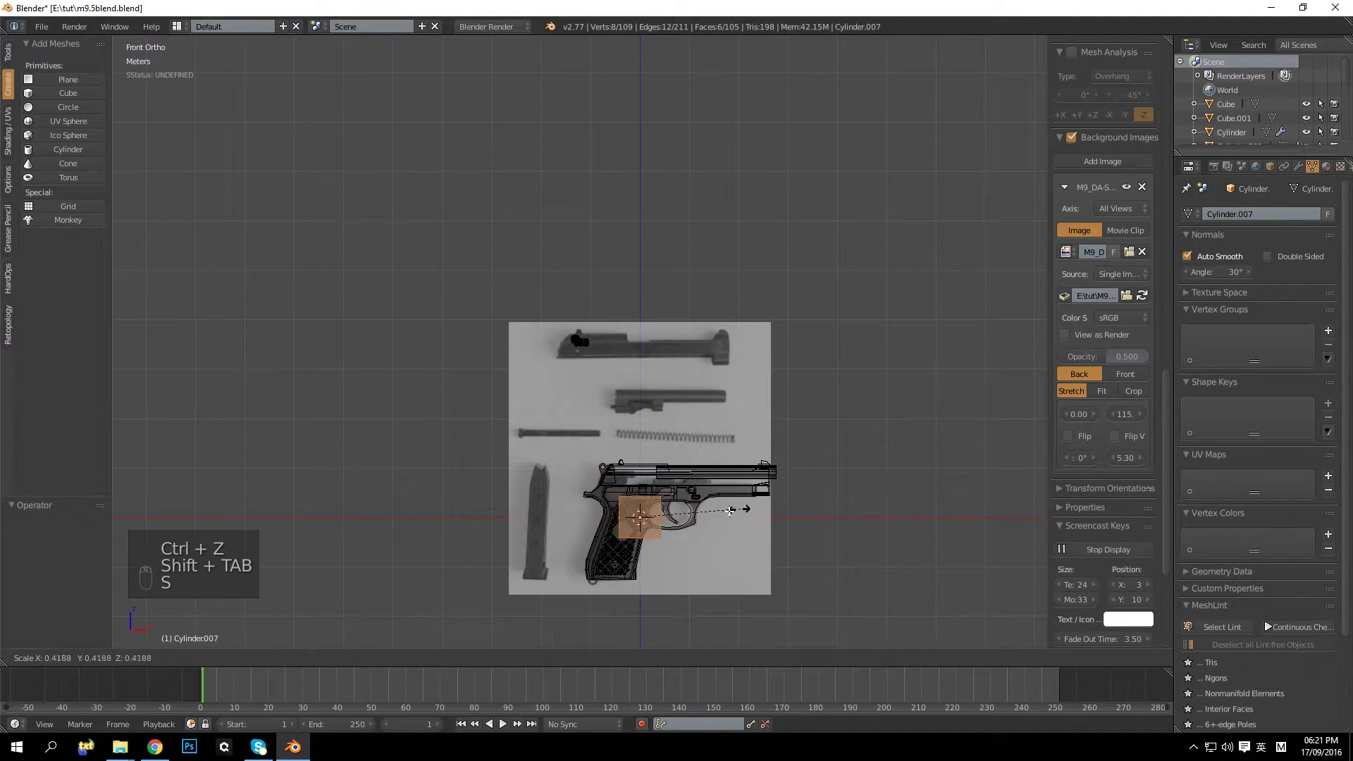
left_click(665, 520)
Step: Move the cube along Z and X until it sits over the lever arm in the front view
left_click_drag(644, 473, 599, 286)
left_click_drag(696, 331, 647, 335)
scroll(647, 334, "up", 10)
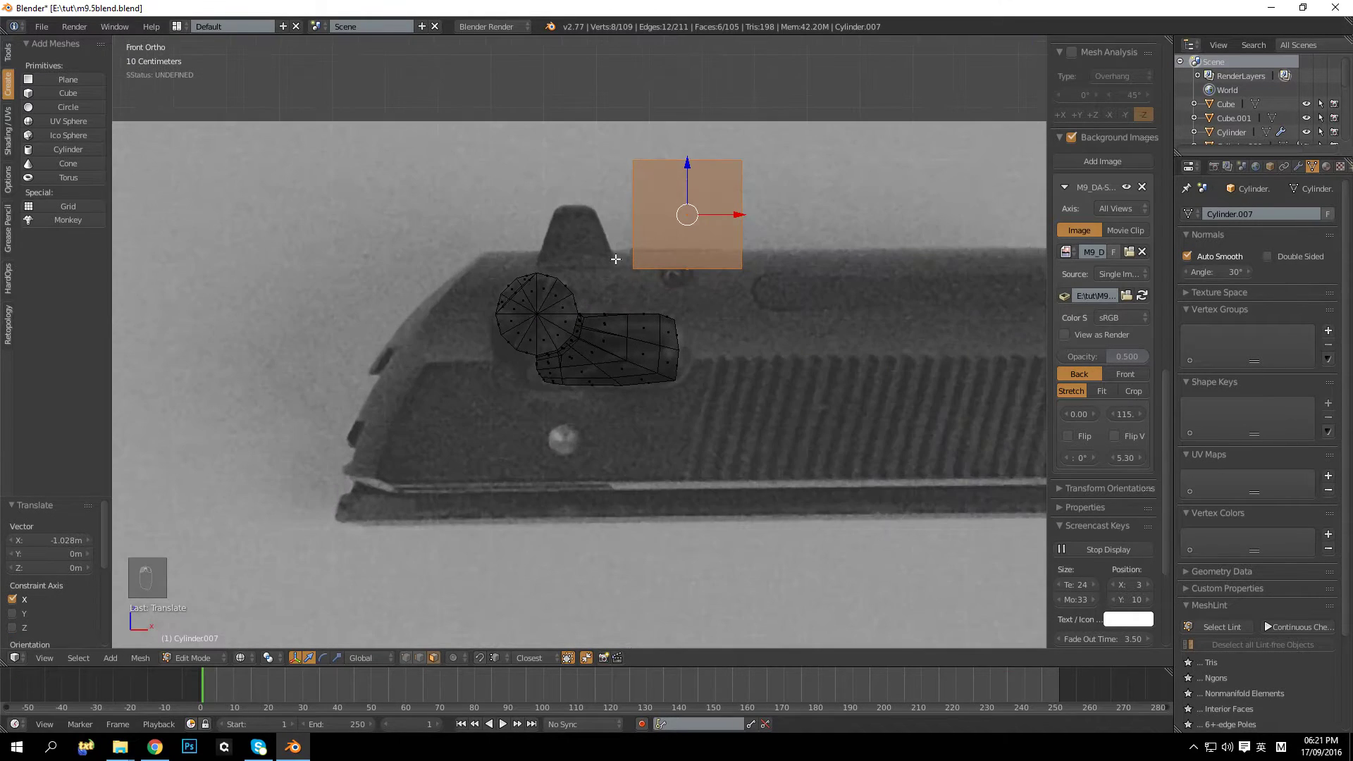
mouse_move(690, 164)
left_mouse_down()
mouse_move(740, 310)
mouse_move(777, 338)
mouse_move(690, 353)
left_mouse_up()
Step: Scale the cube uniformly by about 0.402 so it fits within the lever arm
key("KP_5")
key("z")
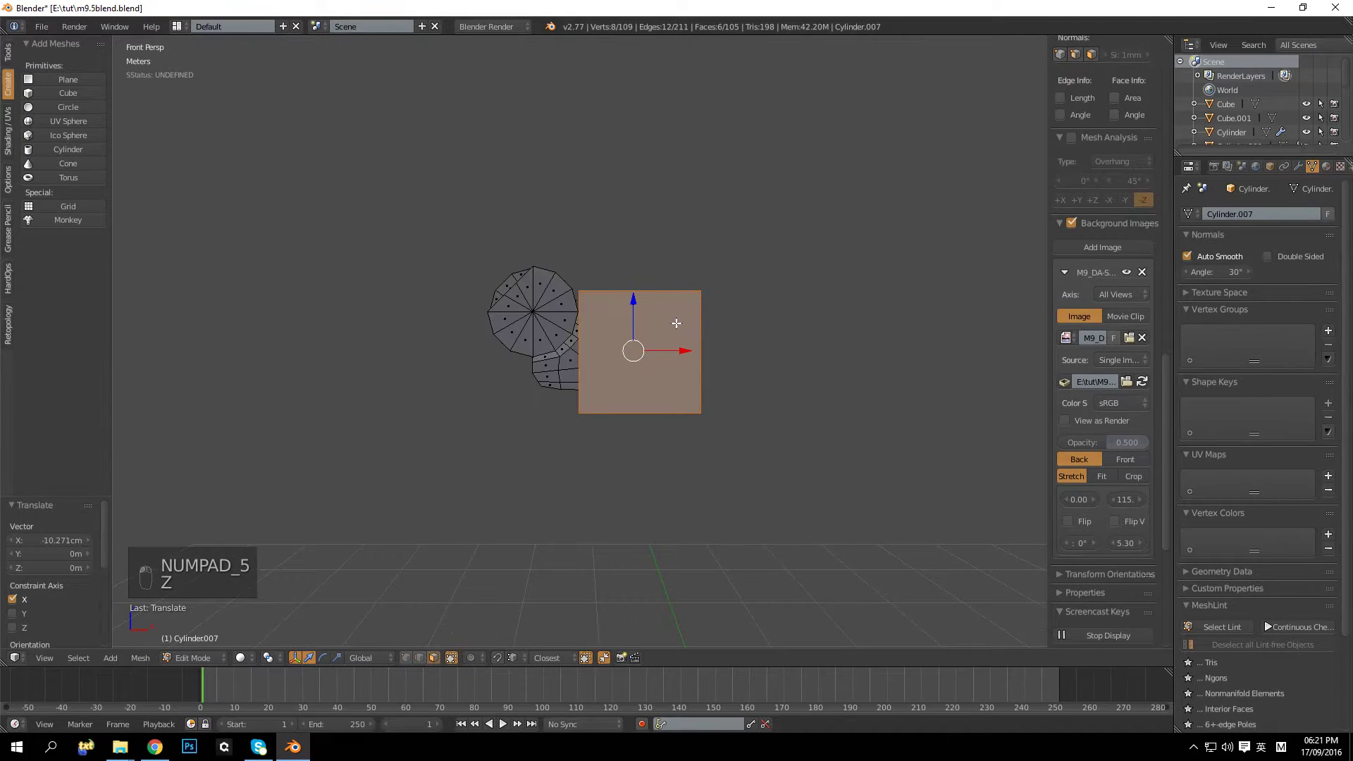
middle_click_drag(676, 323, 604, 333)
key("s")
left_click(683, 338)
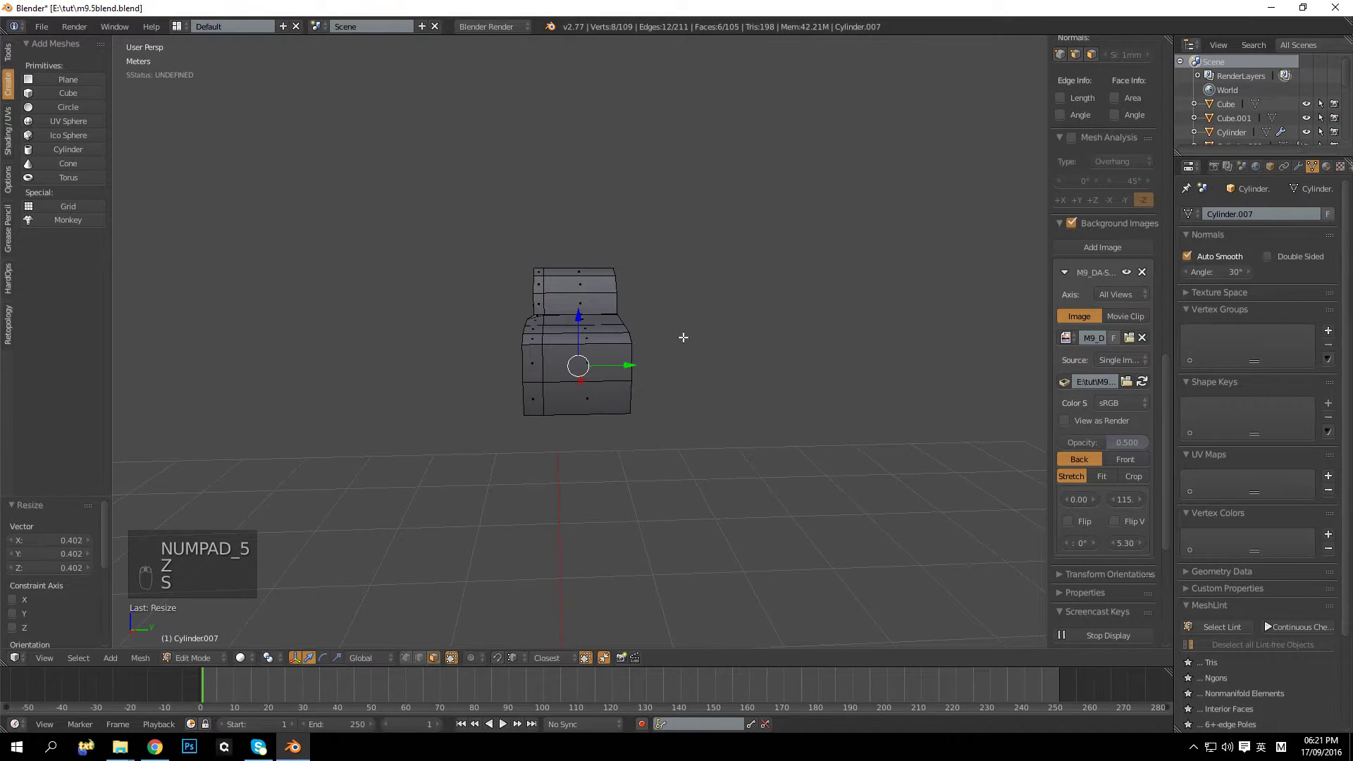
Step: Shrink the cube further by about 0.342 in the front view, judging its size against the arm in wireframe
key("KP_1")
key("KP_8")
key("KP_5")
key("z")
key("KP_5")
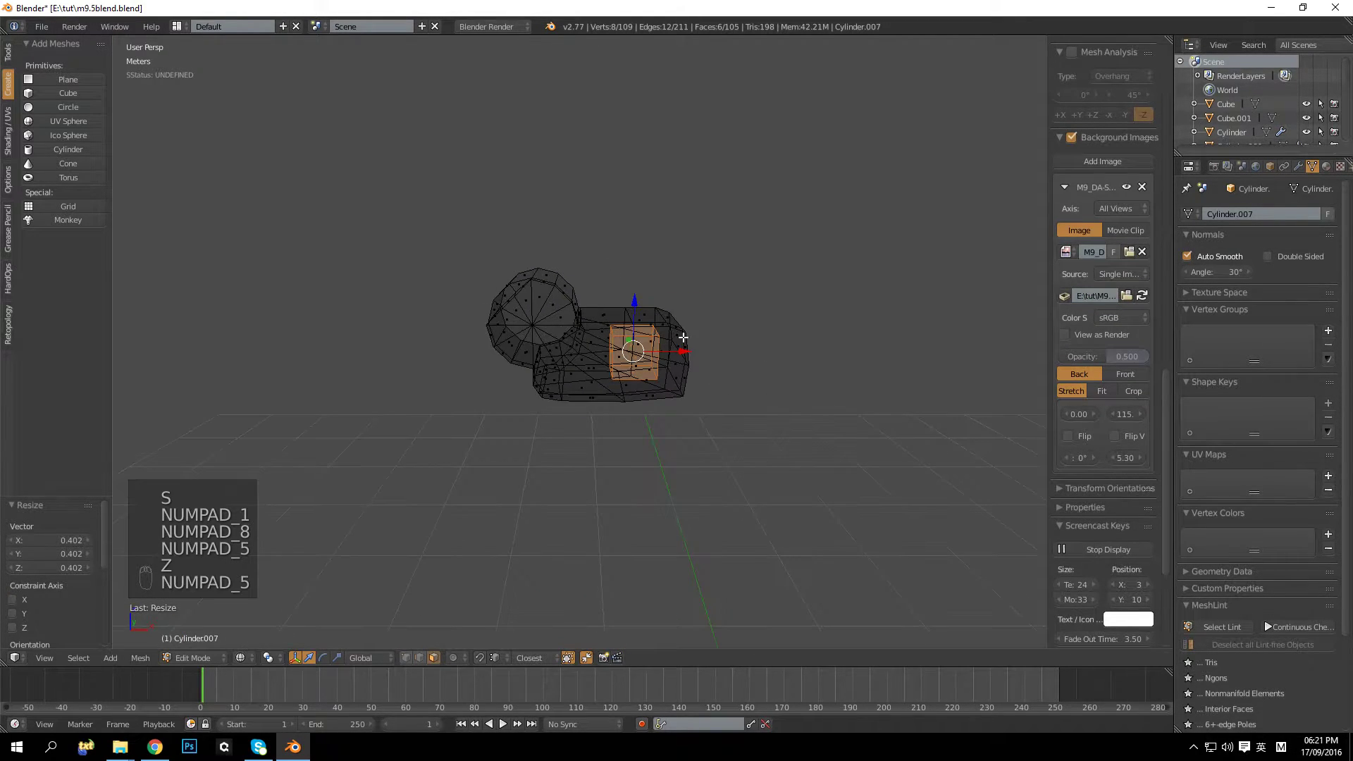
key("KP_5")
key("KP_1")
scroll(825, 338, "up", 5)
key("s")
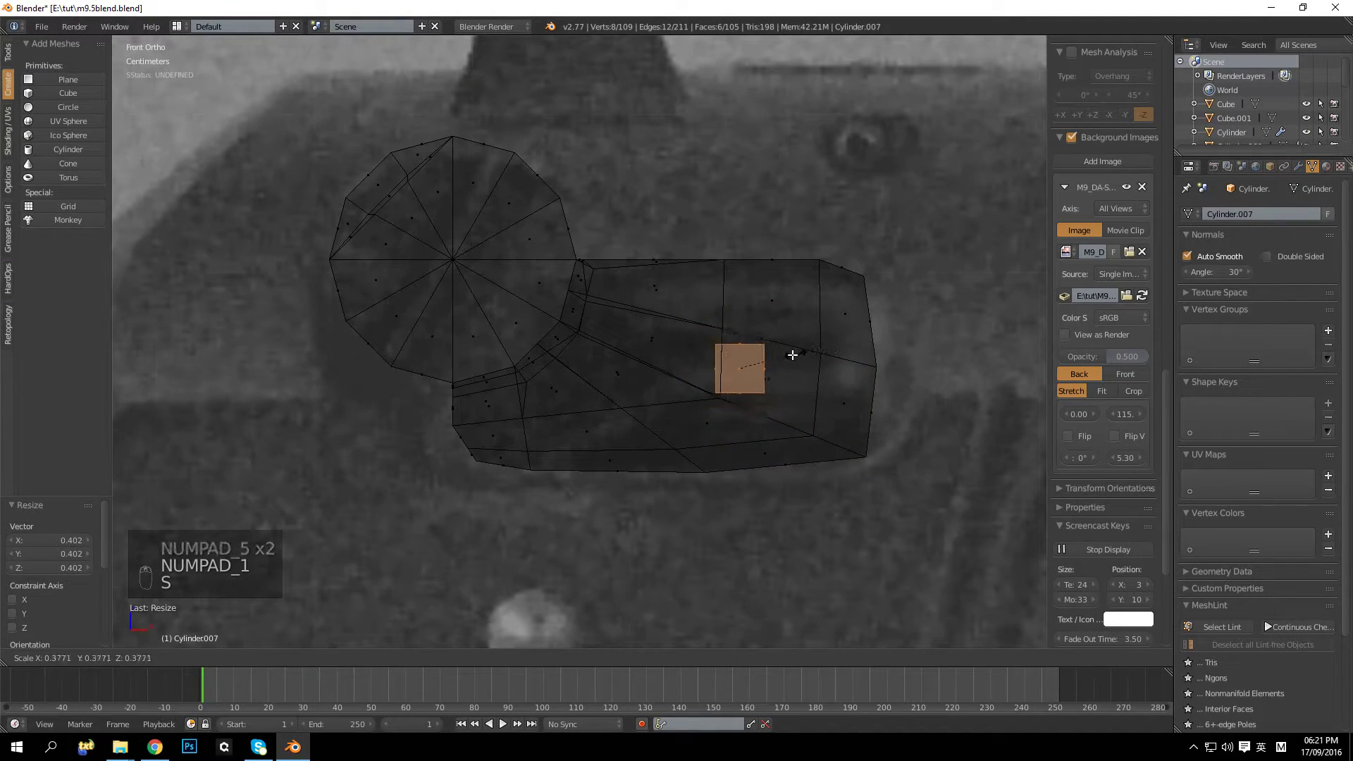
left_click(791, 355)
Step: Stretch the small cube along X by about 4.62 and then 1.227 into a bar nearly reaching the arm's free end
key("s")
key("x")
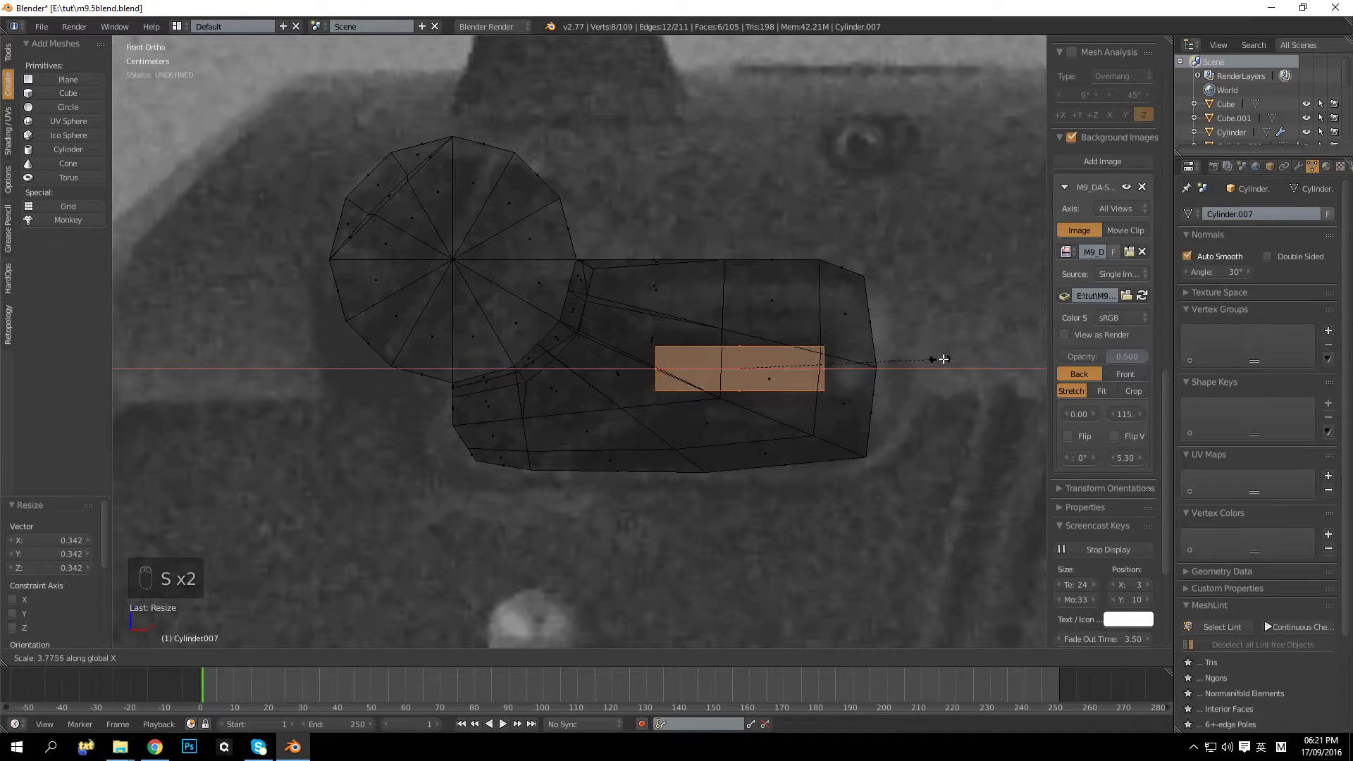
left_click(984, 356)
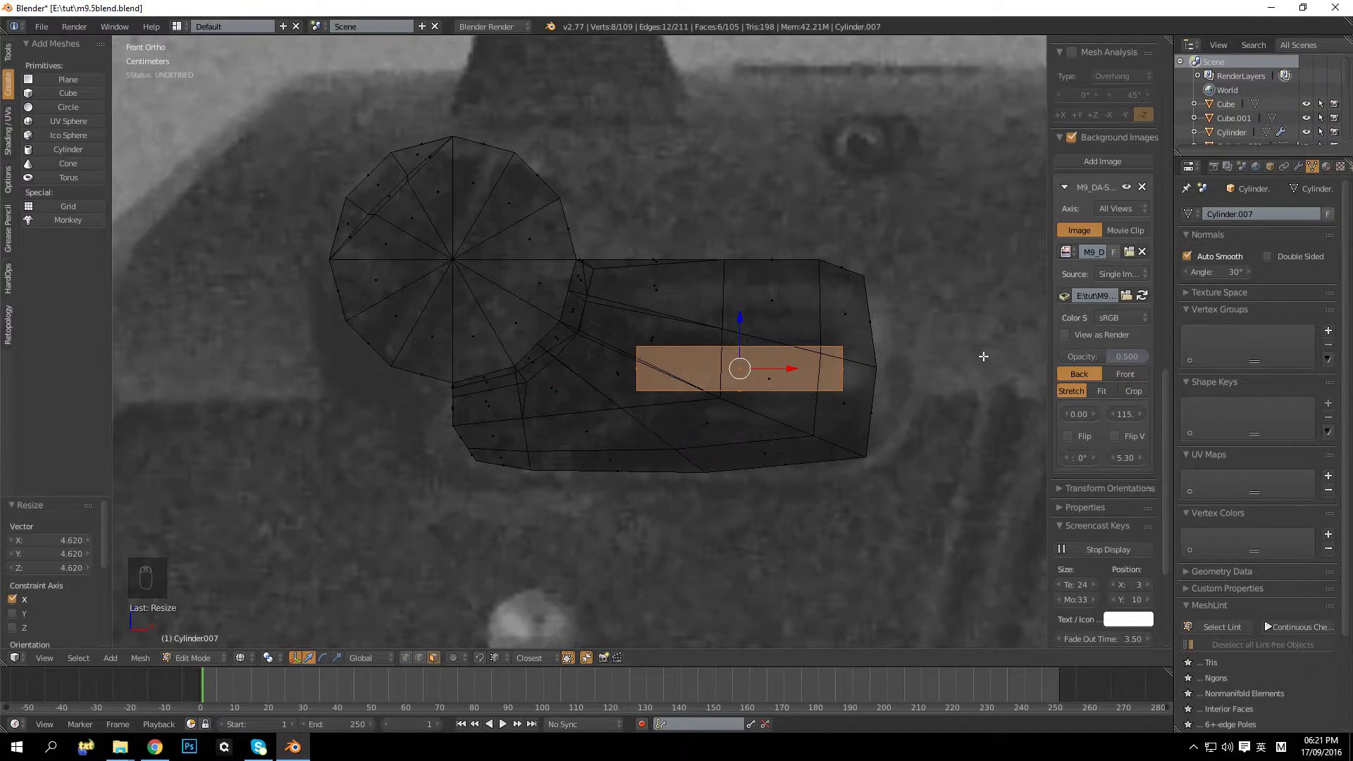
key("s")
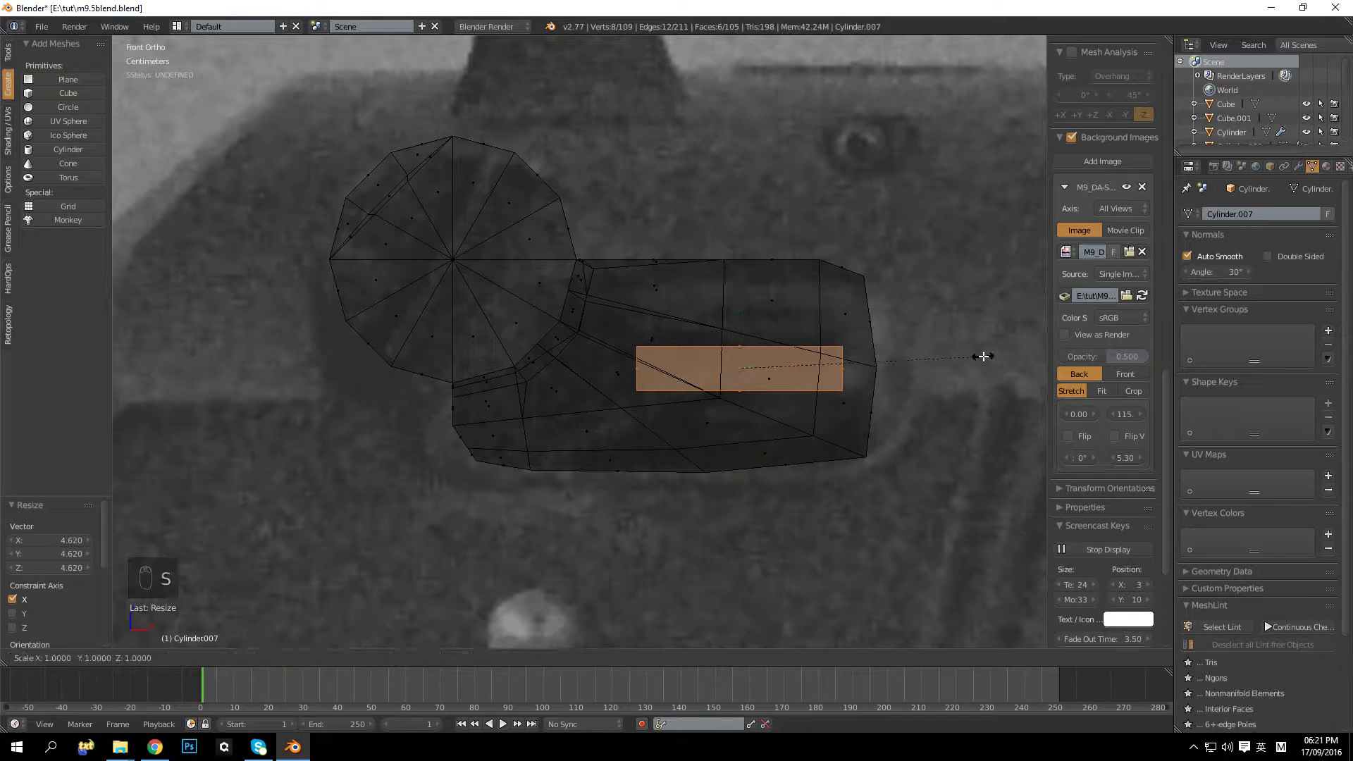
key("x")
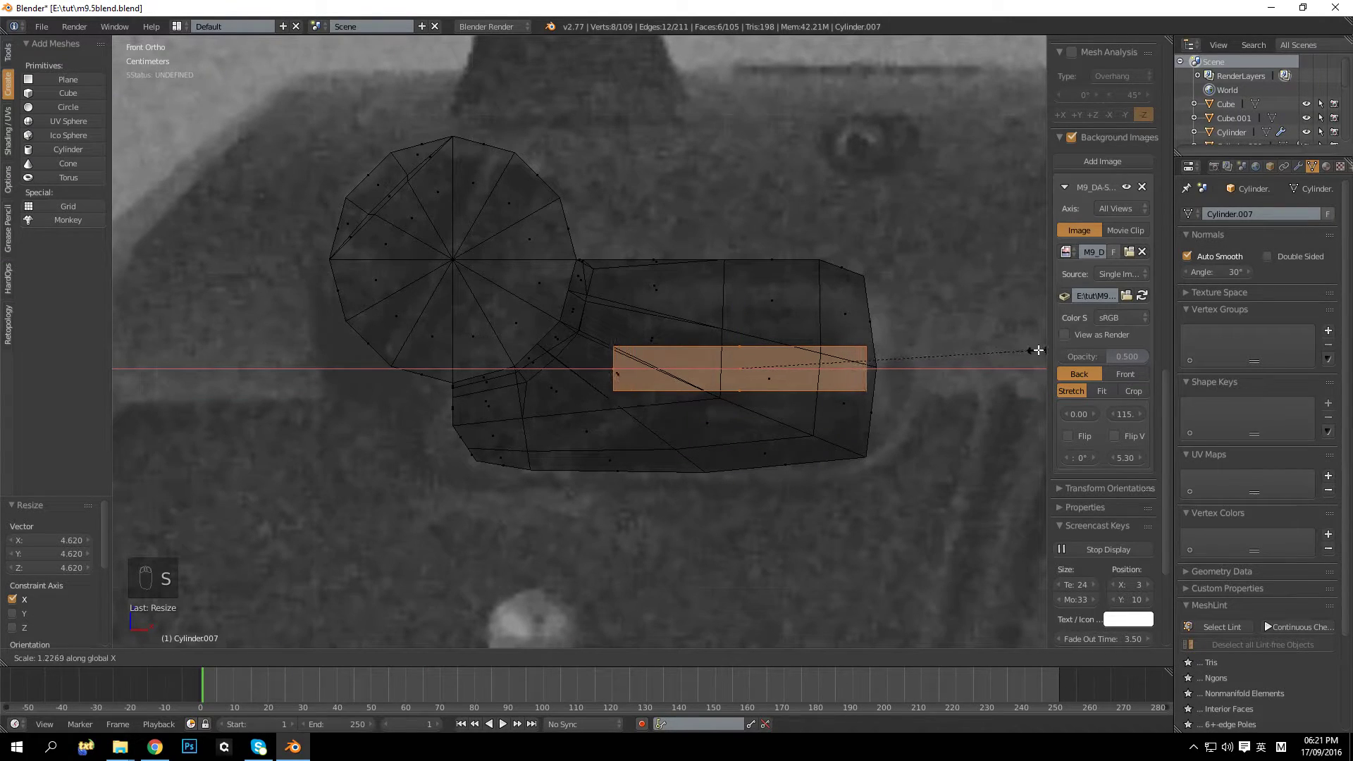
left_click(1037, 350)
Step: Move the bar about -9.24 cm along Y so it protrudes from the lever arm's front face
key("KP_5")
key("z")
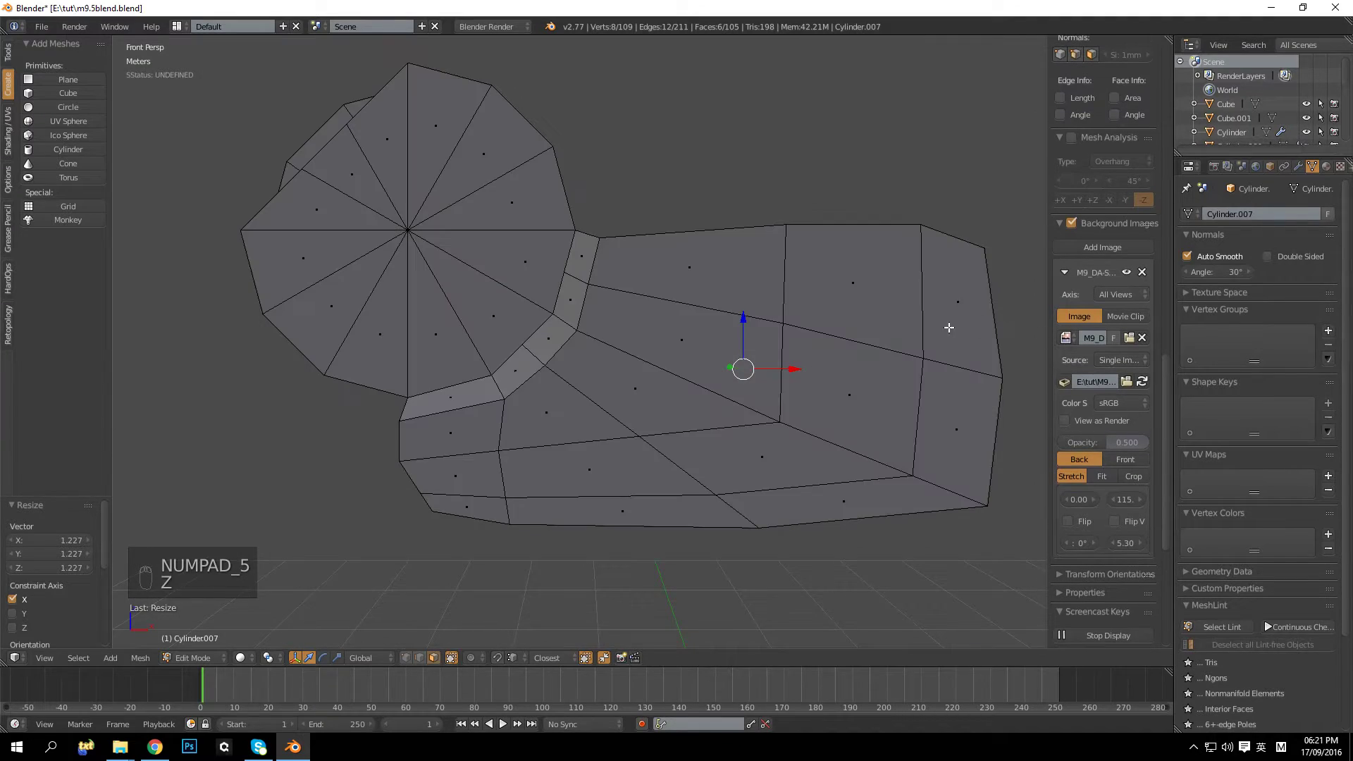
middle_click_drag(951, 322, 809, 369)
left_click_drag(730, 397, 515, 457)
middle_click_drag(516, 456, 531, 403)
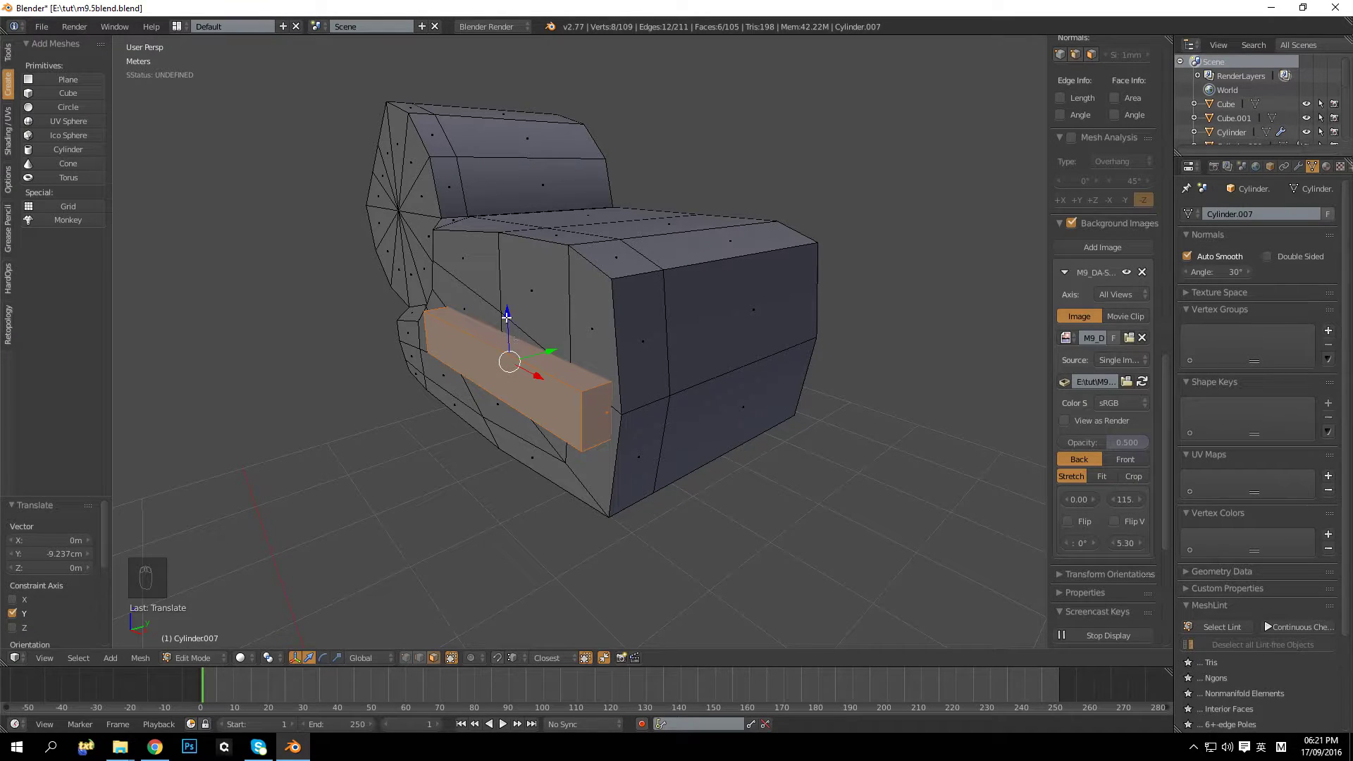
Step: Scale the bar up along Z into a tall block covering most of the arm's front face, and deselect it
key("s")
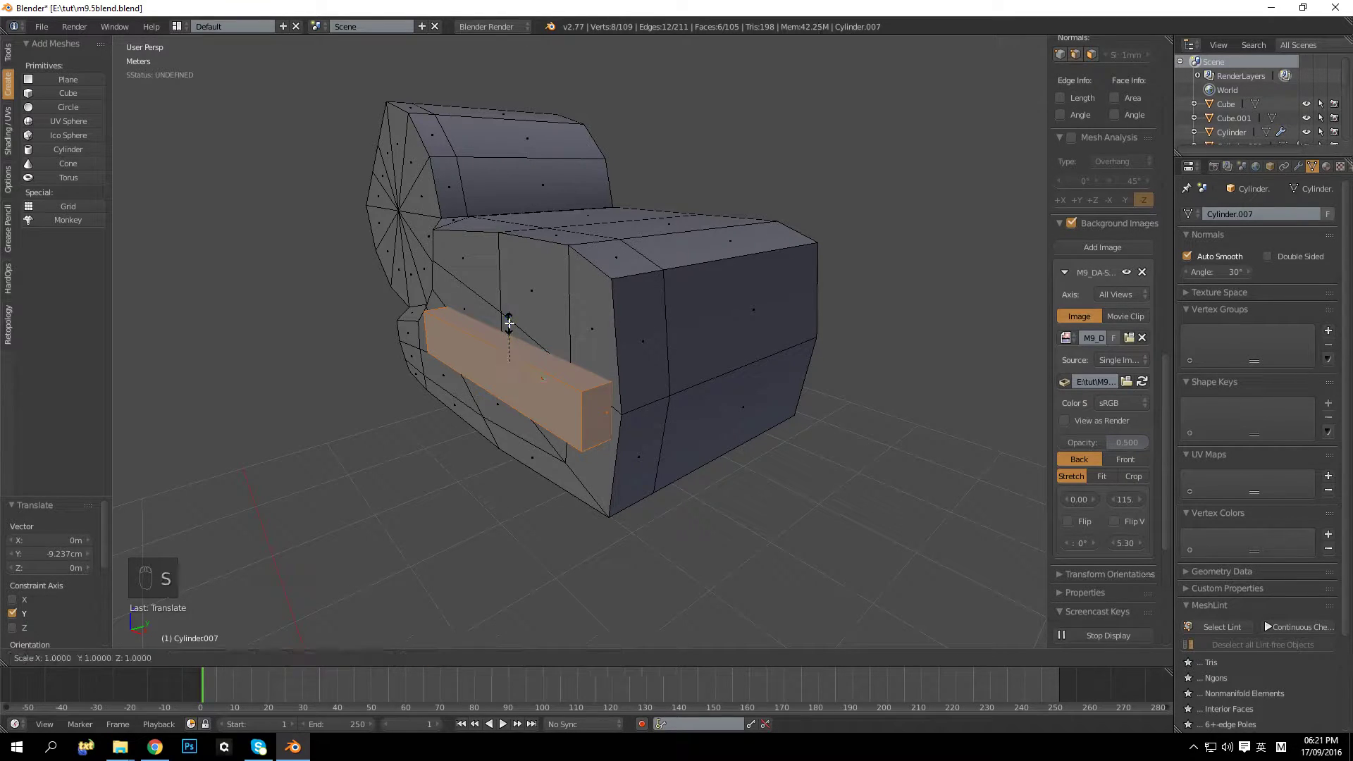
key("z")
left_click(521, 266)
key("a")
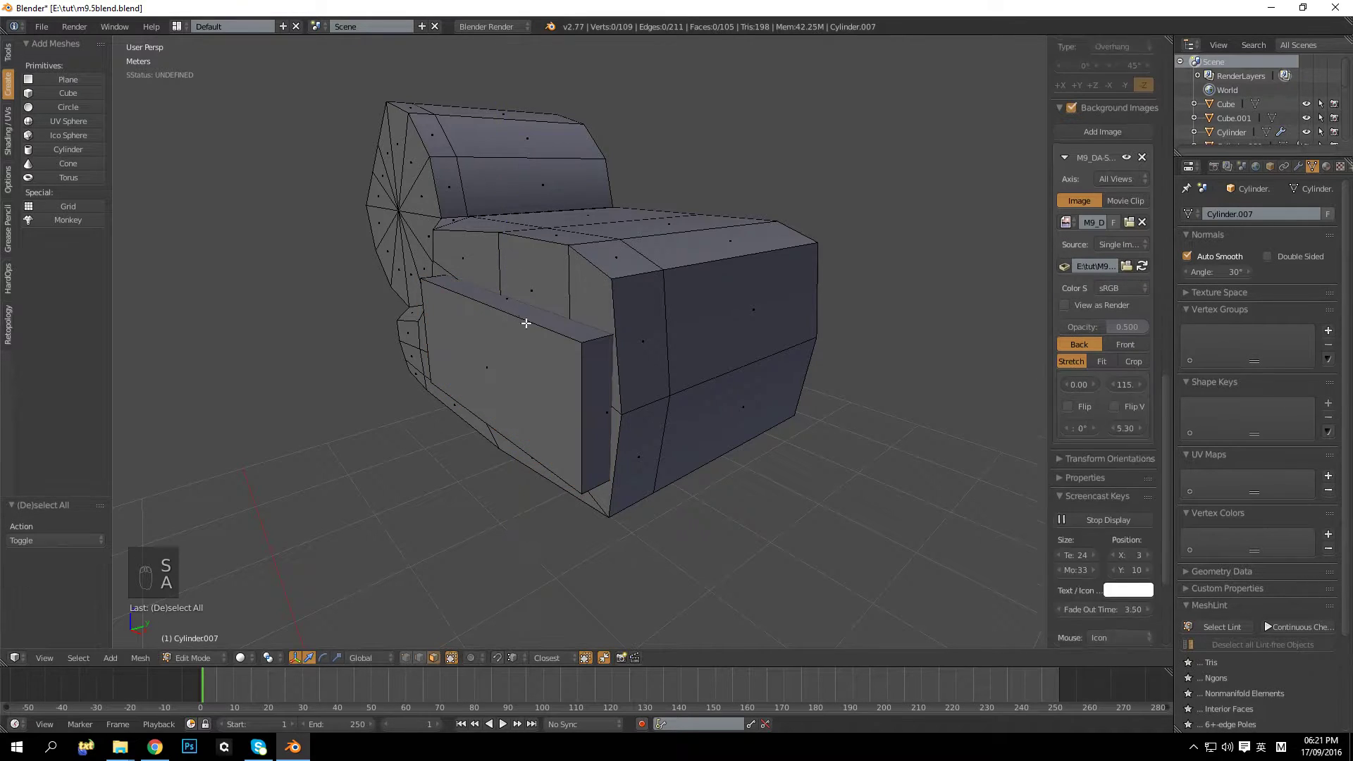
Step: Divide the block into horizontal strips with five evenly spaced loop cuts
key("ctrl+r")
key("5")
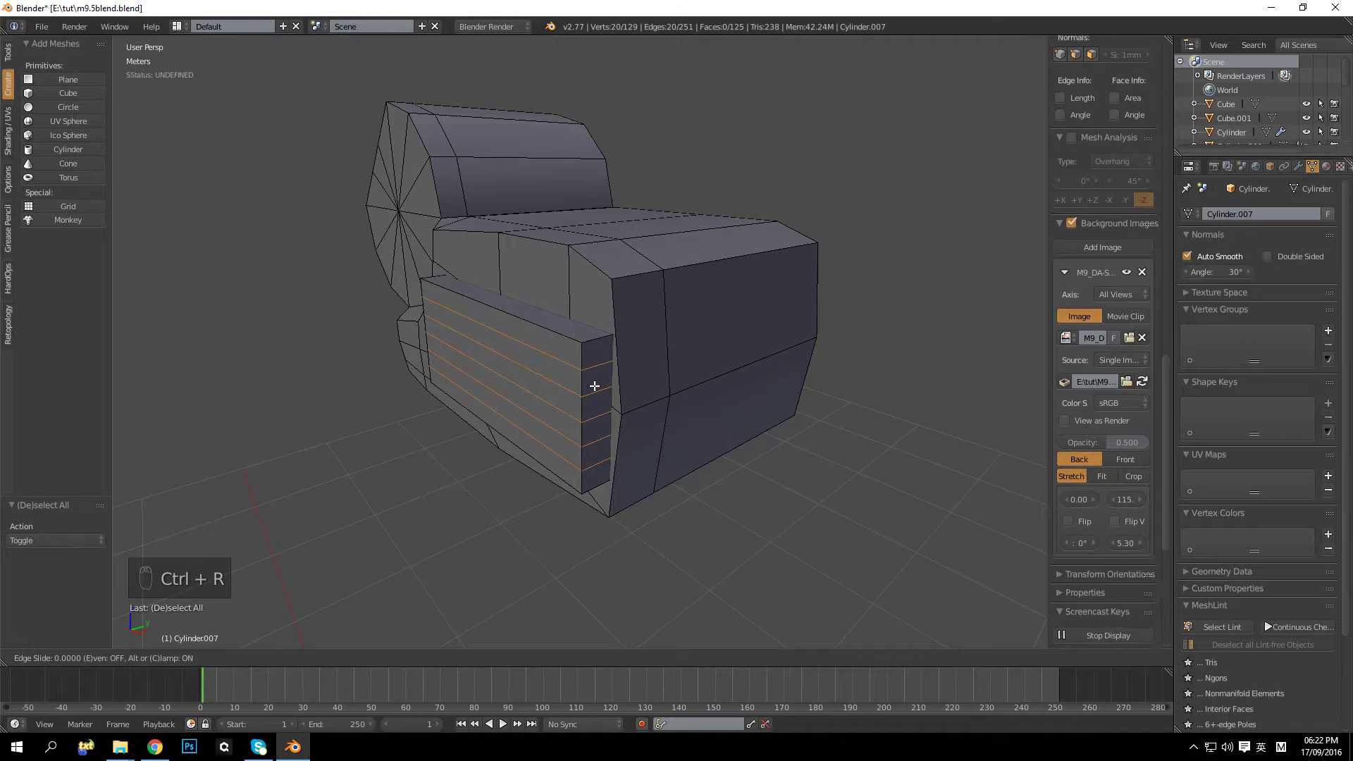
left_click(595, 384)
right_click(595, 384)
key("a")
middle_click_drag(602, 378, 586, 393)
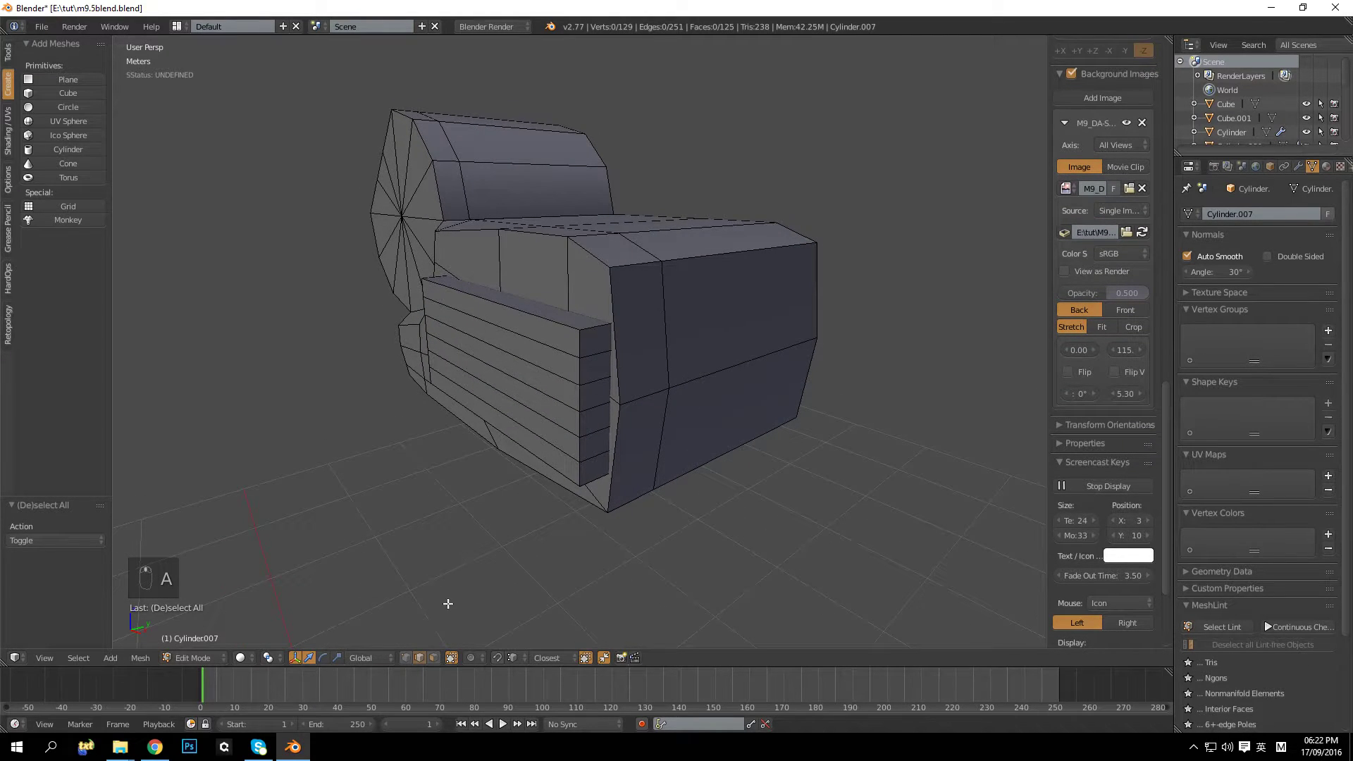
Step: Select the whole divided block and move it about 7.26 mm along Y into the lever arm
key("a")
key("a")
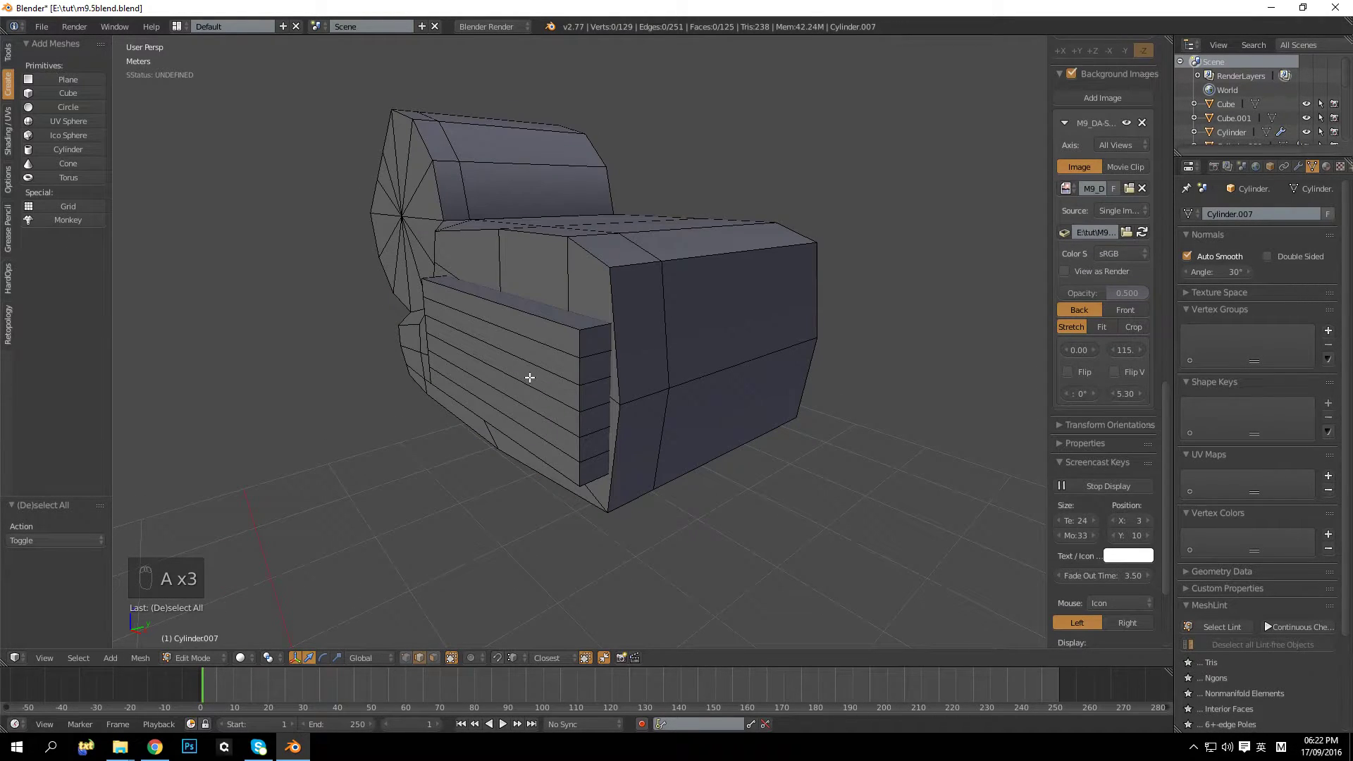
key("l")
left_click_drag(555, 351, 565, 351)
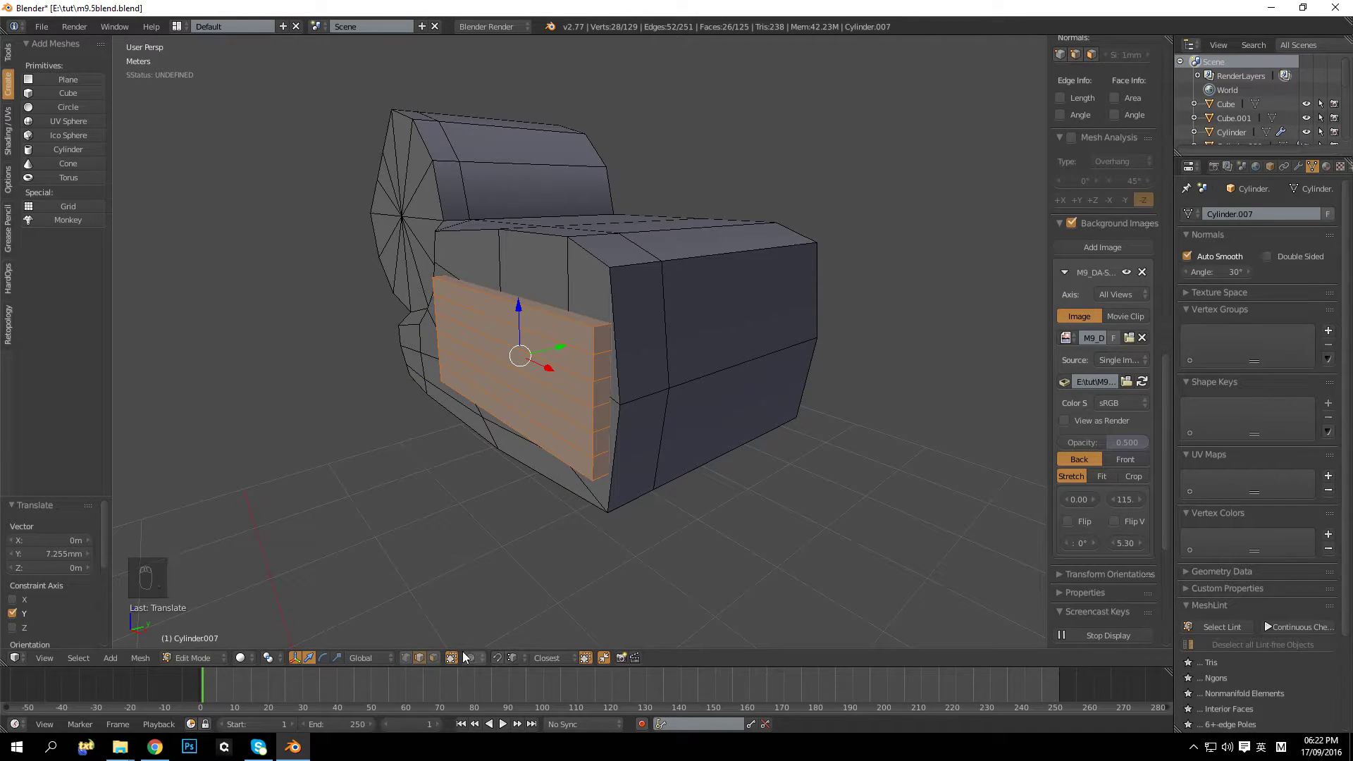
right_click(553, 437)
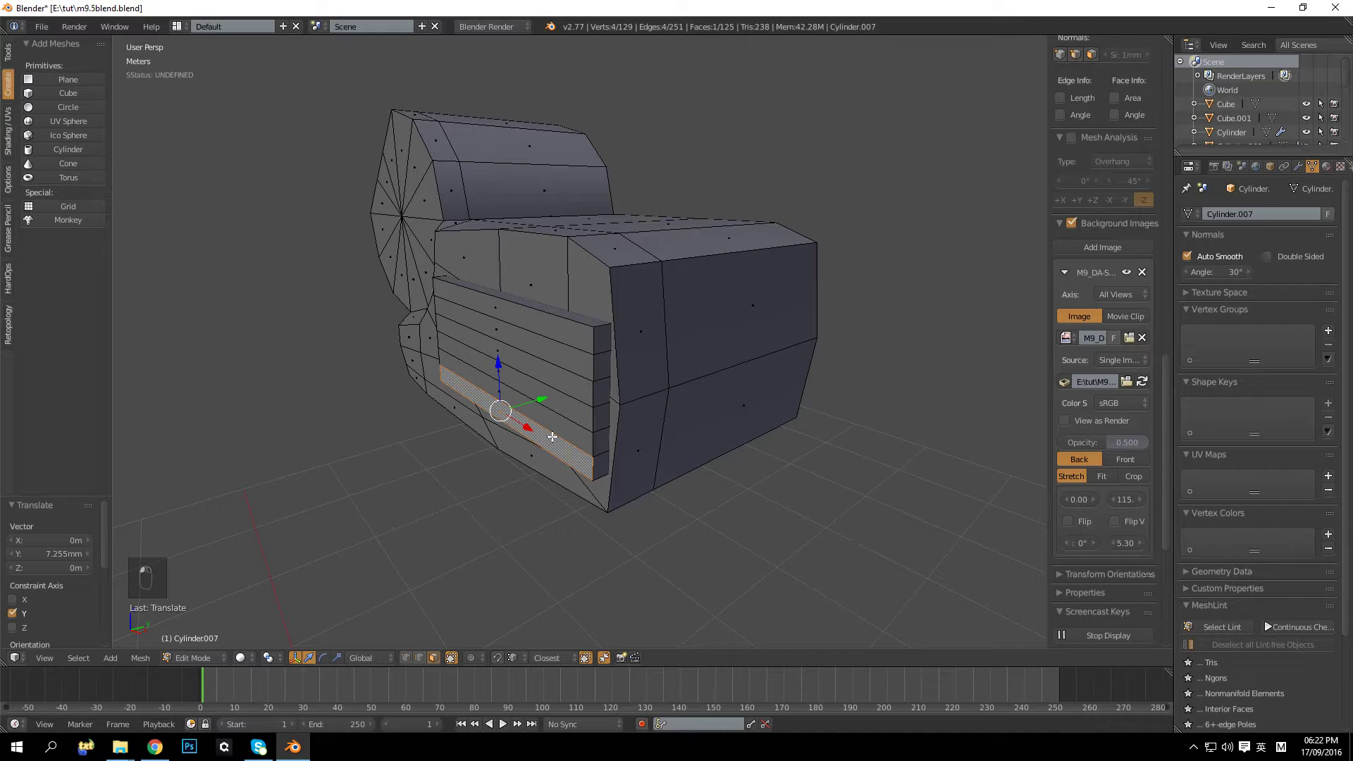
key("a")
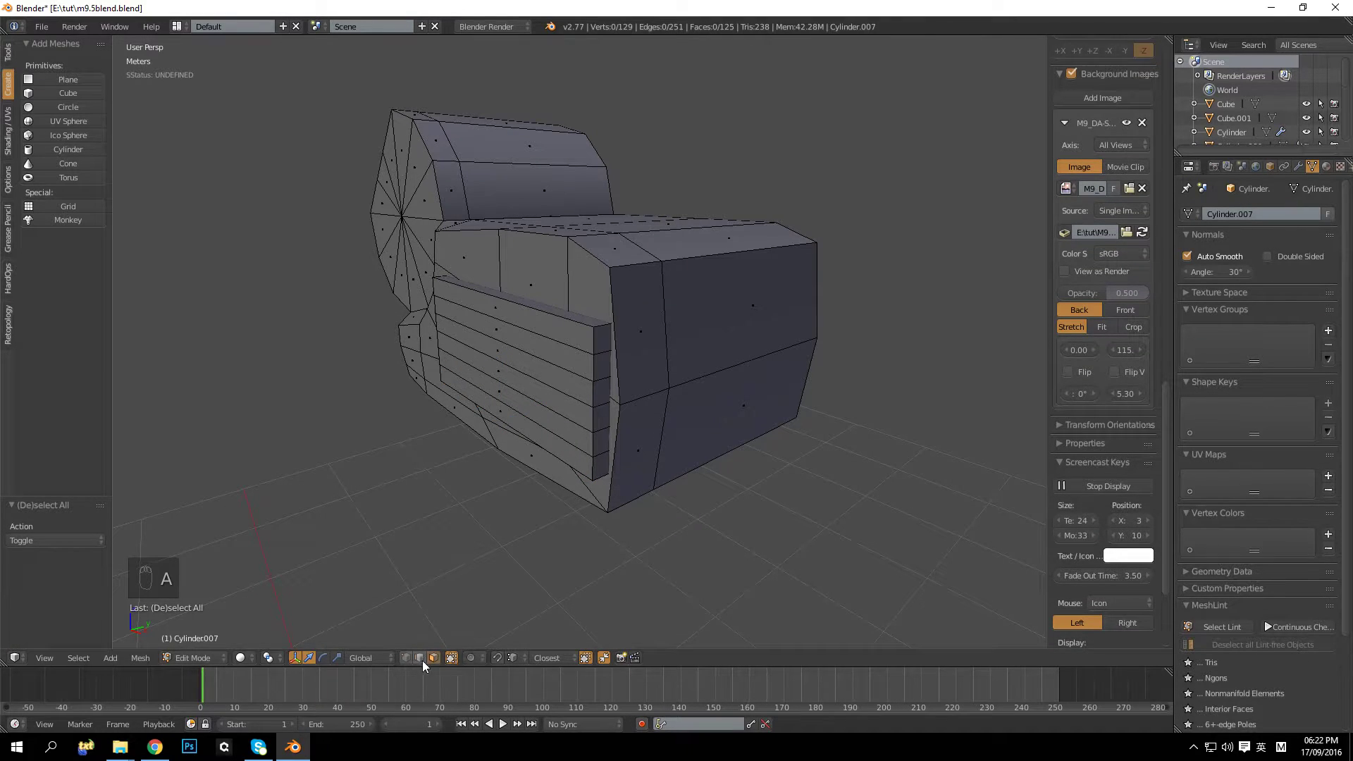
Step: Undo the block's move and its five loop cuts
key("ctrl+z")
key("ctrl+z")
key("ctrl+z")
key("ctrl+z")
key("ctrl+z")
key("ctrl+z")
key("ctrl+z")
key("ctrl+z")
key("ctrl+z")
key("ctrl+z")
key("ctrl+z")
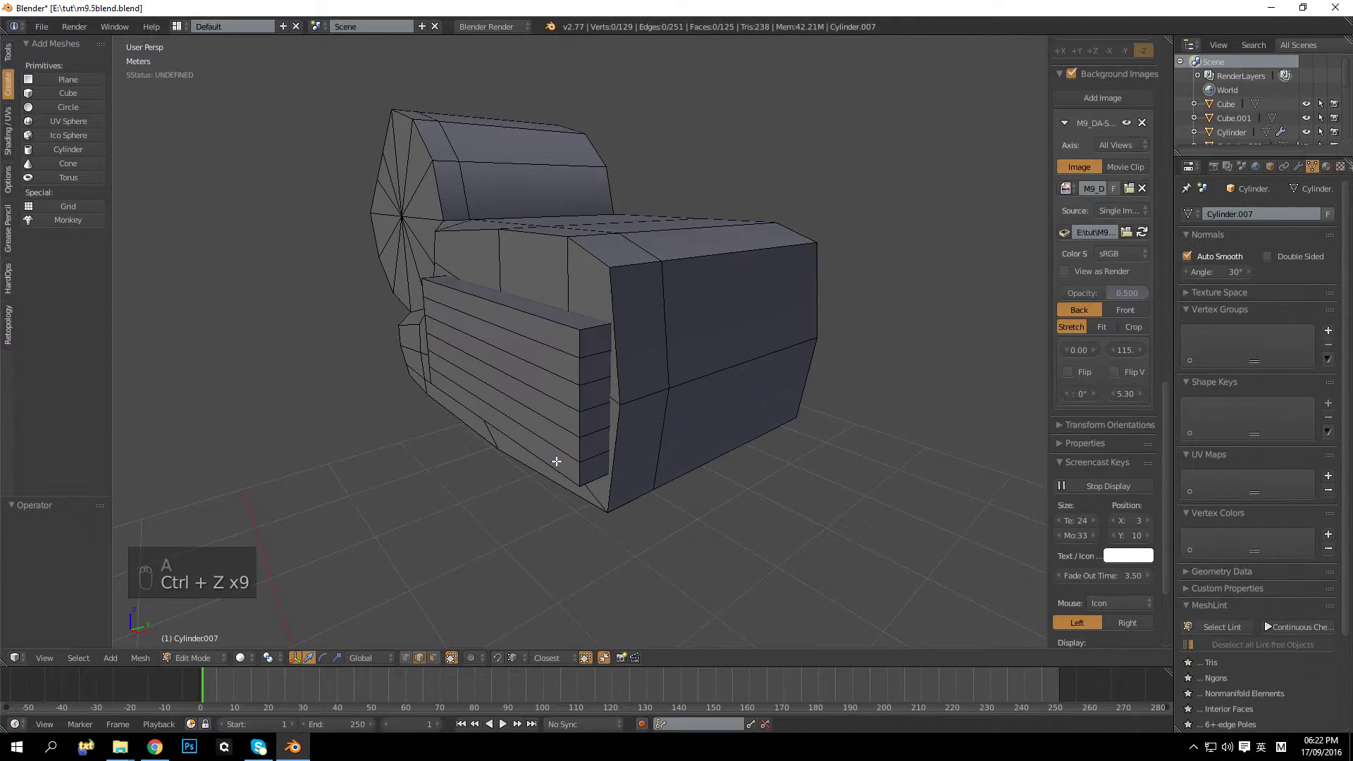
Step: Add four evenly spaced horizontal loop cuts to the block
key("ctrl+r")
scroll(565, 393, "up", 3)
left_click(565, 392)
key("a")
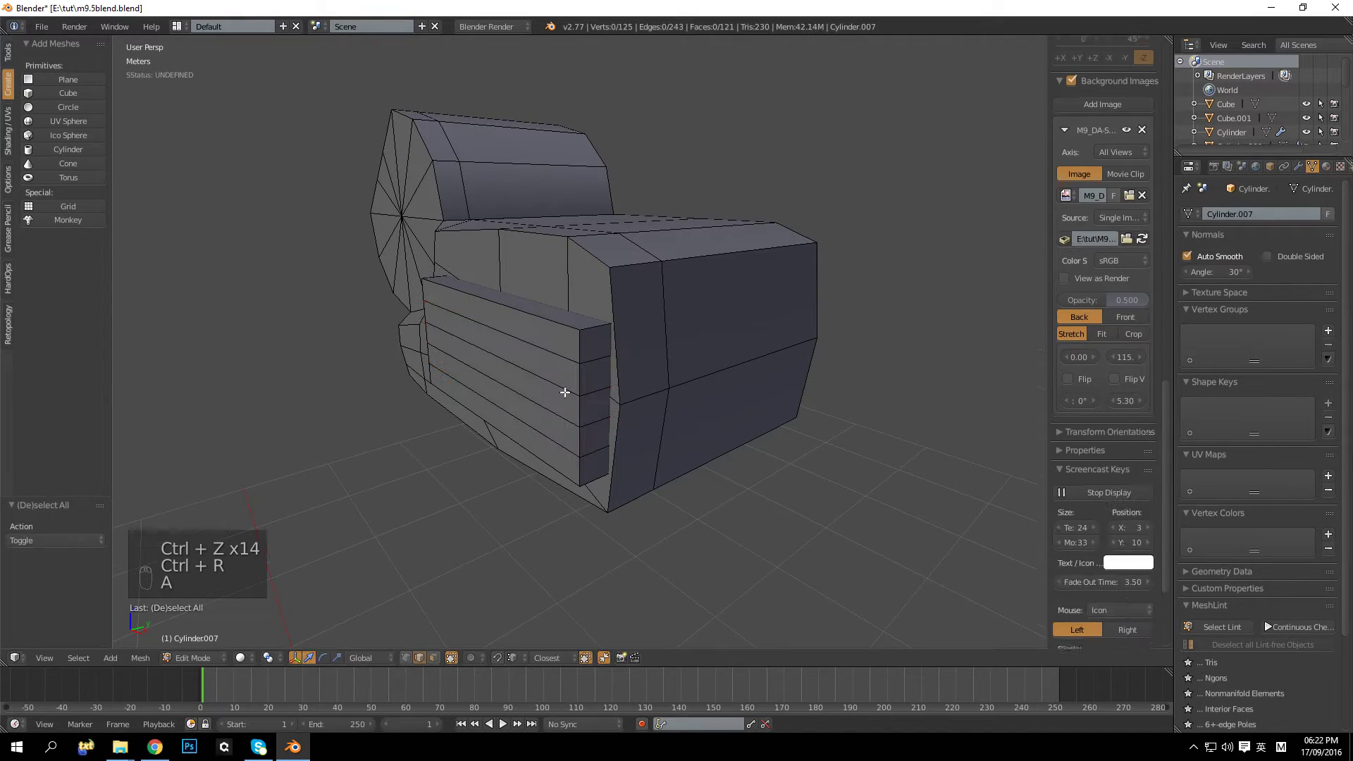
Step: Select the whole block and move it along Y into the lever arm so only a thin slab protrudes
key("l")
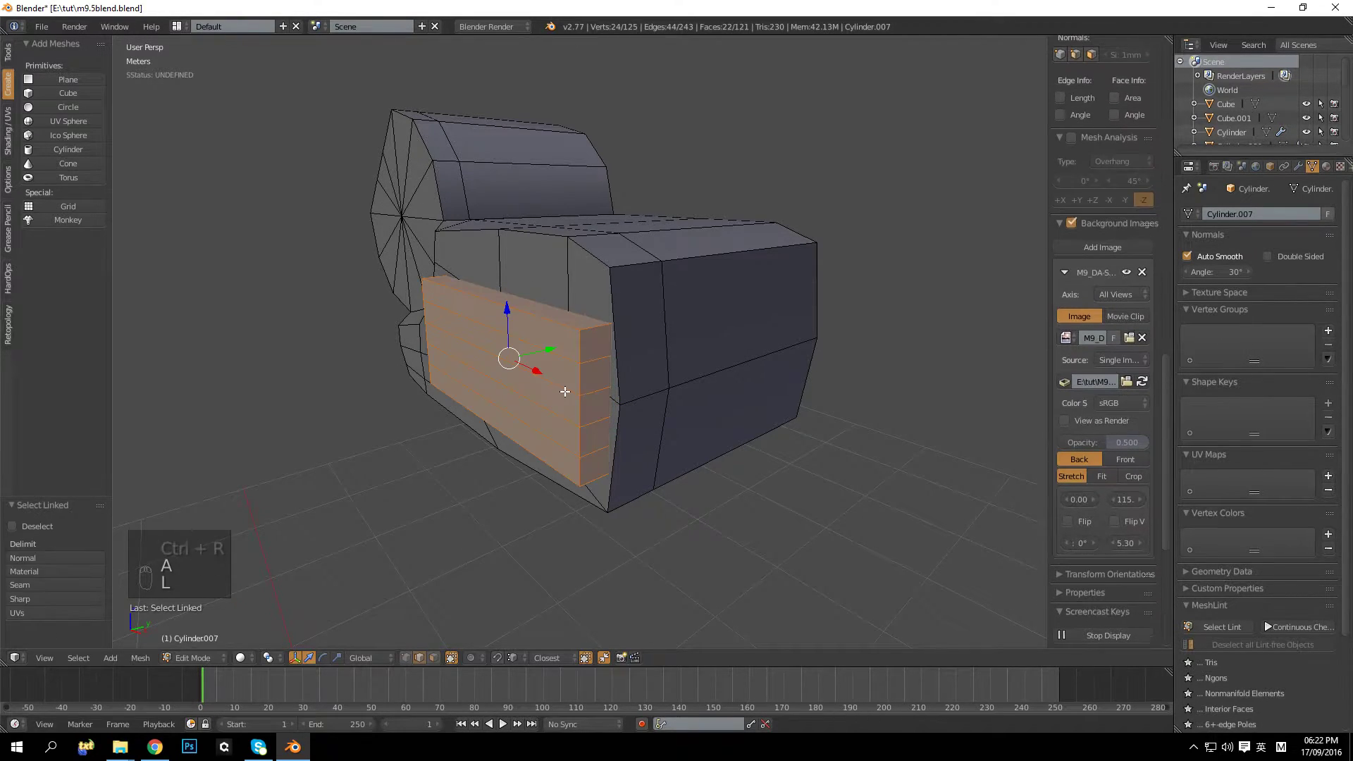
key("g")
key("y")
left_click(568, 347)
key("a")
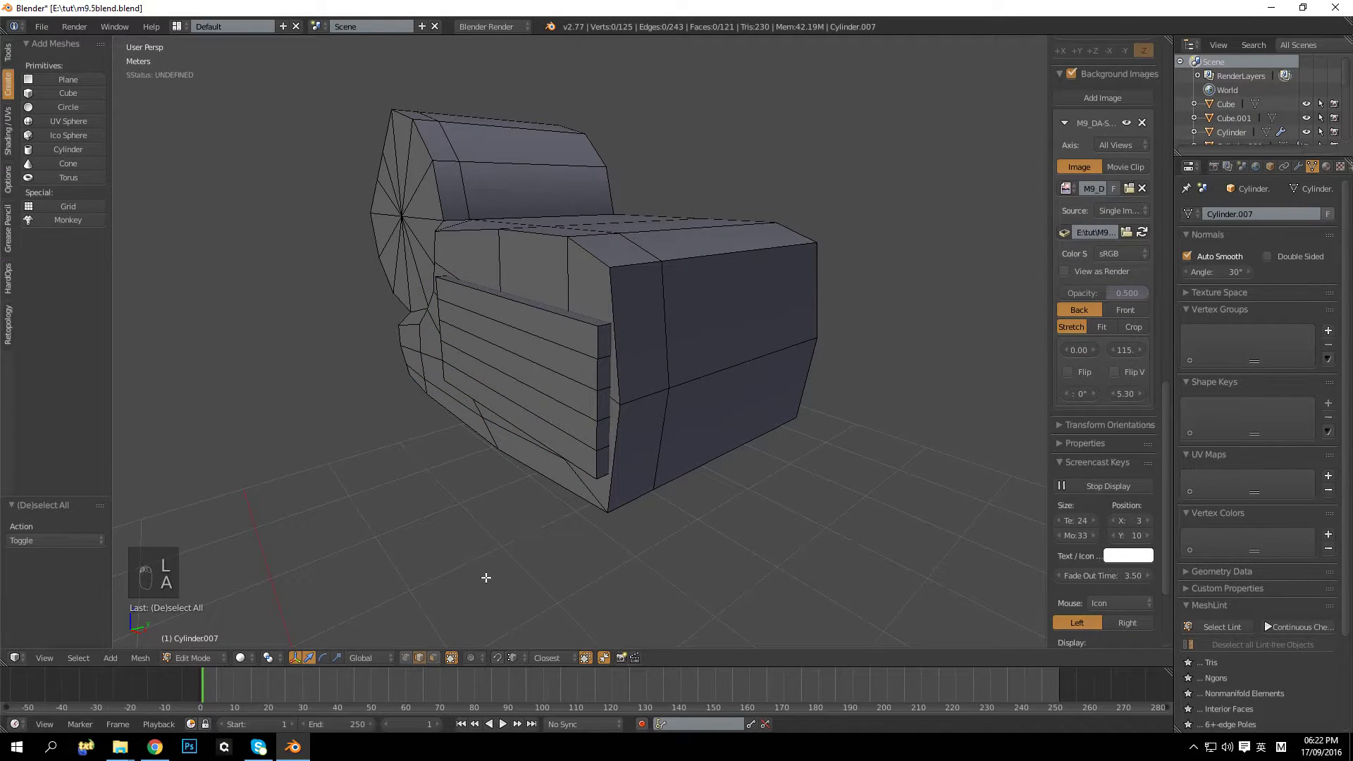
Step: Extrude the four lower front strips of the block -1 cm along Y, leaving the uppermost strip as a step
left_click(433, 658)
left_click(526, 427)
left_click(556, 411, "shift")
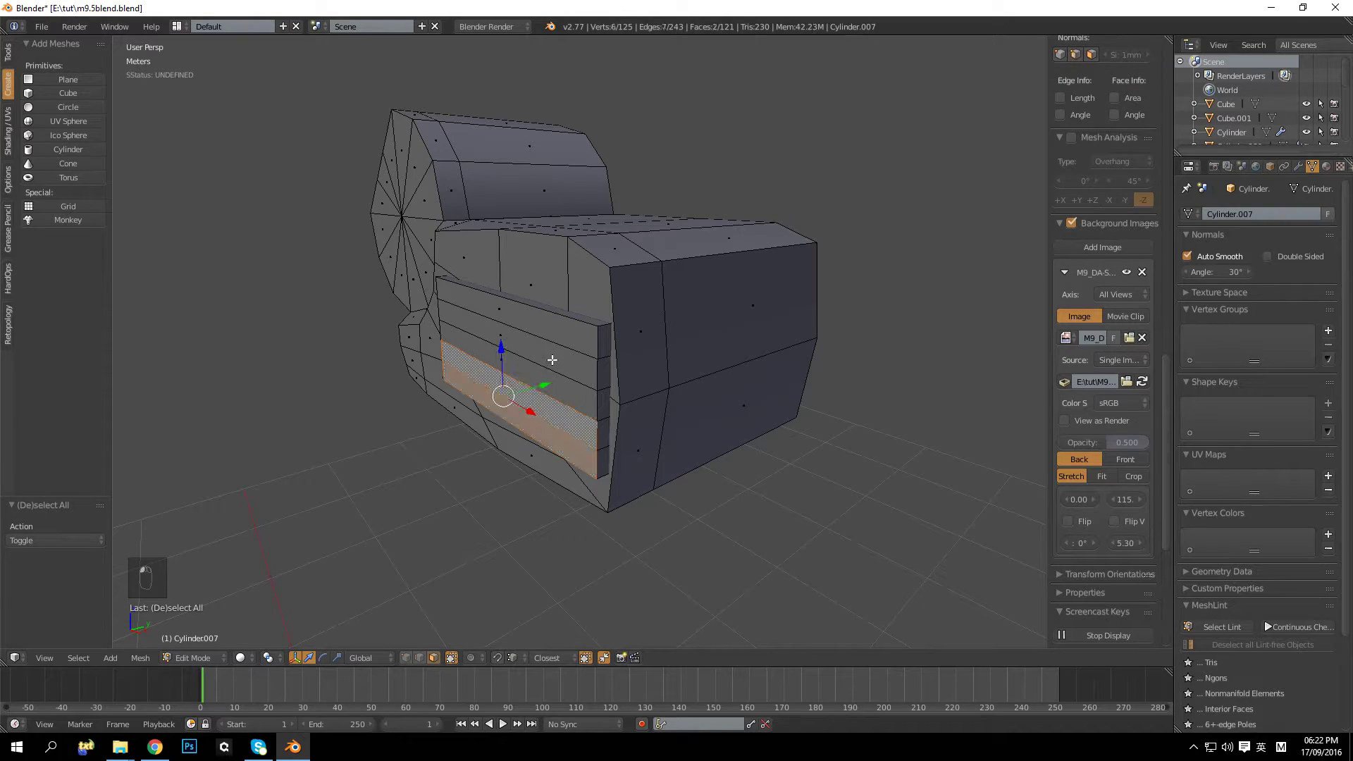
left_click(576, 382, "shift")
left_click(575, 367, "shift")
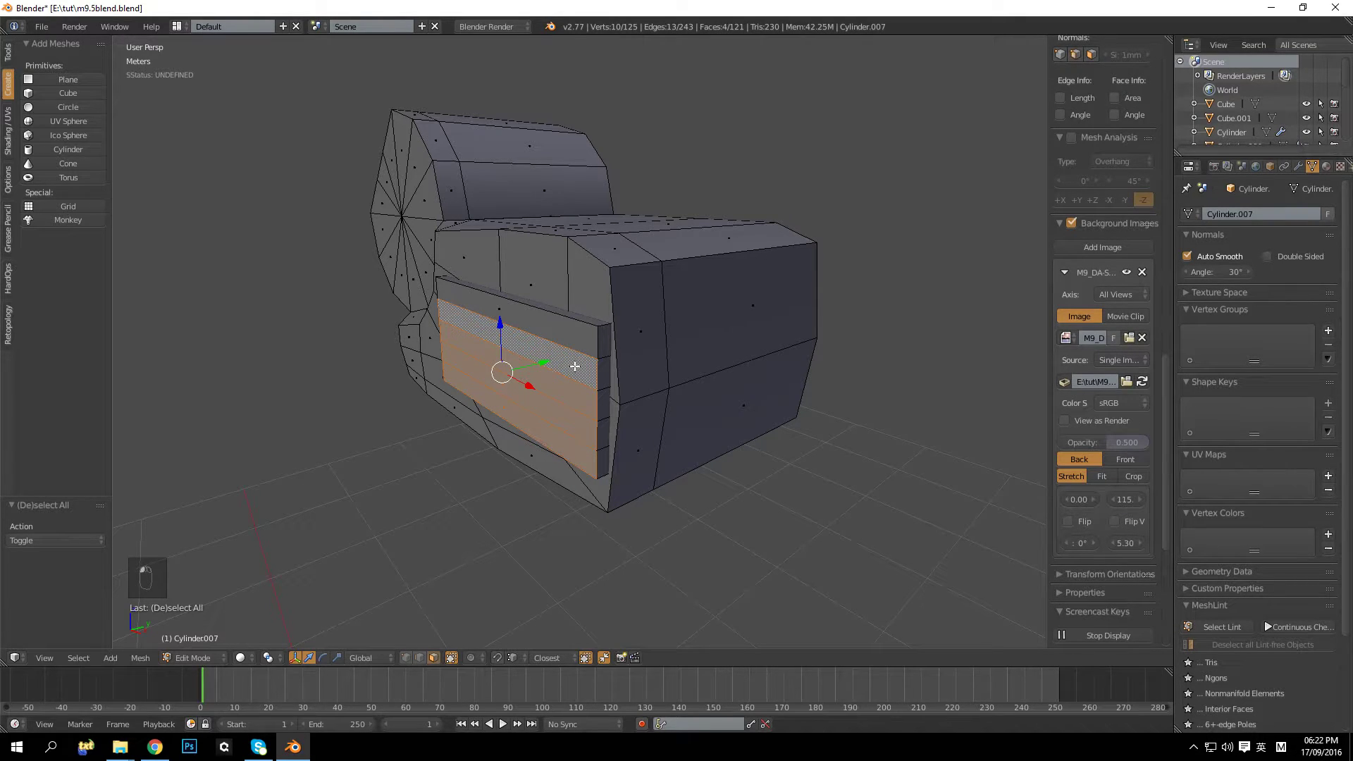
key("e")
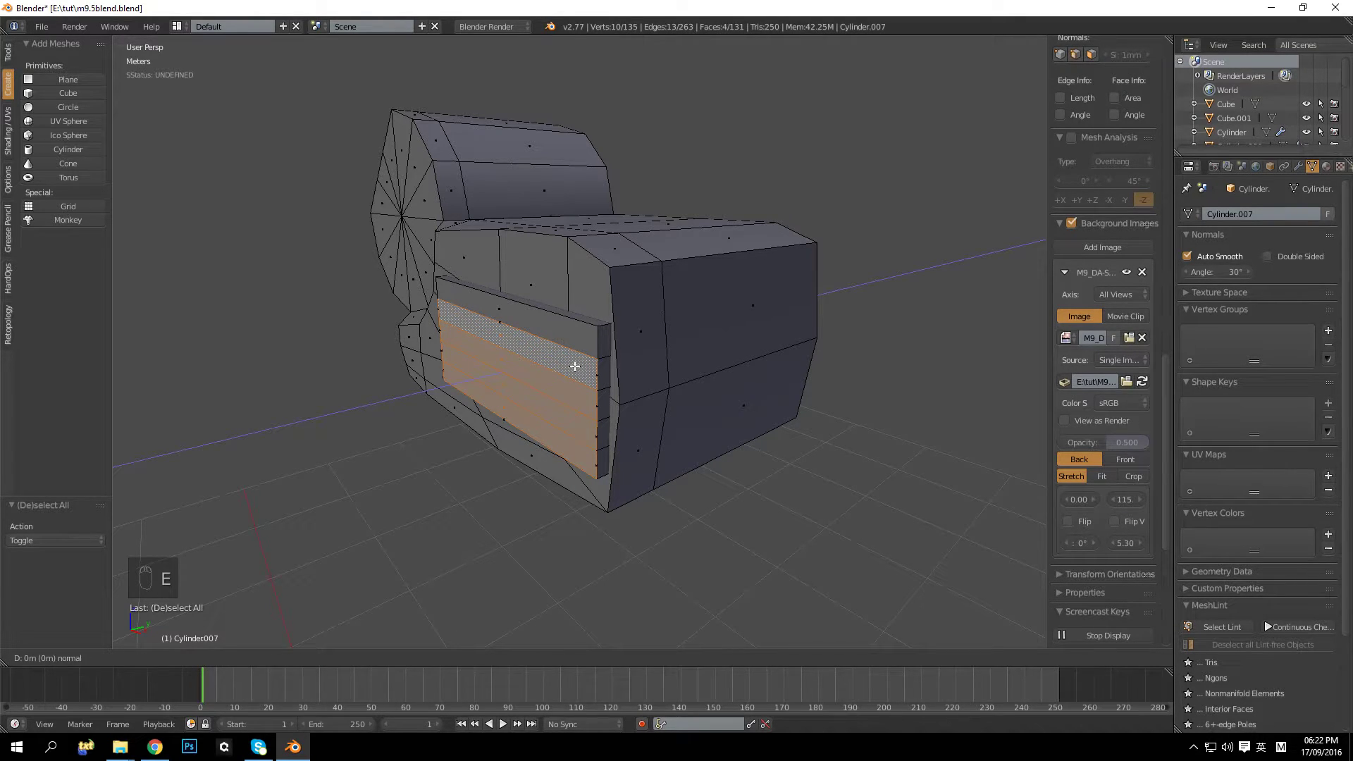
type("y1")
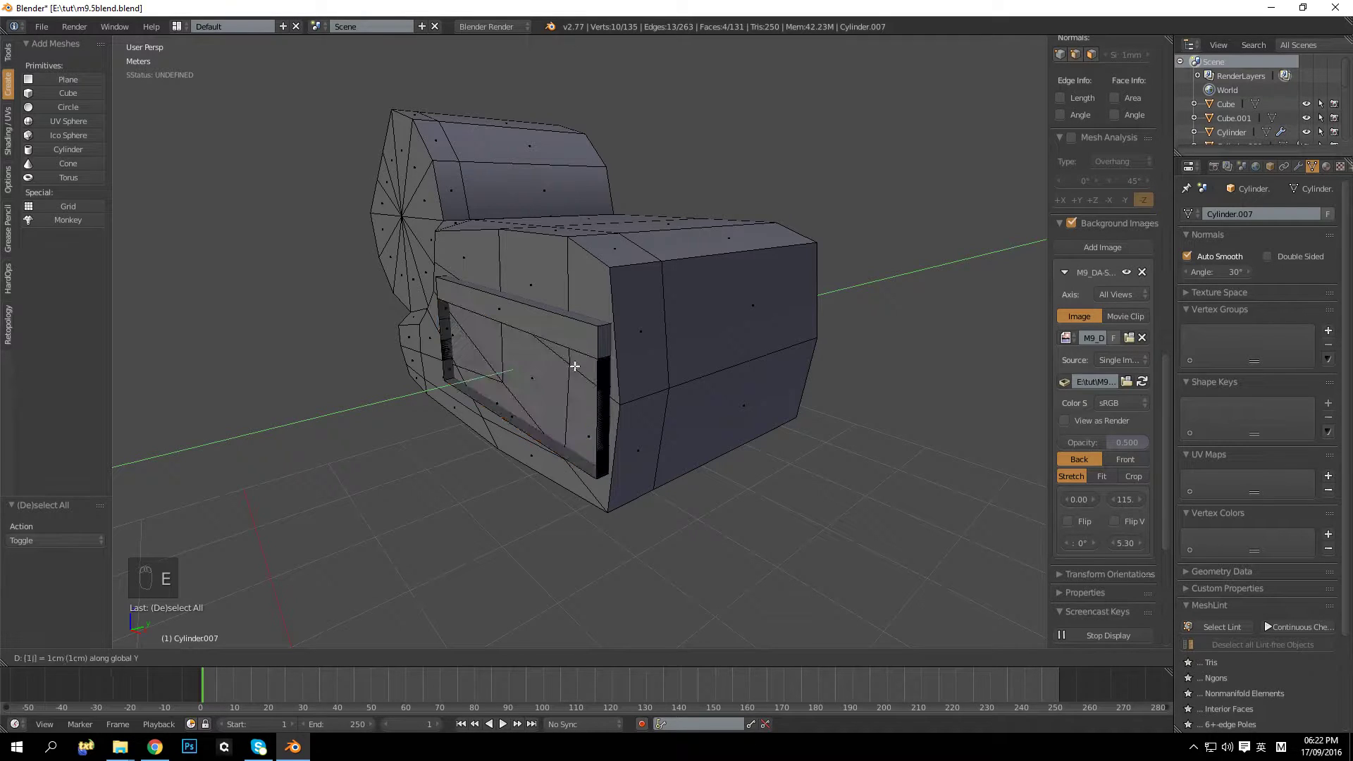
key("minus")
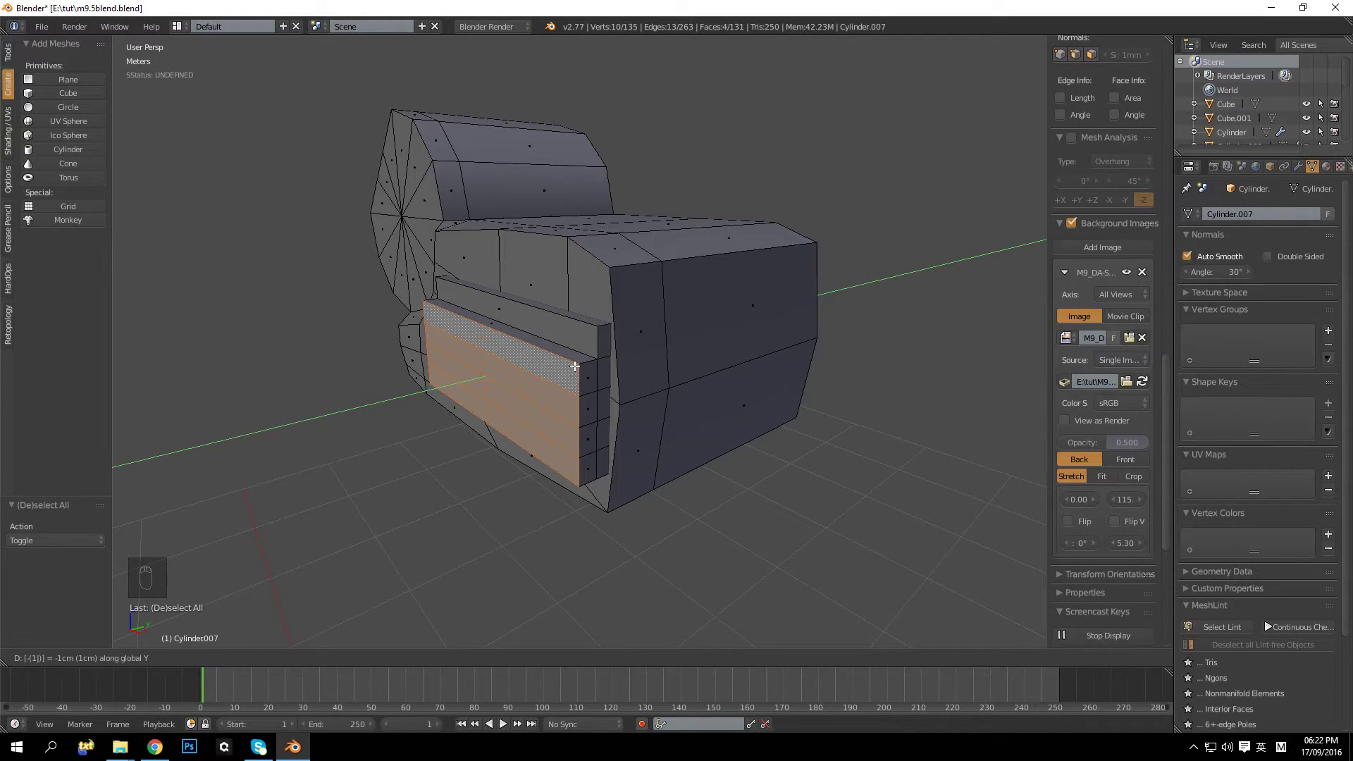
key("Return")
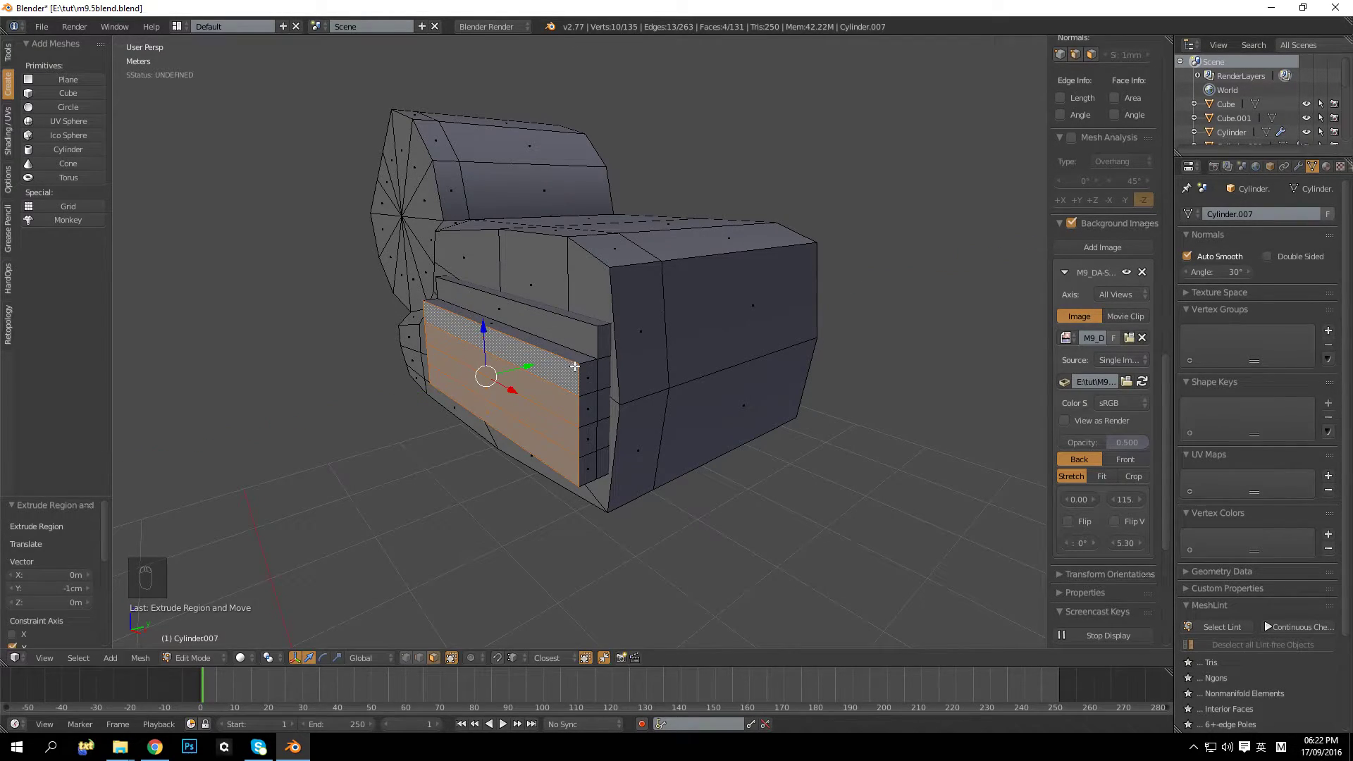
Step: Extrude the three lower front strips of the block -1 cm along Y to form the second step
left_click(554, 399)
left_click(552, 453, "ctrl")
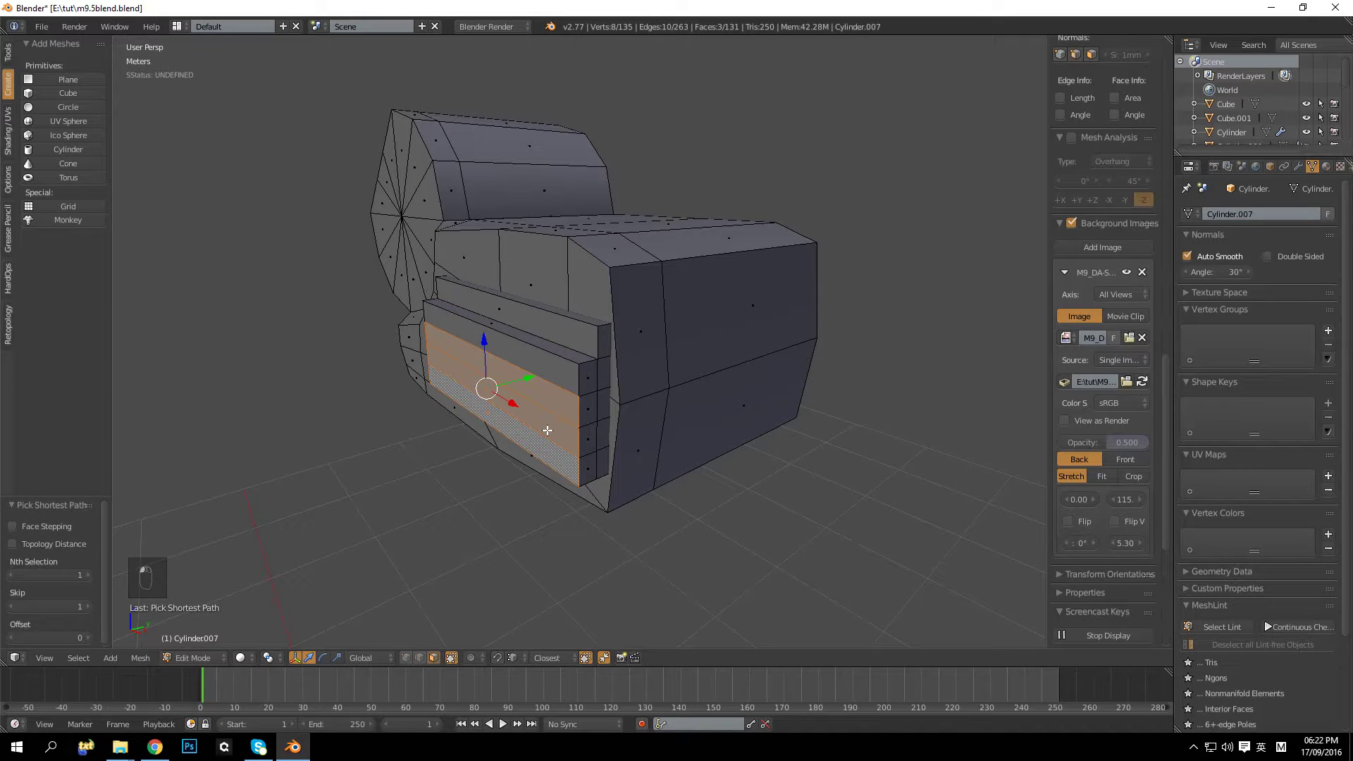
key("e")
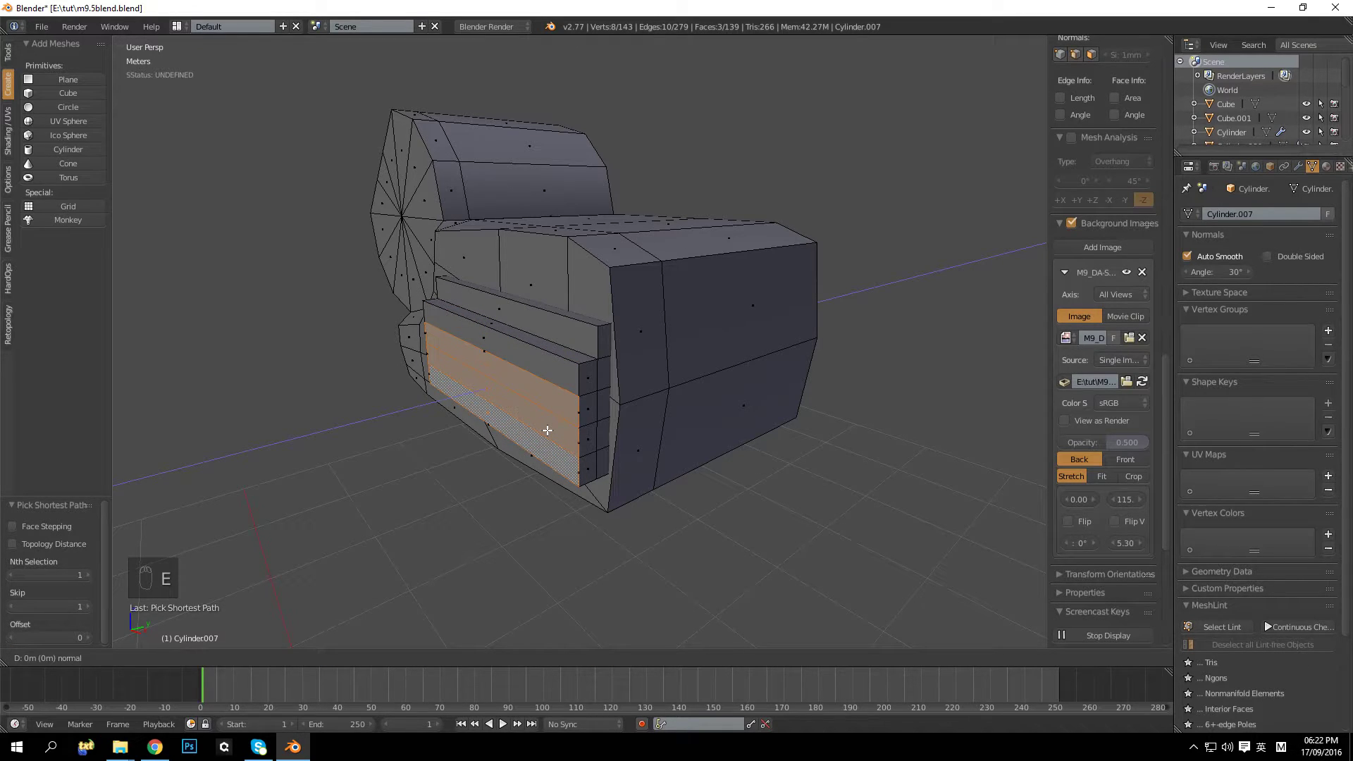
type("y-.01")
key("Return")
Step: Extrude the two lowest front strips of the block -1 cm along Y to form the third step
left_click(547, 432)
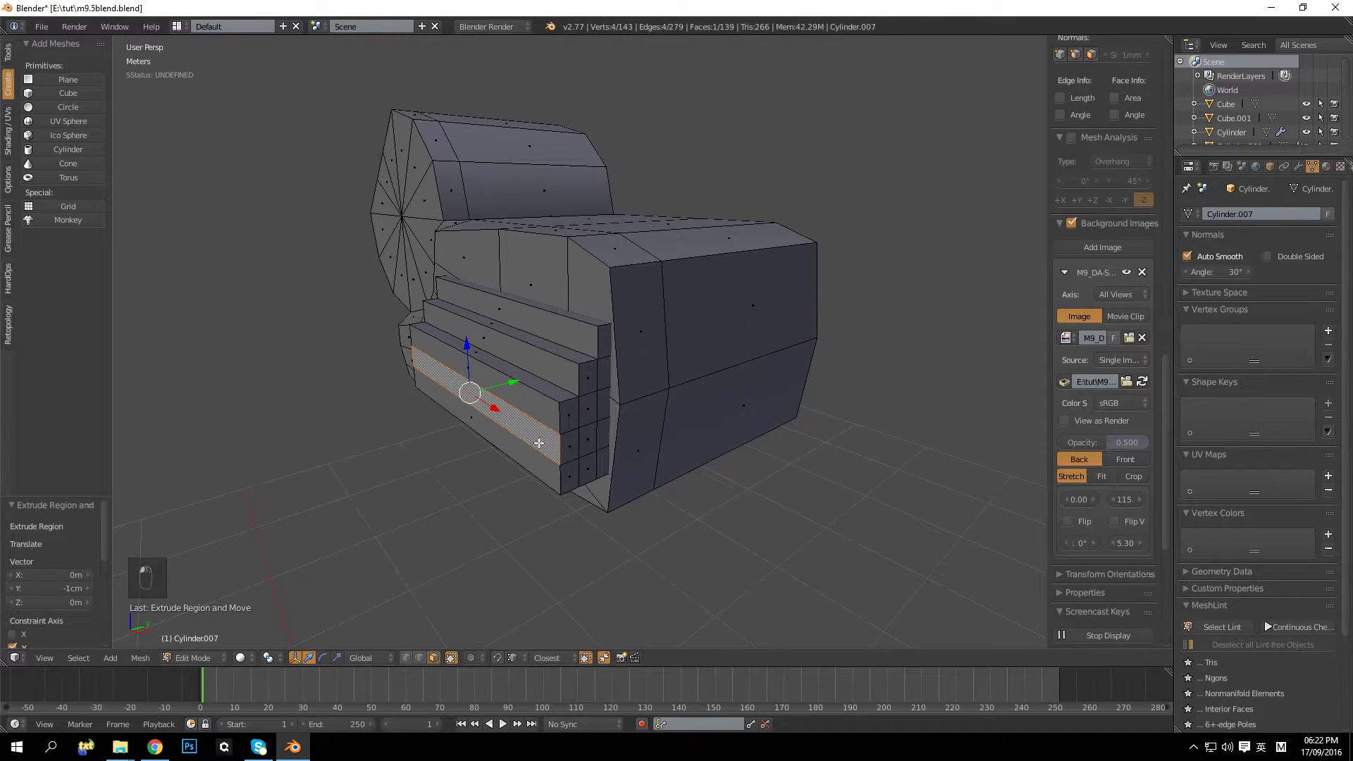
left_click(534, 459, "shift")
key("e")
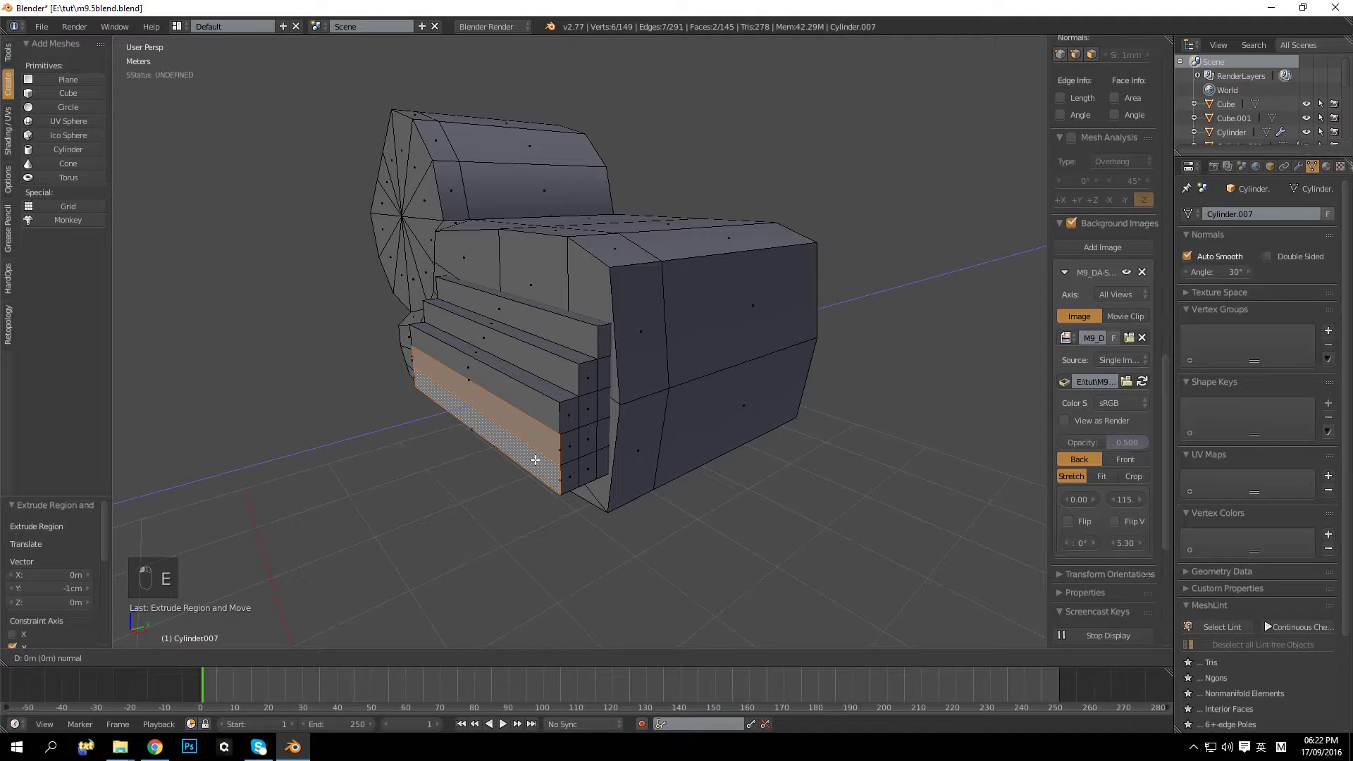
type("y-.01")
key("Return")
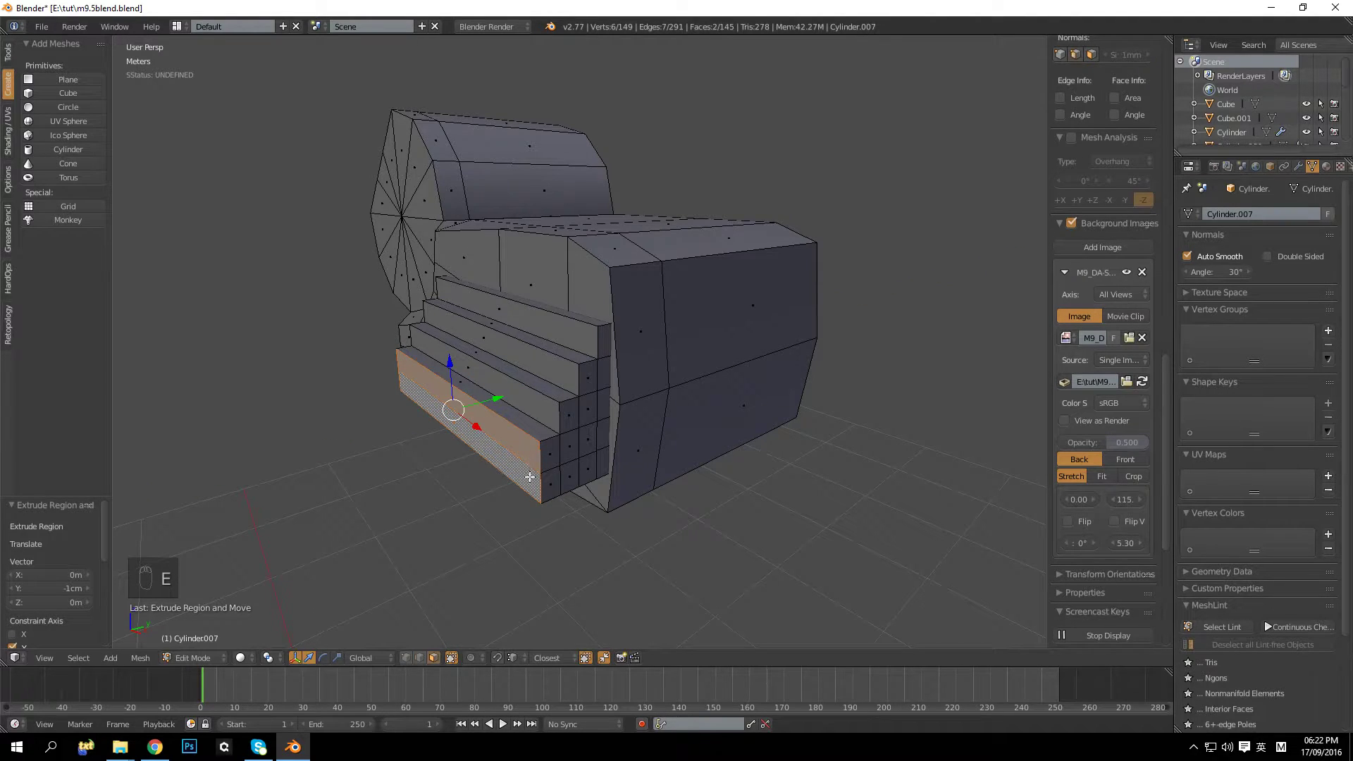
Step: Extrude only the lowest front strip -1 cm along Y, completing the block's staircase profile
left_click(531, 473)
key("e")
key("y")
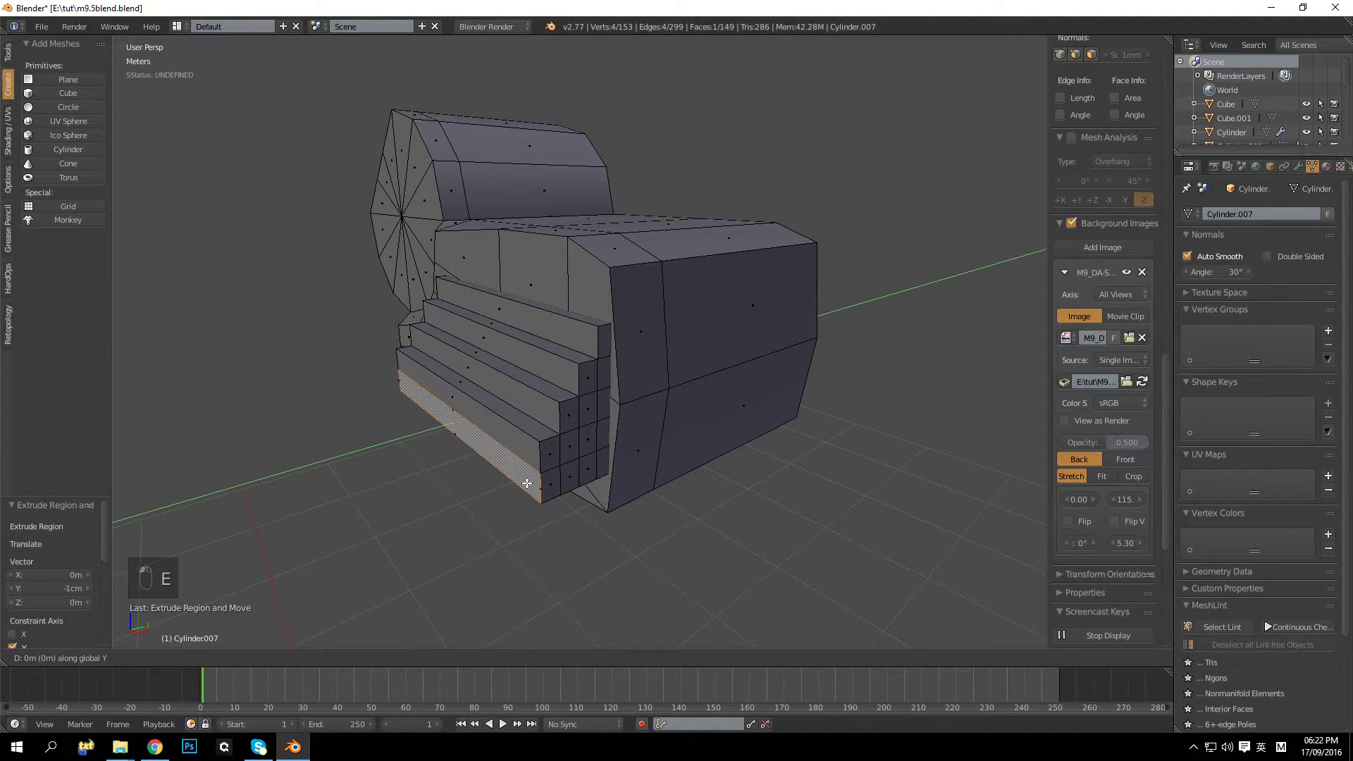
type("-.01")
key("Return")
Step: Examine the stepped block on the lever arm in Object Mode with nothing selected
key("a")
middle_click_drag(527, 483, 542, 377)
key("a")
key("a")
scroll(529, 404, "down", 3)
key("Tab")
scroll(554, 418, "up", 2)
key("Tab")
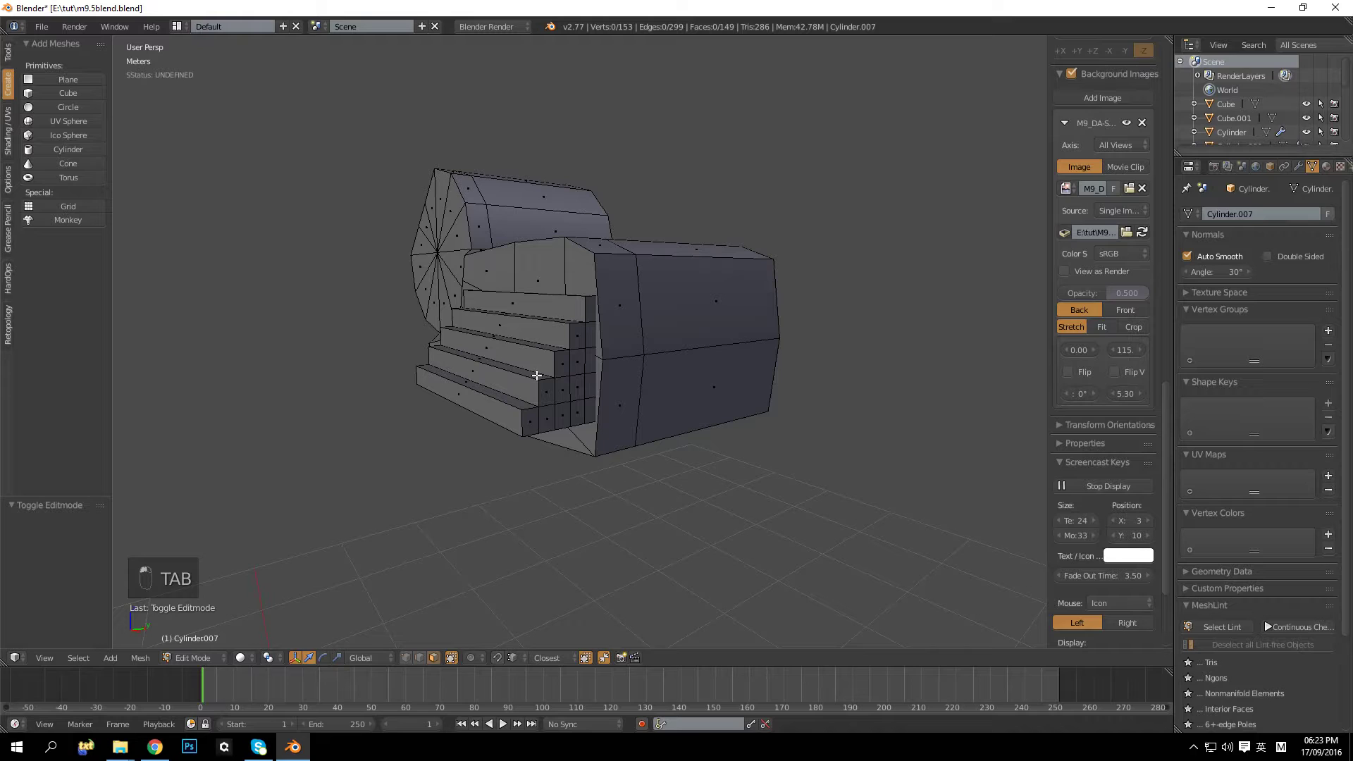
Step: Try Subdivide Smooth on the whole stepped block, inspect its shape, and undo the subdivision
key("l")
middle_click_drag(572, 372, 603, 404)
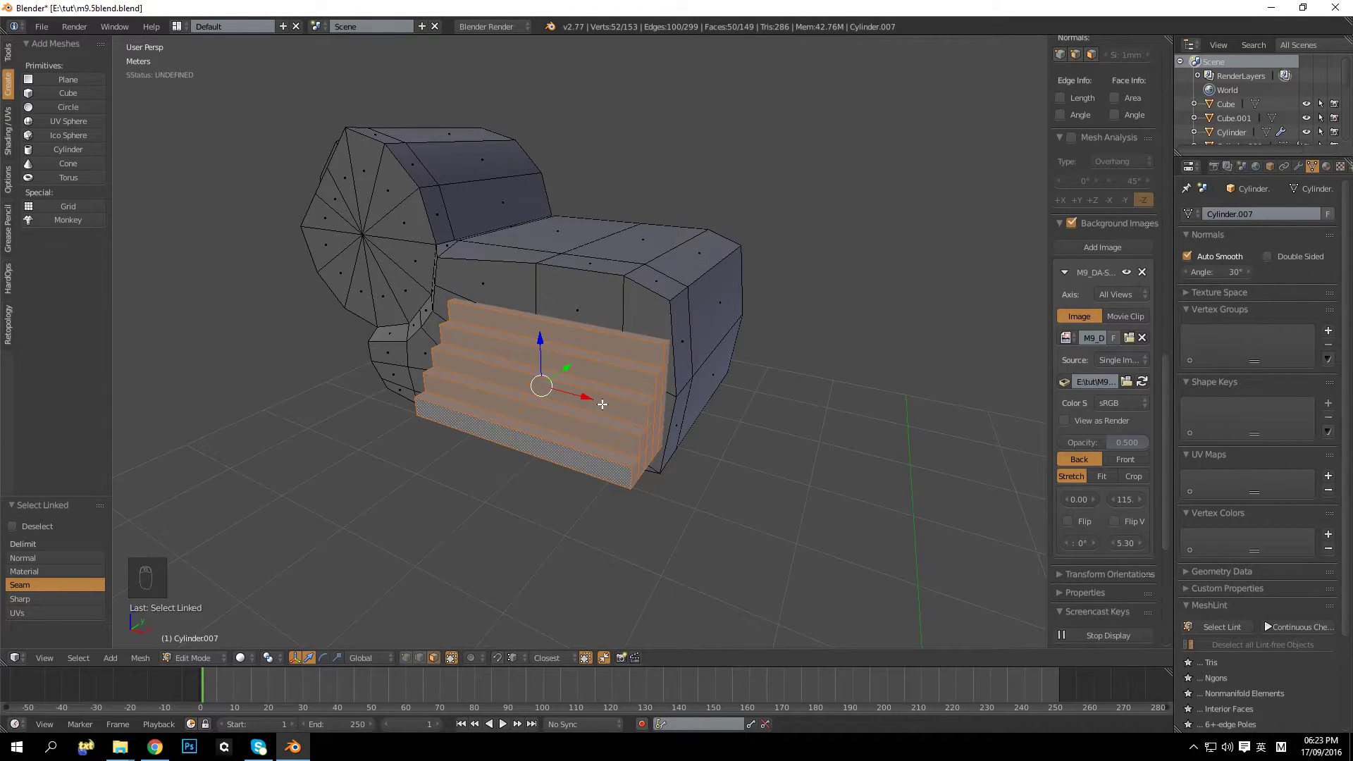
key("w")
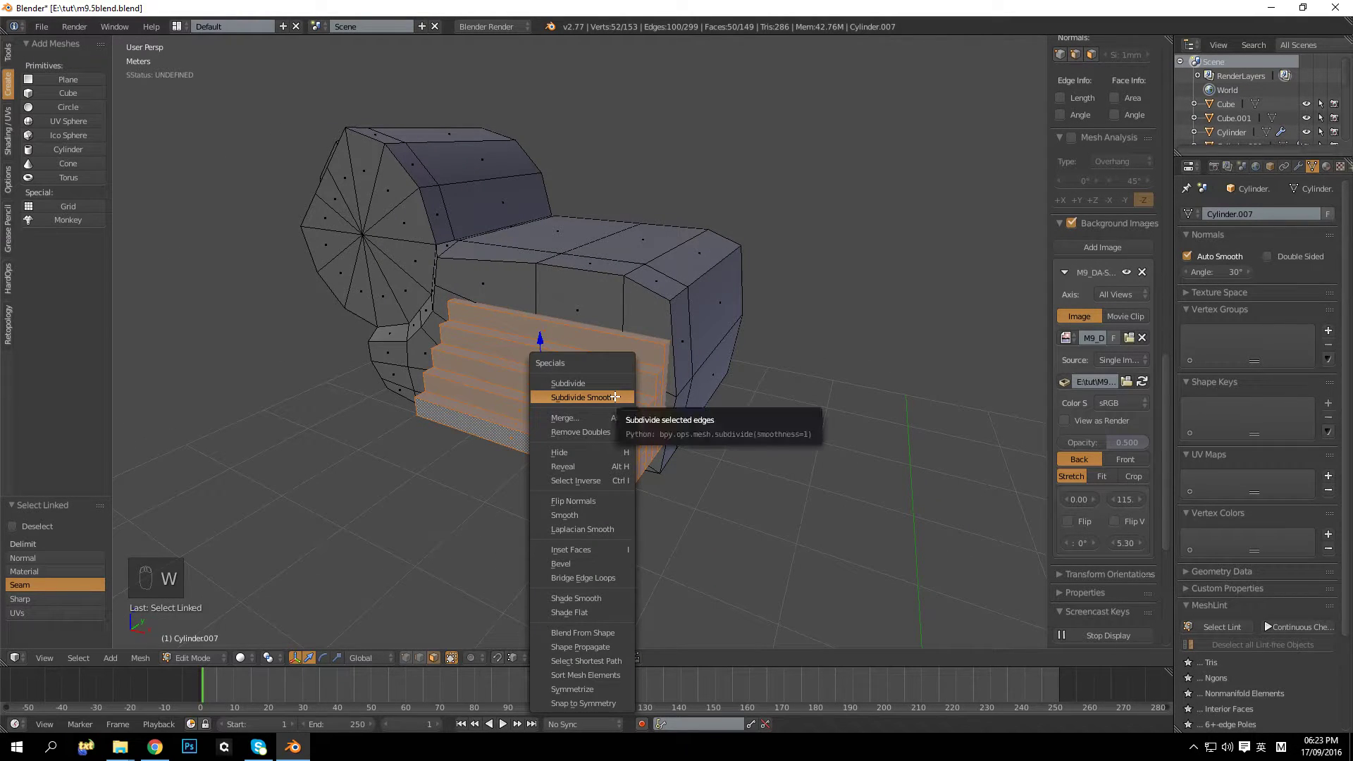
left_click(615, 397)
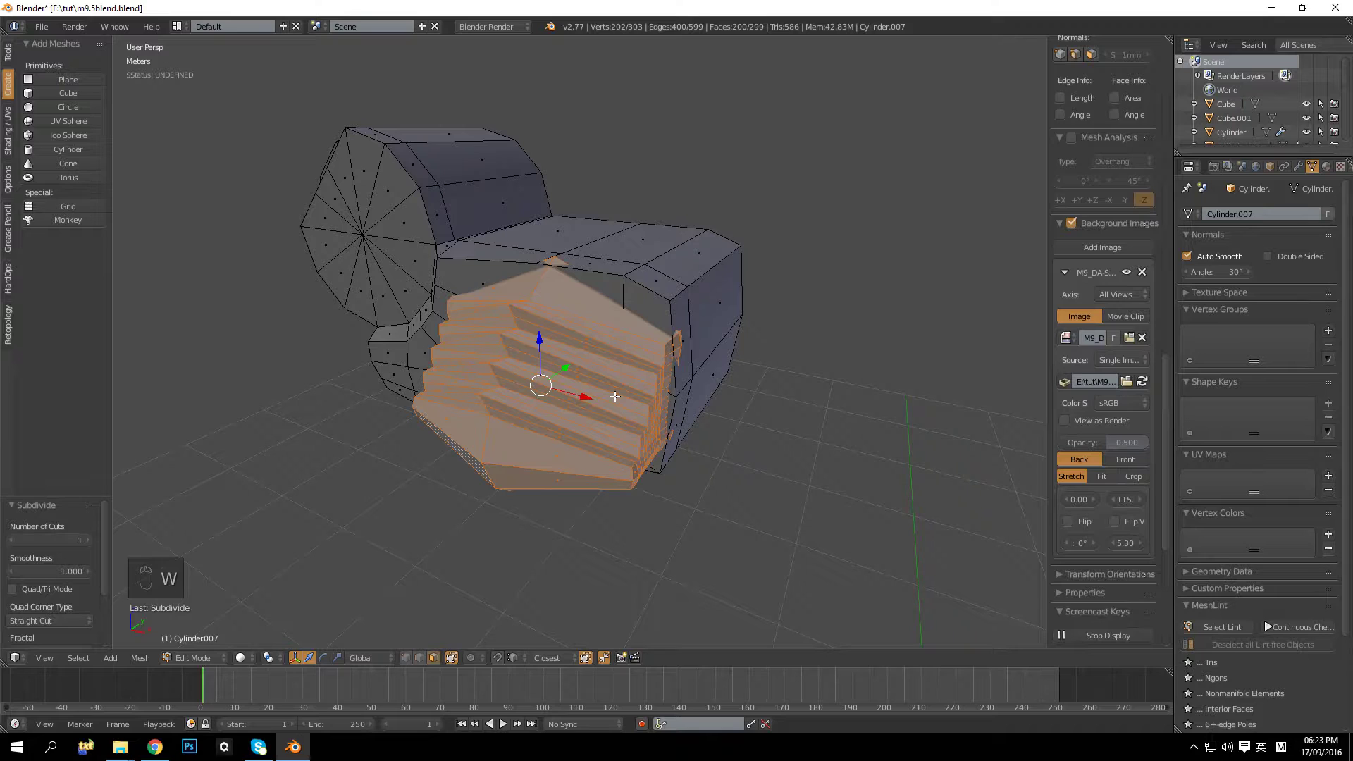
key("Tab")
mouse_move(644, 379)
middle_mouse_down()
mouse_move(624, 348)
mouse_move(688, 361)
mouse_move(642, 391)
middle_mouse_up()
key("Tab")
key("ctrl+z")
key("ctrl+z")
key("ctrl+z")
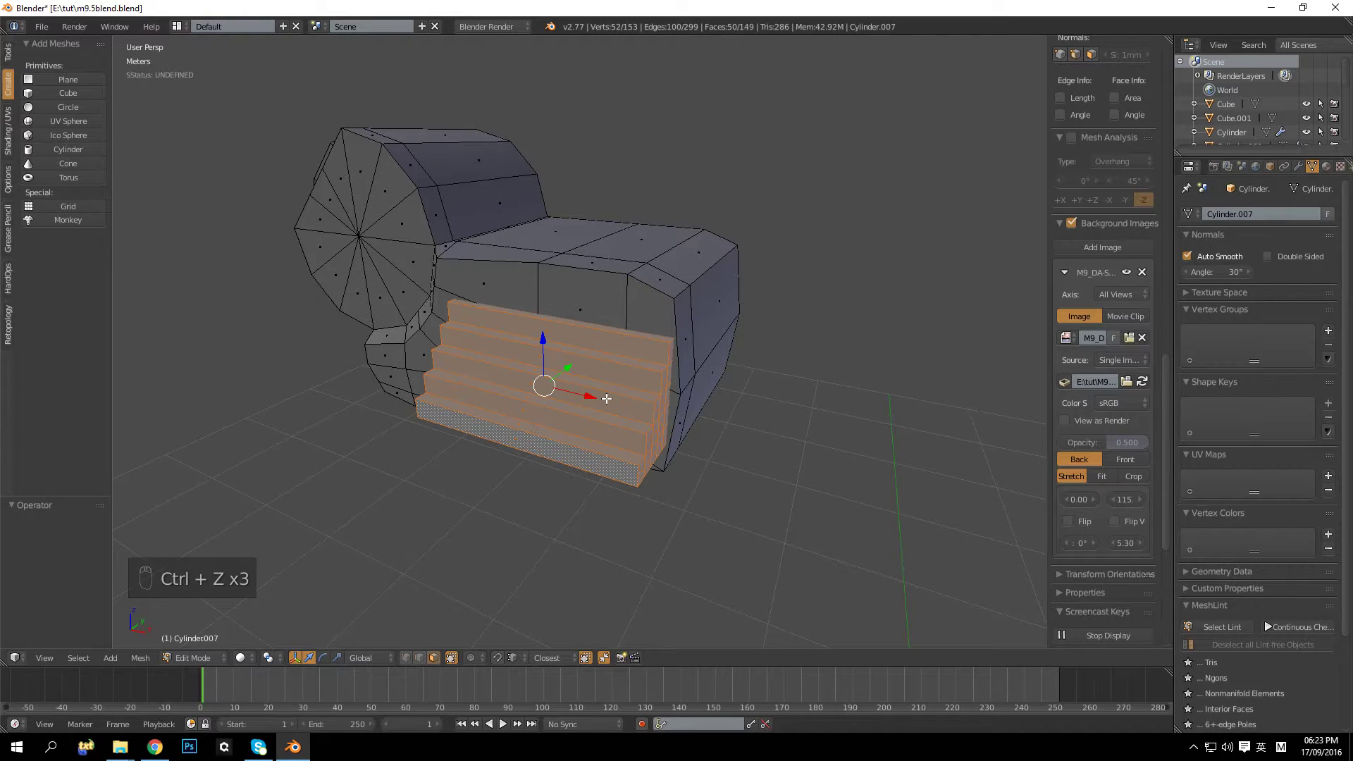
Step: Add one vertical loop cut through the middle of the stepped block and pull its front edges outward along Y to bow the ridges
key("a")
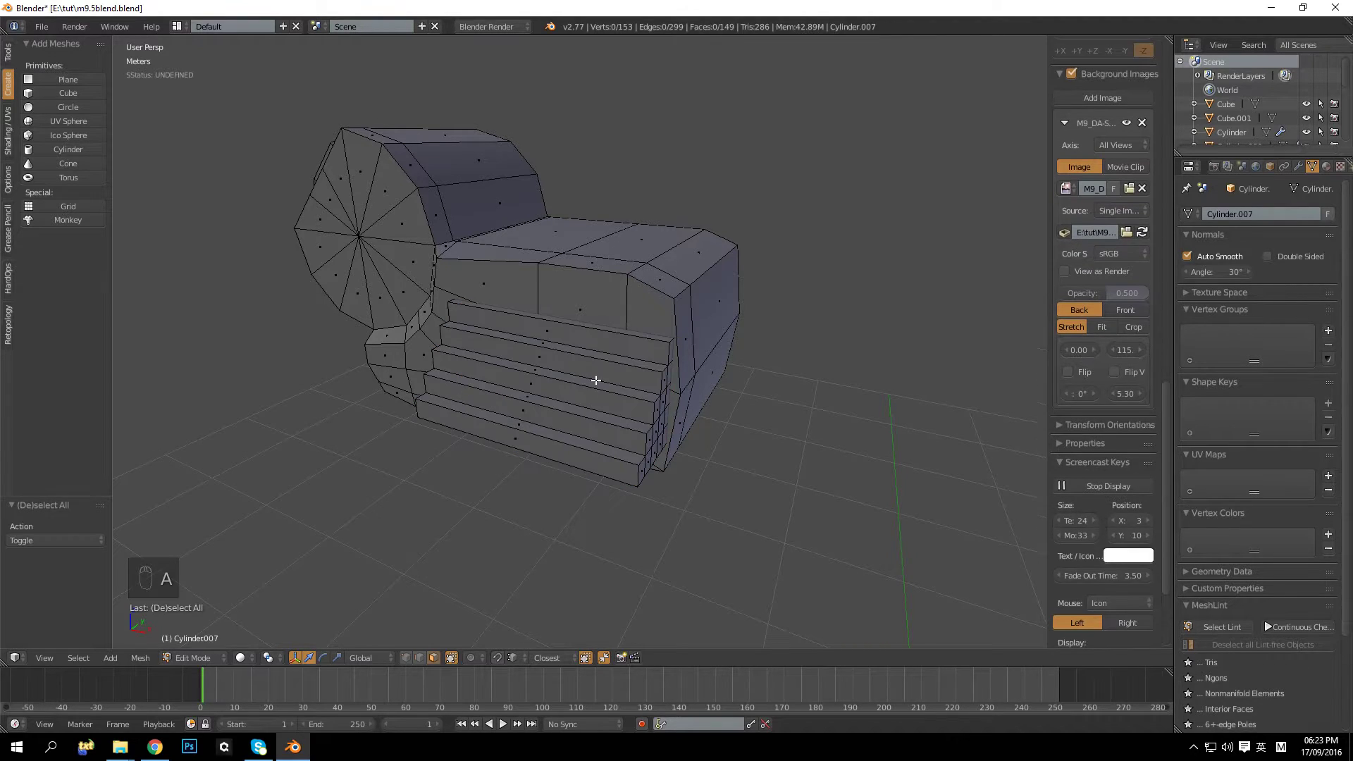
key("ctrl+r")
left_click(576, 374)
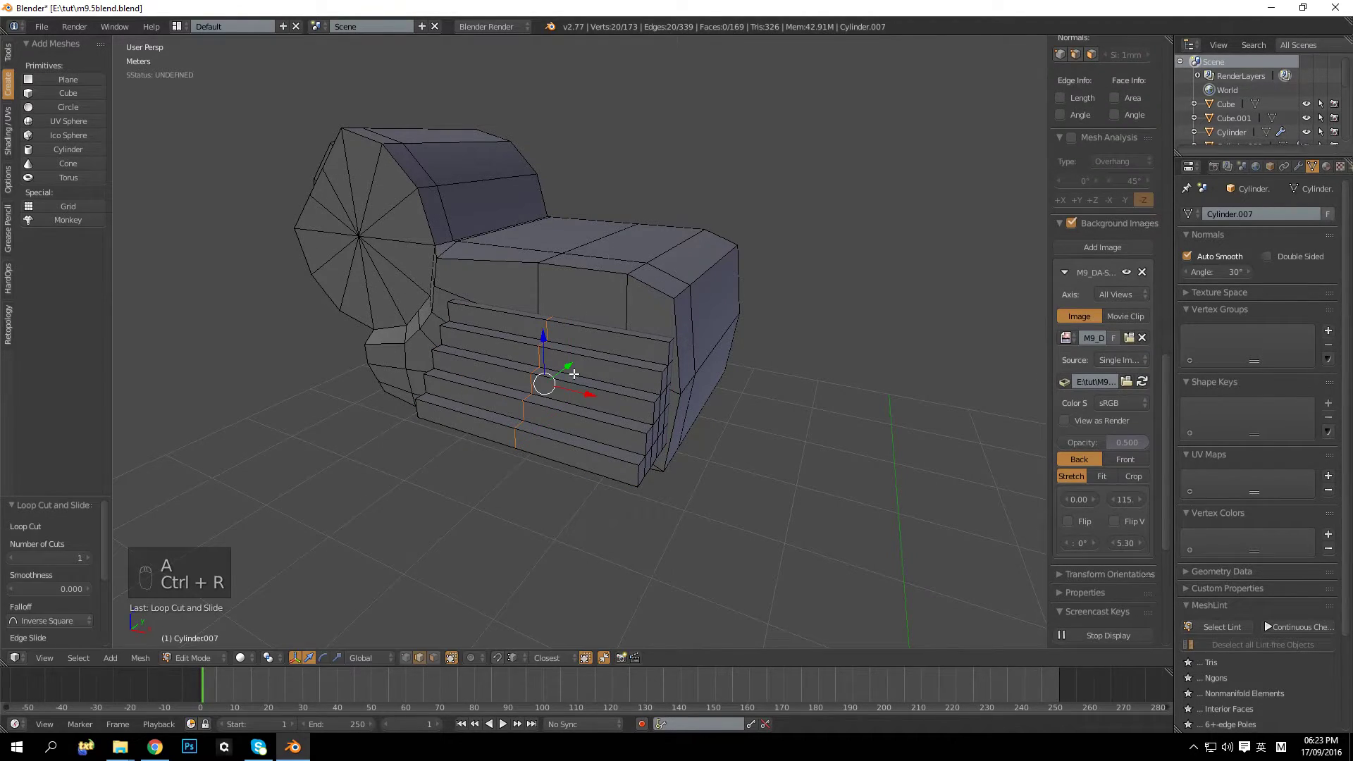
key("a")
right_click(547, 332)
middle_click_drag(546, 333, 480, 423)
right_click(519, 383, "ctrl")
left_click_drag(518, 375, 483, 389)
Step: Bevel the block's middle vertical edges widely with two segments to round the bowed ridges, and check the shape in Object Mode
key("a")
right_click(475, 344, "alt")
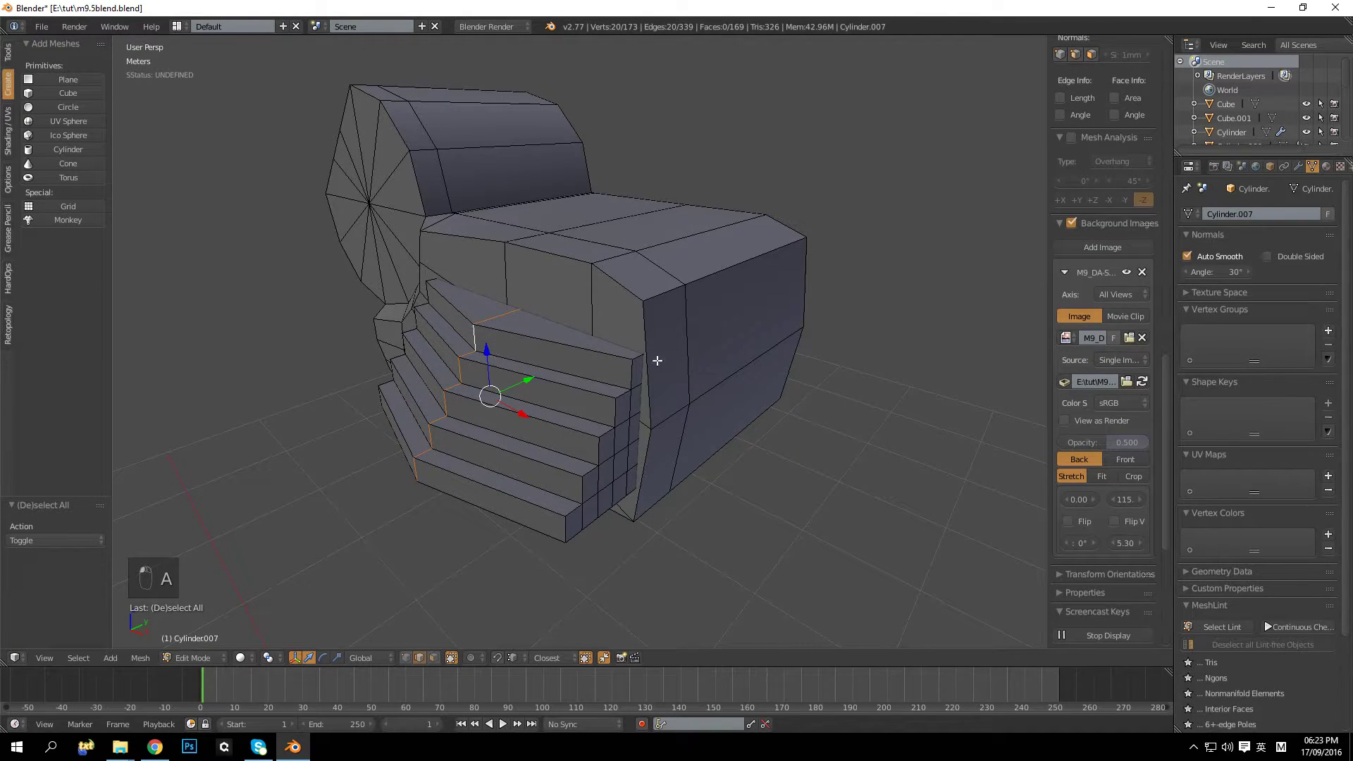
key("ctrl+b")
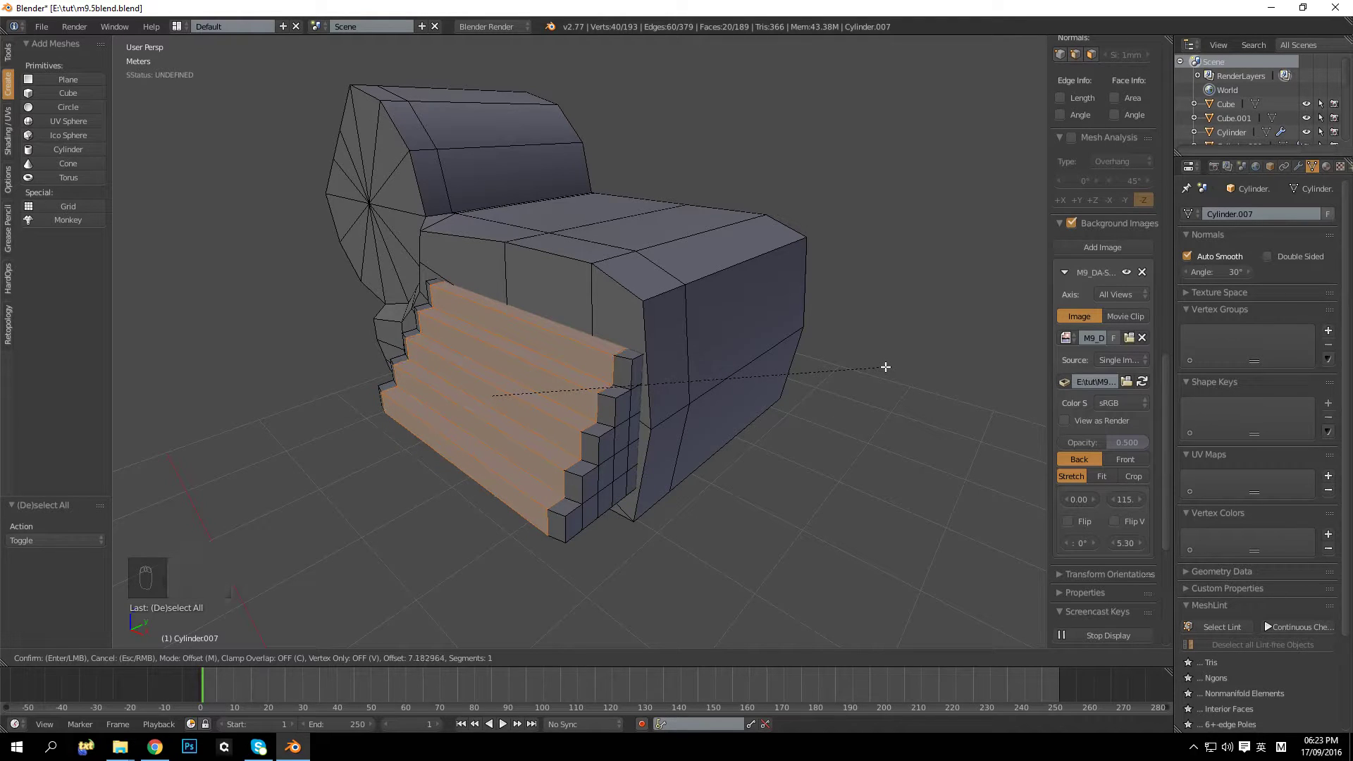
left_click(885, 367)
key("Tab")
scroll(643, 379, "up", 6)
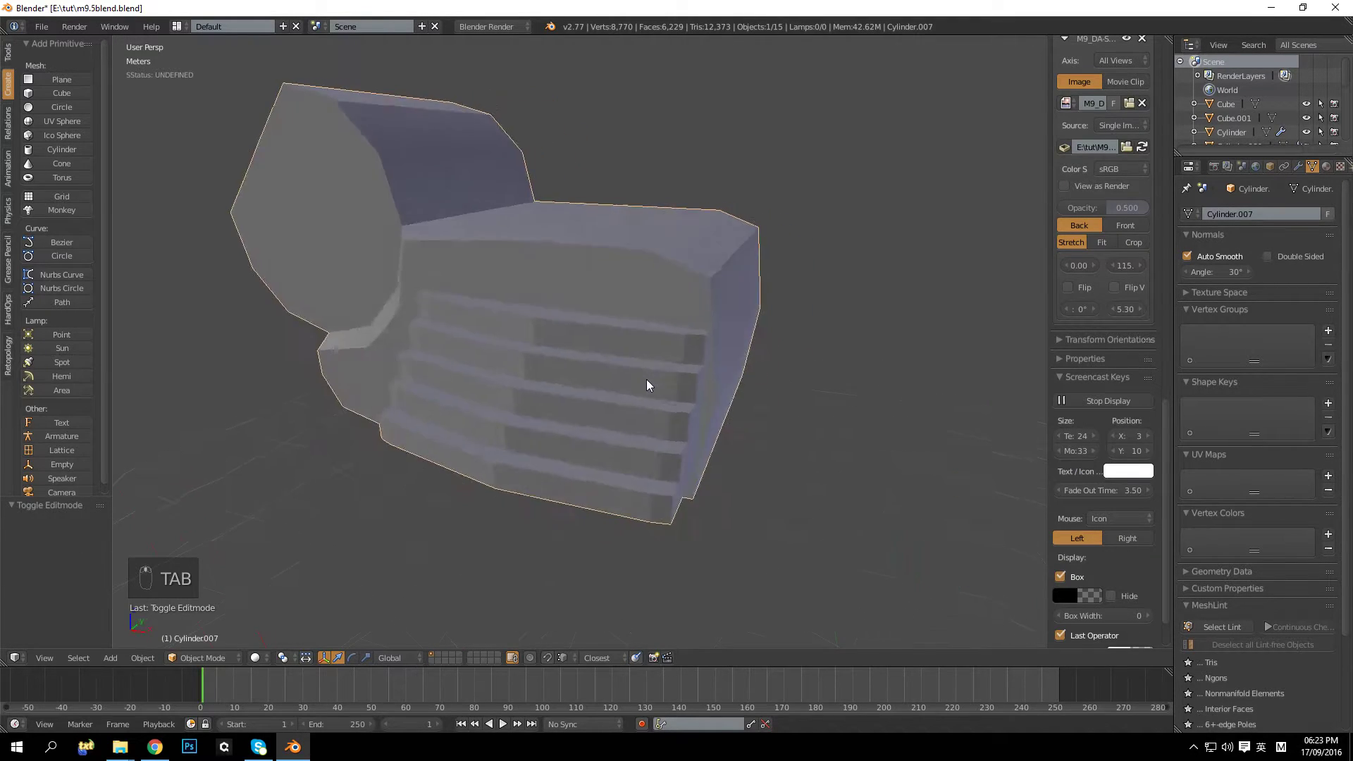
middle_click_drag(725, 379, 765, 345)
key("Tab")
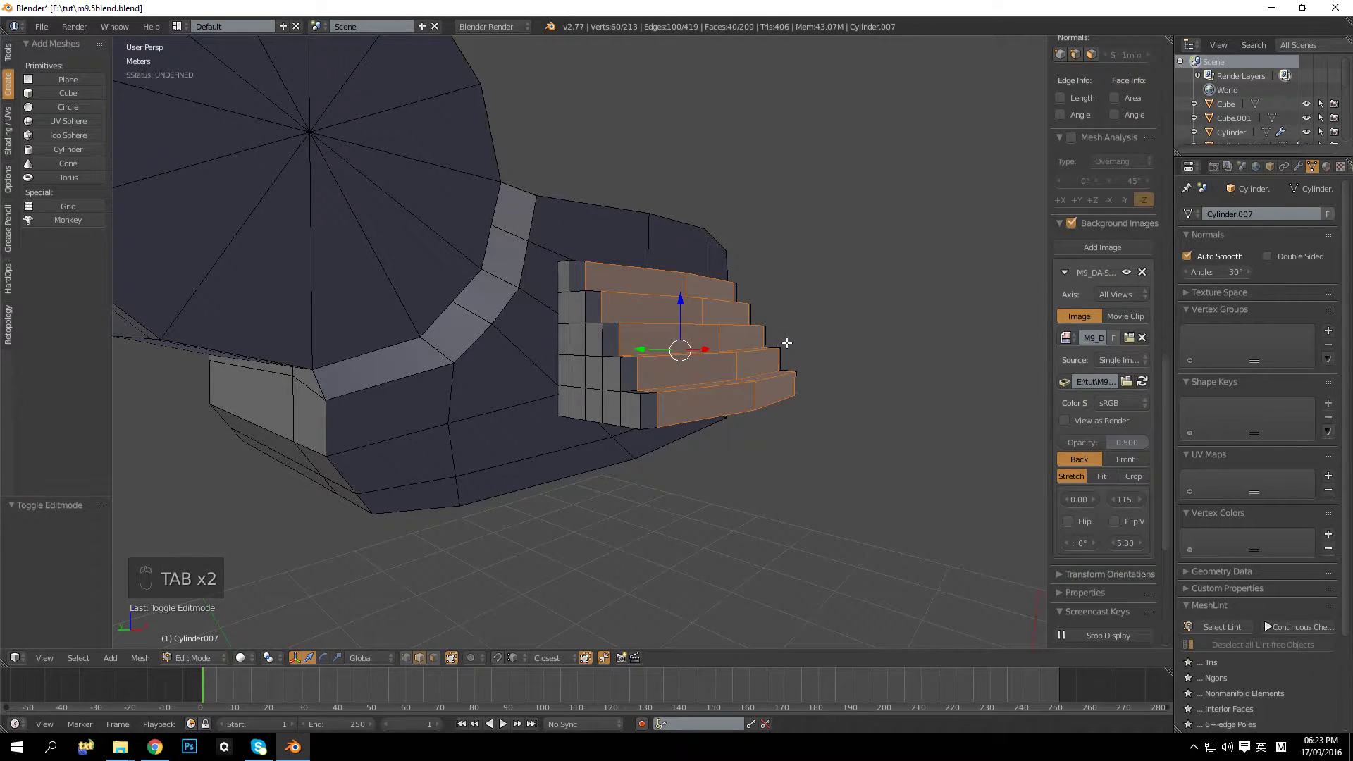
Step: Apply smooth shading to all faces of the safety lever mesh and check it in Object Mode
key("a")
key("a")
left_click(9, 126)
left_click(30, 84)
key("Tab")
mouse_move(788, 229)
middle_mouse_down()
mouse_move(635, 256)
mouse_move(597, 299)
mouse_move(598, 260)
mouse_move(592, 302)
mouse_move(692, 338)
mouse_move(560, 362)
mouse_move(476, 356)
middle_mouse_up()
key("Tab")
Step: Select the entire stepped block and scale it down along Y to make the ridges shallower
scroll(560, 362, "up", 4)
key("a")
key("a")
key("a")
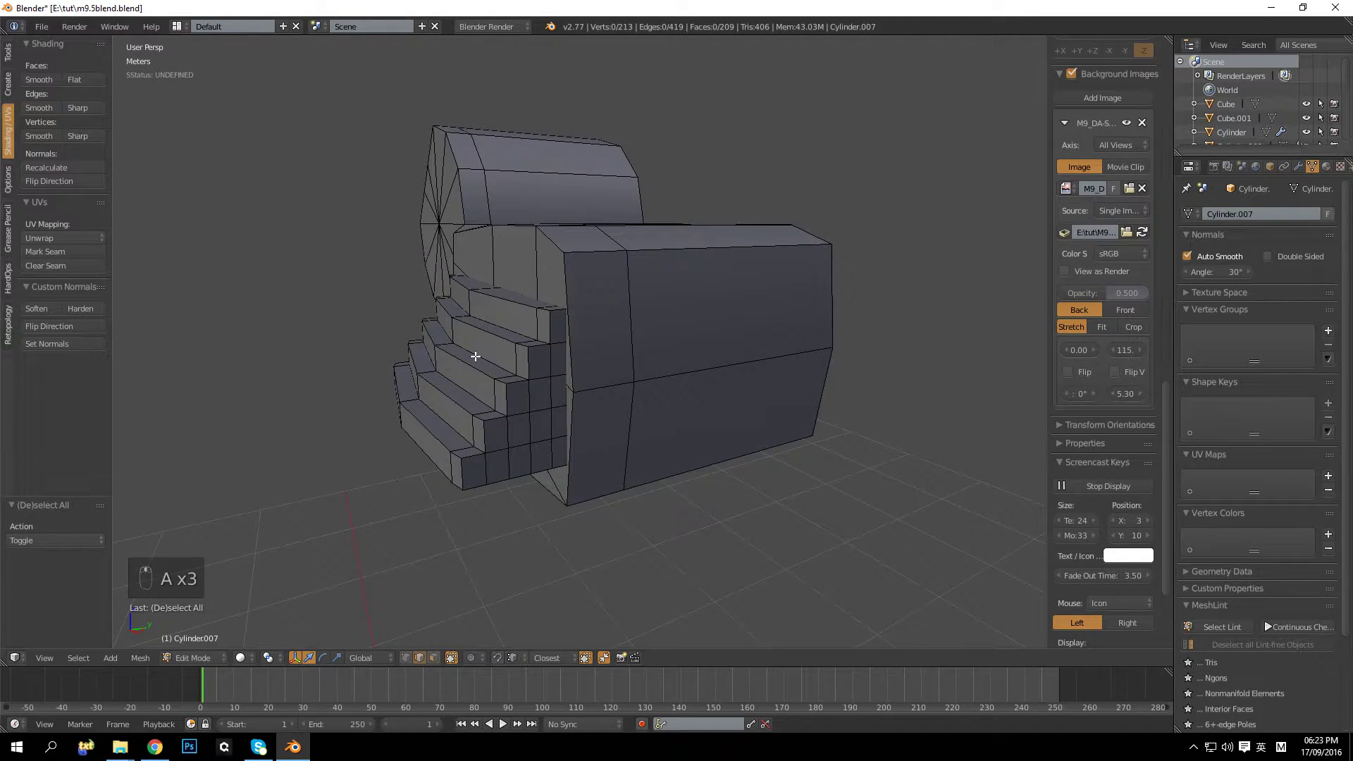
key("l")
key("s")
key("y")
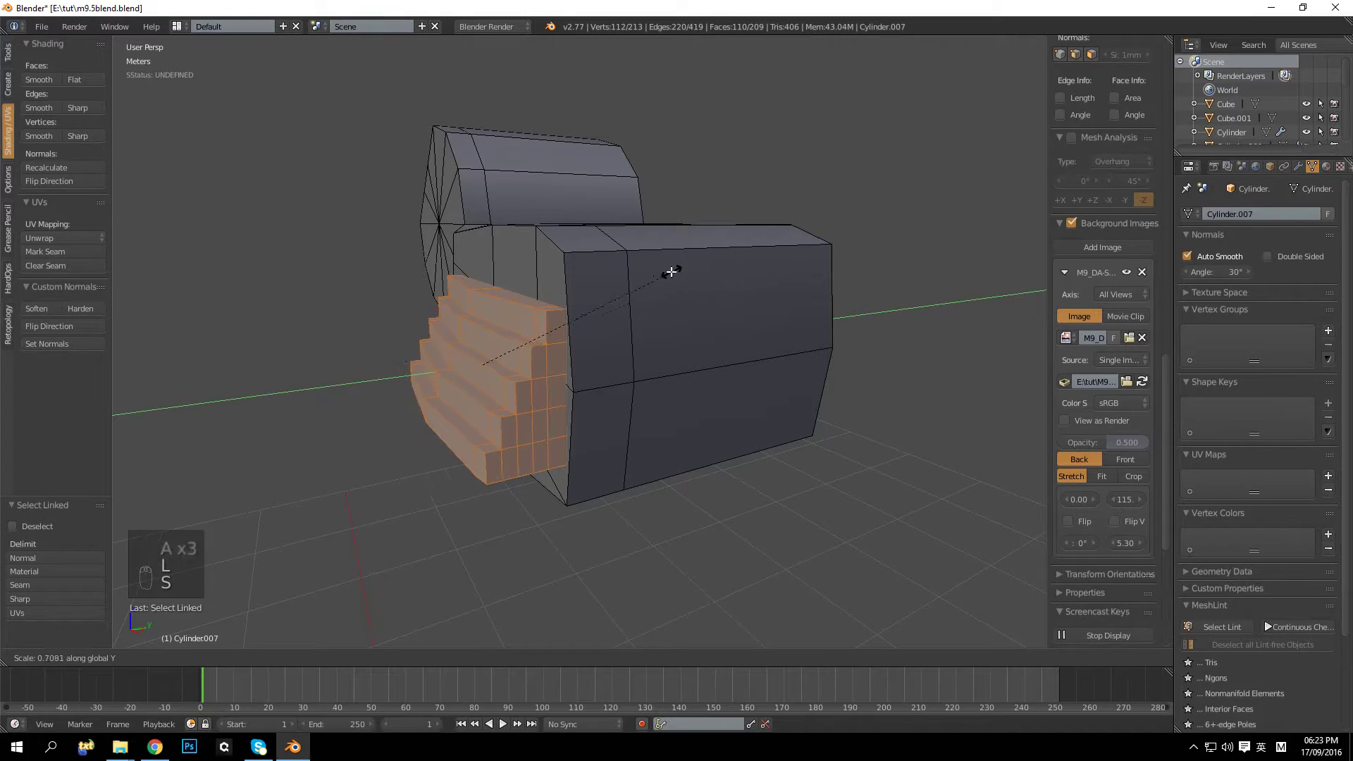
Step: Scale the stepped grip block of the safety lever along Y to about 0.7
left_click(646, 279)
key("Tab")
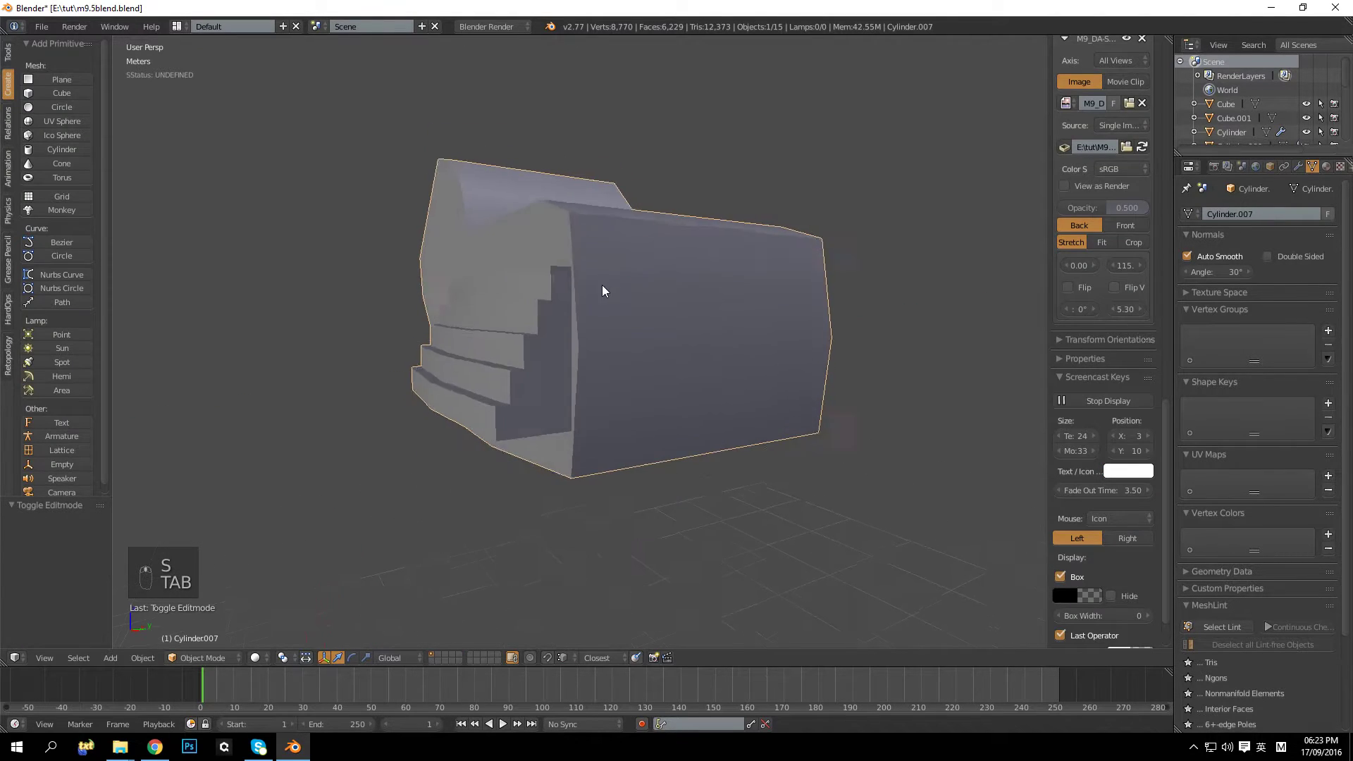
key("Tab")
Step: Clear the selection and hide the face loop of the grip block's tallest step, next to the lever body
middle_click_drag(595, 311, 539, 314)
scroll(676, 339, "up", 8)
middle_click_drag(677, 338, 577, 353)
key("a")
key("a")
key("a")
scroll(423, 320, "down", 6)
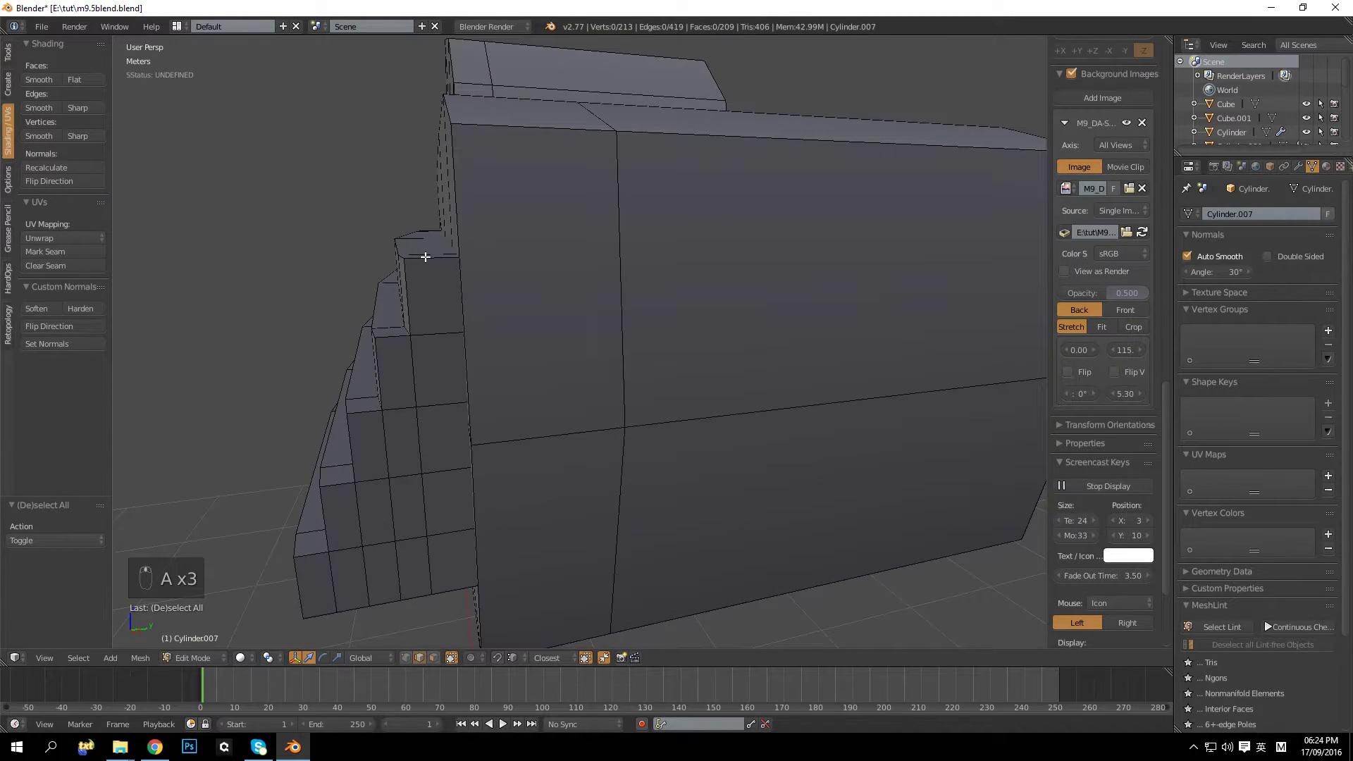
left_click(433, 411, "alt")
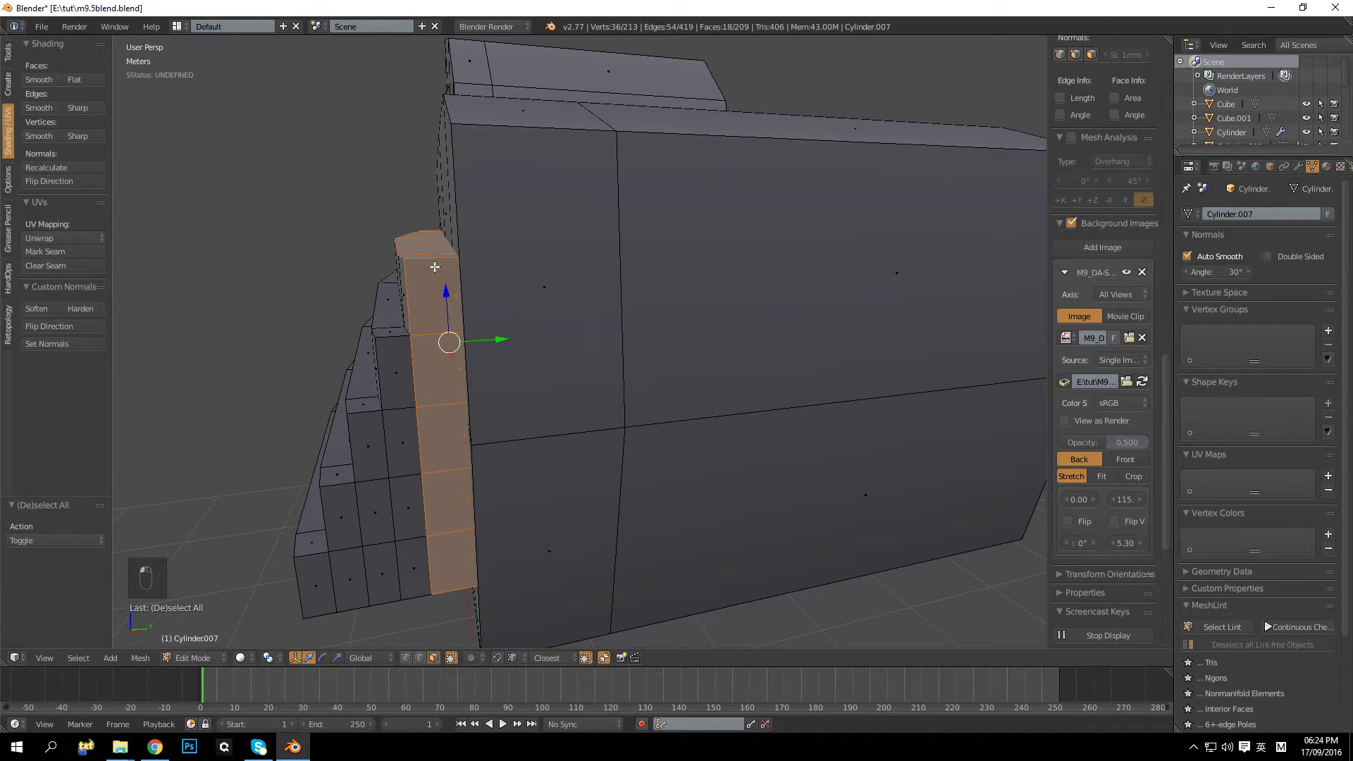
key("h")
Step: Delete the linked interior faces at the back of the grip block and reveal the hidden face loop
scroll(565, 292, "up", 5)
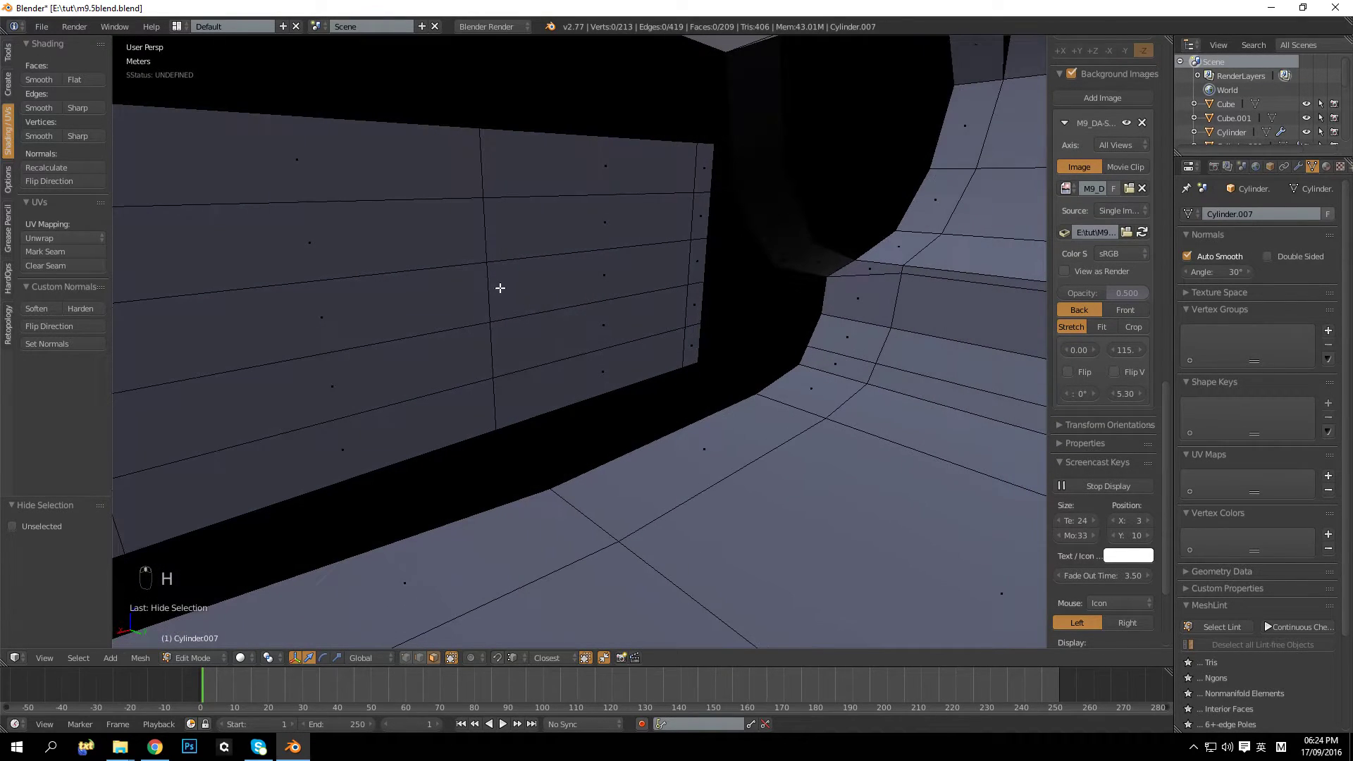
key("l")
middle_click_drag(438, 258, 580, 274)
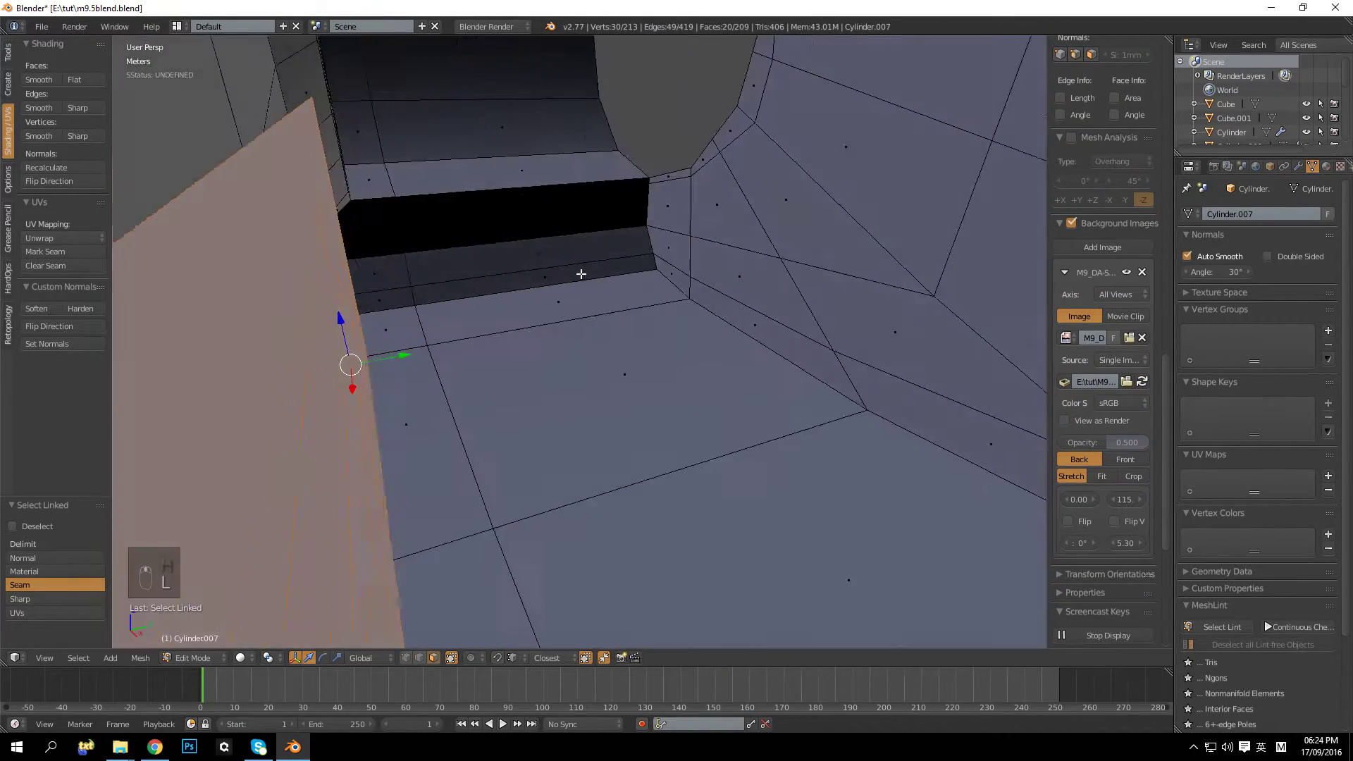
scroll(564, 279, "down", 5)
key("Delete")
left_click(562, 281)
key("alt+h")
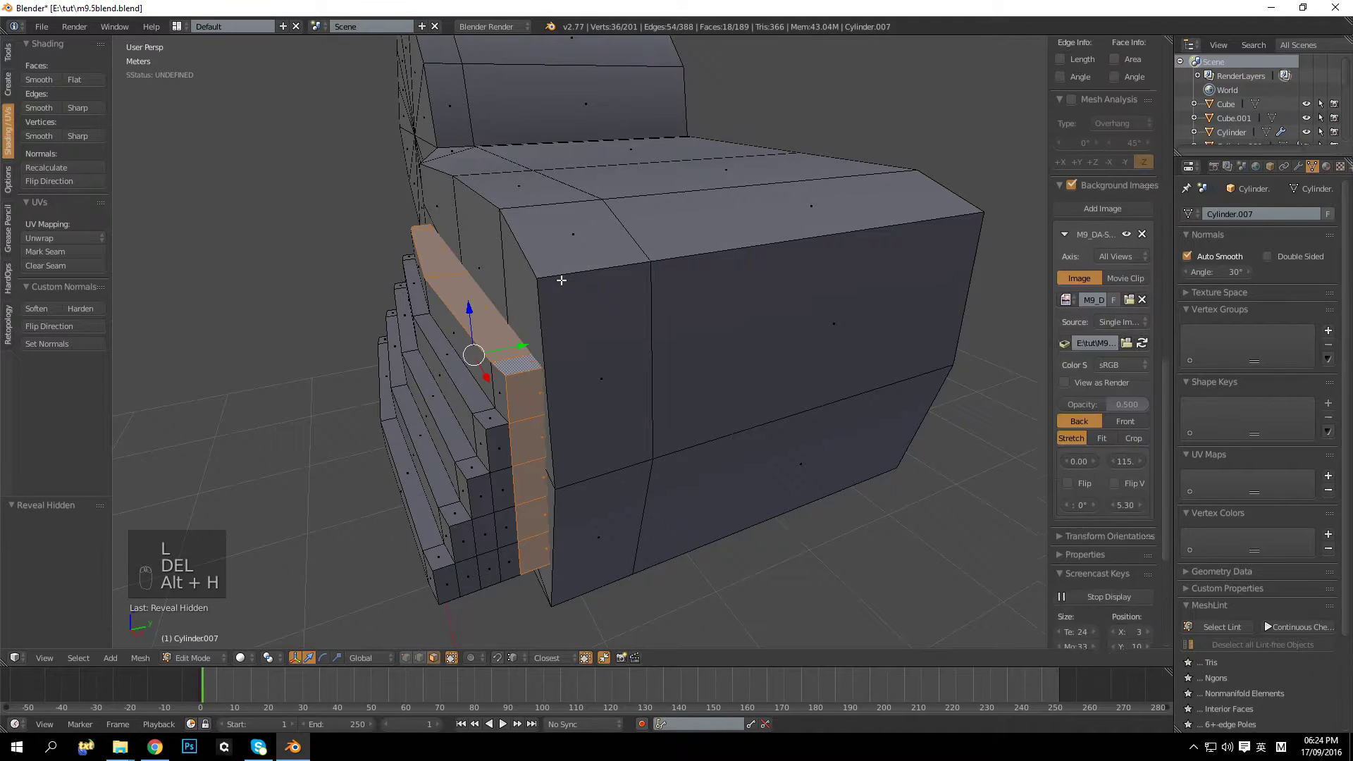
Step: Inspect the cleaned lever in Object Mode and select its whole mesh in Edit Mode
key("a")
key("Tab")
scroll(487, 370, "down", 5)
middle_click_drag(487, 370, 635, 362)
scroll(627, 359, "down", 3)
key("Tab")
key("a")
key("a")
key("a")
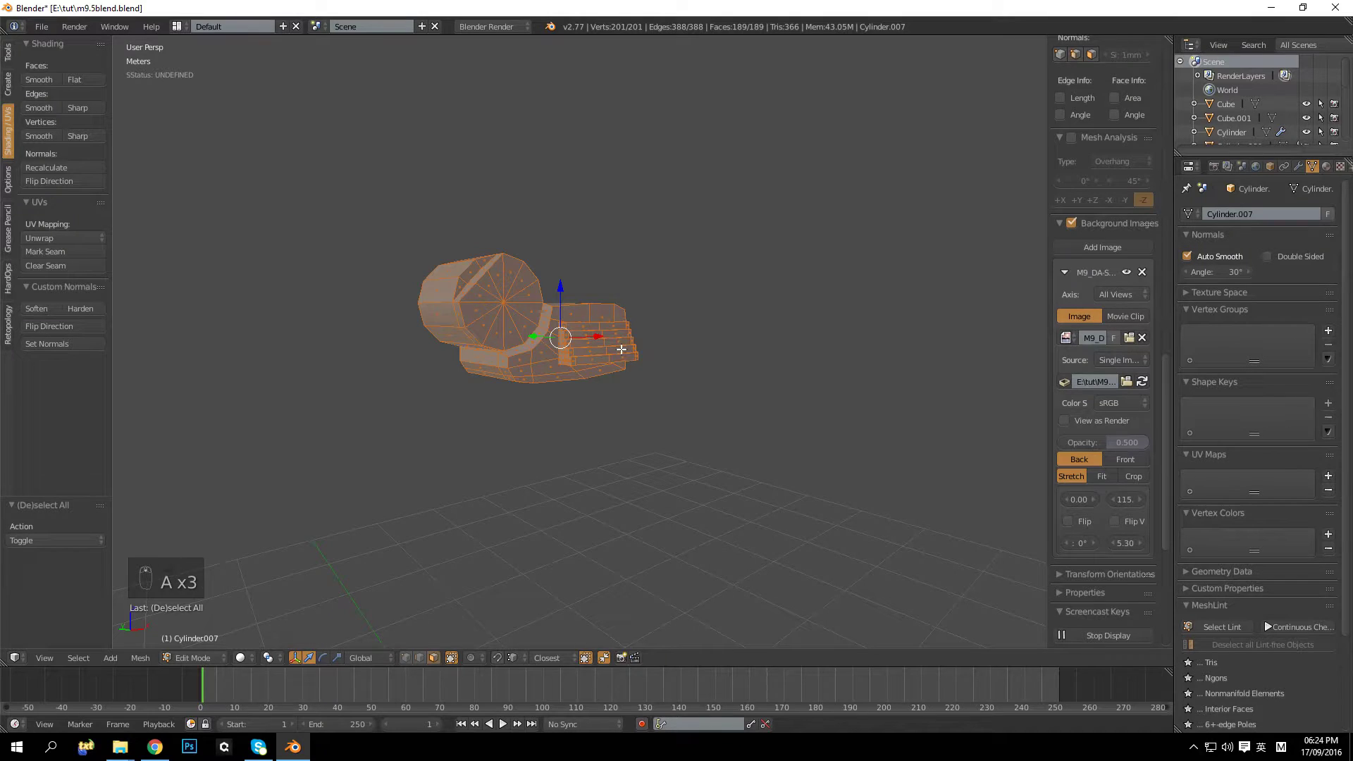
Step: In front orthographic wireframe view, move the lever mesh down along Z about 2.93 m to the assembled pistol's height
key("KP_1")
key("KP_5")
key("z")
scroll(674, 430, "down", 2)
scroll(675, 431, "down", 4)
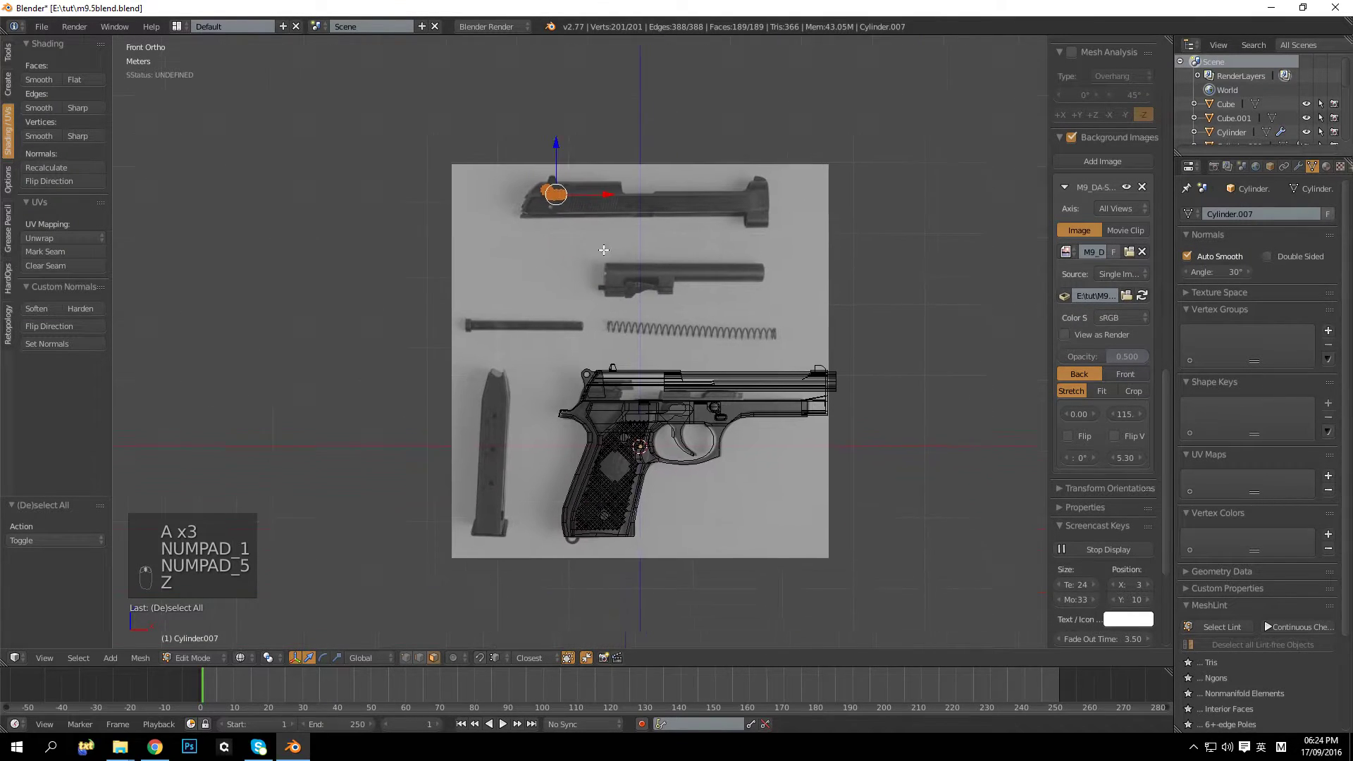
key("g")
key("z")
left_click(579, 304)
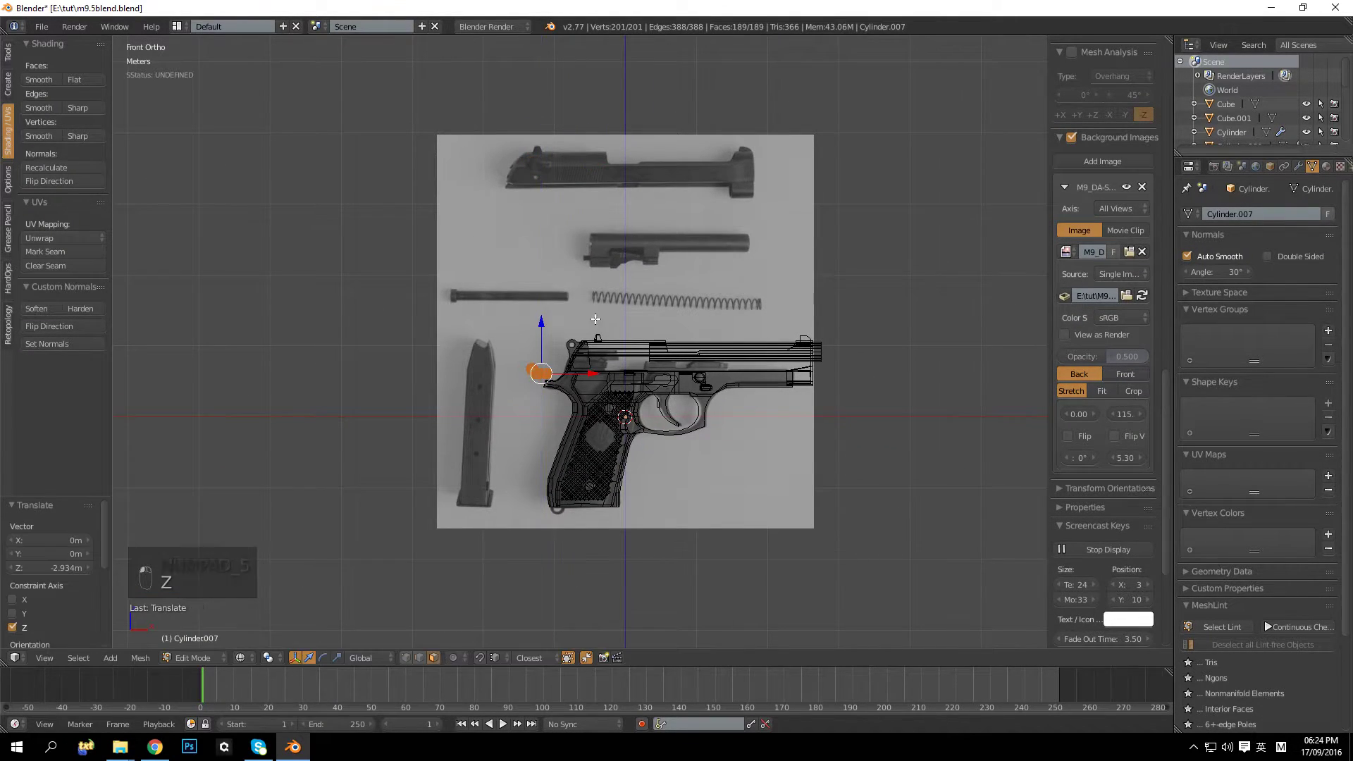
Step: Move the lever mesh along X and Z onto the safety position at the rear of the pistol's slide
scroll(579, 305, "up", 6)
left_click_drag(409, 350, 557, 257)
scroll(557, 258, "down", 4)
scroll(539, 483, "up", 3)
middle_click_drag(535, 327, 504, 159, "shift")
scroll(577, 383, "up", 1)
scroll(575, 405, "down", 1)
middle_click_drag(575, 406, 565, 420, "shift")
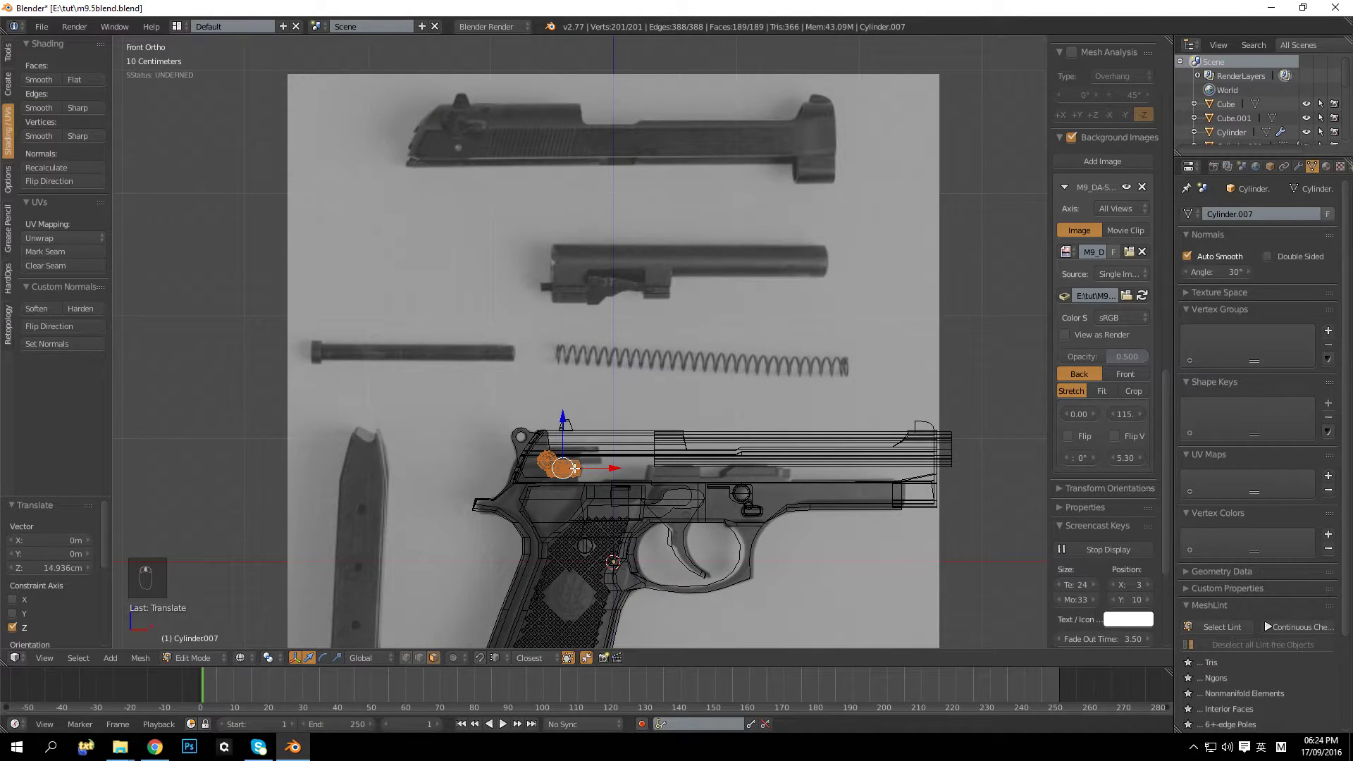
left_click_drag(562, 419, 562, 404)
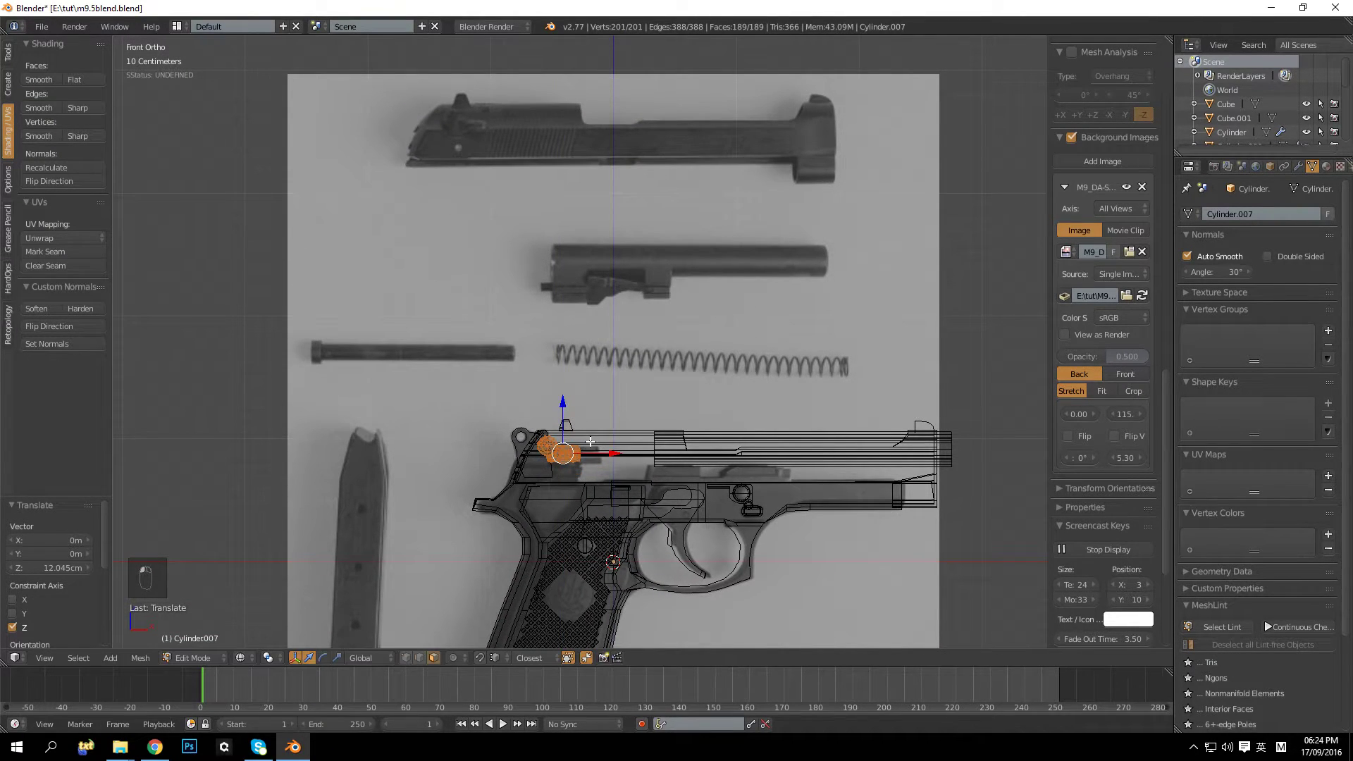
left_click_drag(609, 452, 617, 451)
Step: In solid perspective view, move the lever mesh along Y so it sits against the side of the slide
key("KP_5")
key("z")
mouse_move(616, 451)
middle_mouse_down()
mouse_move(690, 401)
mouse_move(561, 408)
mouse_move(525, 312)
middle_mouse_up()
scroll(544, 380, "up", 4)
left_click_drag(527, 224, 565, 237)
middle_click_drag(565, 237, 396, 271)
middle_click_drag(508, 264, 712, 127, "shift")
scroll(685, 263, "up", 4)
key("g")
key("y")
left_click(535, 287)
scroll(746, 225, "down", 3)
middle_click_drag(747, 225, 589, 284)
Step: Try flattening the whole lever mesh along Y to about 0.6
key("a")
key("Tab")
scroll(556, 296, "down", 6)
middle_click_drag(498, 314, 571, 351)
scroll(640, 267, "up", 4)
key("Tab")
key("a")
middle_click_drag(731, 315, 797, 341)
key("s")
key("y")
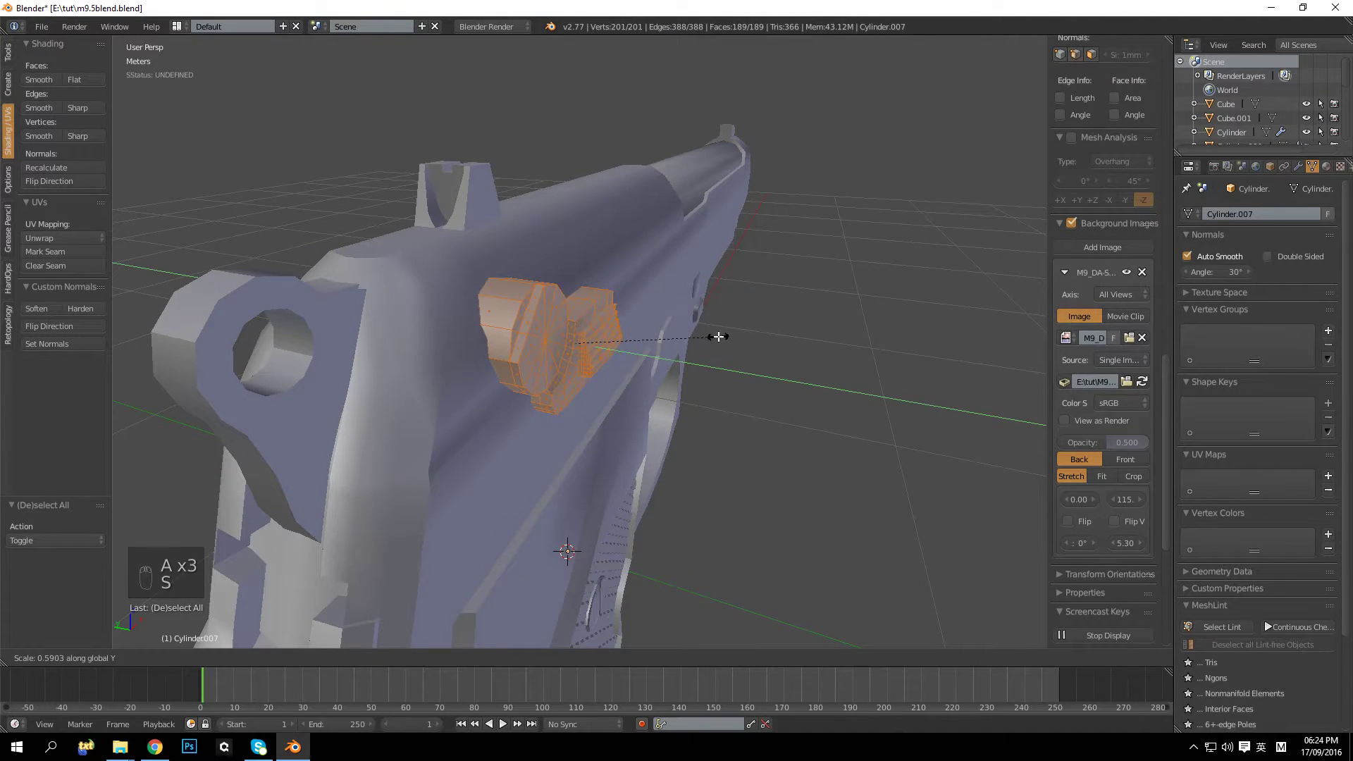
left_click(730, 338)
Step: Examine the flattened lever's thickness against the slide in Object Mode
key("a")
key("Tab")
middle_click_drag(731, 332, 624, 320)
key("Tab")
middle_click_drag(540, 317, 596, 321)
scroll(596, 324, "up", 5)
key("Tab")
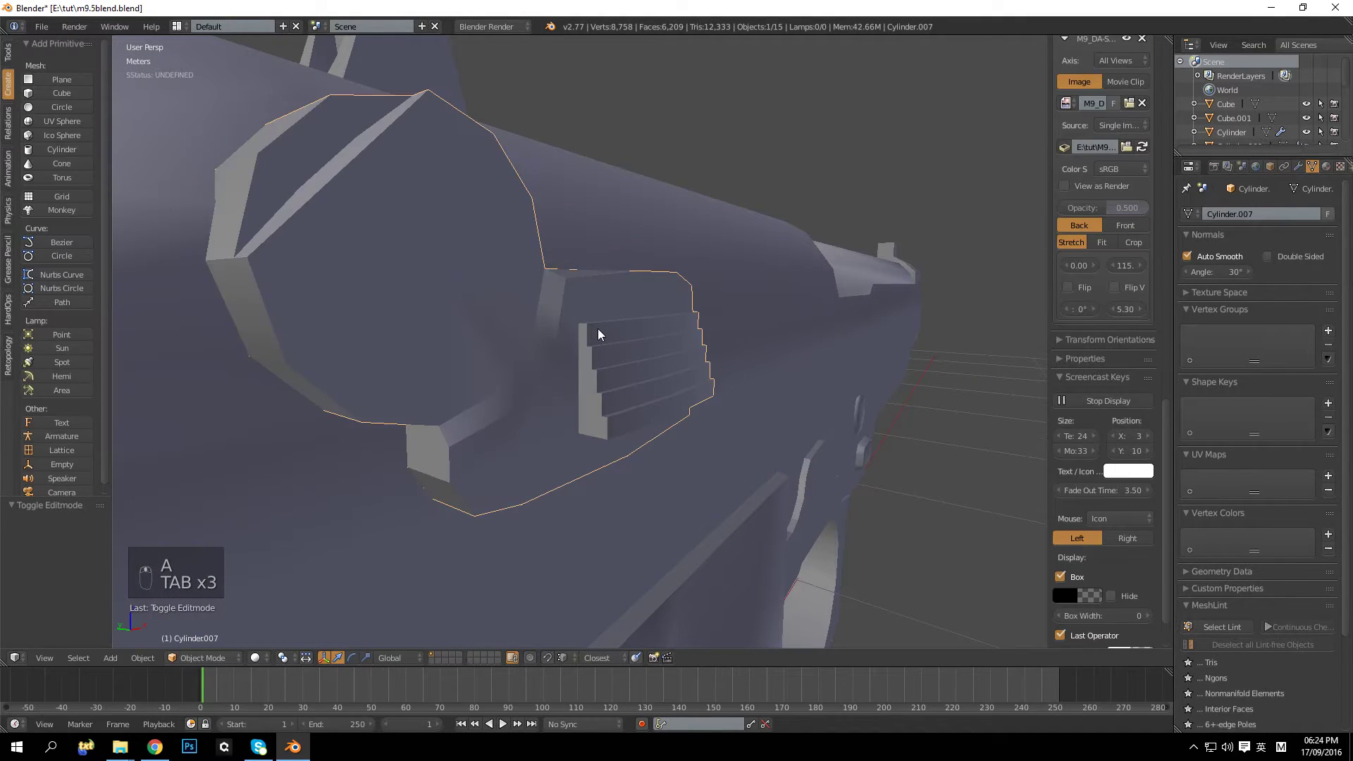
Step: Undo the lever's last Y scaling
key("Tab")
key("ctrl+z")
key("ctrl+z")
key("ctrl+z")
key("ctrl+z")
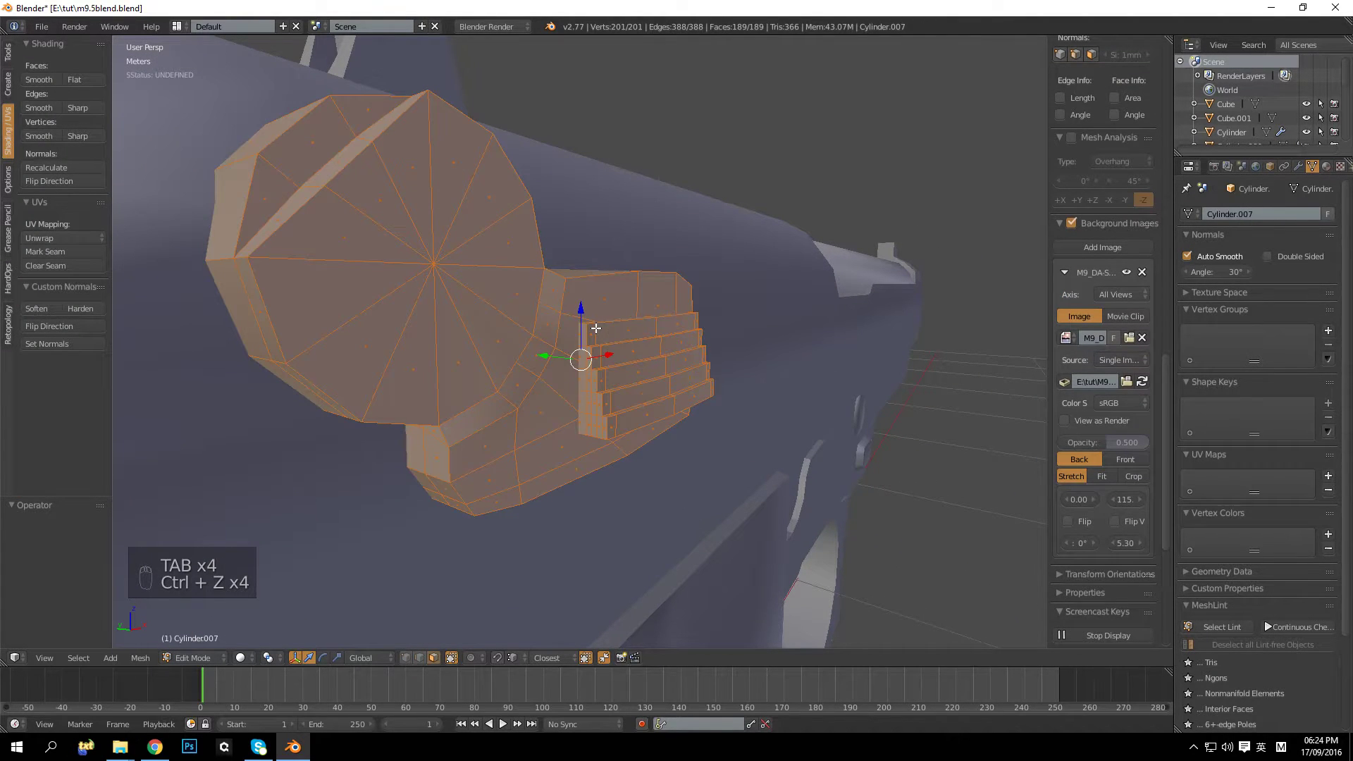
key("ctrl+z")
Step: Flatten the whole lever mesh along Y again and clear the selection
key("s")
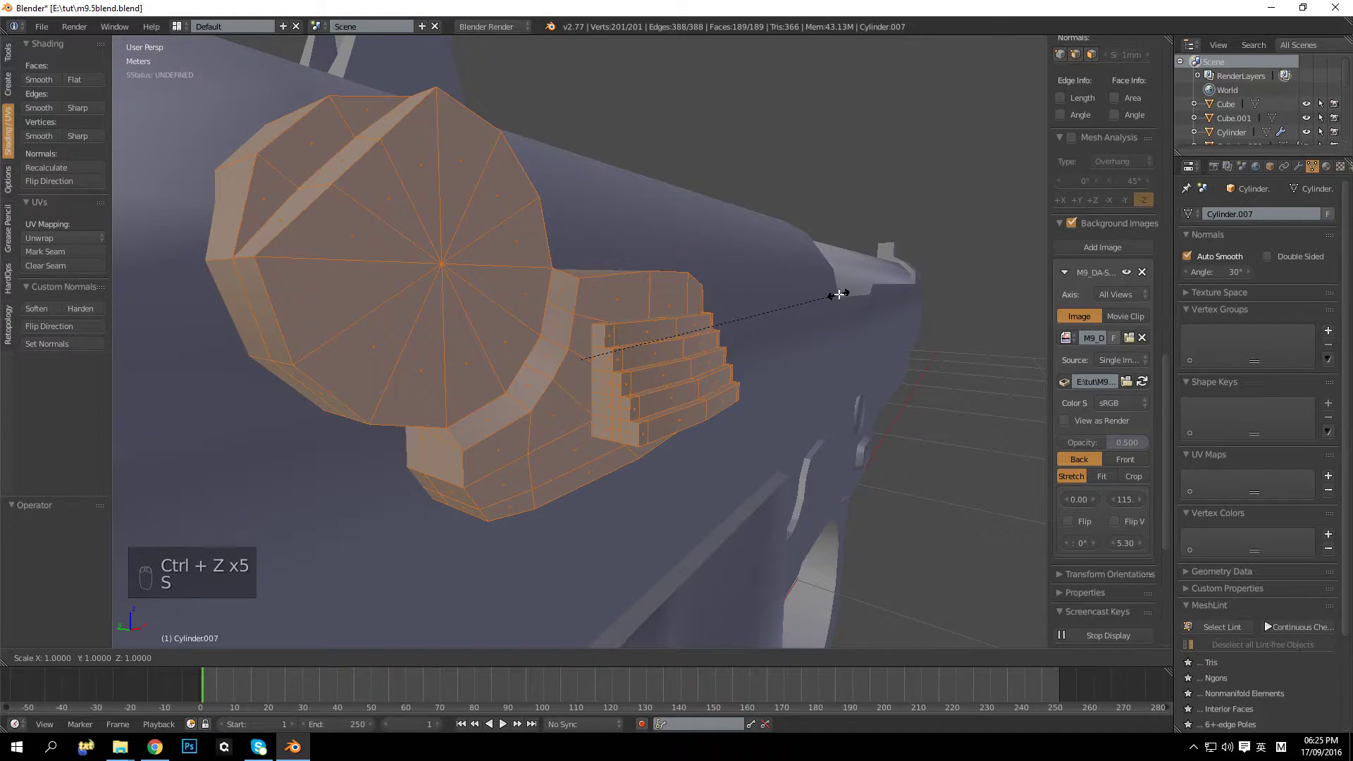
key("y")
left_click(726, 297)
key("a")
middle_click_drag(725, 293, 525, 307)
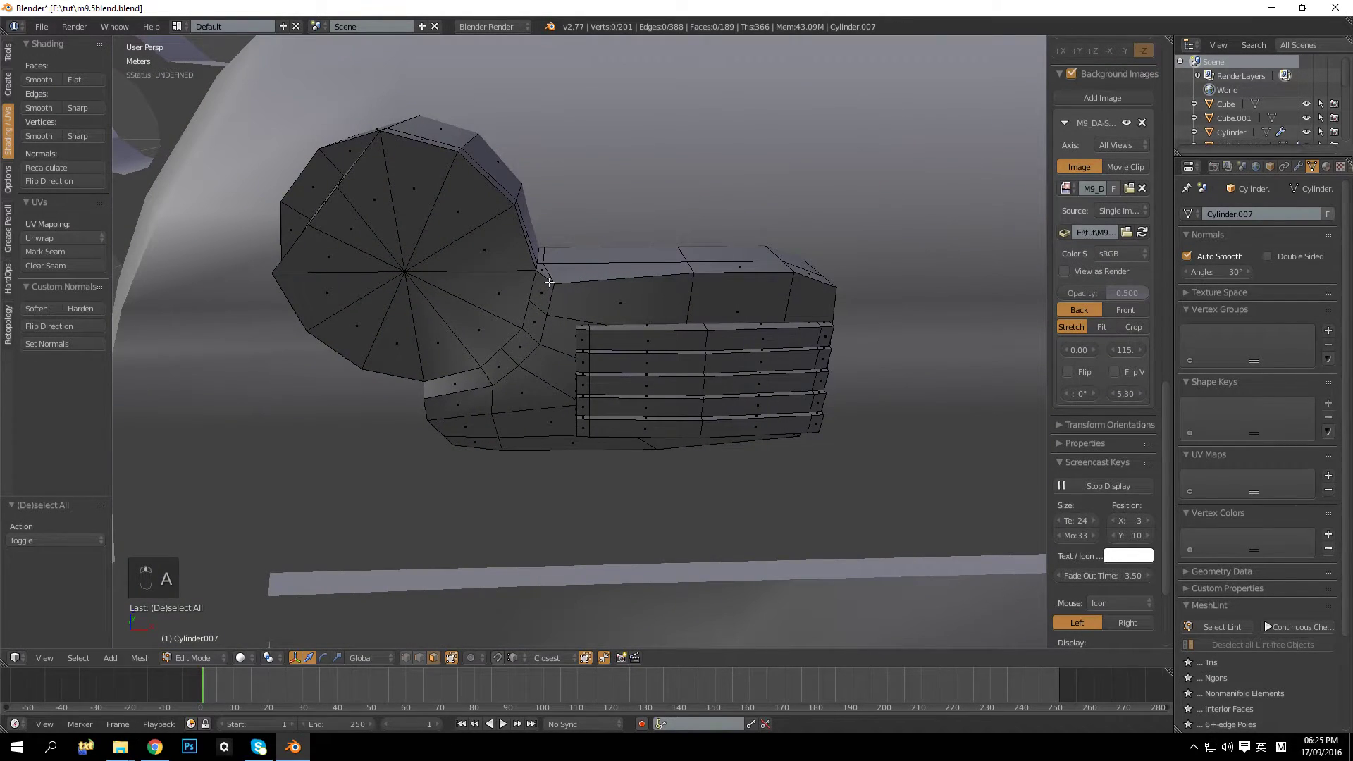
Step: Try adding two edge loops along the curved joint between the lever's round disc and its thumb tab
key("ctrl+r")
left_click(547, 277)
right_click(544, 274)
key("ctrl+r")
right_click(546, 277)
key("Tab")
middle_click_drag(558, 221, 591, 242)
key("Tab")
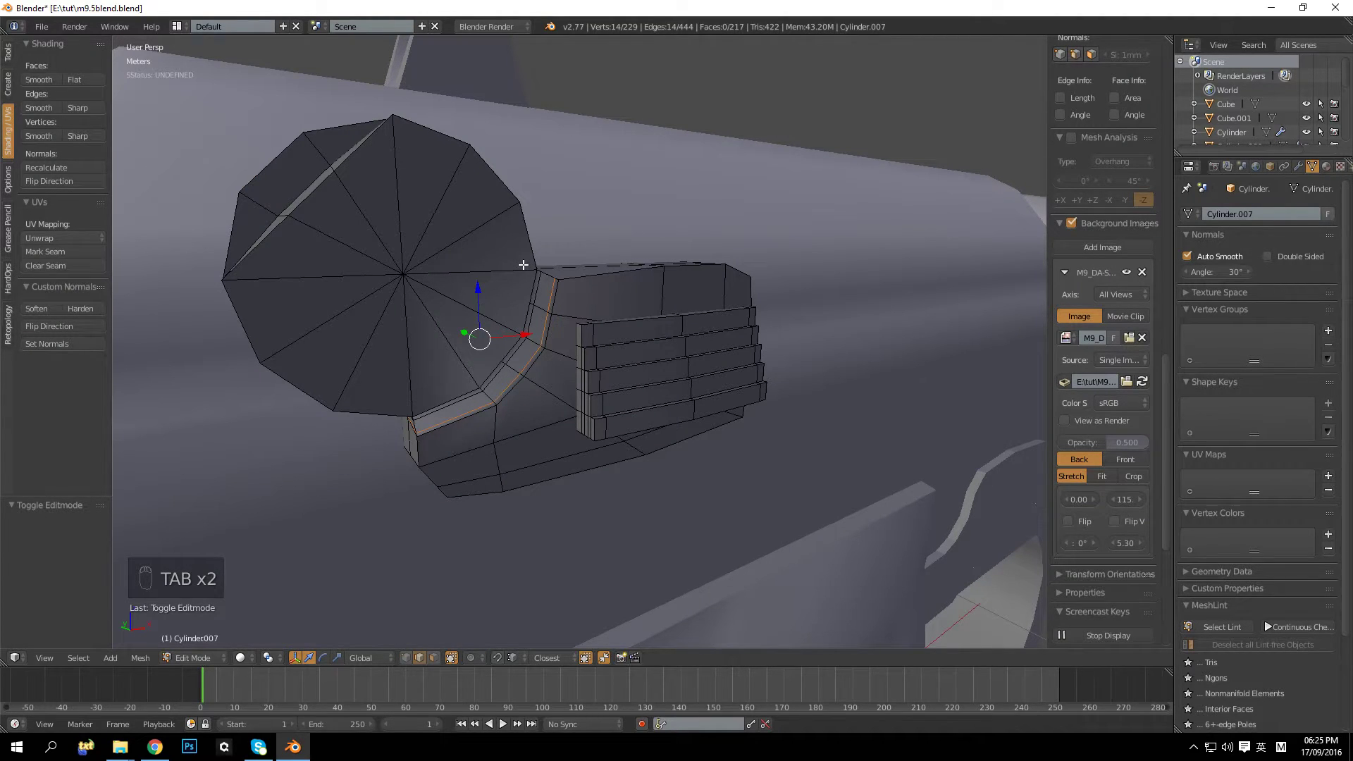
Step: Undo the edge loops added along the lever's curved joint
key("ctrl+z")
key("ctrl+z")
key("ctrl+z")
key("ctrl+z")
Step: Inset the front faces of the lever's round disc by about 0.01 and check the shading in Object Mode
middle_click_drag(520, 266, 515, 270)
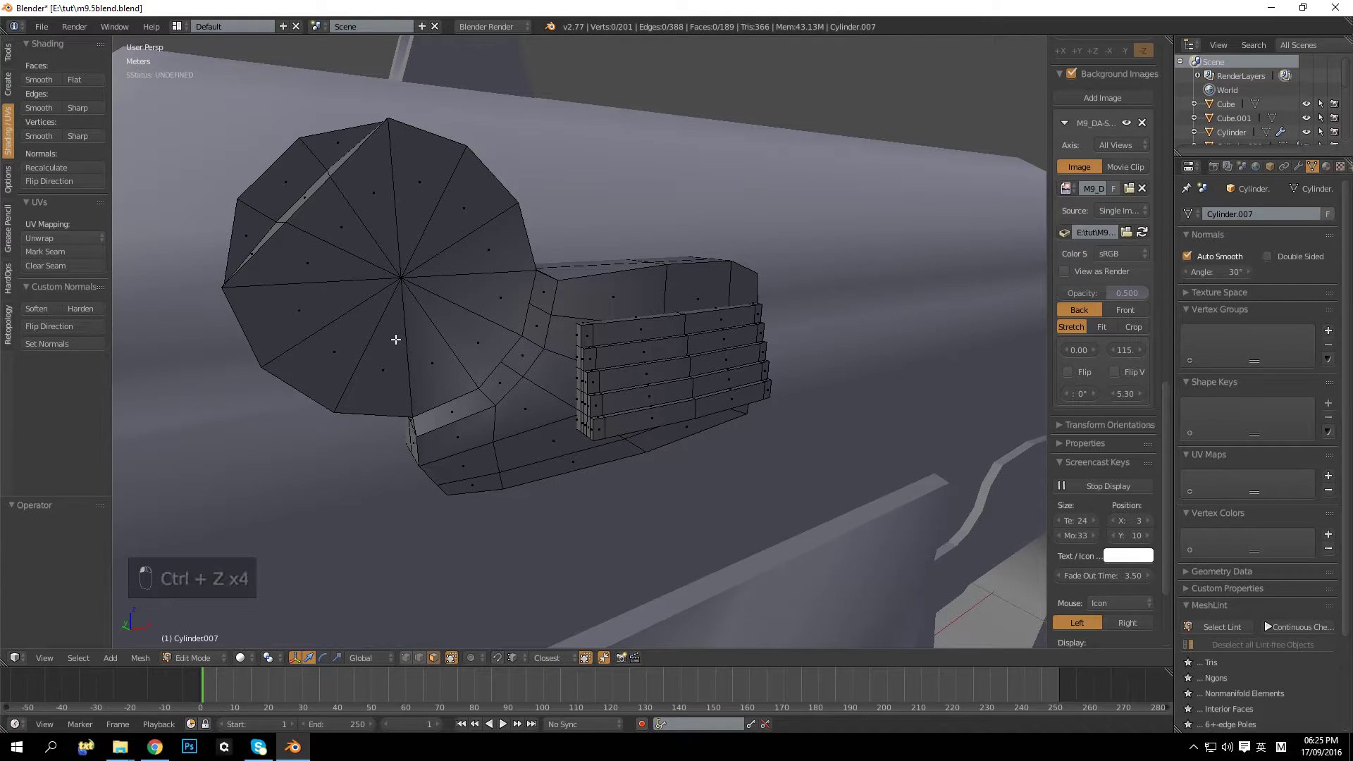
key("c")
left_click_drag(393, 332, 416, 252)
key("i")
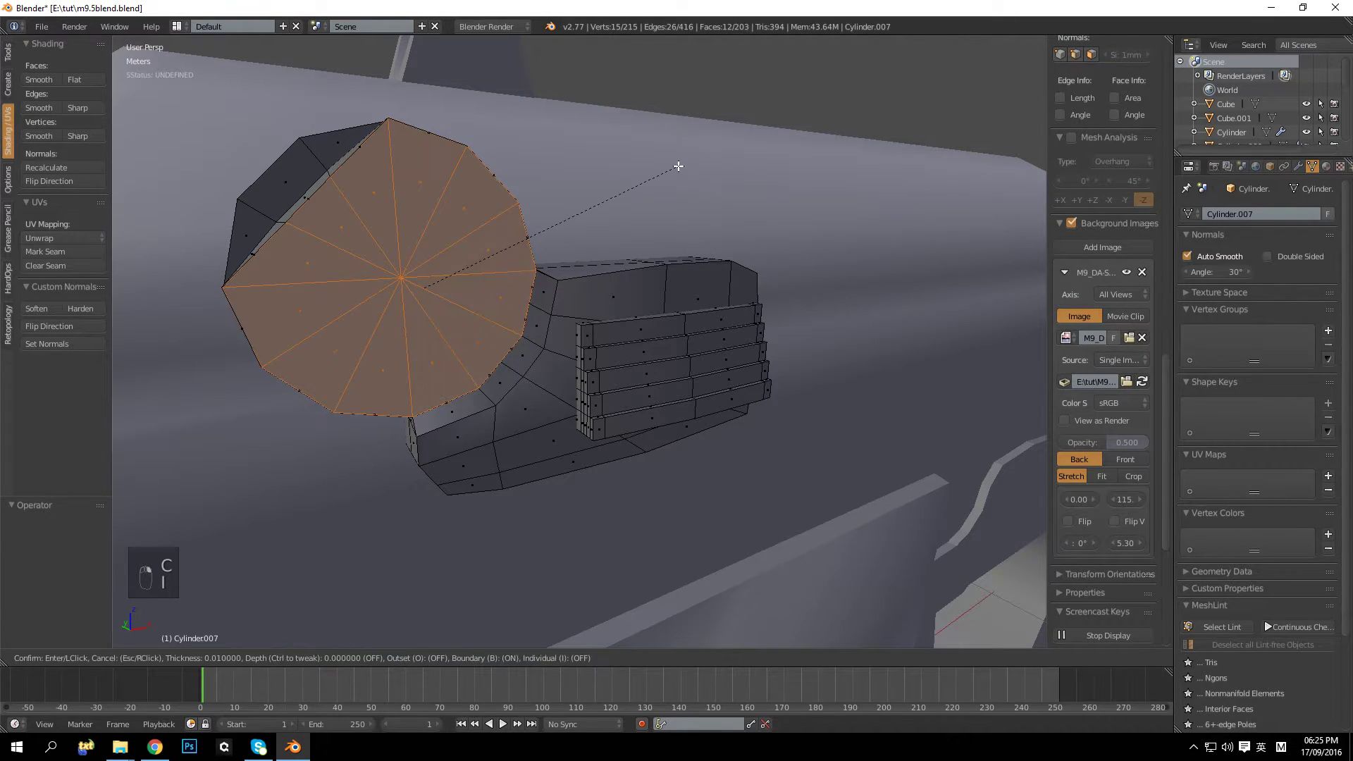
left_click(674, 166)
key("Tab")
middle_click_drag(642, 187, 604, 223)
key("Tab")
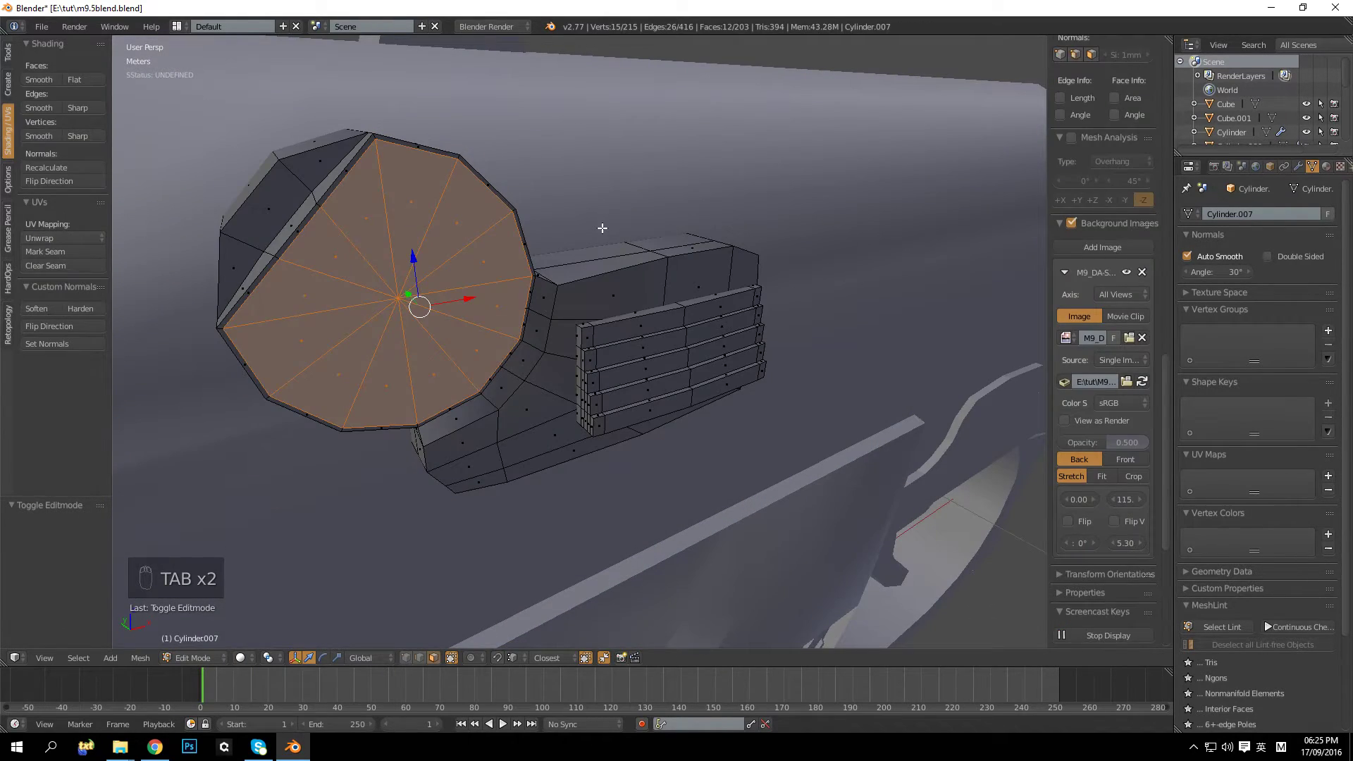
Step: Clear the selection and examine the lever's shape and fit on the slide
key("a")
key("a")
key("a")
scroll(602, 227, "down", 4)
middle_click_drag(557, 273, 605, 257)
middle_click_drag(473, 271, 498, 299)
scroll(631, 303, "up", 3)
scroll(528, 301, "down", 3)
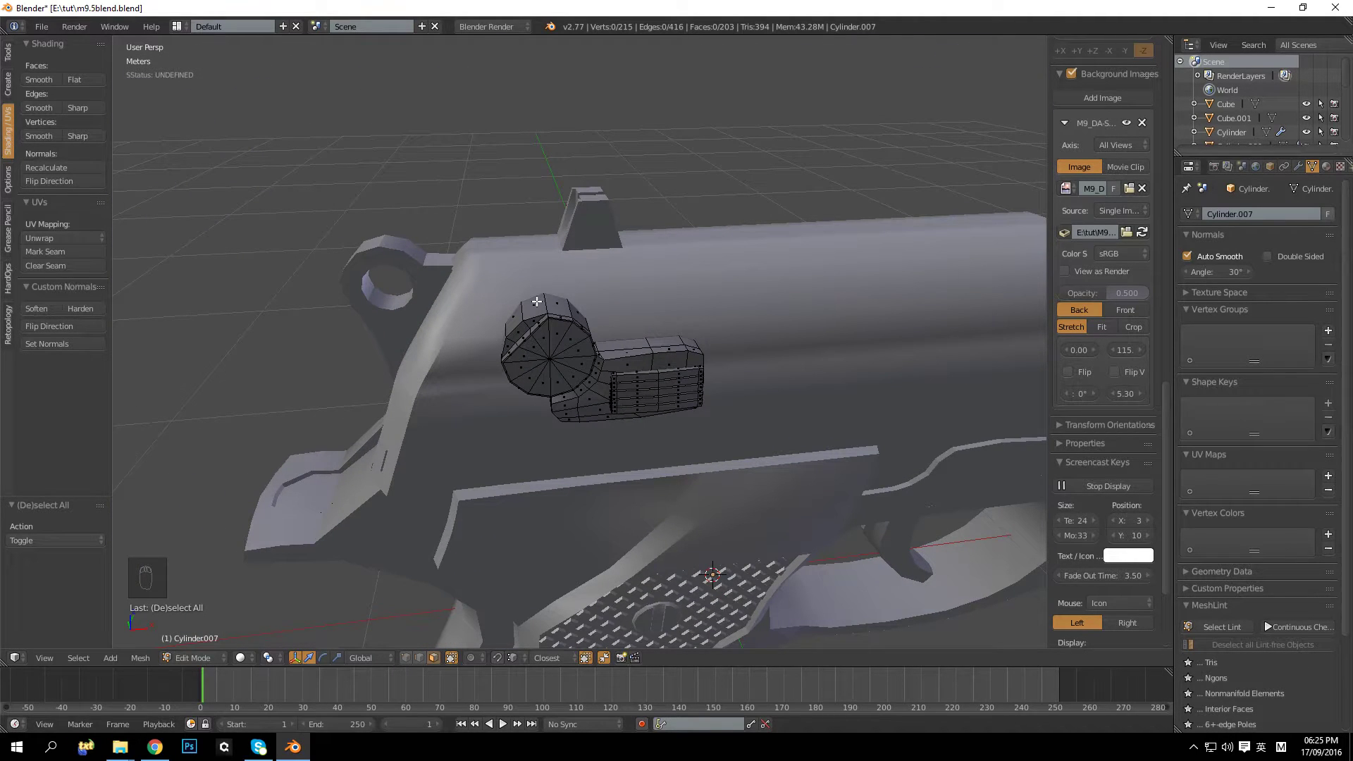
scroll(538, 302, "down", 3)
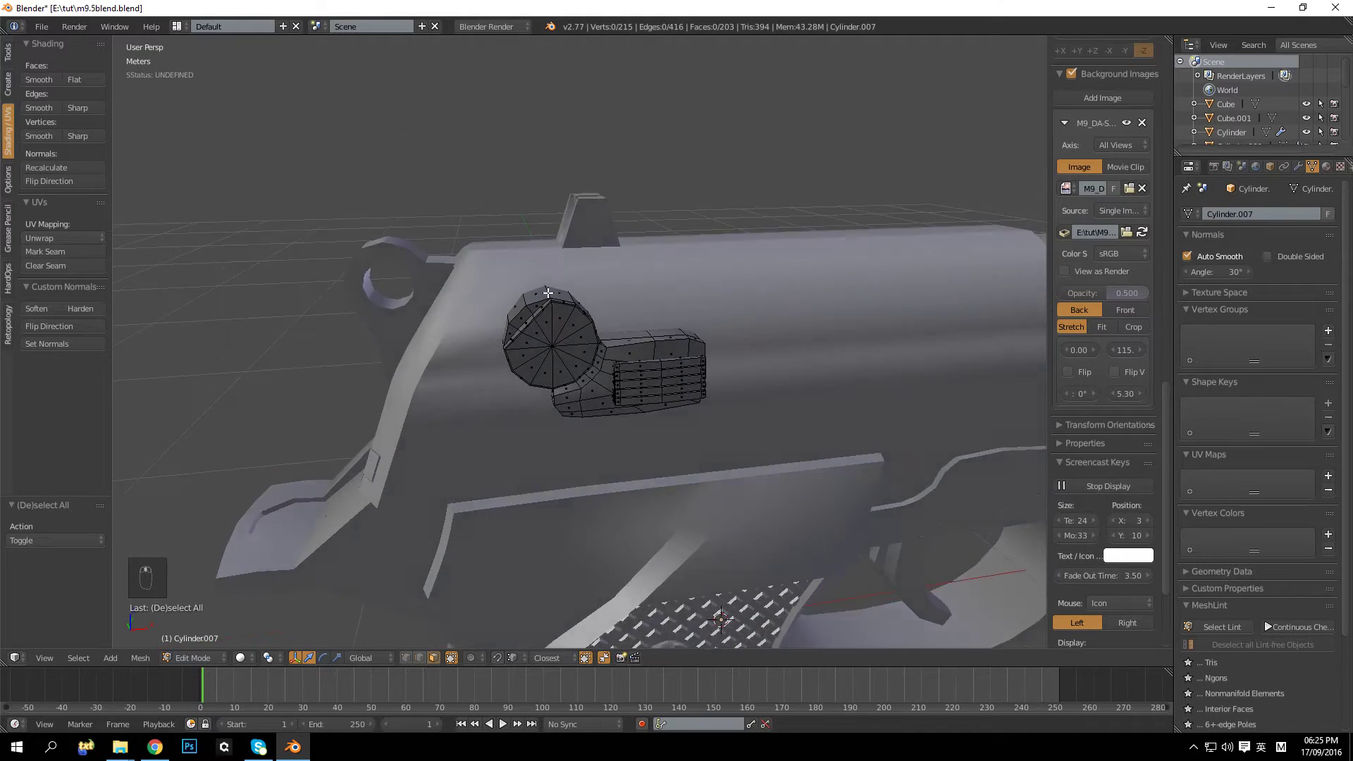
Step: Apply the Mirror modifier of the slide object in Object Mode and return to editing its mesh
key("Tab")
right_click(668, 303)
middle_click_drag(489, 302, 607, 319)
key("Tab")
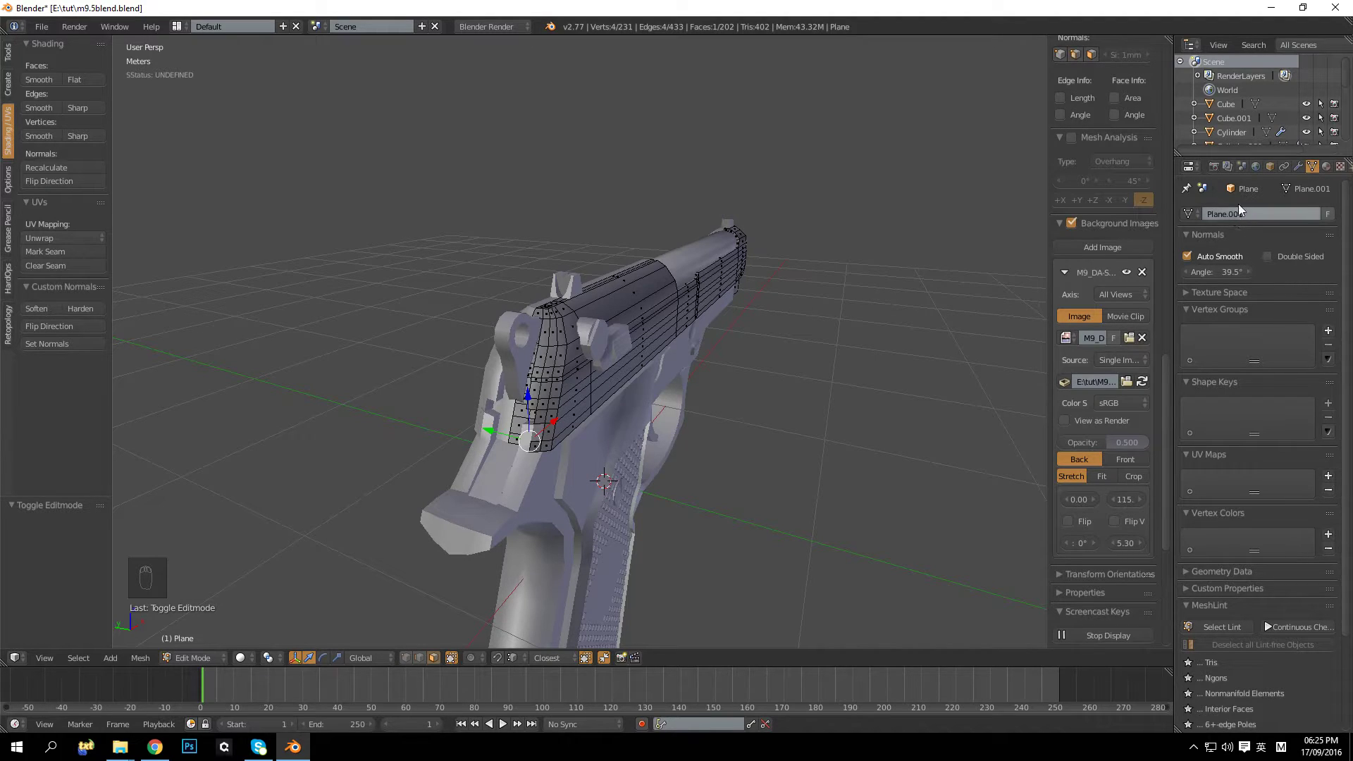
left_click(1297, 167)
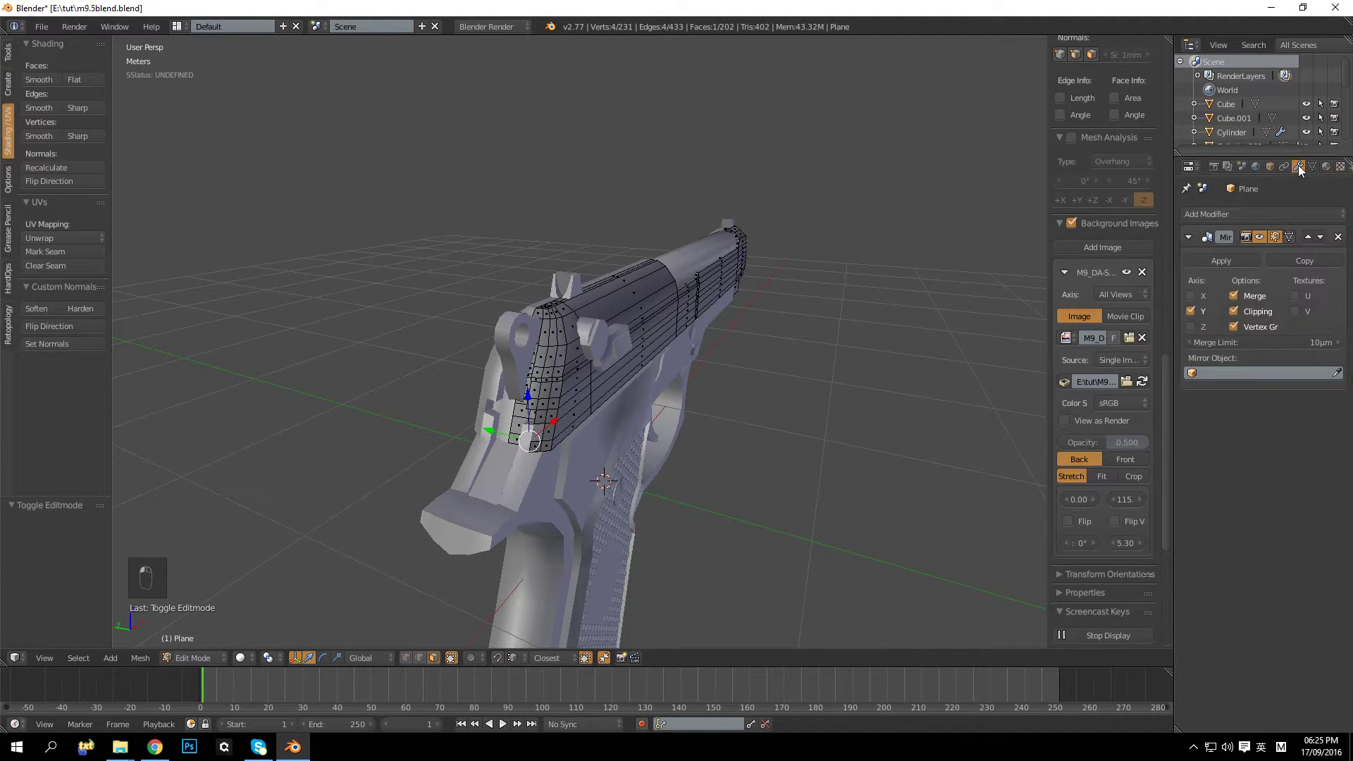
left_click(1219, 260)
key("Tab")
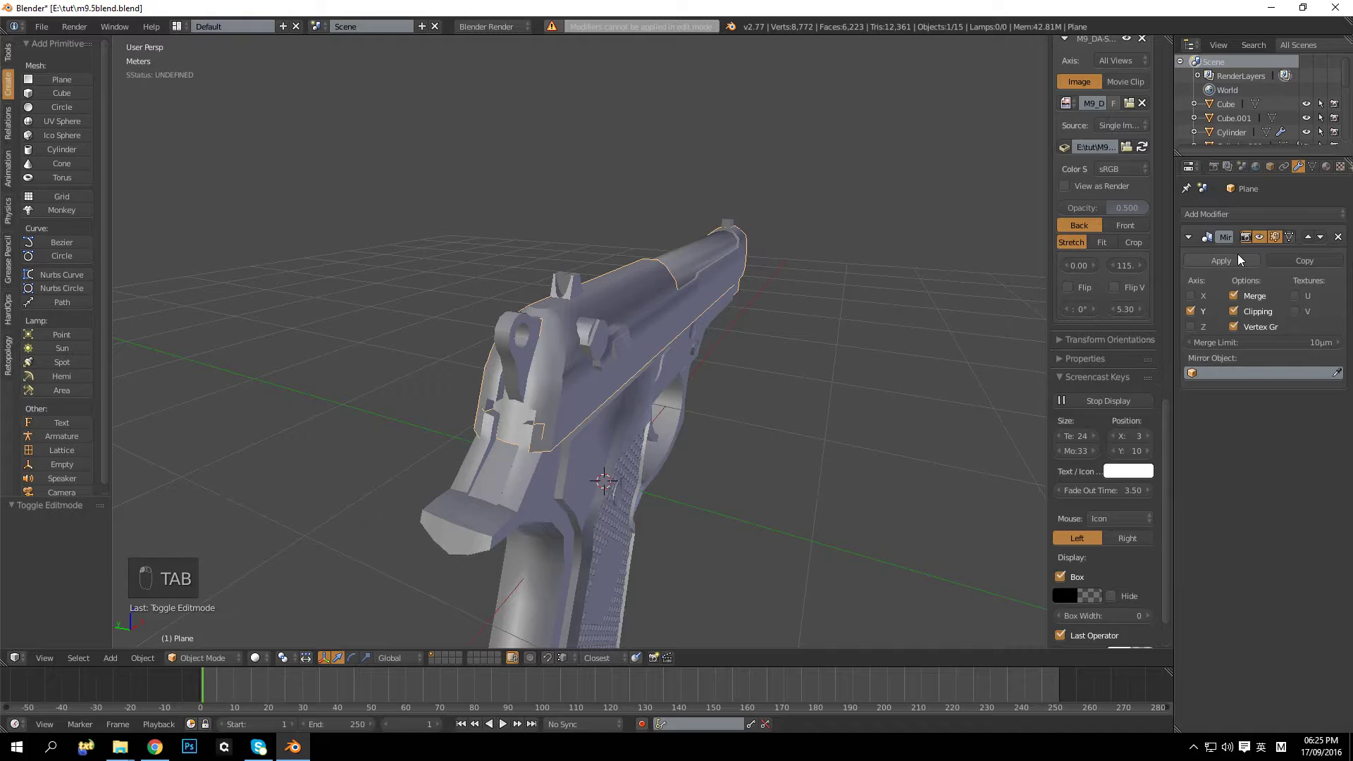
left_click(1234, 256)
key("Tab")
middle_click_drag(578, 373, 647, 369)
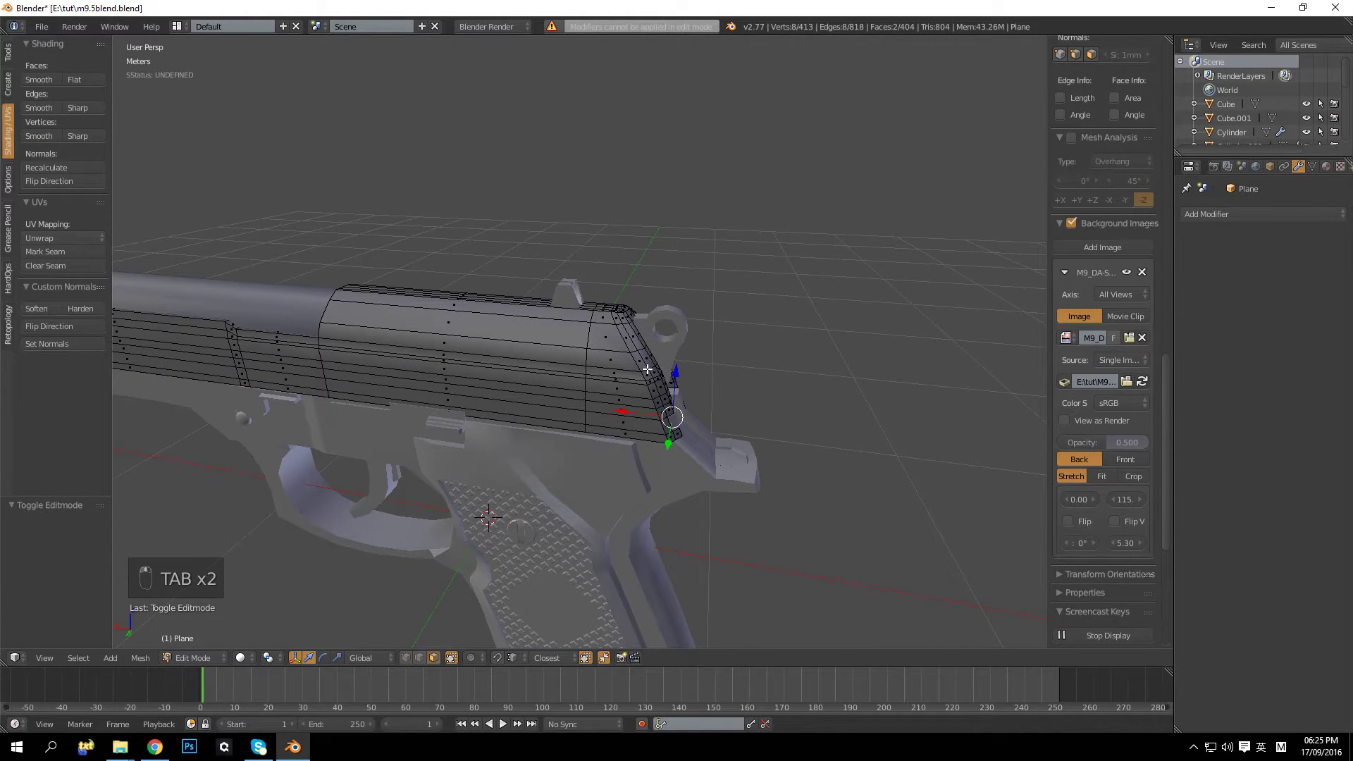
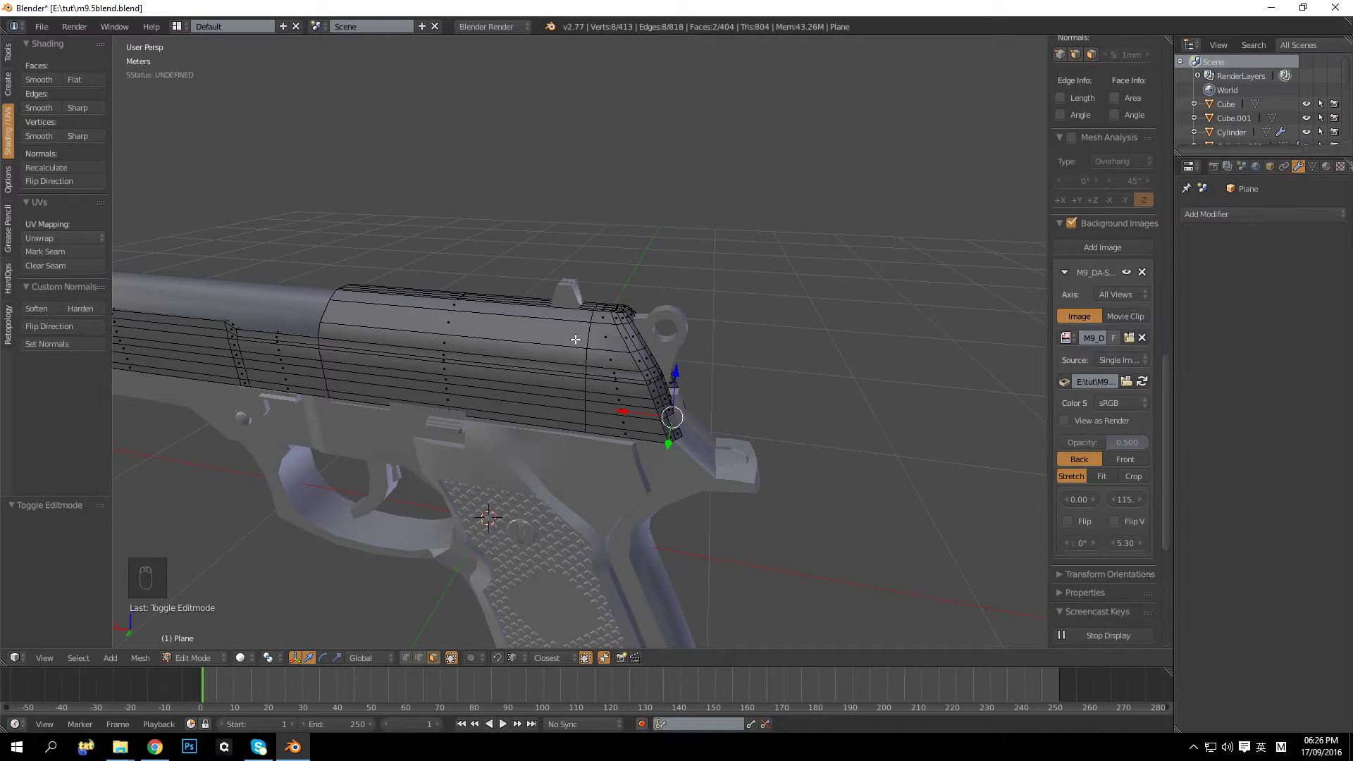
Step: In solid back orthographic view, add one vertical edge loop across the rear part of the slide
key("KP_1")
key("ctrl+KP_1")
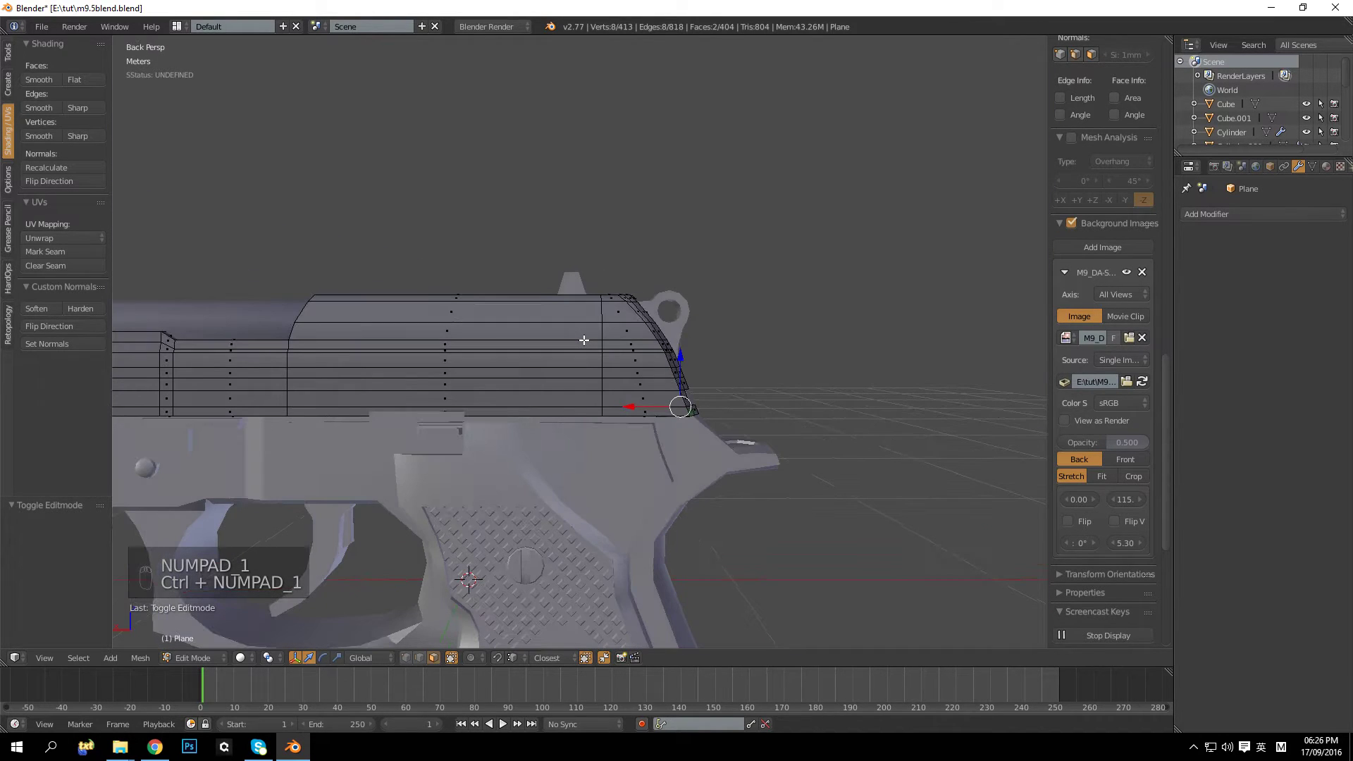
key("z")
scroll(613, 352, "up", 3)
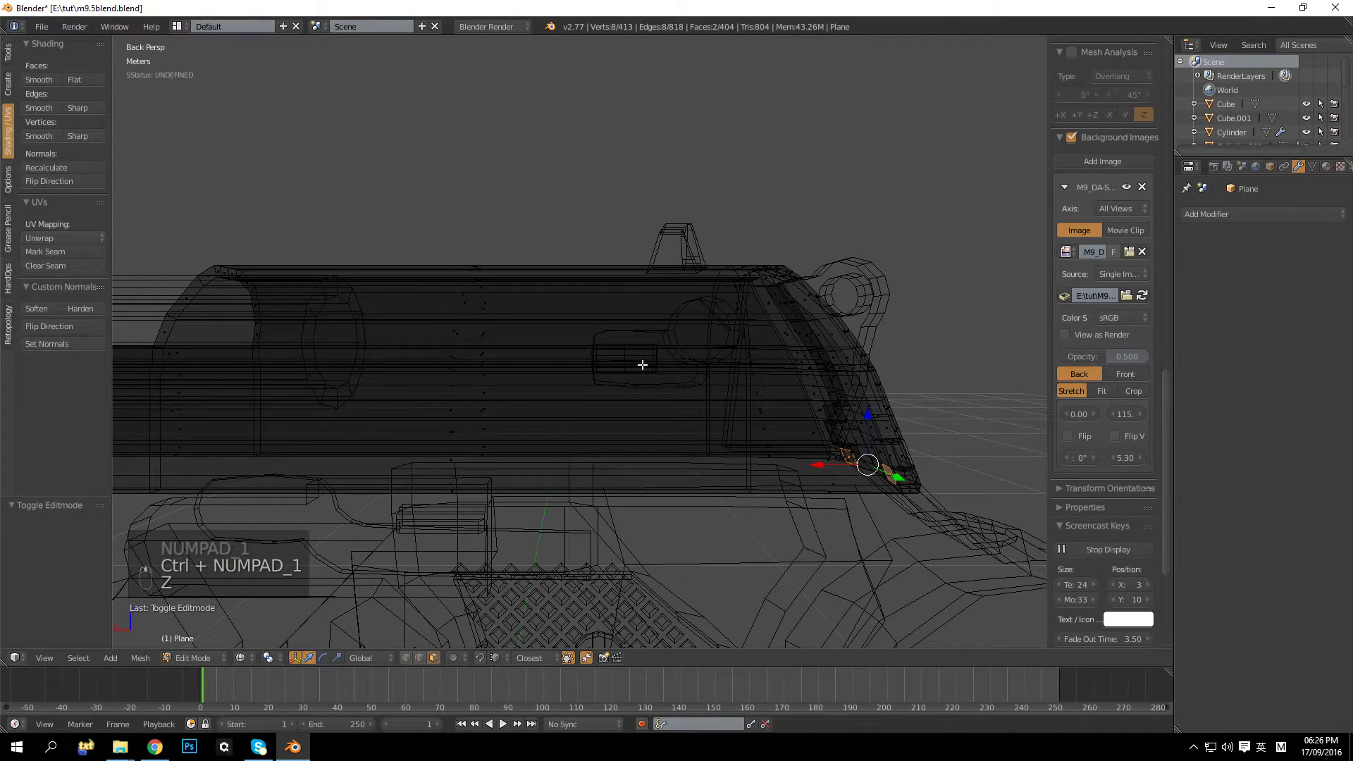
key("z")
key("KP_5")
key("KP_5")
key("KP_5")
key("KP_5")
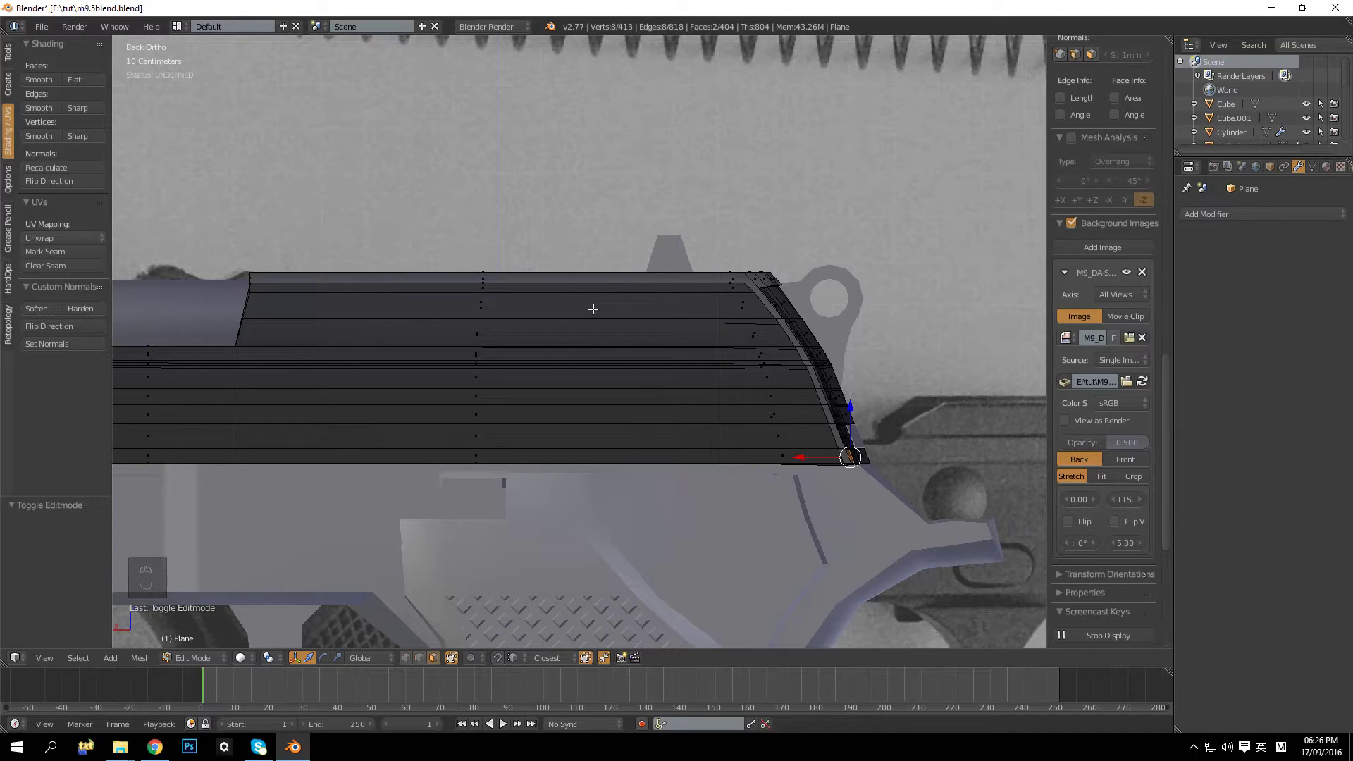
key("ctrl+r")
left_click(565, 254)
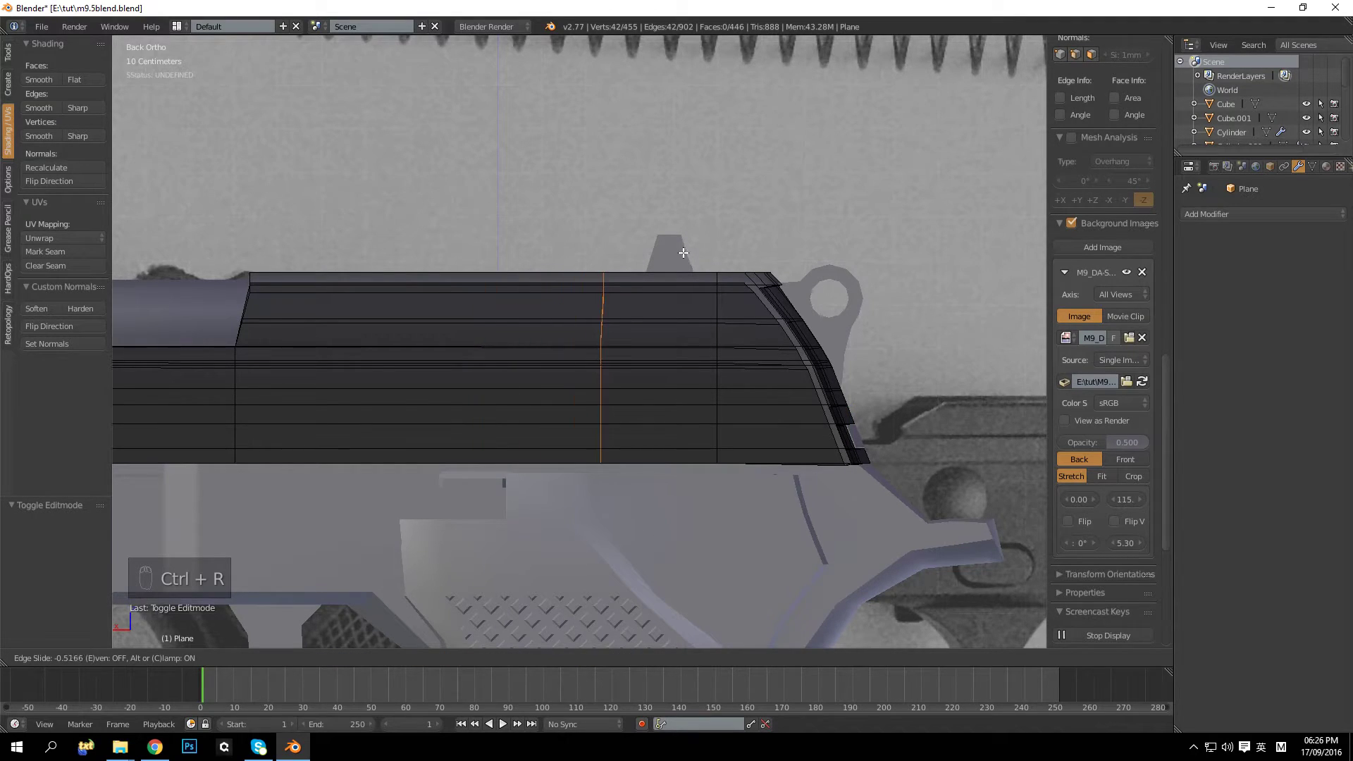
left_click(694, 250)
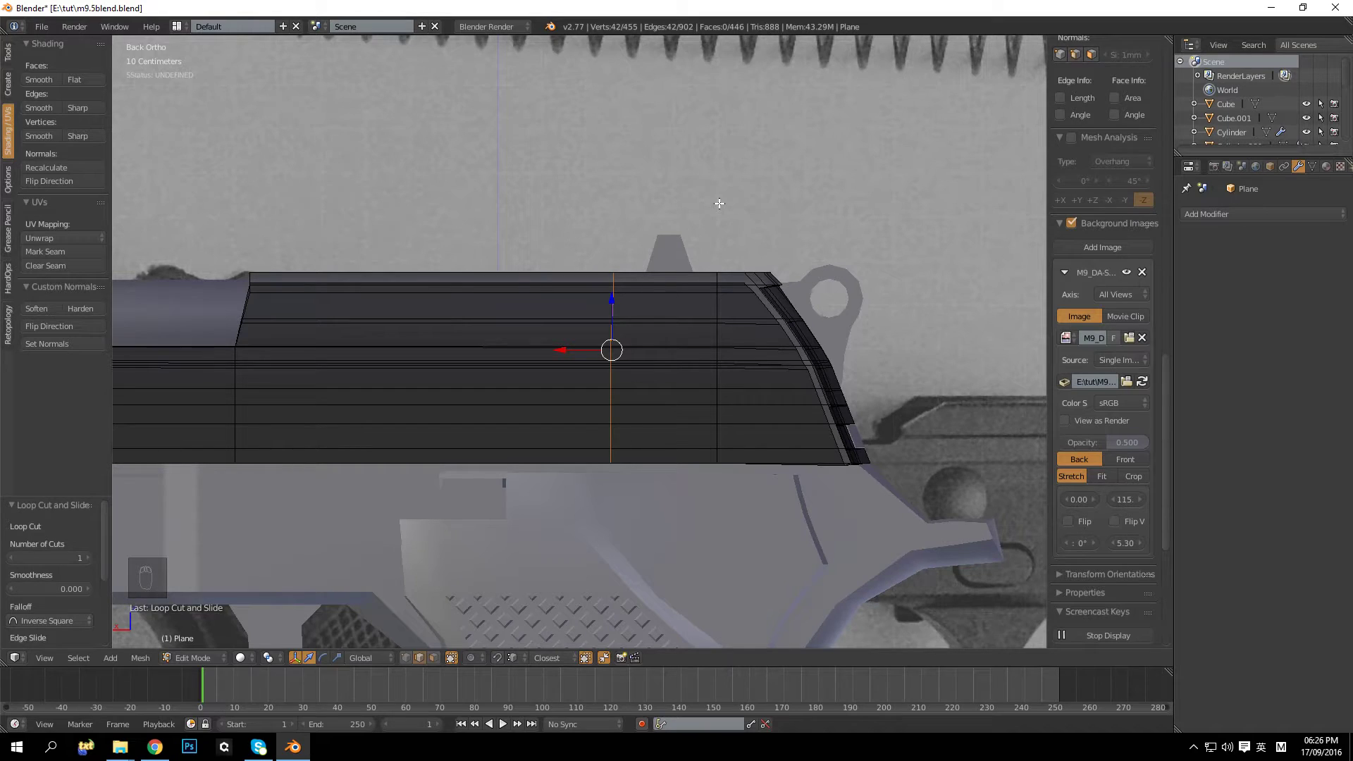
Step: Slide the new edge loop slightly toward the muzzle and straighten it by scaling it to 0 along X
key("g")
key("g")
left_click(714, 198)
key("s")
key("x")
key("0")
key("Return")
key("a")
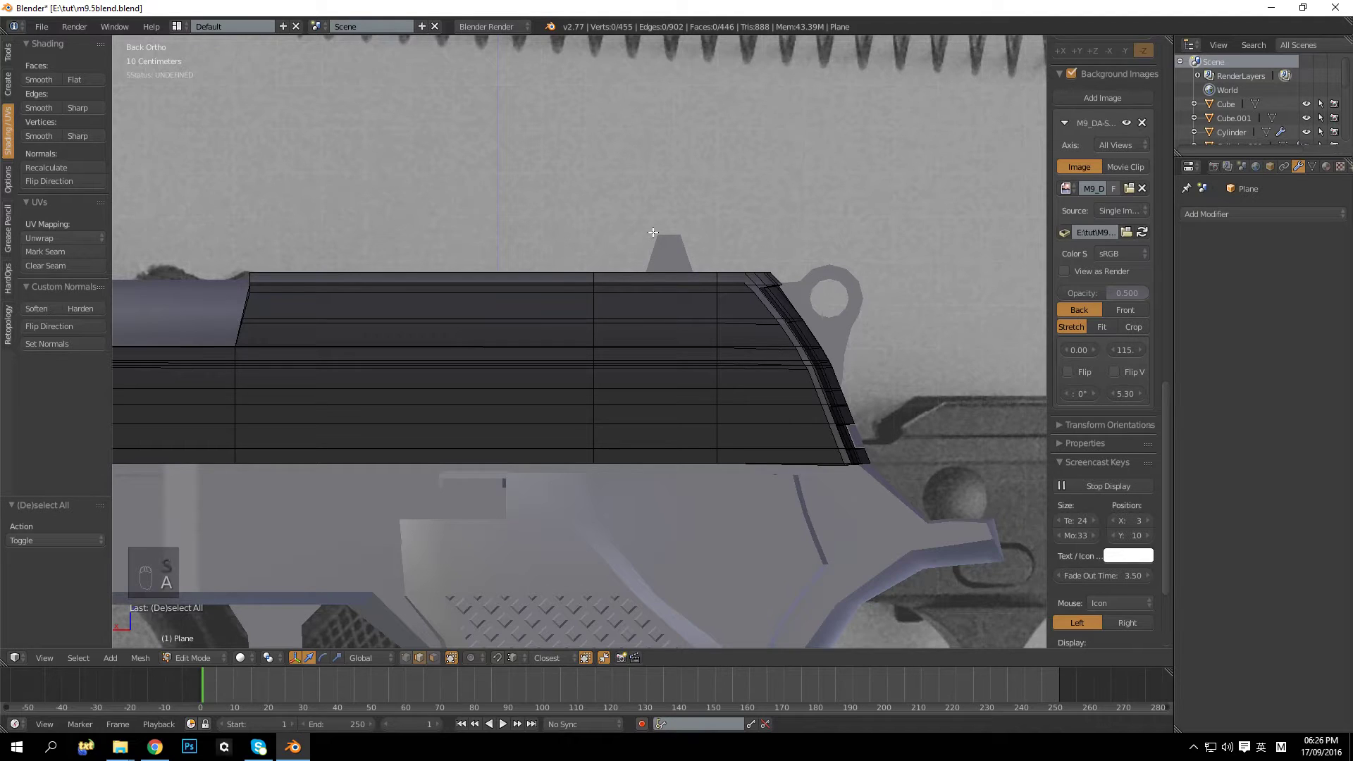
key("k")
left_click(593, 319)
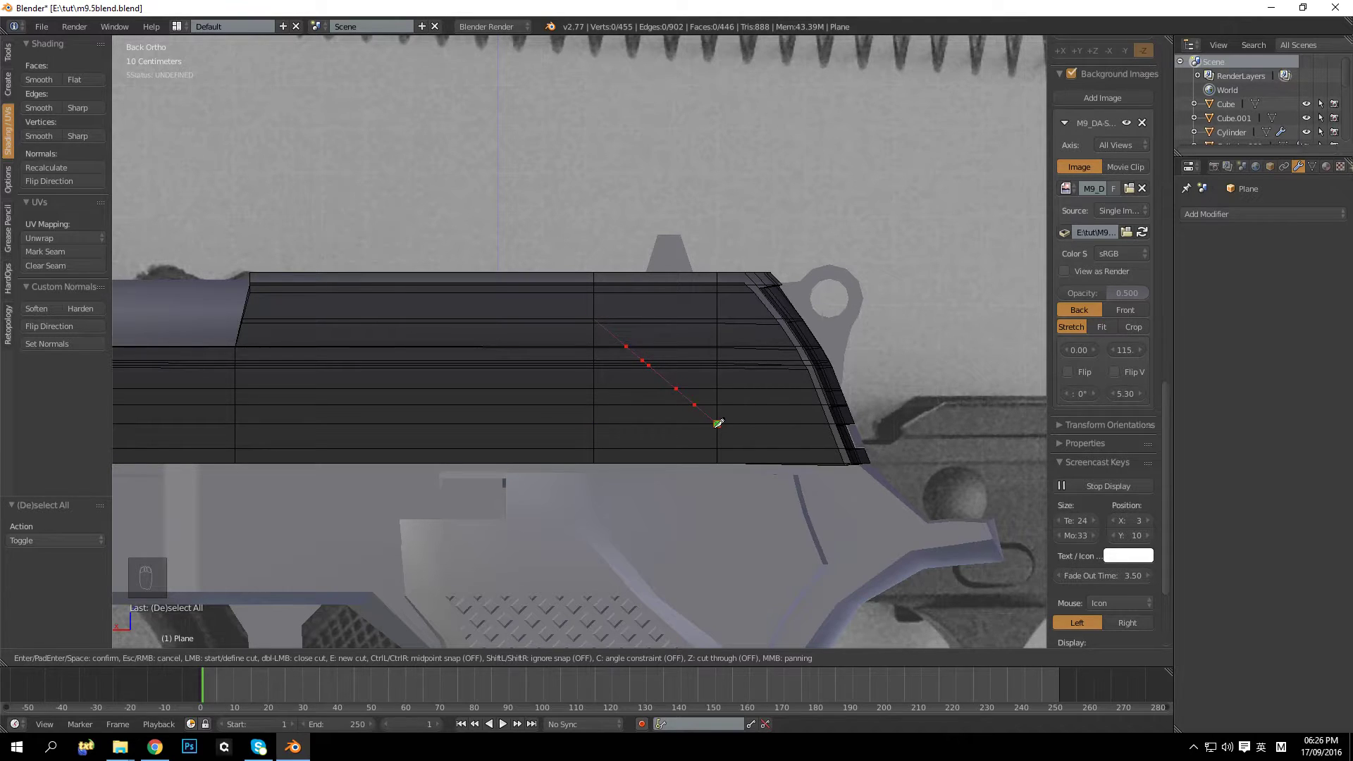
key("Escape")
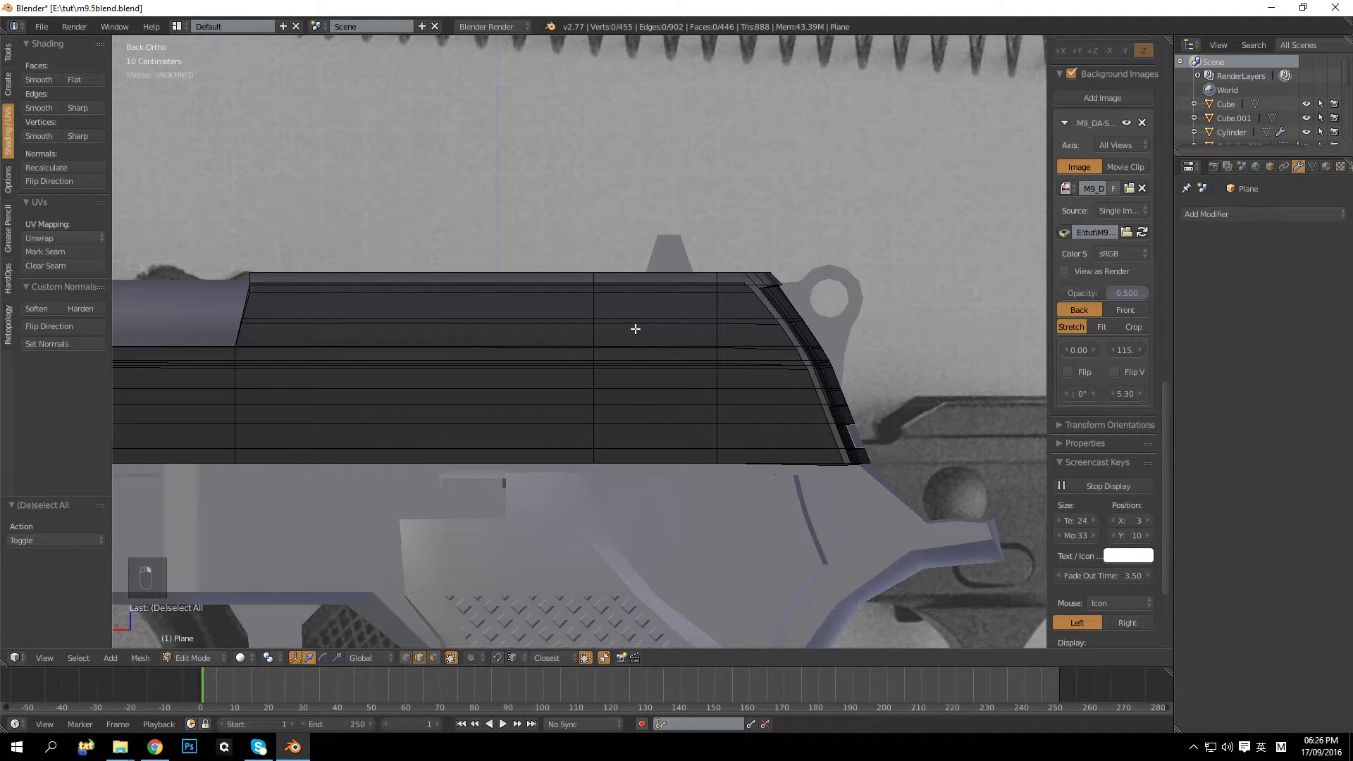
Step: Knife-cut a diagonal edge across the slide's rear side, from the upper front loop down to the rear loop, and view it in perspective
key("k")
left_click(593, 319)
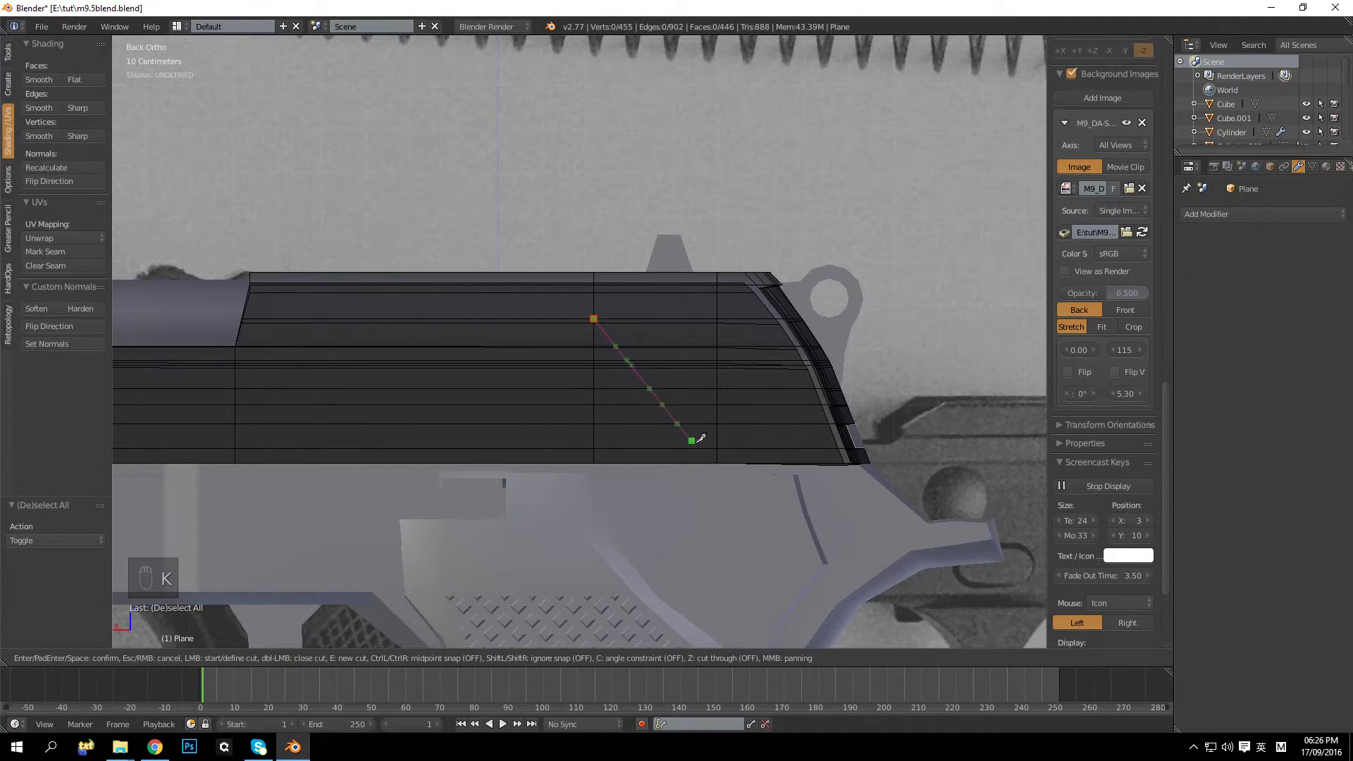
left_click(718, 447)
key("Return")
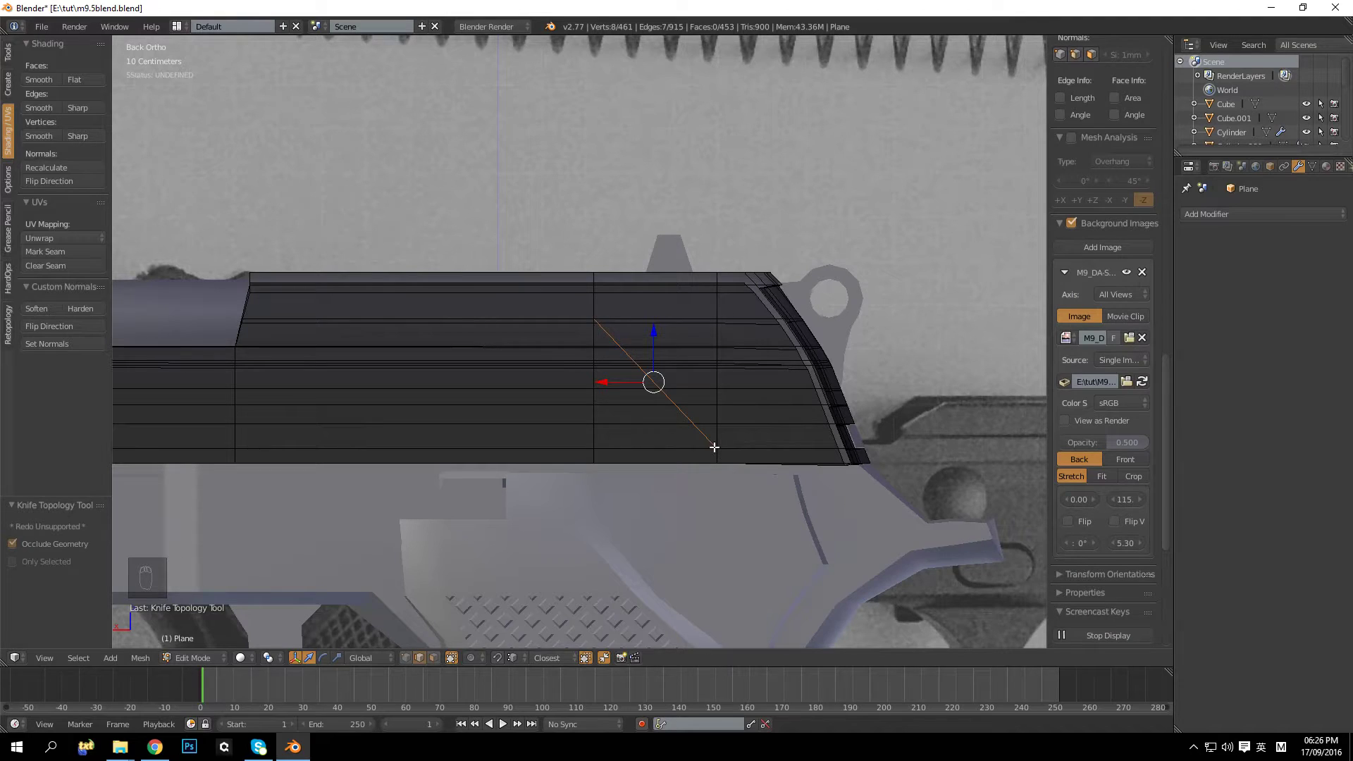
key("KP_5")
key("z")
key("z")
mouse_move(746, 332)
middle_mouse_down()
mouse_move(716, 345)
mouse_move(737, 323)
middle_mouse_up()
scroll(592, 314, "up", 3)
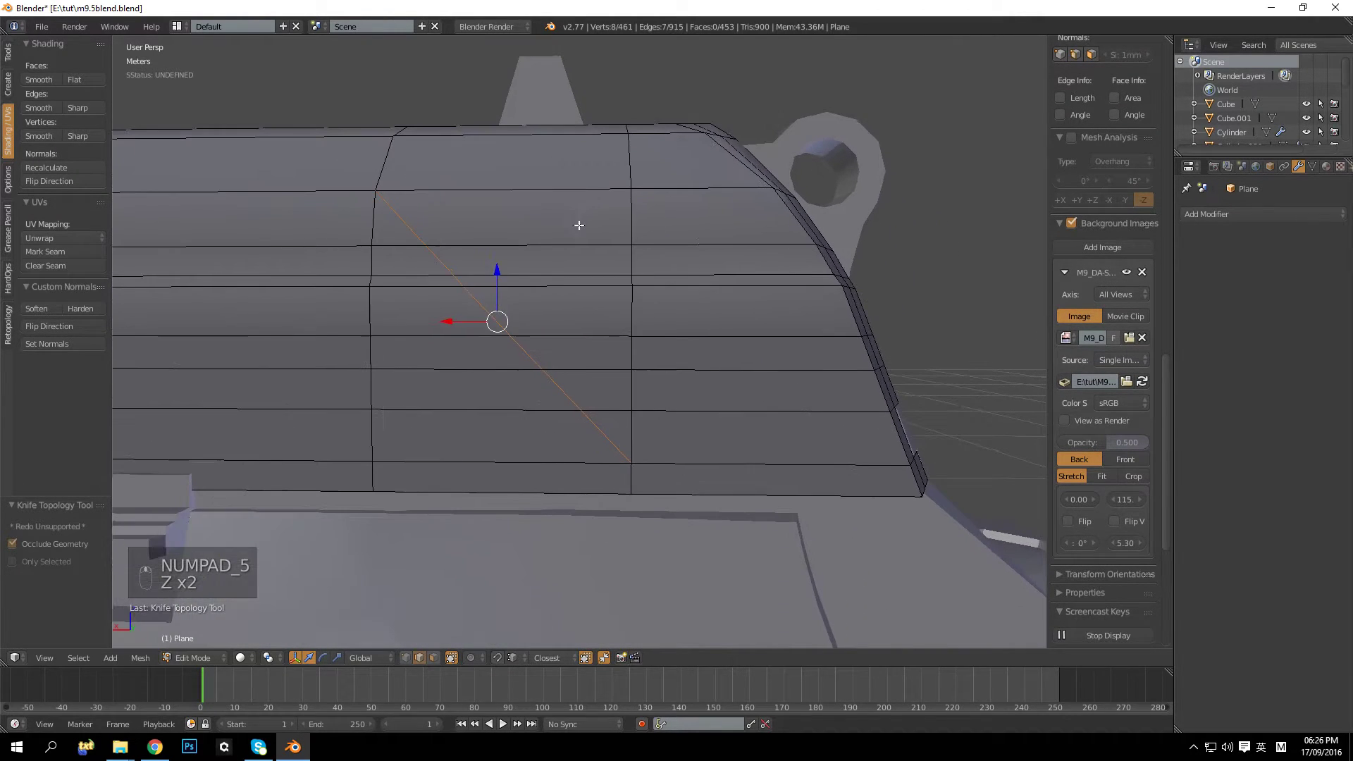
Step: Clear the selection, check the cut's shading in Object Mode, and set the mesh to vertex selection
key("a")
key("Tab")
key("Tab")
key("Tab")
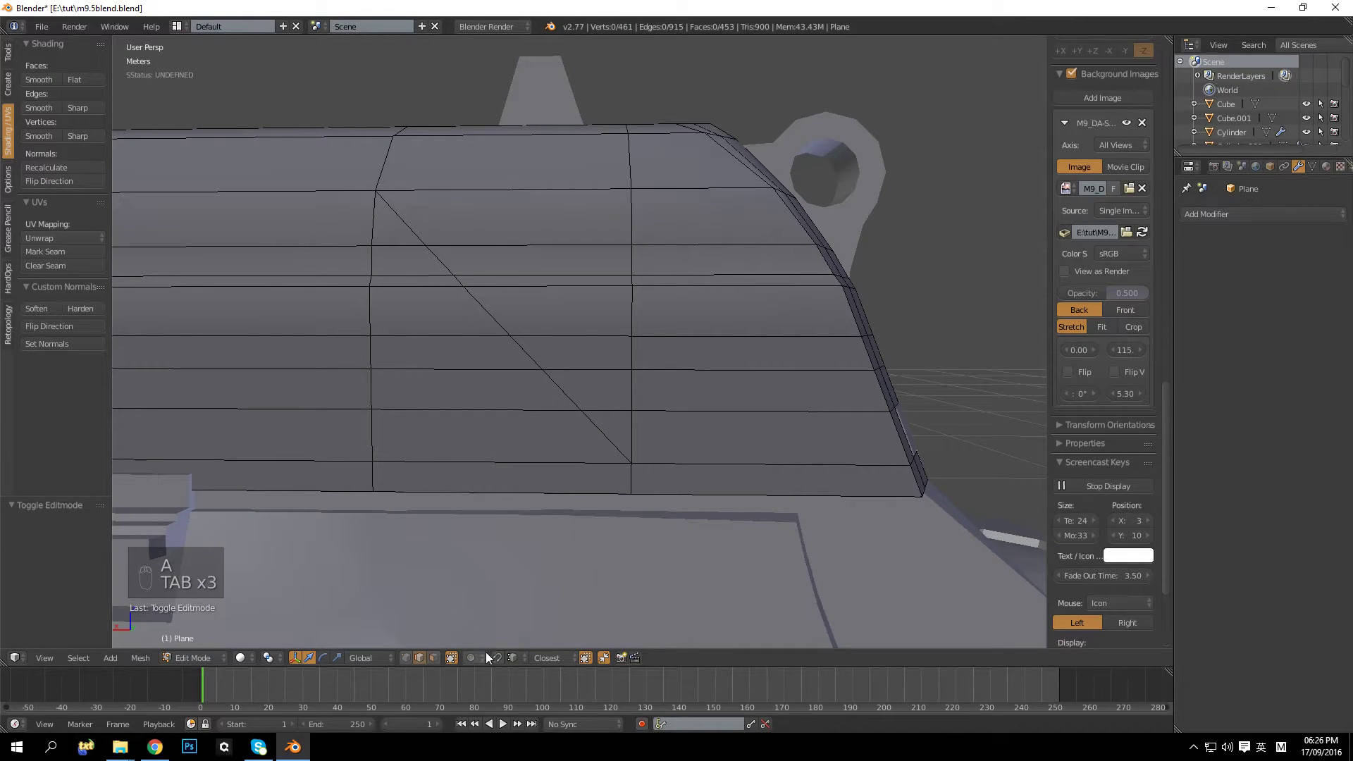
left_click(411, 658)
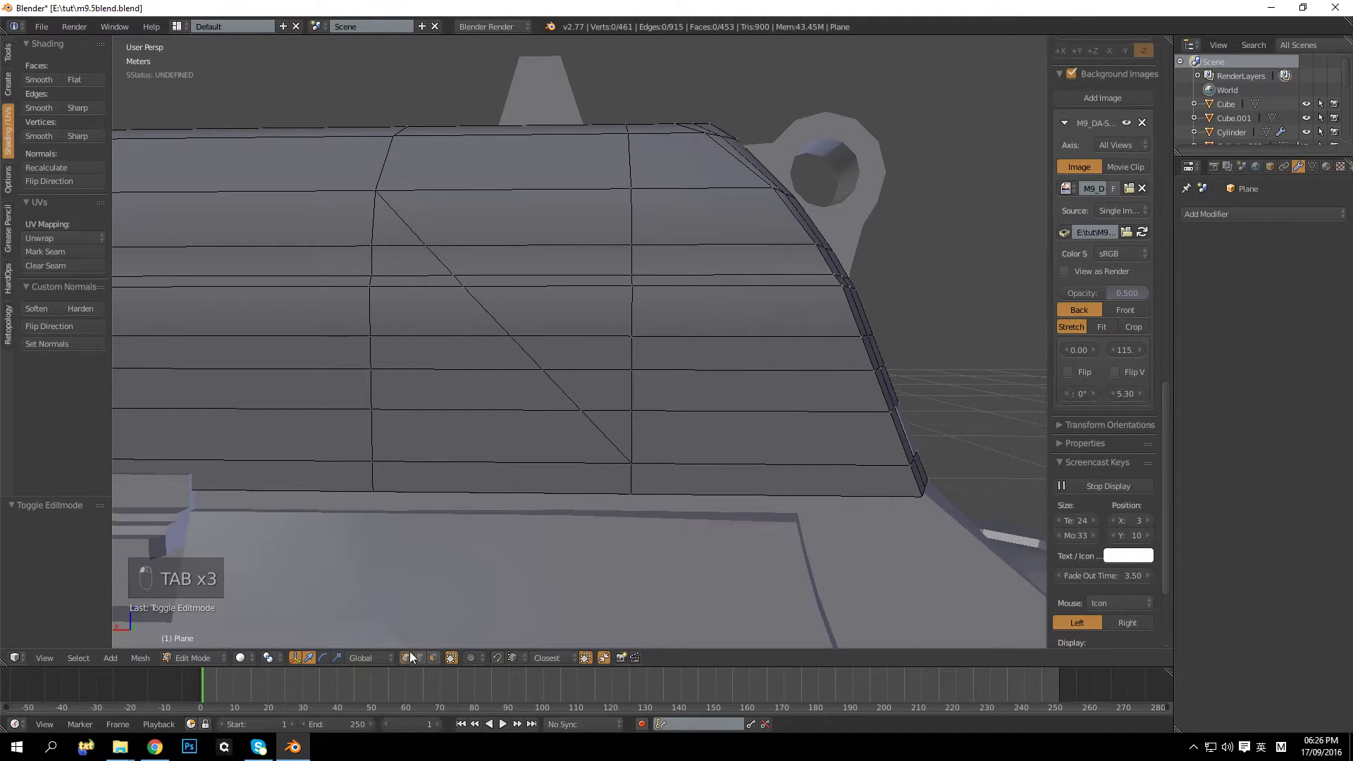
Step: Try to lower the diagonal cut's six inner vertices about 2.18 cm along Z
middle_click_drag(496, 363, 535, 356, "shift")
left_click(458, 231)
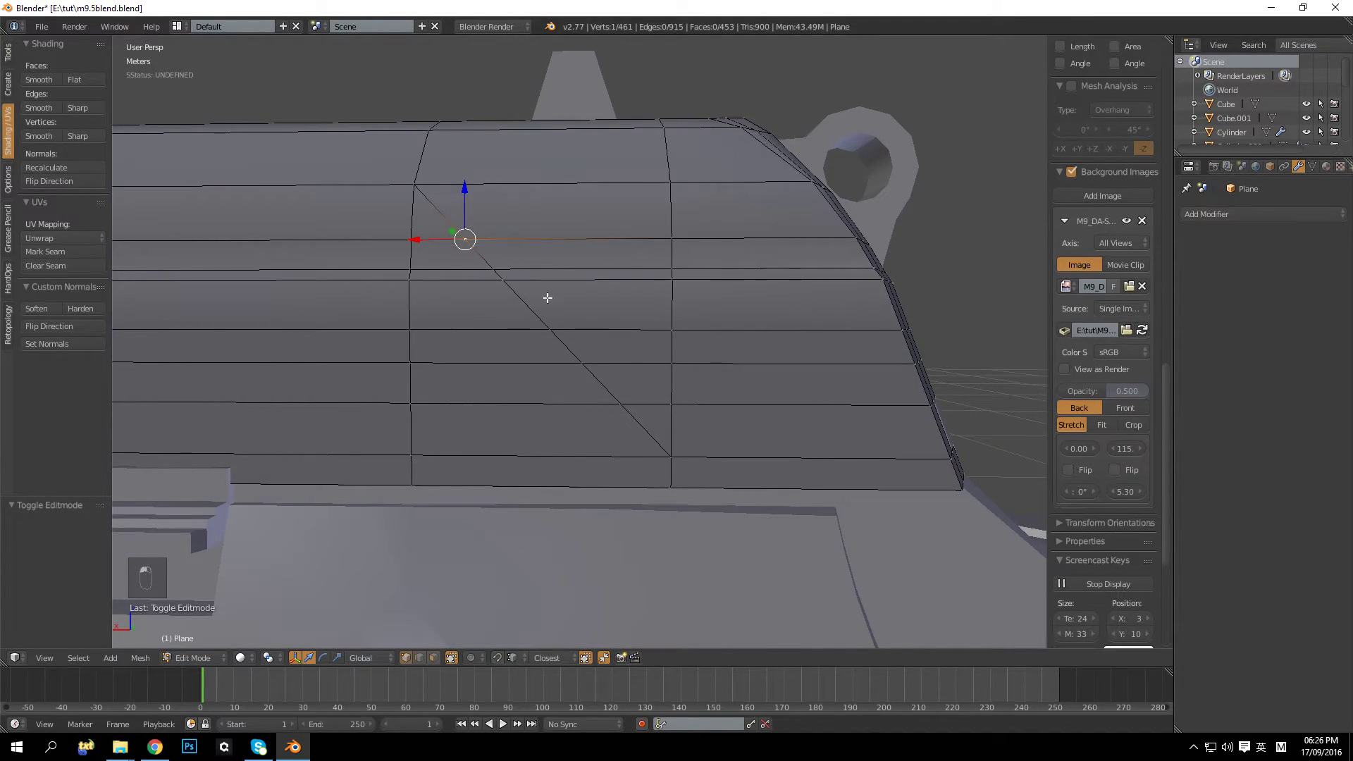
left_click(631, 402, "ctrl")
key("g")
key("z")
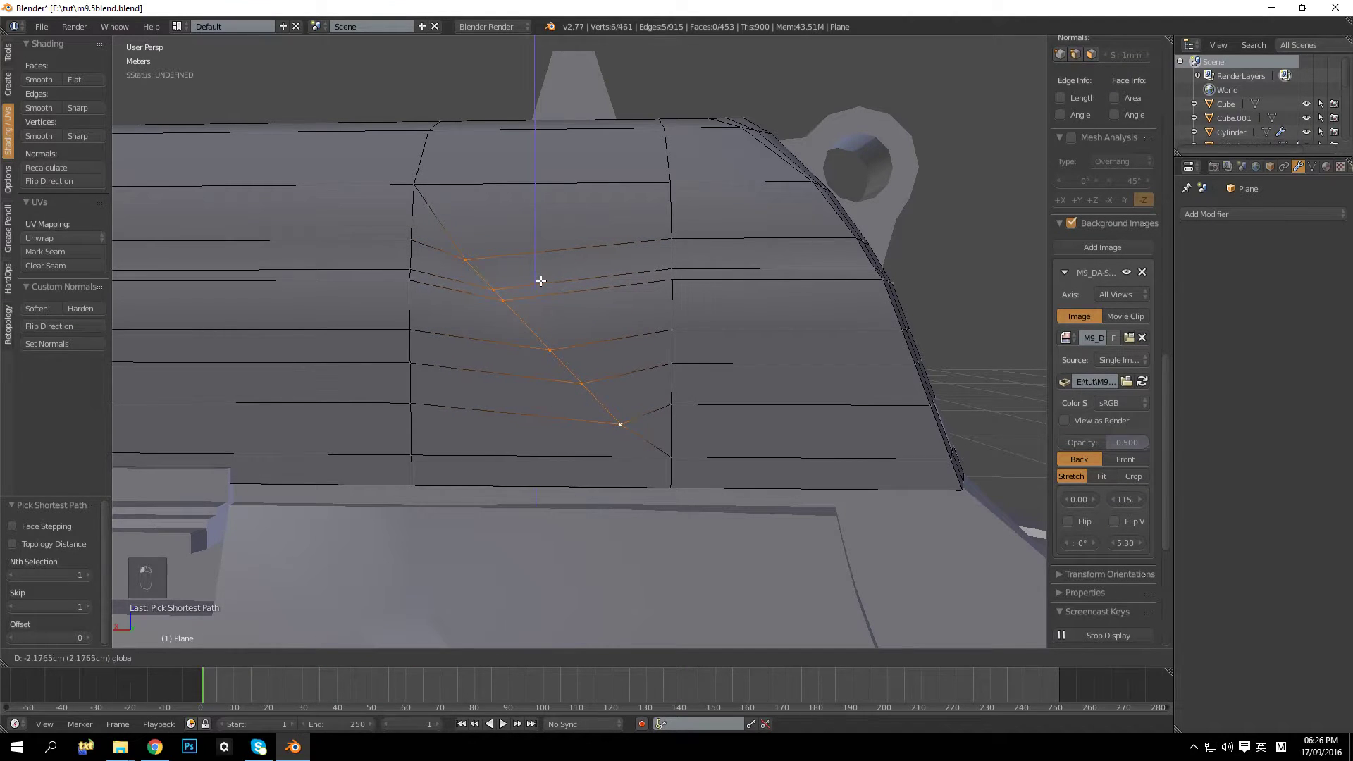
left_click(541, 281)
Step: Try to shift the lowered vertices about 2.3 cm toward the muzzle along X, and undo that shift
key("g")
key("x")
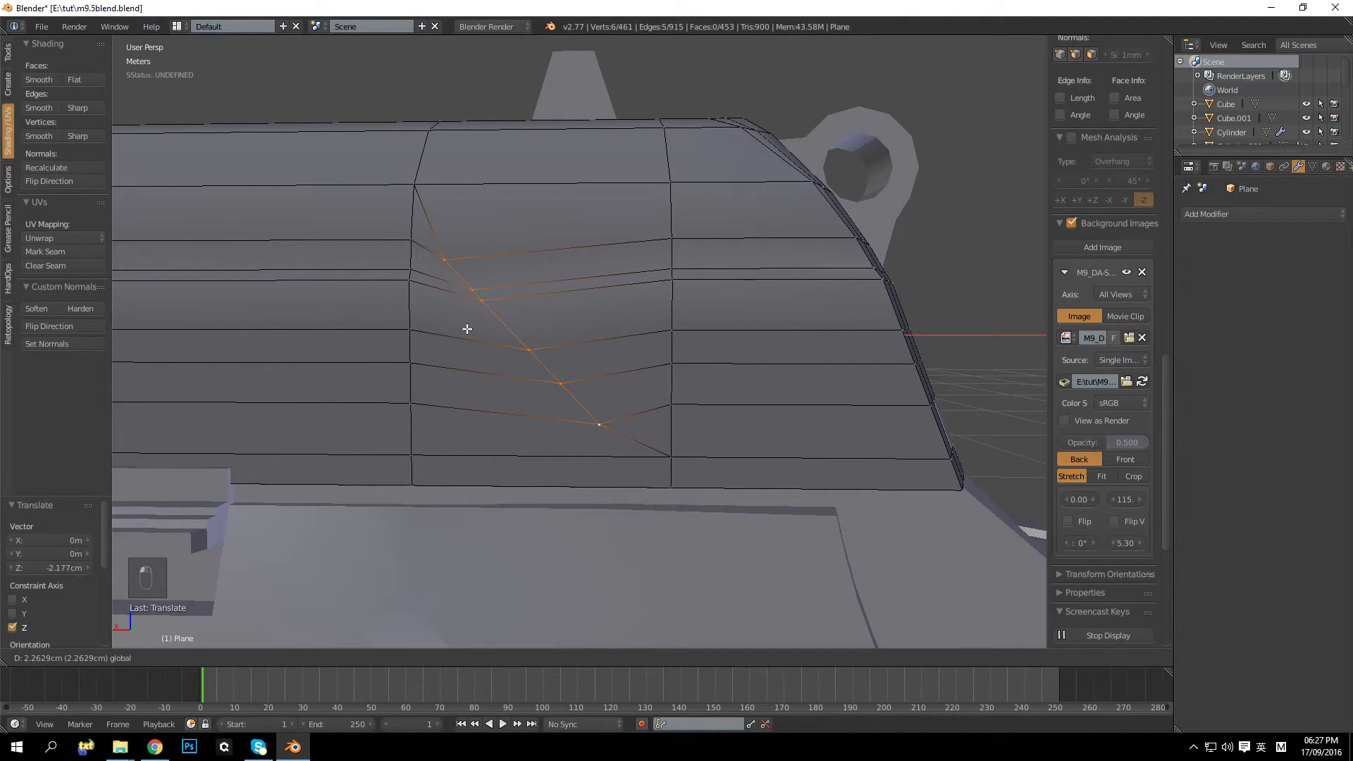
left_click(465, 323)
key("a")
right_click(475, 289)
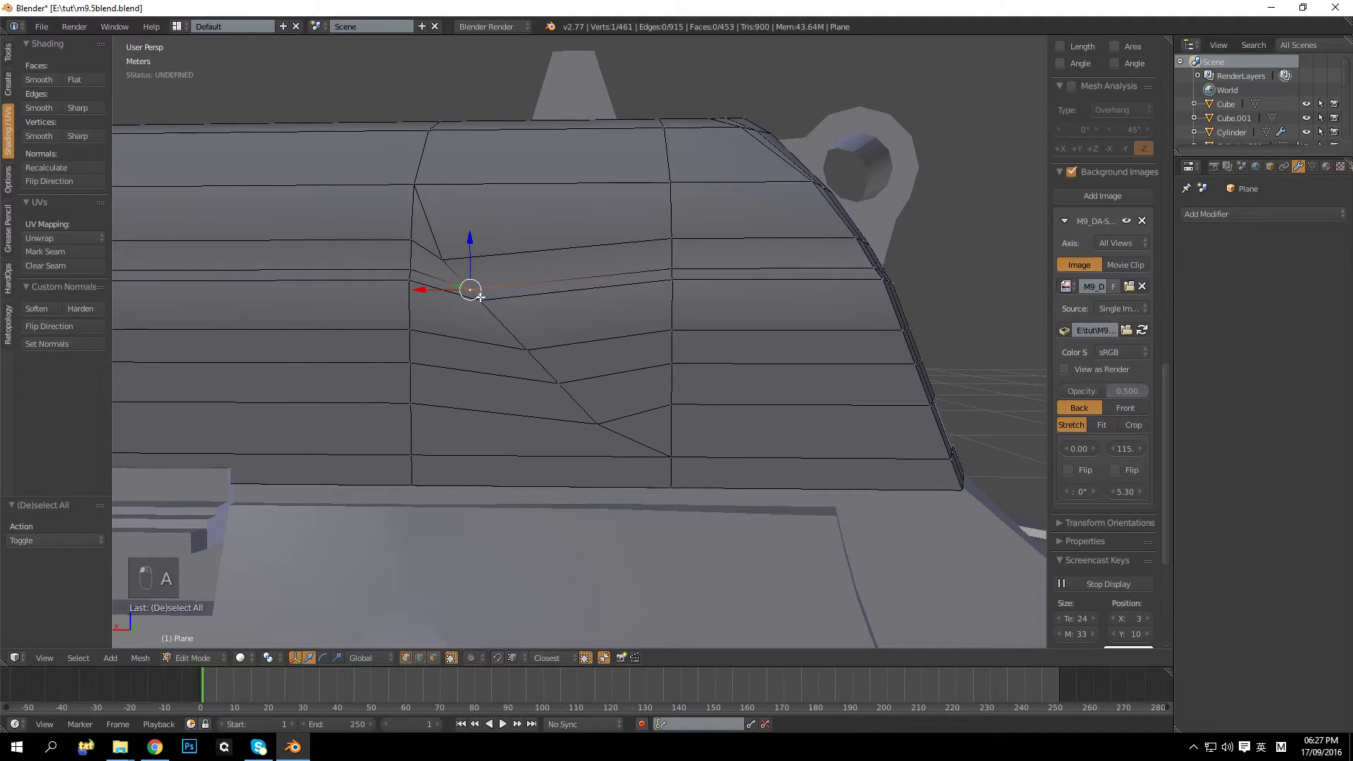
key("ctrl+z")
key("ctrl+z")
key("ctrl+z")
key("ctrl+z")
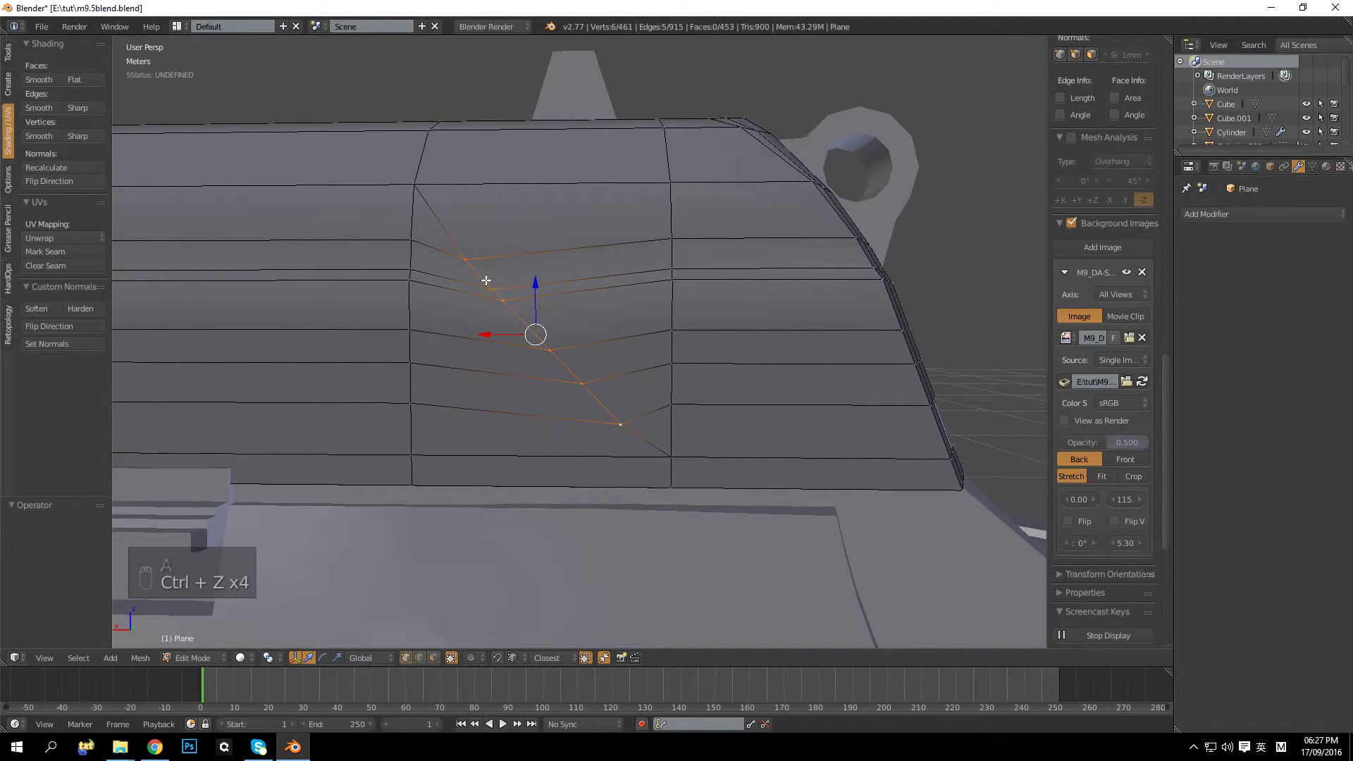
Step: Try to move the cut's four middle vertices and its uppermost inner vertex toward the muzzle along X
right_click(586, 389, "ctrl")
left_click_drag(487, 331, 465, 341)
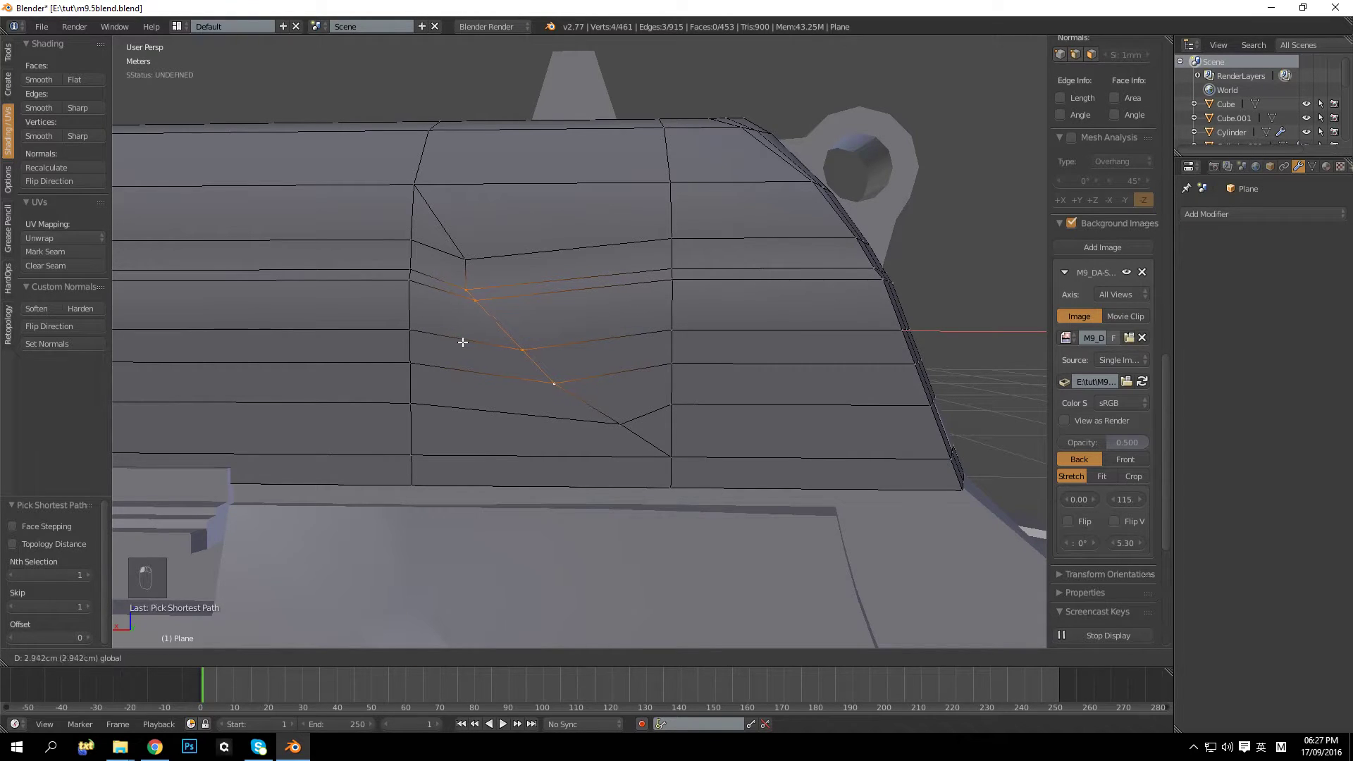
right_click(469, 261)
left_click_drag(441, 257, 420, 265)
right_click(615, 420)
right_click(528, 350)
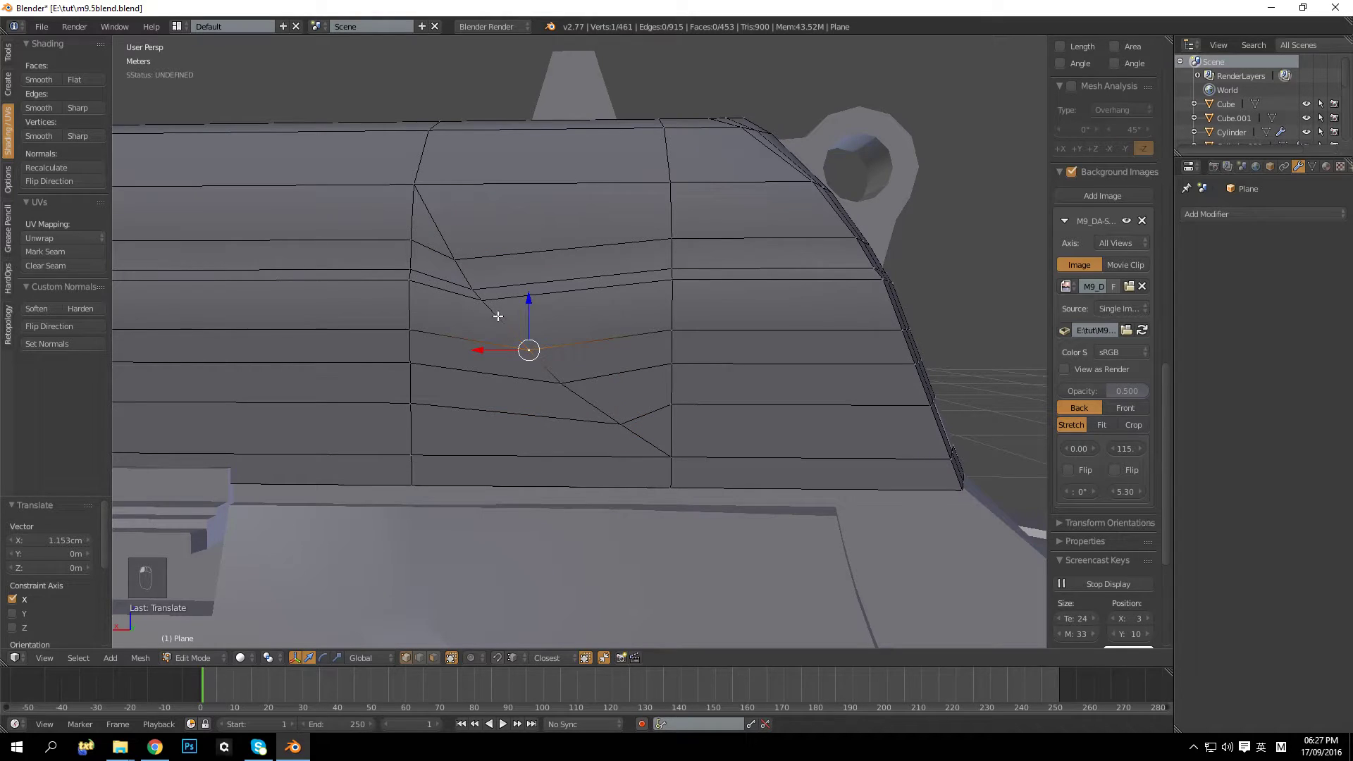
Step: Try to adjust the cut's remaining inner vertices one by one along X, and check the shape in Object Mode
right_click(482, 300, "shift")
left_click_drag(459, 323, 477, 348)
right_click(518, 350)
right_click(560, 382)
right_click(615, 422)
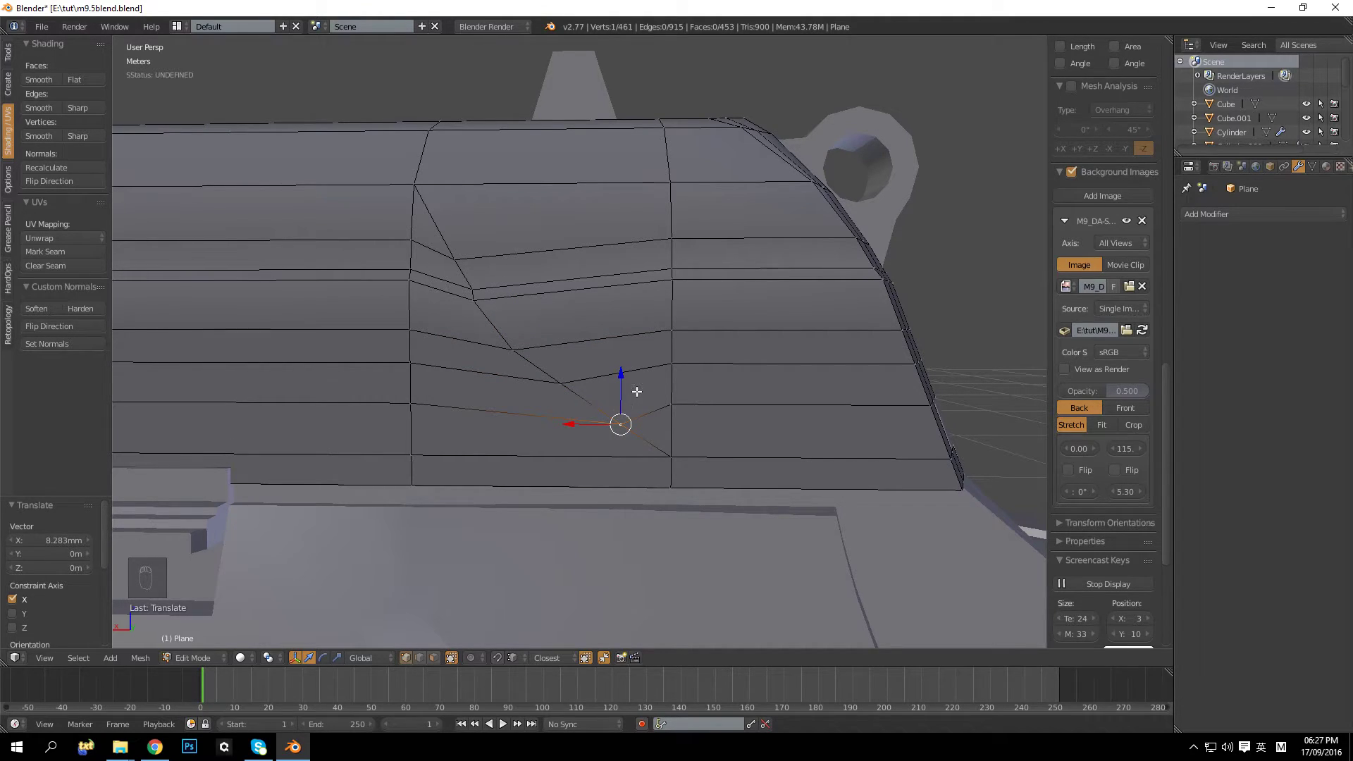
left_click_drag(573, 422, 592, 422)
left_click_drag(637, 380, 645, 374)
key("ctrl+z")
middle_click_drag(589, 427, 510, 399)
key("Tab")
key("Tab")
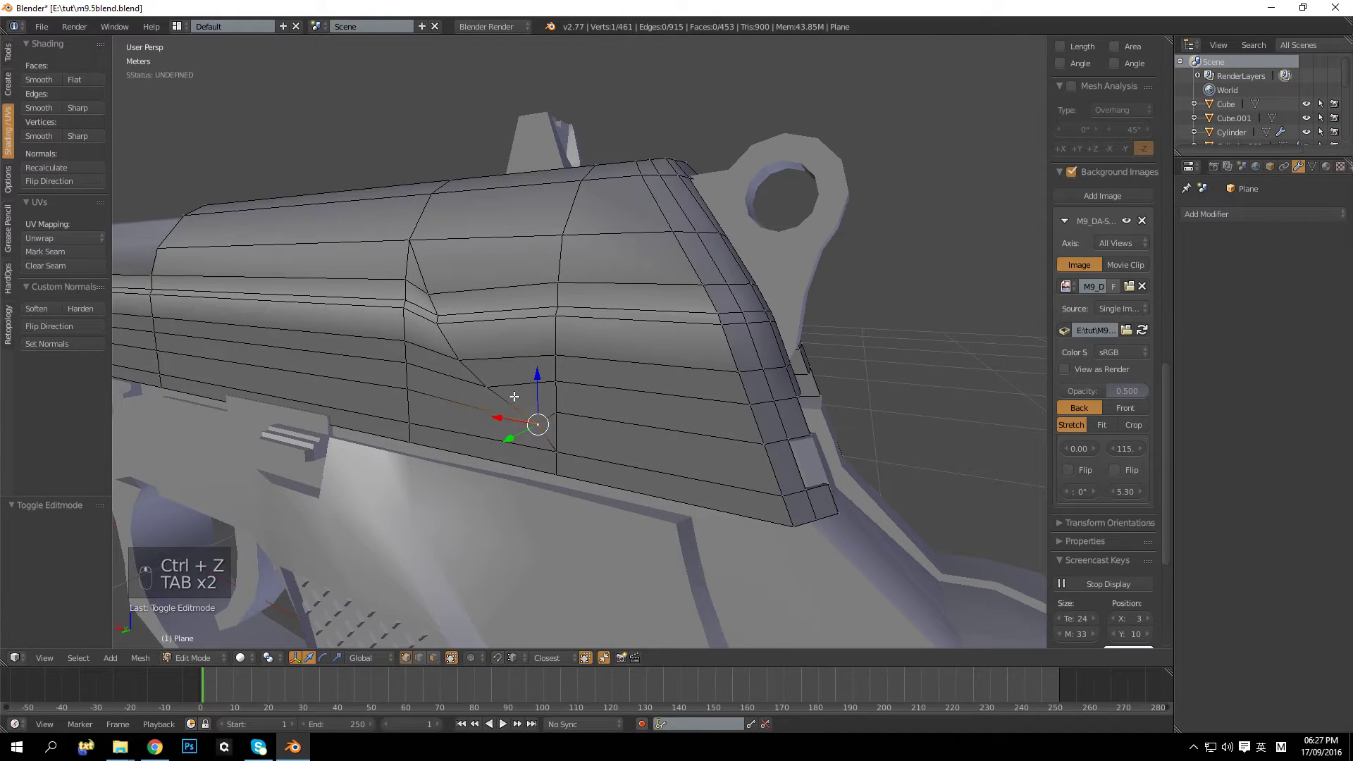
Step: Undo all the vertex moves made on the diagonal cut, back to the straight cut with its inner vertices selected
key("ctrl+z")
key("ctrl+z")
key("ctrl+z")
key("ctrl+z")
key("ctrl+z")
key("ctrl+z")
key("ctrl+z")
key("ctrl+z")
key("ctrl+z")
key("ctrl+z")
key("ctrl+z")
key("ctrl+z")
key("ctrl+z")
key("ctrl+z")
key("ctrl+z")
key("ctrl+z")
key("ctrl+z")
key("ctrl+z")
key("ctrl+z")
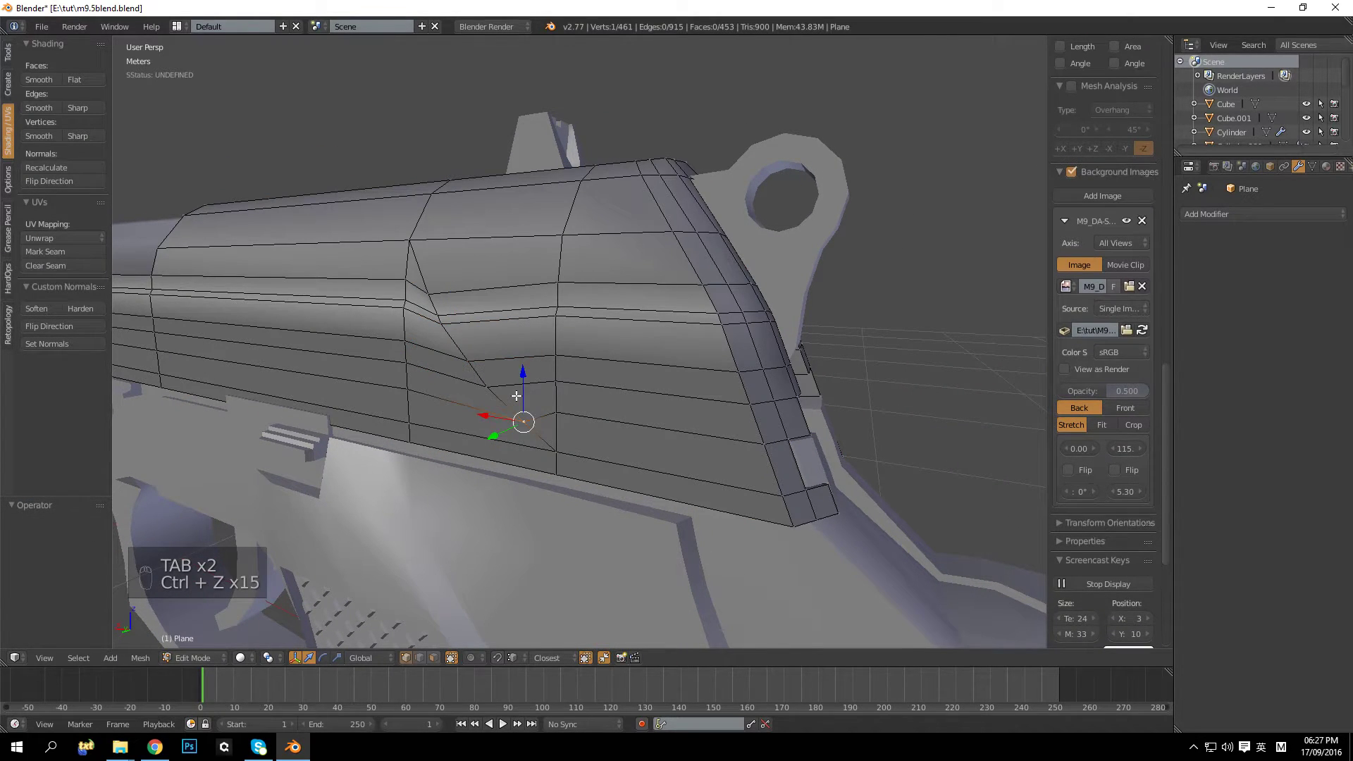
key("ctrl+z")
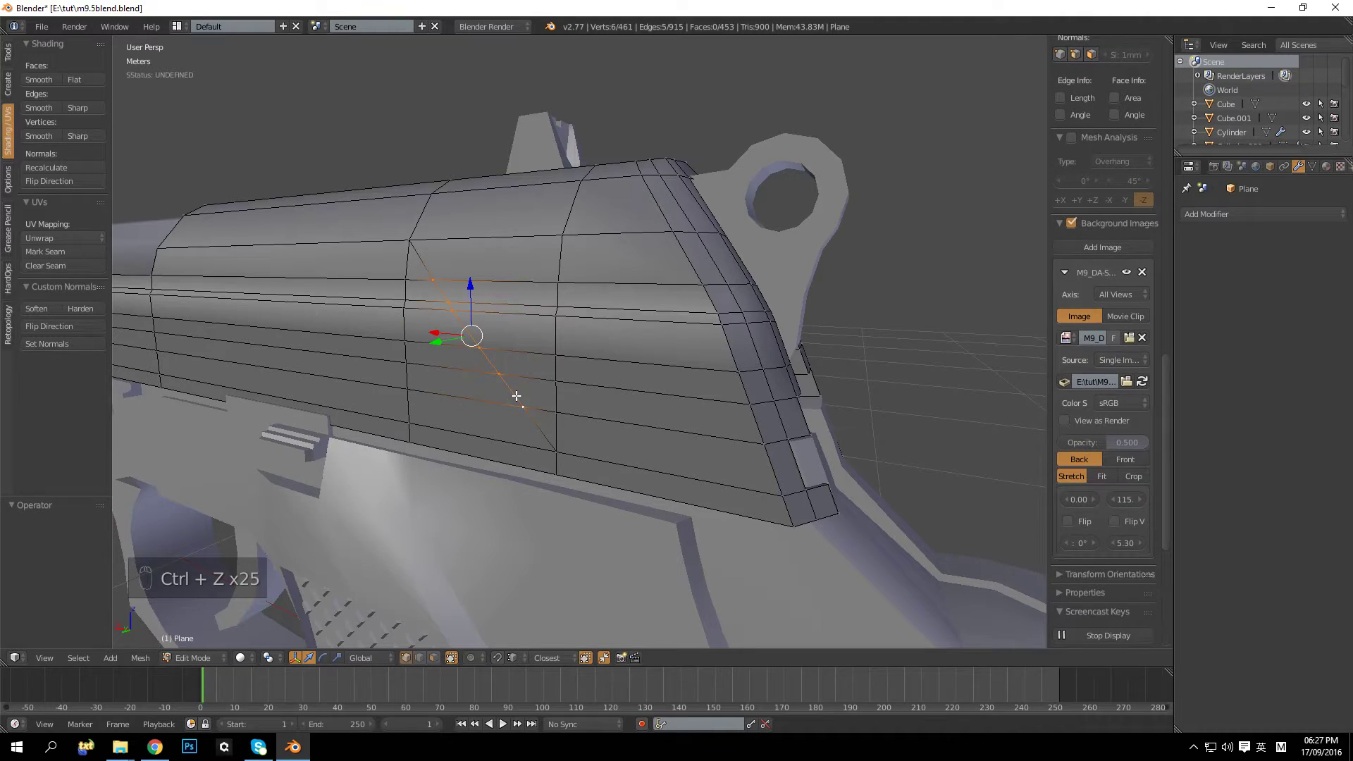
Step: Try to edge-slide the cut's six inner vertices toward the muzzle, and cancel the slide
middle_click_drag(516, 305, 500, 272)
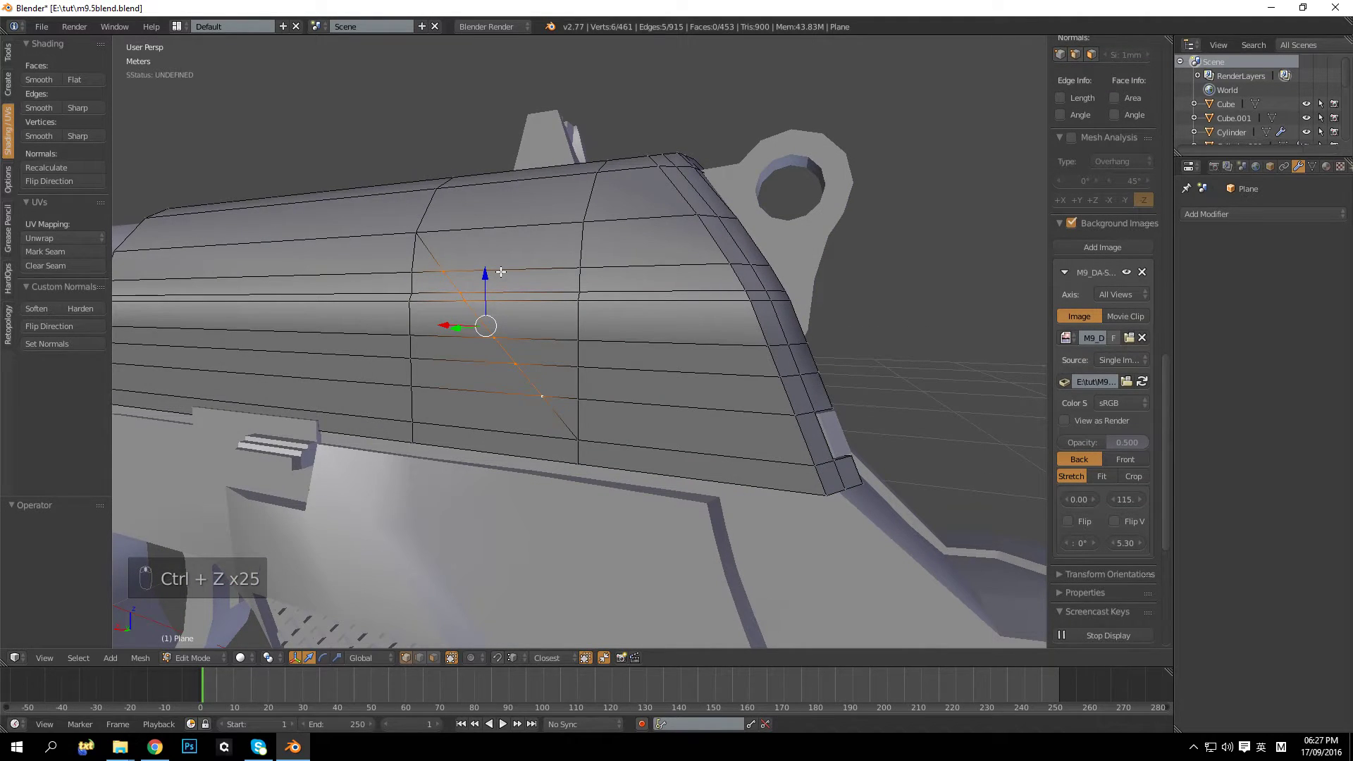
key("g")
key("g")
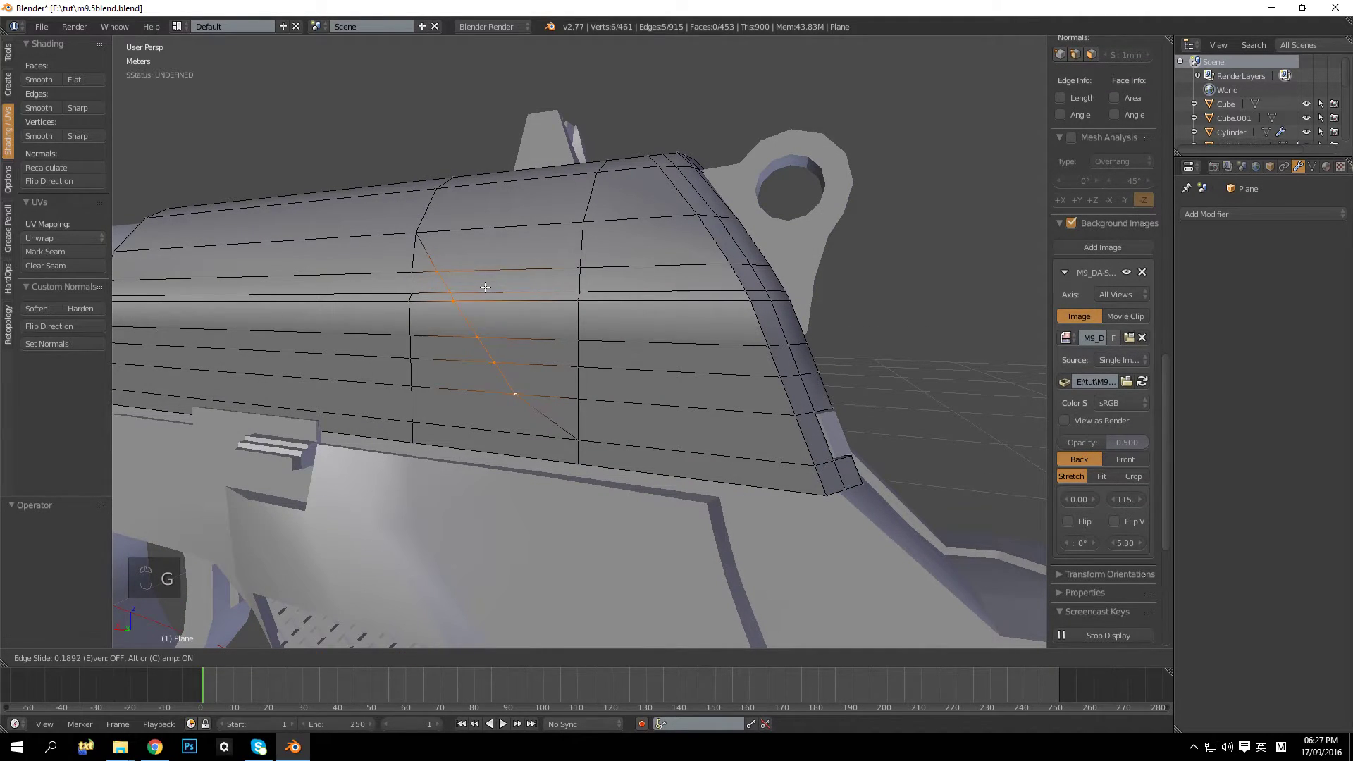
key("ctrl+z")
Step: Try to edge-slide only the cut's three upper inner vertices, and cancel the slide
mouse_move(485, 287)
middle_mouse_down()
mouse_move(487, 318)
mouse_move(472, 294)
middle_mouse_up()
key("a")
right_click(456, 287)
right_click(492, 315, "ctrl")
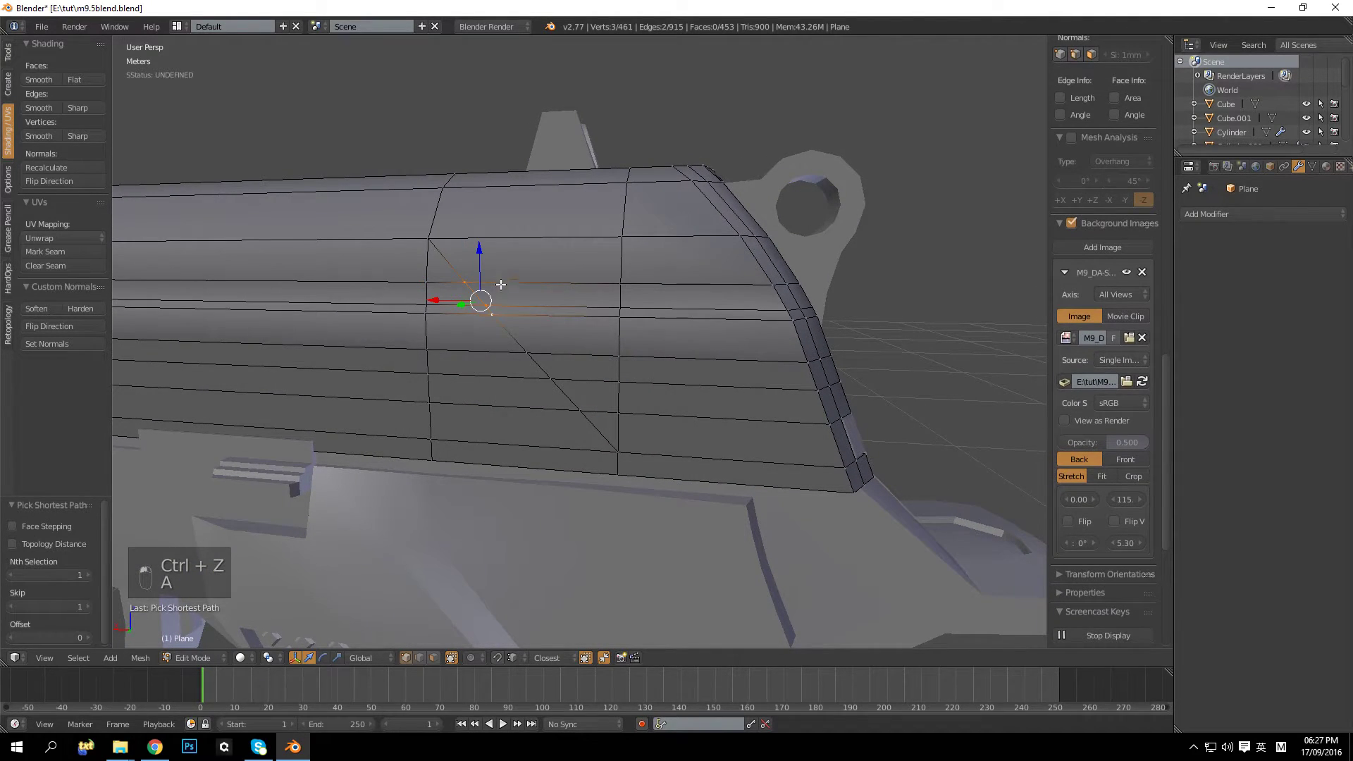
key("g")
key("g")
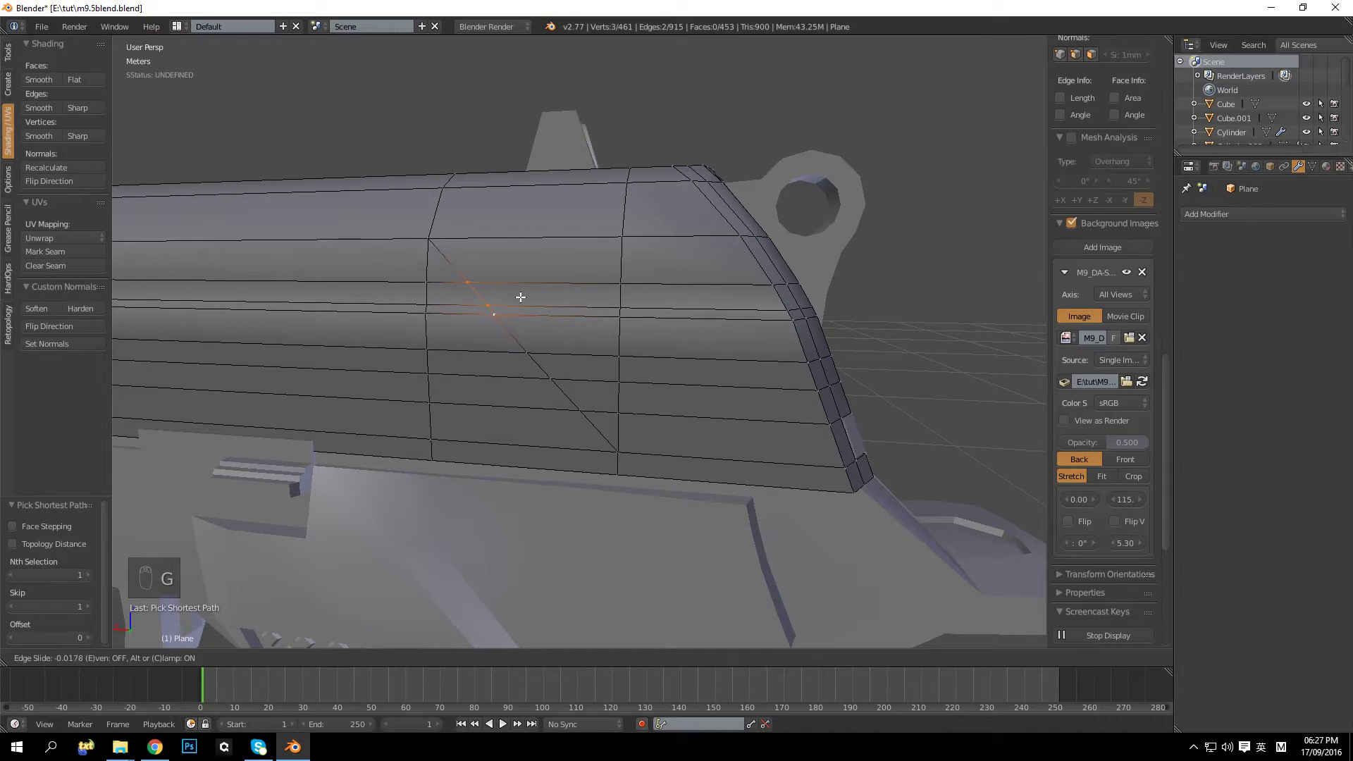
key("ctrl+z")
Step: Move the cut's lowest inner vertex about 1.2 cm toward the rear along X
middle_click_drag(521, 298, 553, 327)
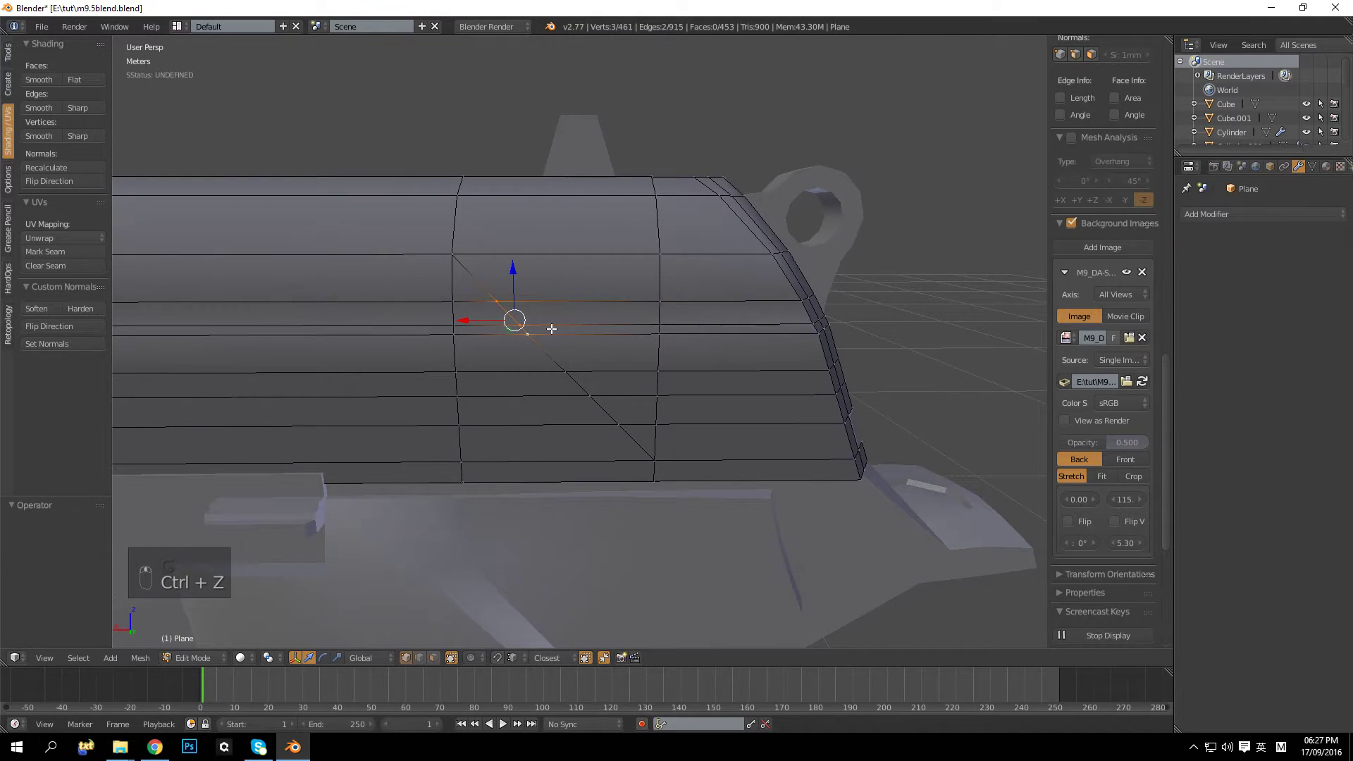
key("a")
right_click(613, 425)
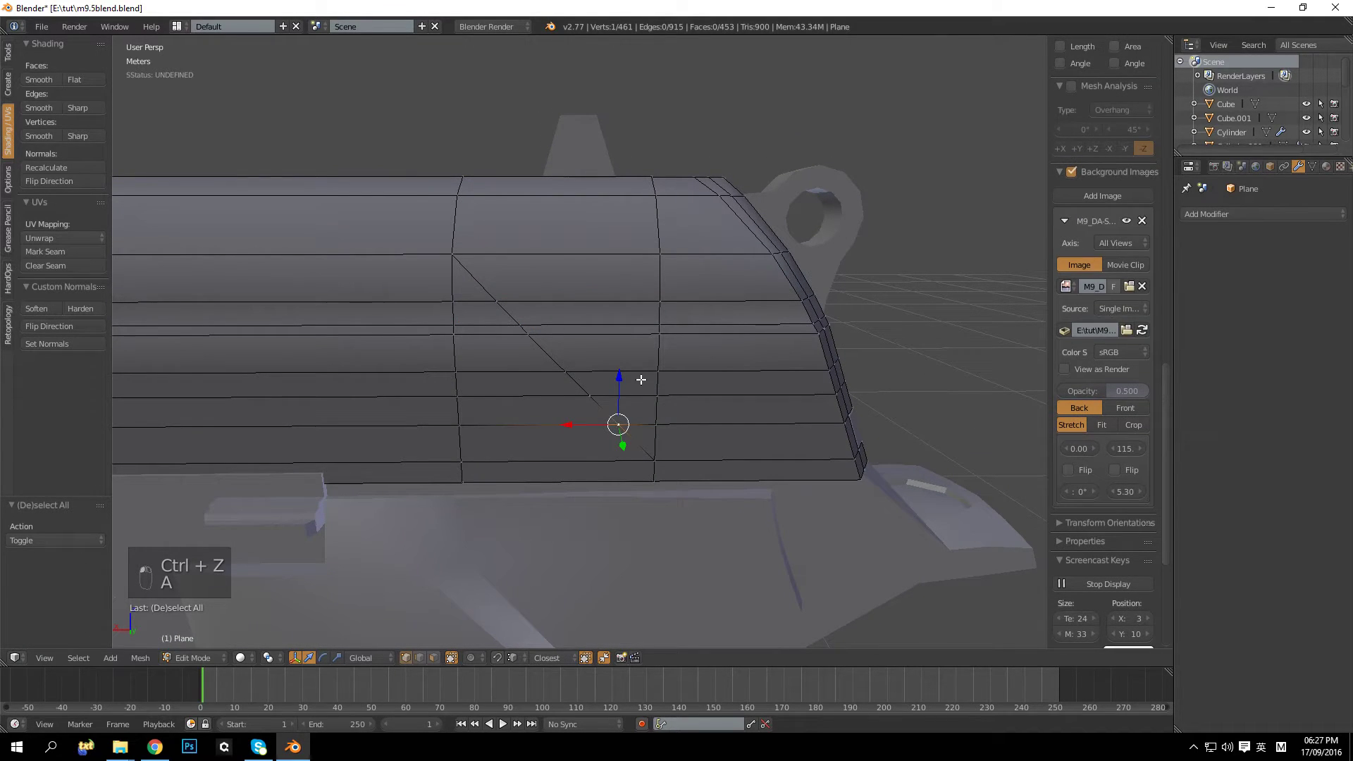
key("g")
key("x")
left_click(570, 424)
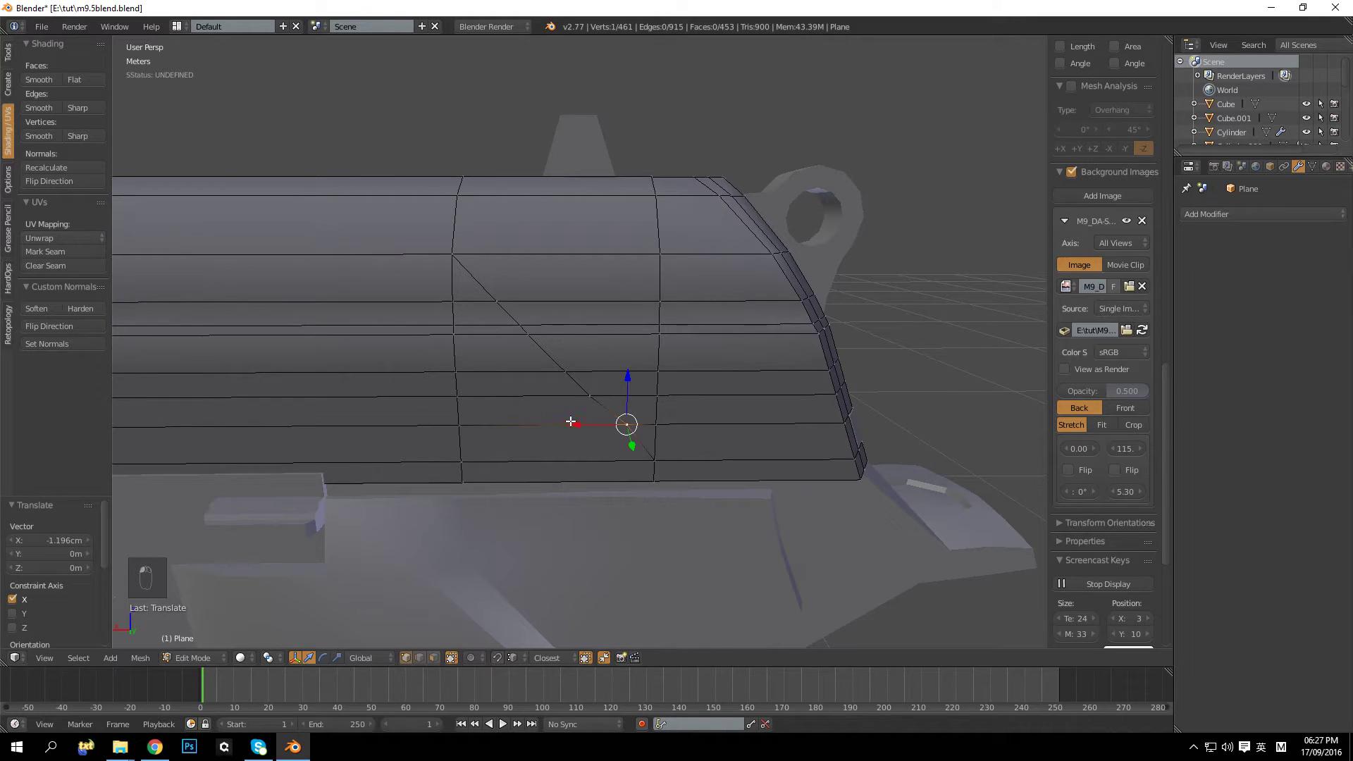
Step: Move the cut's next two vertices above it toward the muzzle along X, the upper by about 4.08 cm and the lower by about 2.96 cm
right_click(561, 369)
key("g")
key("x")
left_click(497, 372)
right_click(587, 392)
key("g")
key("x")
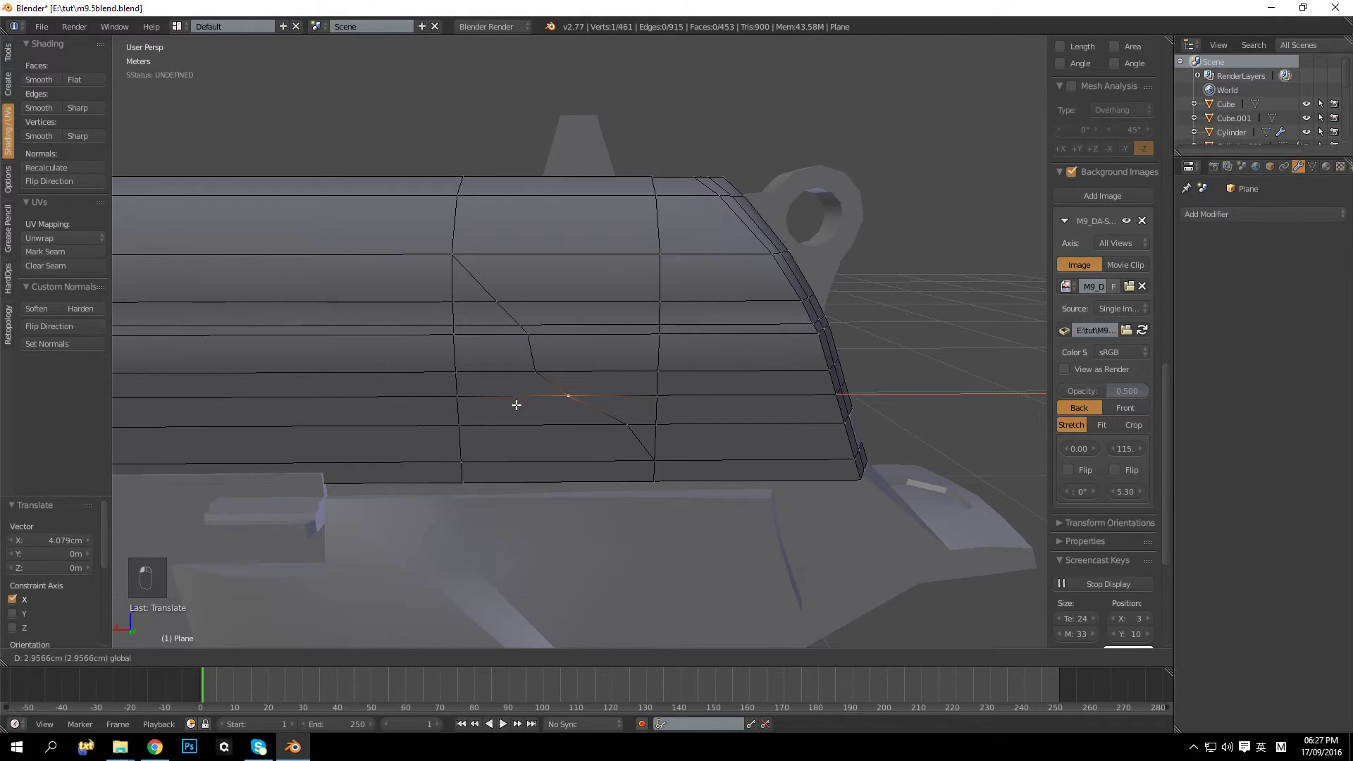
left_click(517, 405)
Step: Shift the cut's vertices at the closely spaced edges toward the muzzle, and vertex-slide the lower one down the cut with factor 0.394
right_click(525, 335)
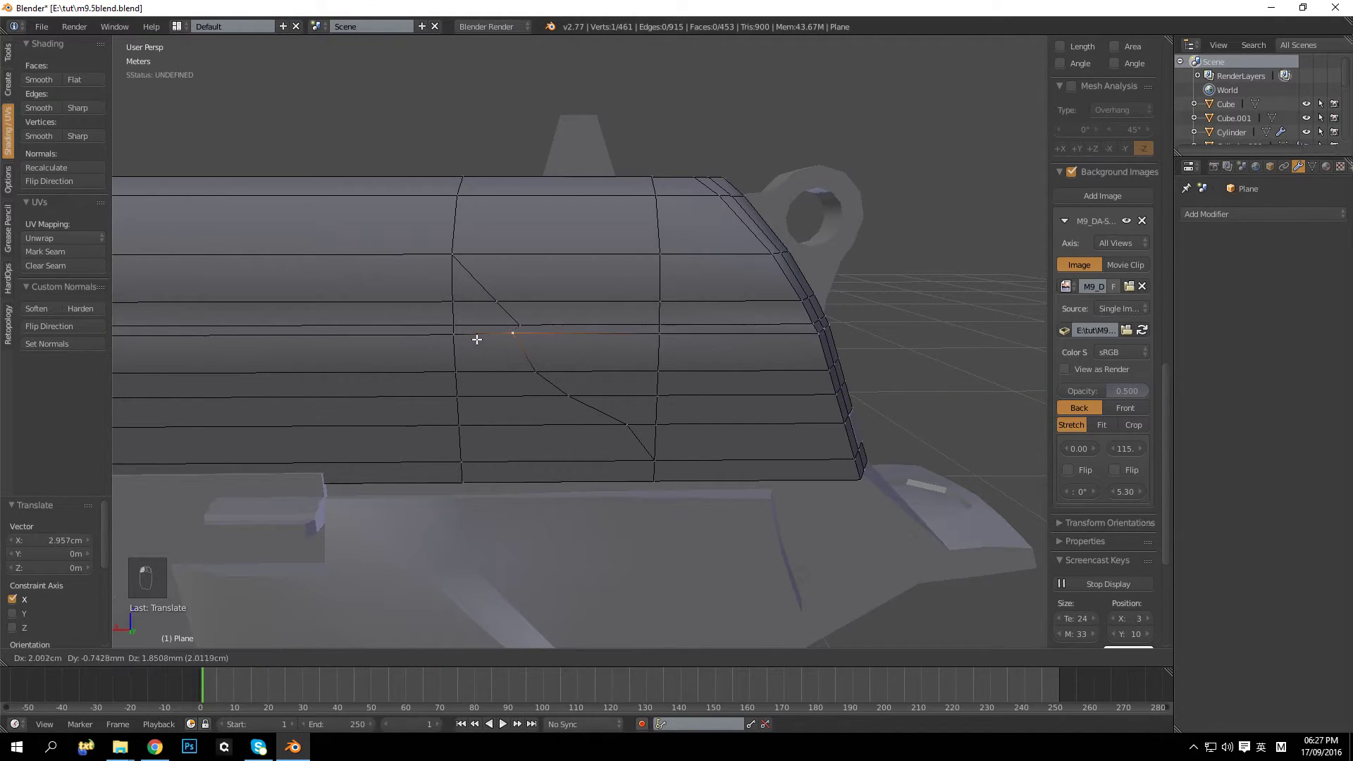
key("ctrl+z")
key("a")
mouse_move(489, 324)
left_mouse_down()
mouse_move(471, 325)
mouse_move(493, 332)
left_mouse_up()
key("g")
key("g")
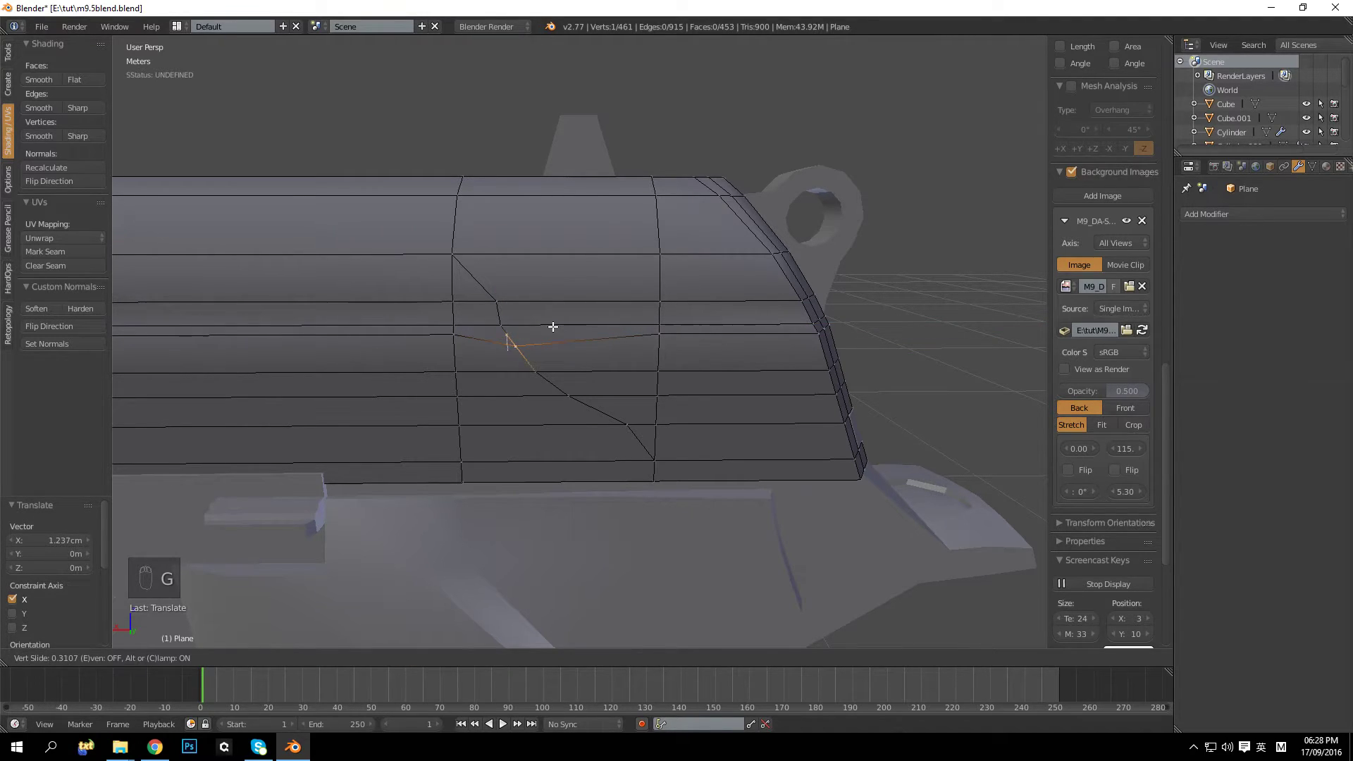
left_click(556, 331)
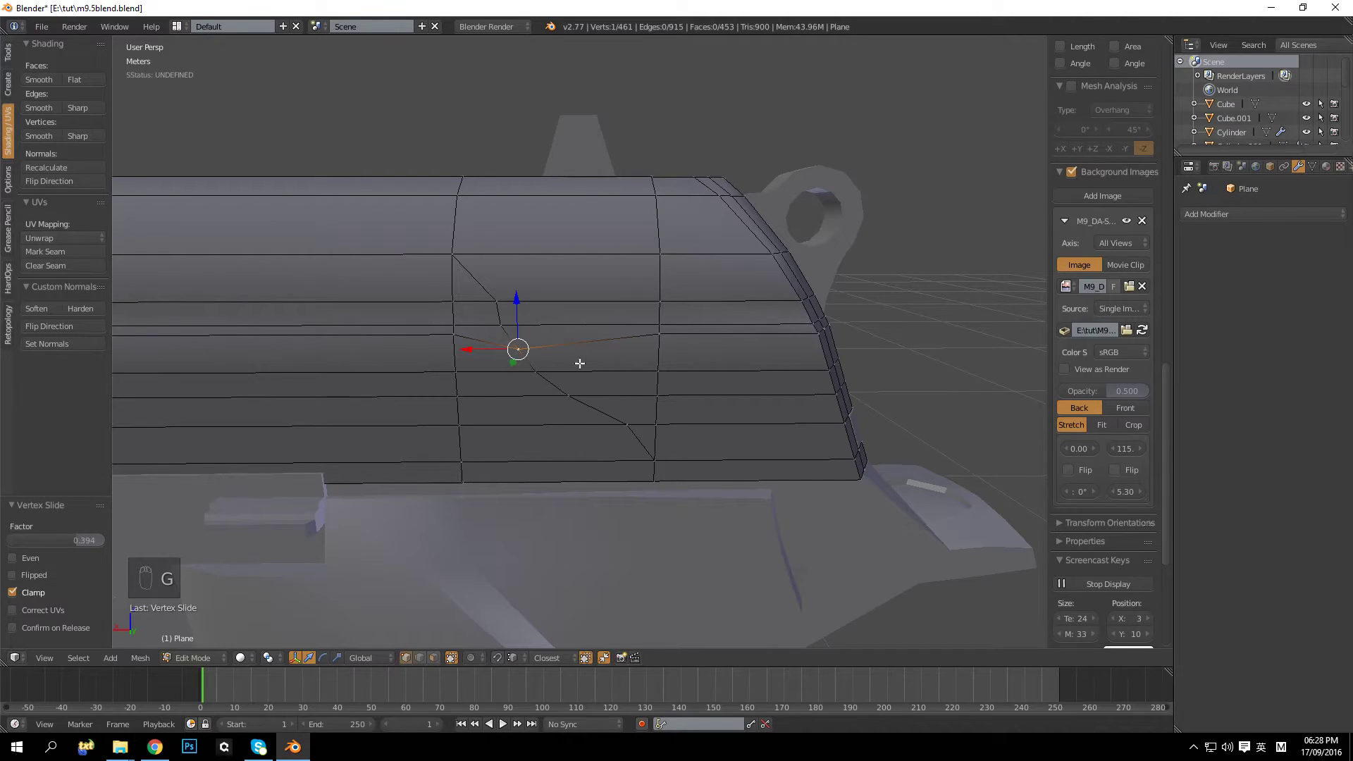
key("Tab")
key("Tab")
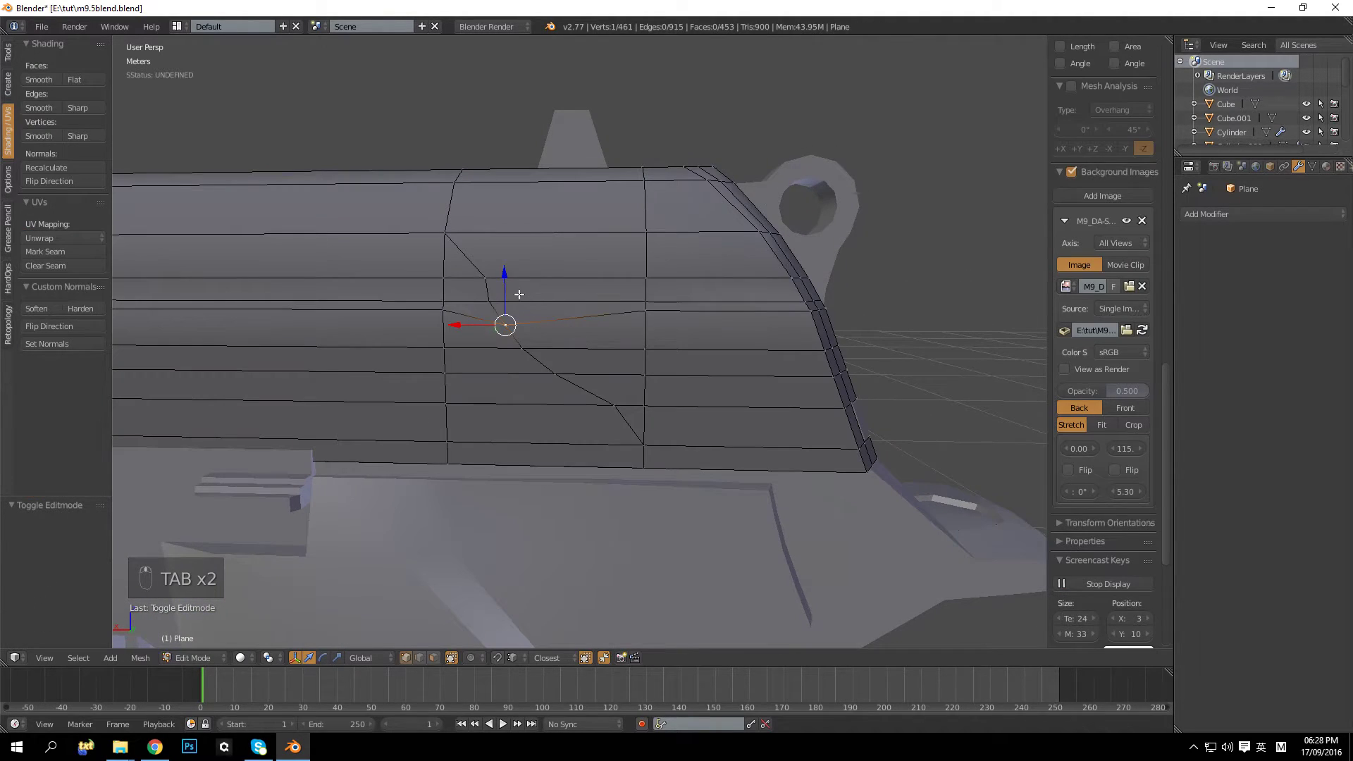
Step: Try to move the slid vertex along Z, check the shading in Object Mode, and undo the move
mouse_move(506, 273)
left_mouse_down()
mouse_move(493, 236)
mouse_move(513, 302)
mouse_move(514, 278)
left_mouse_up()
key("Tab")
middle_click_drag(539, 277, 495, 284)
key("Tab")
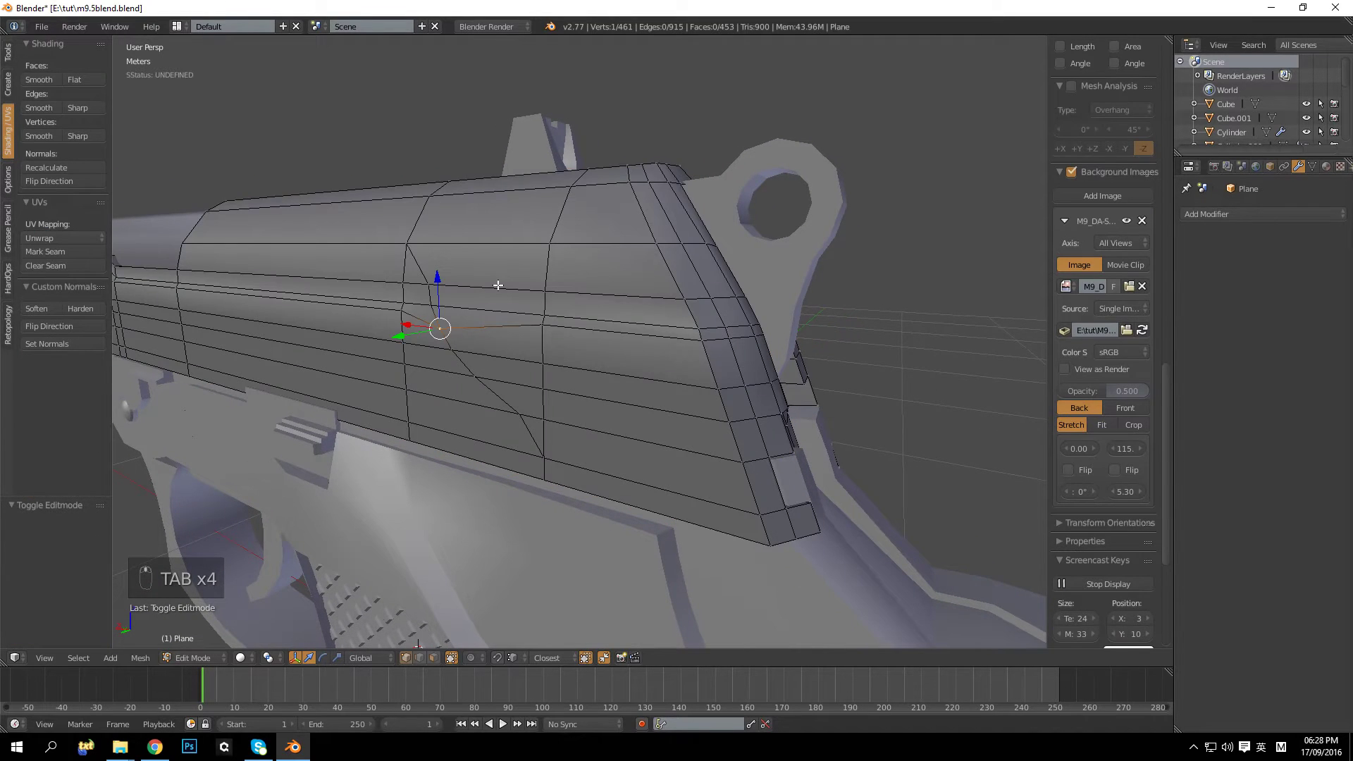
key("ctrl+z")
key("ctrl+z")
key("Tab")
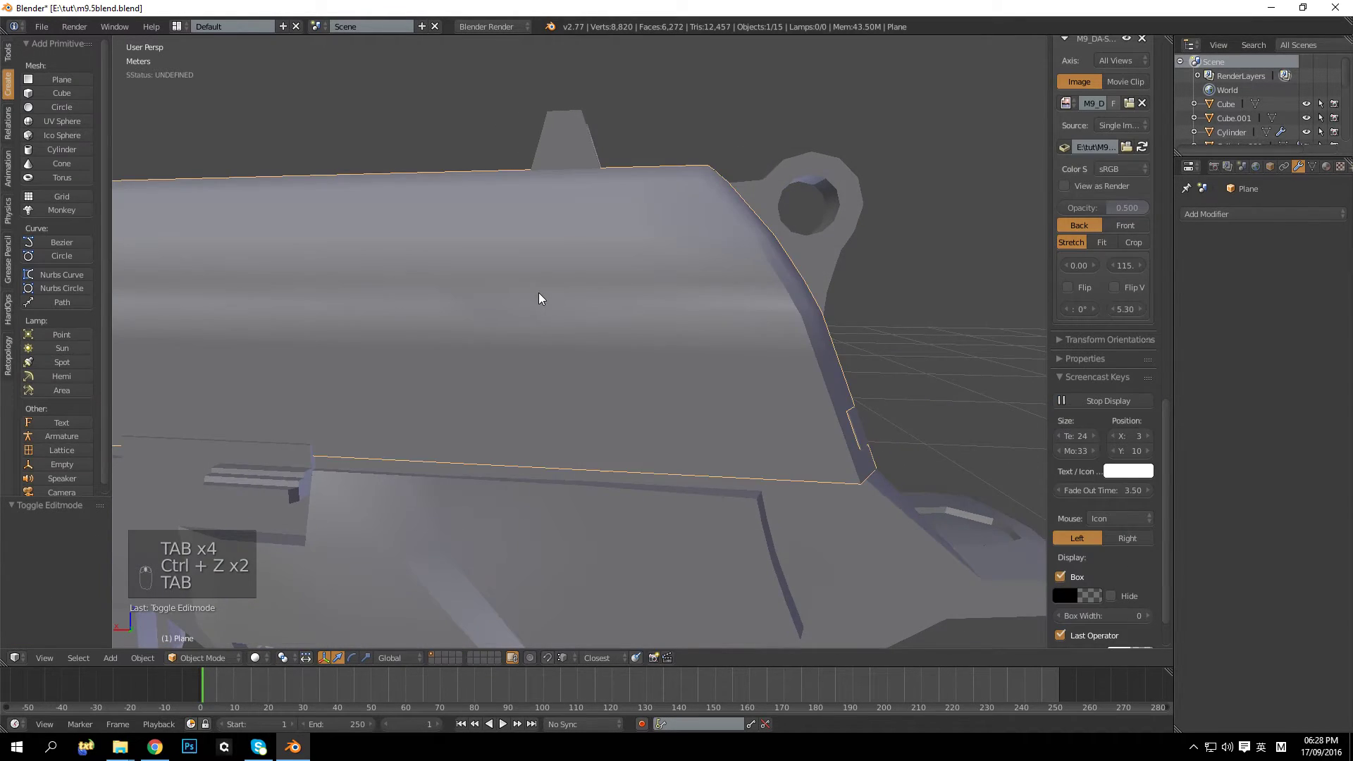
middle_click_drag(558, 296, 498, 302)
key("Tab")
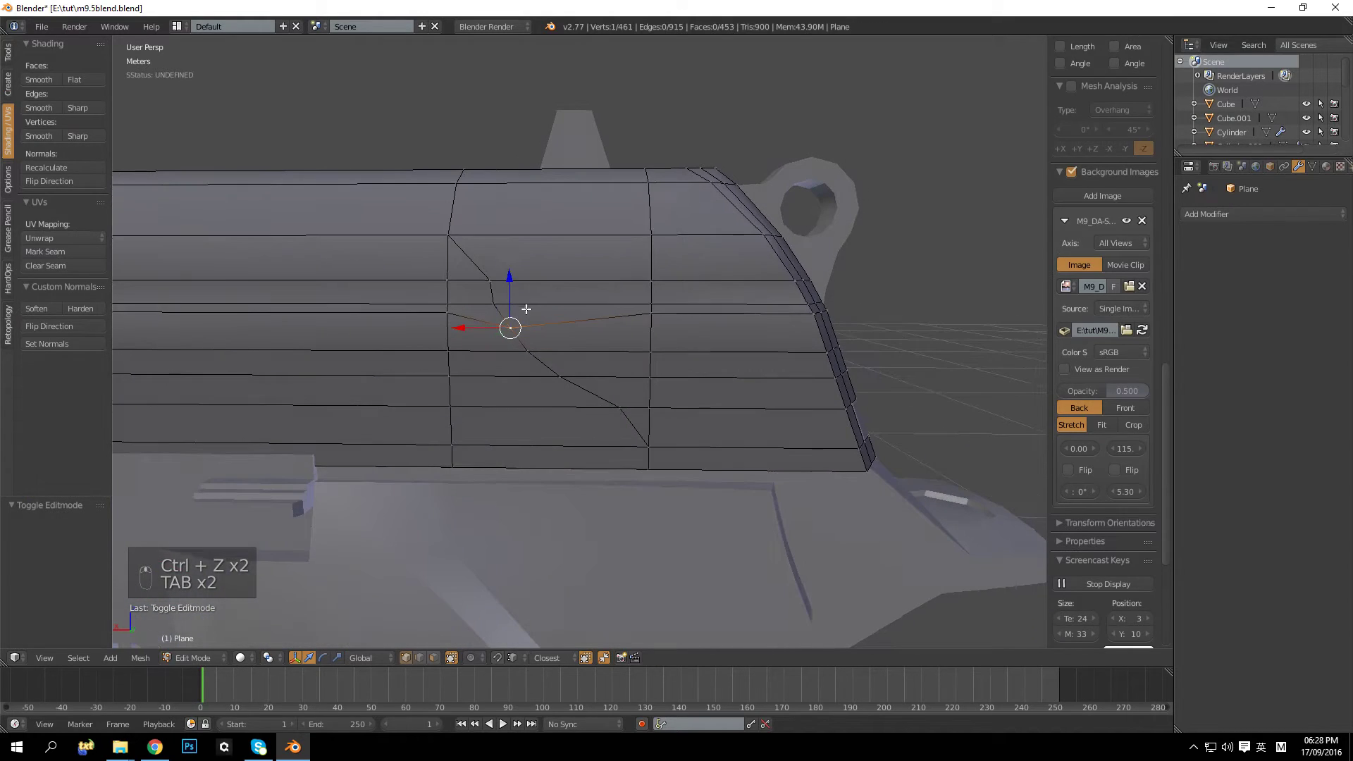
Step: Vertex-slide the cut's second-lowest inner vertex slightly toward the cut's lower end, and check the shading in Object Mode
left_click(560, 375)
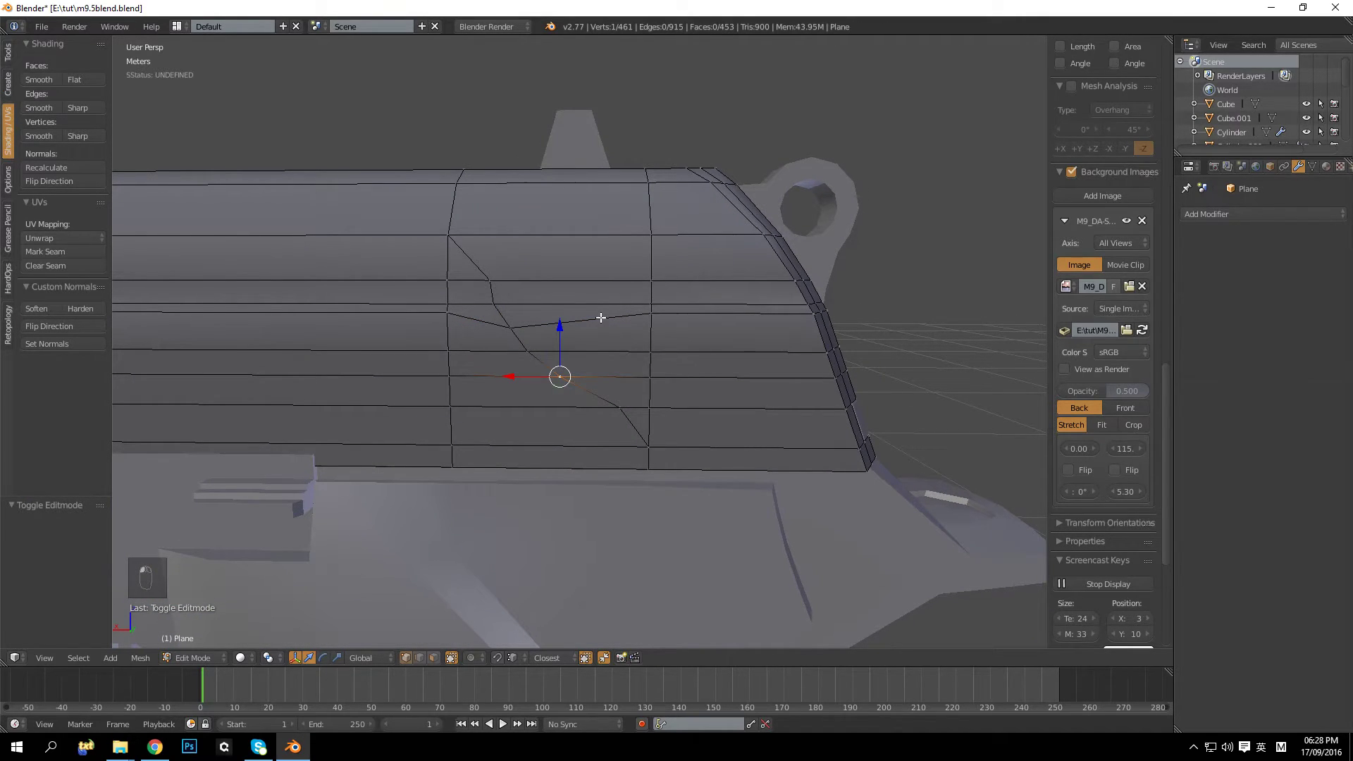
key("g")
key("g")
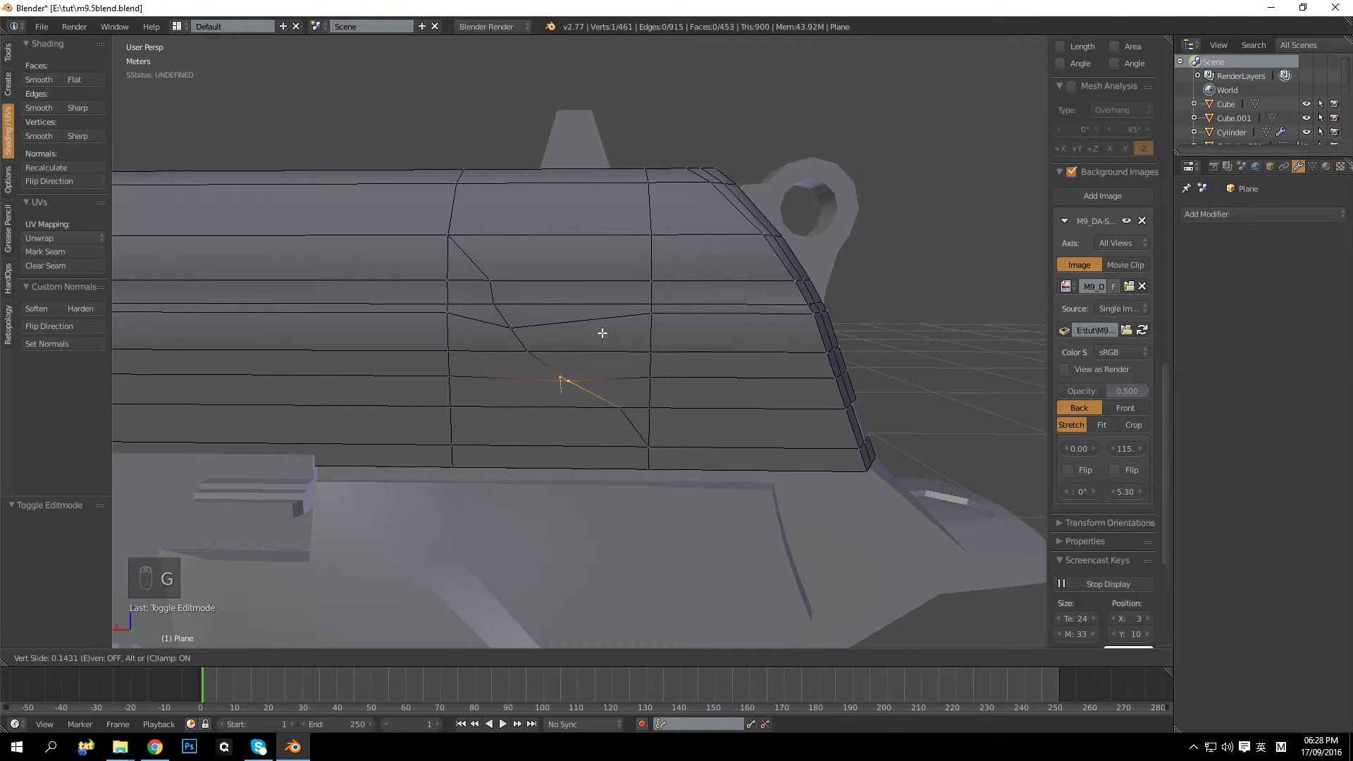
left_click(602, 335)
key("Tab")
middle_click_drag(601, 339, 483, 278)
key("Tab")
Step: Move the cut's uppermost inner vertex slightly toward the muzzle along X, and check the surface in Object Mode
right_click(485, 273)
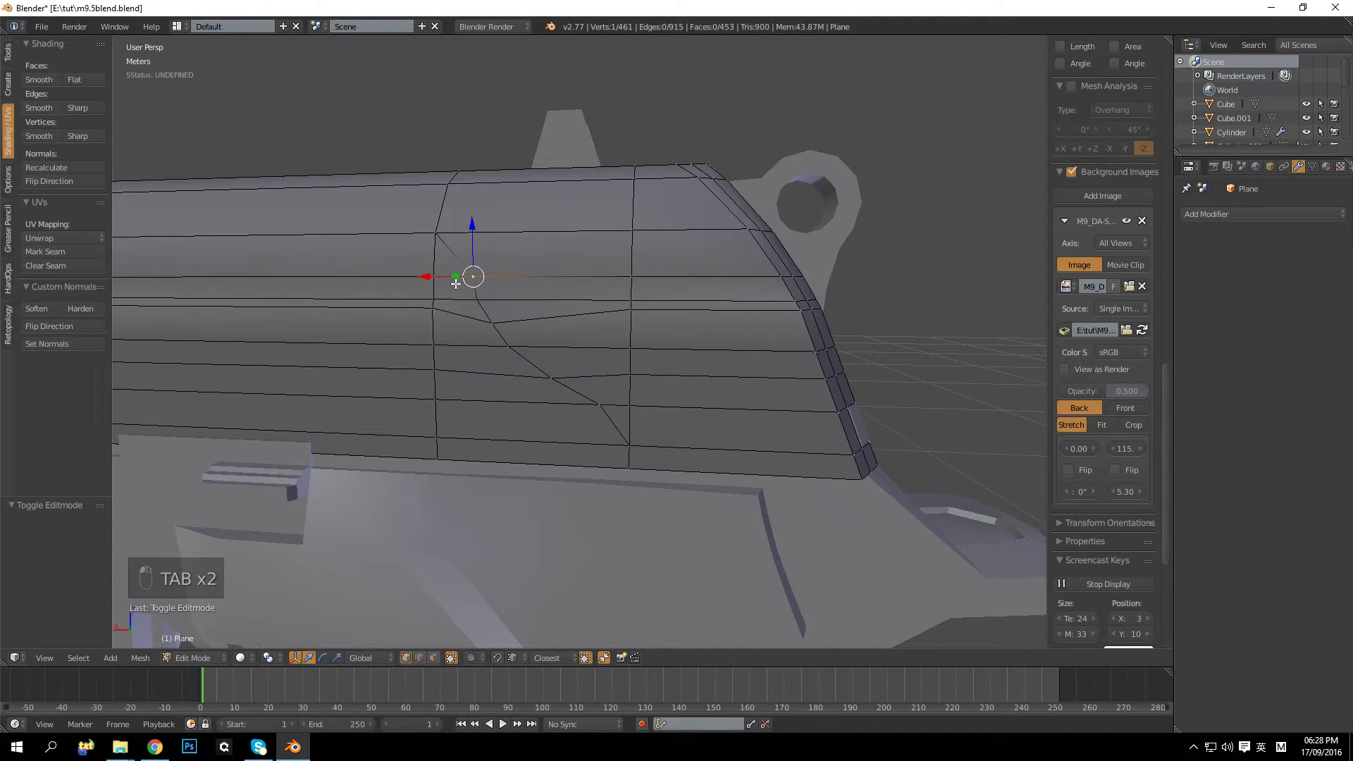
left_click_drag(425, 277, 415, 277)
key("Tab")
key("Tab")
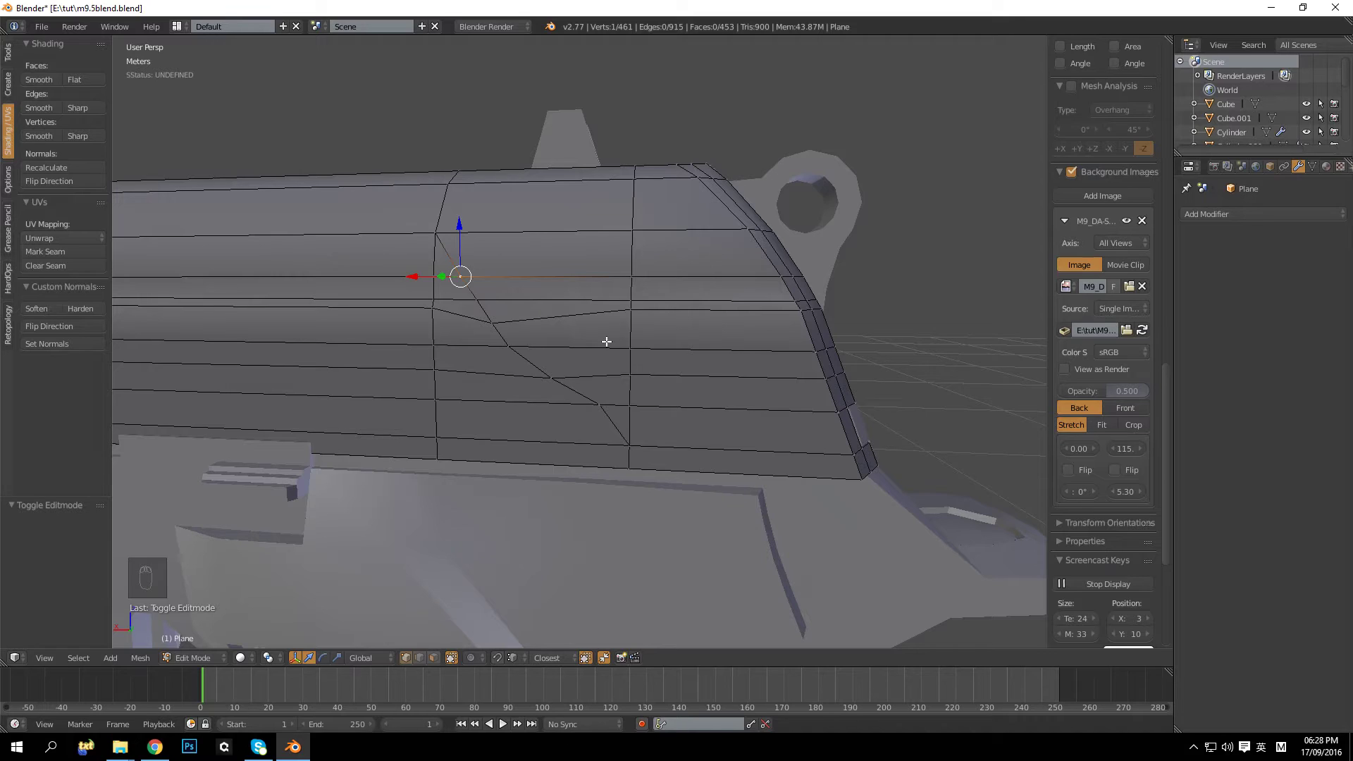
Step: Move the three lower inner vertices of the rear vertical edge loop backward along X by about 3.0, 3.9 and 4.3 cm
right_click(635, 370)
right_click(636, 406)
key("g")
key("x")
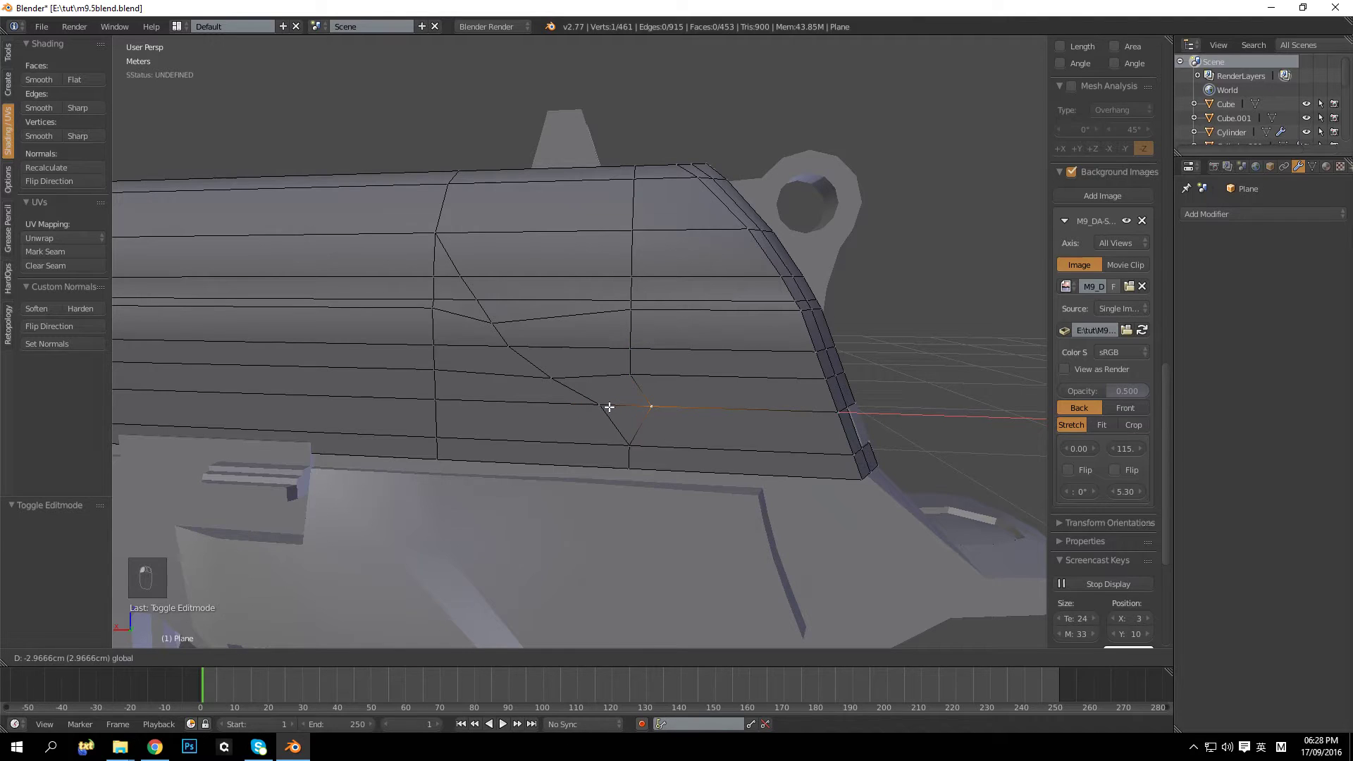
left_click(608, 407)
left_click_drag(583, 371, 612, 369)
right_click(618, 344)
key("g")
key("x")
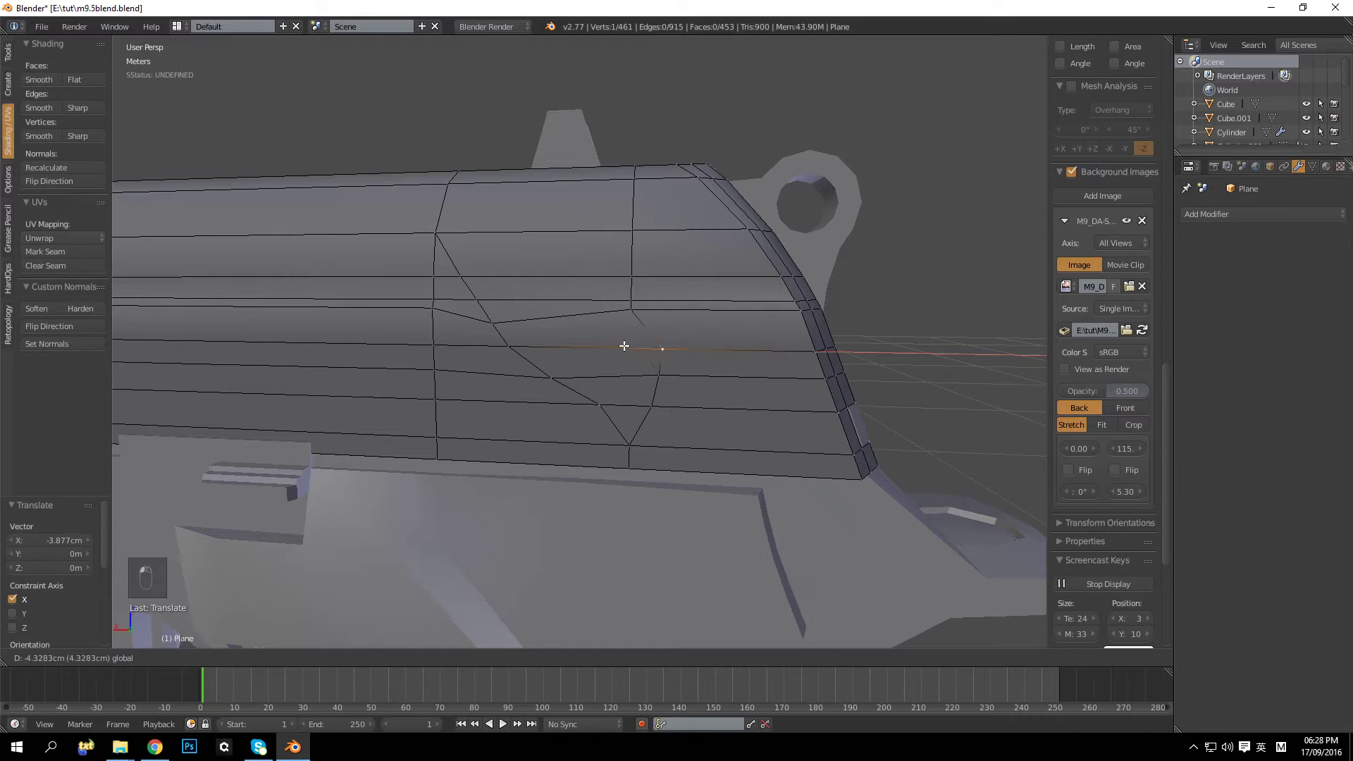
left_click(623, 345)
Step: Move the next three vertices up the rear vertical edge loop backward along X by about 5.7, 5.9 and 5.8 cm
right_click(631, 310)
key("g")
key("x")
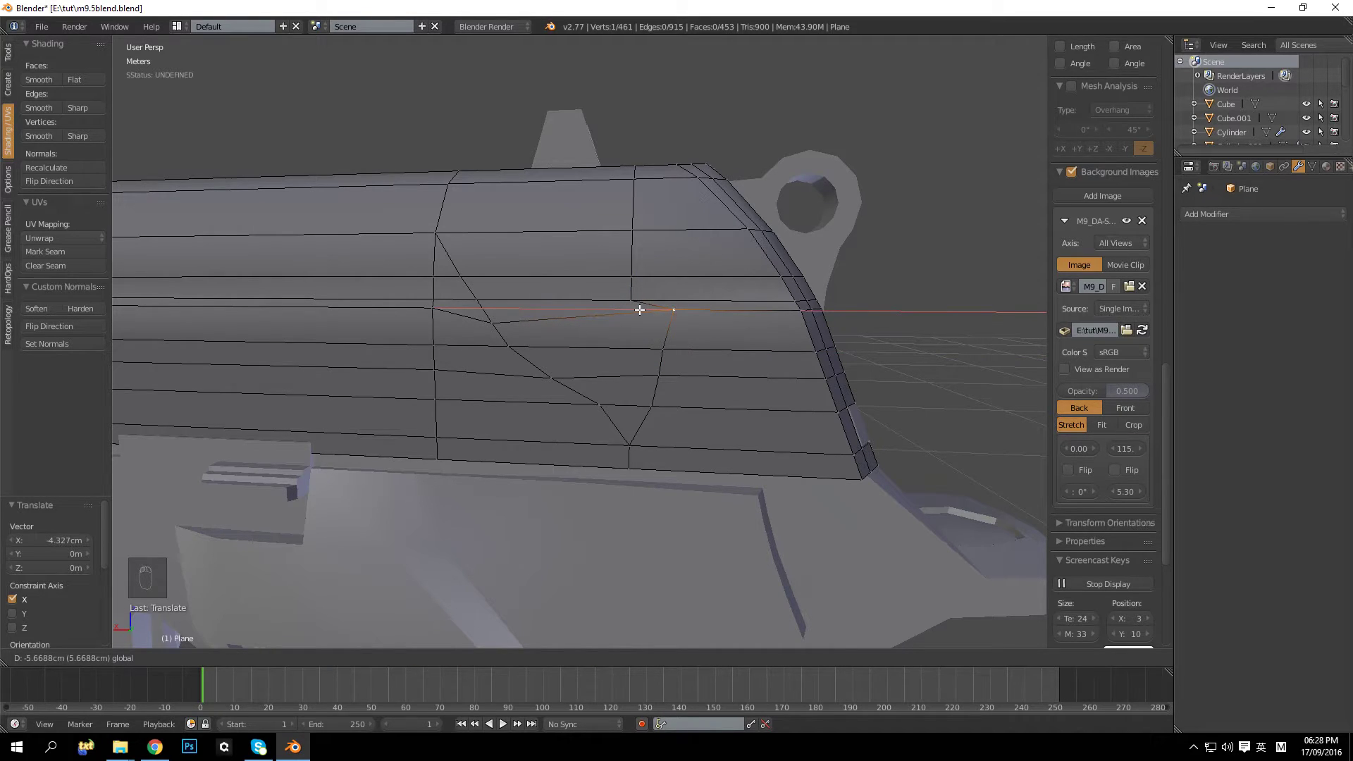
left_click(639, 310)
right_click(629, 282)
key("g")
key("x")
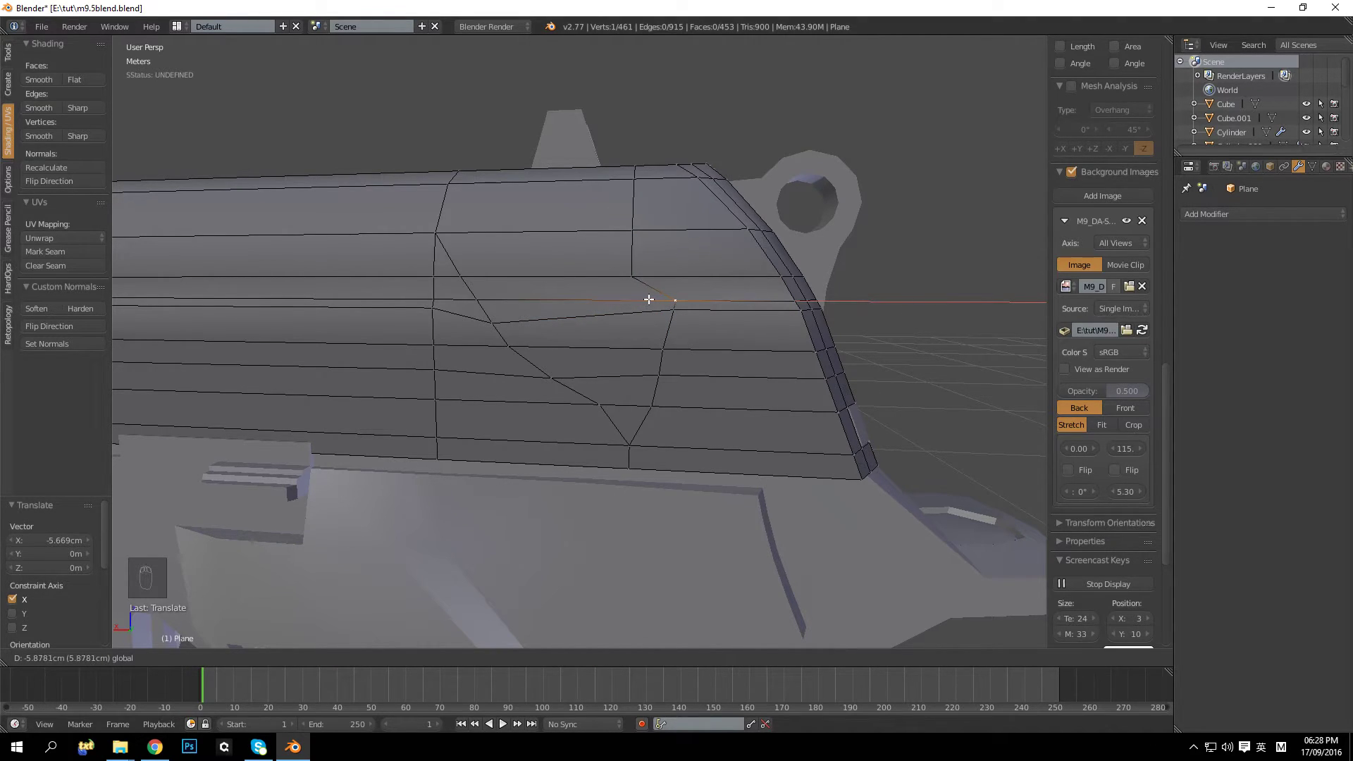
left_click(648, 299)
right_click(639, 276)
key("g")
key("x")
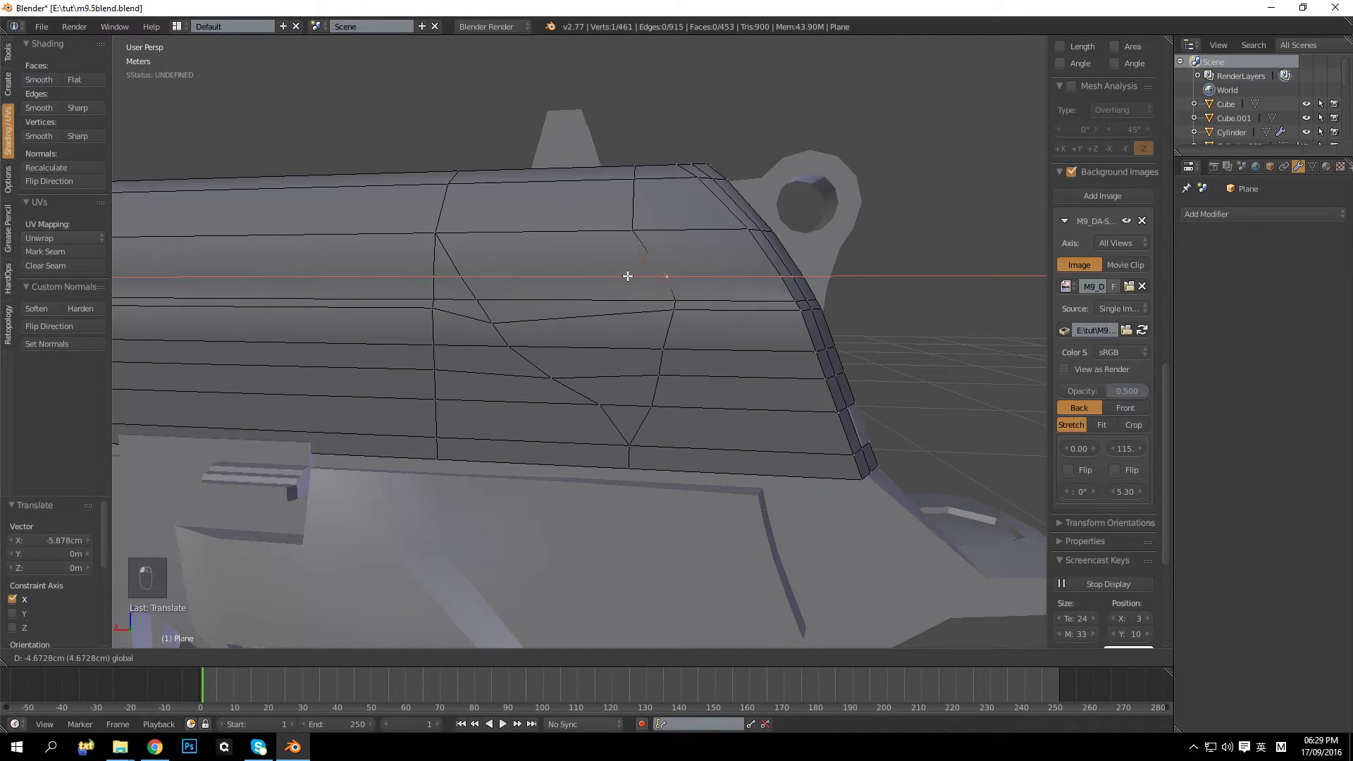
left_click(633, 276)
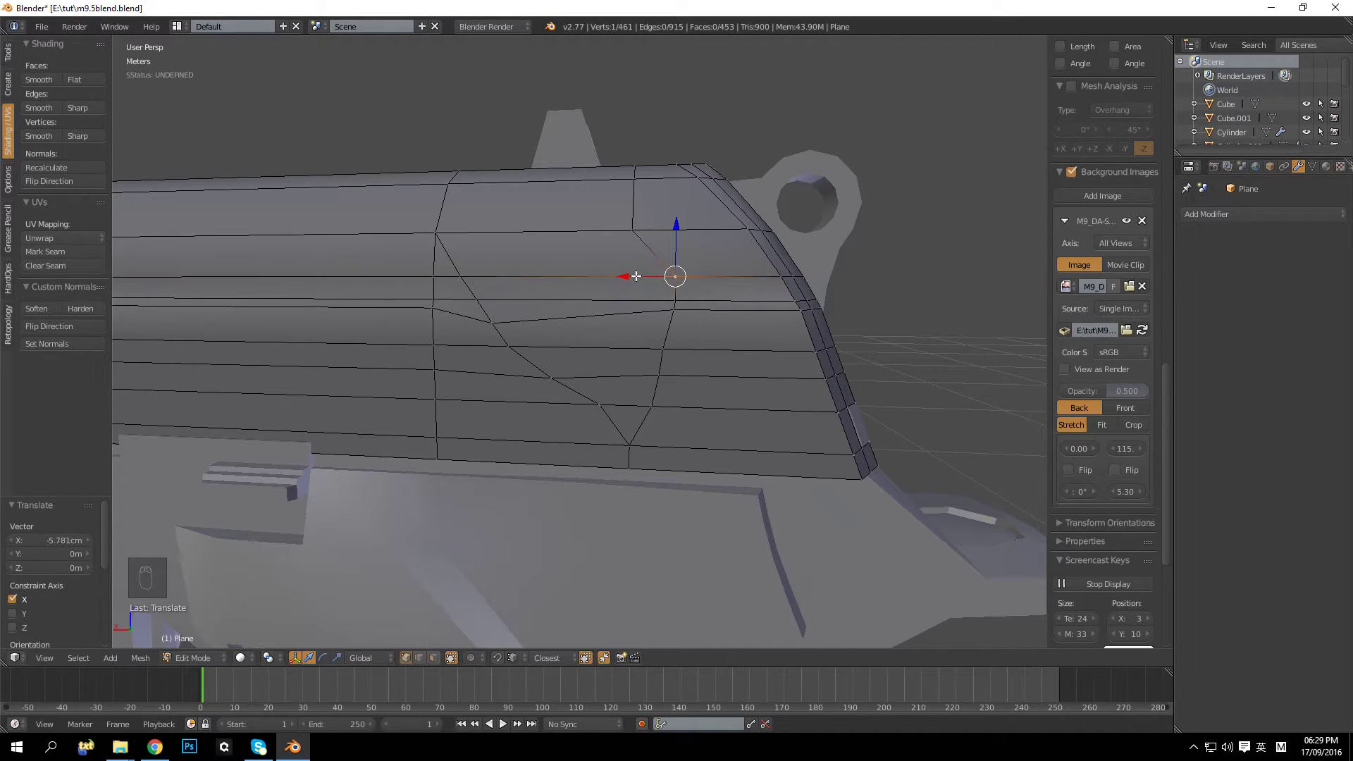
Step: Move the diagonal cut's two lowest inner vertices toward the muzzle along X, the lowest by about 2.2 cm and the other slightly
key("q")
key("a")
right_click(595, 405)
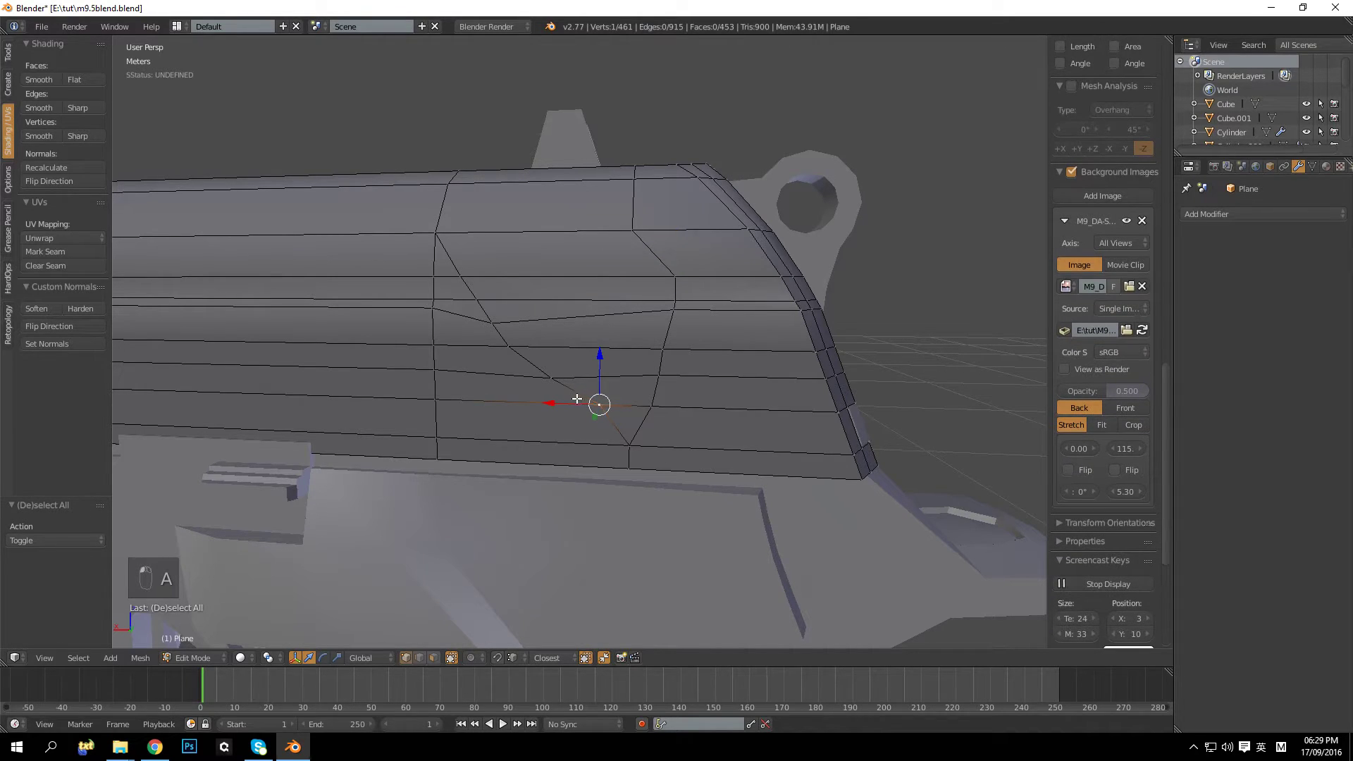
key("g")
key("x")
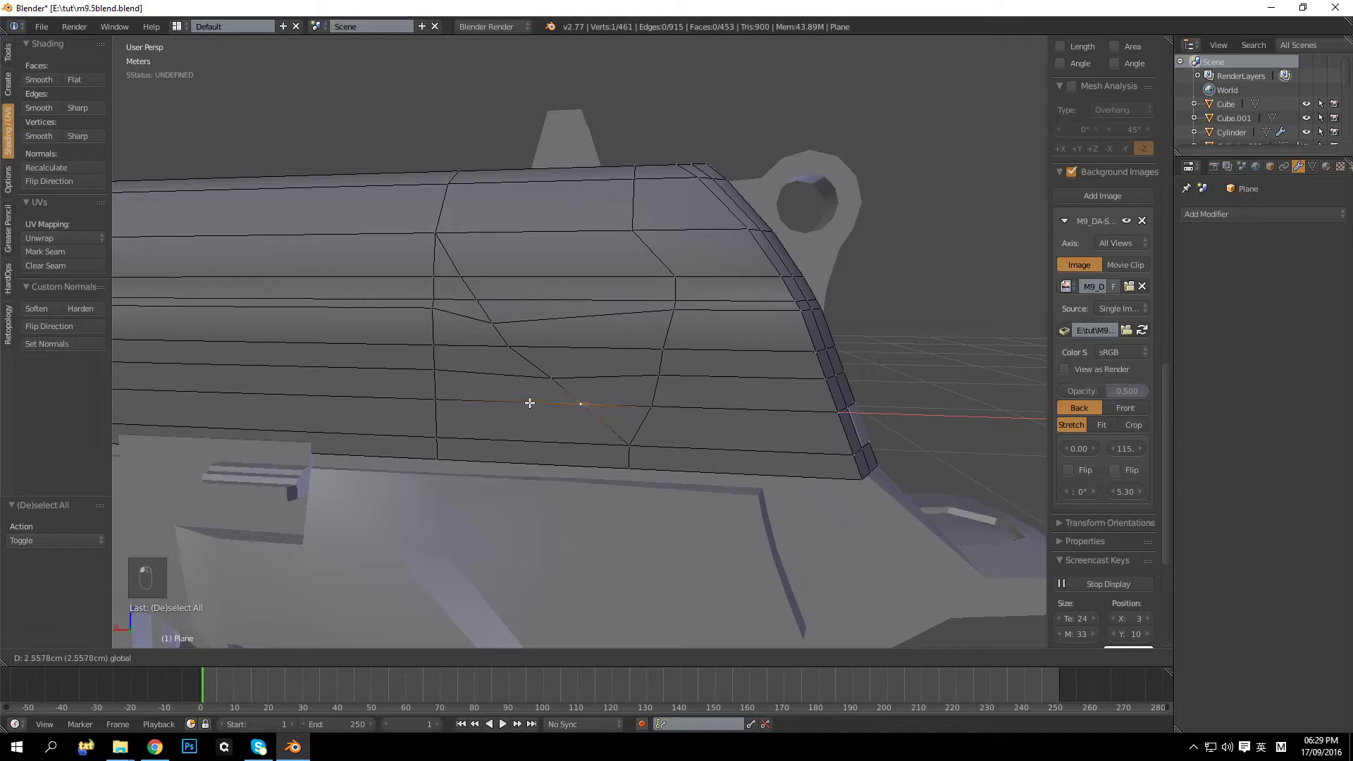
left_click(531, 403)
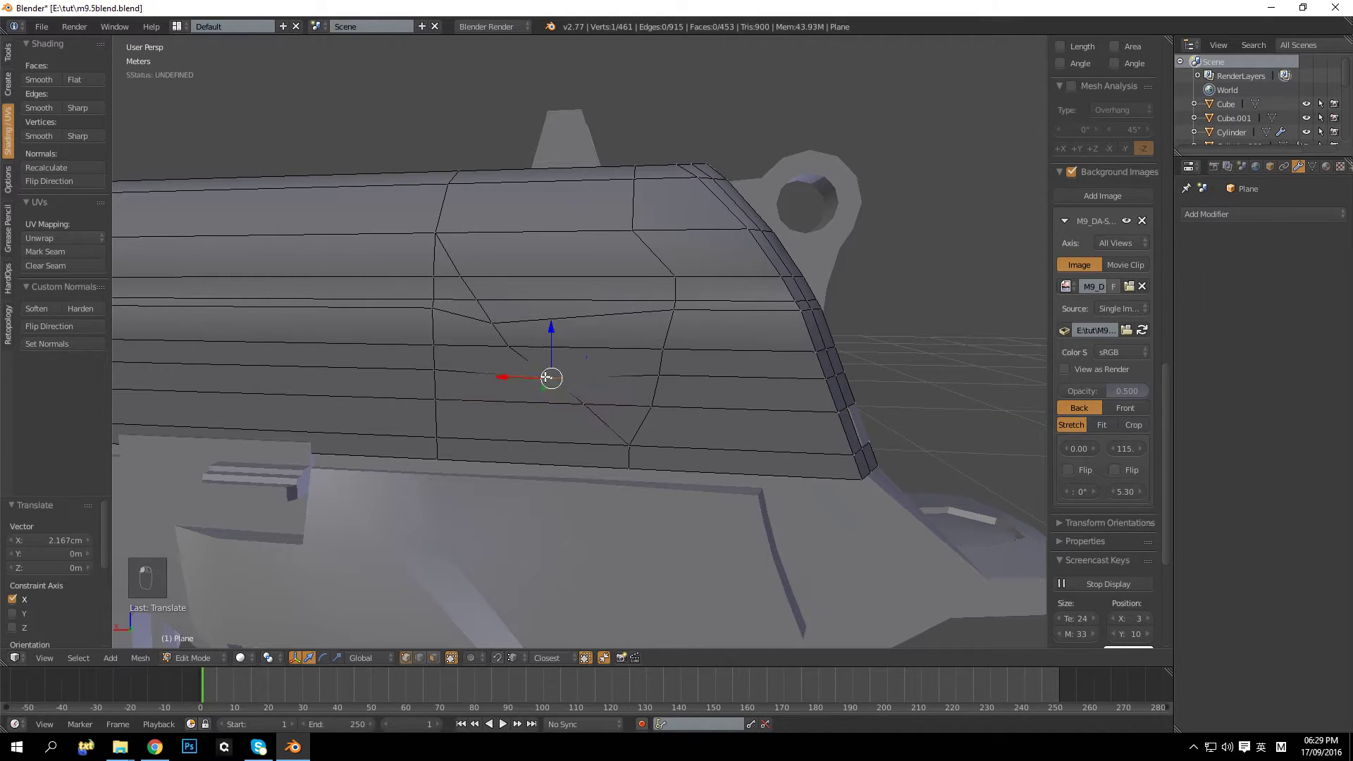
key("g")
key("x")
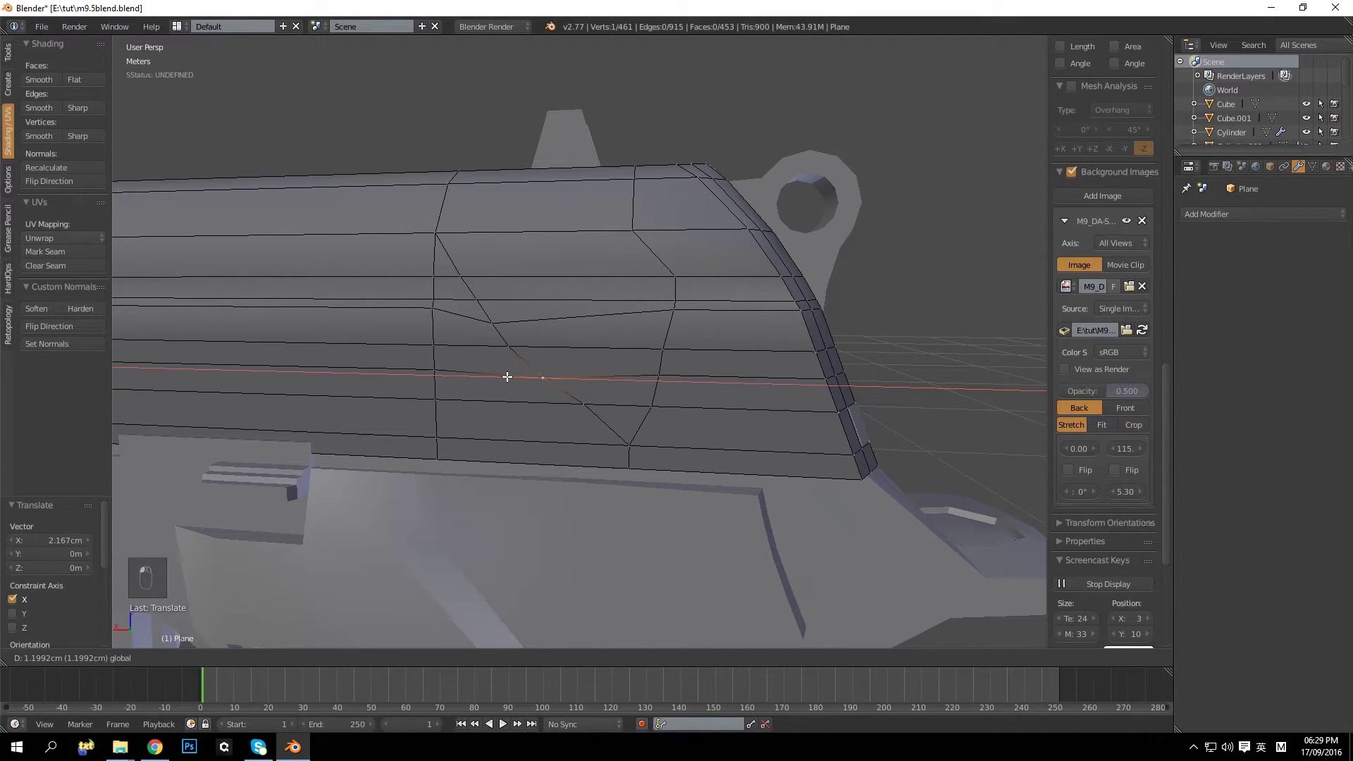
left_click(512, 376)
Step: Move the cut's lowest inner vertex about 3.9 mm farther toward the muzzle, vertex-slide it down with factor 0.186, and check the shading in Object Mode
right_click(574, 397)
key("g")
key("x")
left_click(540, 399)
key("g")
key("g")
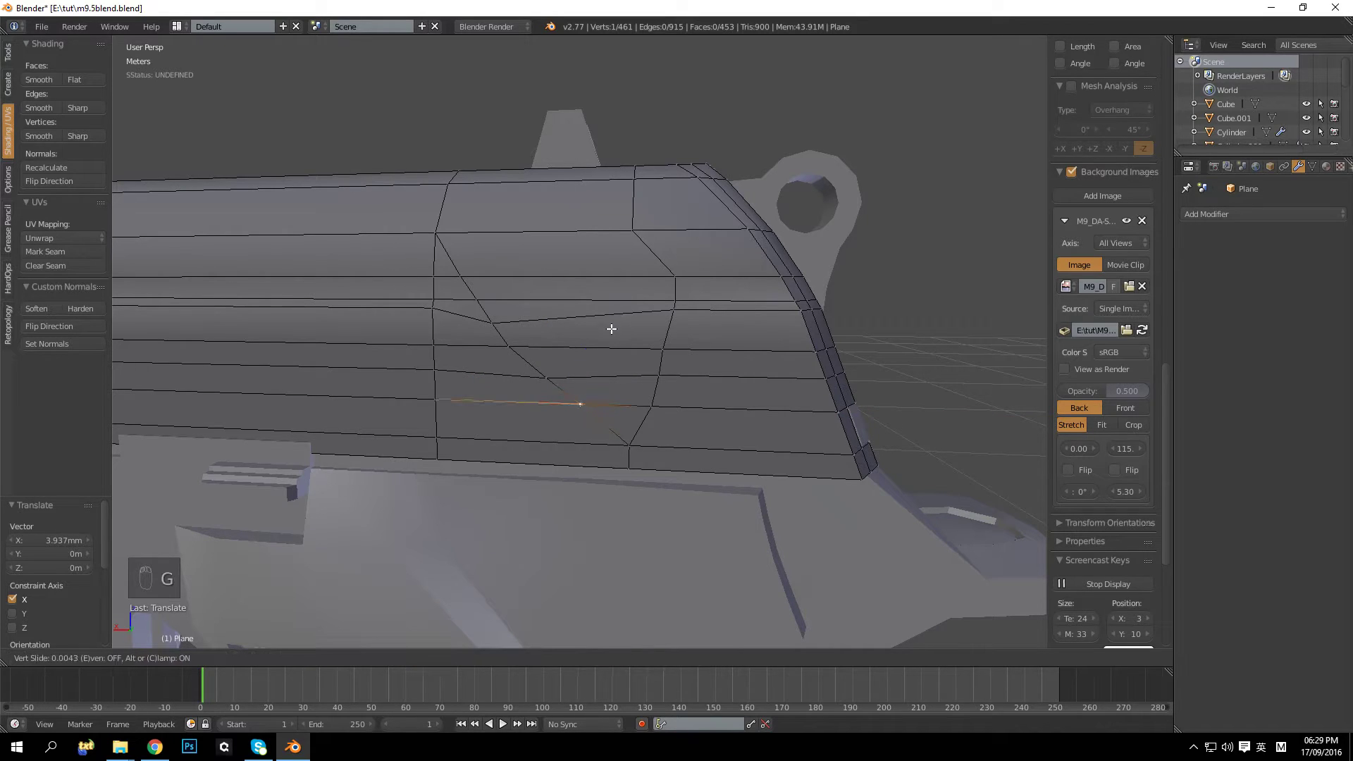
left_click(613, 344)
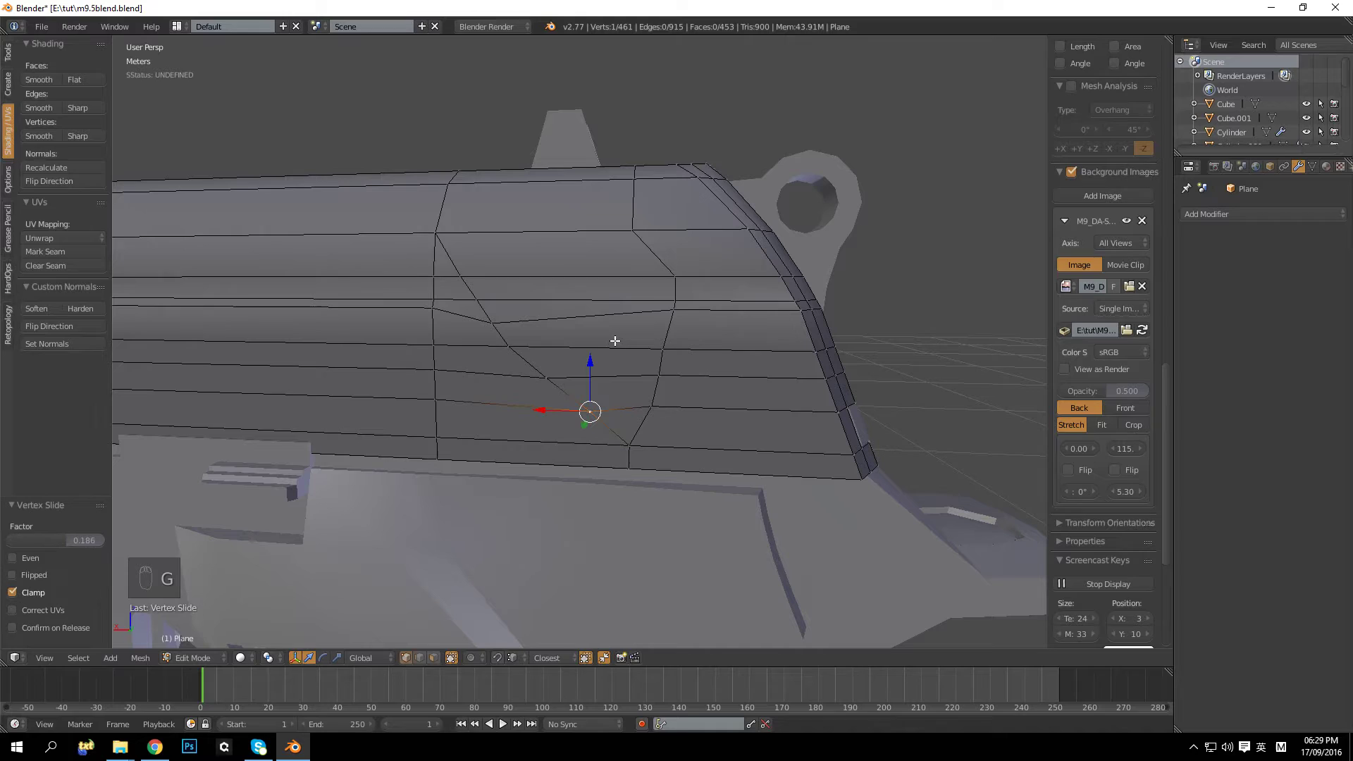
key("a")
mouse_move(614, 340)
middle_mouse_down()
mouse_move(632, 326)
mouse_move(595, 338)
mouse_move(630, 344)
mouse_move(592, 336)
middle_mouse_up()
key("Tab")
key("Tab")
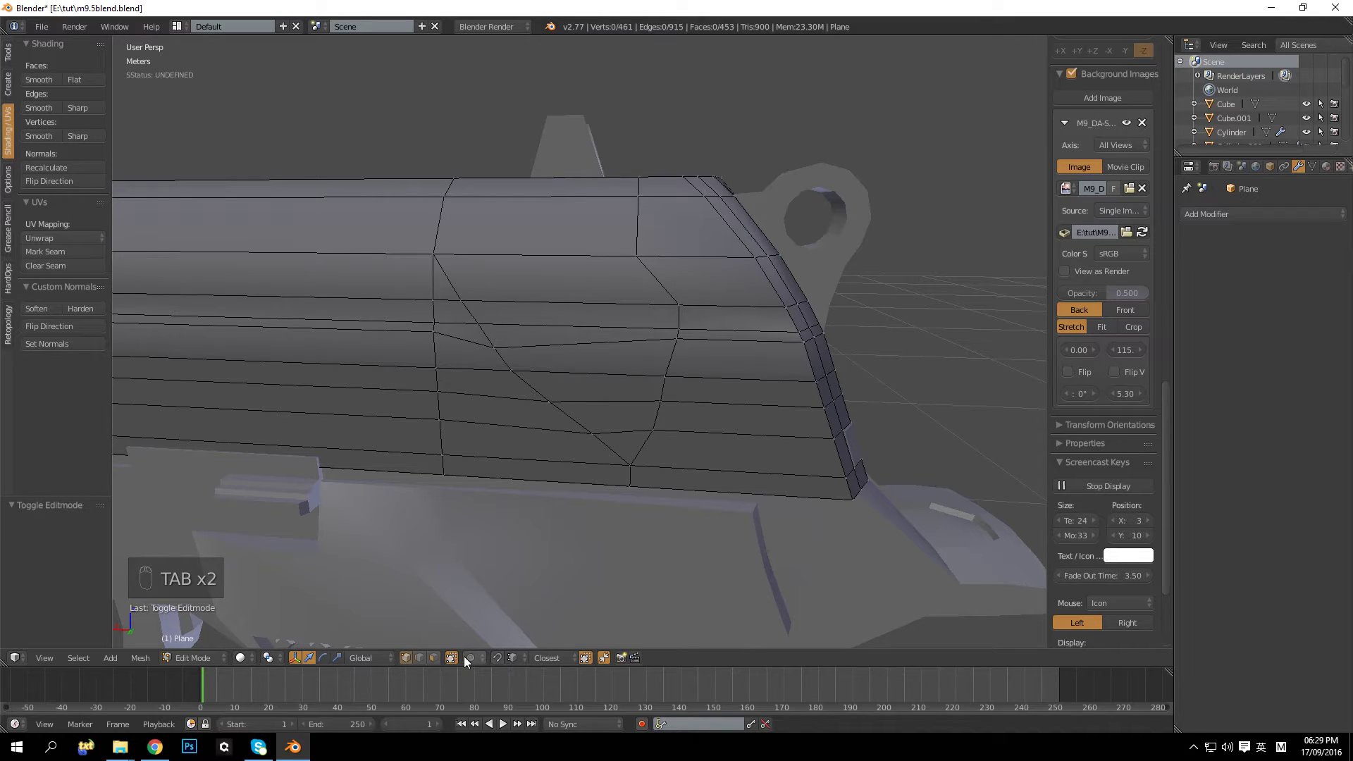
Step: Try extruding the strip of faces between the diagonal cut and the rear edge loop inward as a recess
left_click(434, 657)
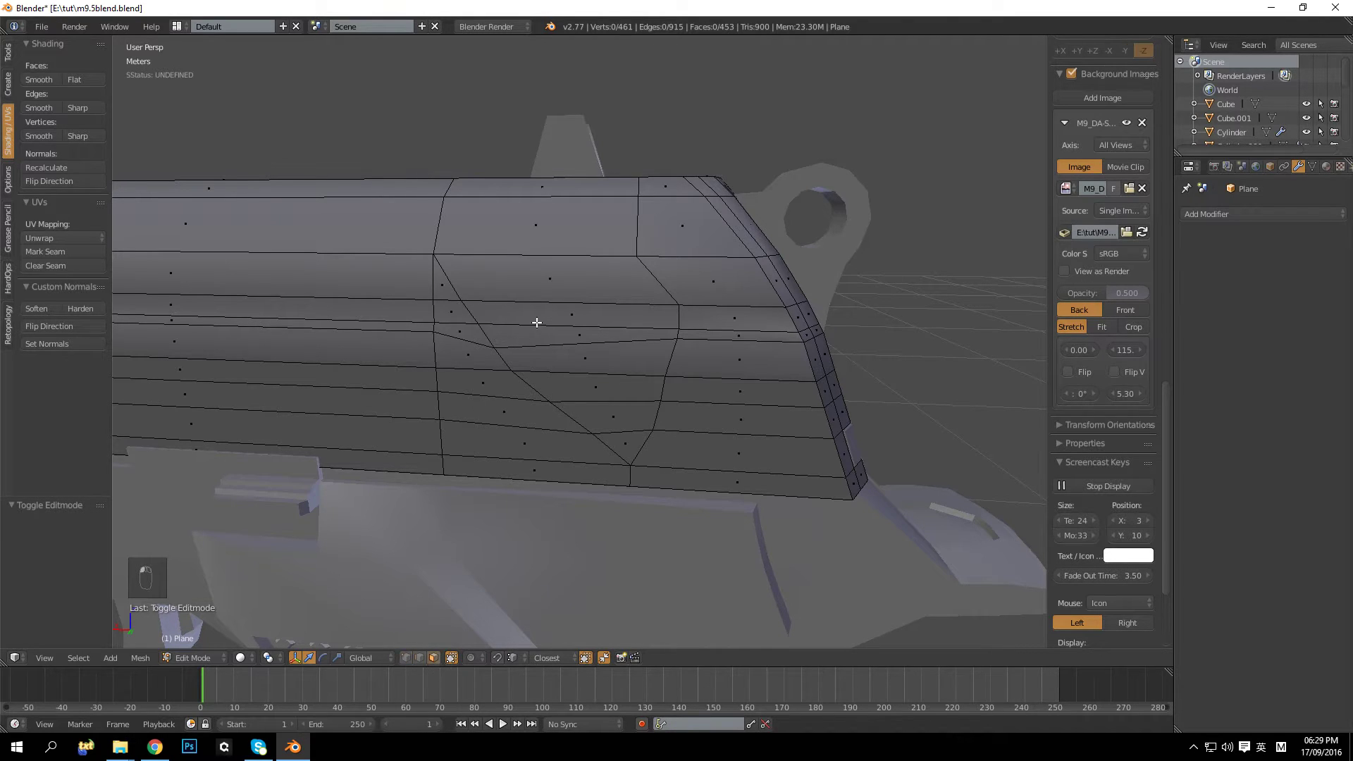
left_click(546, 282)
left_click(620, 438, "ctrl")
middle_click_drag(592, 363, 516, 385)
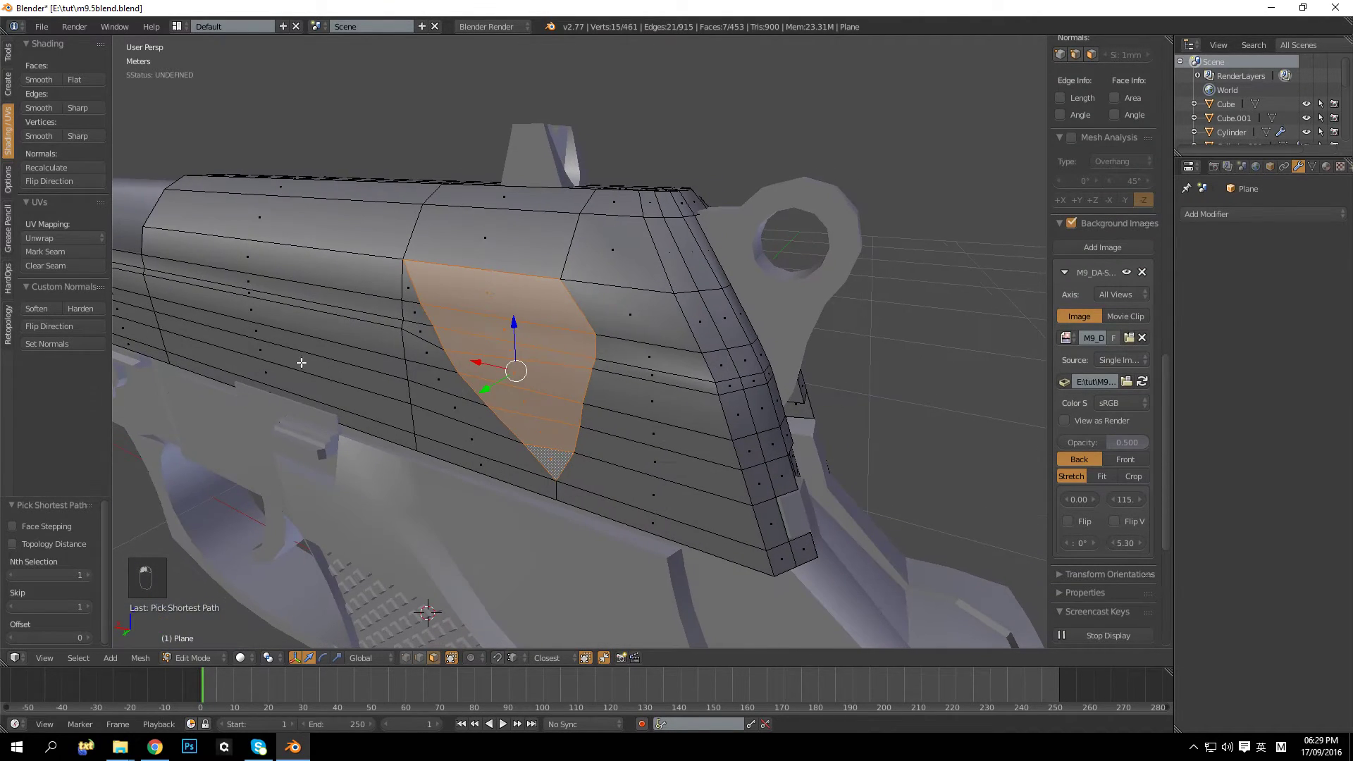
key("e")
left_click(261, 389)
Step: Inspect the extruded recess from behind in Object Mode, undo the extrusion, and return to Edit Mode
key("Tab")
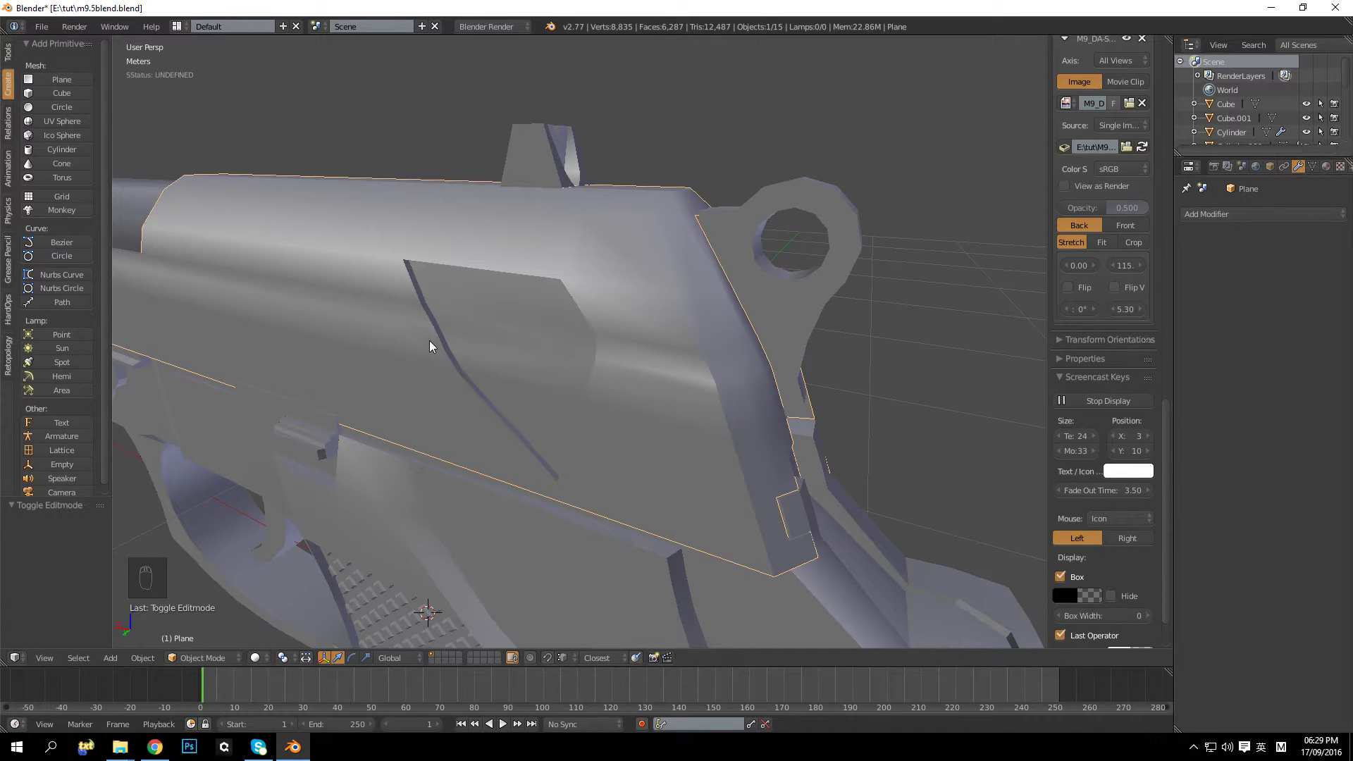
middle_click_drag(431, 343, 420, 318)
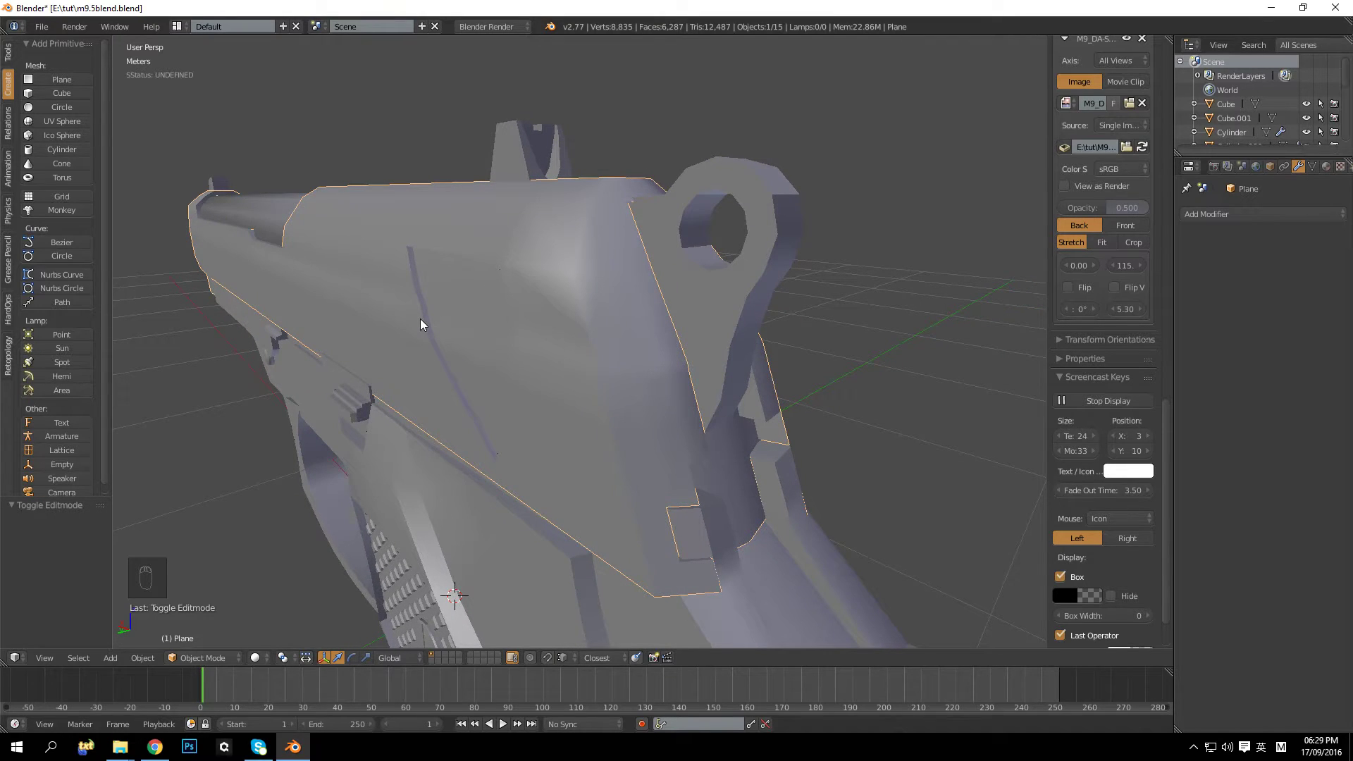
scroll(421, 319, "up", 5)
scroll(420, 319, "down", 5)
middle_click_drag(422, 316, 430, 320)
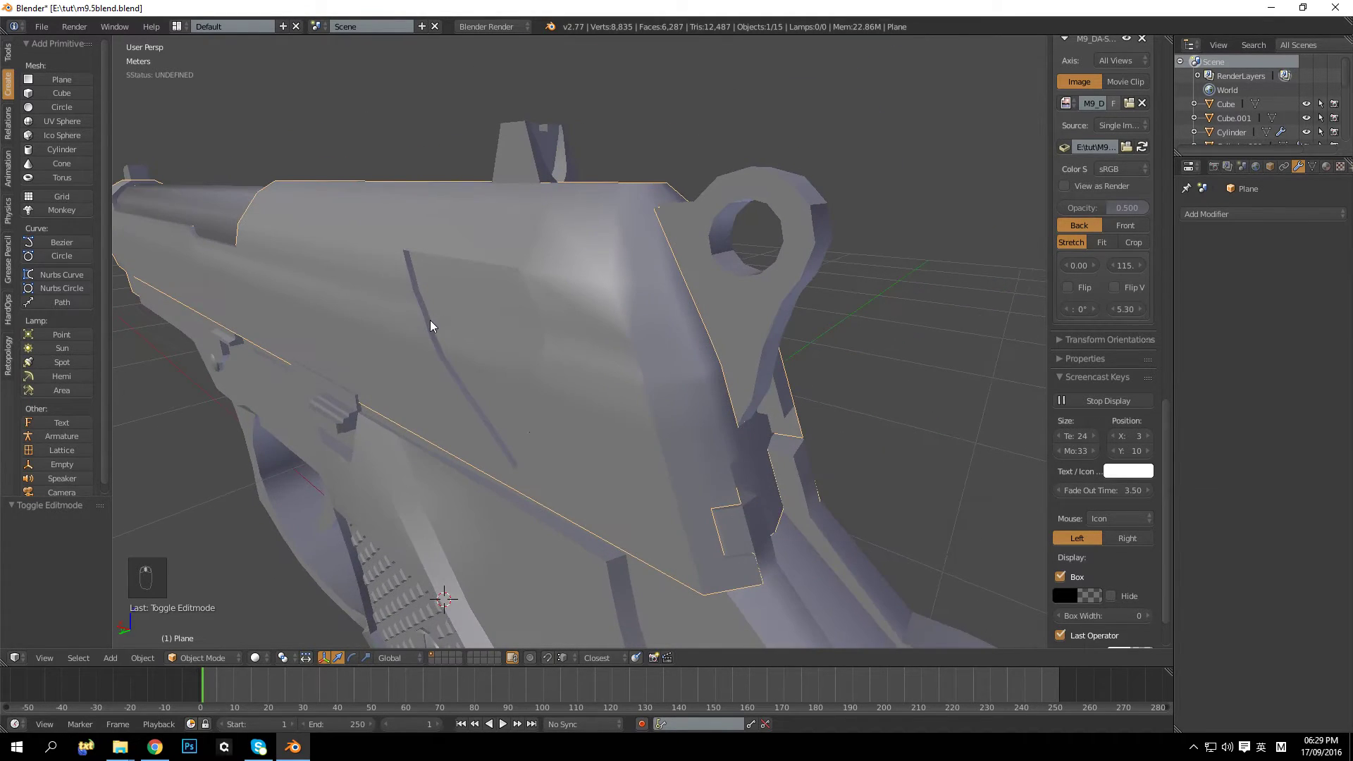
key("ctrl+z")
key("Tab")
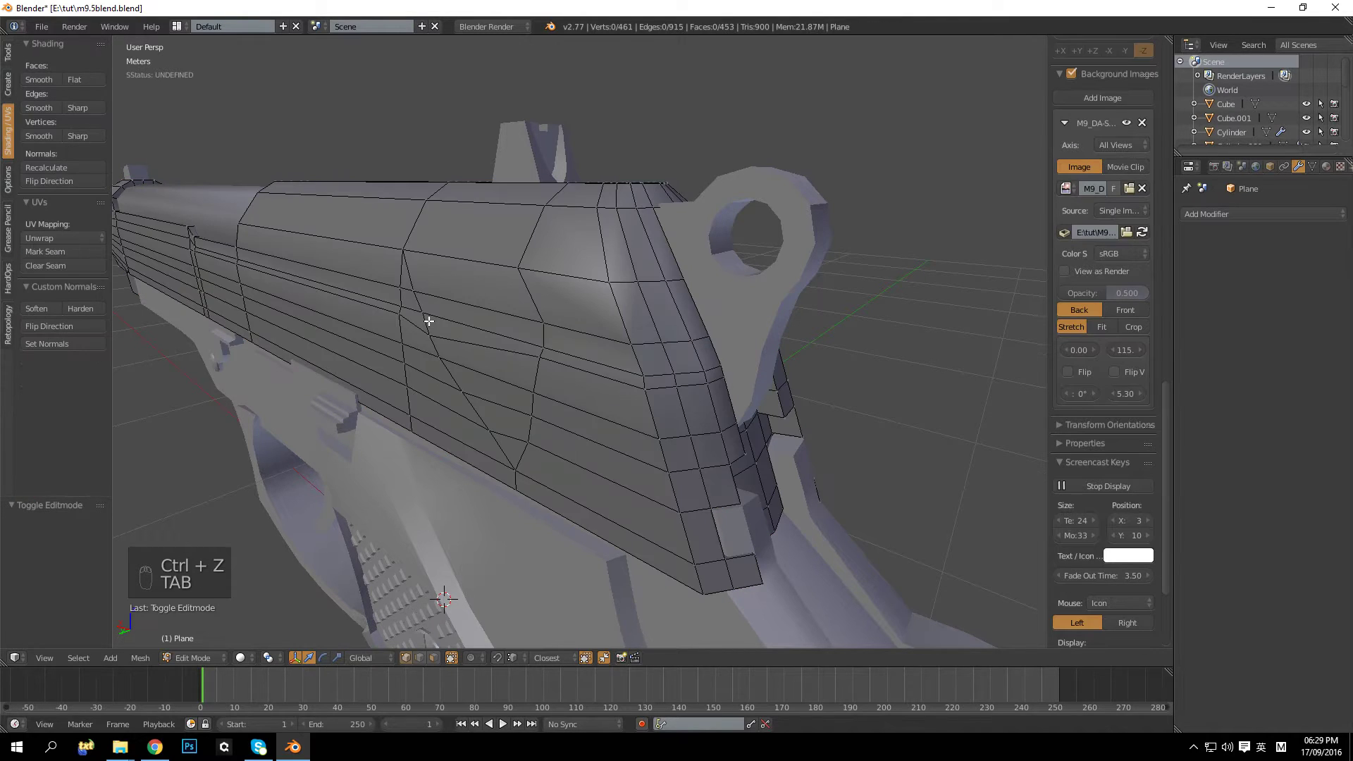
Step: Dissolve the two uppermost edges of the diagonal cut
middle_click_drag(428, 321, 444, 322)
scroll(415, 342, "up", 1)
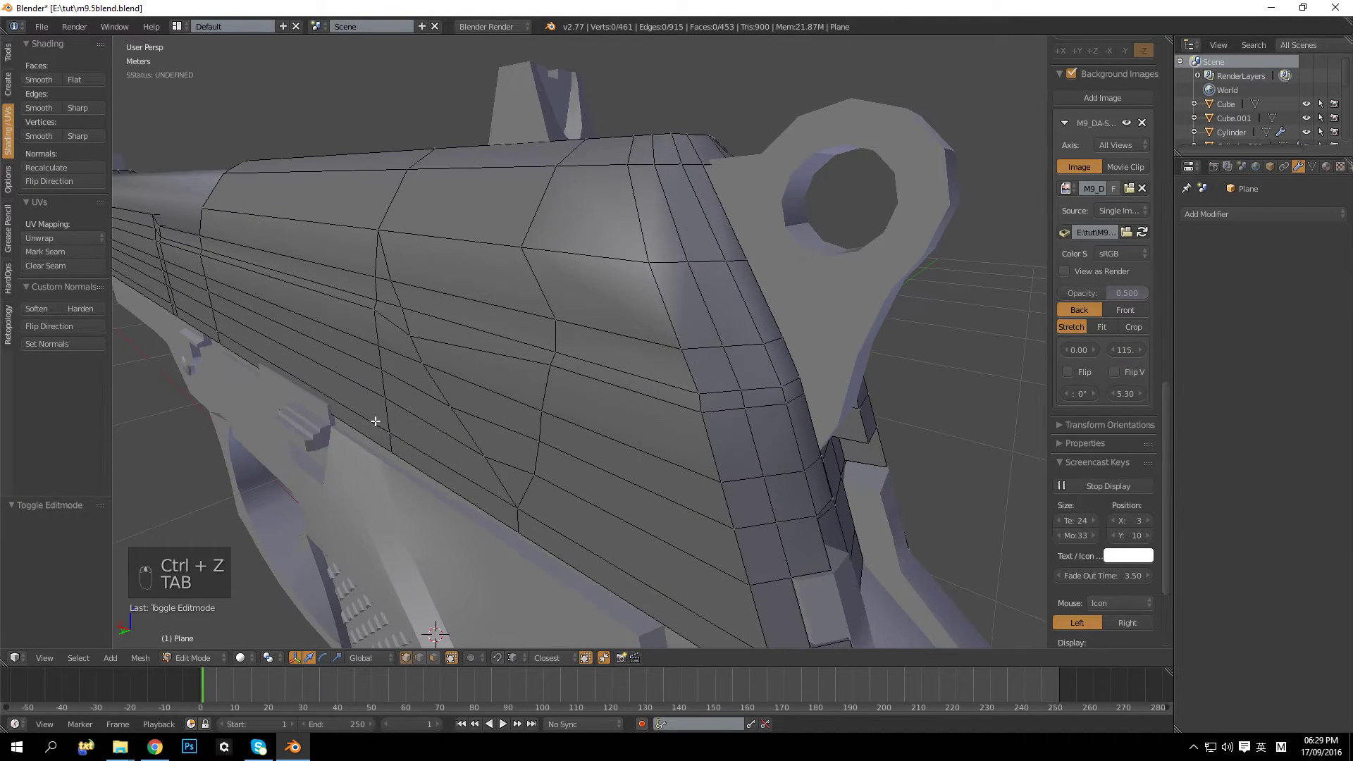
middle_click_drag(396, 341, 417, 383)
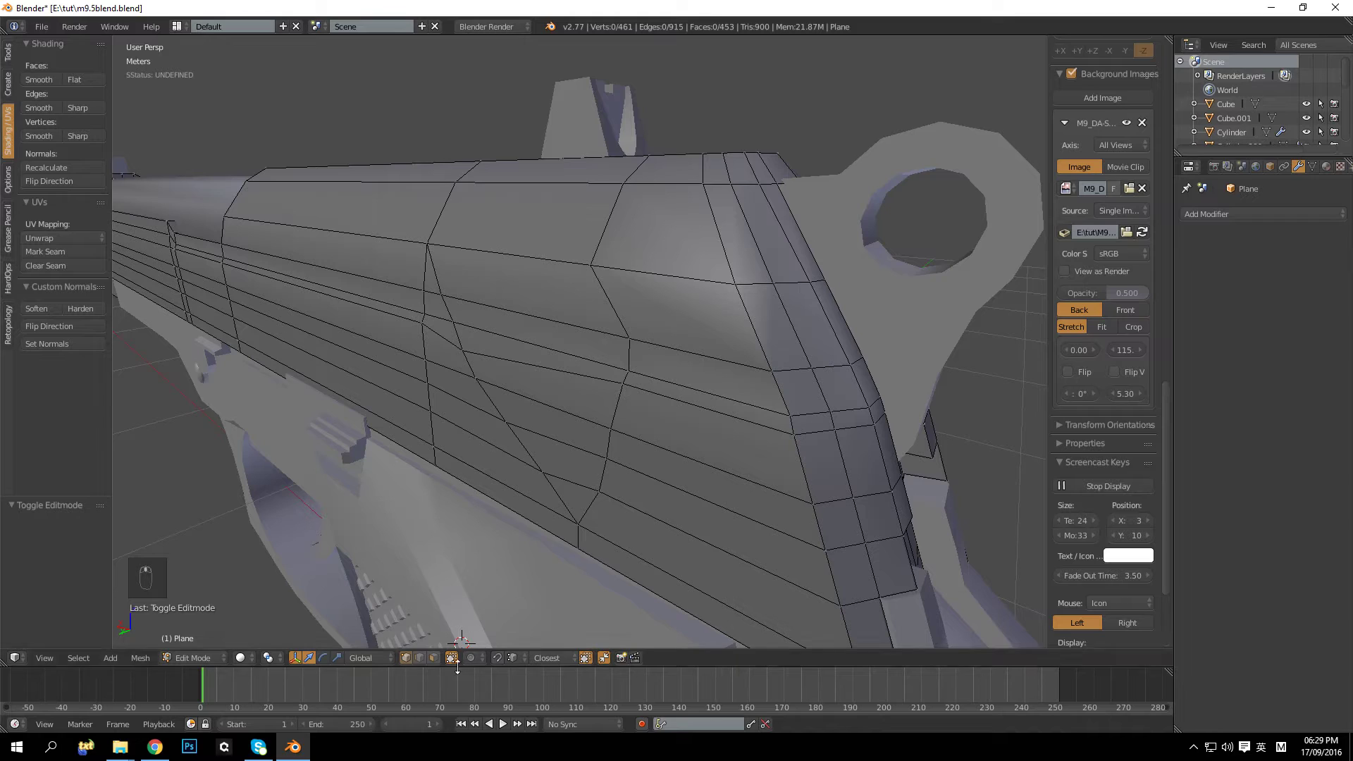
right_click(428, 314)
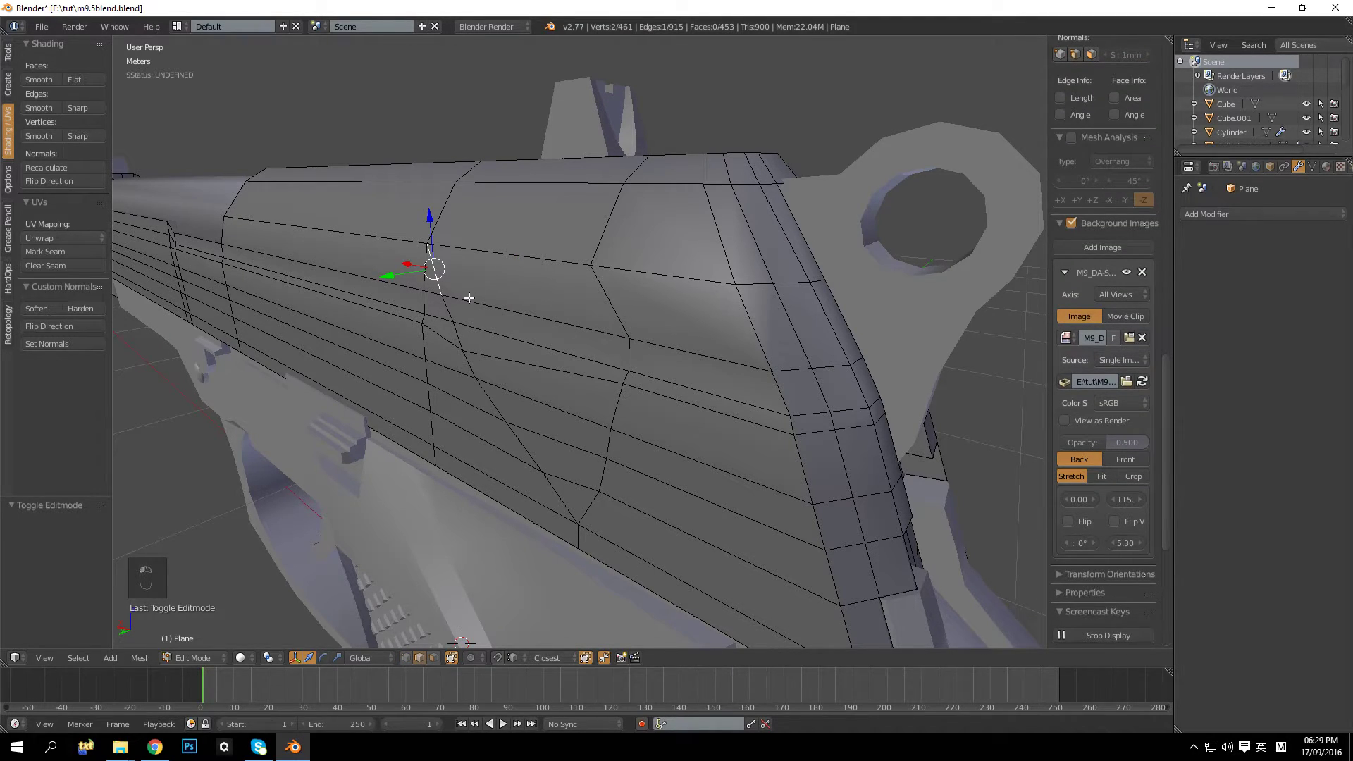
right_click(446, 309, "shift")
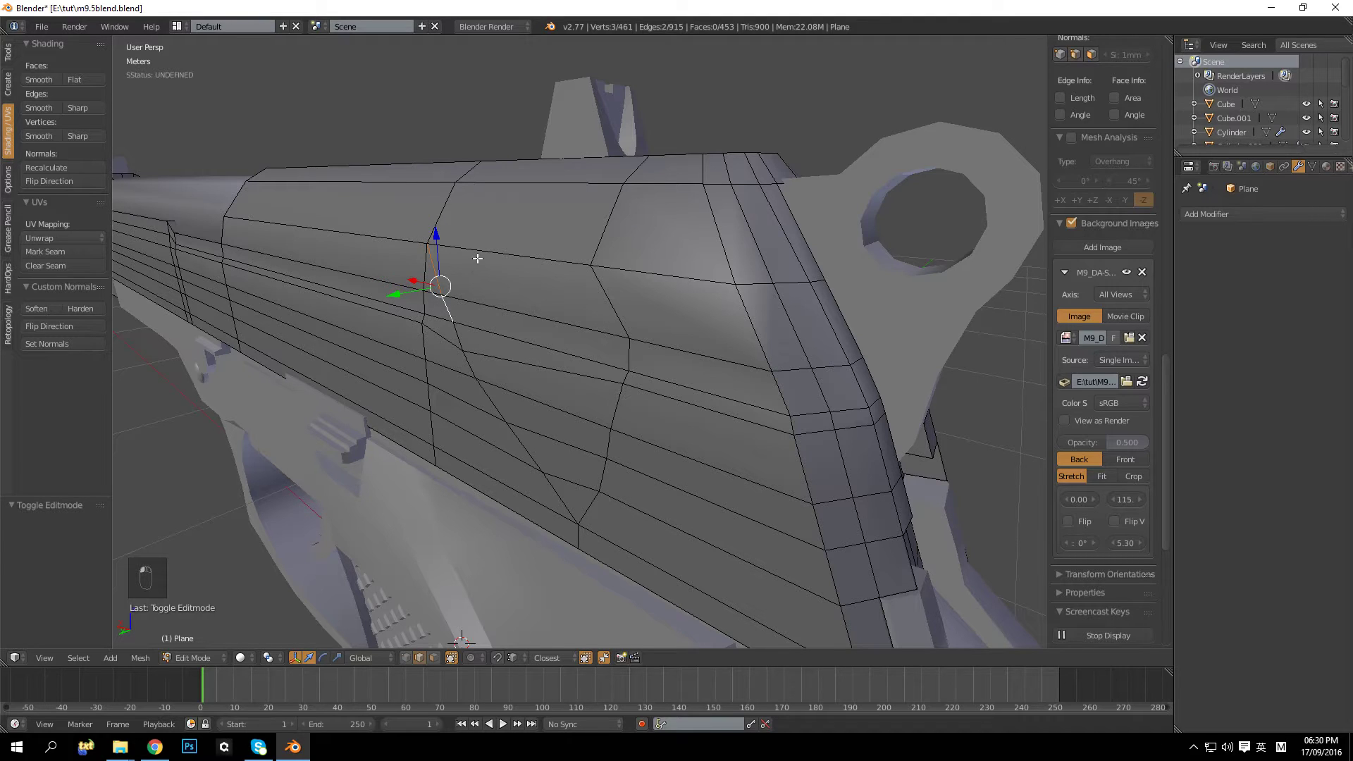
key("ctrl+x")
middle_click_drag(477, 258, 475, 341)
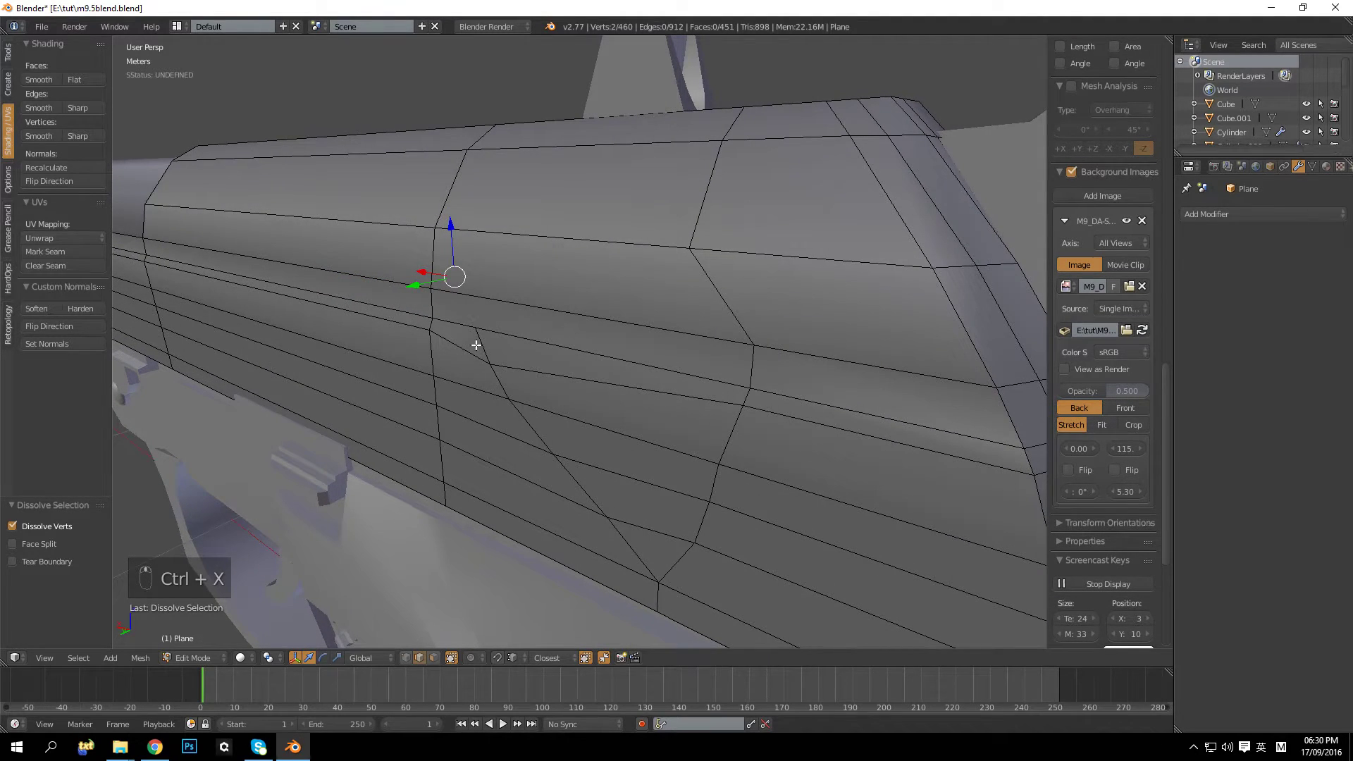
Step: Knife-cut a new edge from the cut's open upper end to the next lower vertex on the forward vertical edge loop, and clear the selection
key("k")
left_click(476, 327)
left_click(443, 275)
key("BackSpace")
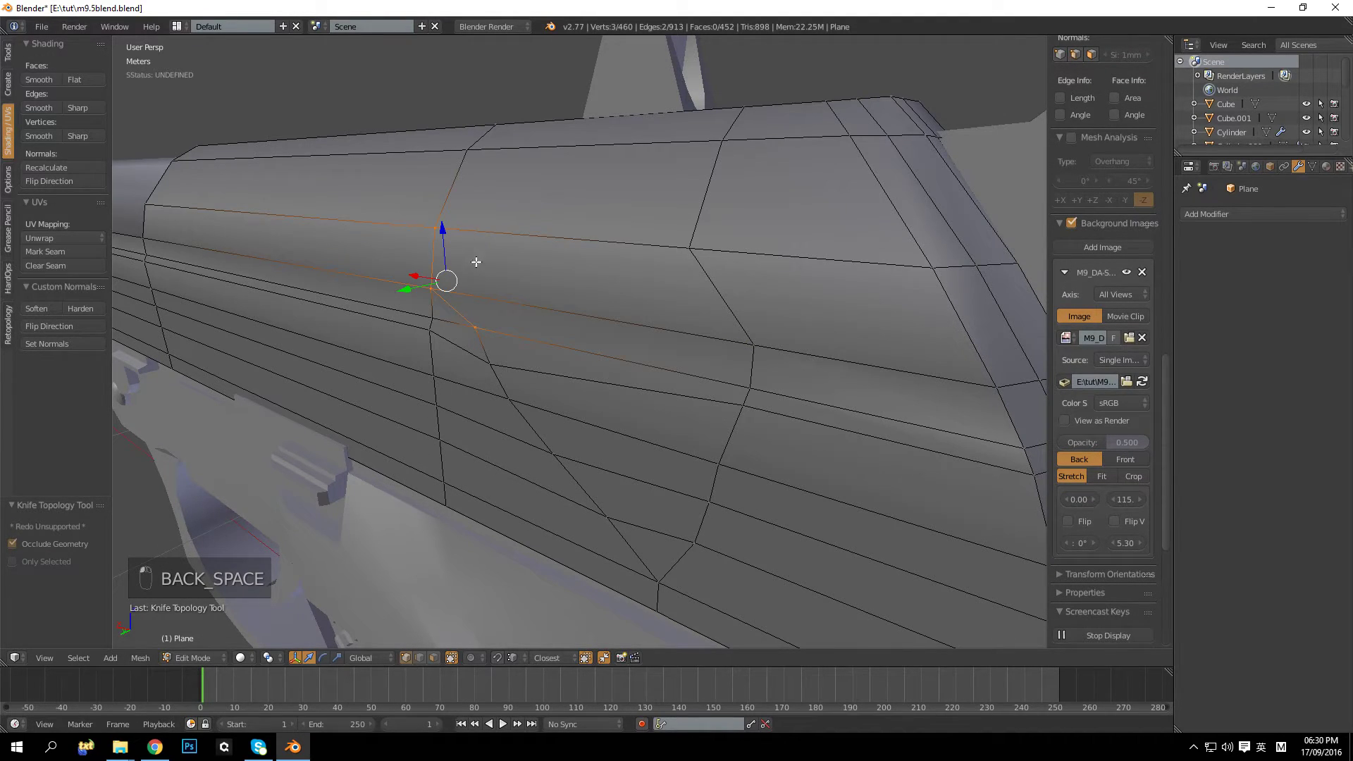
key("a")
key("a")
key("a")
key("a")
key("a")
Step: Adjust the cut's uppermost inner vertex along X, and check the slide's shading in Object Mode
right_click(505, 310)
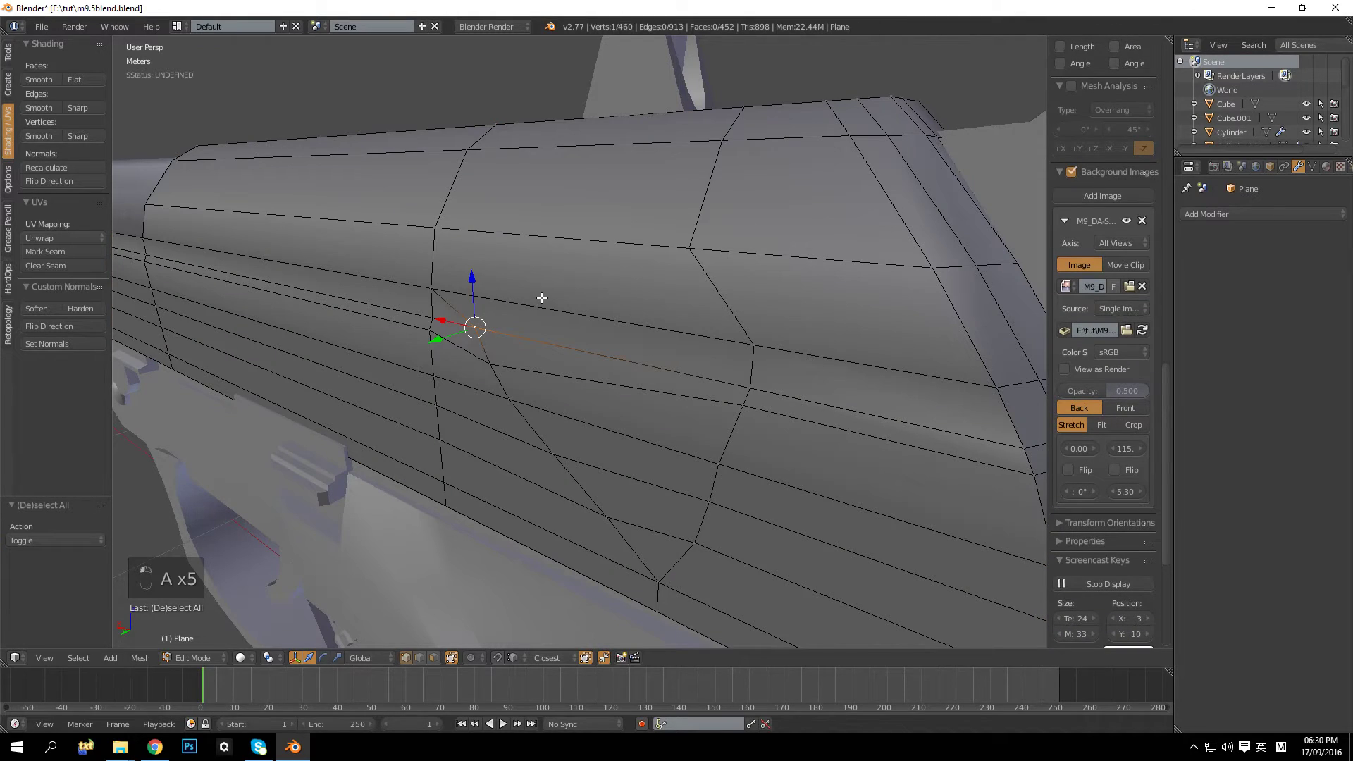
middle_click_drag(541, 298, 583, 287)
key("g")
key("x")
left_click(476, 322)
middle_click_drag(474, 326, 608, 333)
key("Tab")
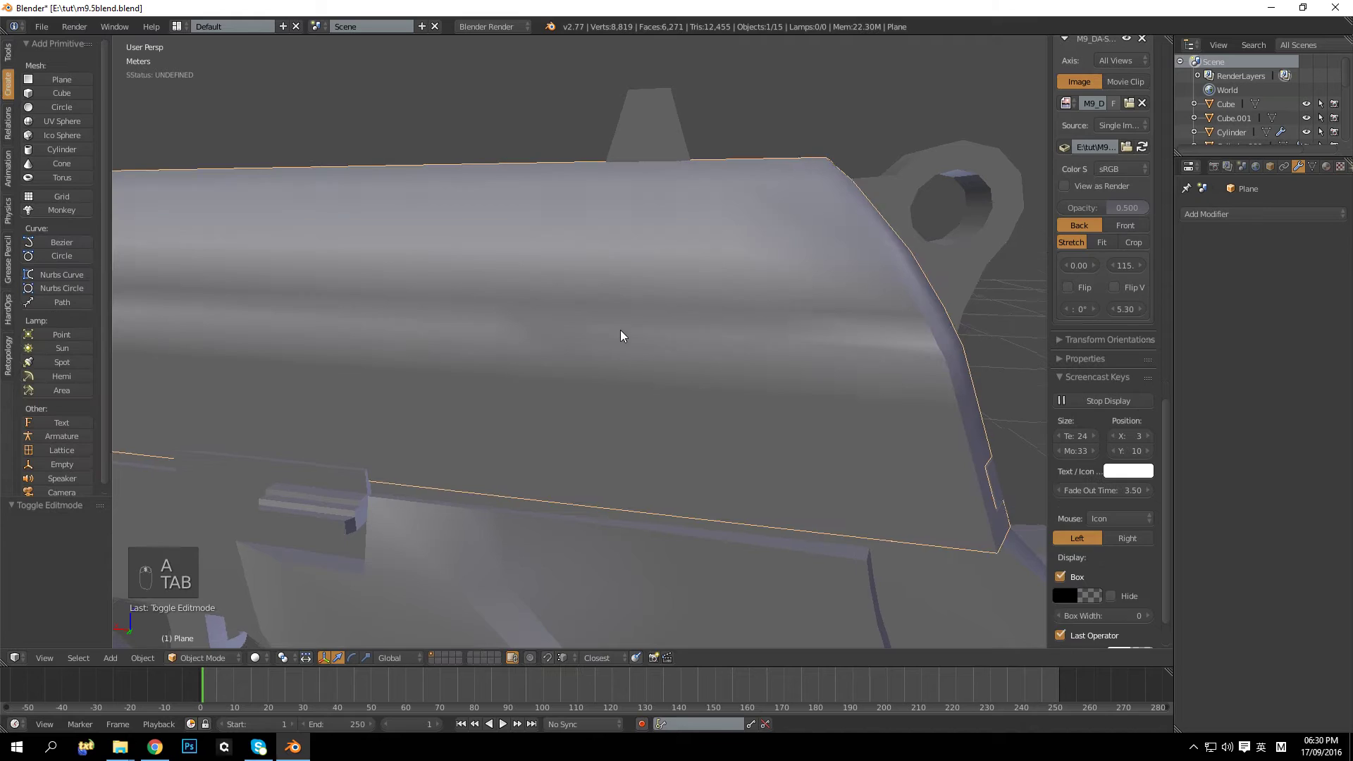
key("Tab")
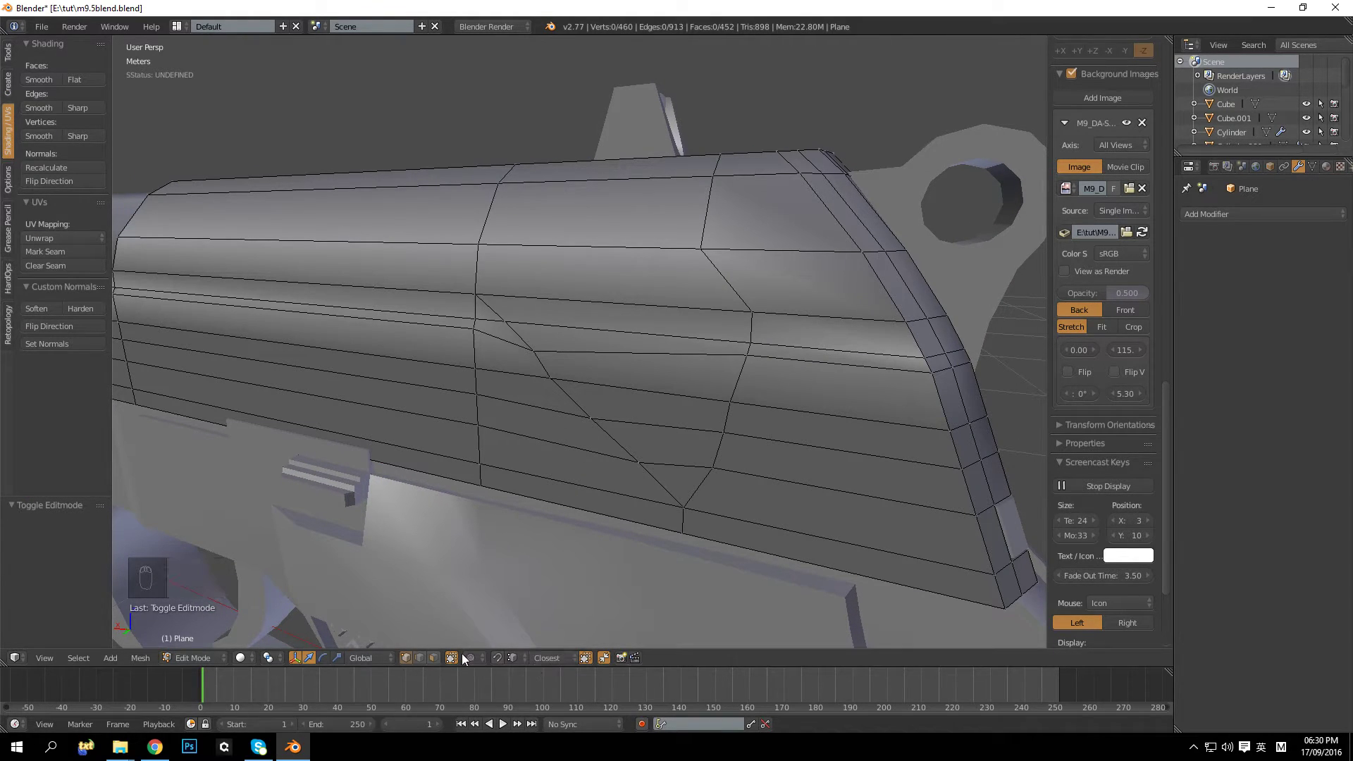
Step: Extrude the six faces between the diagonal cut and the rear edge loop slightly inward, and check the recess in Object Mode
left_click(434, 657)
right_click(597, 318)
right_click(689, 473, "ctrl")
middle_click_drag(689, 472, 519, 435)
key("e")
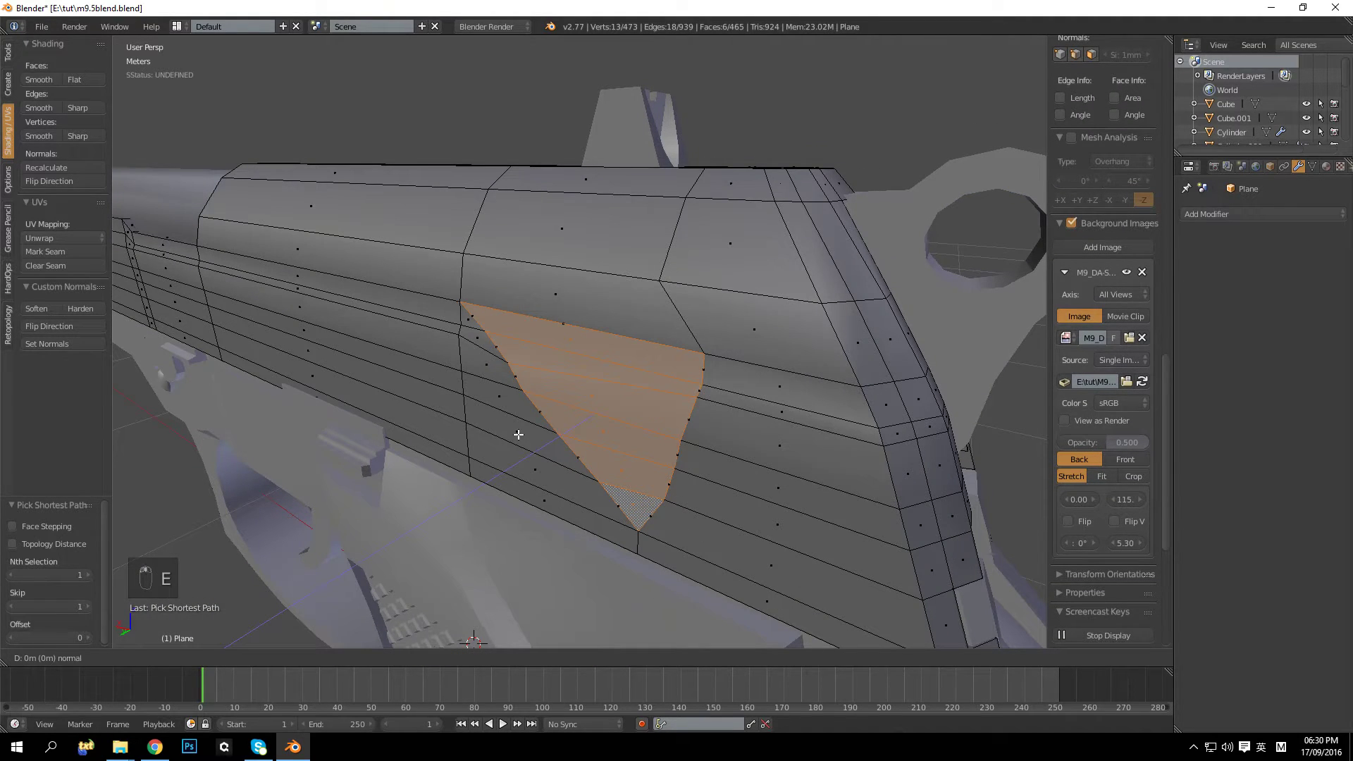
left_click(527, 428)
key("a")
middle_click_drag(527, 428, 604, 402)
scroll(577, 371, "down", 3)
key("Tab")
scroll(577, 371, "down", 4)
scroll(605, 401, "up", 4)
scroll(605, 400, "up", 2)
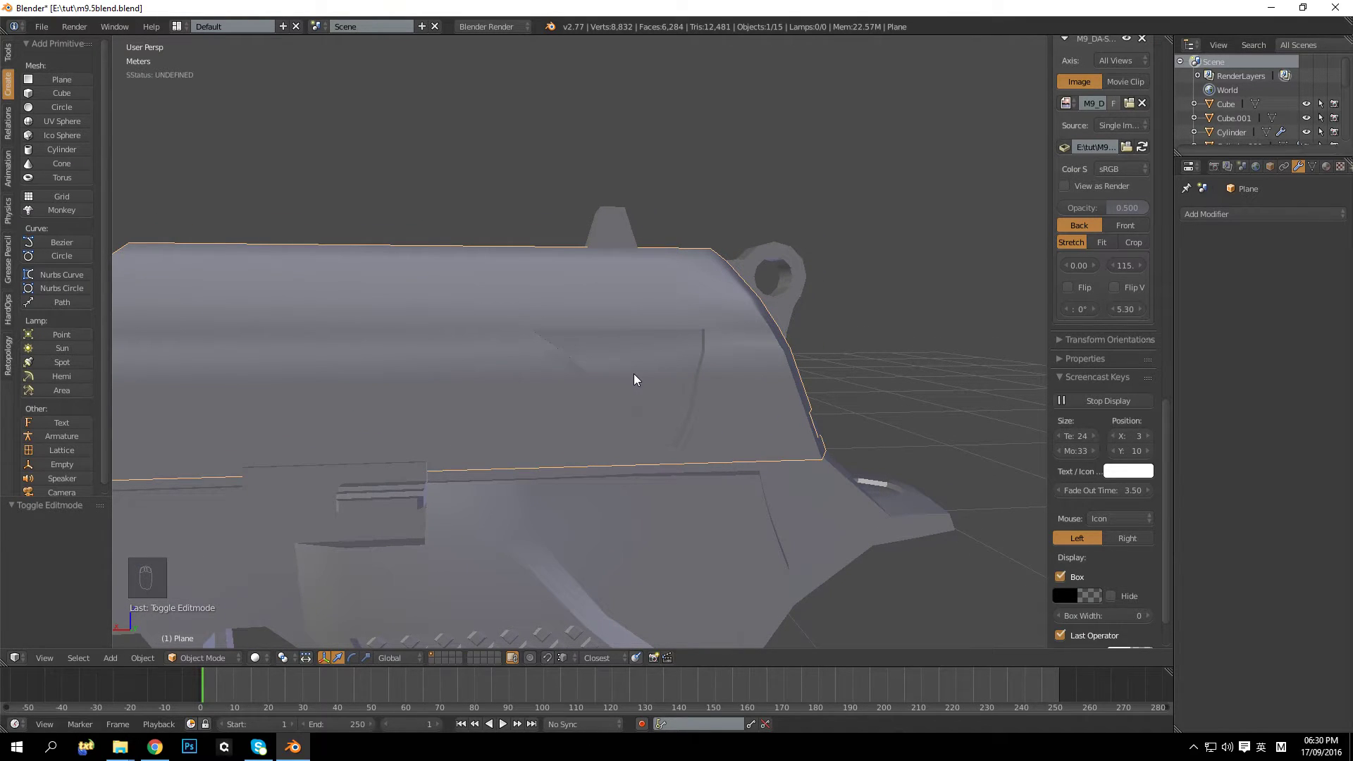
Step: Duplicate the safety lever in place, and give the duplicate a Mirror modifier across Y only
mouse_move(666, 370)
middle_mouse_down()
mouse_move(458, 407)
mouse_move(594, 344)
mouse_move(675, 345)
middle_mouse_up()
right_click(594, 341)
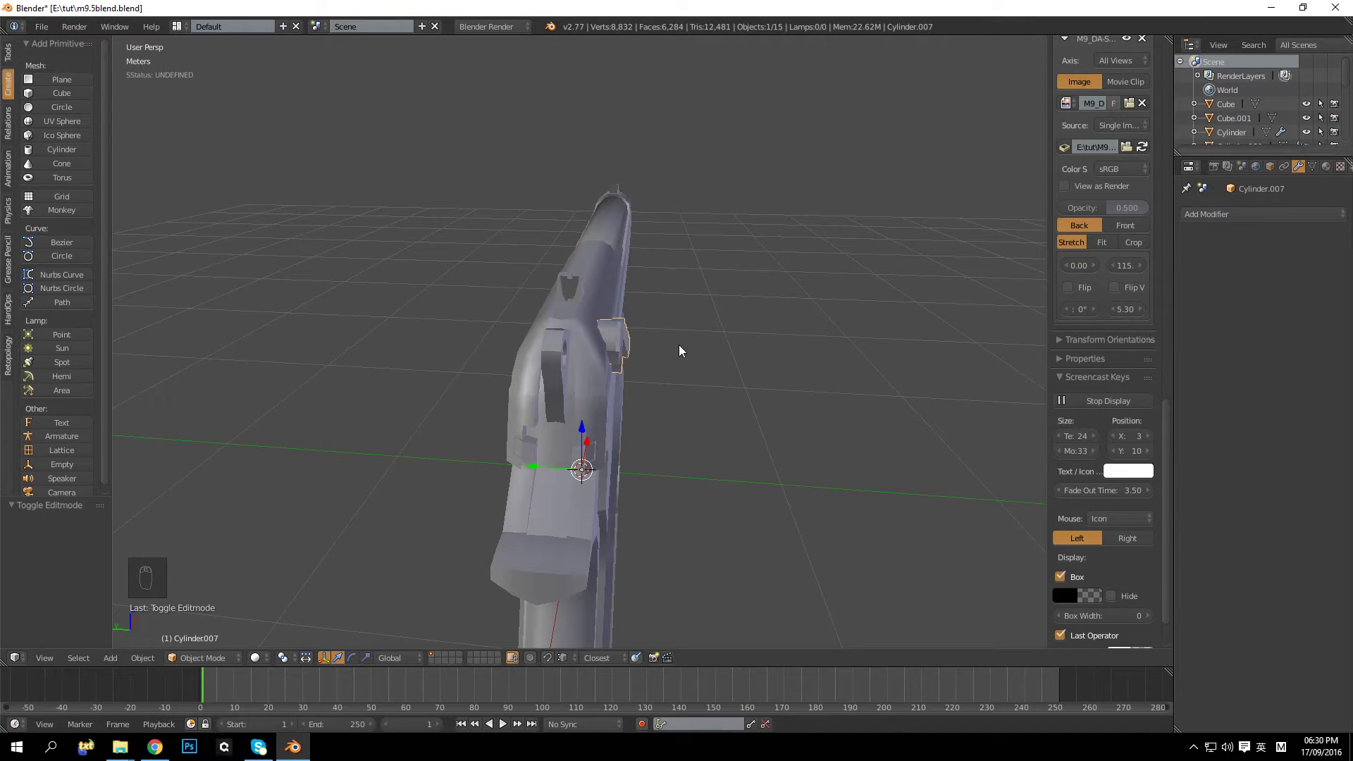
key("shift+d")
right_click(679, 345)
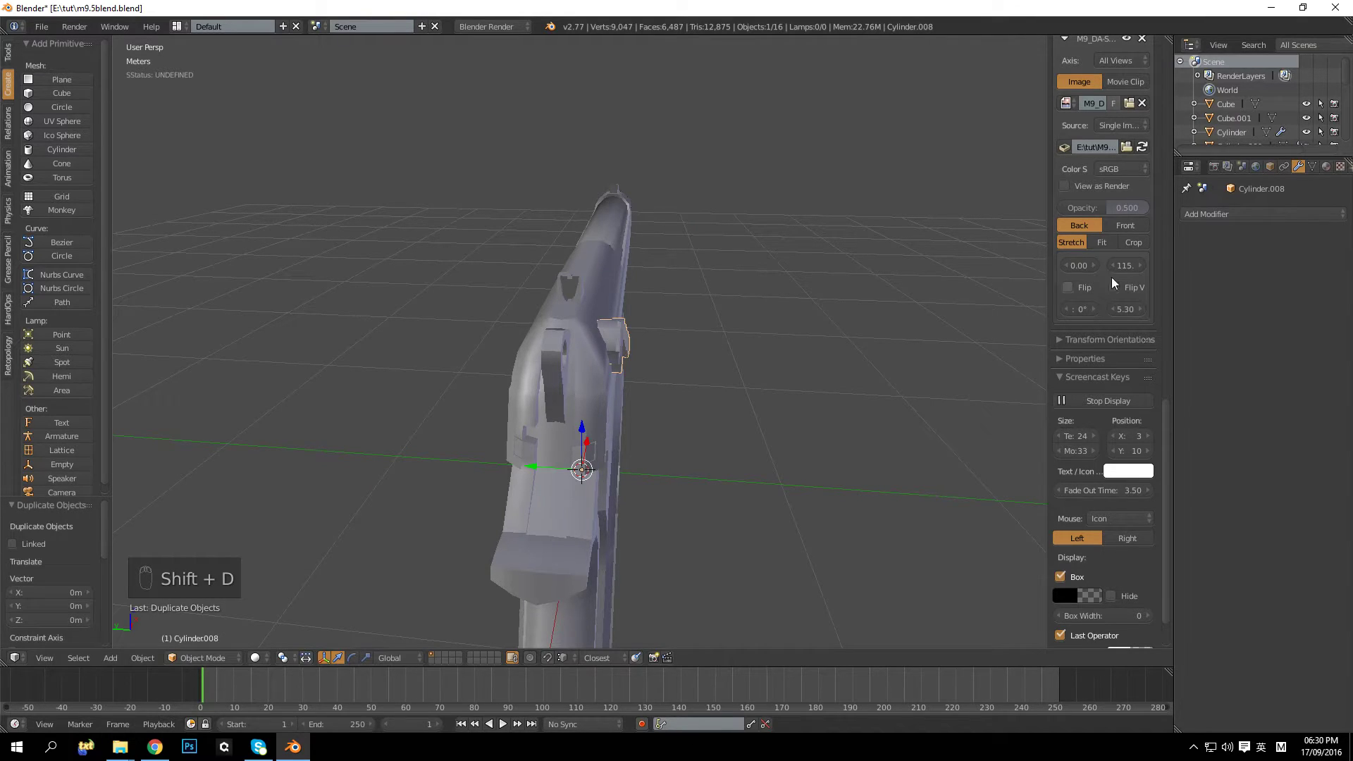
left_click(1240, 214)
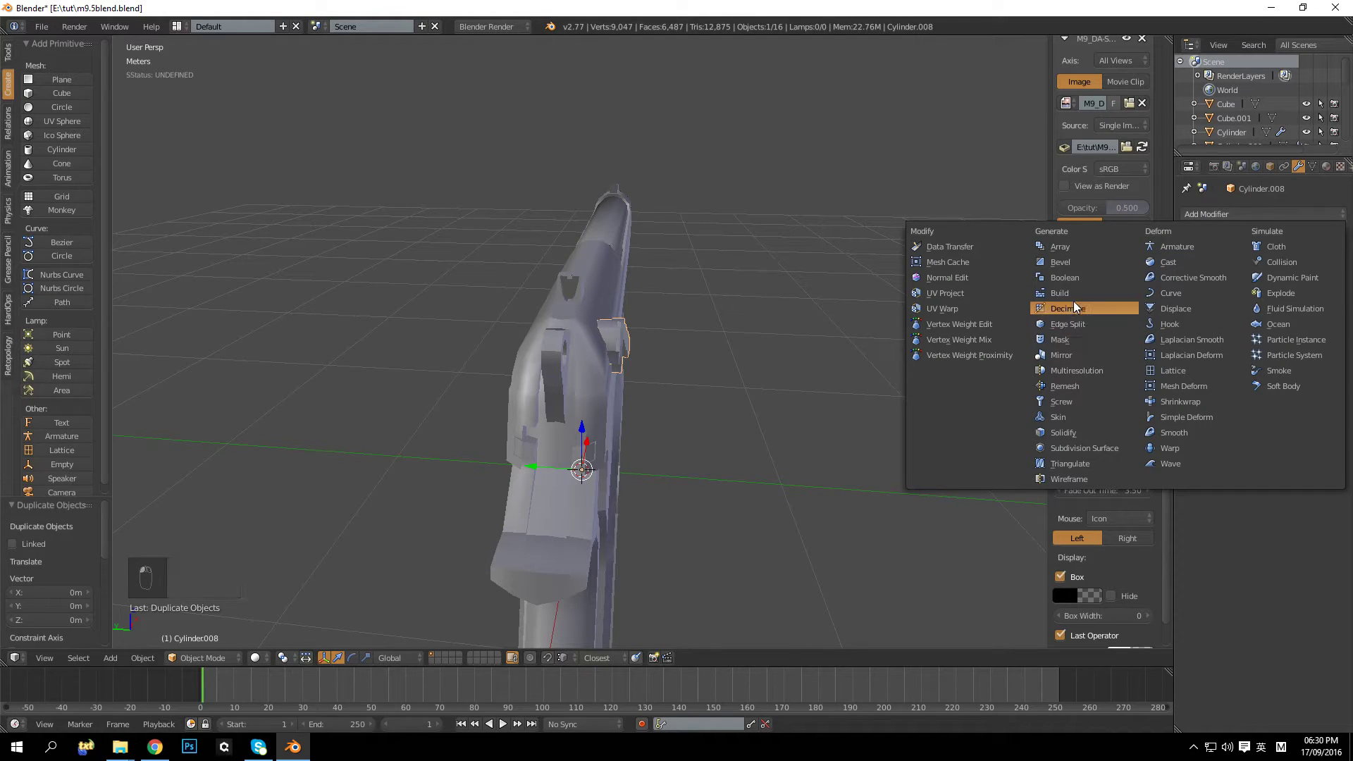
left_click(1060, 353)
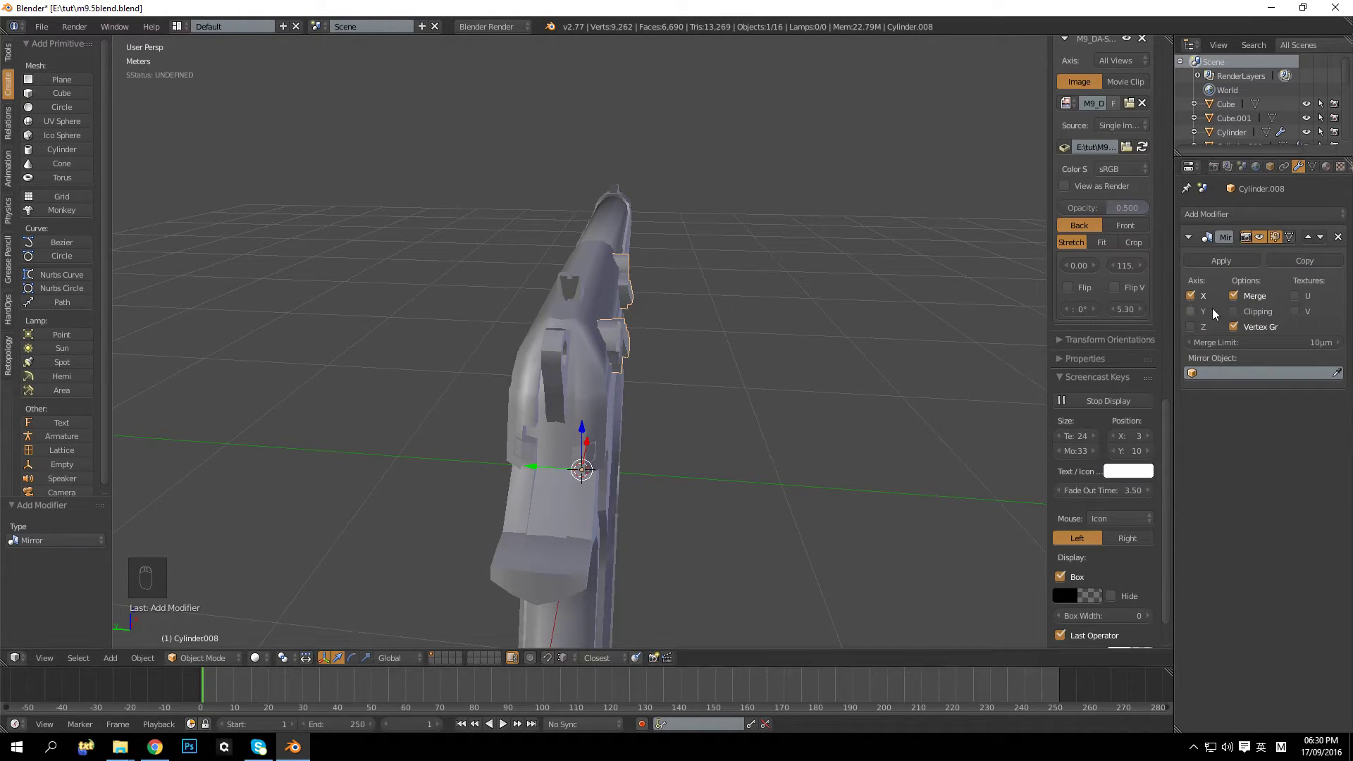
left_click(1190, 295)
left_click(1191, 311)
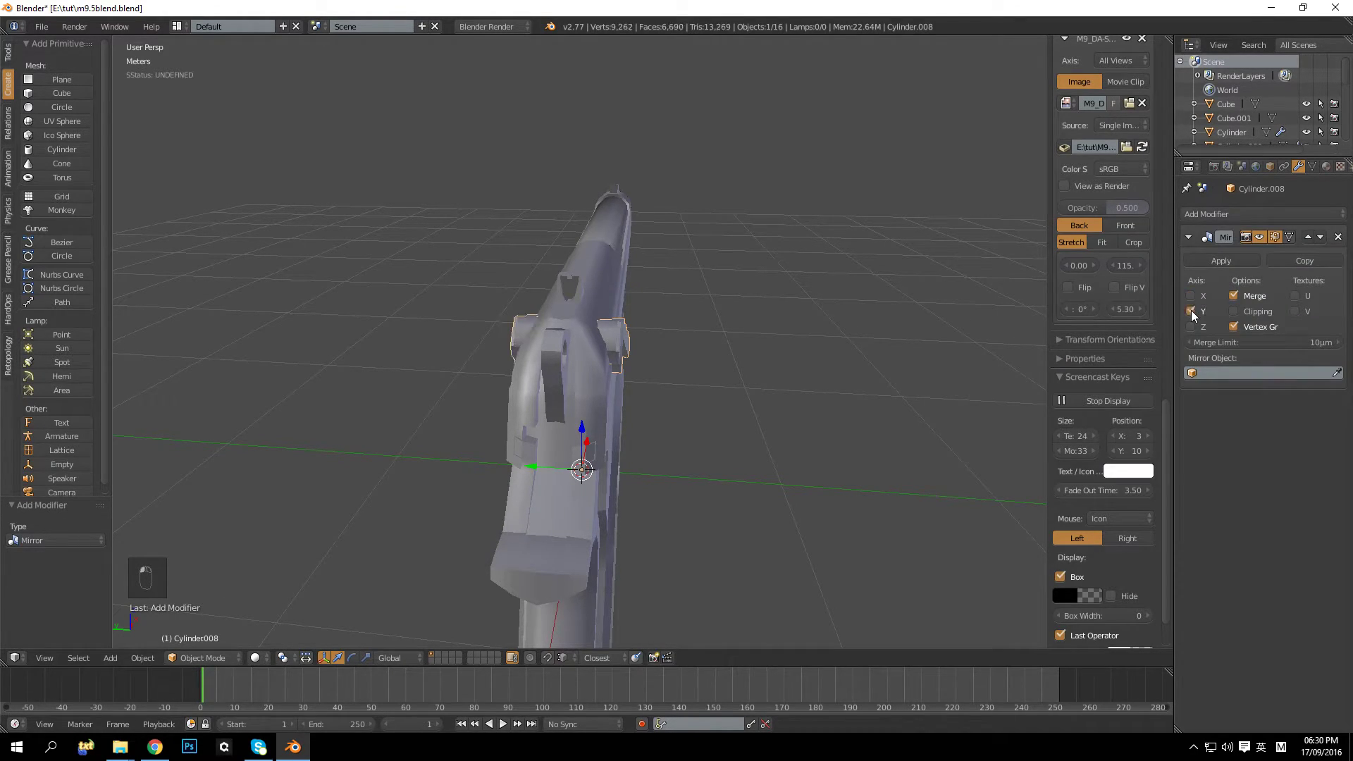
Step: Apply the duplicate's Mirror modifier and delete all the linked faces of the lever copy on the original side
left_click(1215, 261)
key("Tab")
middle_click_drag(769, 366, 689, 361)
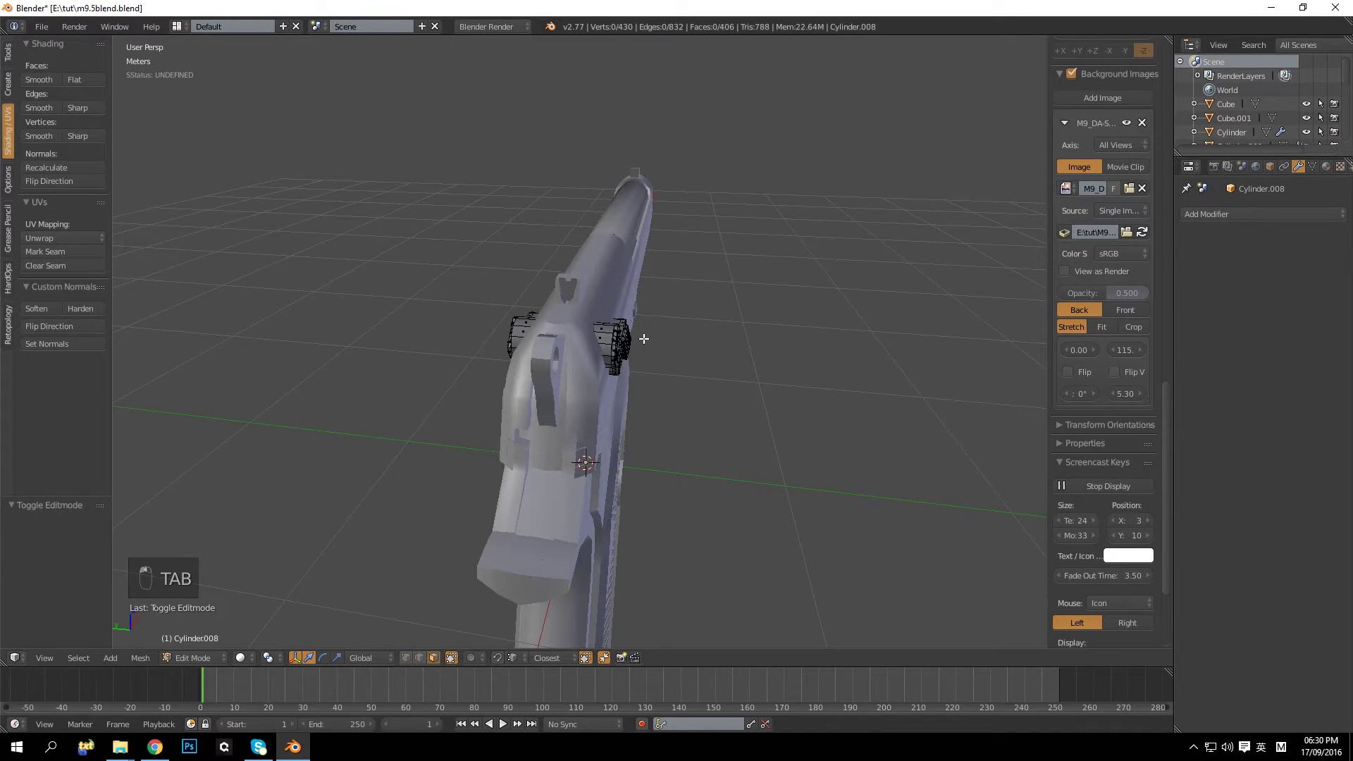
middle_click_drag(608, 339, 589, 343)
key("l")
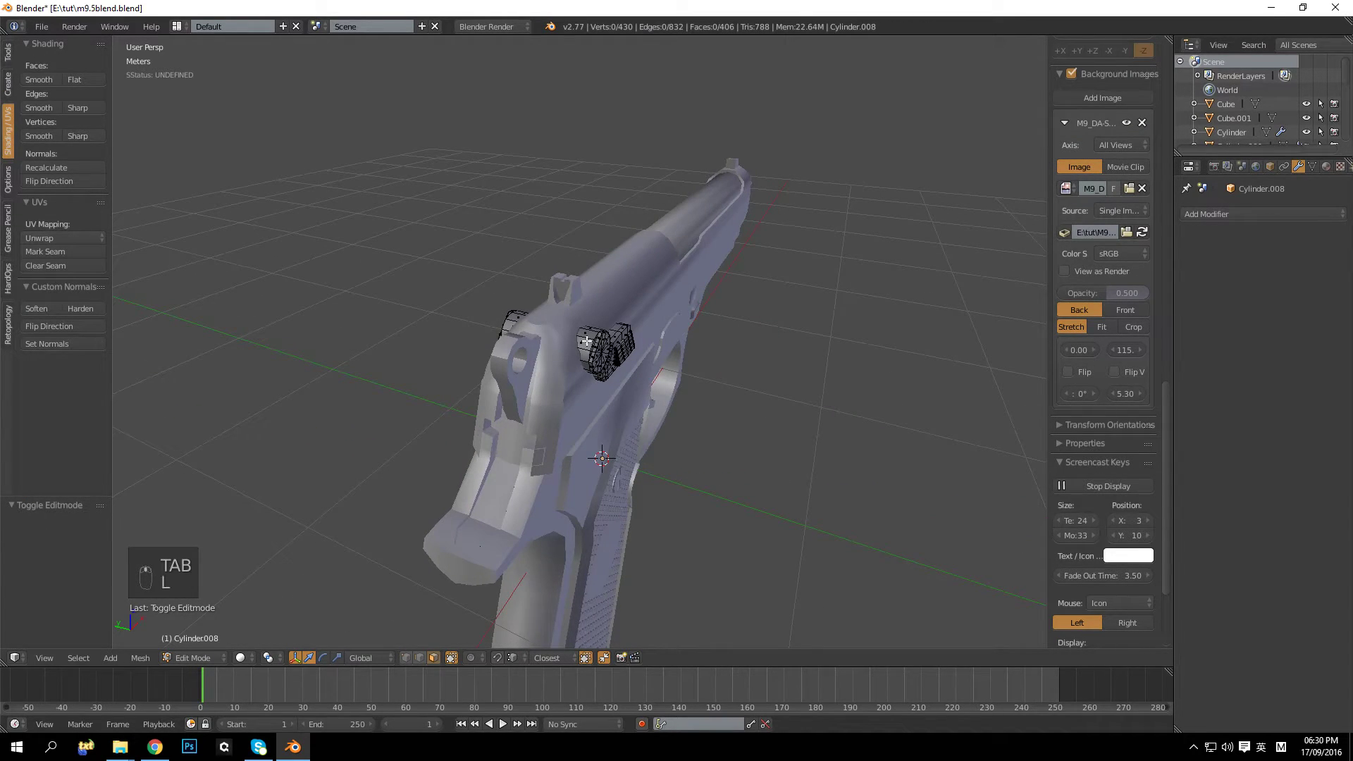
key("l")
key("Delete")
left_click(606, 346)
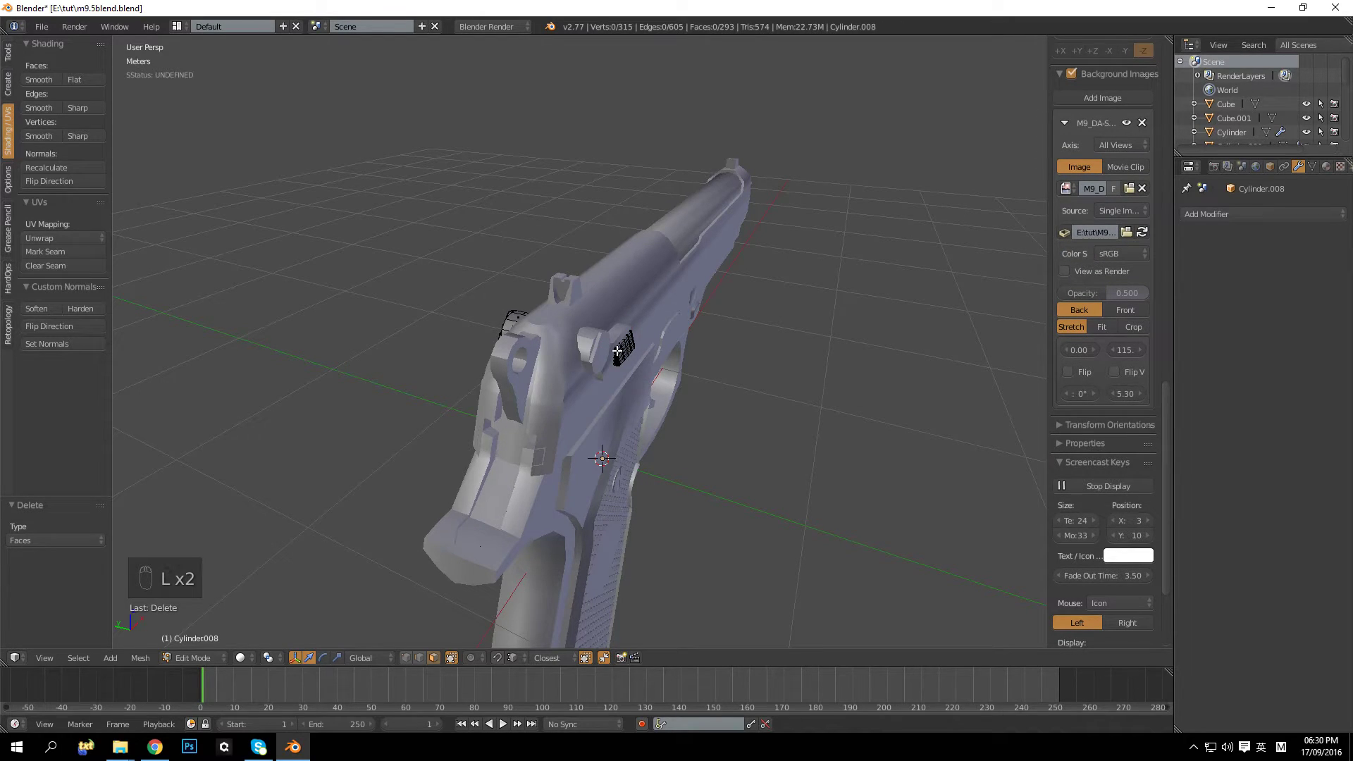
key("l")
key("Delete")
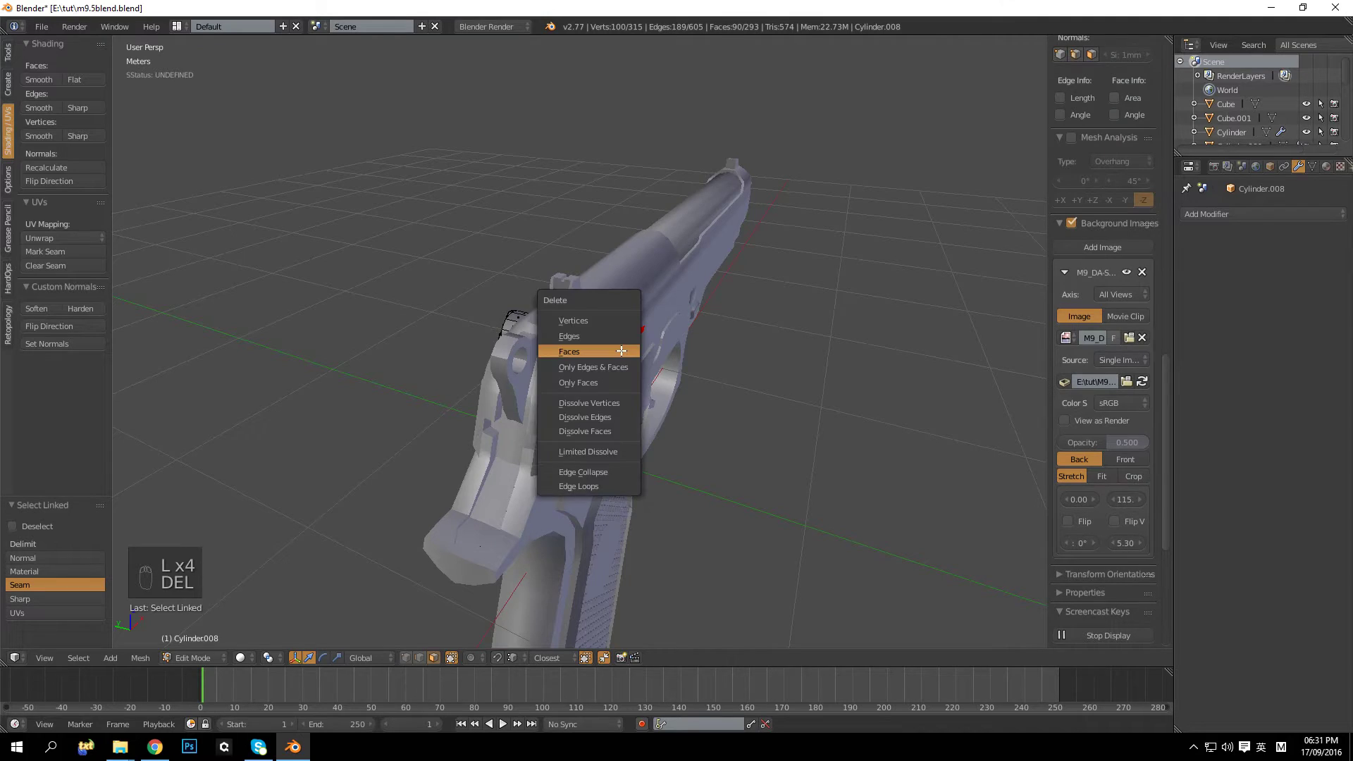
left_click(599, 351)
middle_click_drag(517, 337, 627, 373)
Step: Try scaling the whole mesh of the original safety lever, and undo the scaling
scroll(652, 338, "up", 2)
scroll(650, 337, "up", 2)
key("Tab")
scroll(649, 336, "up", 2)
key("Tab")
key("a")
key("a")
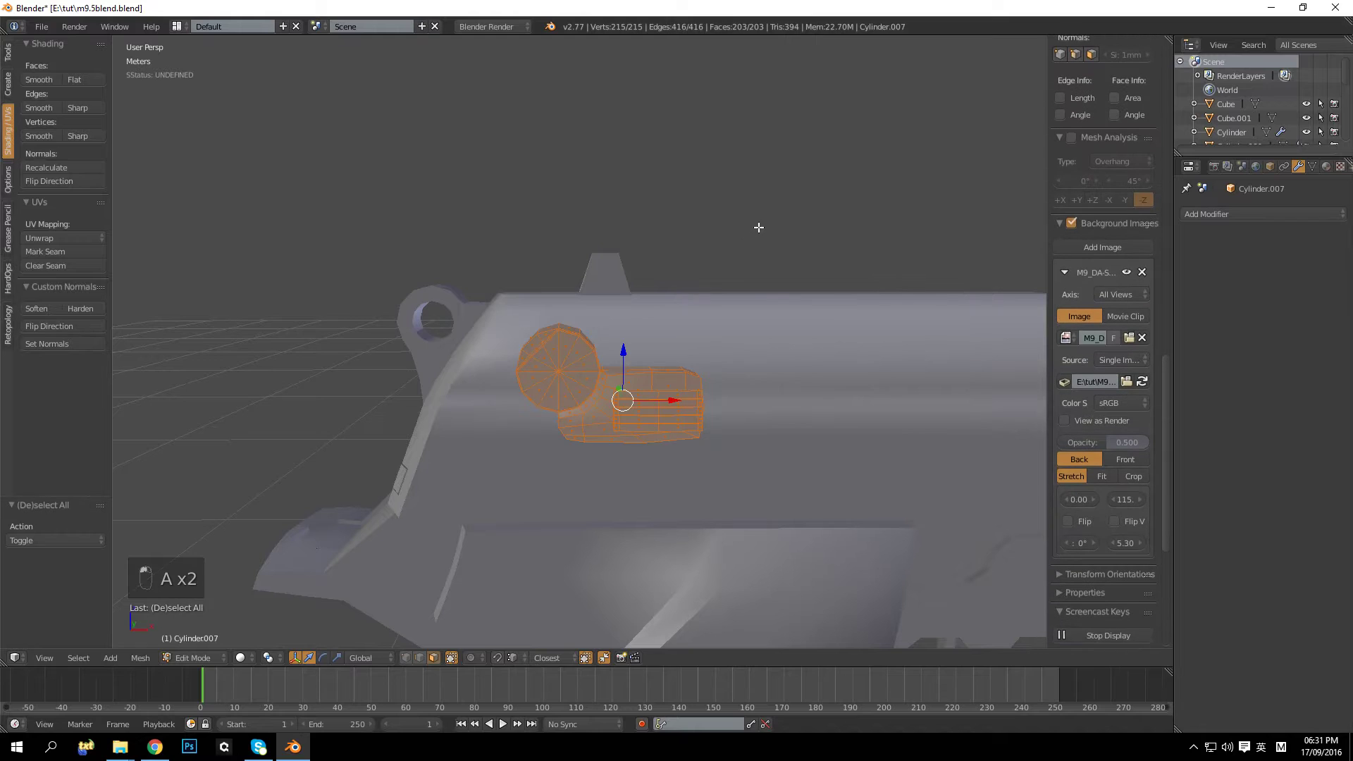
key("s")
left_click(743, 230)
middle_click_drag(742, 229, 597, 244)
key("Tab")
key("Tab")
key("ctrl+z")
key("ctrl+z")
key("ctrl+z")
Step: In the mirrored lever's mesh, delete the face loop where the ribbed arm joins the round knob
key("a")
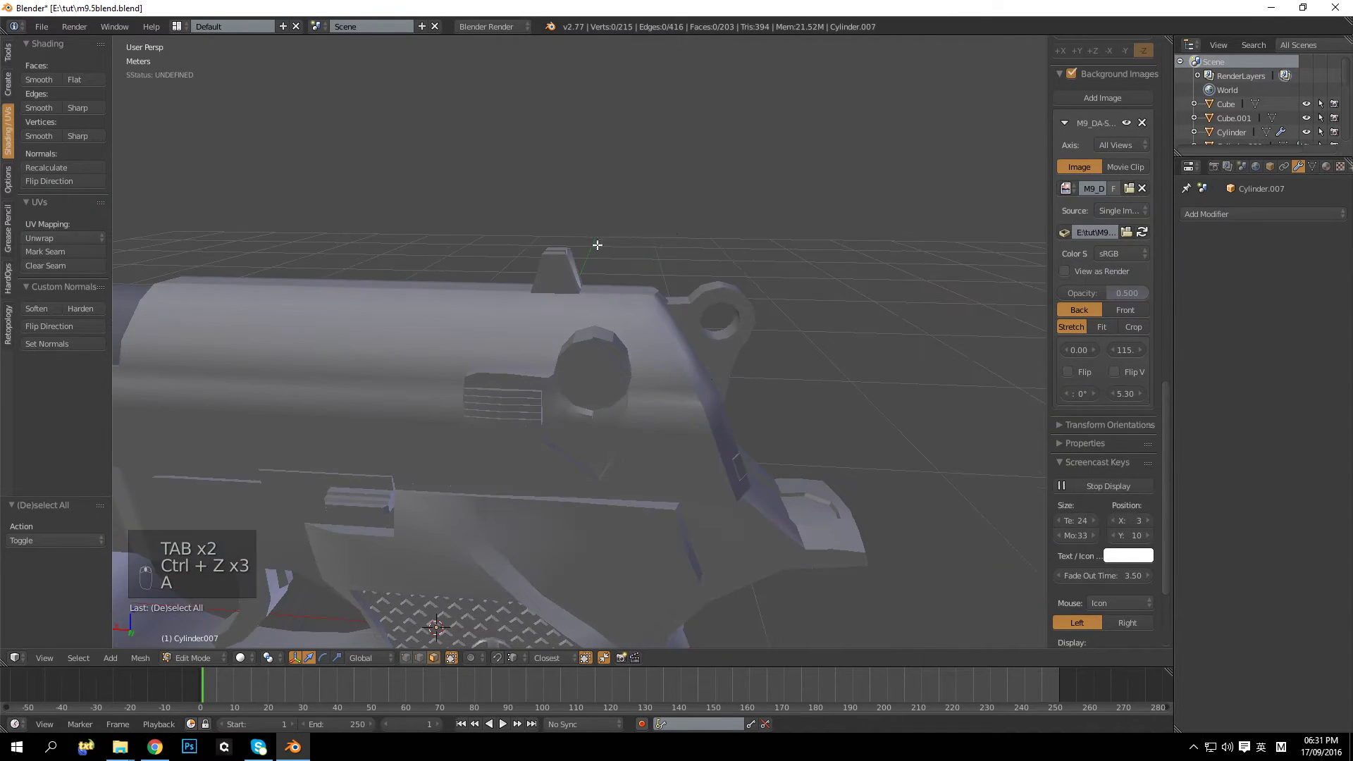
mouse_move(581, 358)
middle_mouse_down()
mouse_move(641, 293)
mouse_move(650, 318)
mouse_move(598, 355)
middle_mouse_up()
key("Tab")
right_click(599, 344)
key("Tab")
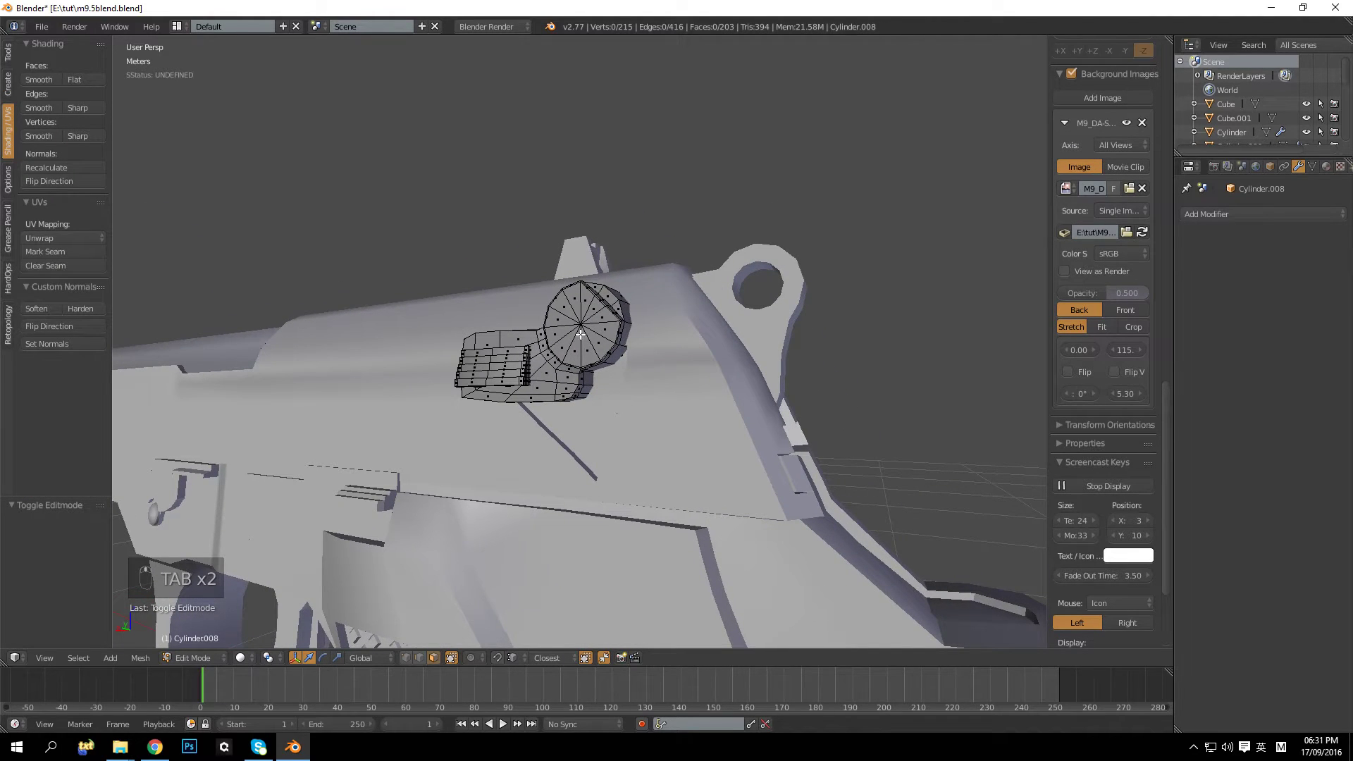
middle_click_drag(564, 325, 560, 363)
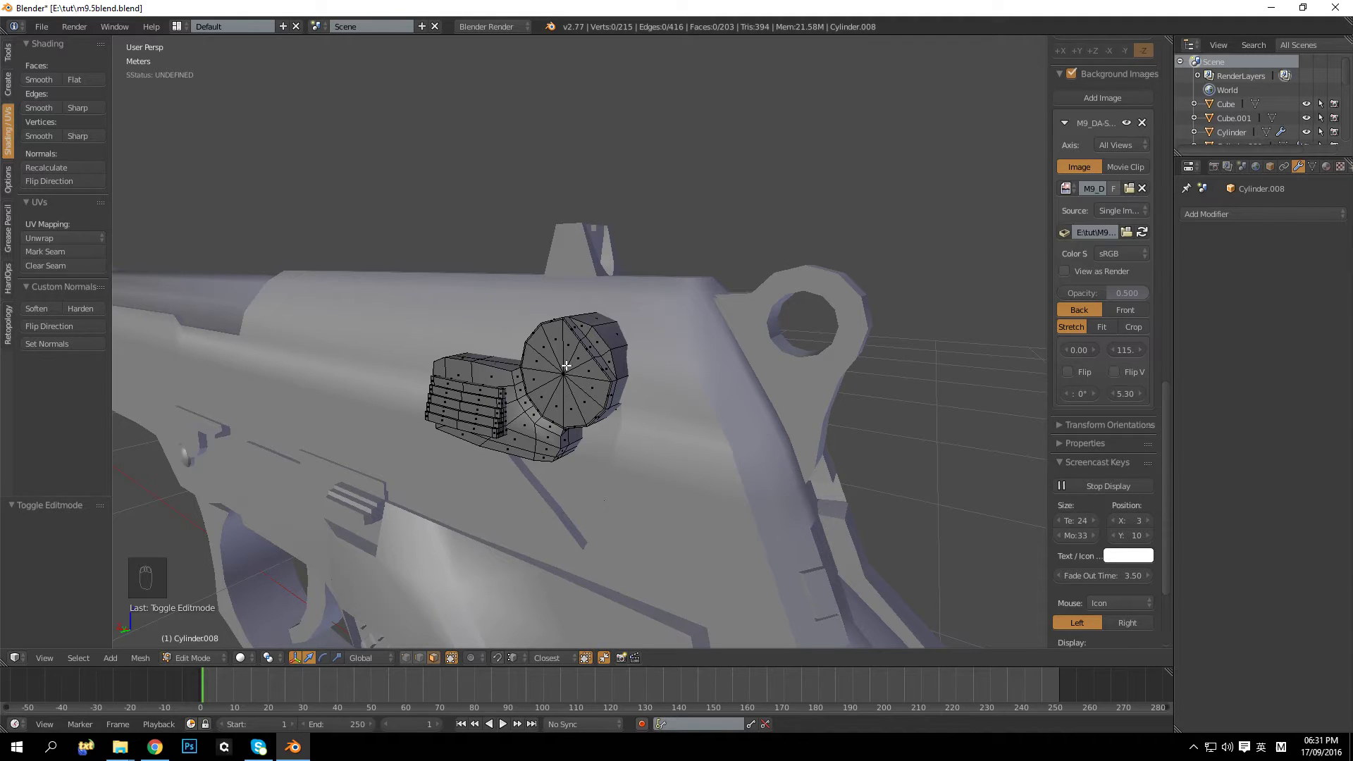
middle_click_drag(556, 359, 610, 358)
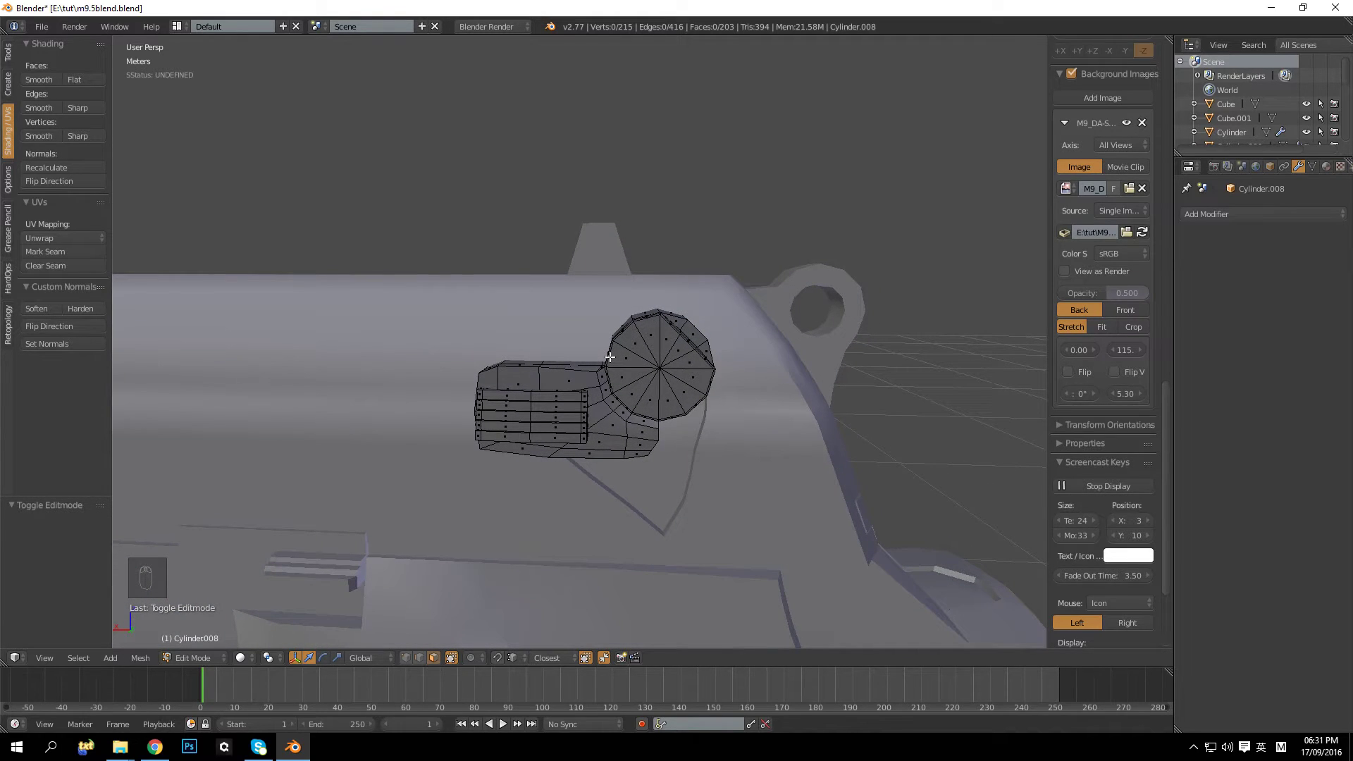
scroll(599, 359, "up", 2)
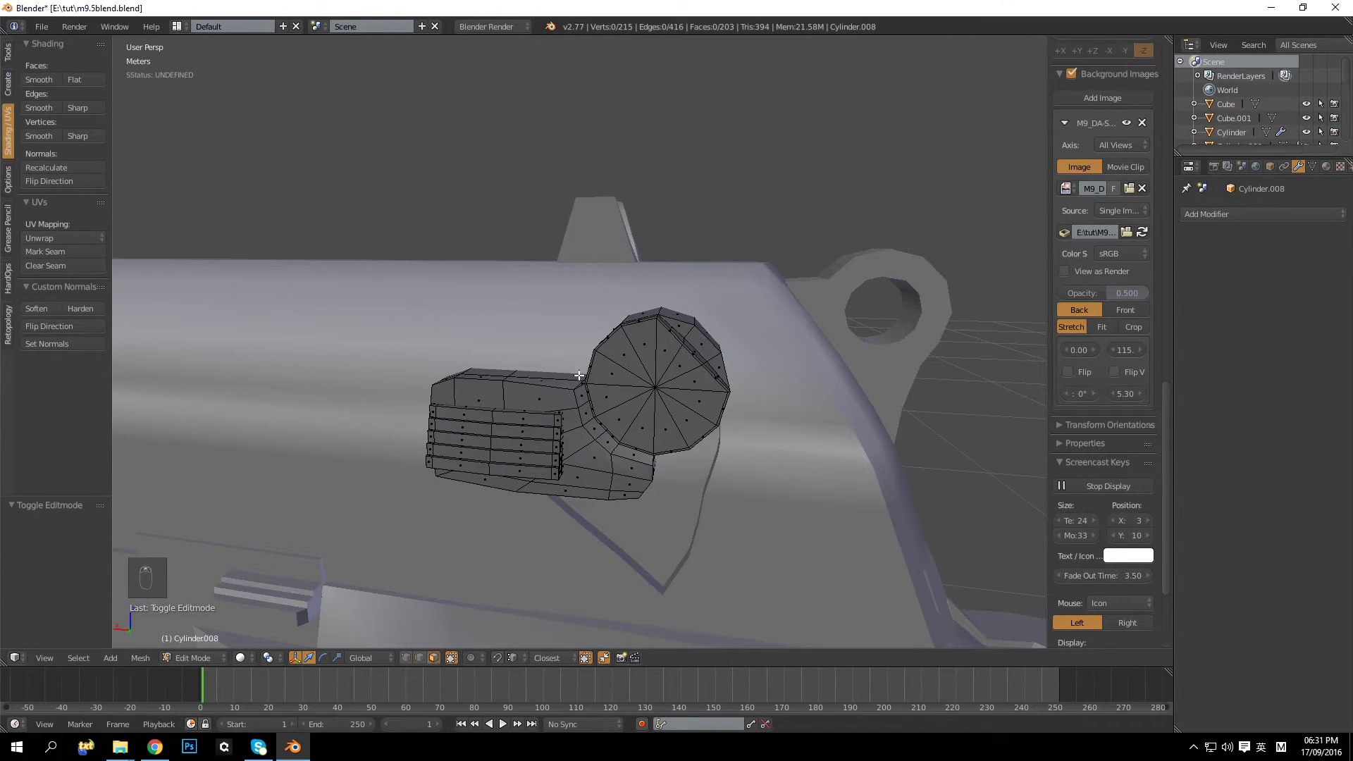
scroll(613, 461, "up", 3)
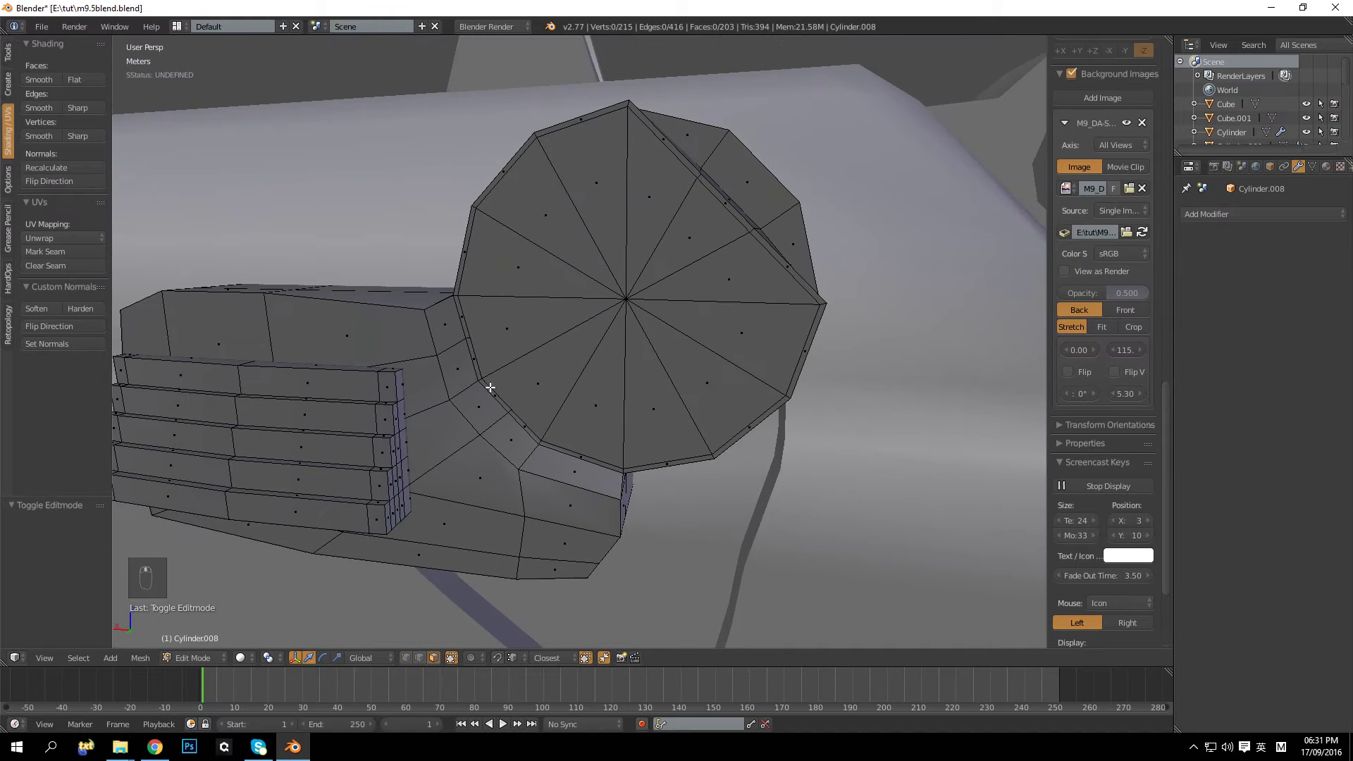
right_click(439, 312, "alt")
middle_click_drag(505, 425, 700, 359)
key("Delete")
key("Return")
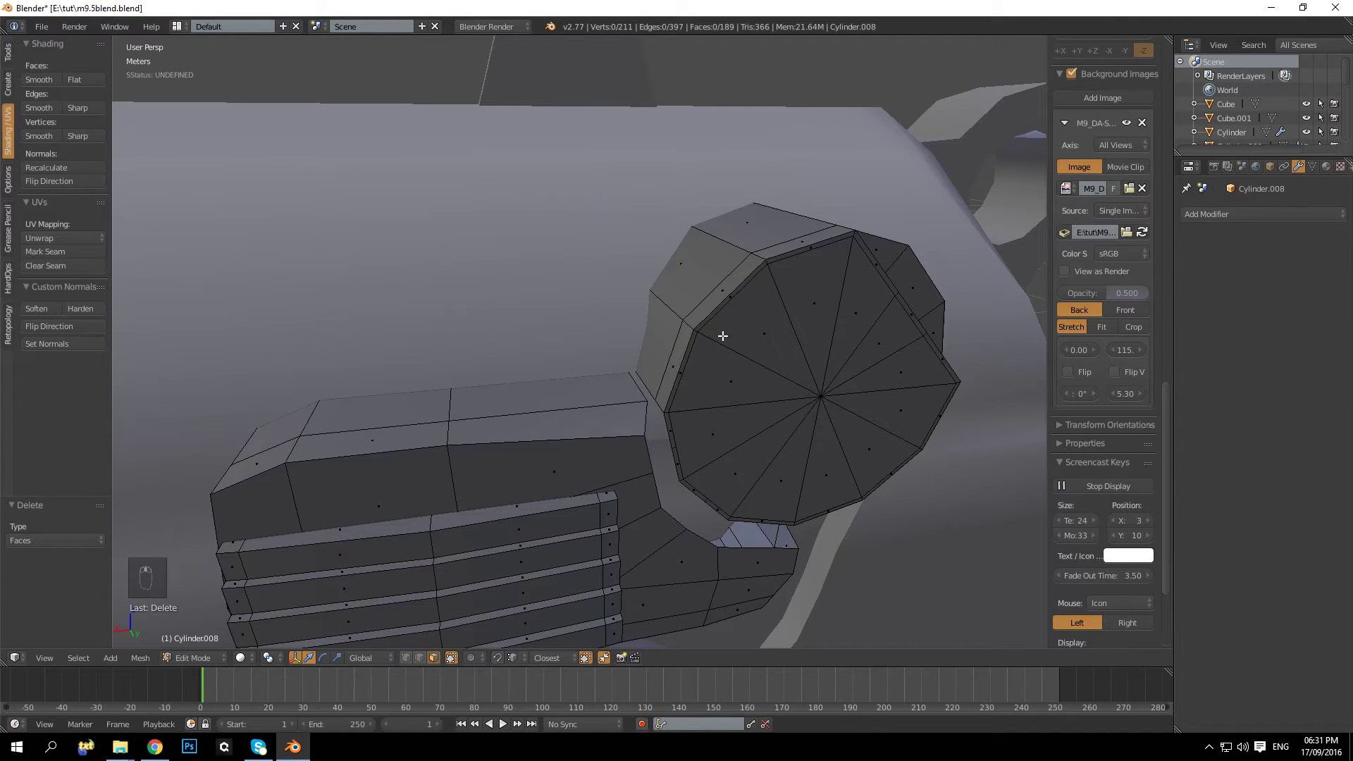
Step: Delete the mirrored lever's entire round knob, keeping only the ribbed arm
key("l")
key("Delete")
left_click(723, 335)
middle_click_drag(703, 392, 605, 395)
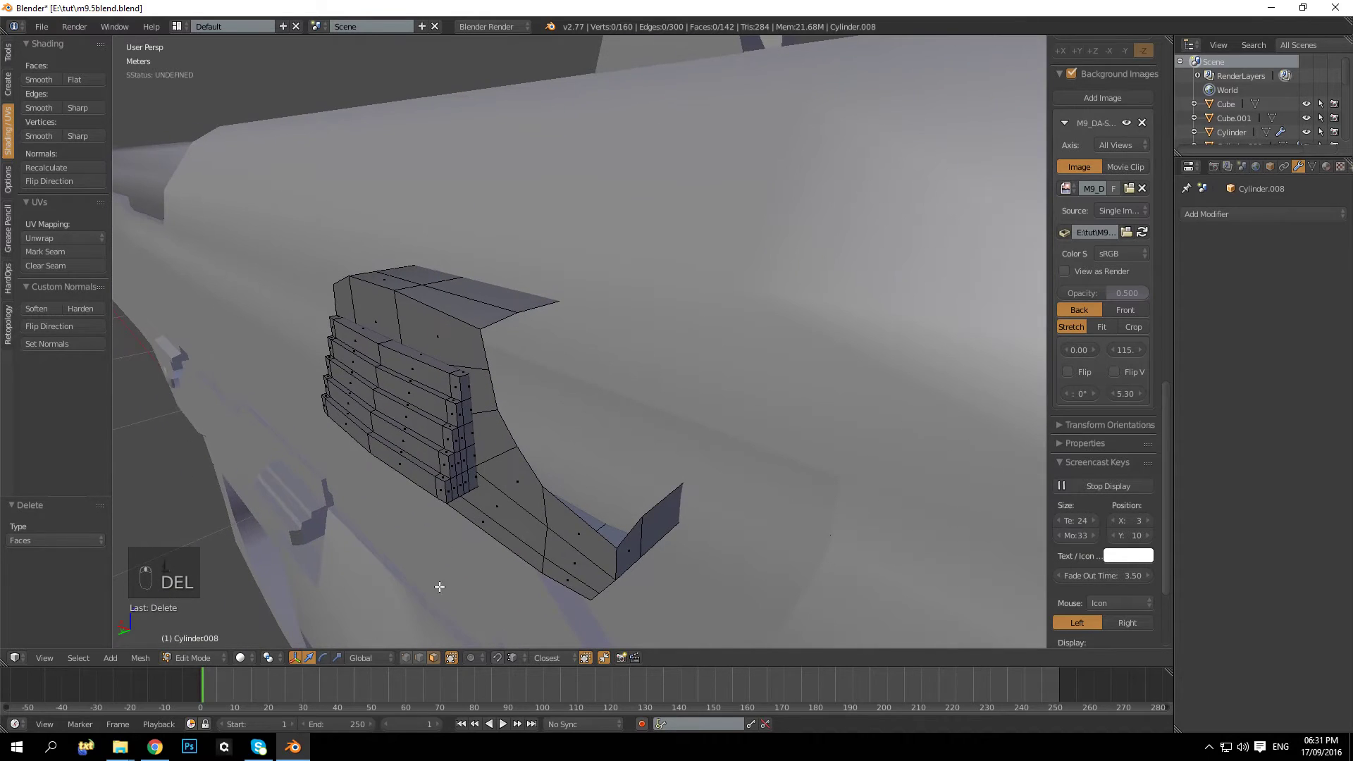
Step: Move the upper outer corner vertex at the arm's open end by -7.111 mm along X
left_click(409, 657)
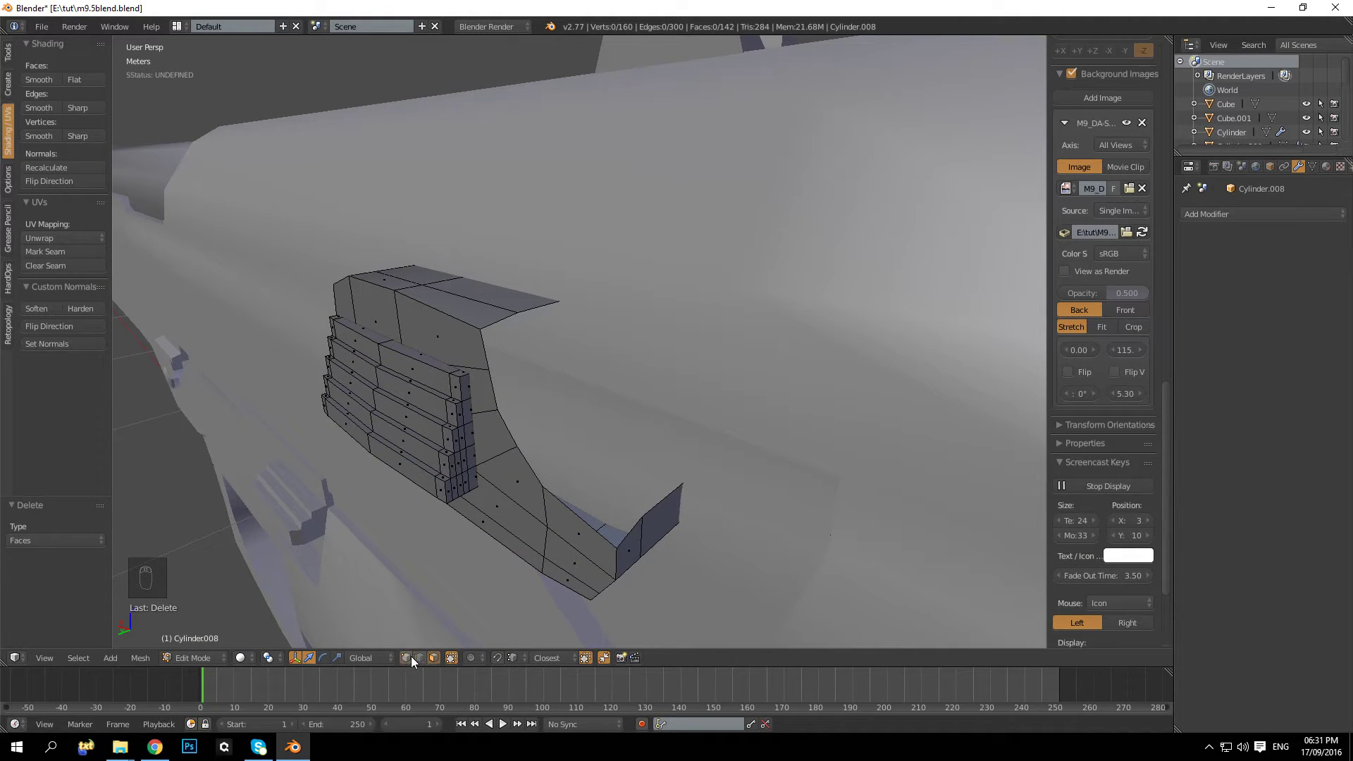
middle_click_drag(495, 433, 498, 443)
mouse_move(513, 374)
left_mouse_down()
mouse_move(547, 355)
mouse_move(511, 367)
left_mouse_up()
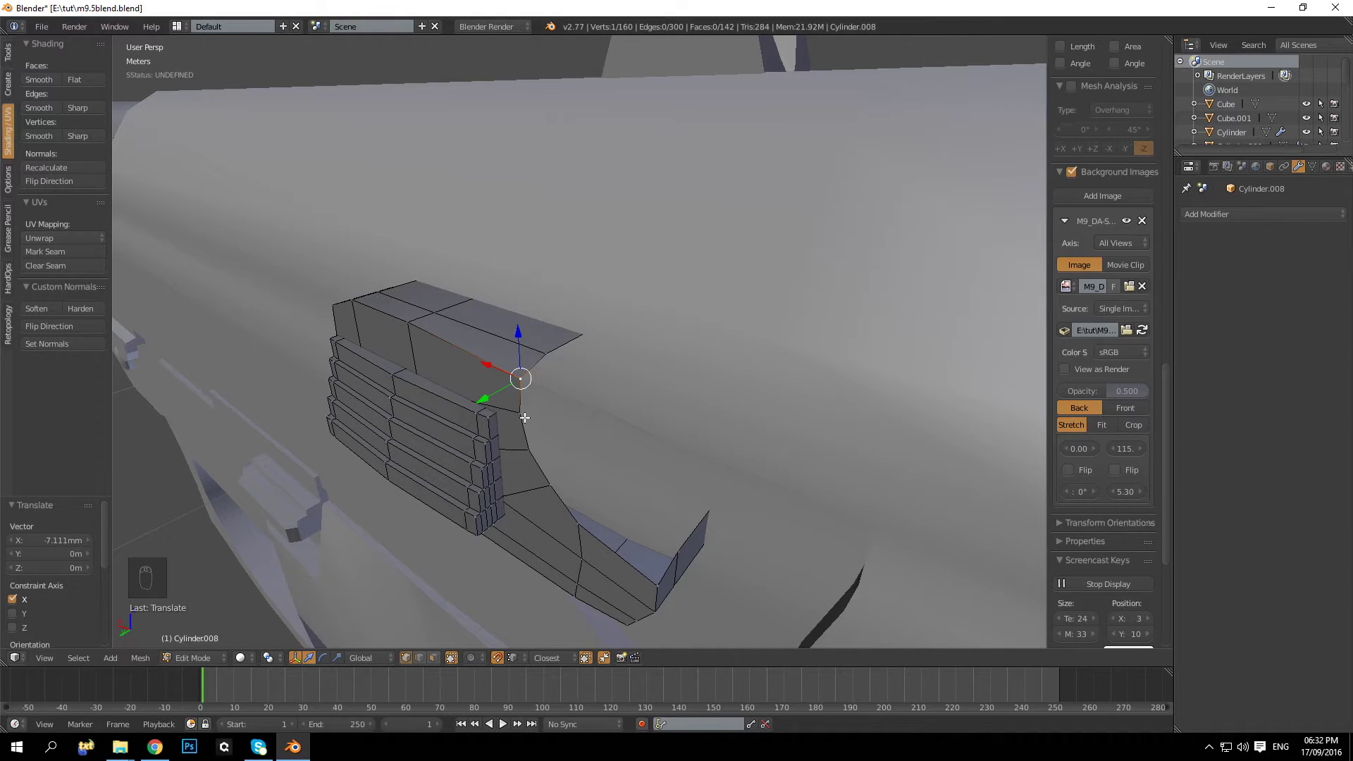
middle_click_drag(525, 417, 593, 430)
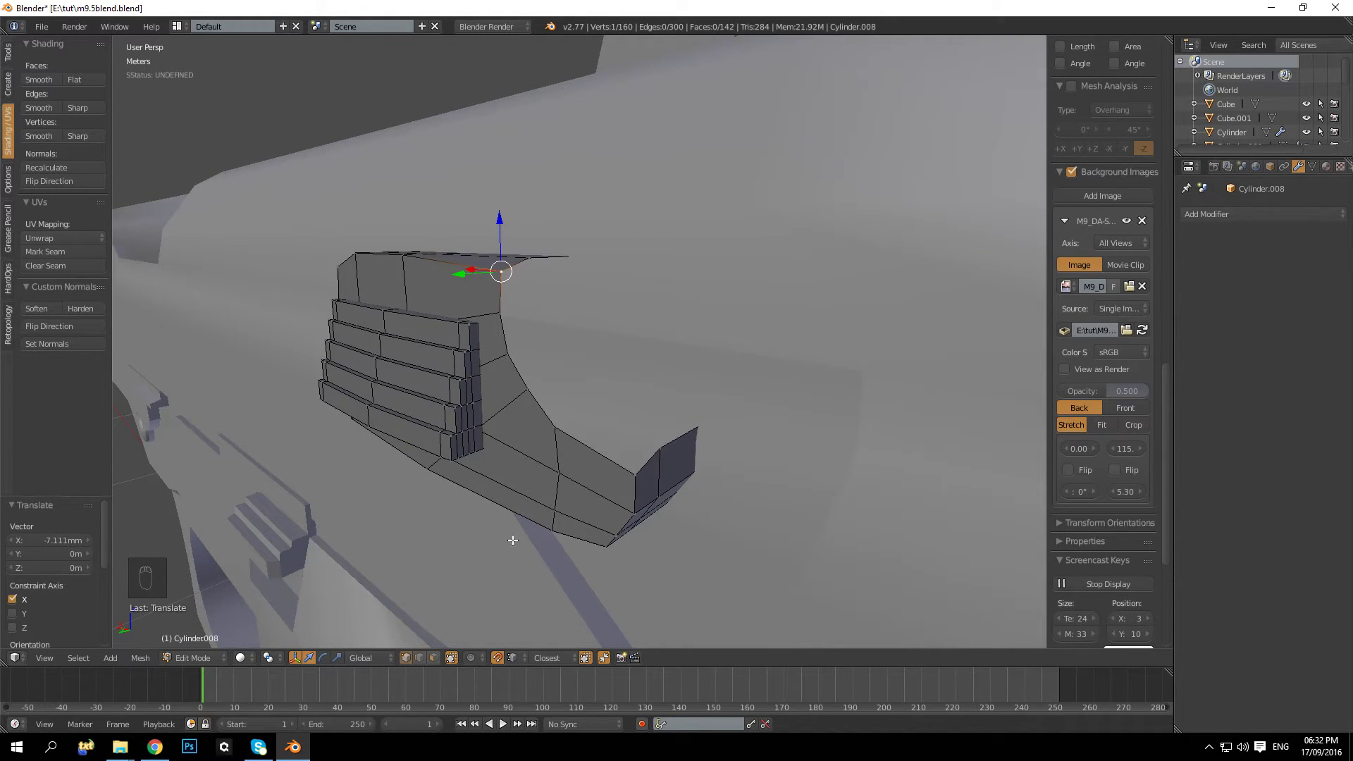
Step: Select the five-edge path along the arm's curved open outer rim, from the upper corner to the lower one
left_click(423, 658)
middle_click_drag(518, 433, 480, 500)
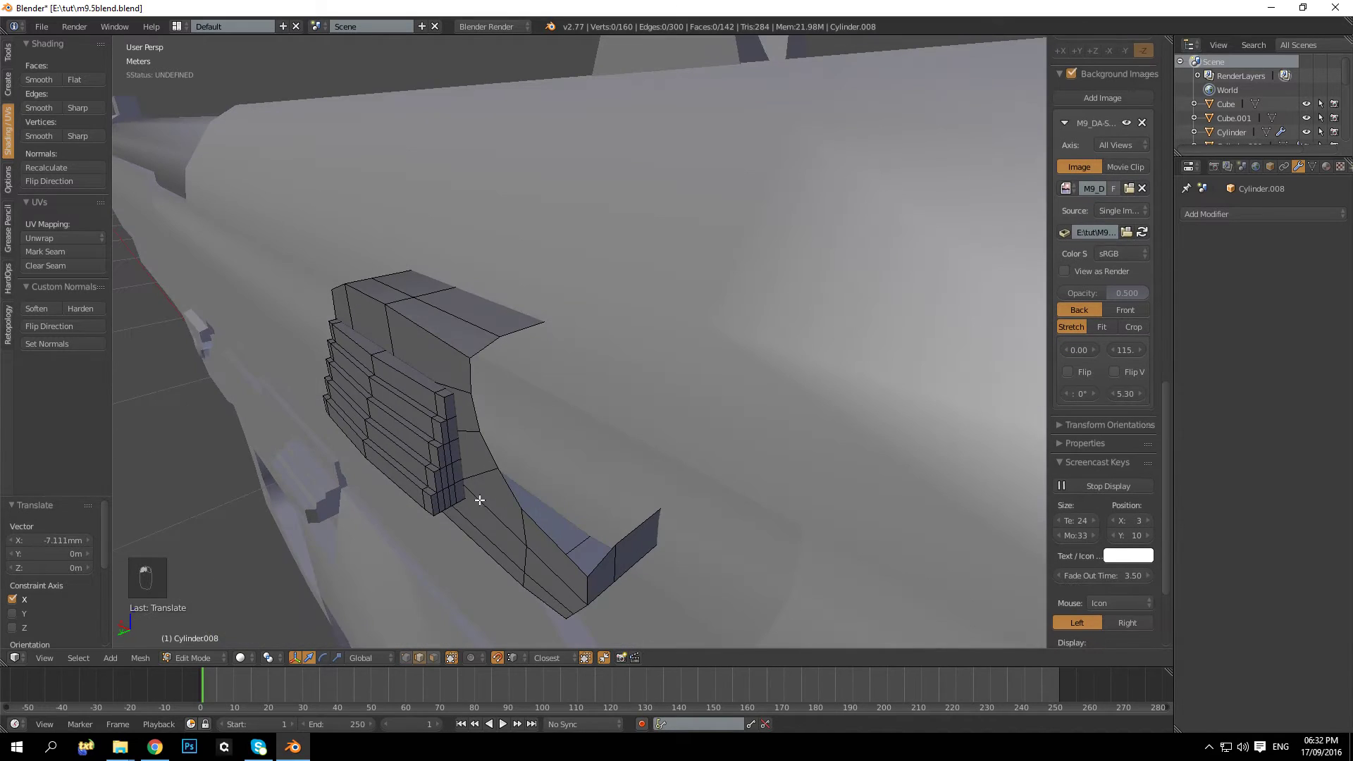
right_click(476, 372)
right_click(576, 567, "ctrl")
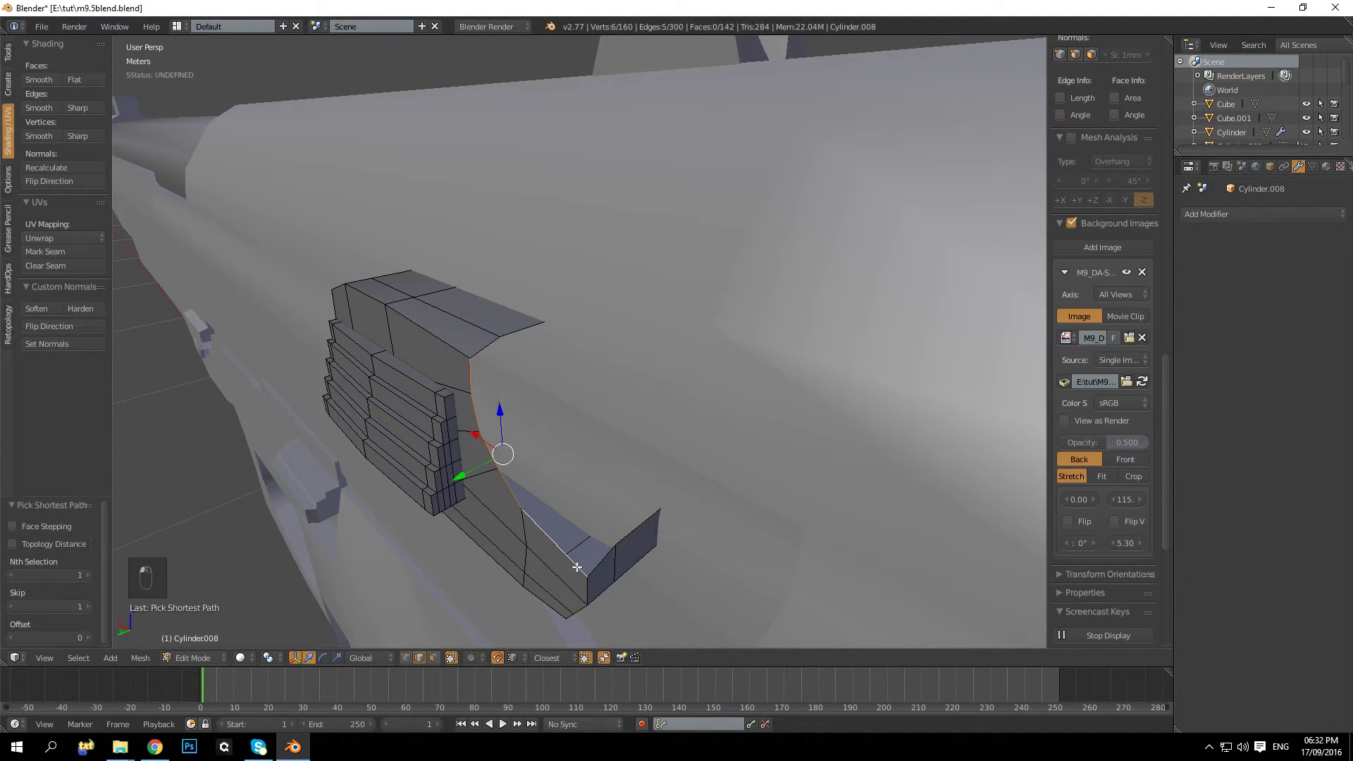
Step: Extrude the selected curved edges inward to the slide-side end of the arm's open edge
key("e")
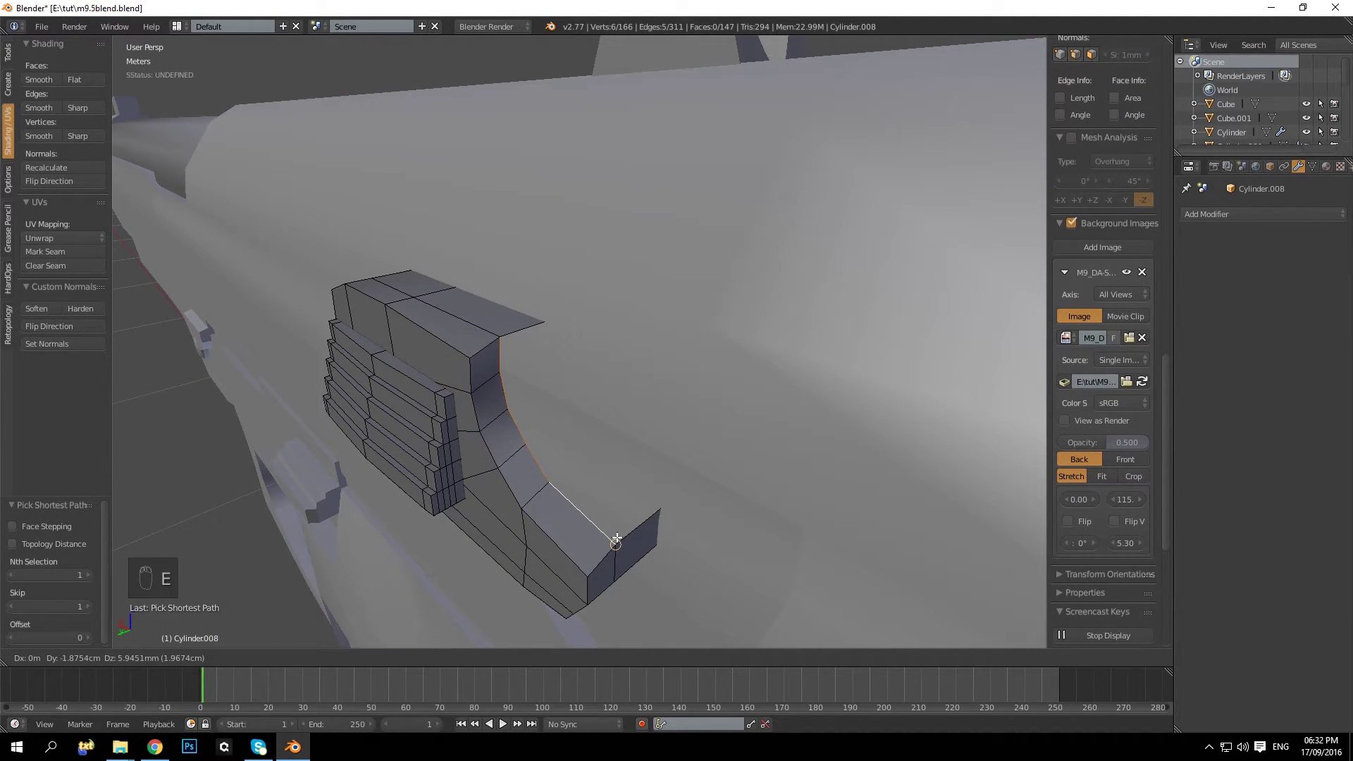
left_click(617, 537)
middle_click_drag(616, 537, 634, 454)
Step: Turn snapping off, adjust the extruded edges along X and raise them along Z, and check the shading in Object Mode
left_click_drag(638, 362, 684, 362)
key("ctrl+z")
key("shift+Tab")
middle_click_drag(683, 362, 683, 335)
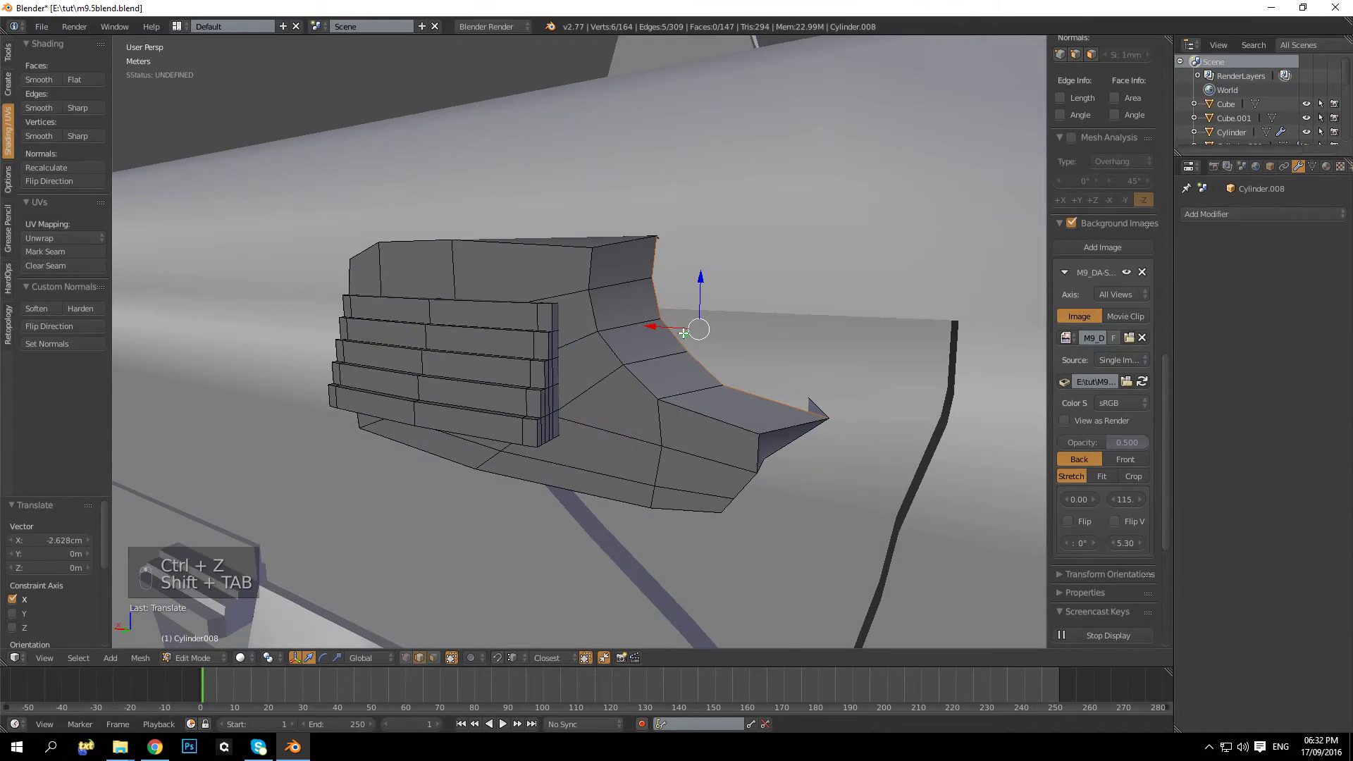
left_click_drag(700, 286, 703, 235)
key("a")
middle_click_drag(649, 302, 673, 331)
key("Tab")
key("Tab")
Step: Add a single loop cut on the arm close to its curved outer rim
key("ctrl+r")
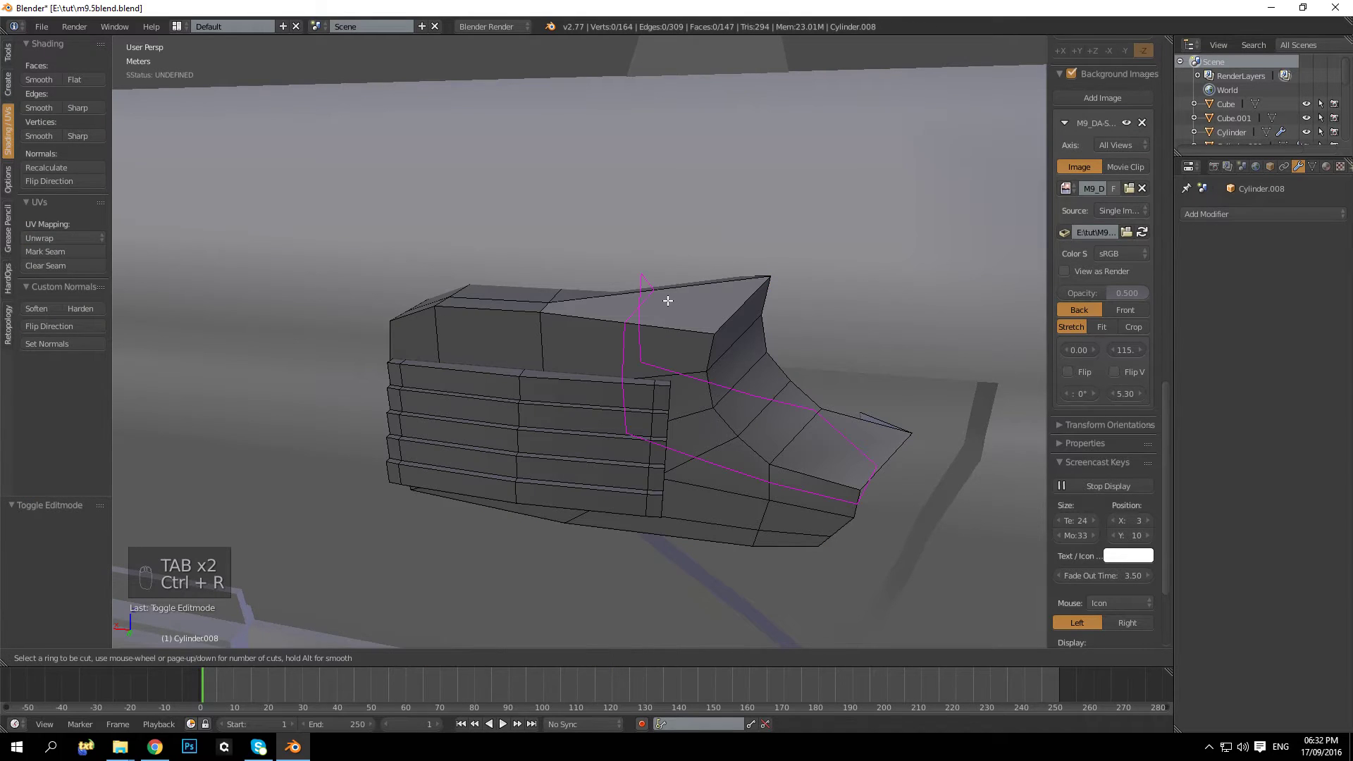
left_click(673, 303)
left_click(763, 294)
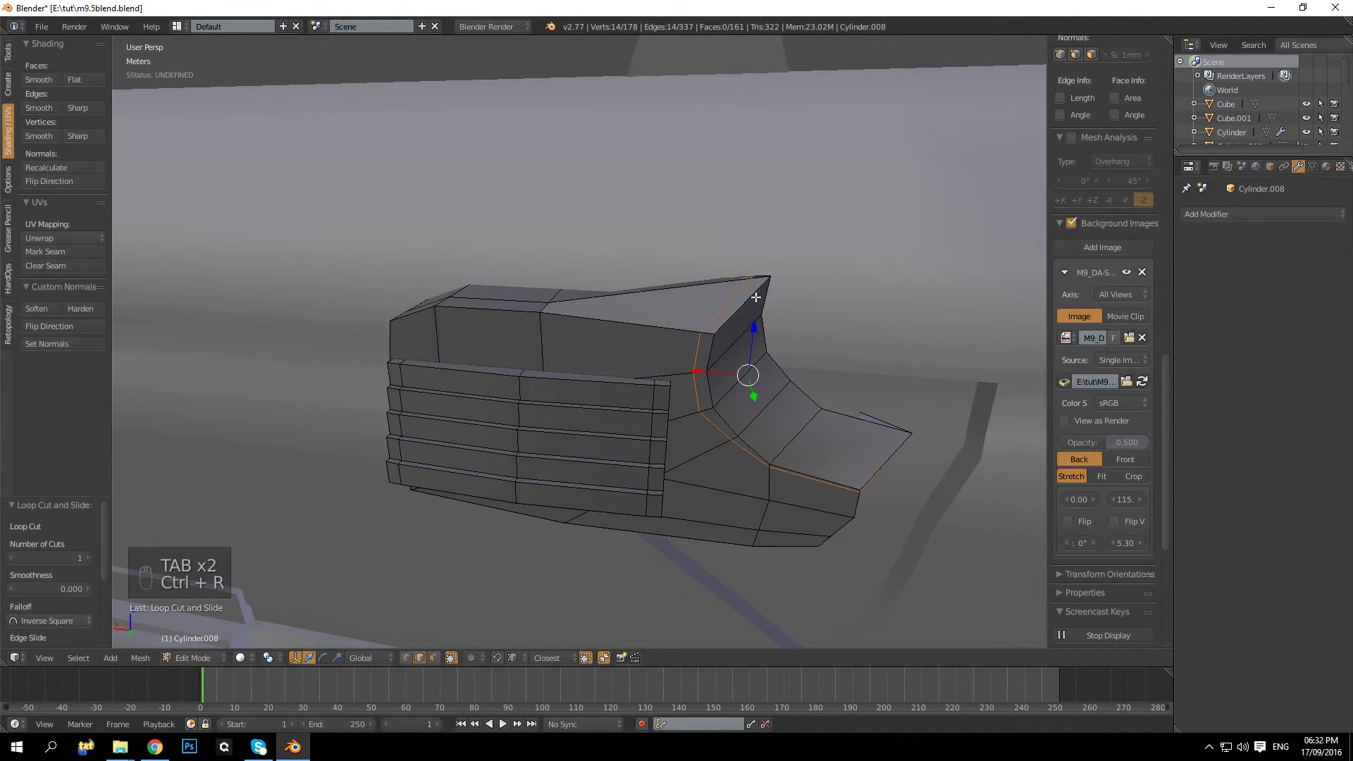
key("a")
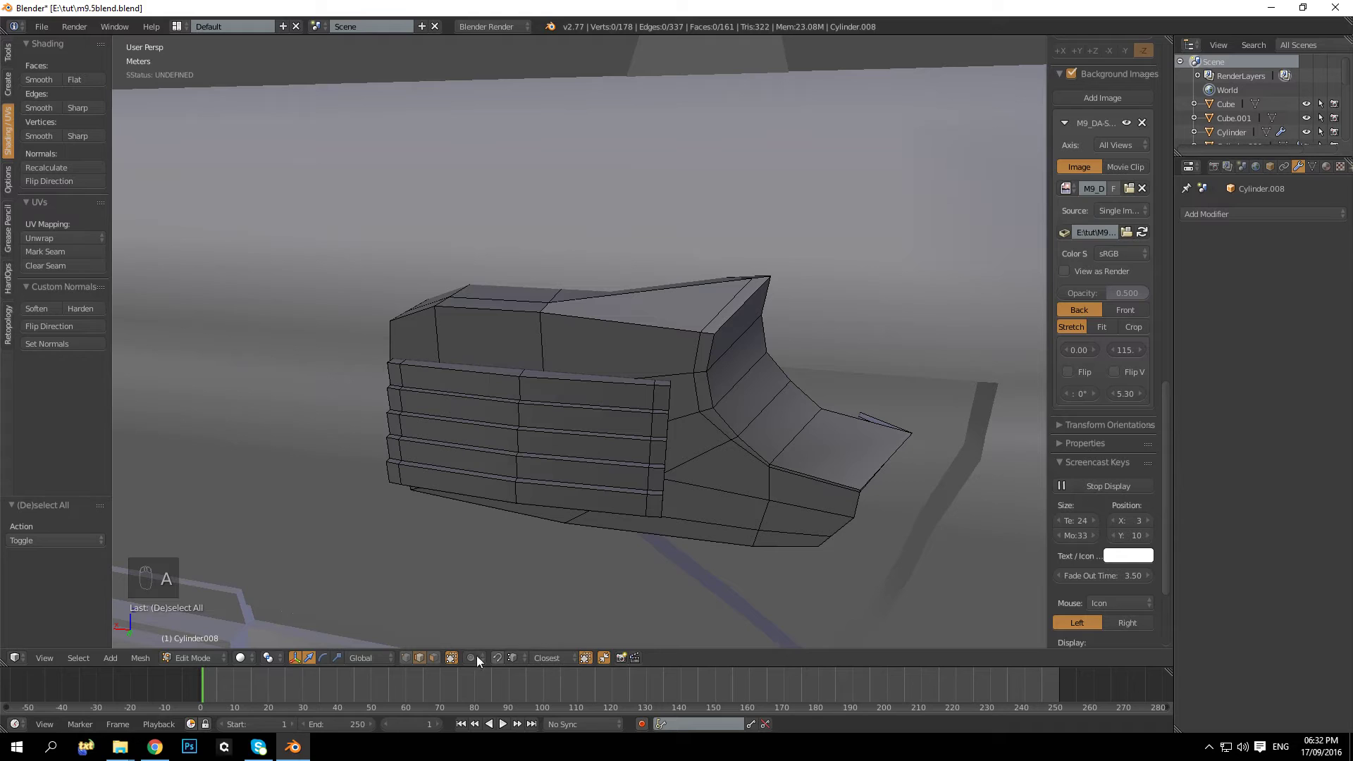
Step: Align the loop cut's stray upper vertex with the upper outer corner, moving it -2.444 cm in Z and 2.4292 cm in X
right_click(748, 280)
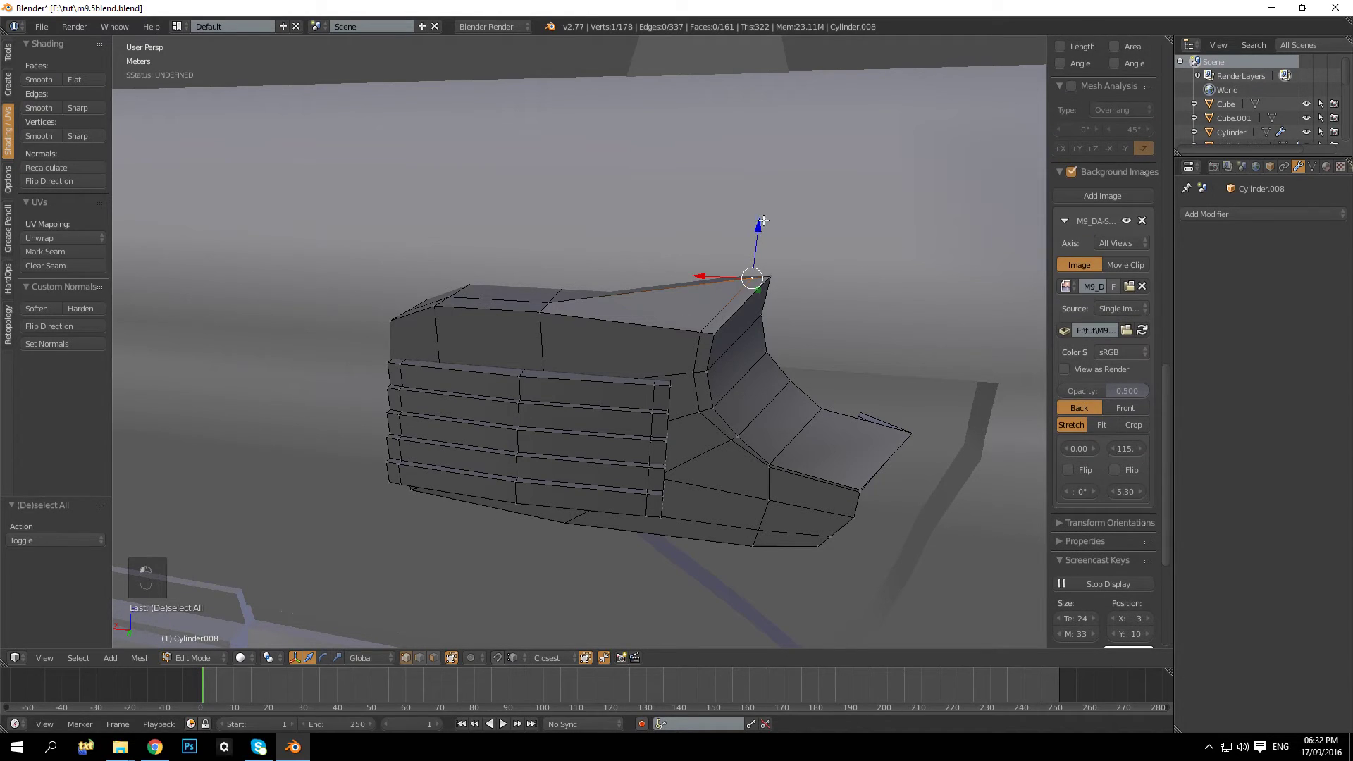
key("g")
key("ctrl")
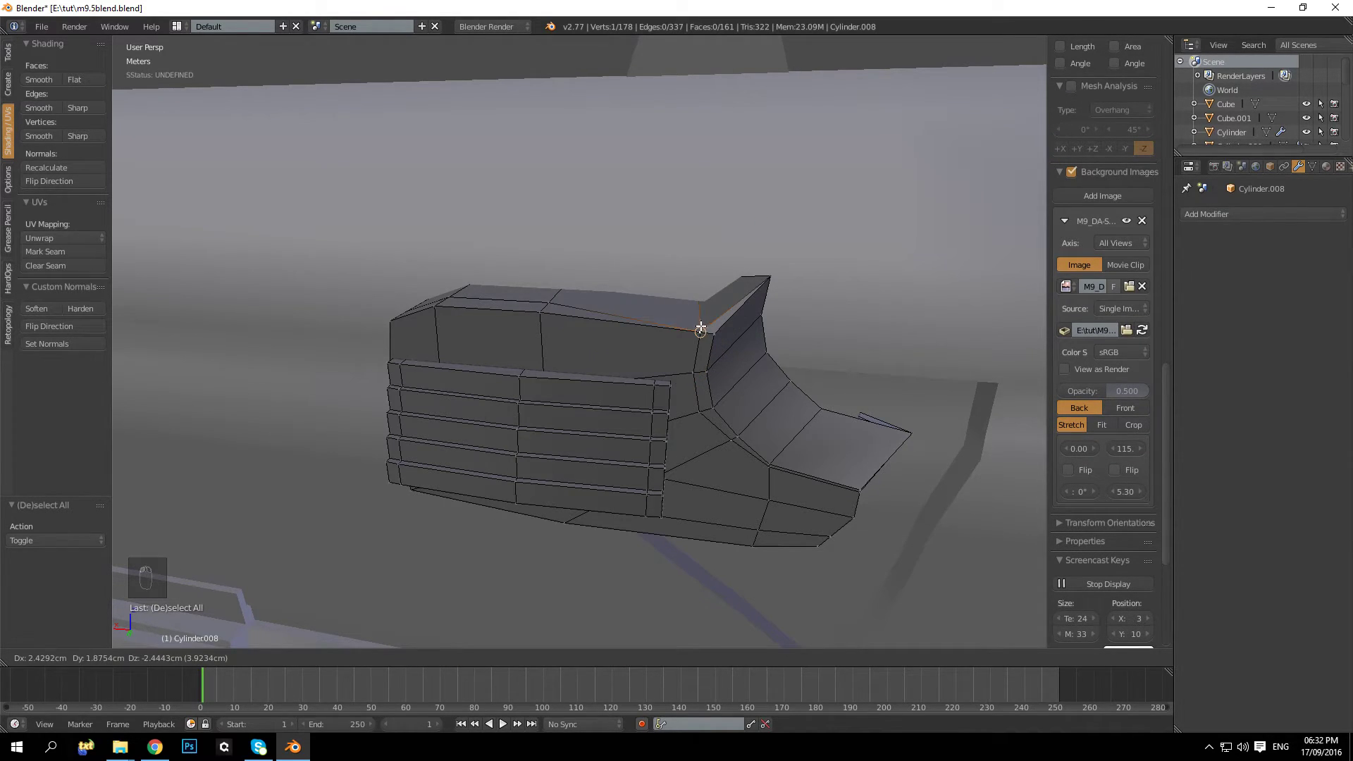
left_click(701, 329)
key("ctrl+z")
left_click_drag(761, 229, 696, 328)
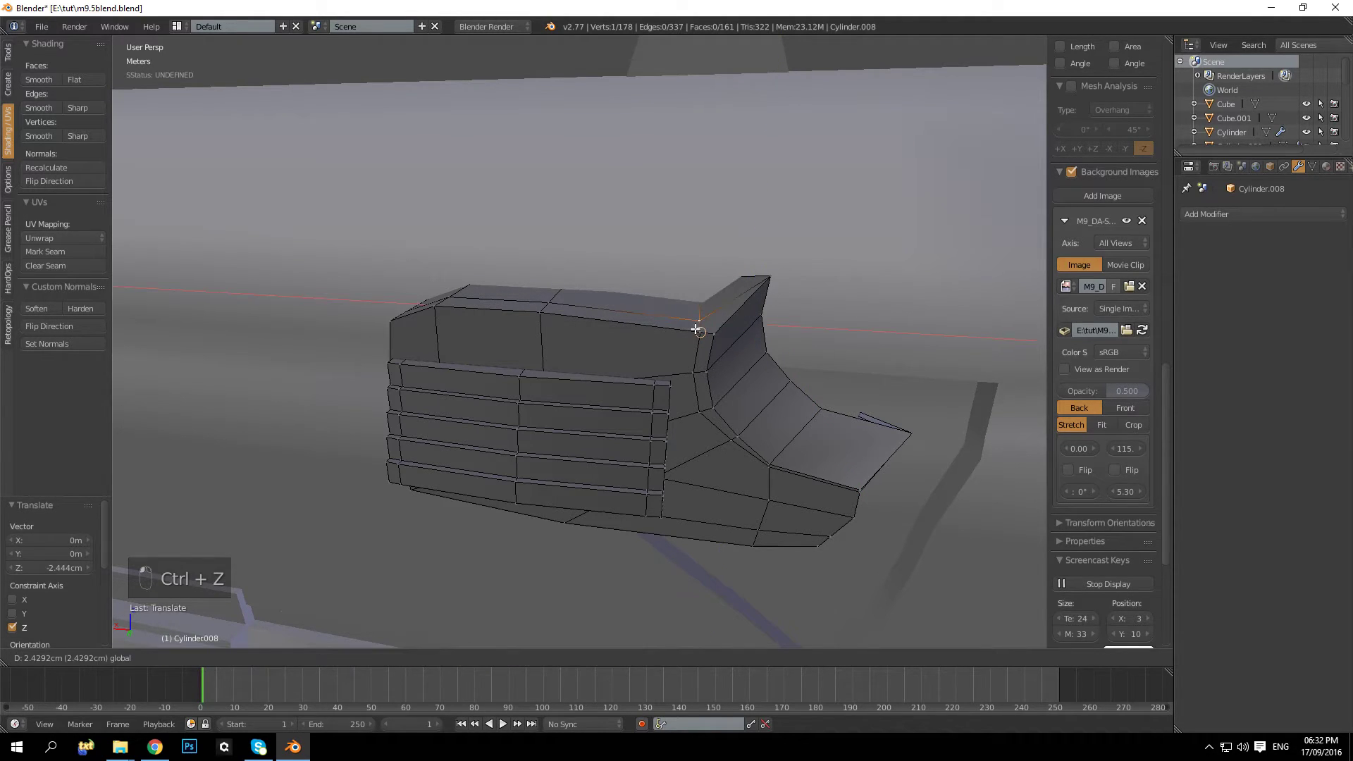
key("Tab")
middle_click_drag(775, 357, 698, 374)
key("Tab")
Step: Lower the vertex at the arm's lower inner corner along Z, and check the shading in Object Mode
right_click(749, 255)
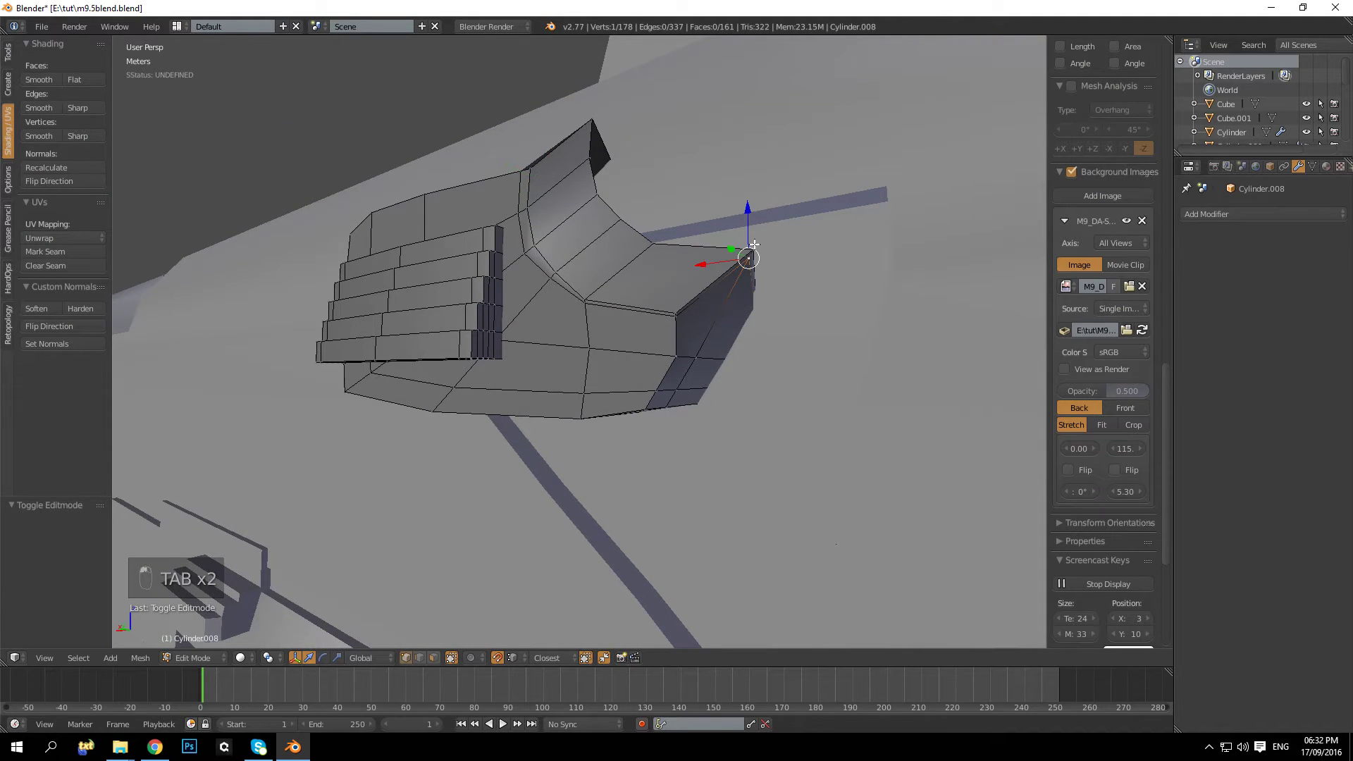
left_click_drag(750, 210, 688, 318)
key("Tab")
middle_click_drag(688, 319, 577, 333)
key("Tab")
key("Tab")
key("Tab")
Step: Move the curved wall's five-edge inner path along Y toward the slide with snapping off, and check the arm in Object Mode
right_click(453, 313)
scroll(632, 329, "up", 4)
right_click(563, 298, "alt")
right_click(564, 331, "alt")
left_click(420, 658)
right_click(565, 223)
right_click(611, 459, "ctrl")
left_click_drag(548, 385, 538, 386)
key("ctrl+z")
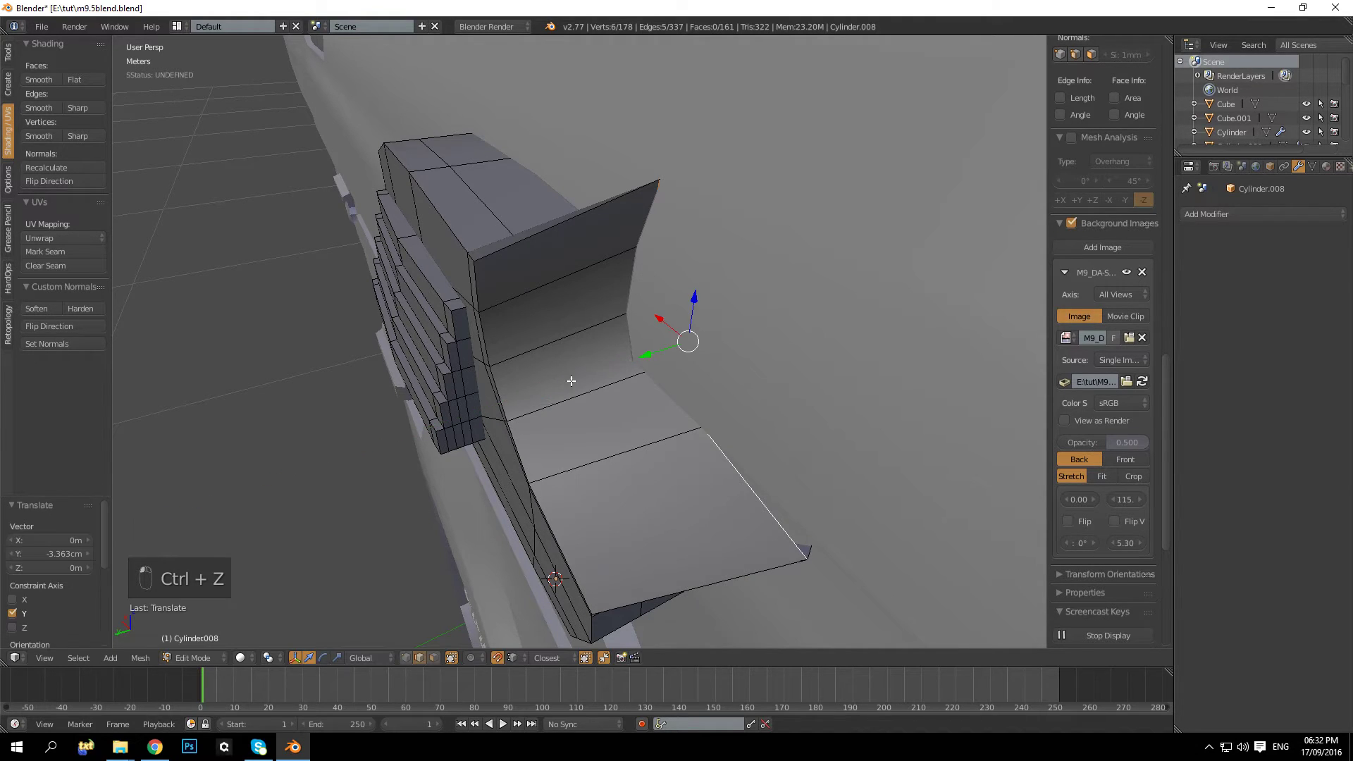
key("ctrl+z")
key("shift+Tab")
left_click_drag(547, 390, 533, 402)
middle_click_drag(533, 402, 630, 386)
key("Tab")
scroll(721, 375, "down", 6)
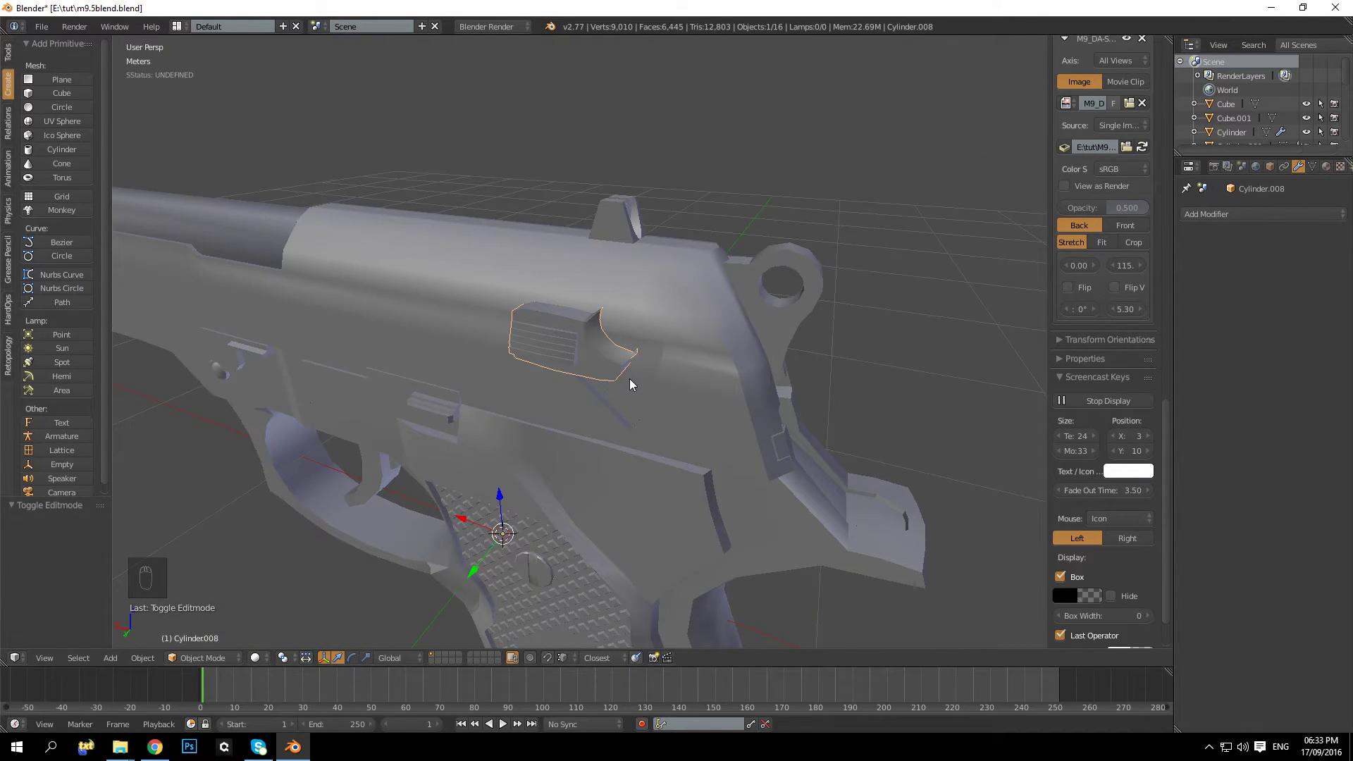
mouse_move(626, 384)
middle_mouse_down()
mouse_move(574, 388)
mouse_move(605, 375)
middle_mouse_up()
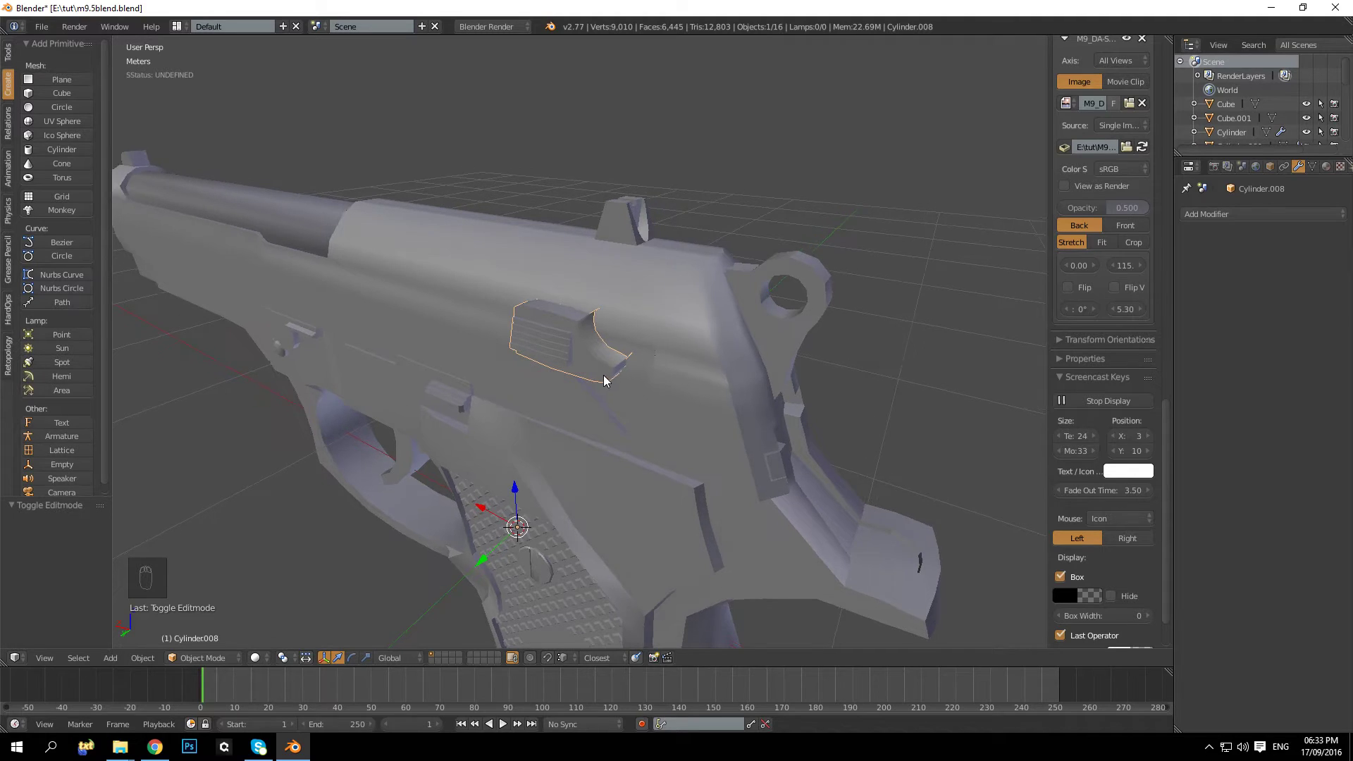
scroll(604, 371, "up", 3)
scroll(605, 370, "down", 2)
Step: Undo the edge moves, vertex adjustments, loop cut and extrusion, back to the selected curved rim edges
key("Tab")
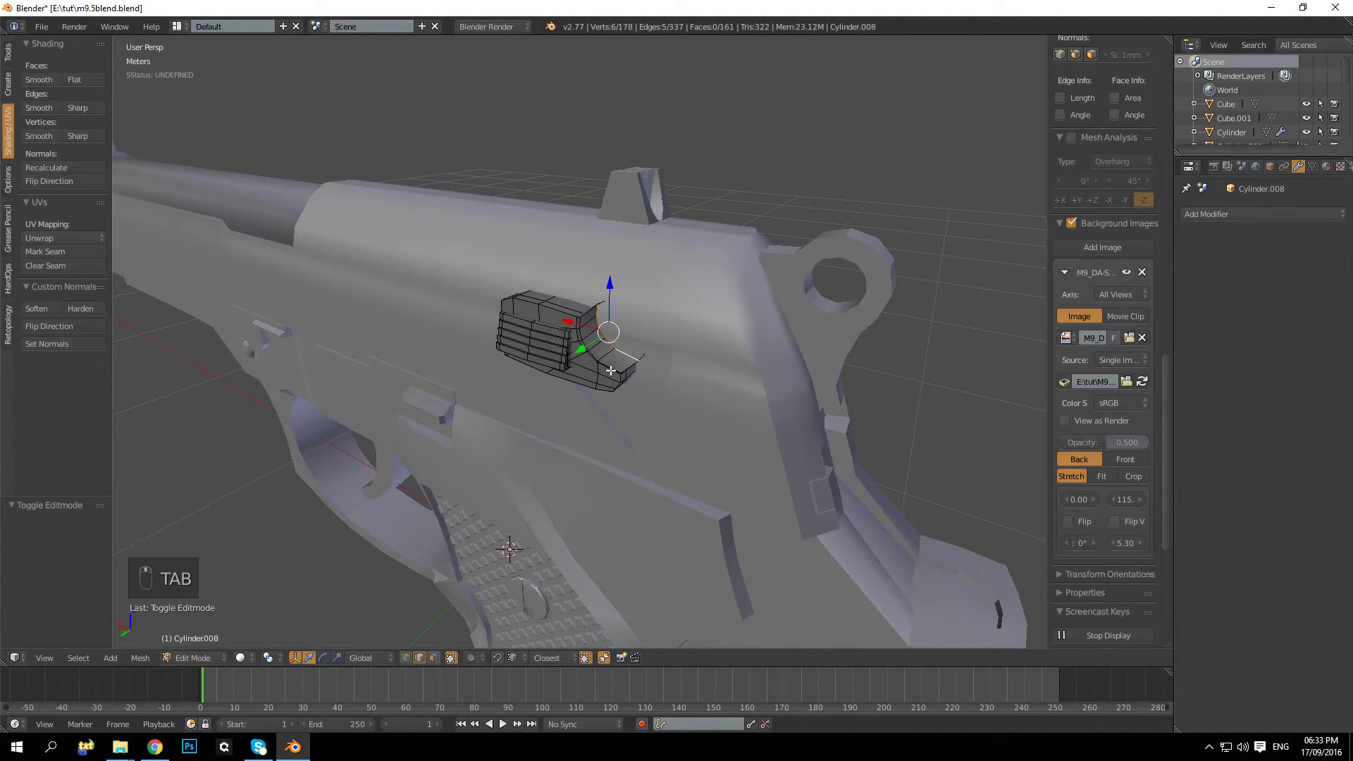
key("ctrl+z")
key("ctrl+z")
key("ctrl+z")
key("ctrl+z")
key("ctrl+z")
key("ctrl+z")
key("ctrl+z")
key("ctrl+z")
key("ctrl+z")
key("ctrl+z")
key("ctrl+z")
key("ctrl+z")
key("ctrl+z")
key("ctrl+z")
key("ctrl+z")
key("ctrl+z")
key("ctrl+z")
key("ctrl+z")
key("ctrl+z")
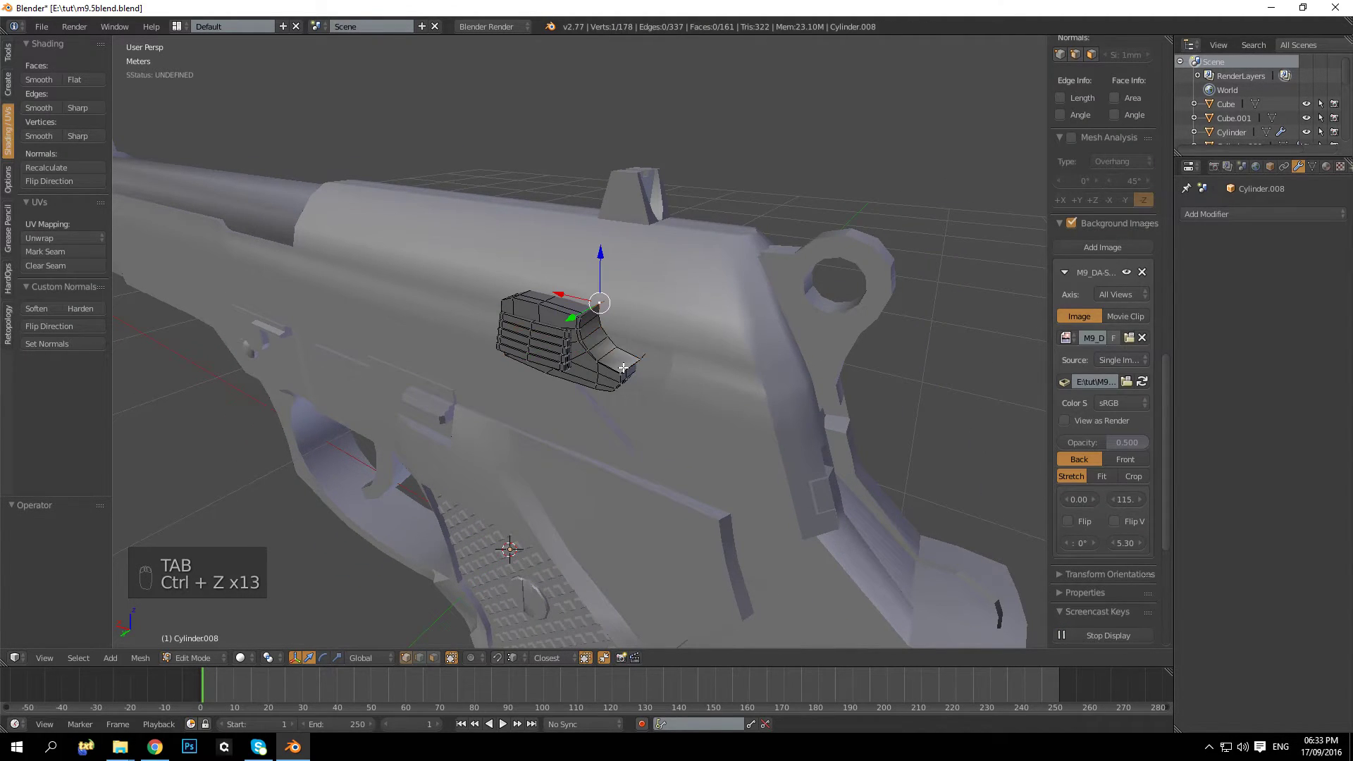
key("ctrl+z")
key("ctrl+z")
key("ctrl+z")
key("ctrl+z")
key("ctrl+z")
key("ctrl+z")
key("ctrl+z")
key("ctrl+z")
key("ctrl+z")
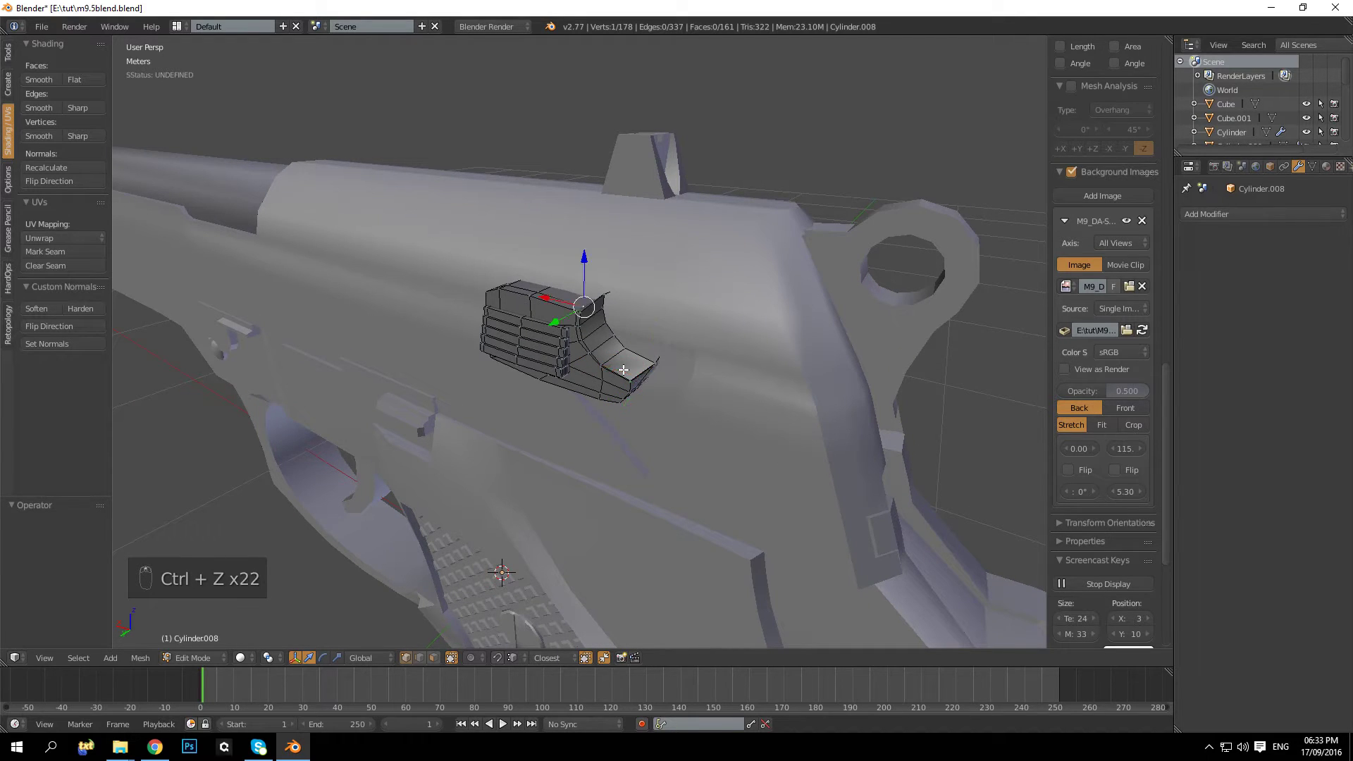
key("ctrl+z")
key("ctrl+z")
key("ctrl+z")
key("ctrl+z")
key("ctrl+z")
key("ctrl+z")
key("ctrl+z")
key("ctrl+z")
key("ctrl+z")
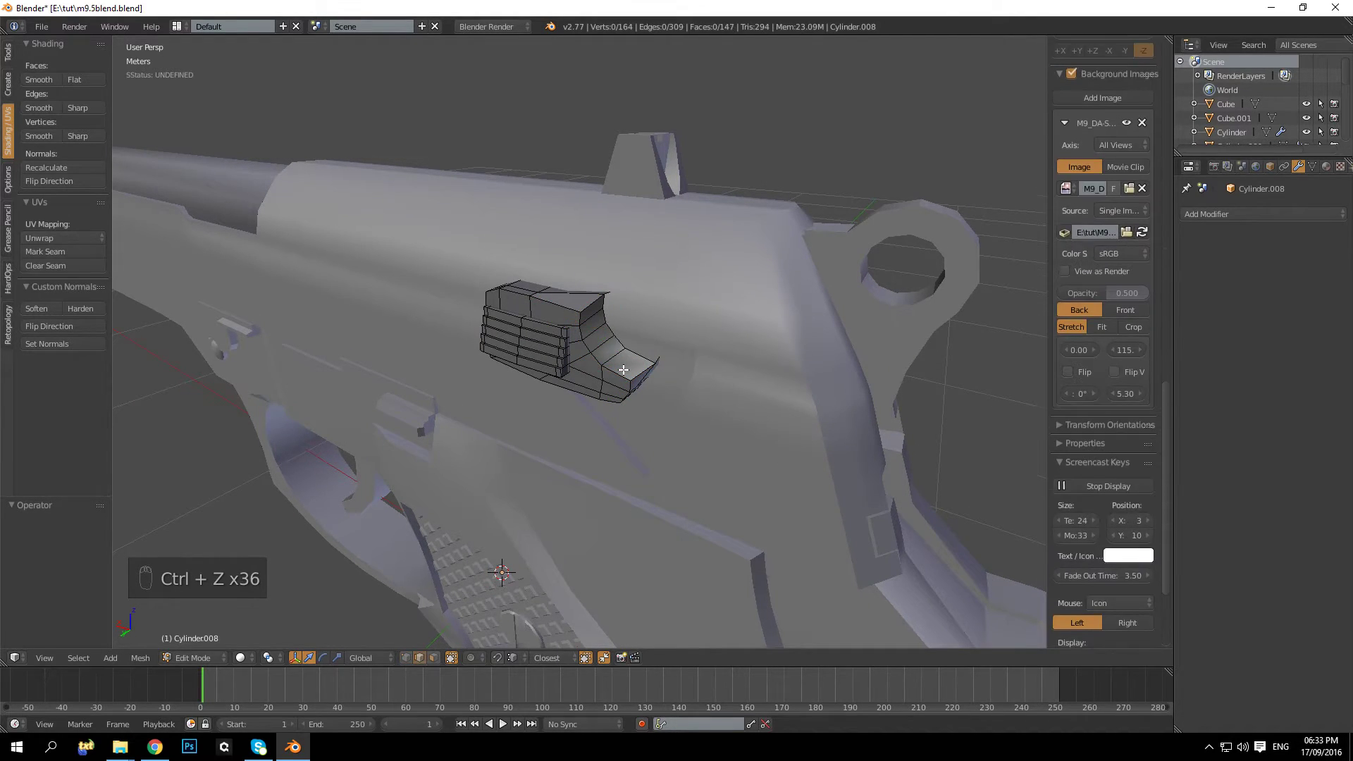
key("ctrl+z")
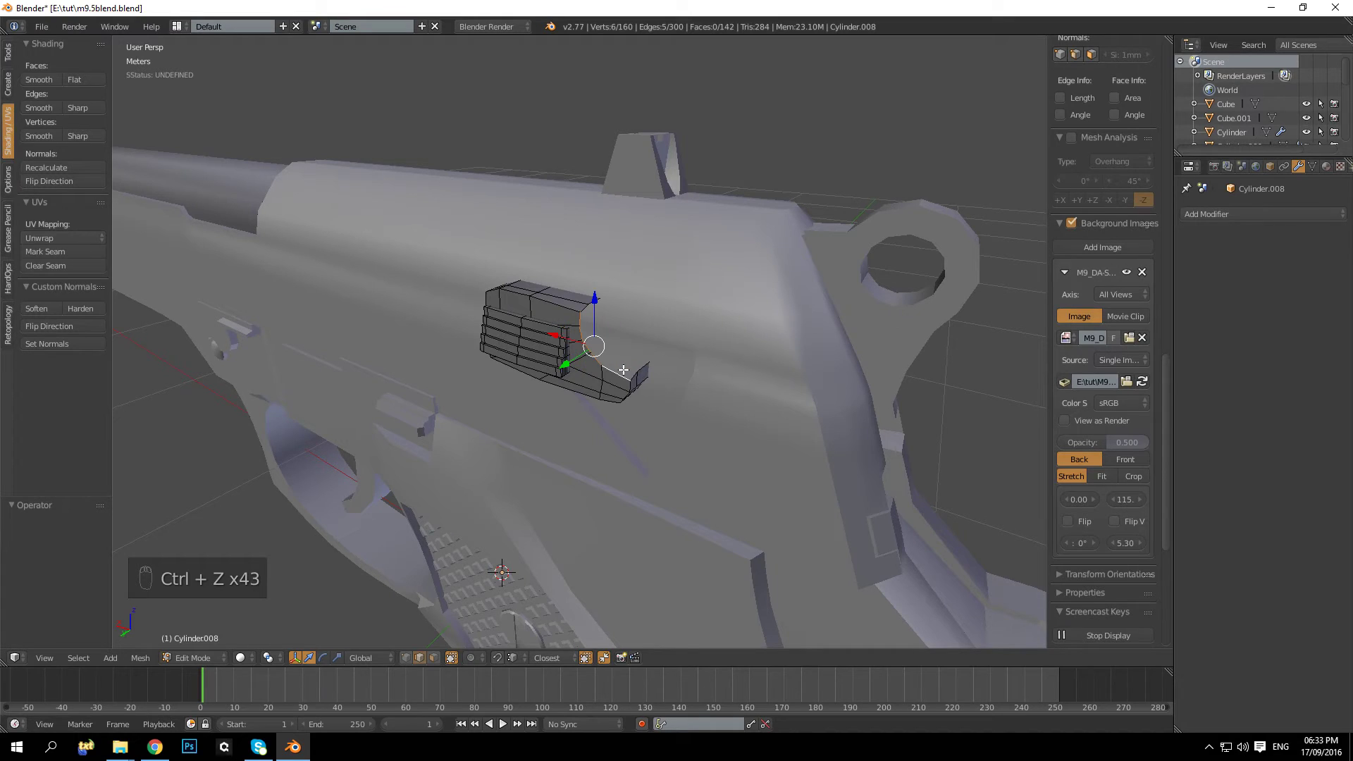
Step: Try a loop cut through the arm's rear section beside the curved rim
middle_click_drag(613, 356, 574, 314)
key("ctrl+r")
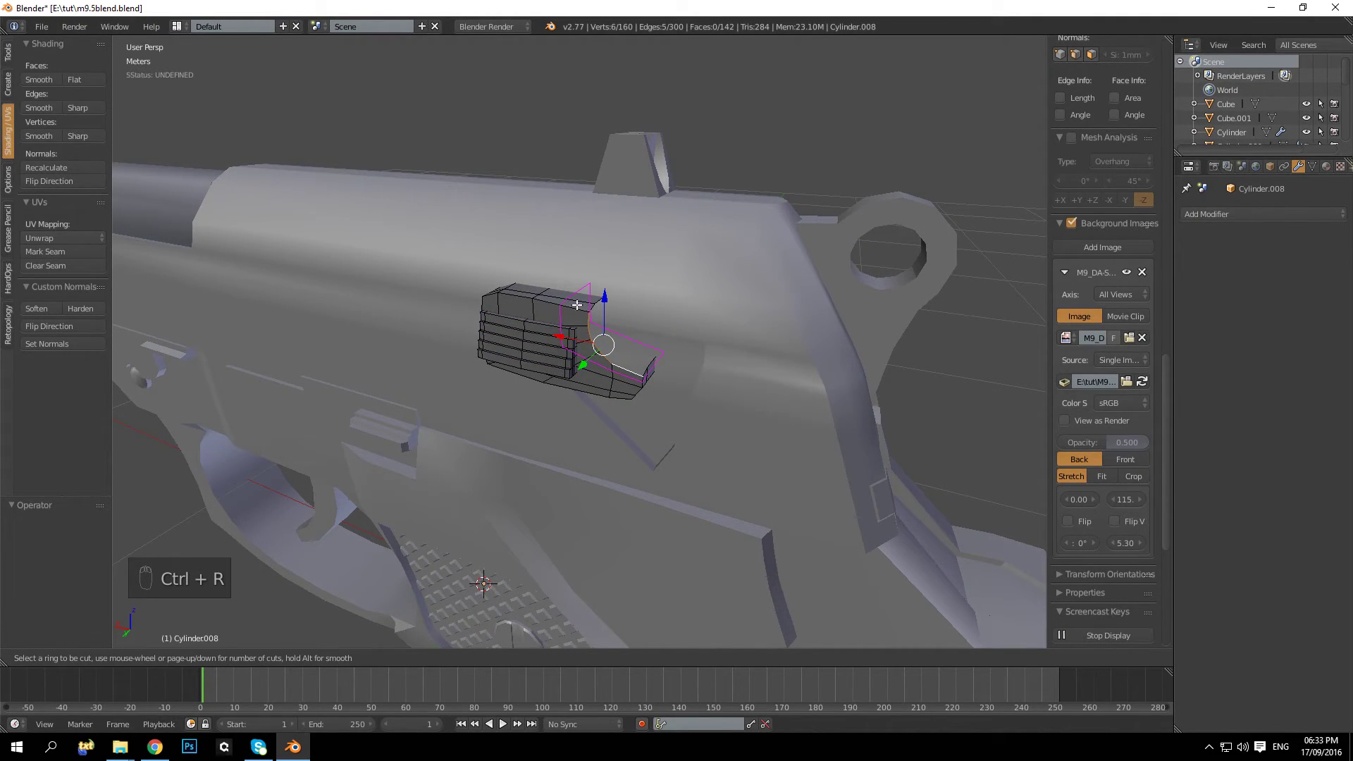
left_click(576, 304)
left_click(576, 304)
middle_click_drag(593, 375, 585, 331)
key("ctrl+z")
key("Tab")
key("Tab")
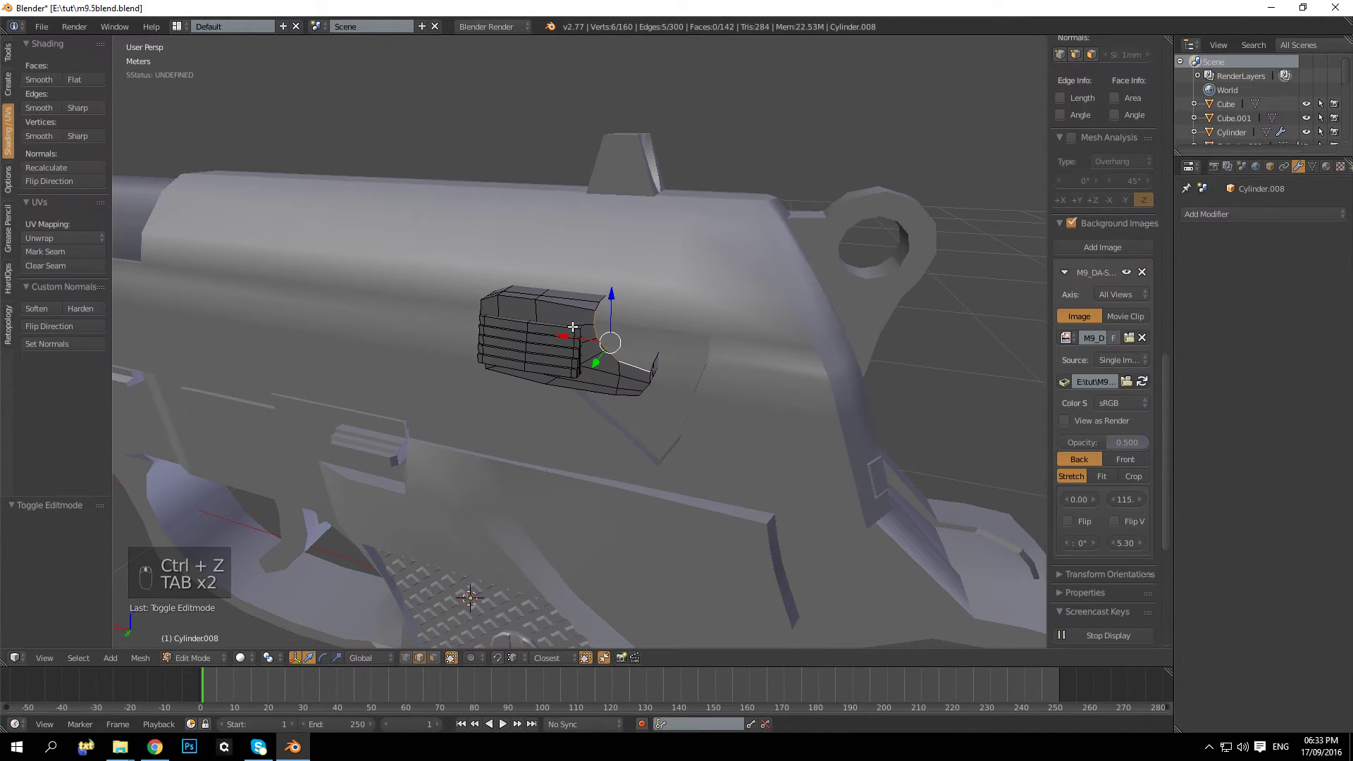
Step: Delete the linked faces of the arm's smooth curved body, keeping the ribbed grip block
key("l")
key("Delete")
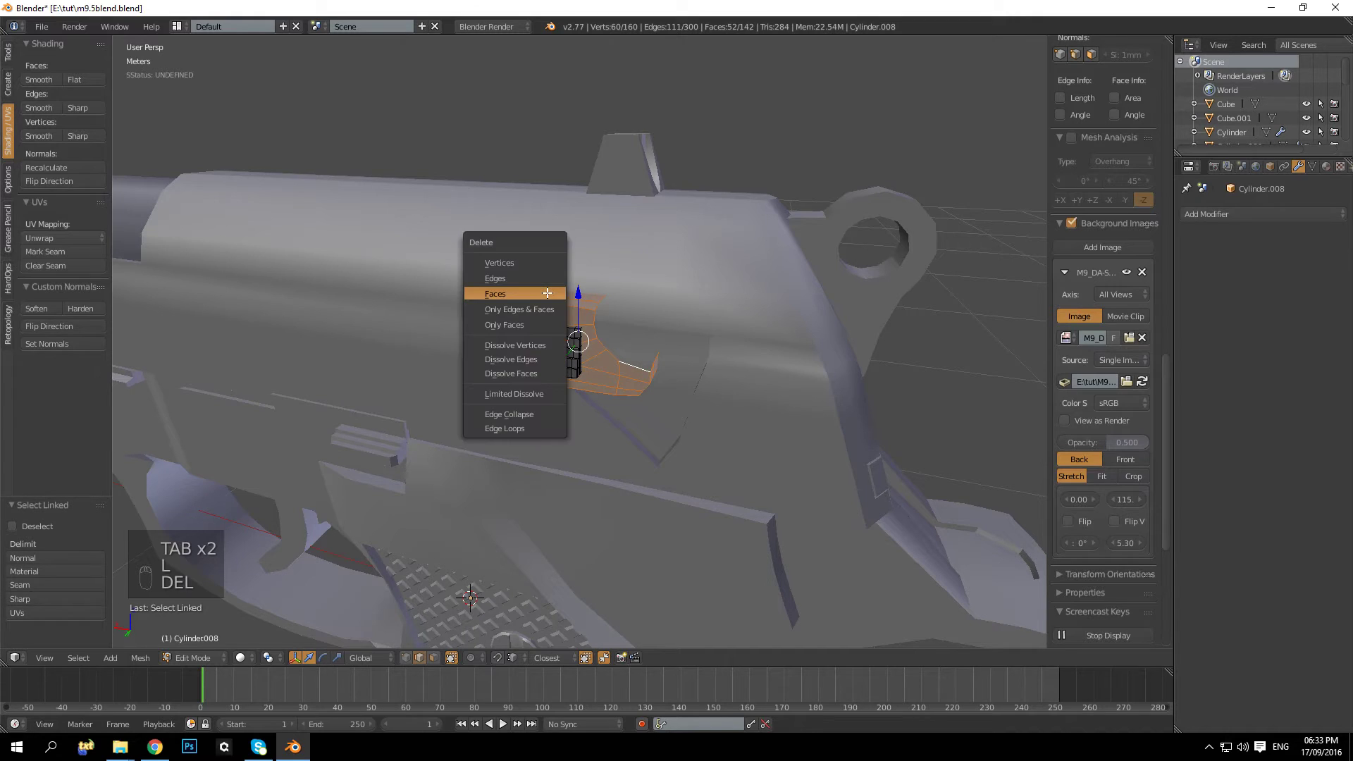
left_click(550, 293)
Step: Extrude the edge loop on the slide-facing side of the ribbed grip by -4.246 cm along Y
middle_click_drag(549, 293, 597, 339)
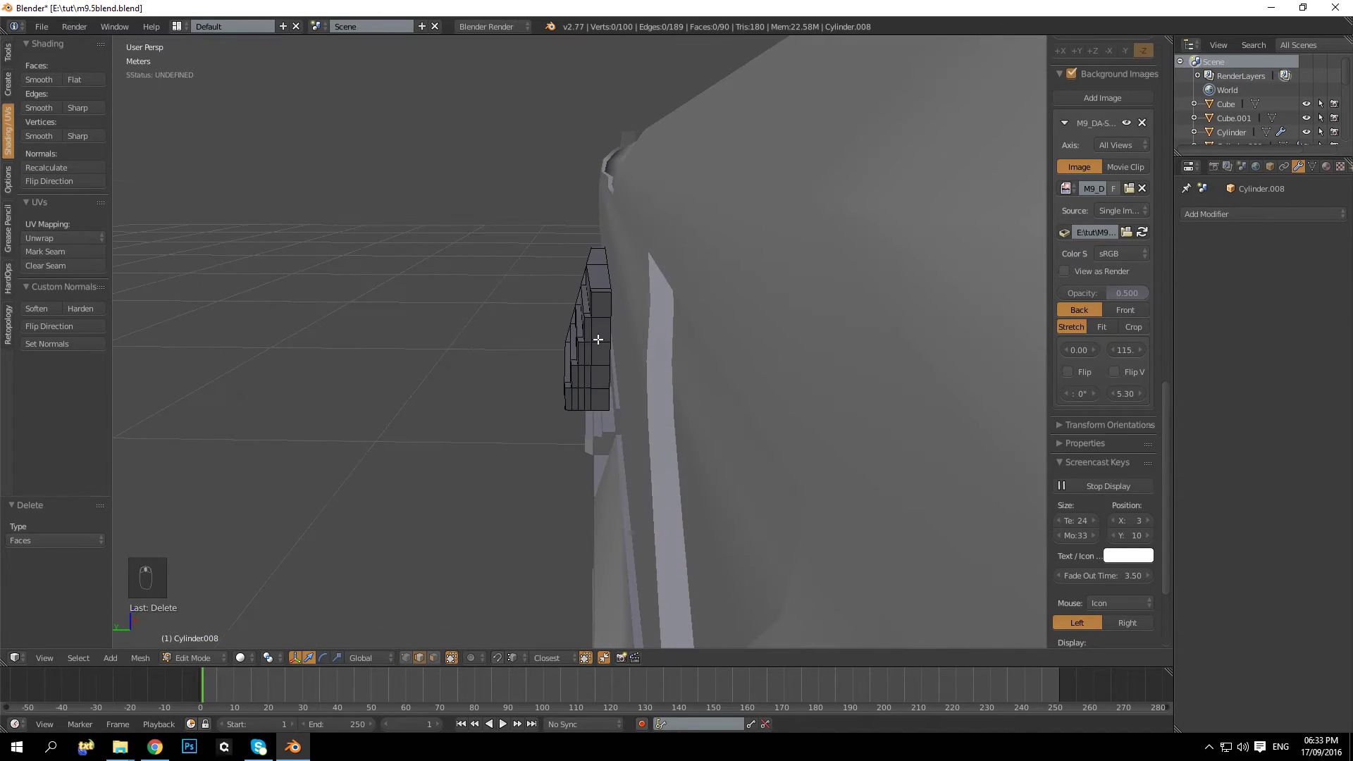
right_click(610, 276, "alt")
middle_click_drag(609, 277, 387, 320)
key("e")
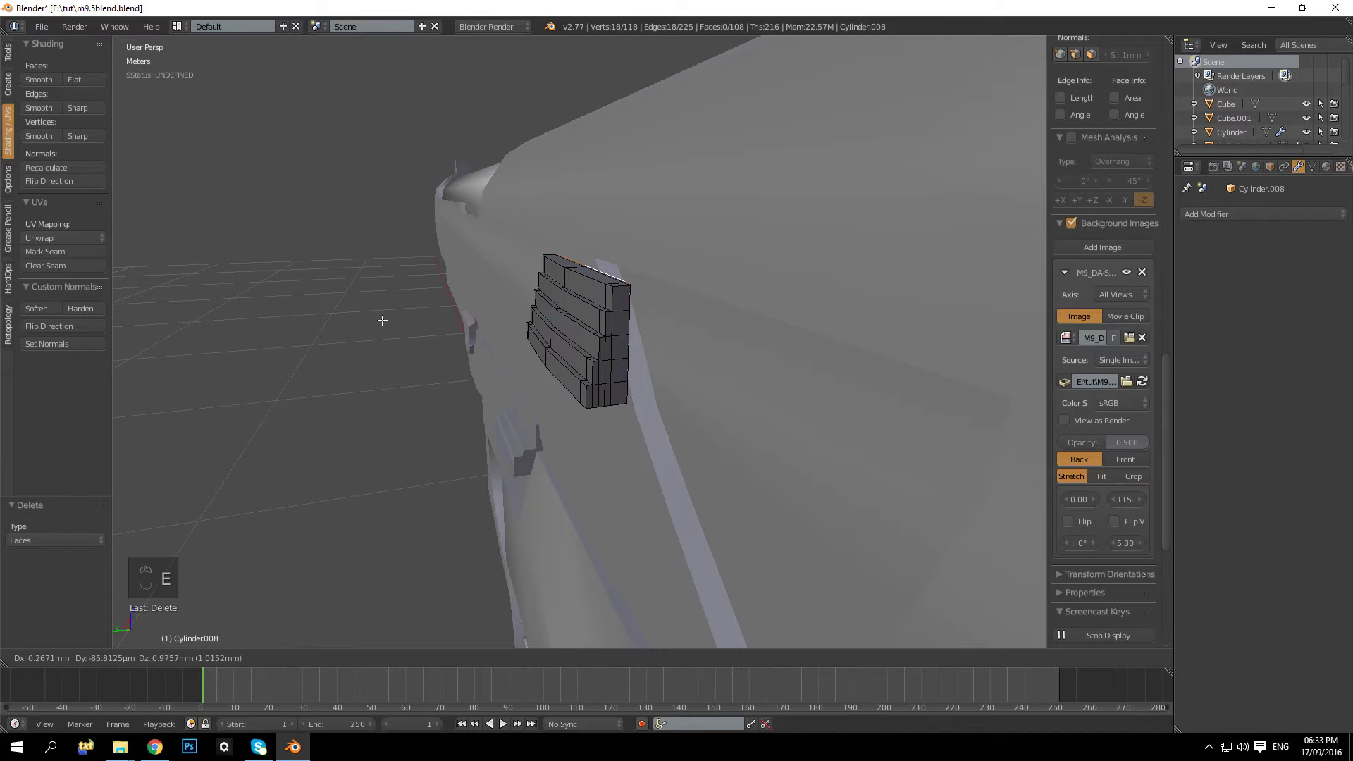
key("x")
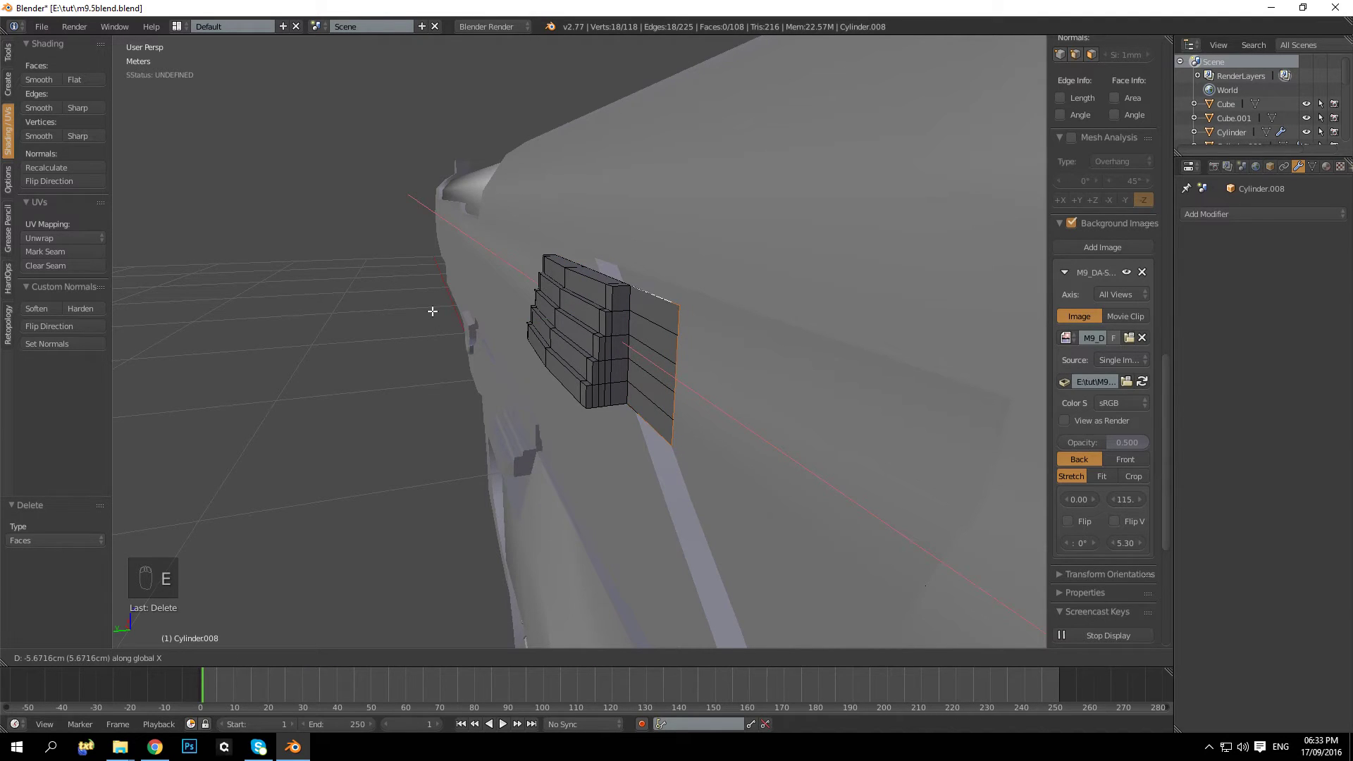
key("y")
left_click(437, 308)
Step: Extrude the five new rear end faces of the grip backward along their normal to start the arm
middle_click_drag(437, 308, 471, 331)
right_click(666, 283)
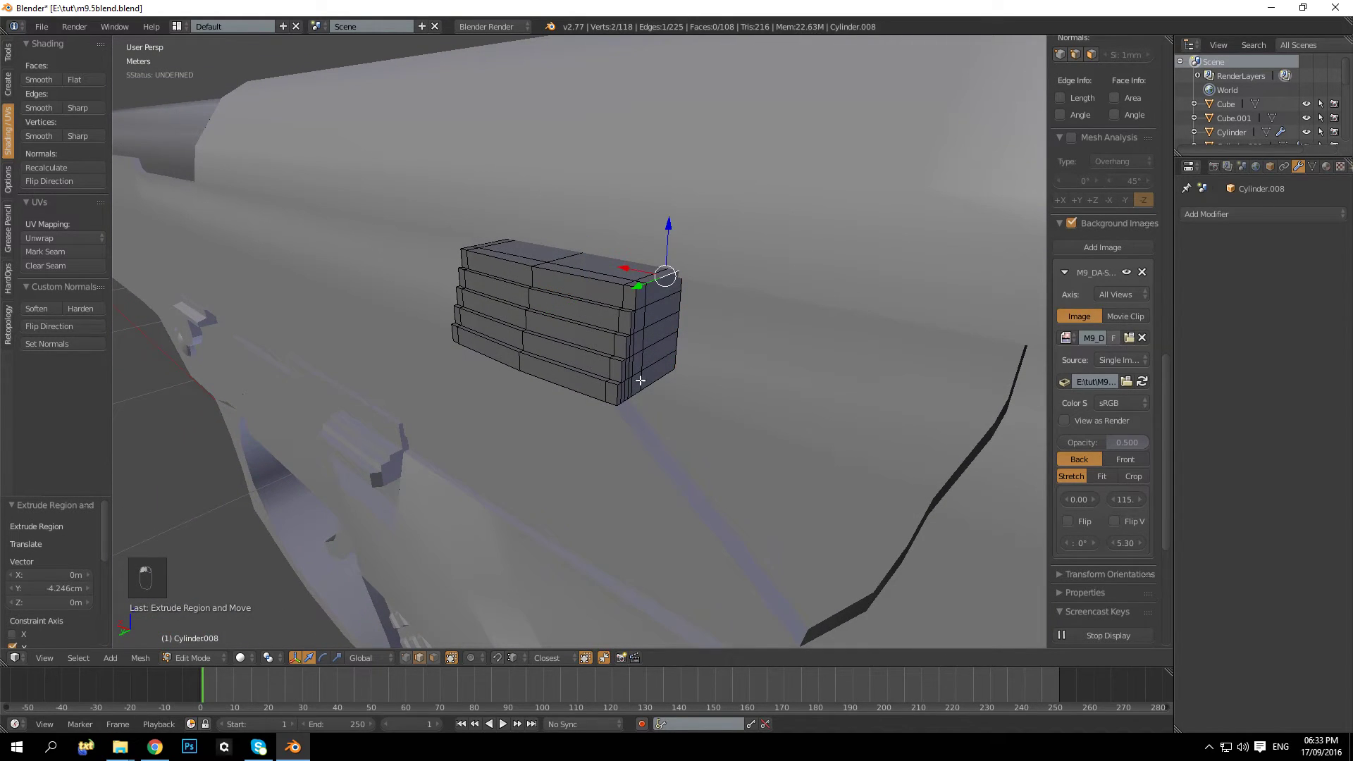
left_click(433, 659)
right_click(657, 295)
right_click(658, 370, "ctrl")
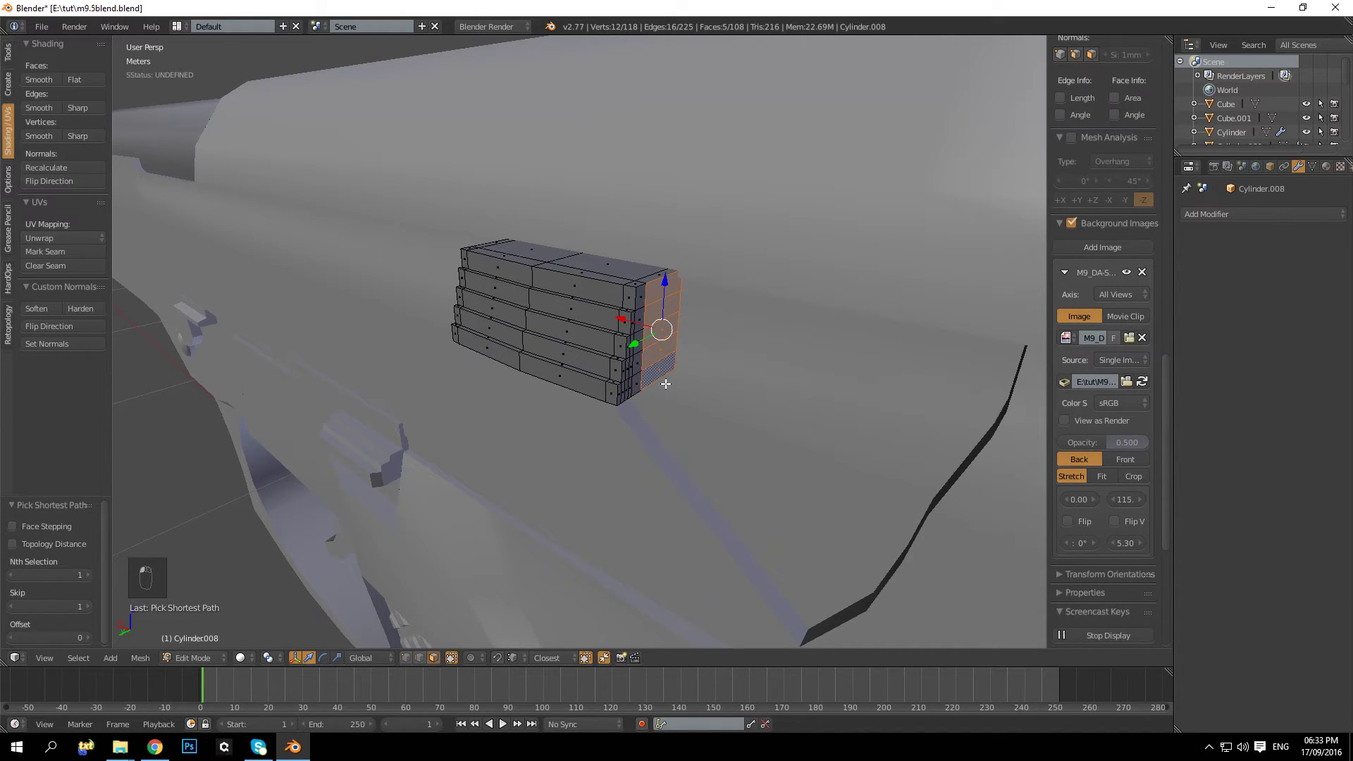
key("e")
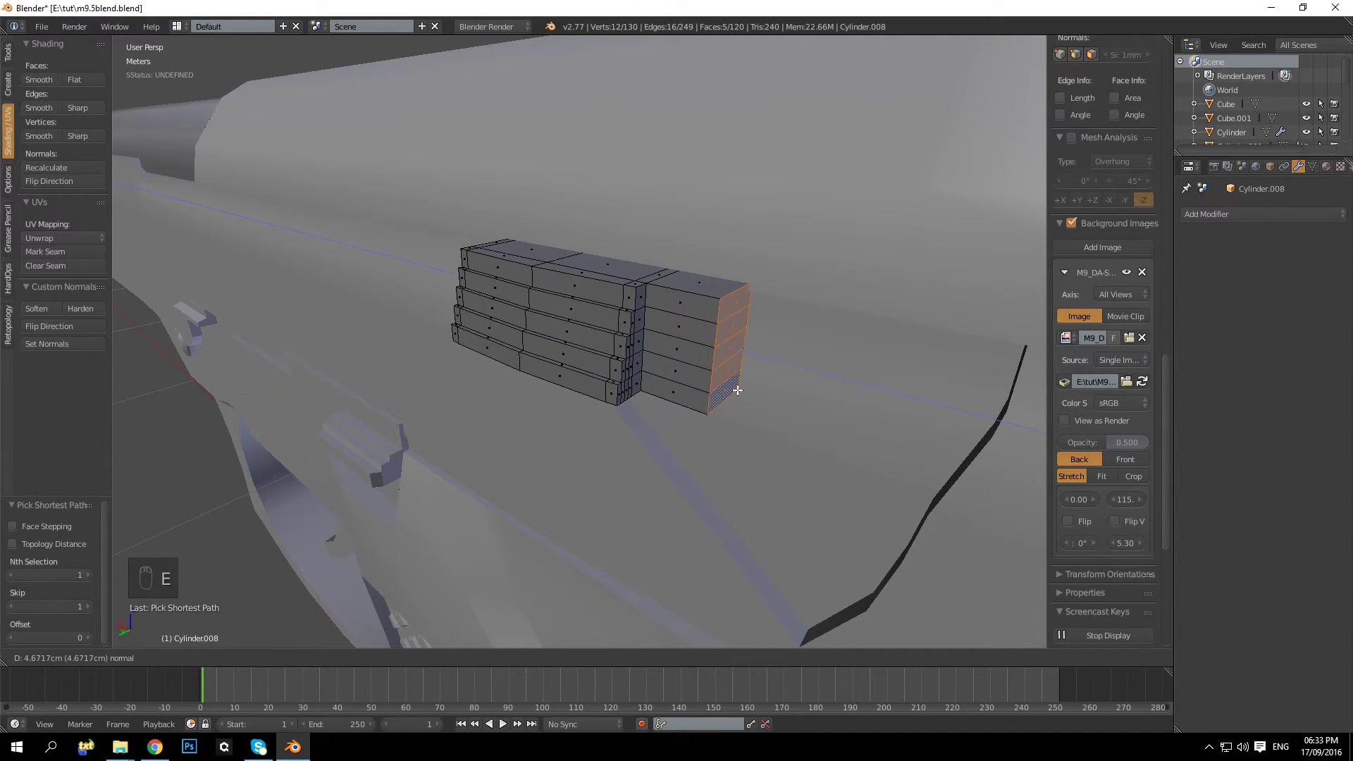
left_click(754, 389)
key("a")
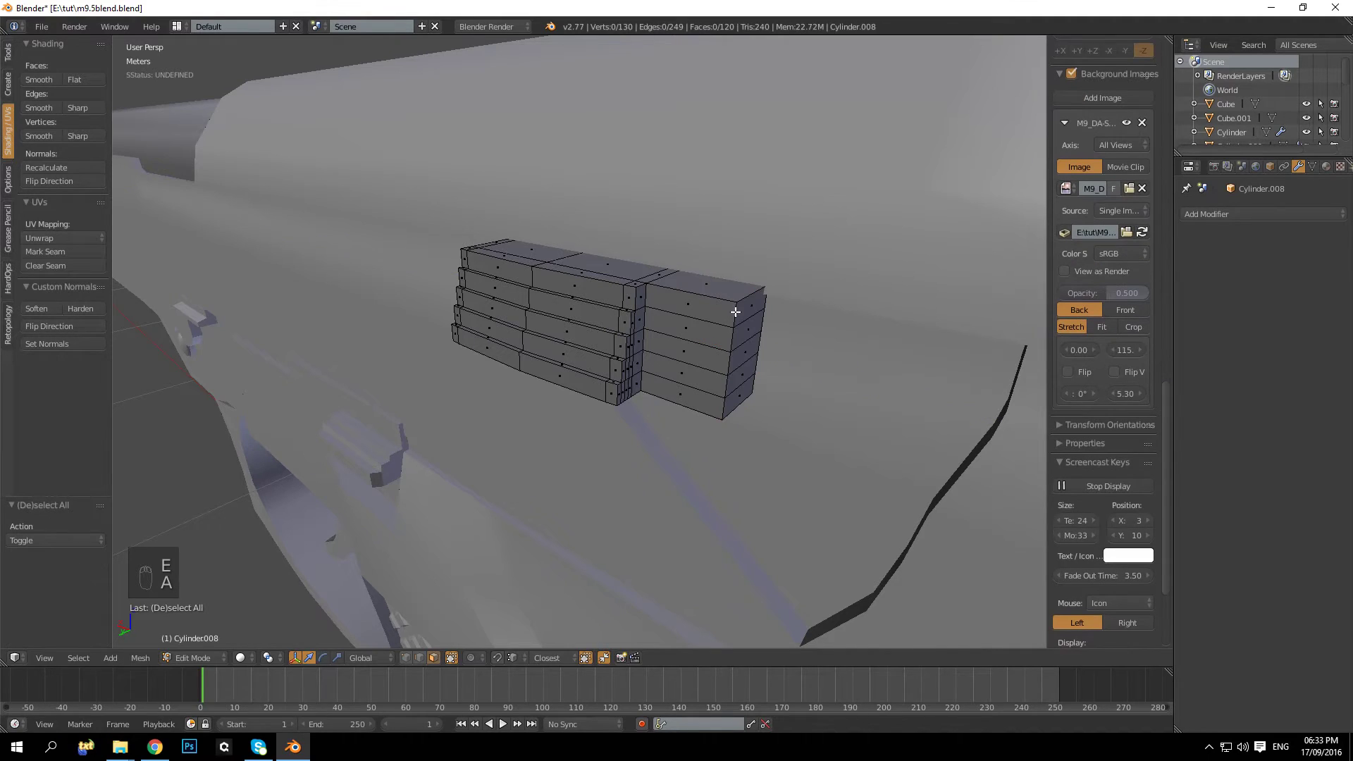
Step: Move the outer vertical edge path at the arm's rear end about -1.2 cm along Y toward the slide
left_click(420, 657)
right_click(728, 311)
right_click(733, 412, "ctrl")
middle_click_drag(733, 412, 659, 387)
left_click_drag(649, 410, 670, 403)
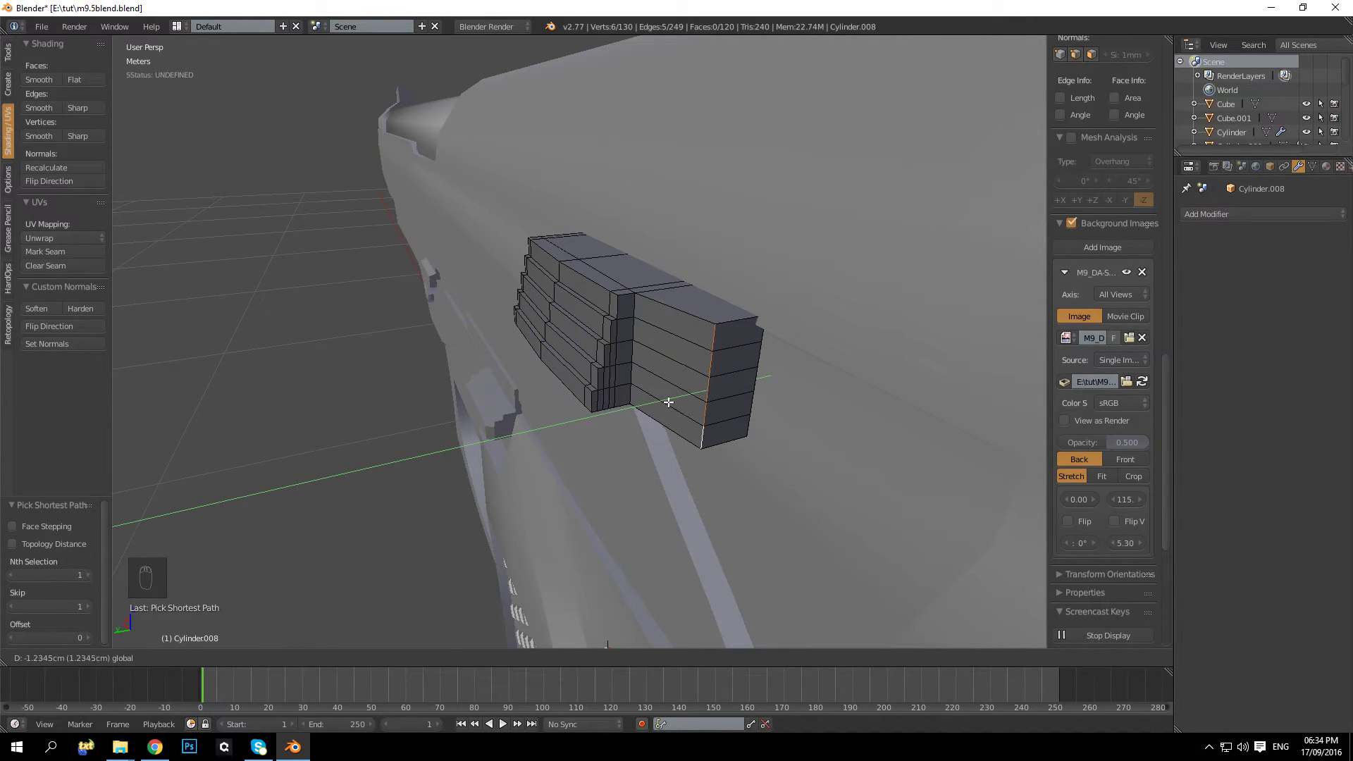
left_click(668, 400)
Step: Move the five rear end faces 3.969 cm along X toward the grip and extrude another segment backward
left_click(434, 657)
right_click(731, 343)
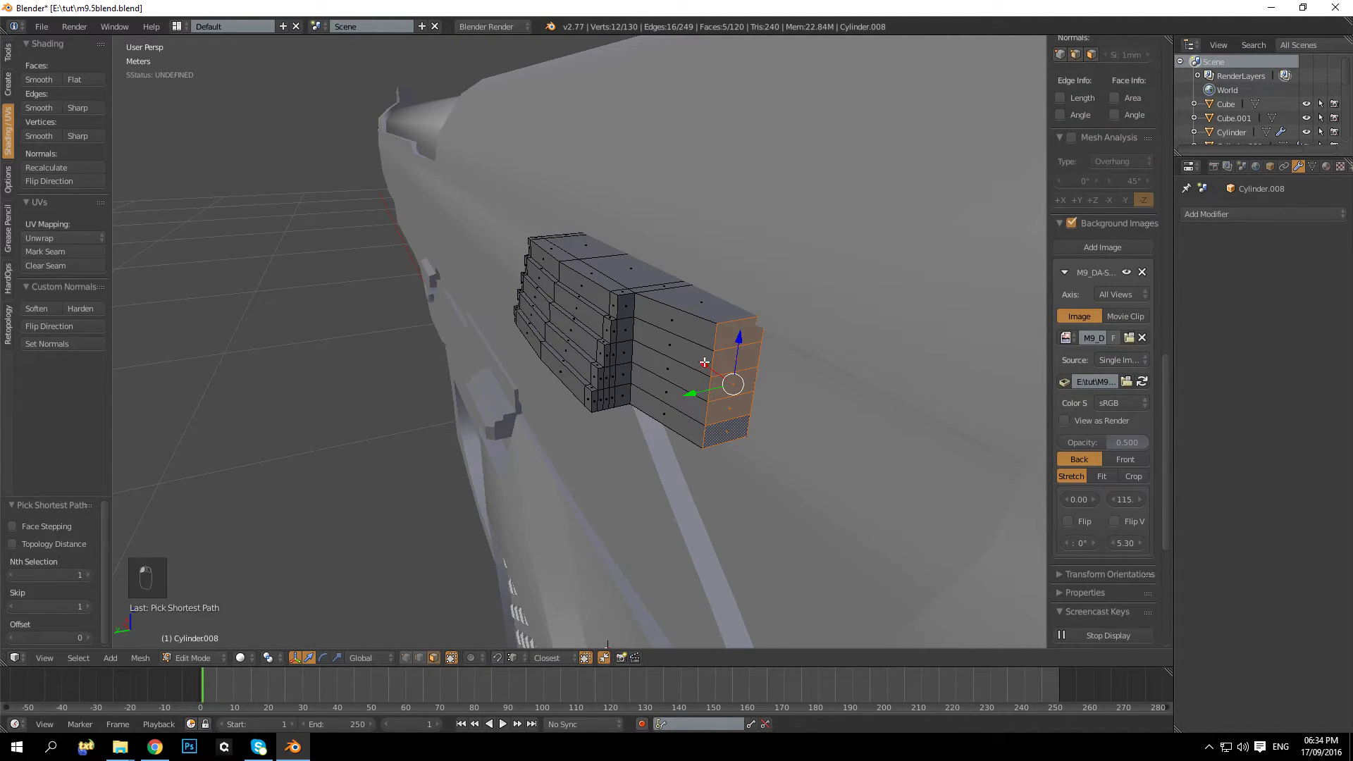
left_click_drag(704, 362, 654, 352)
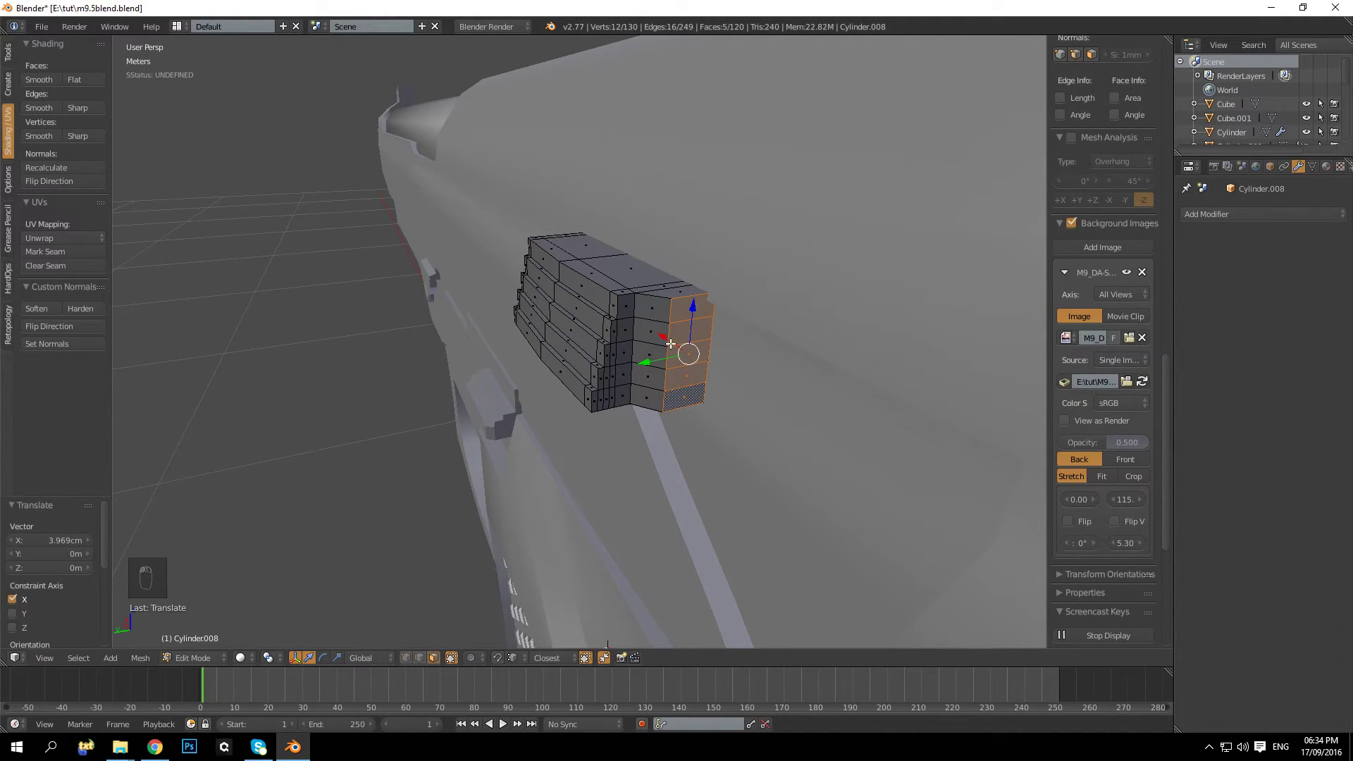
key("e")
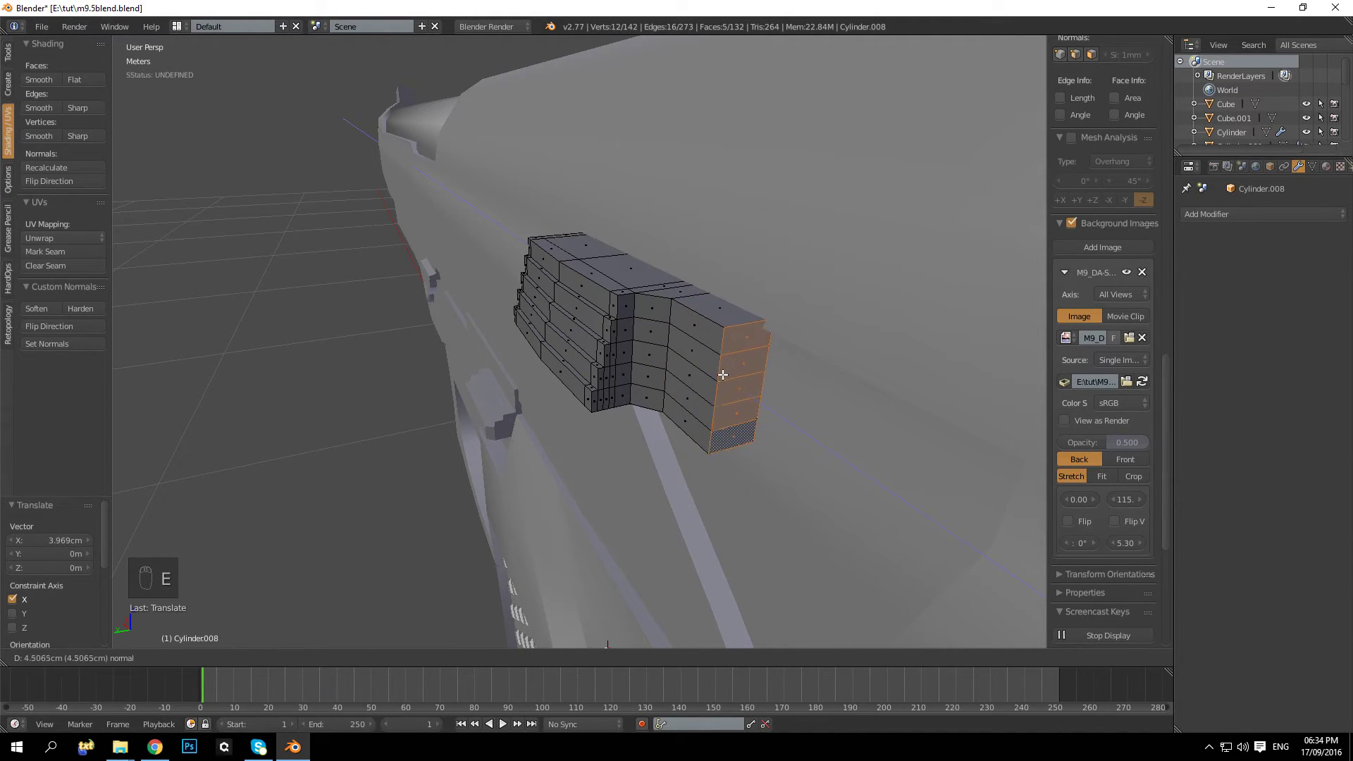
left_click(717, 374)
key("a")
Step: Move the new segment's outer vertical edge path slightly along Y toward the slide to continue the arm's curve
scroll(1103, 353, "down", 5)
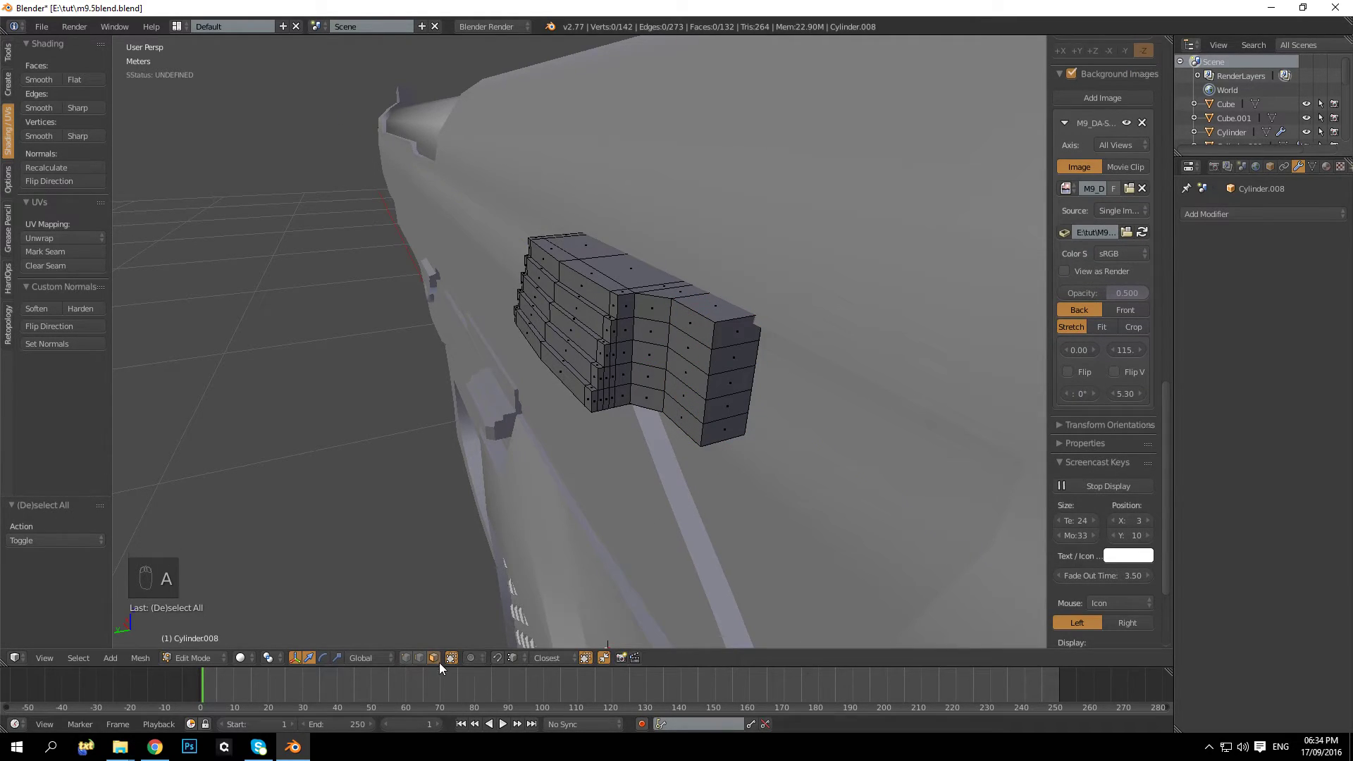
right_click(708, 339)
right_click(704, 433, "ctrl")
left_click_drag(670, 392, 687, 386)
key("a")
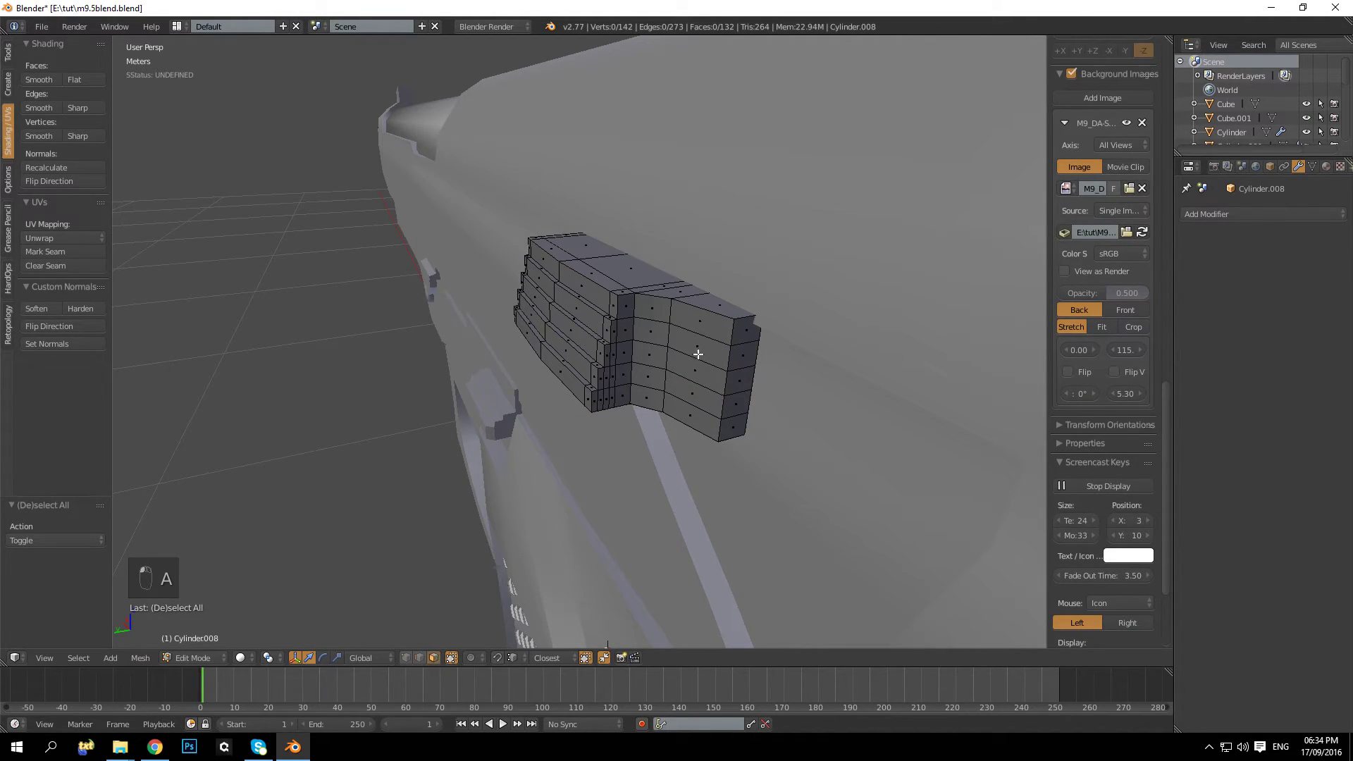
Step: Extrude the arm's five rear end faces 12.413 cm backward along their normal
right_click(746, 354)
key("a")
right_click(738, 332)
right_click(734, 434, "ctrl")
key("e")
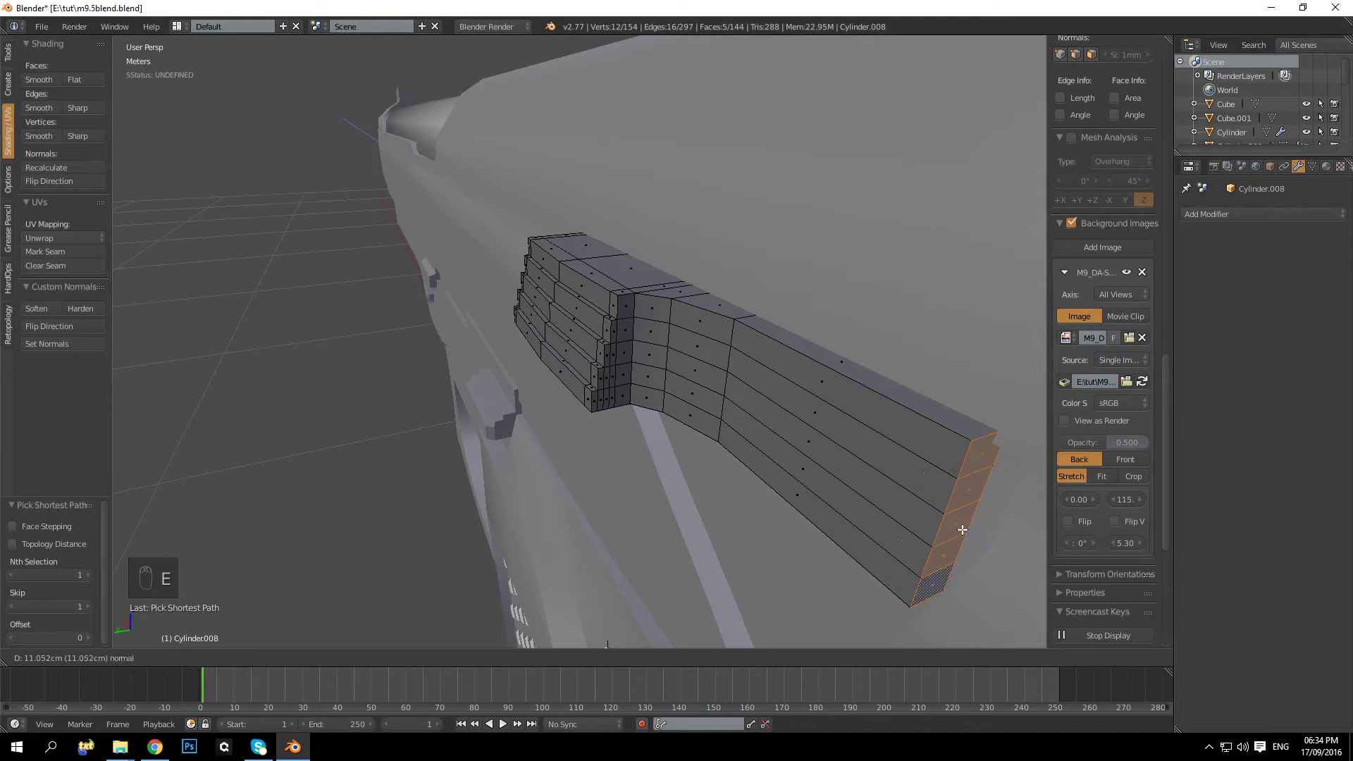
left_click(1001, 574)
Step: Examine the extended arm from several angles and against the reference photo in front orthographic wireframe view
middle_click_drag(1000, 574, 762, 421)
scroll(776, 403, "up", 3)
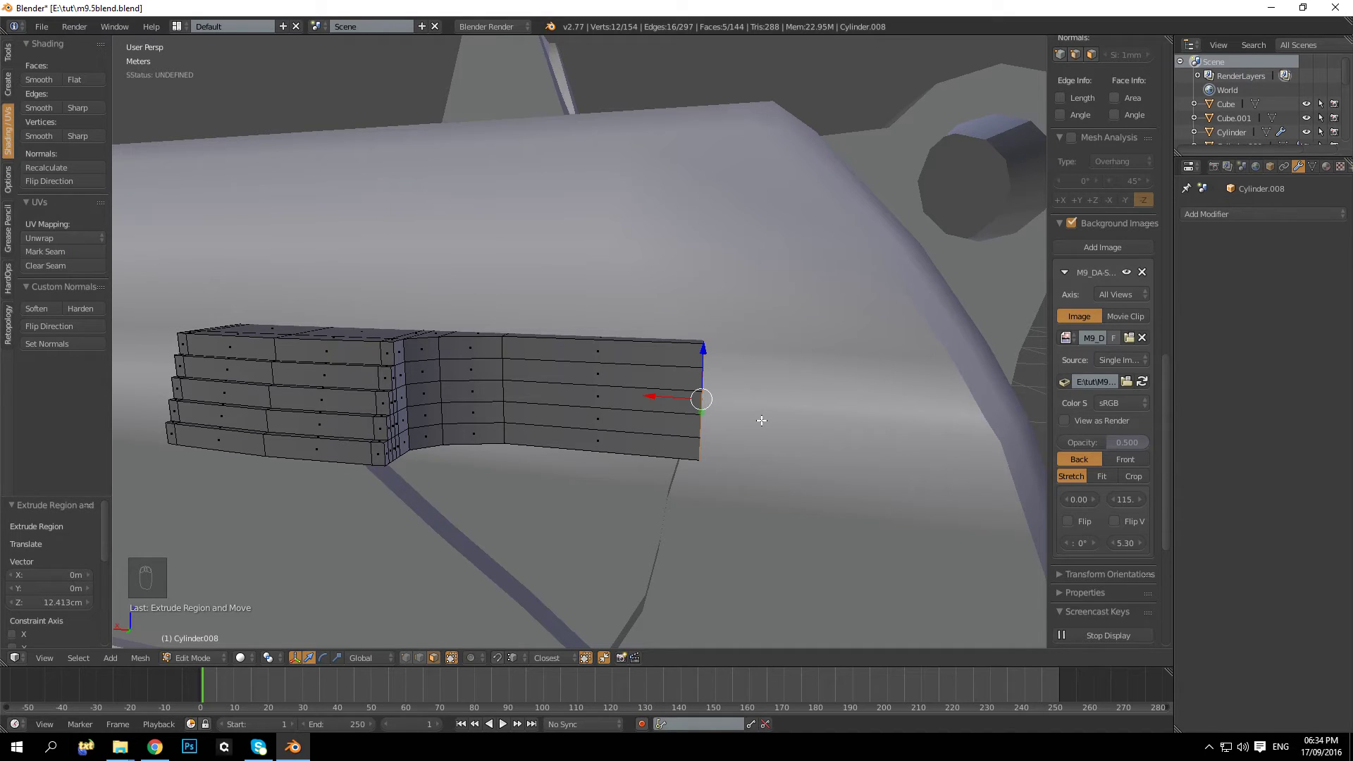
middle_click_drag(681, 389, 640, 401)
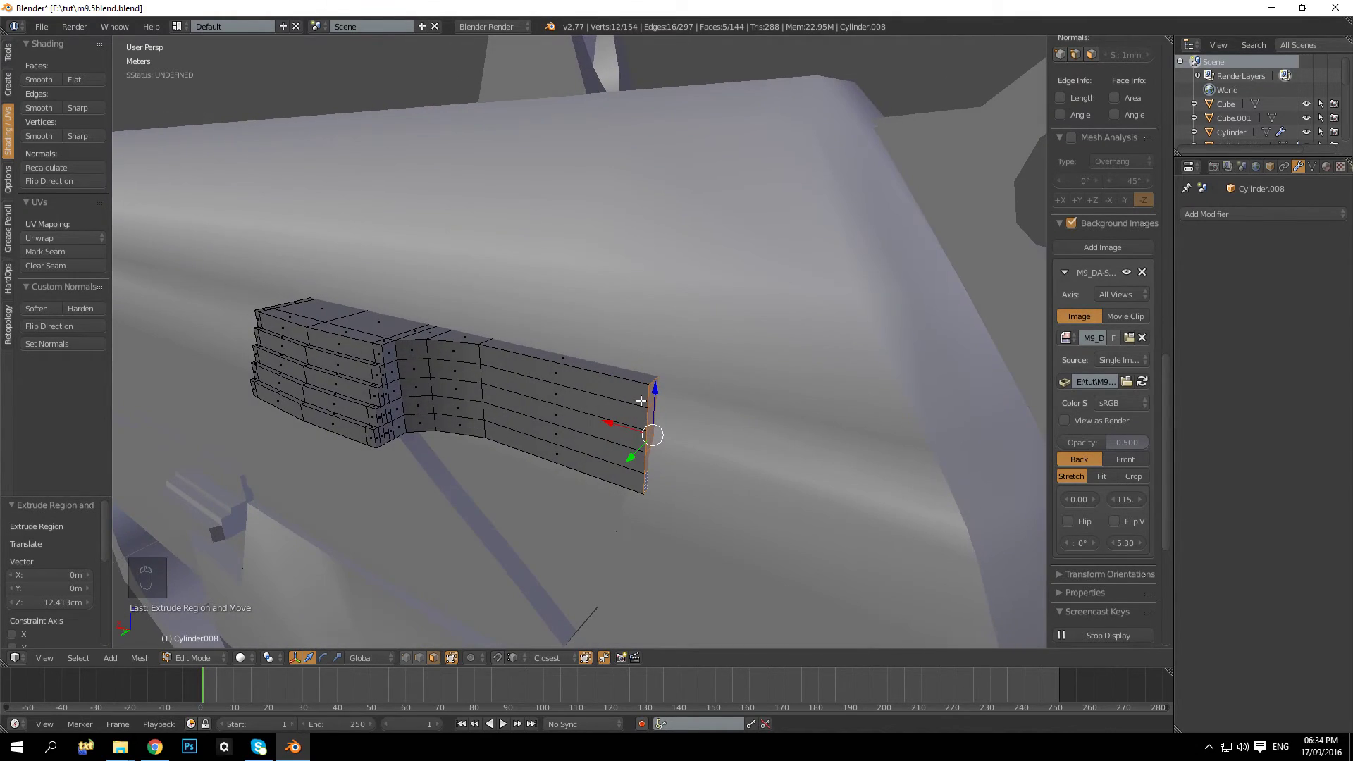
key("KP_1")
key("KP_5")
key("KP_5")
key("KP_5")
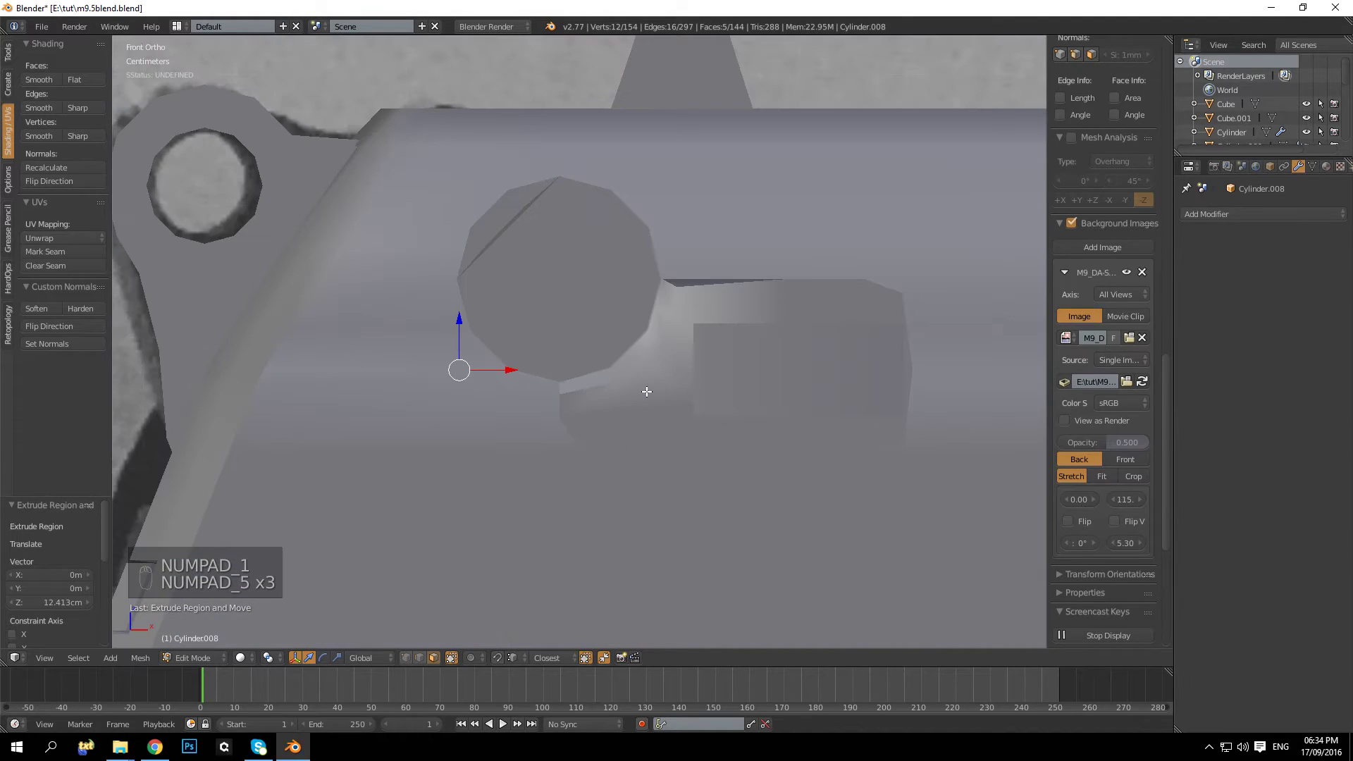
key("z")
key("a")
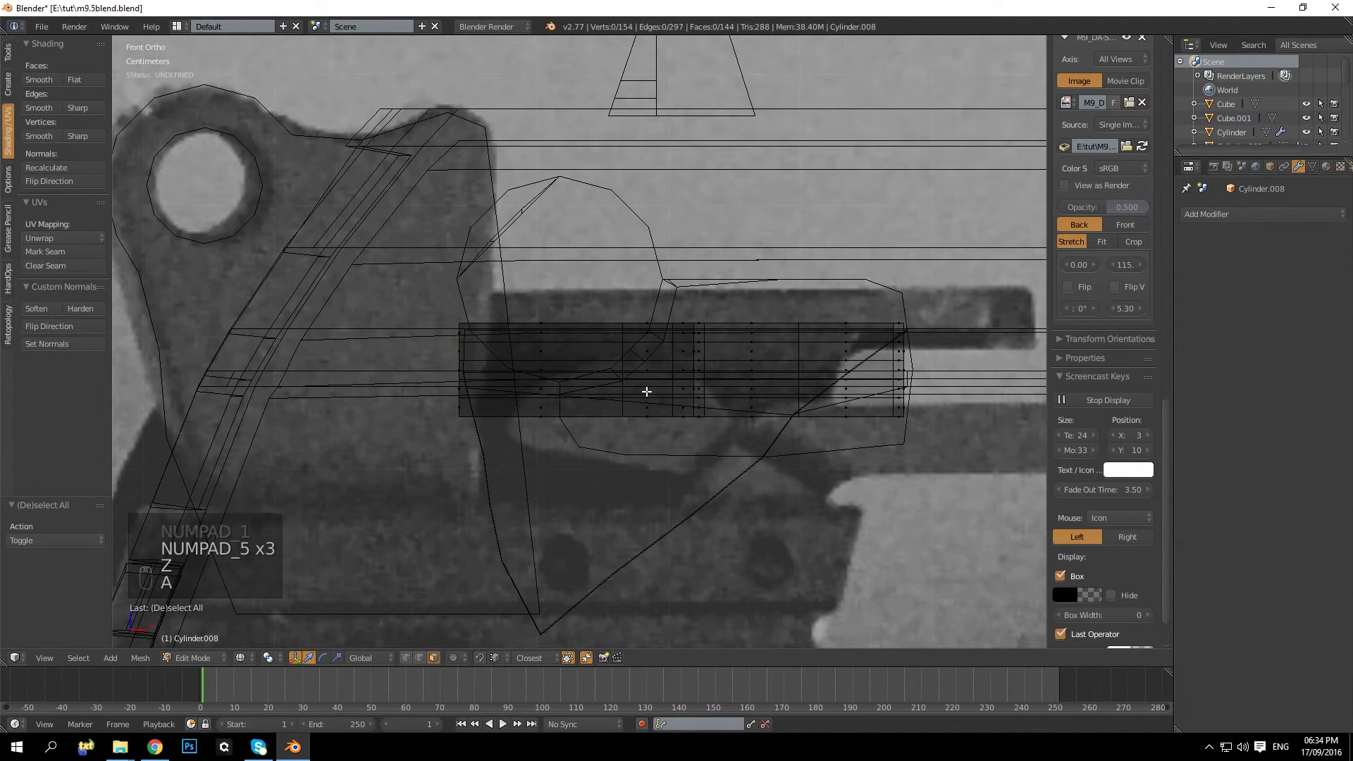
key("Tab")
key("a")
key("a")
key("Tab")
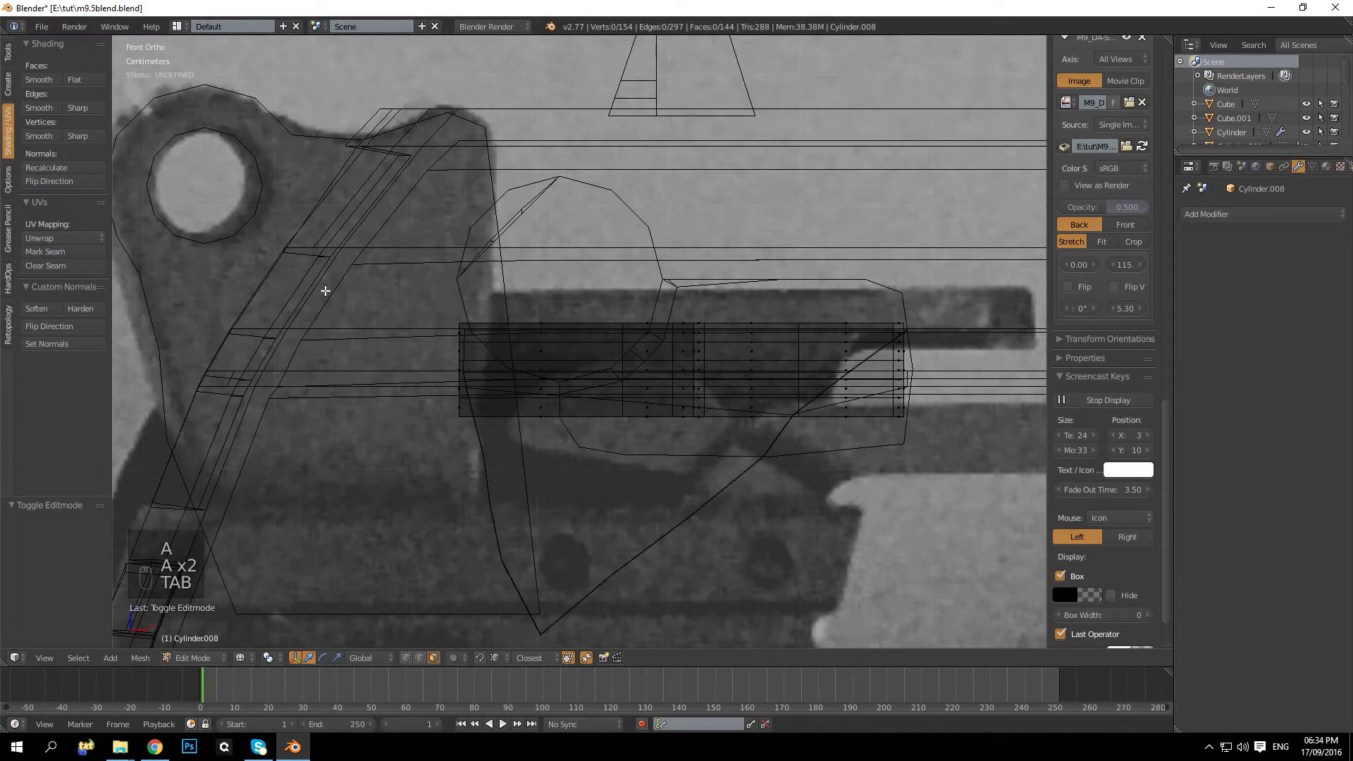
Step: Add a 12-vertex cylinder to the lever mesh and rotate it 90° about the X axis
left_click(7, 84)
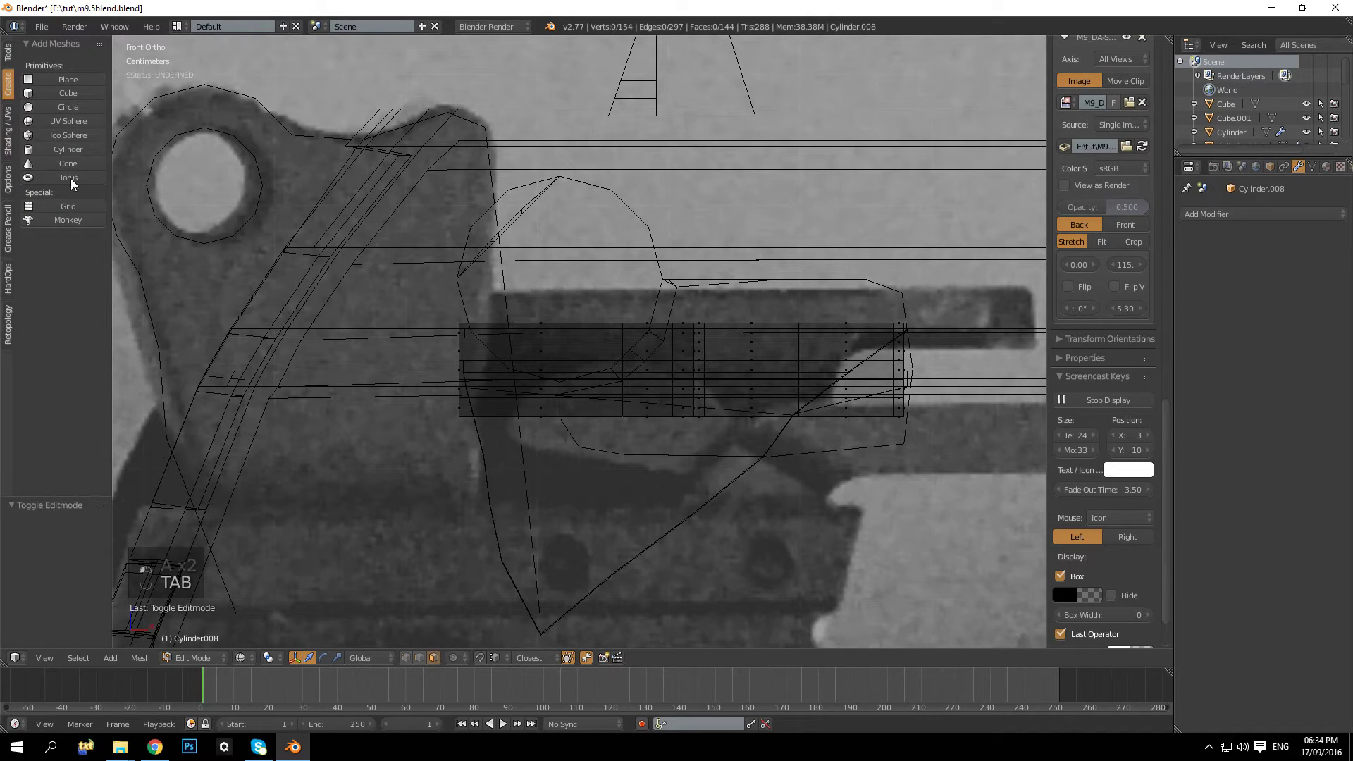
left_click(48, 150)
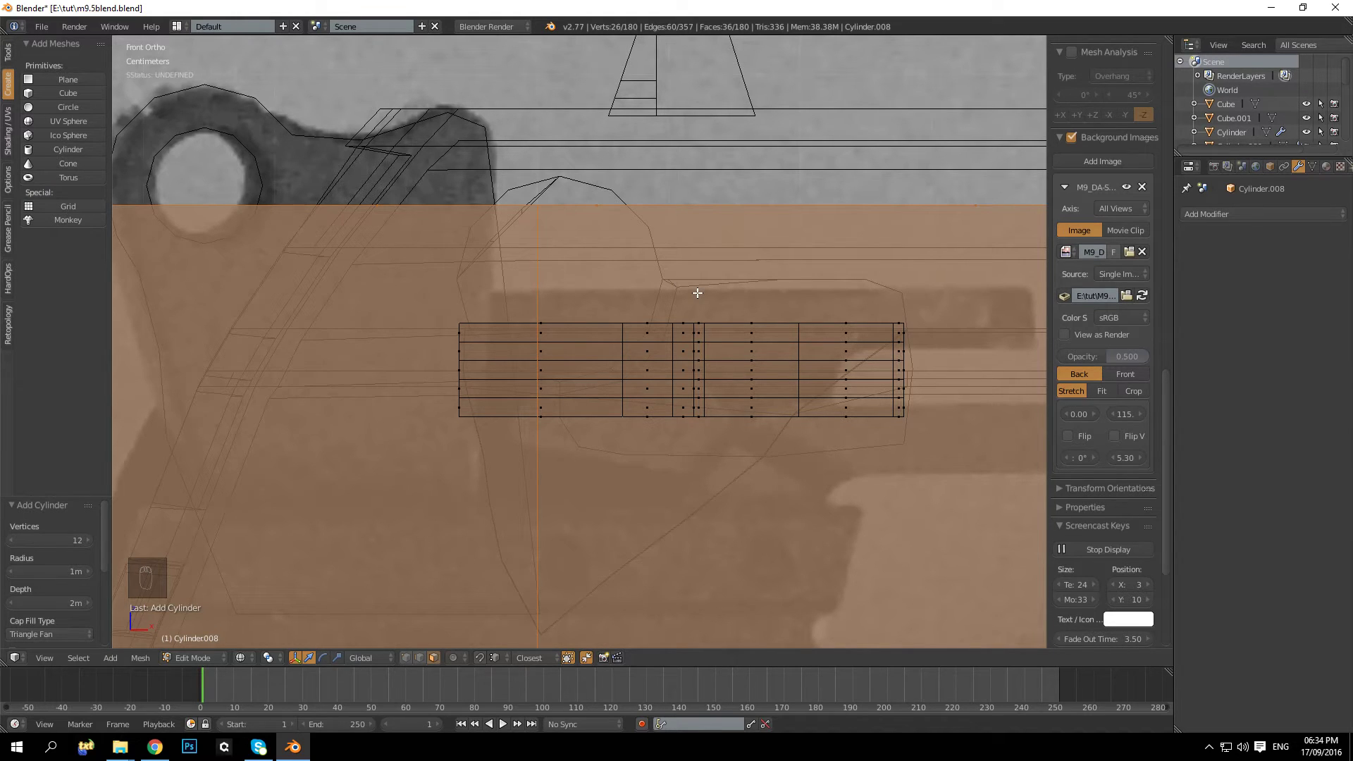
key("r")
key("x")
key("9")
key("0")
key("Return")
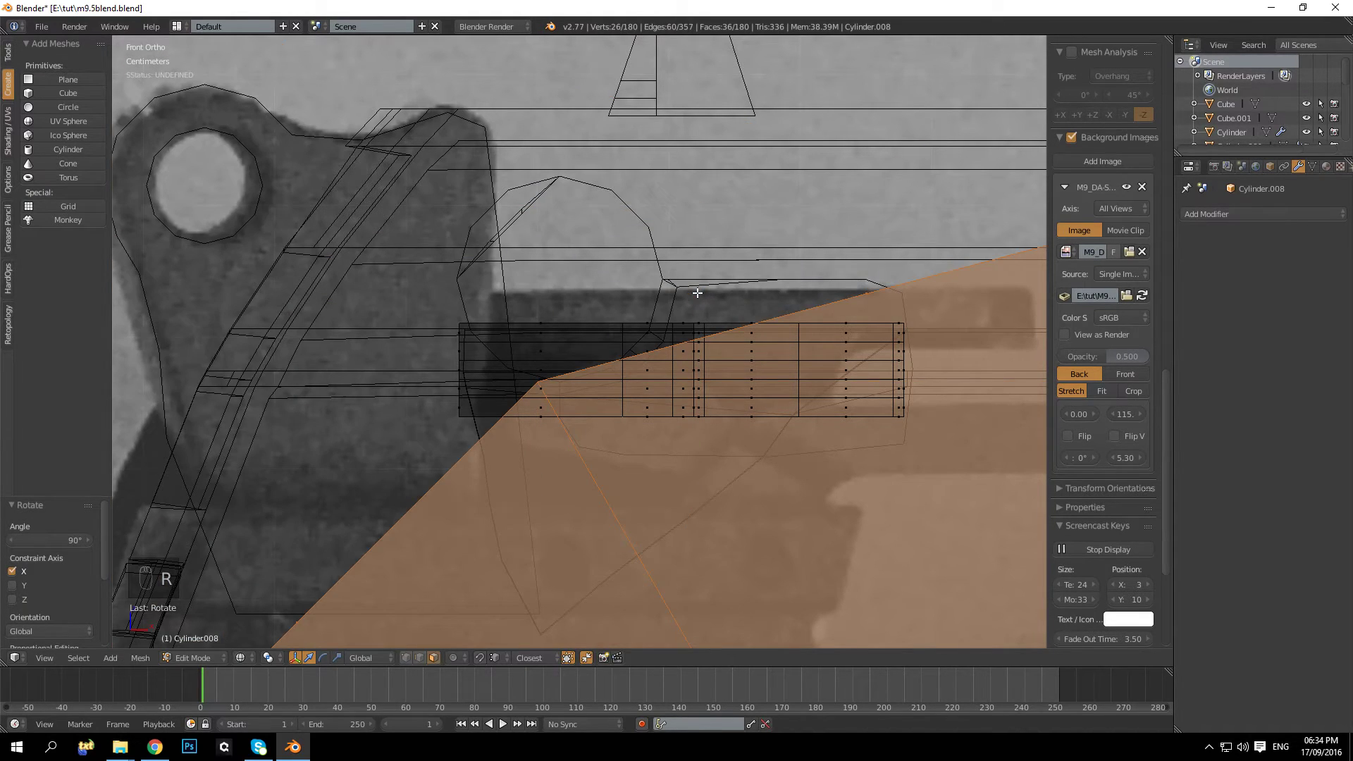
Step: Scale the cylinder down and move it 94.596 cm in Z and -48.128 cm in X onto the lever's rear
scroll(751, 363, "down", 8)
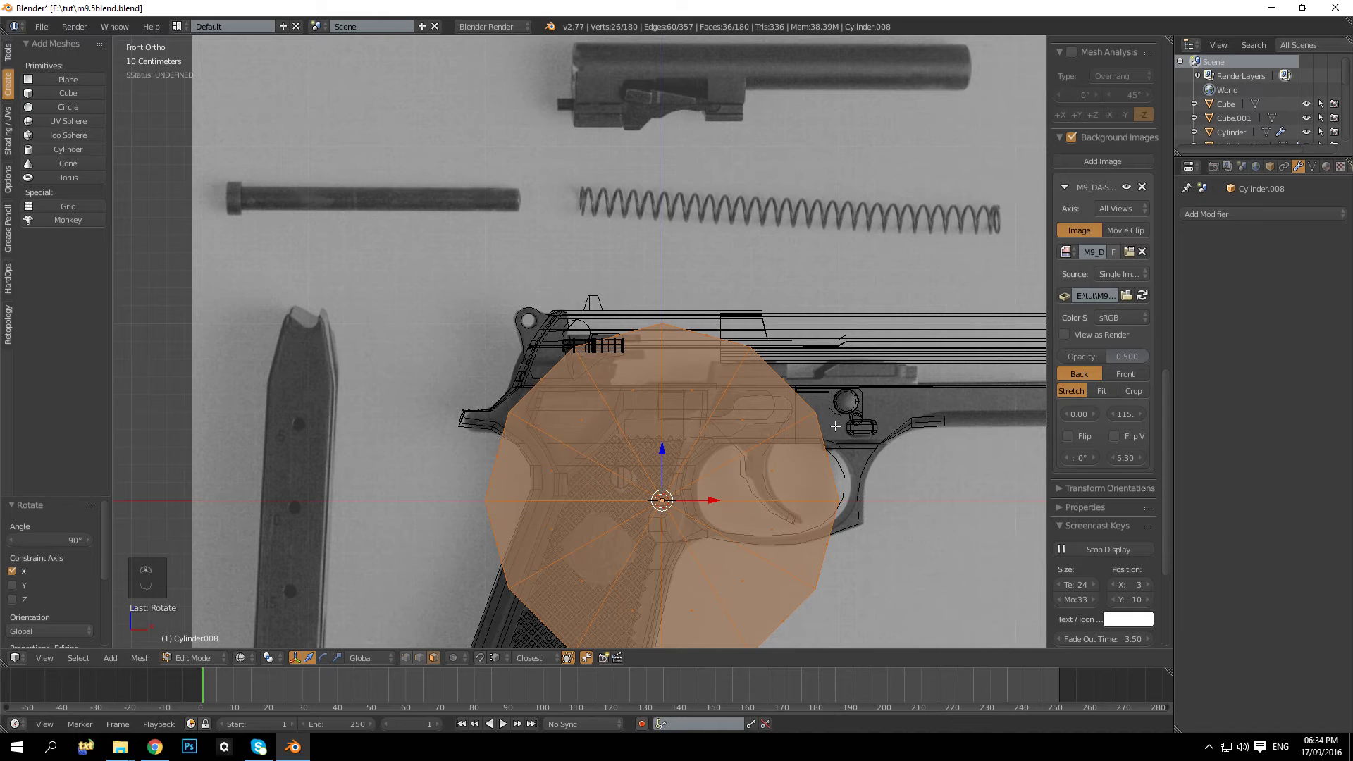
scroll(866, 427, "down", 3)
key("s")
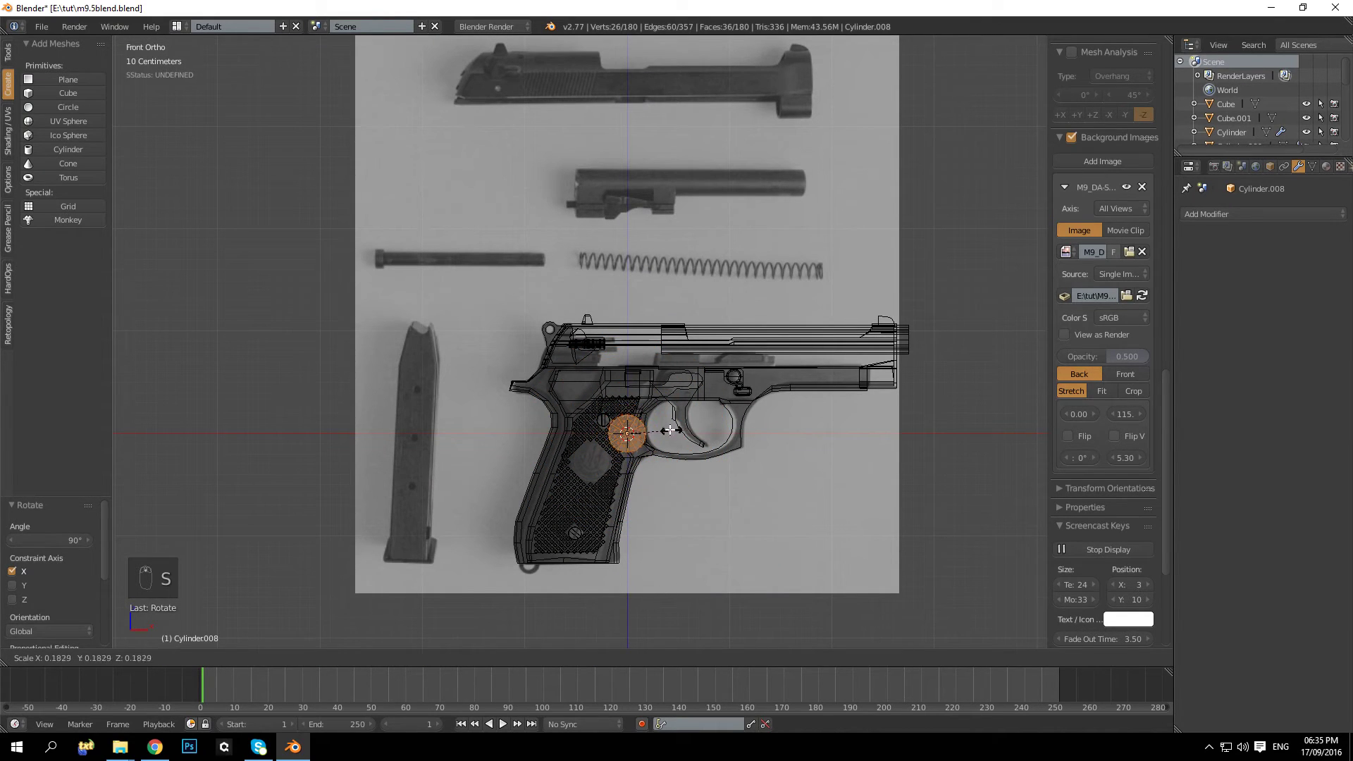
left_click(663, 435)
scroll(663, 435, "up", 4)
left_click_drag(677, 486, 670, 285)
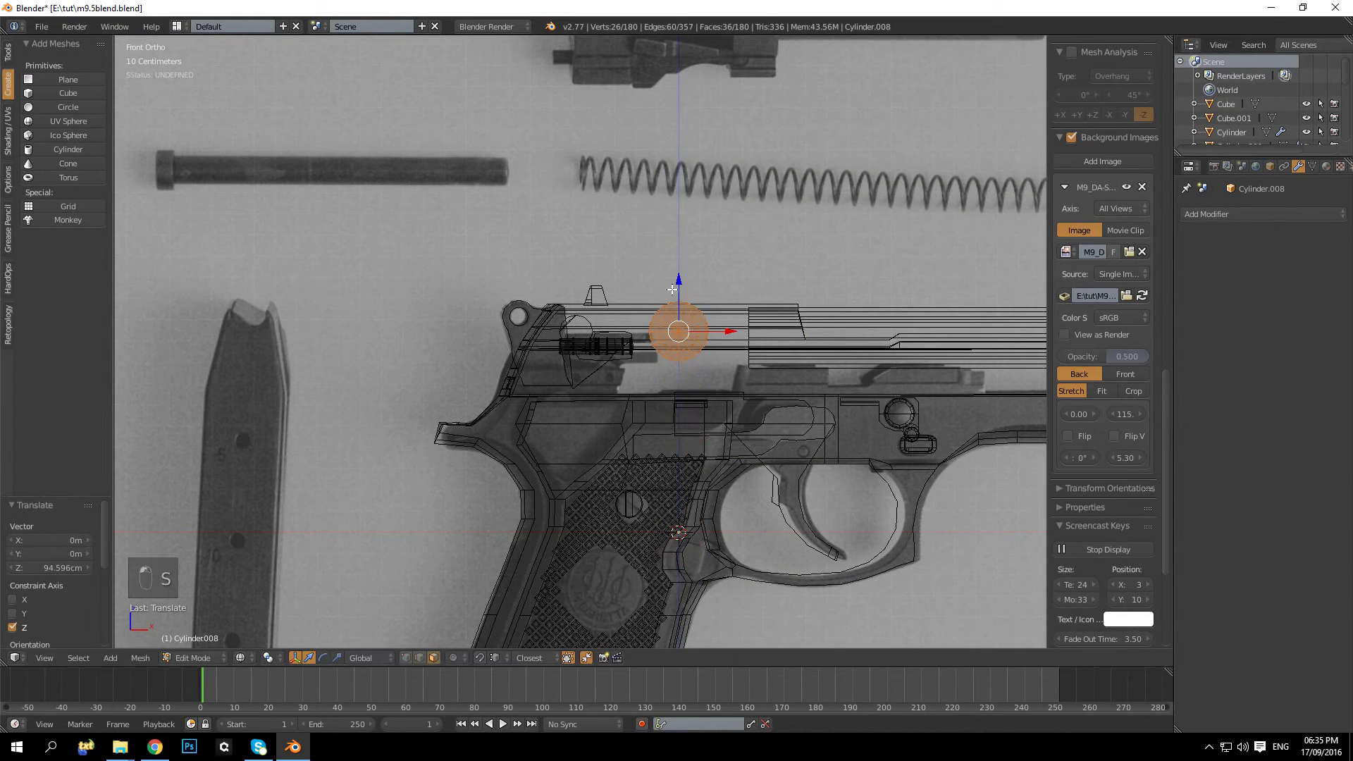
left_click_drag(734, 330, 629, 331)
Step: Scale the cylinder down further toward the knob's size and move it about 8 cm along Y to the arm's side
scroll(705, 310, "up", 5)
key("s")
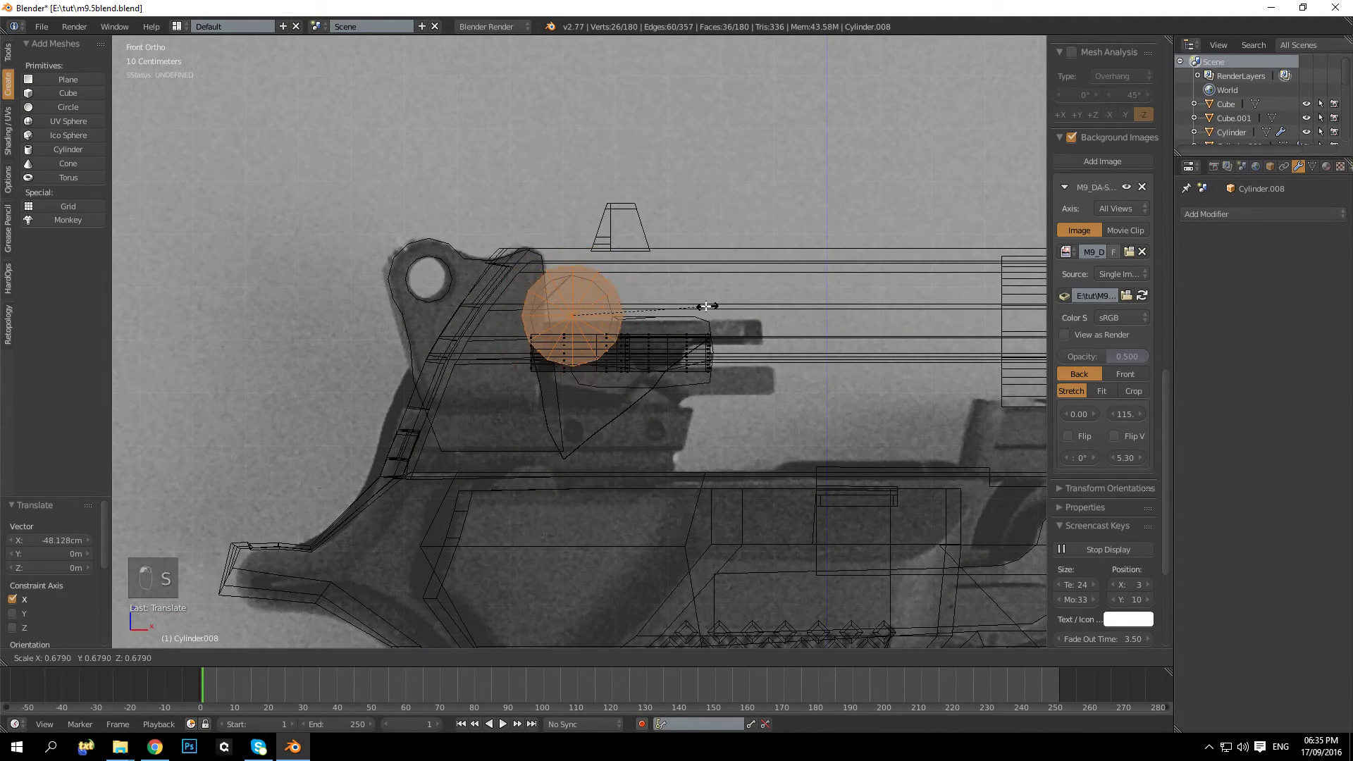
left_click(683, 305)
key("KP_5")
key("z")
middle_click_drag(677, 301, 832, 337)
scroll(789, 335, "up", 3)
left_click_drag(623, 288, 551, 302)
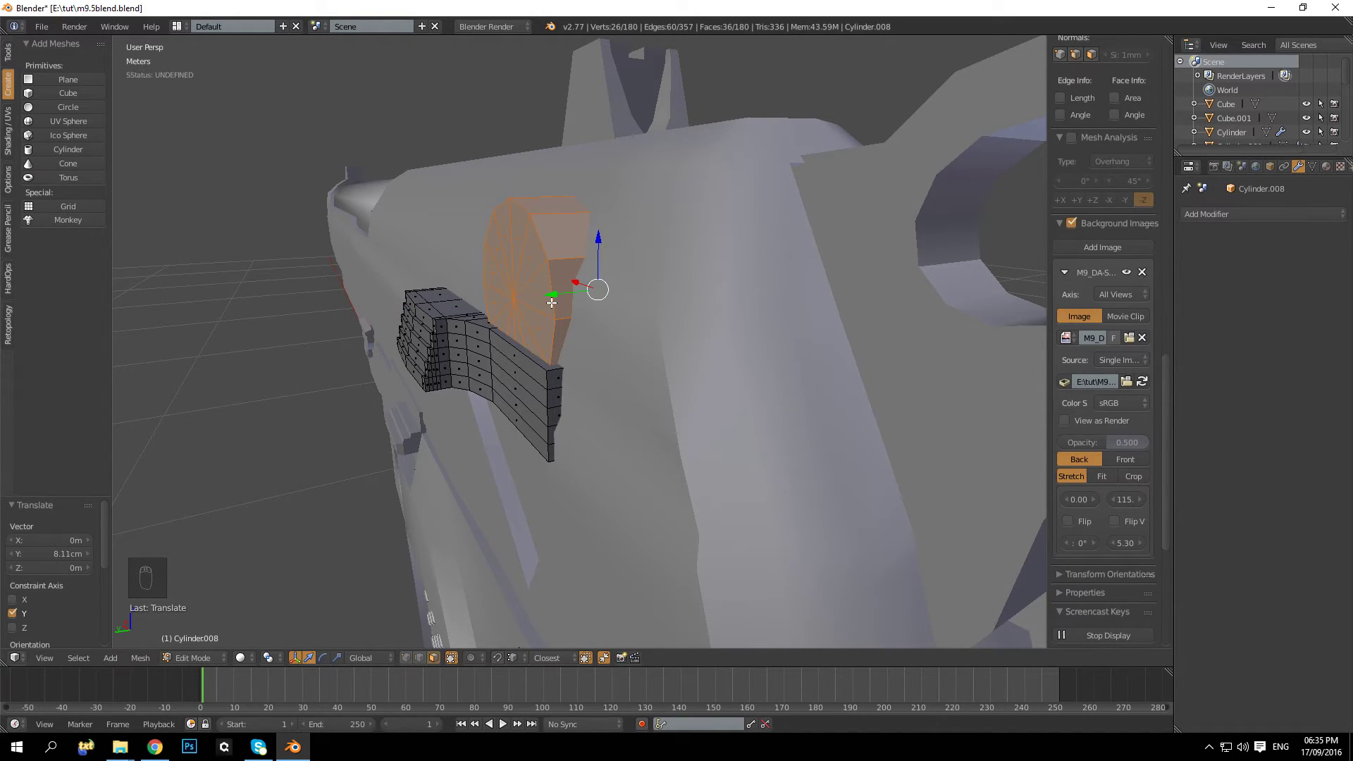
left_click_drag(550, 300, 545, 302)
Step: Delete the cylinder's inner cap faces, hiding its rim temporarily to reach them and revealing it again
key("a")
middle_click_drag(545, 302, 574, 412)
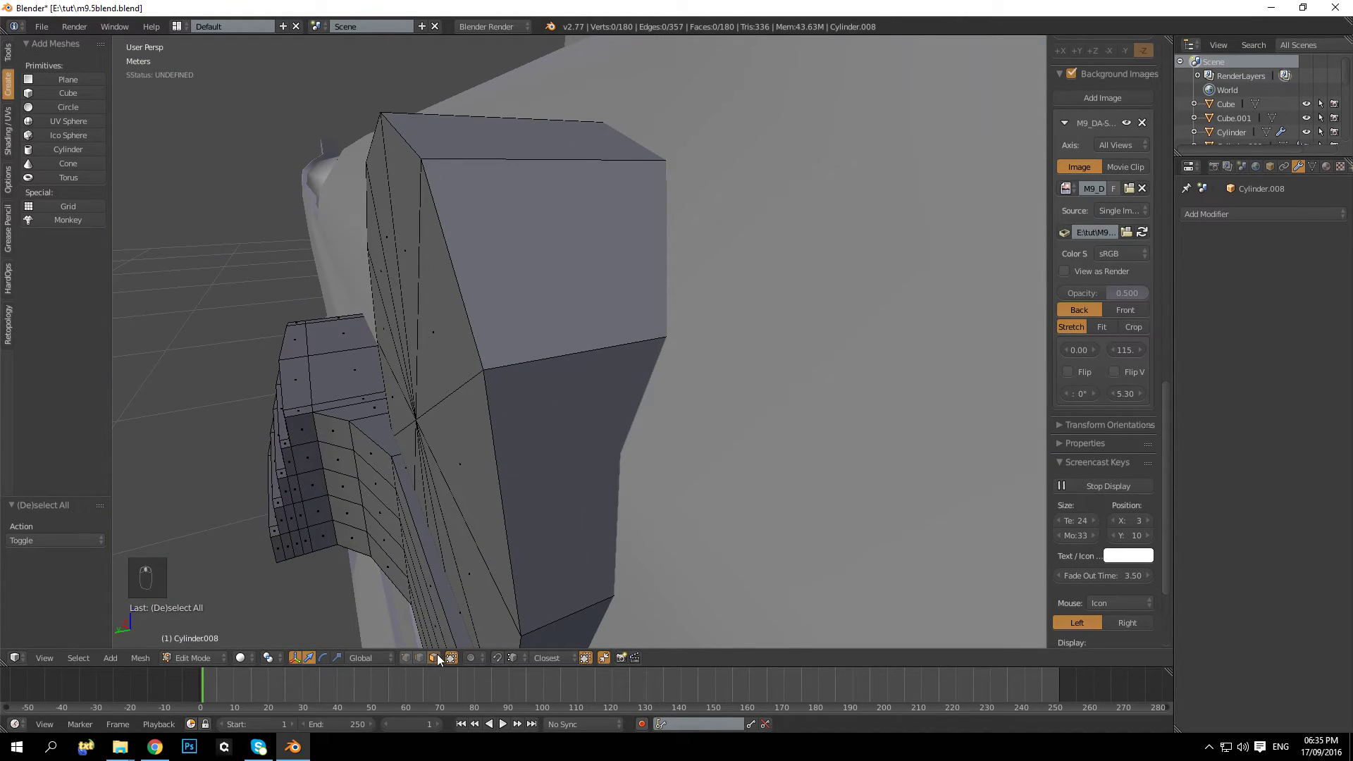
right_click(555, 358, "alt")
key("h")
mouse_move(570, 362)
middle_mouse_down()
mouse_move(522, 357)
mouse_move(560, 378)
middle_mouse_up()
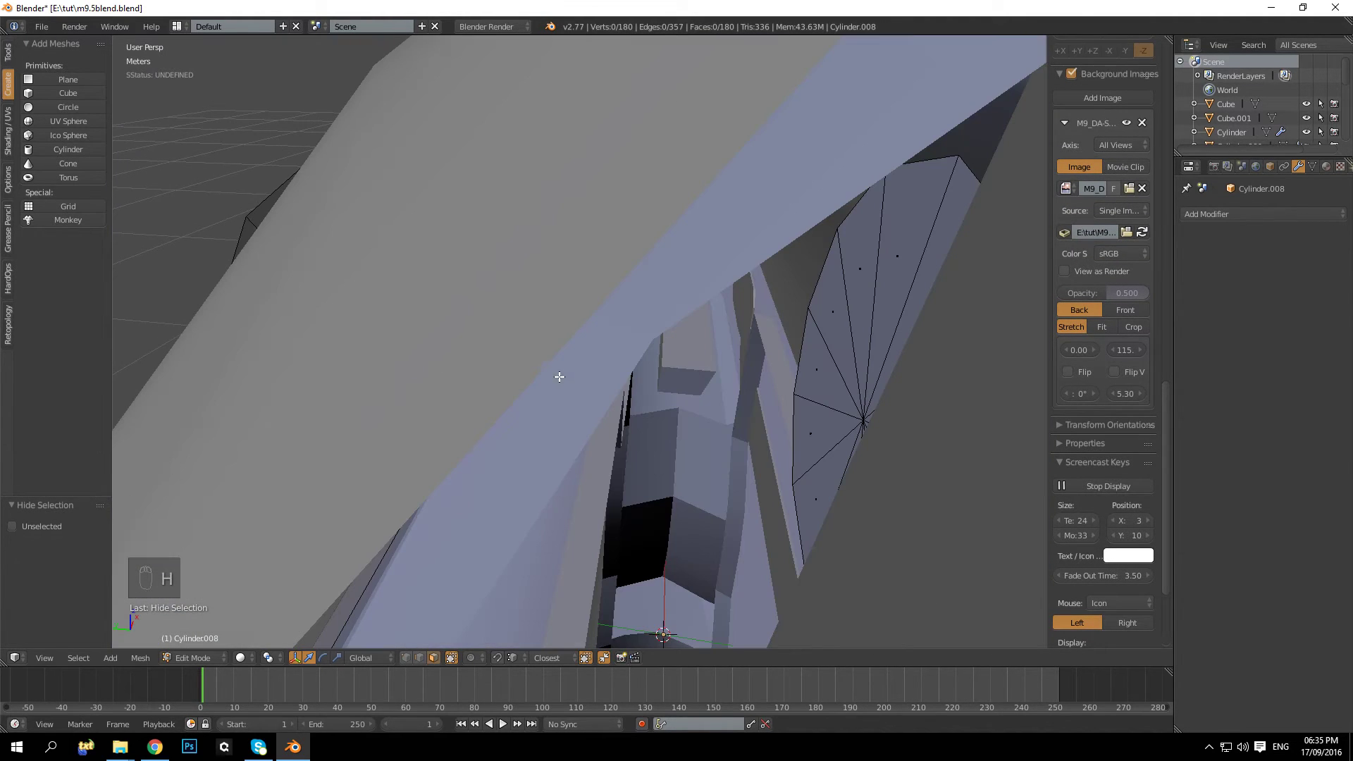
key("l")
key("Delete")
left_click(864, 324)
middle_click_drag(865, 324, 611, 350)
scroll(610, 351, "down", 2)
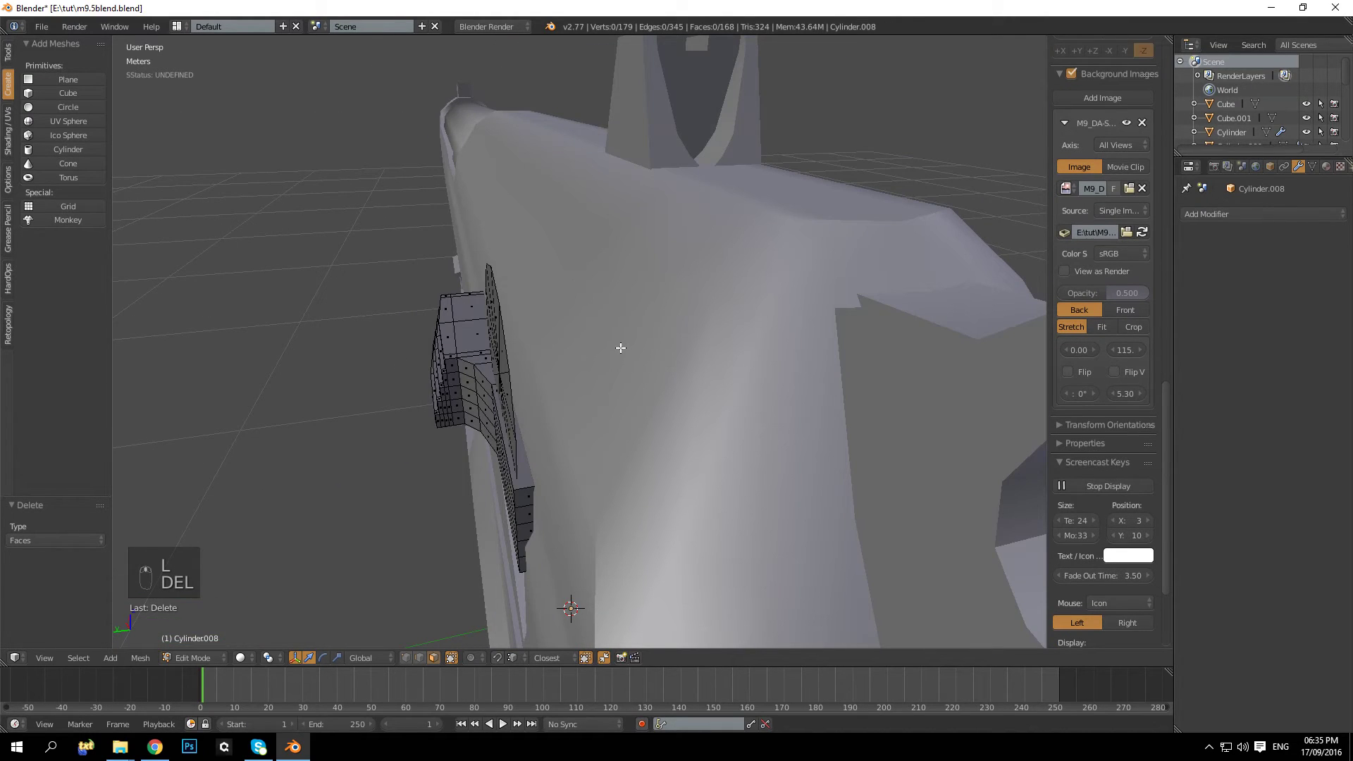
key("alt+h")
key("a")
Step: Check the shape of the ribbed arm and round knob in Object Mode
middle_click_drag(501, 353, 456, 369)
key("Tab")
key("Tab")
key("Tab")
key("Tab")
key("Tab")
key("Tab")
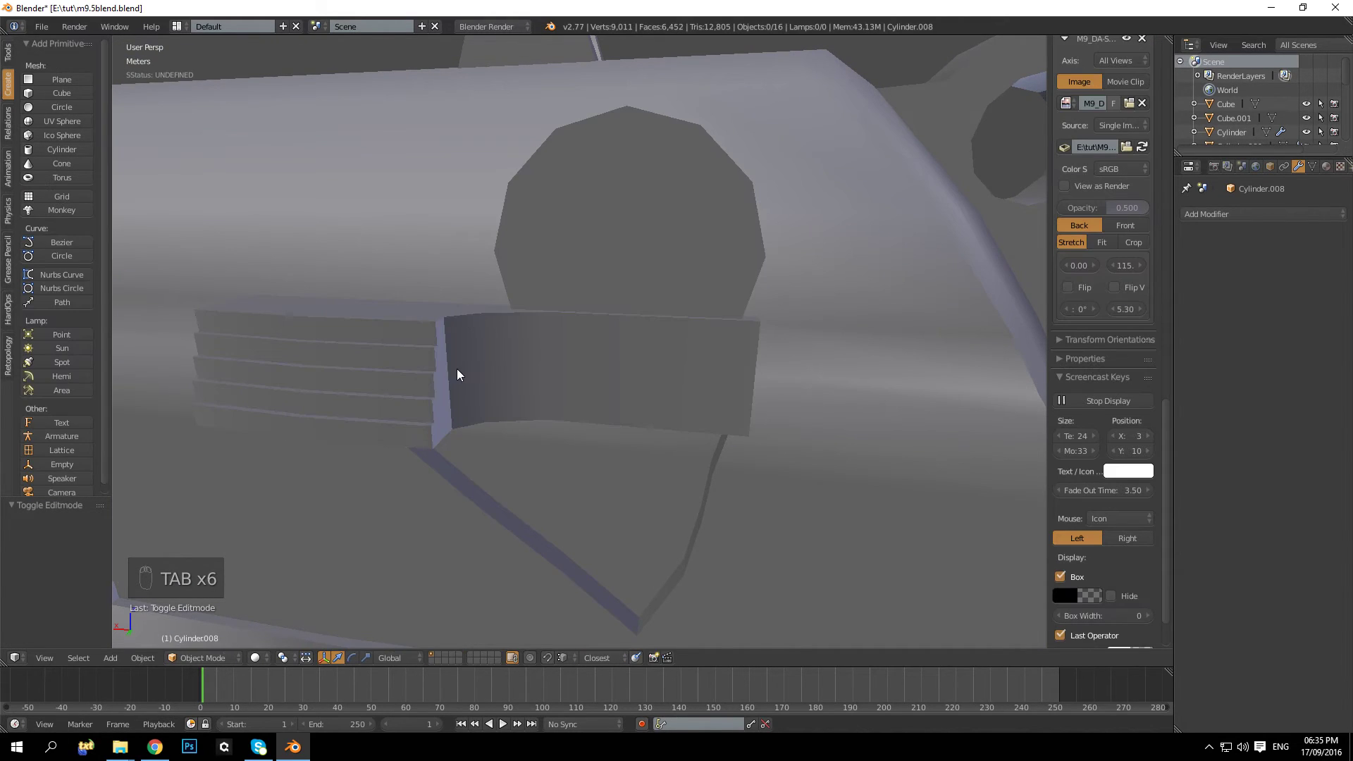
scroll(482, 352, "down", 5)
scroll(482, 352, "up", 1)
Step: Duplicate the lever object in place and open the copy in Edit Mode
right_click(486, 354)
key("shift+d")
left_click(487, 353)
key("Tab")
middle_click_drag(486, 354, 519, 370)
scroll(519, 370, "up", 6)
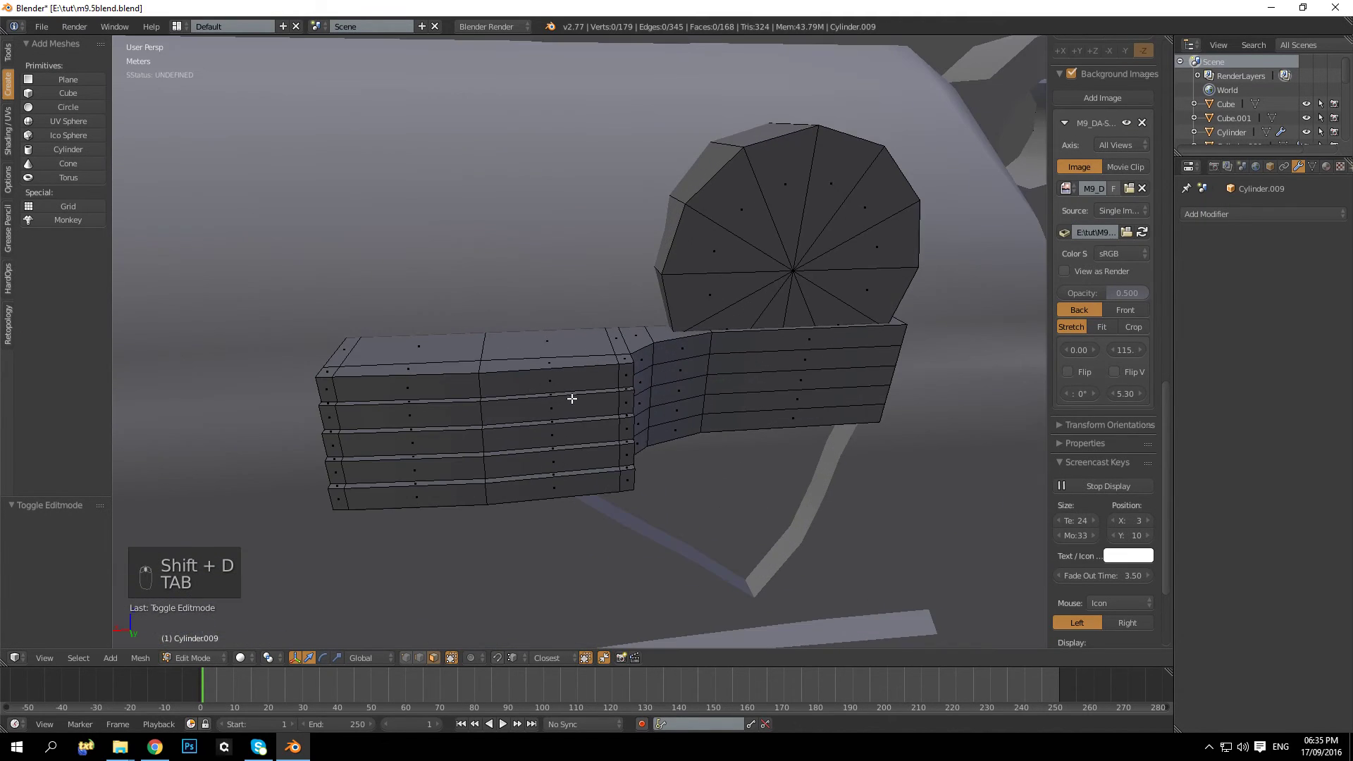
Step: Delete the two face loops at the joint between the ribbed grip and the arm in the duplicated lever
scroll(497, 402, "down", 4)
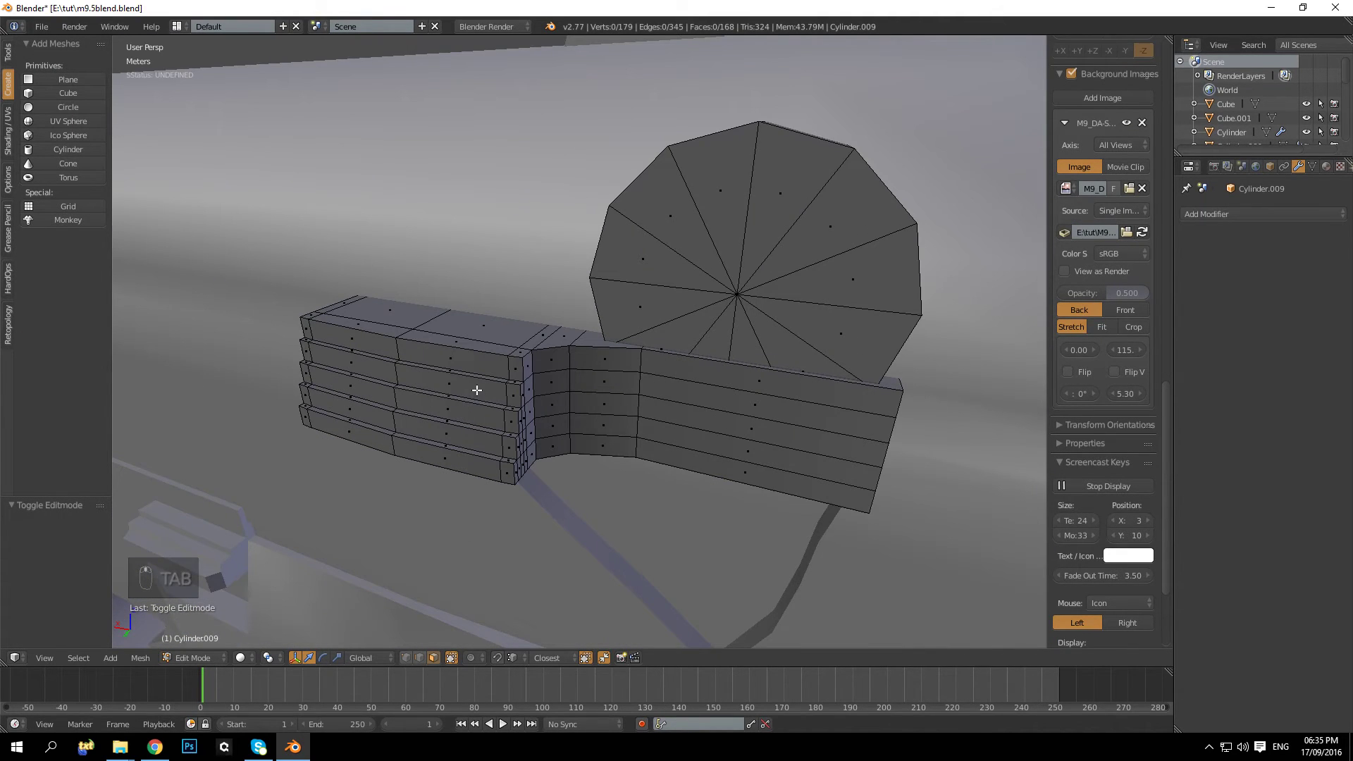
key("a")
key("a")
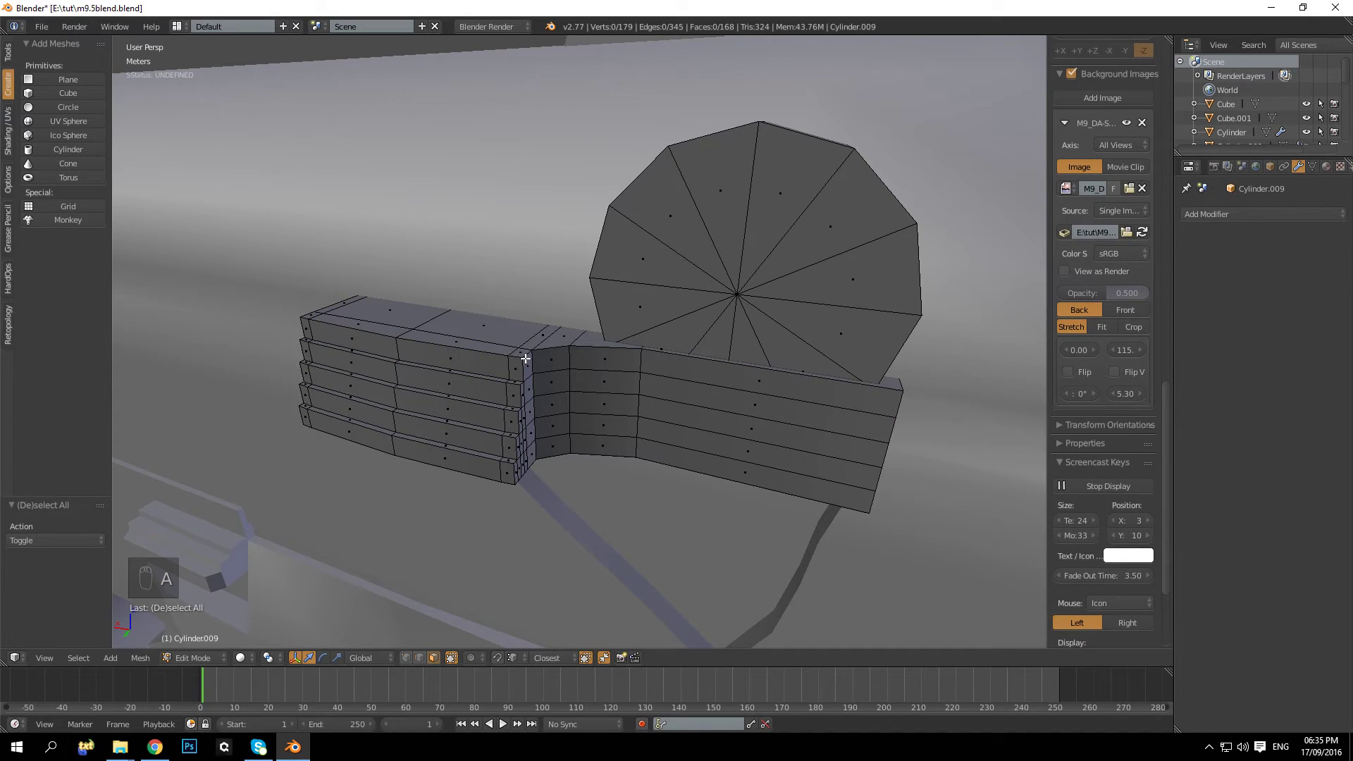
right_click(524, 358, "alt")
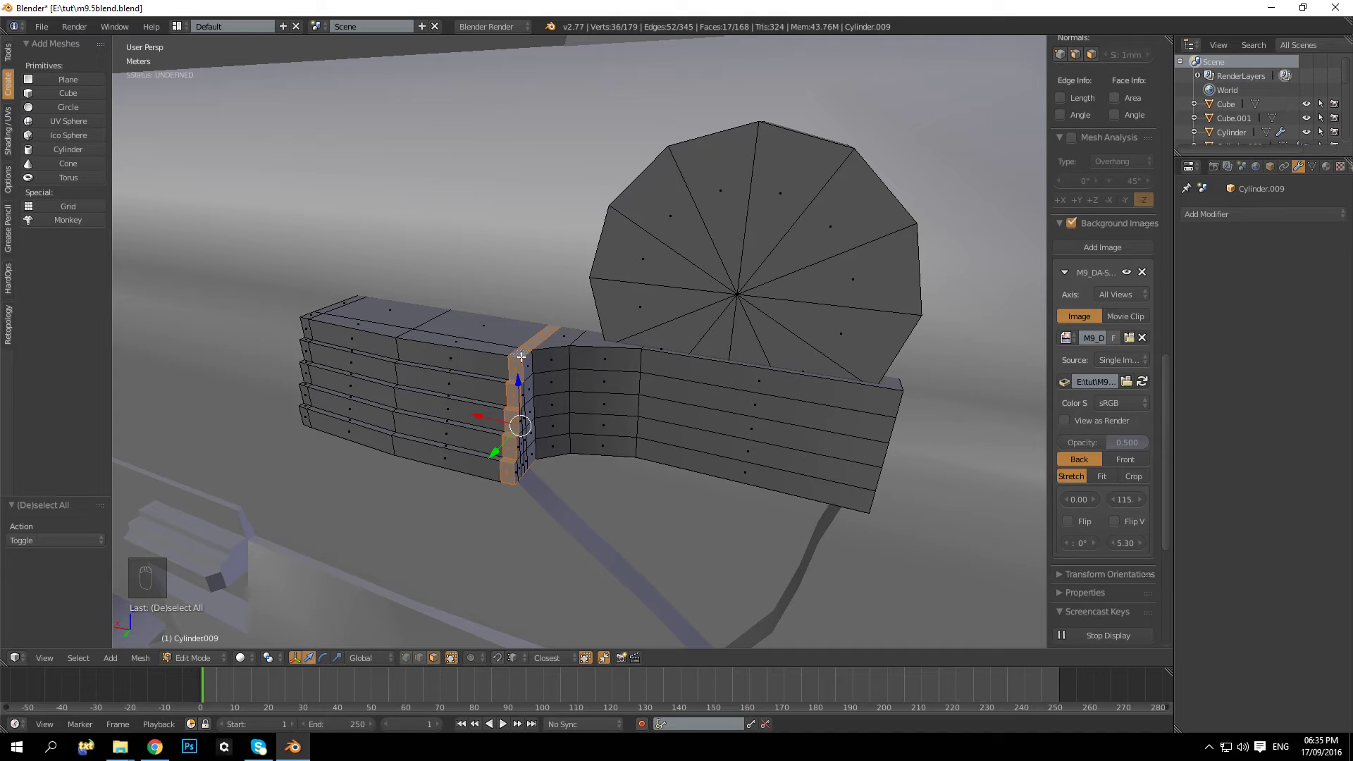
key("Delete")
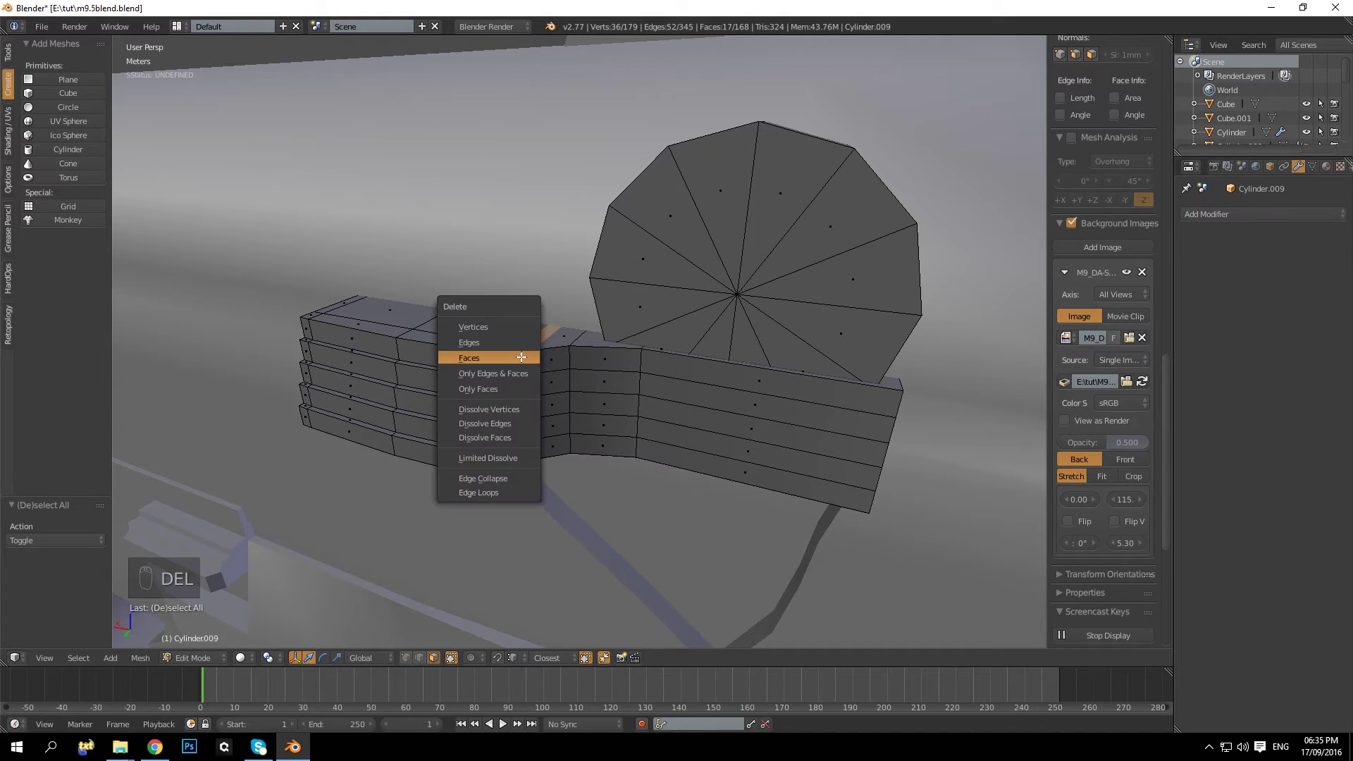
left_click(520, 358)
scroll(507, 383, "up", 2)
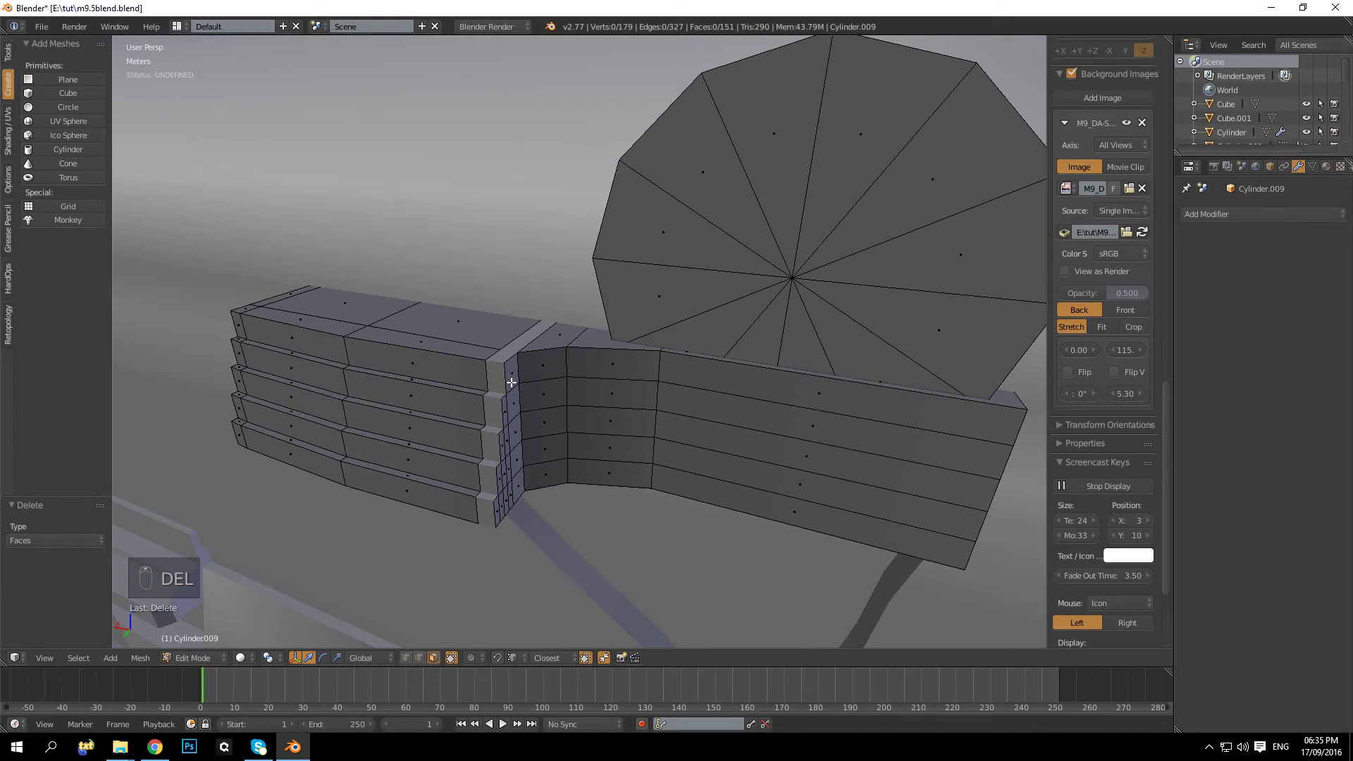
right_click(515, 383, "alt")
key("Delete")
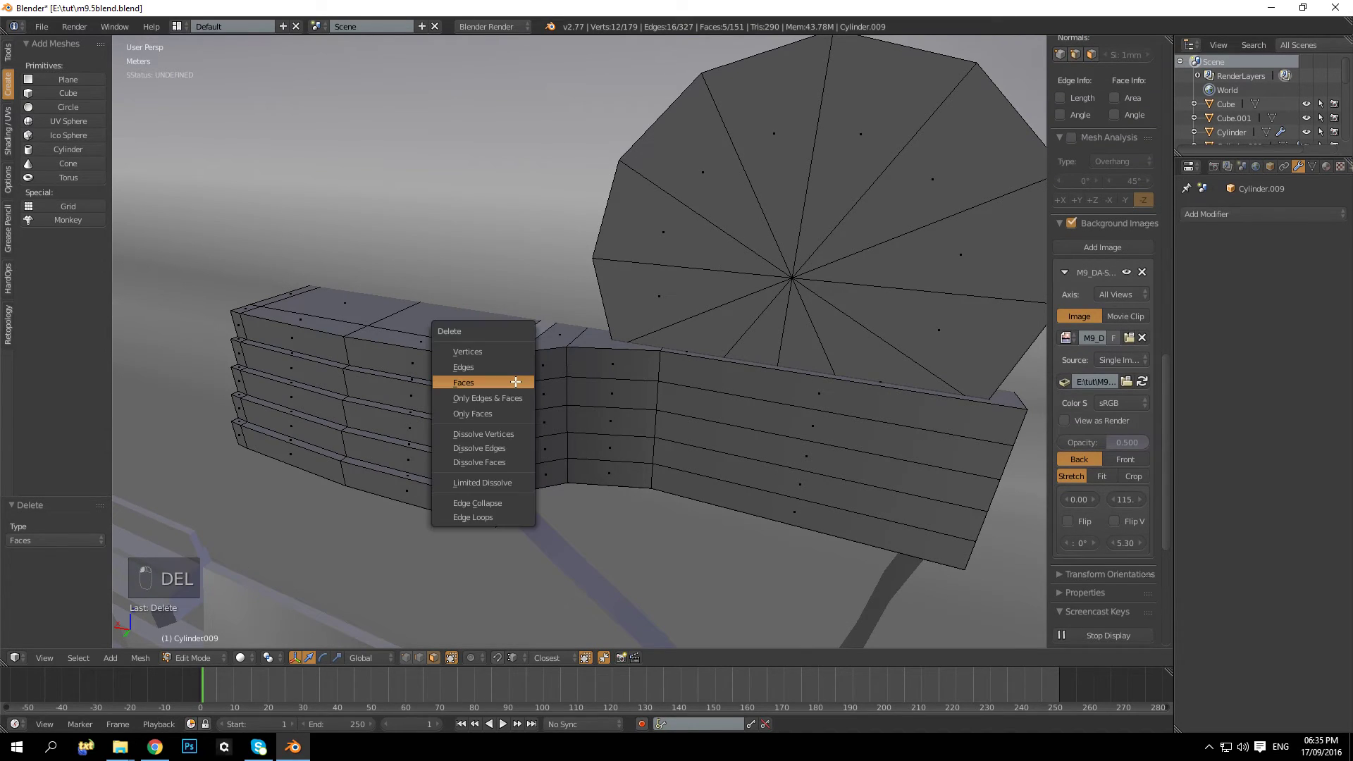
left_click(515, 384)
Step: Delete the linked knob and ribbed grip faces from the copy, keeping only the curved arm
key("l")
key("l")
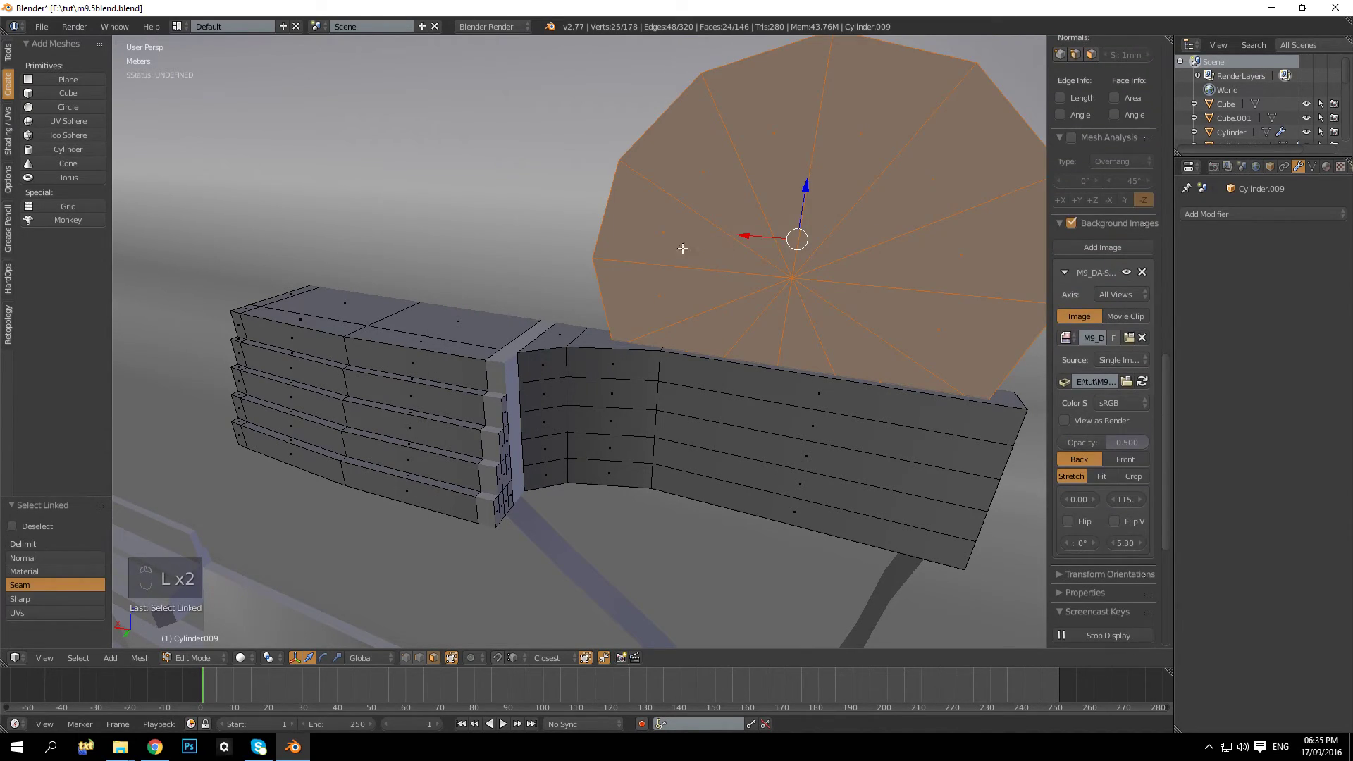
key("l")
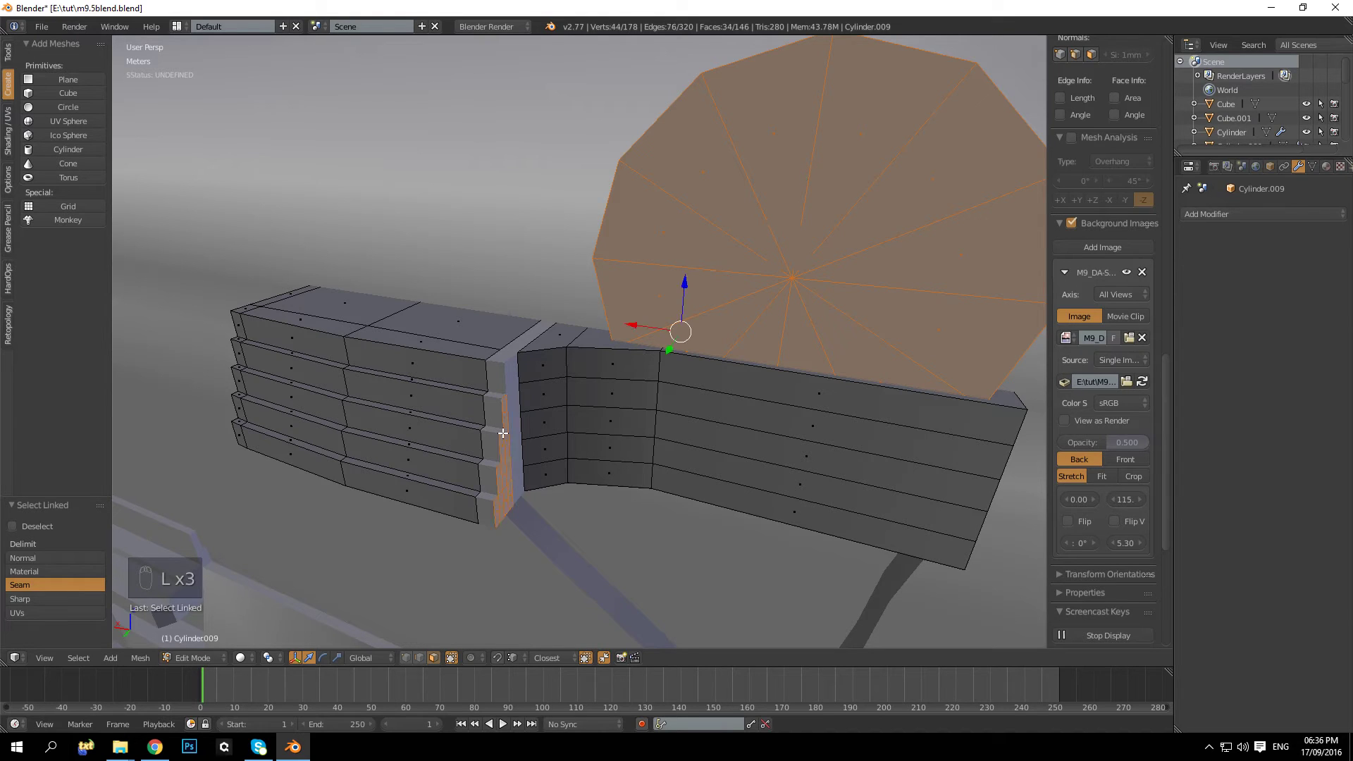
key("l")
key("Delete")
left_click(389, 365)
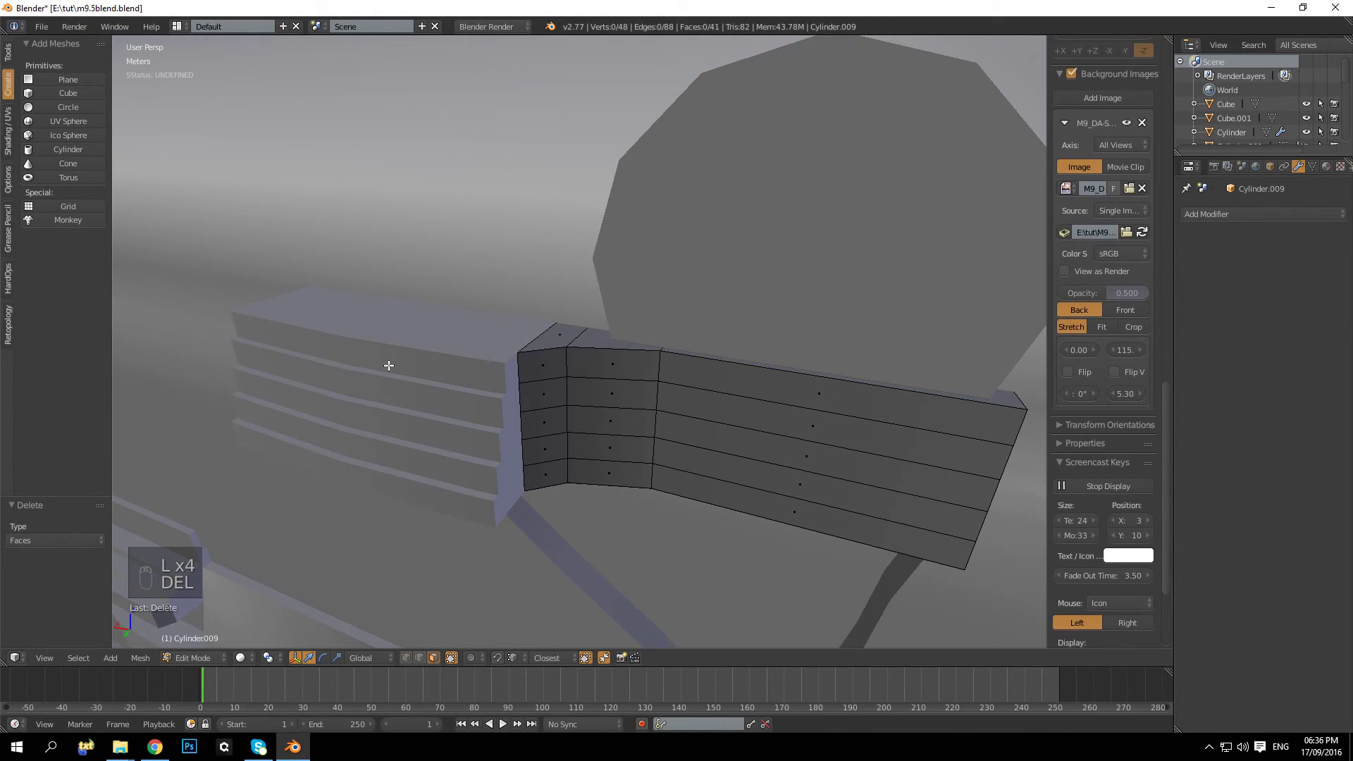
Step: Dissolve the four lengthwise edge loops running along the curved arm
middle_click_drag(692, 341, 398, 487)
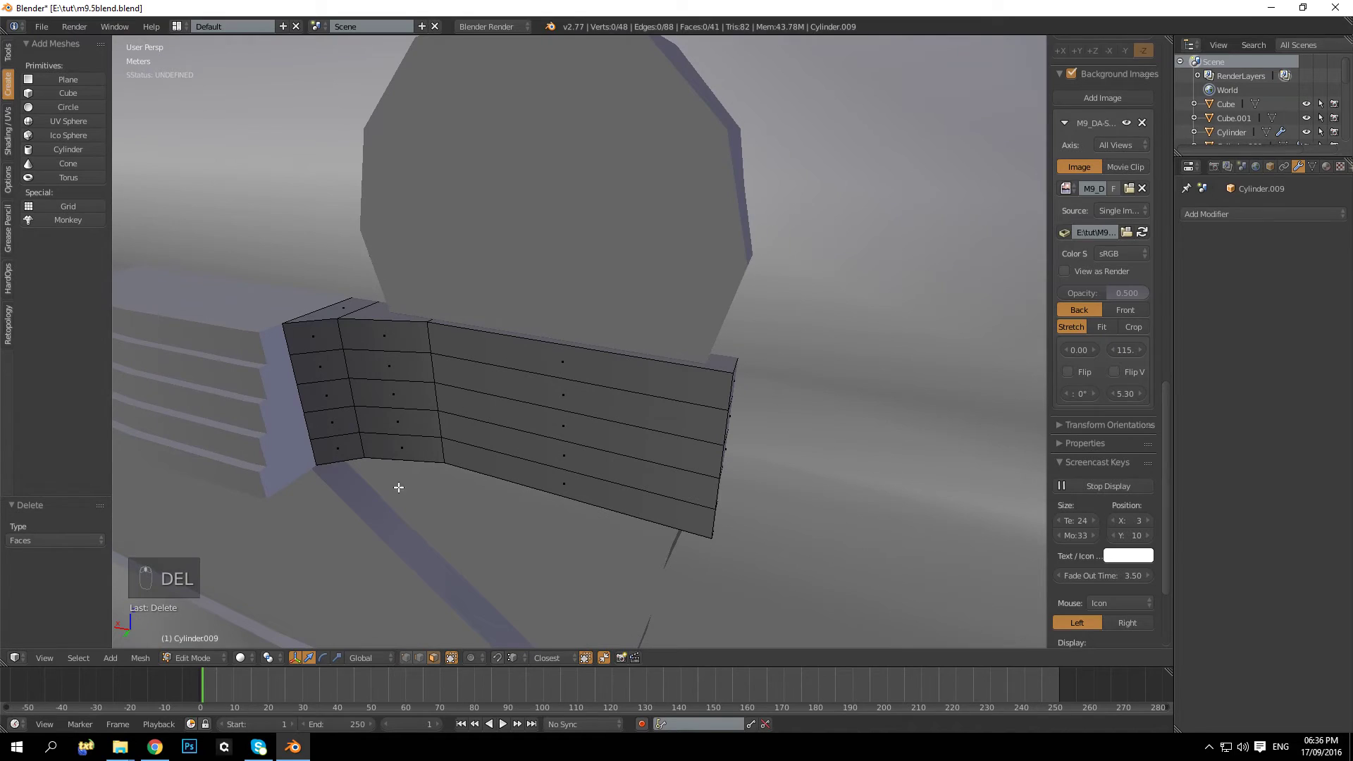
right_click(396, 358, "alt")
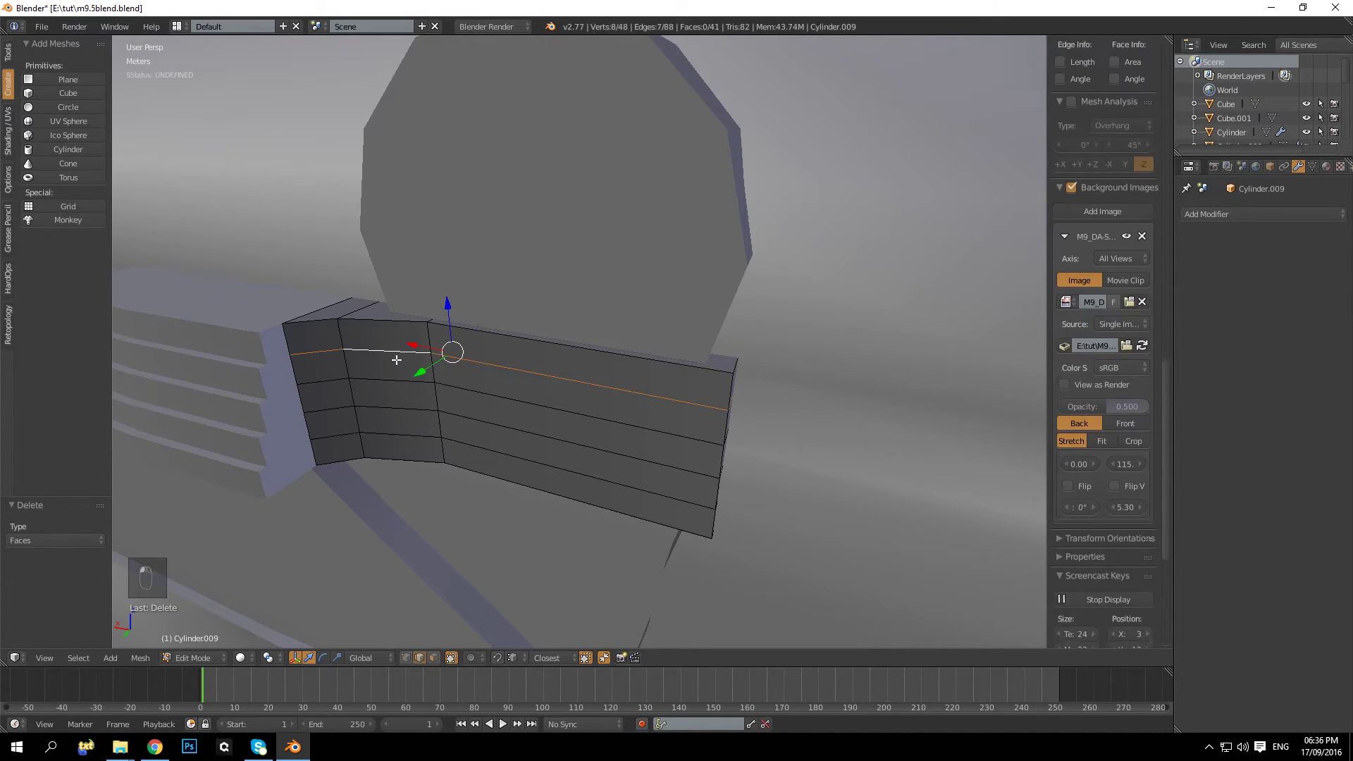
right_click(551, 415, "alt+shift")
right_click(549, 437, "alt+shift")
right_click(542, 467, "alt+shift")
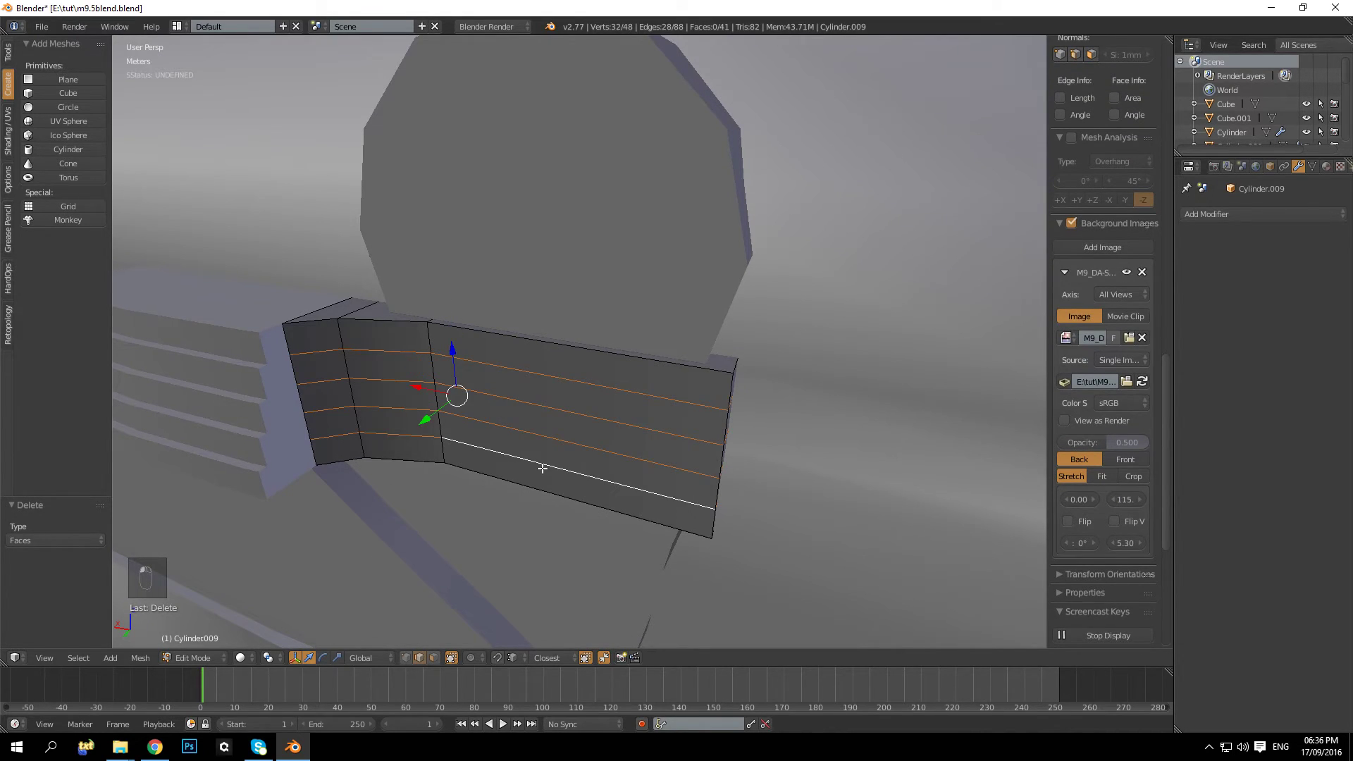
key("ctrl+x")
key("Tab")
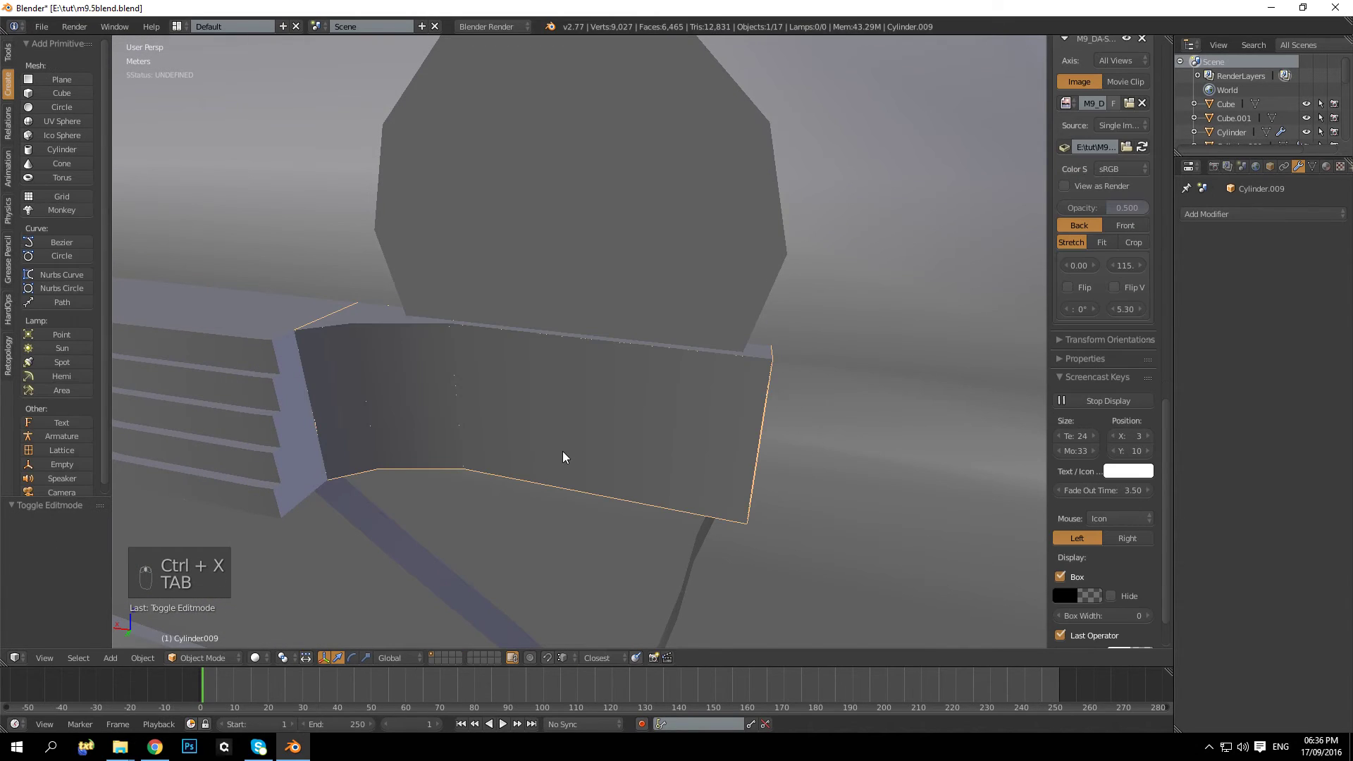
key("Tab")
middle_click_drag(416, 423, 543, 435, "shift")
key("a")
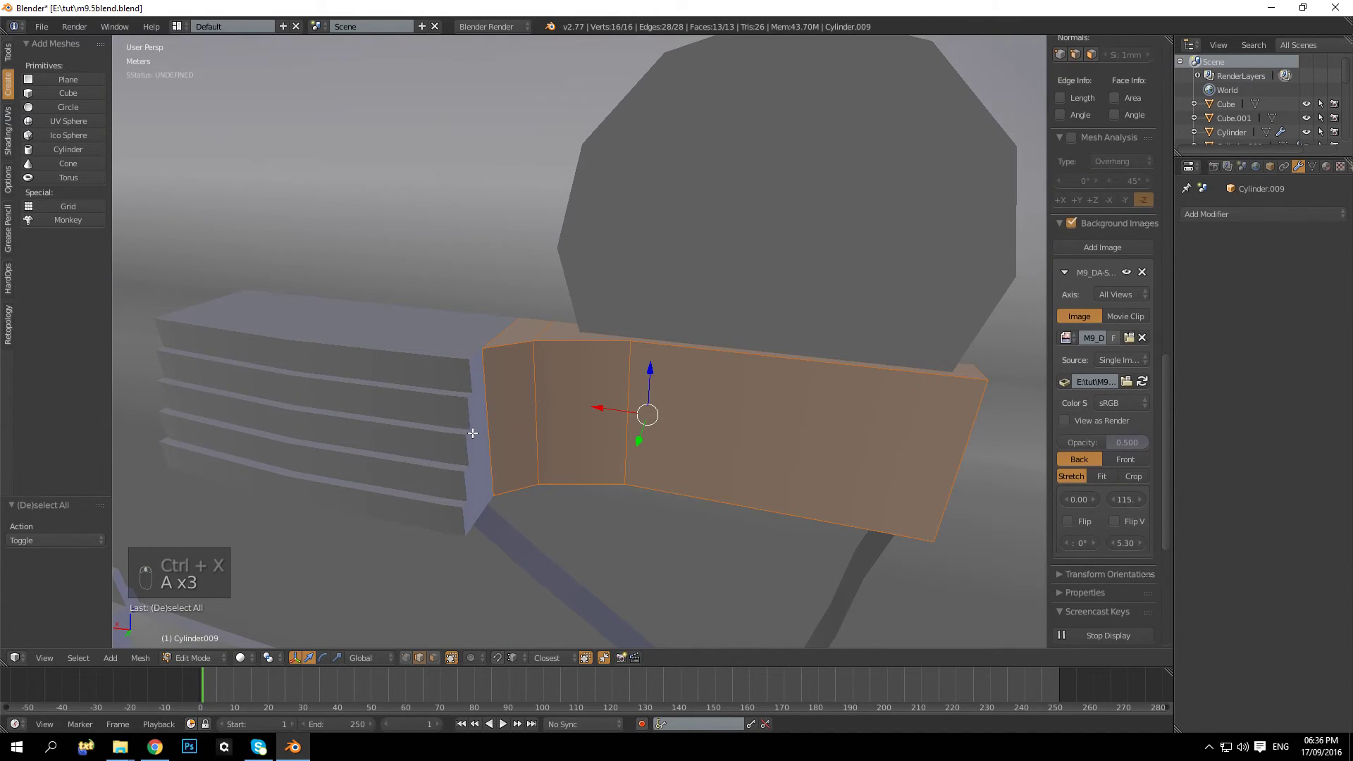
key("a")
key("Tab")
Step: Delete the curved arm's front and top faces from the original lever in face select mode
right_click(416, 411)
key("Tab")
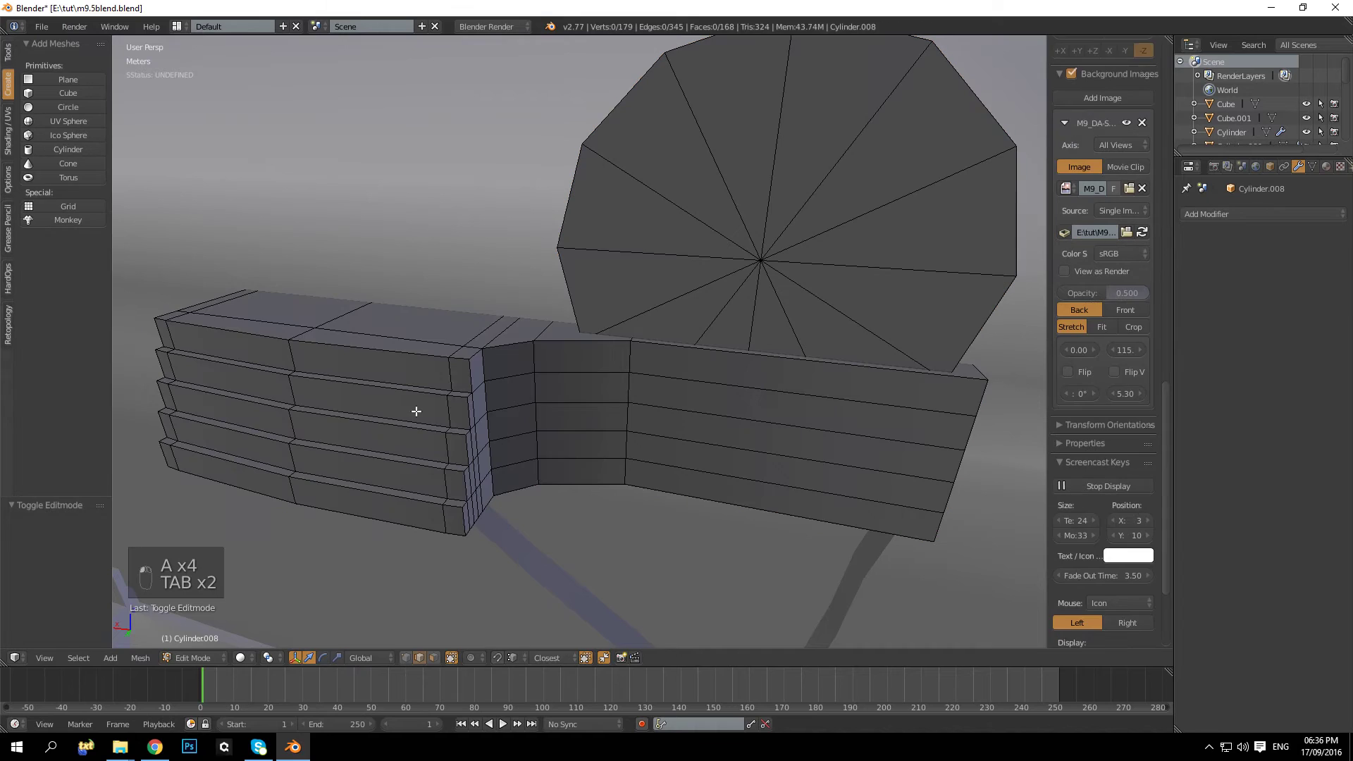
left_click(435, 657)
right_click(519, 355, "alt")
right_click(568, 346, "alt+shift")
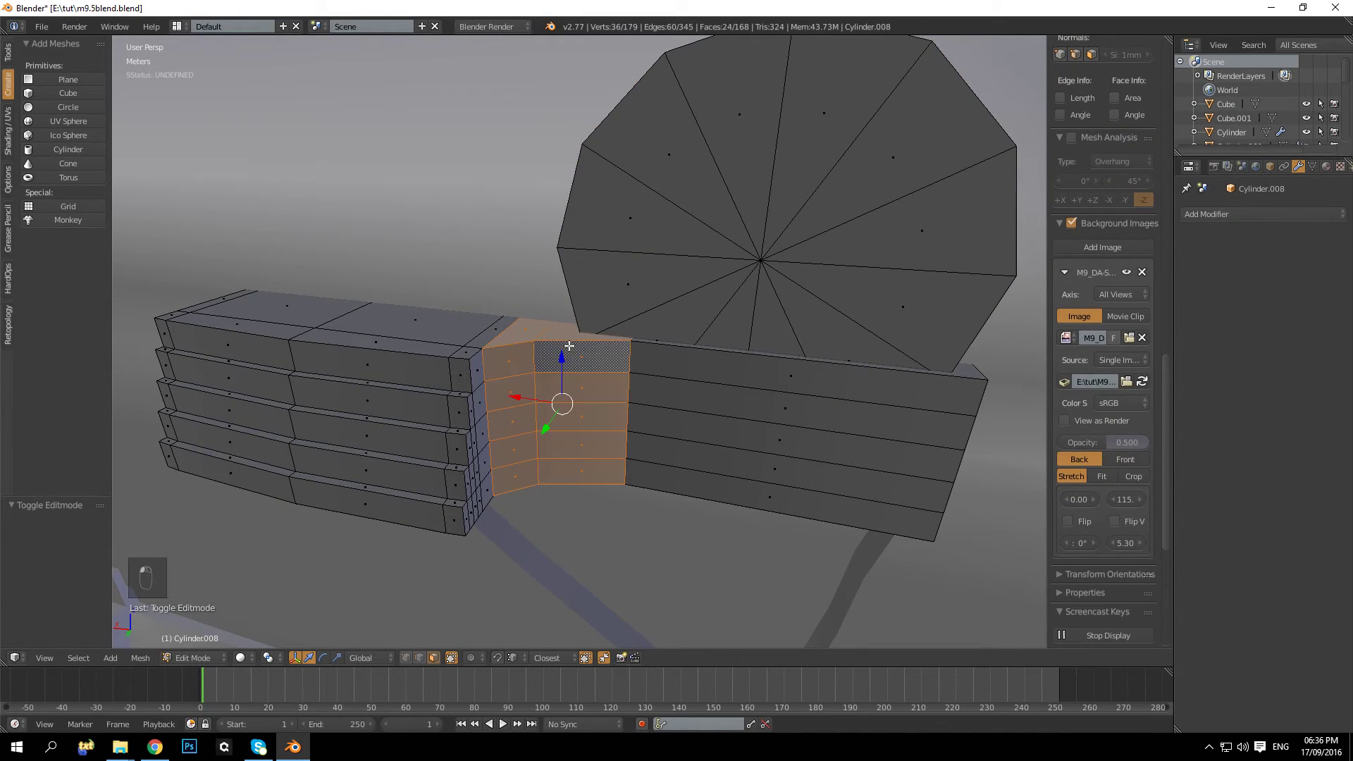
right_click(696, 358, "alt+shift")
key("Delete")
left_click(767, 414)
middle_click_drag(767, 414, 518, 400)
key("Tab")
key("a")
key("Tab")
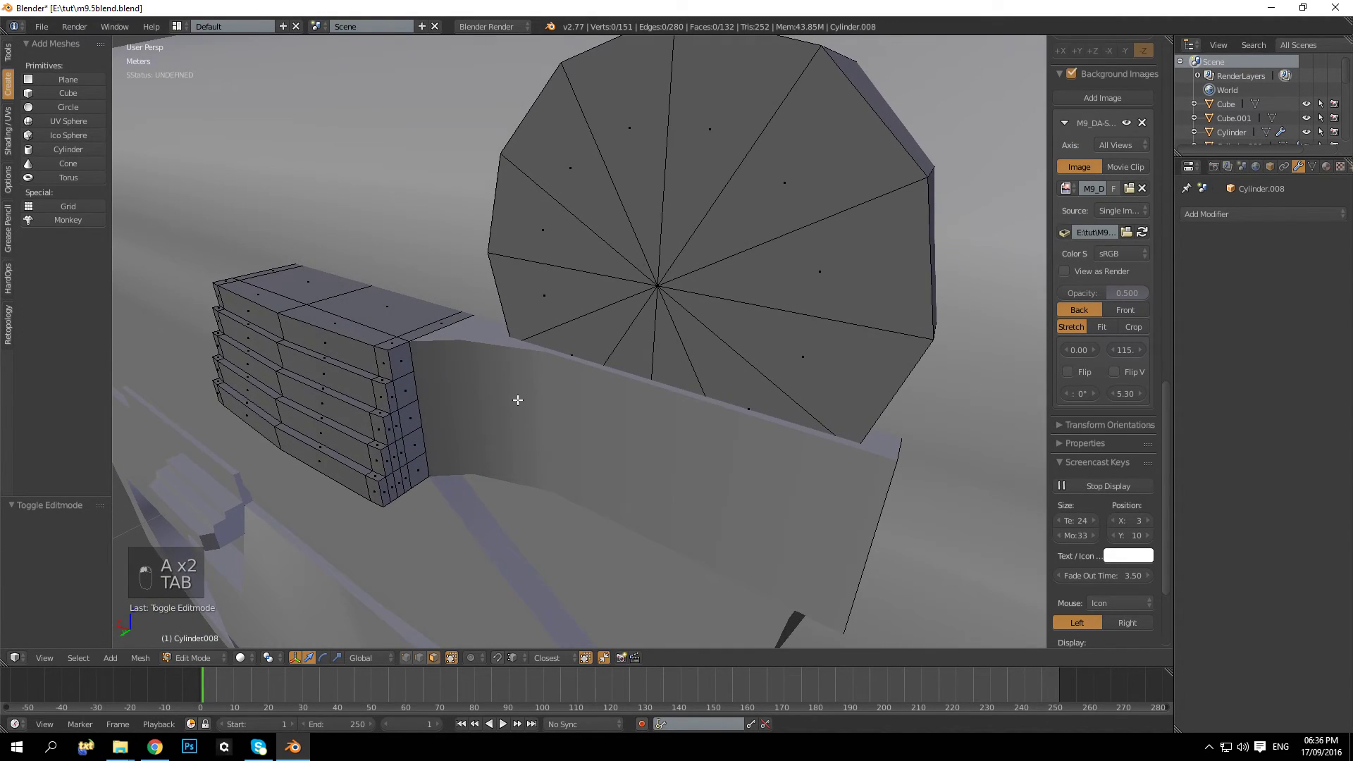
Step: Try moving the grip-and-knob object away from the arm and undo the move
key("Tab")
right_click(484, 386)
key("Tab")
key("Tab")
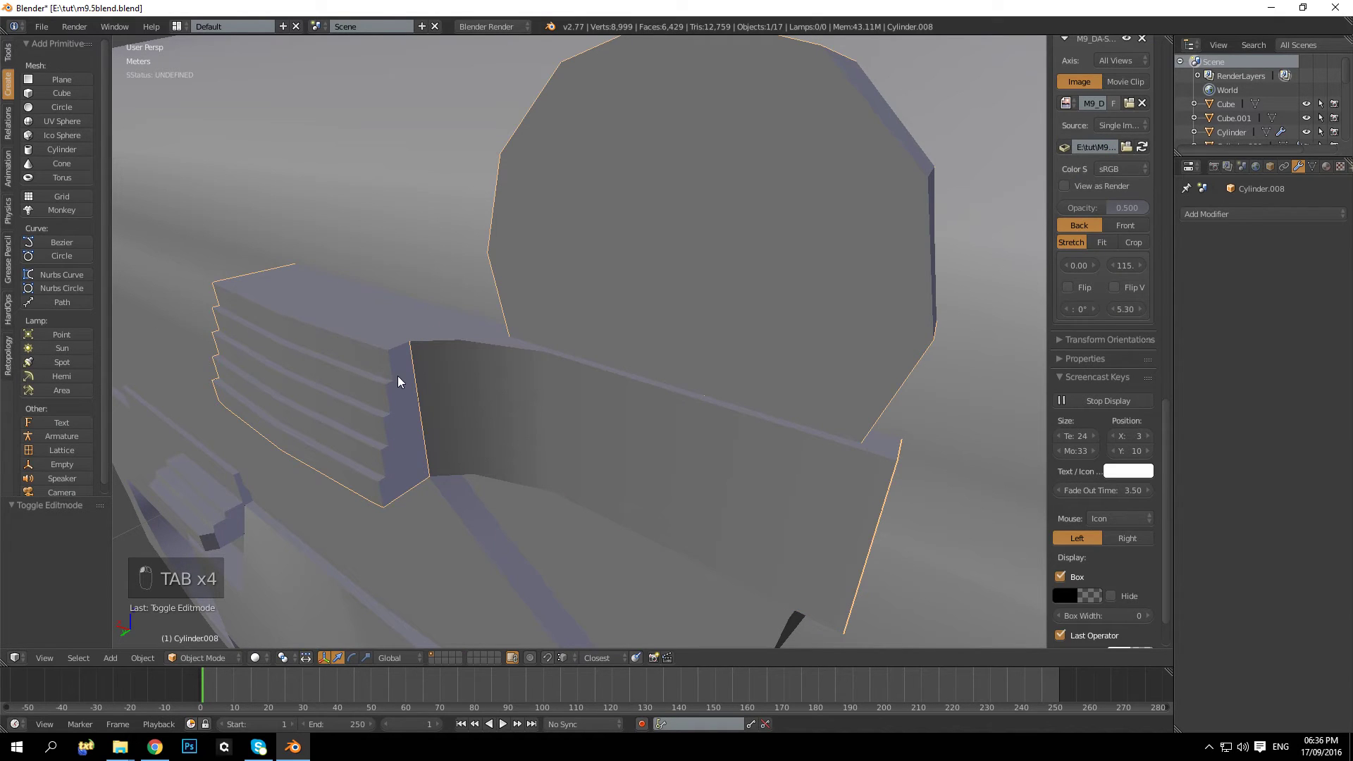
scroll(395, 381, "down", 6)
key("g")
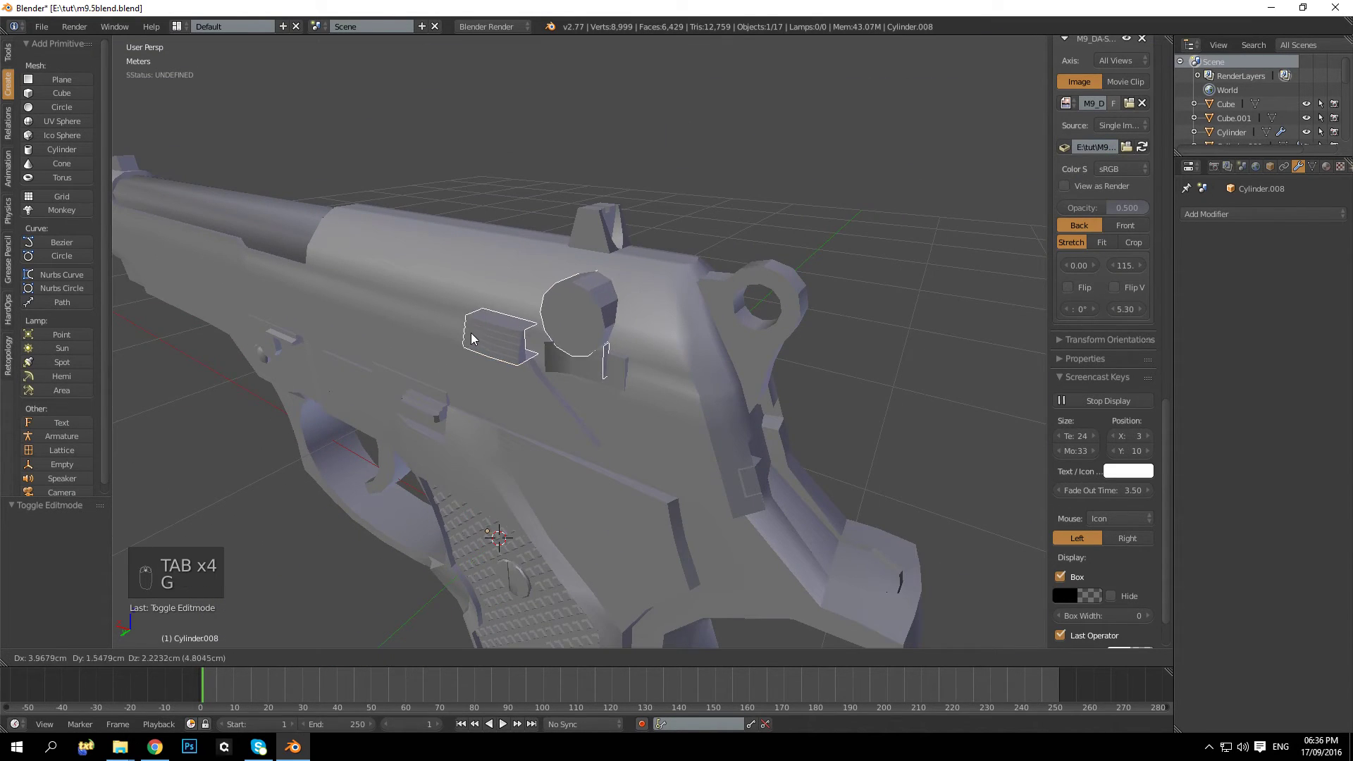
key("ctrl+z")
scroll(509, 352, "up", 5)
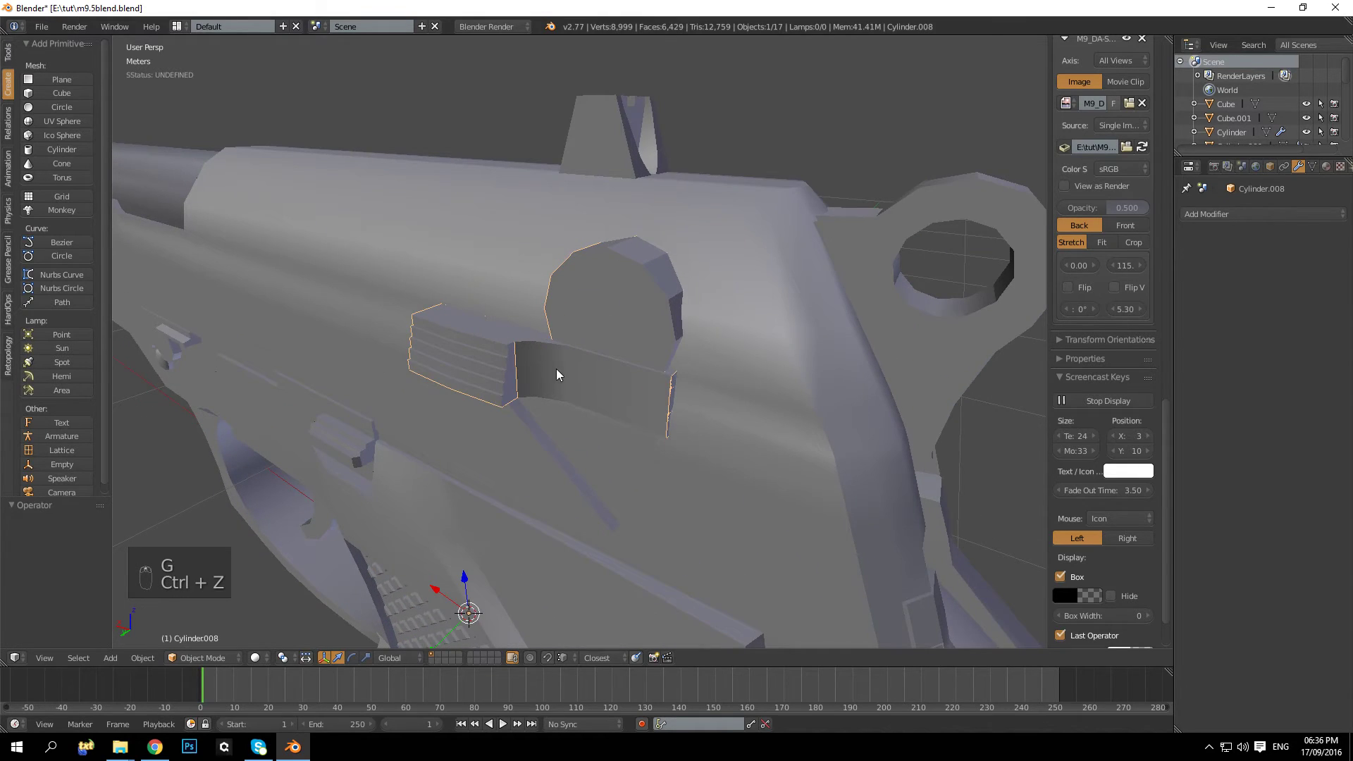
Step: Delete the leftover arm end faces from the grip-and-knob object
key("Tab")
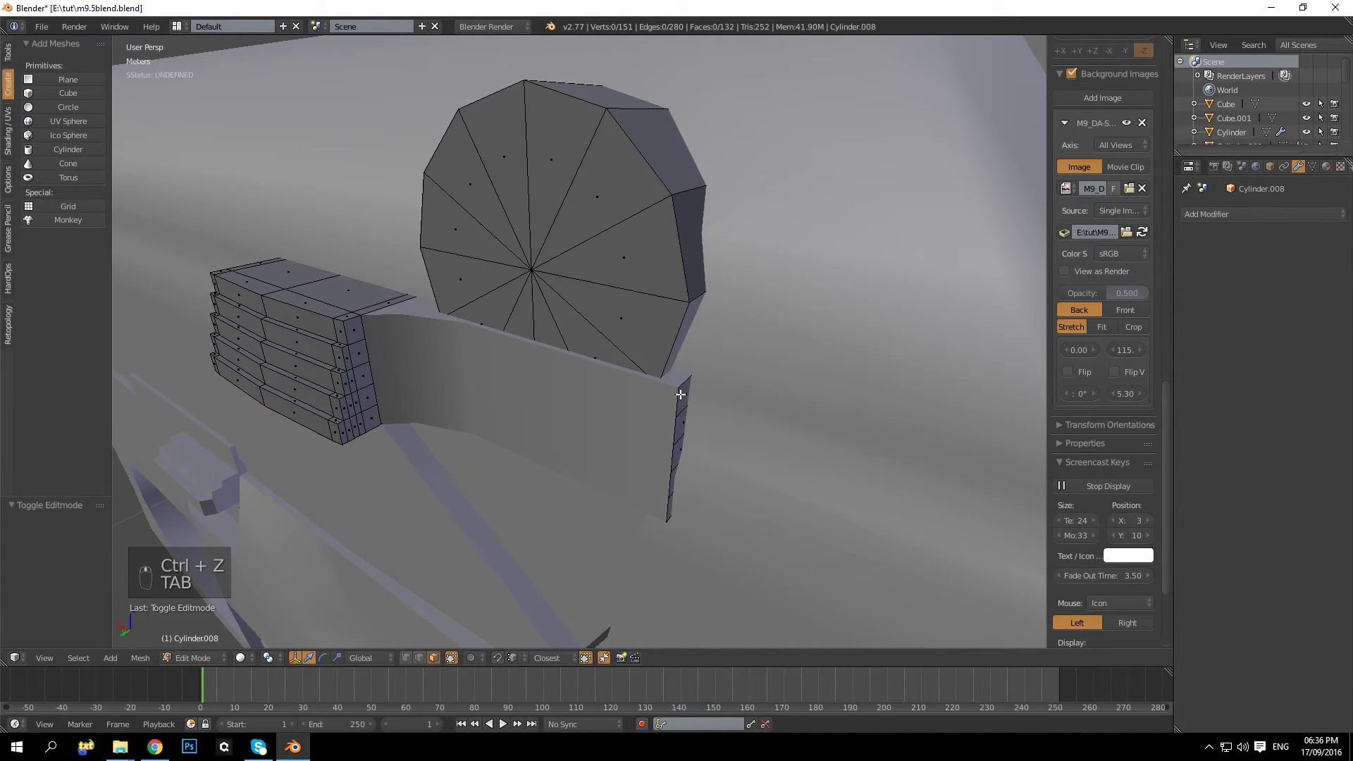
right_click(682, 396)
key("Delete")
left_click(682, 399)
middle_click_drag(689, 387, 669, 386)
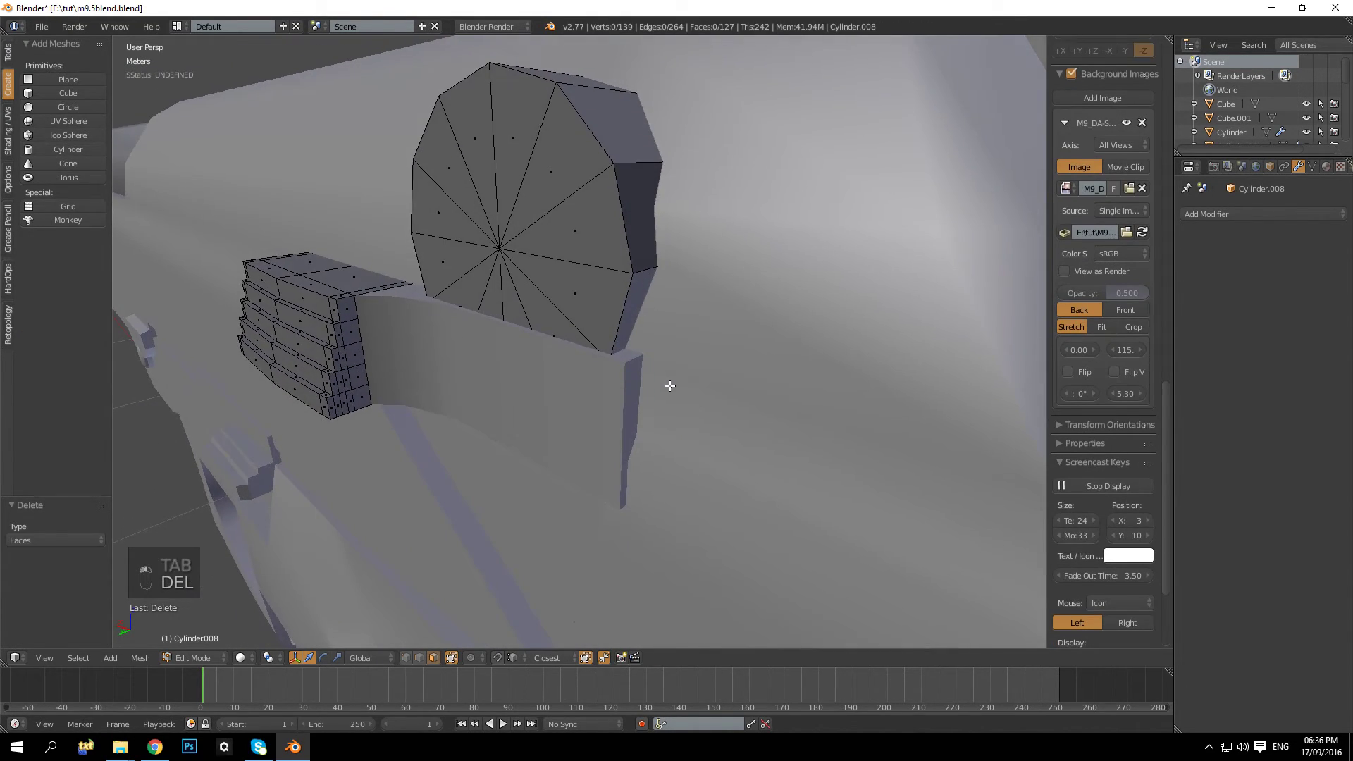
Step: Examine the separate arm object and the grip-and-knob object in Object and Edit Mode
key("Tab")
right_click(627, 387)
key("Tab")
scroll(583, 387, "down", 5)
key("Tab")
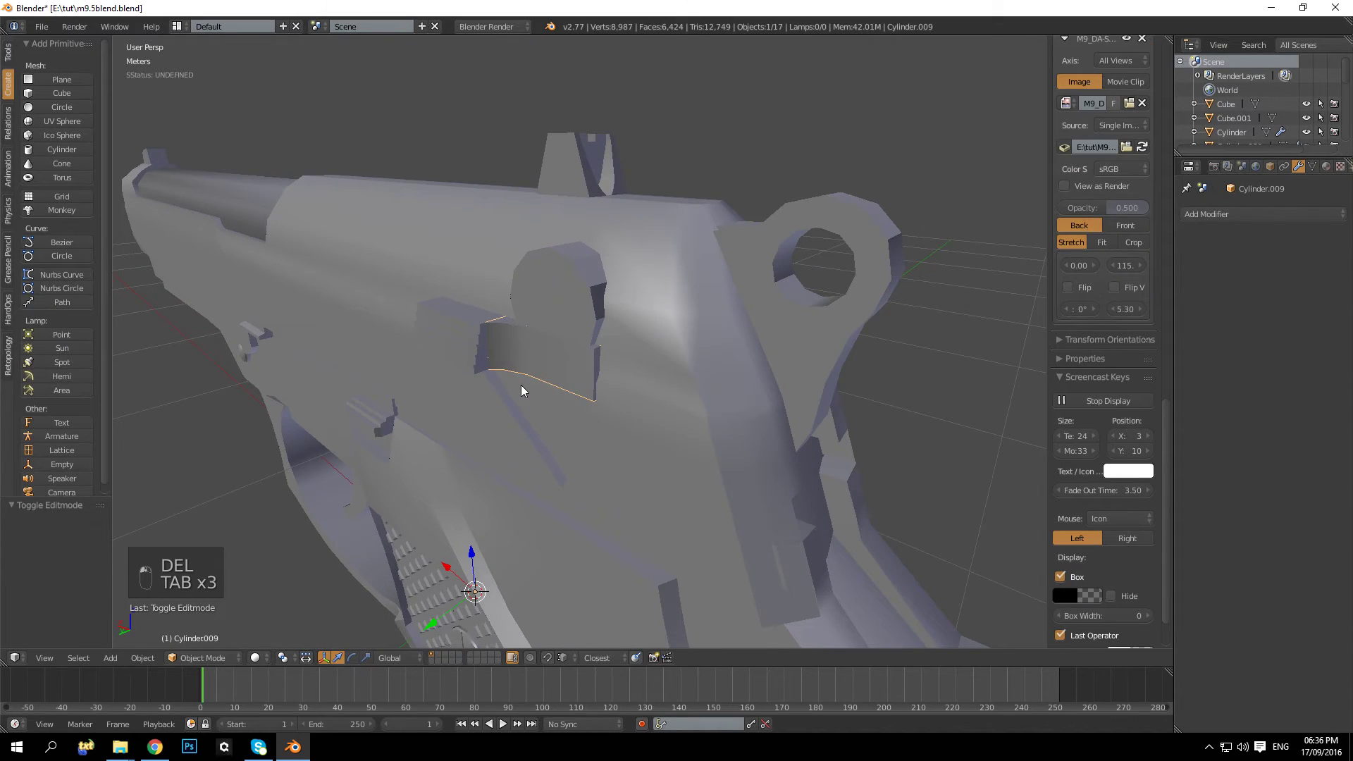
middle_click_drag(521, 385, 607, 327)
right_click(623, 275)
middle_click_drag(624, 269, 624, 290)
key("Tab")
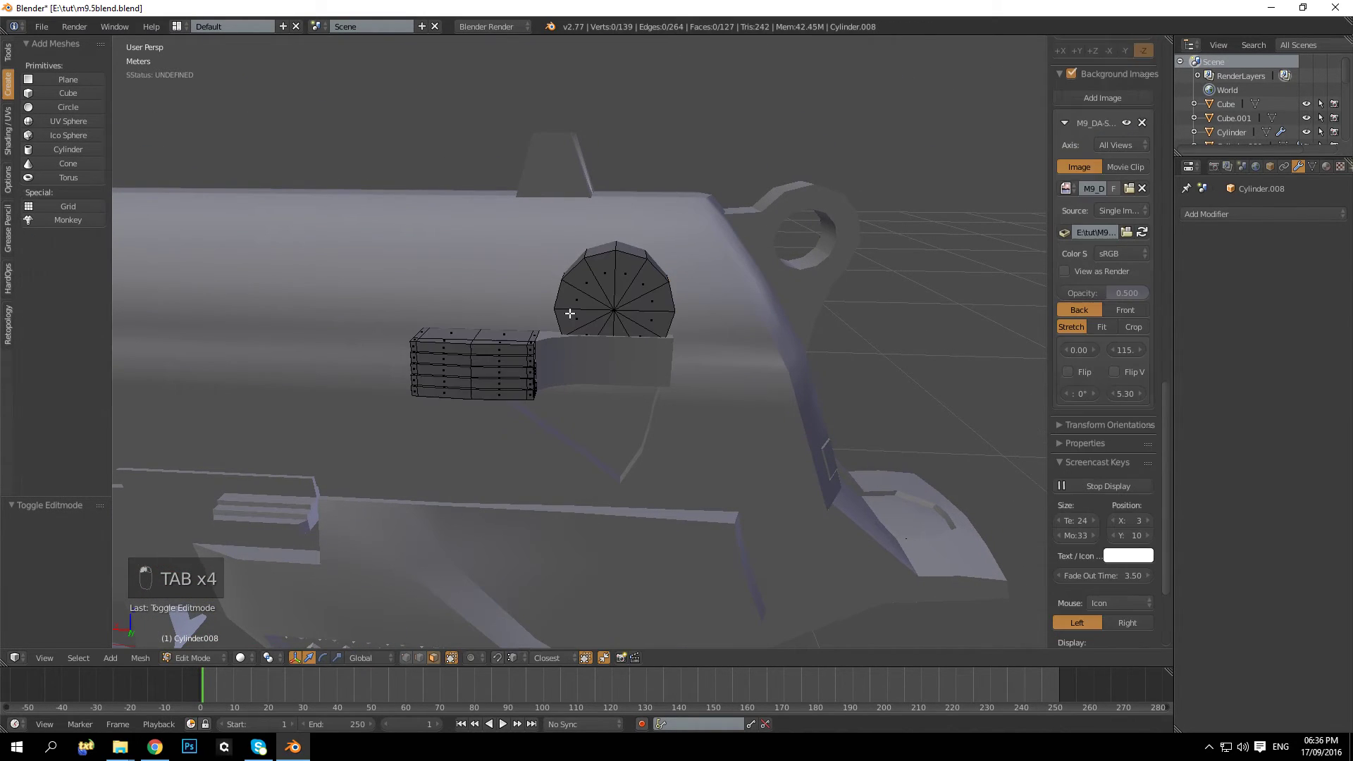
key("a")
key("a")
key("a")
key("a")
key("a")
key("Tab")
middle_click_drag(499, 319, 493, 323)
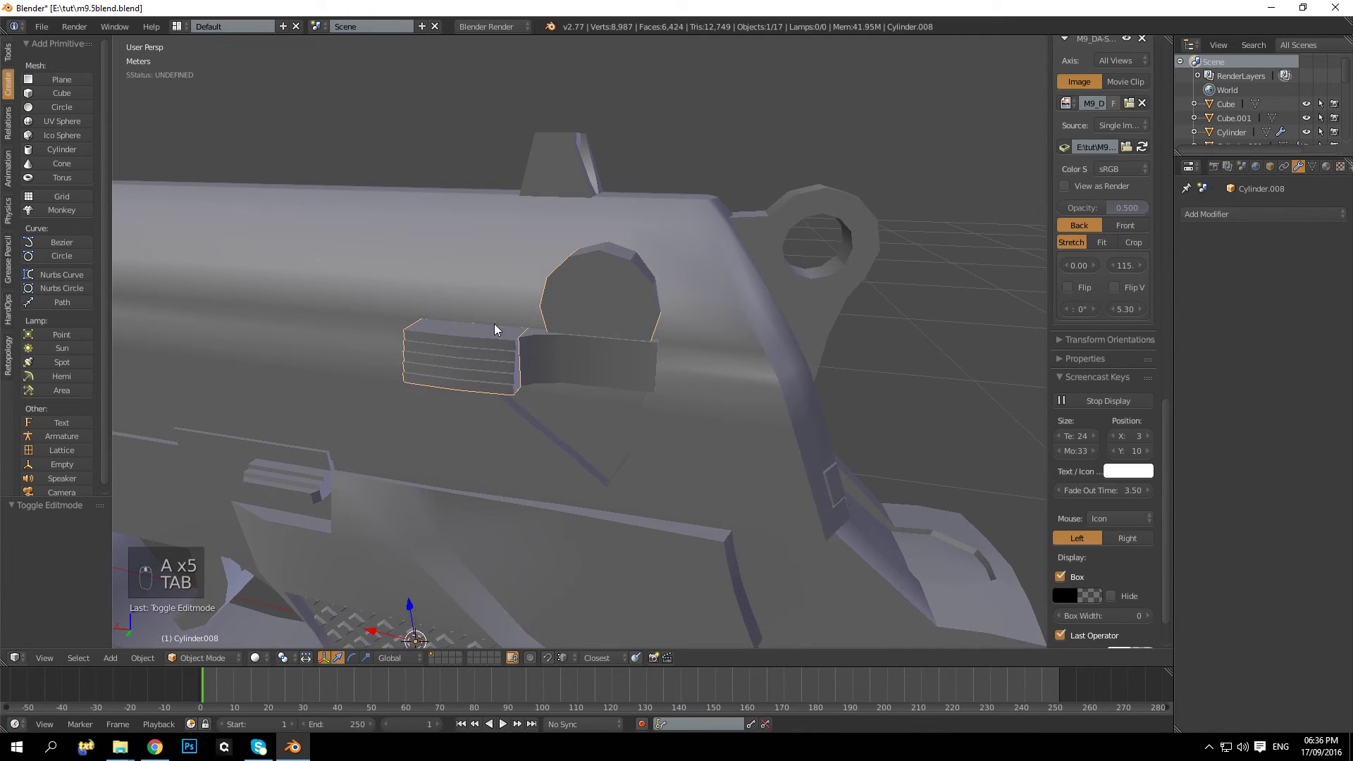
key("Tab")
key("Tab")
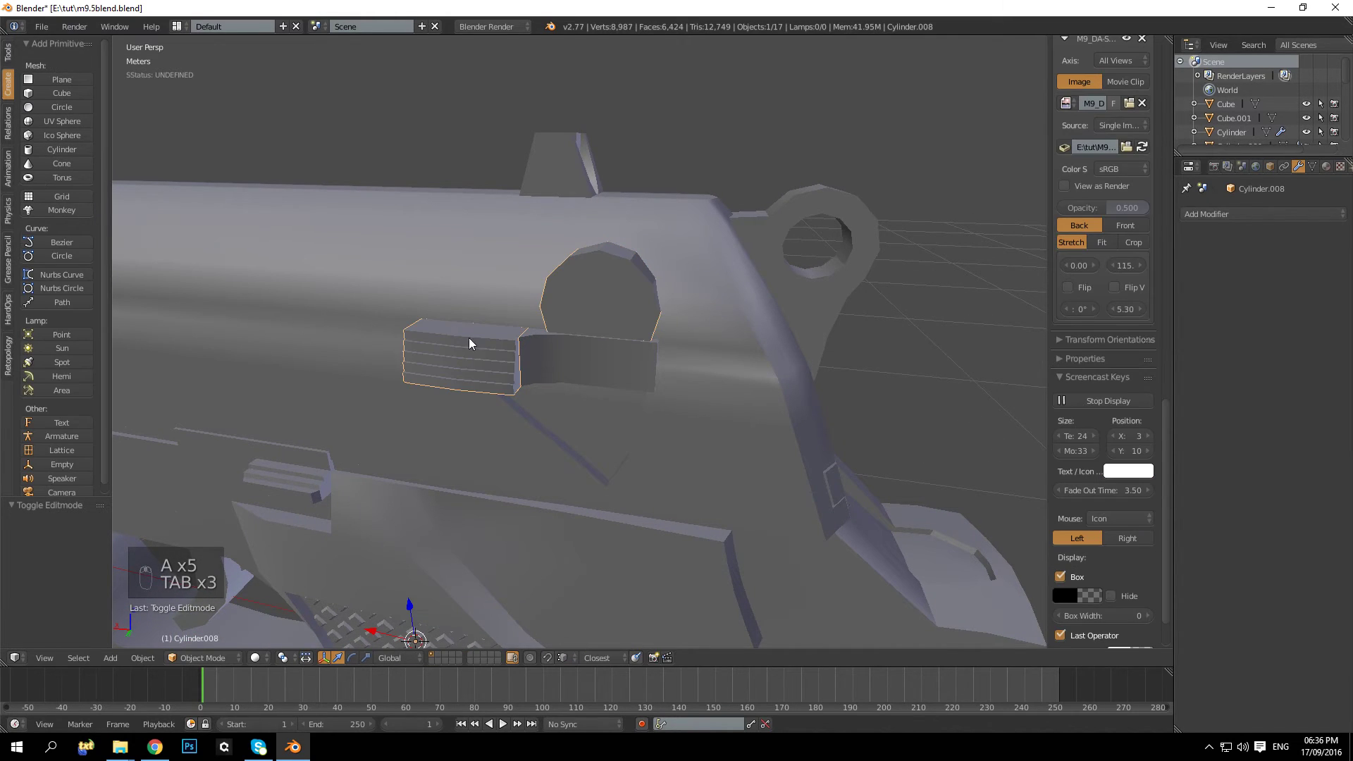
Step: Join the simplified arm into the grip-and-knob object and open the combined mesh in Edit Mode
right_click(531, 360)
right_click(505, 356, "shift")
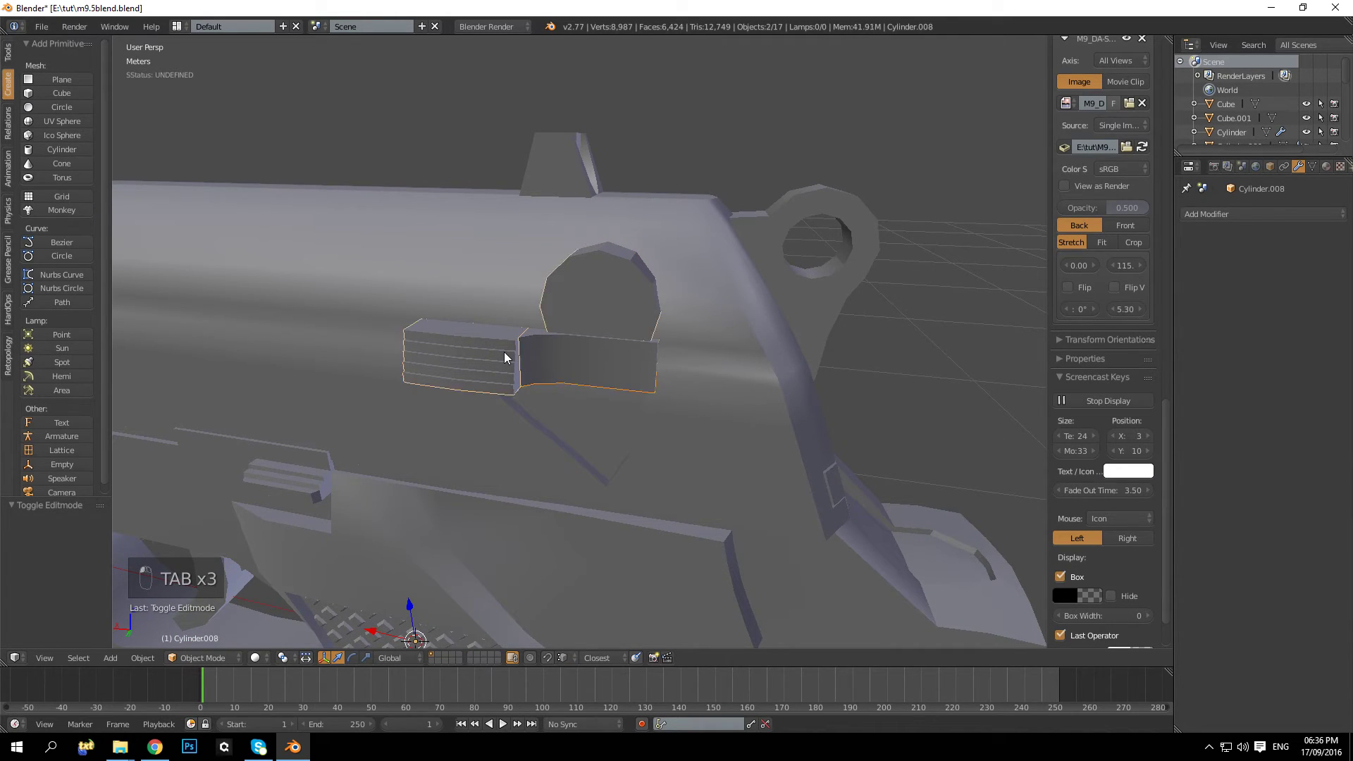
key("ctrl+j")
key("Tab")
scroll(505, 349, "up", 5)
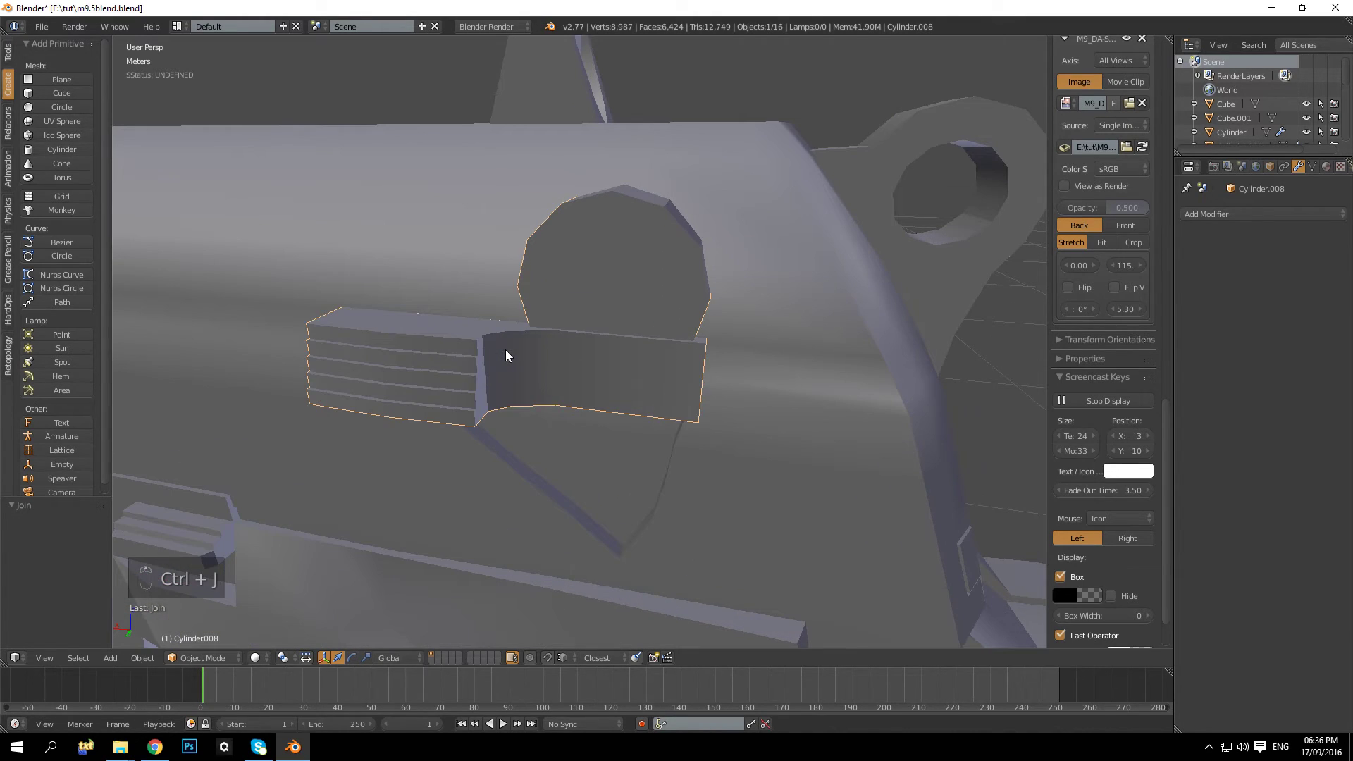
key("Tab")
key("Tab")
scroll(501, 348, "up", 4)
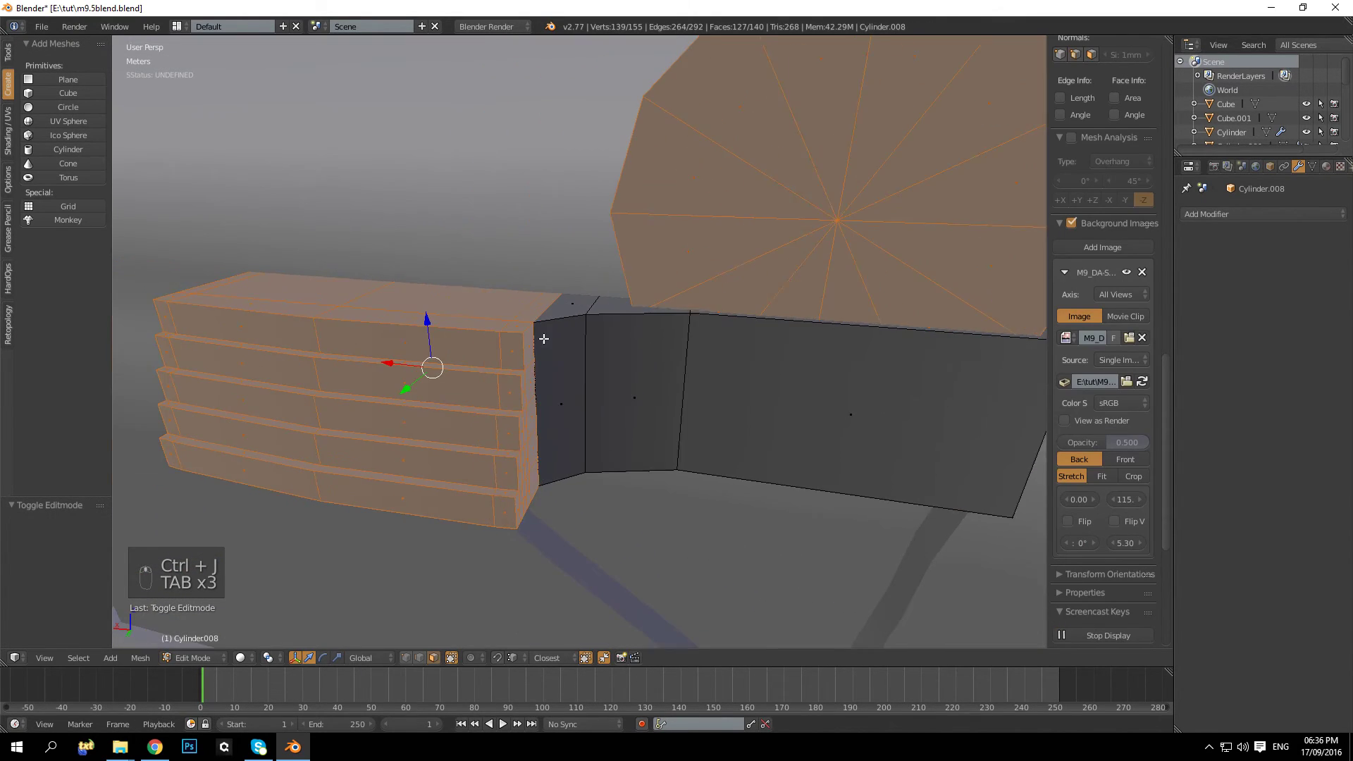
Step: Try moving the grip's upper corner vertex beside the arm along X toward its neighbouring vertex, undoing each attempt
right_click(526, 304)
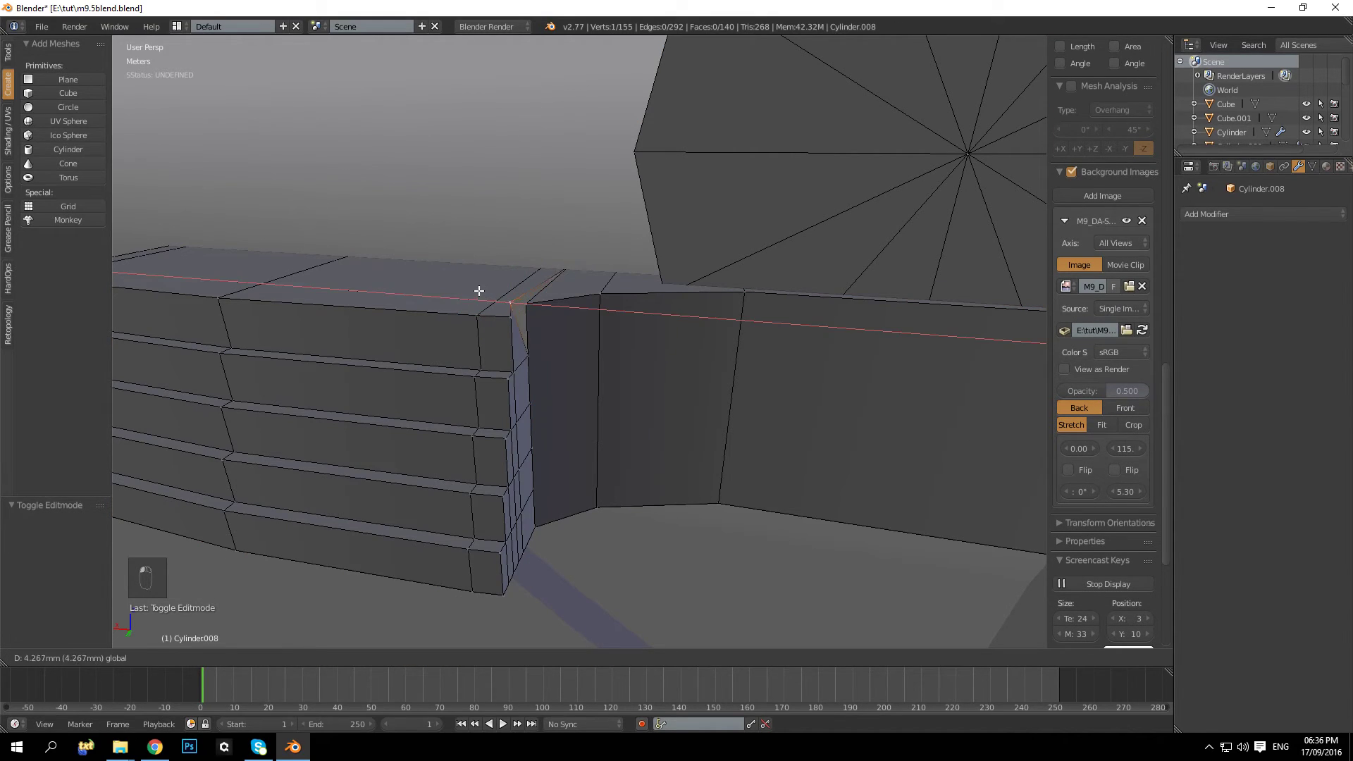
key("ctrl+z")
key("a")
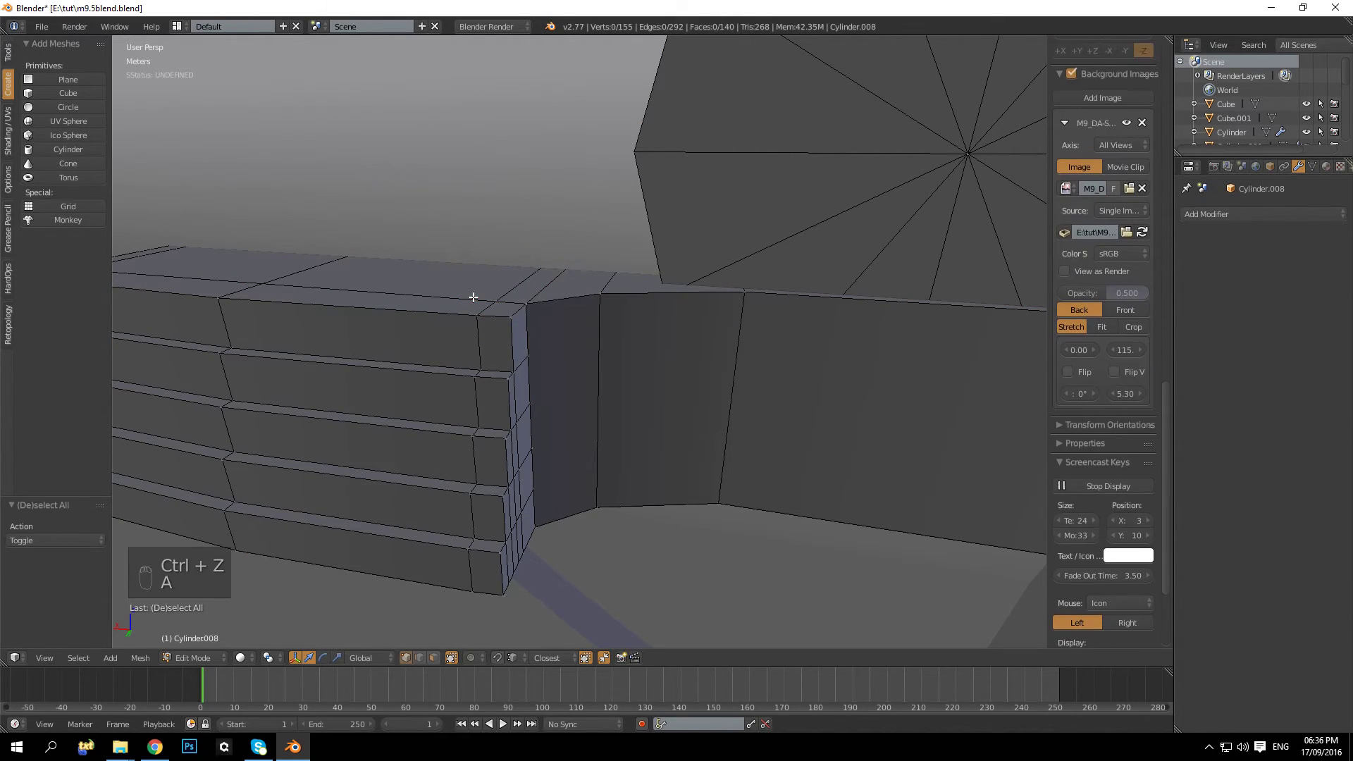
right_click(525, 305)
key("g")
key("x")
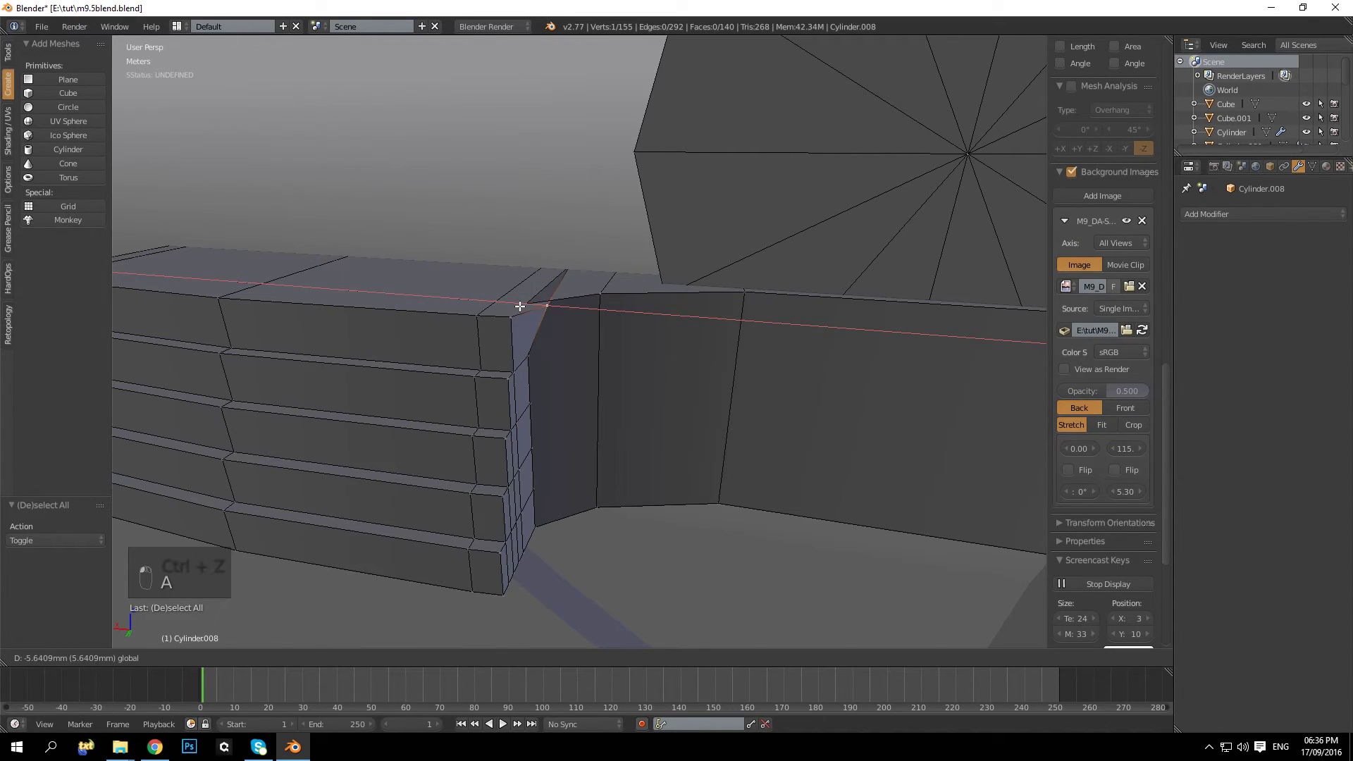
left_click(517, 305)
key("ctrl+z")
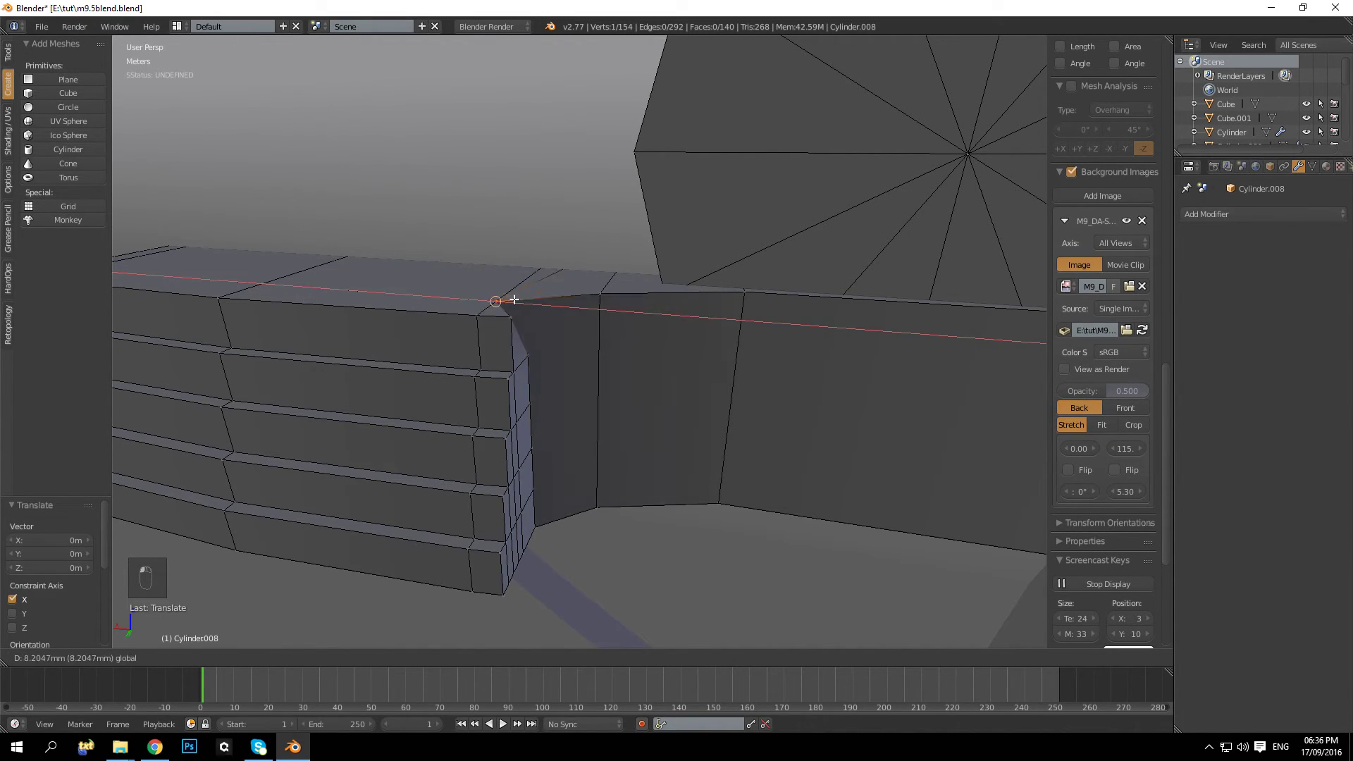
key("ctrl+z")
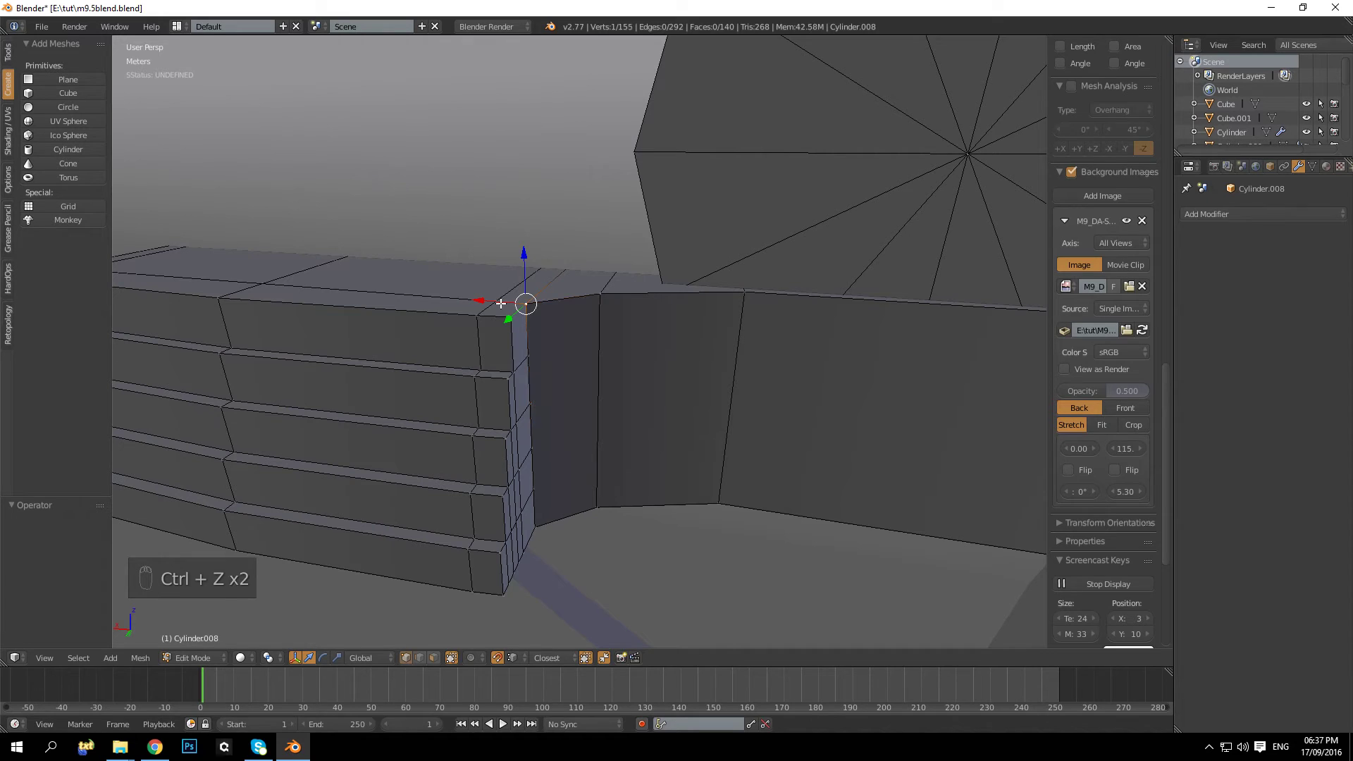
key("ctrl+z")
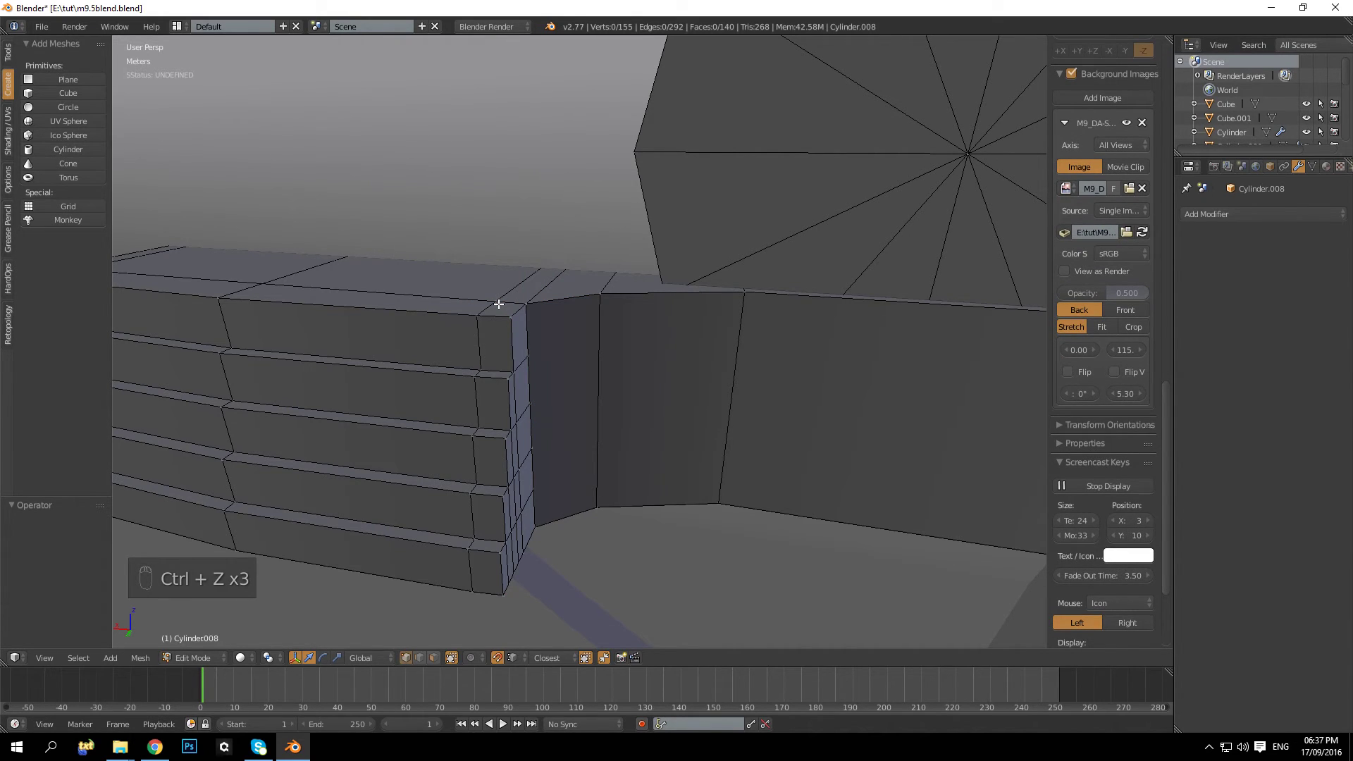
Step: Shade all faces of the combined lever mesh smooth and open its mesh normals settings
scroll(499, 305, "down", 5)
middle_click_drag(499, 304, 471, 336)
key("Tab")
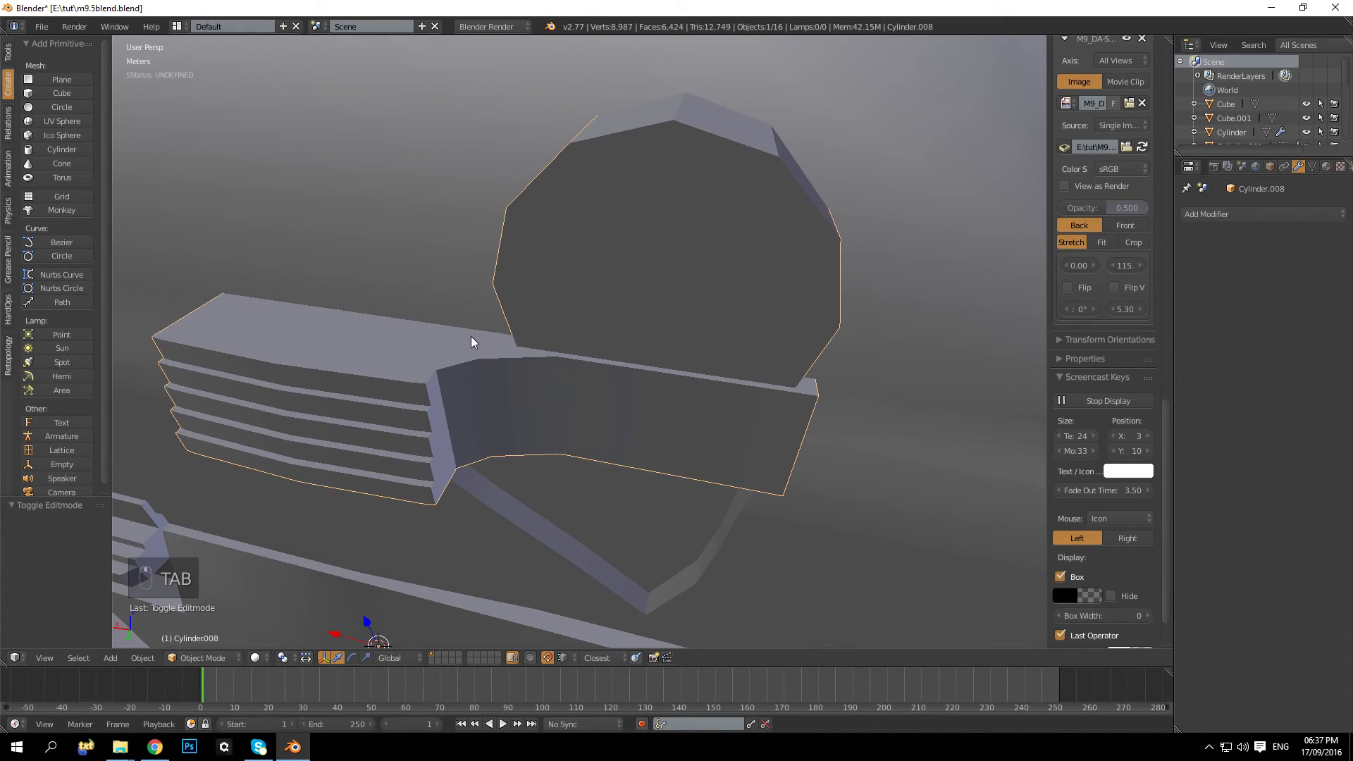
key("Tab")
key("a")
key("a")
key("a")
left_click(8, 128)
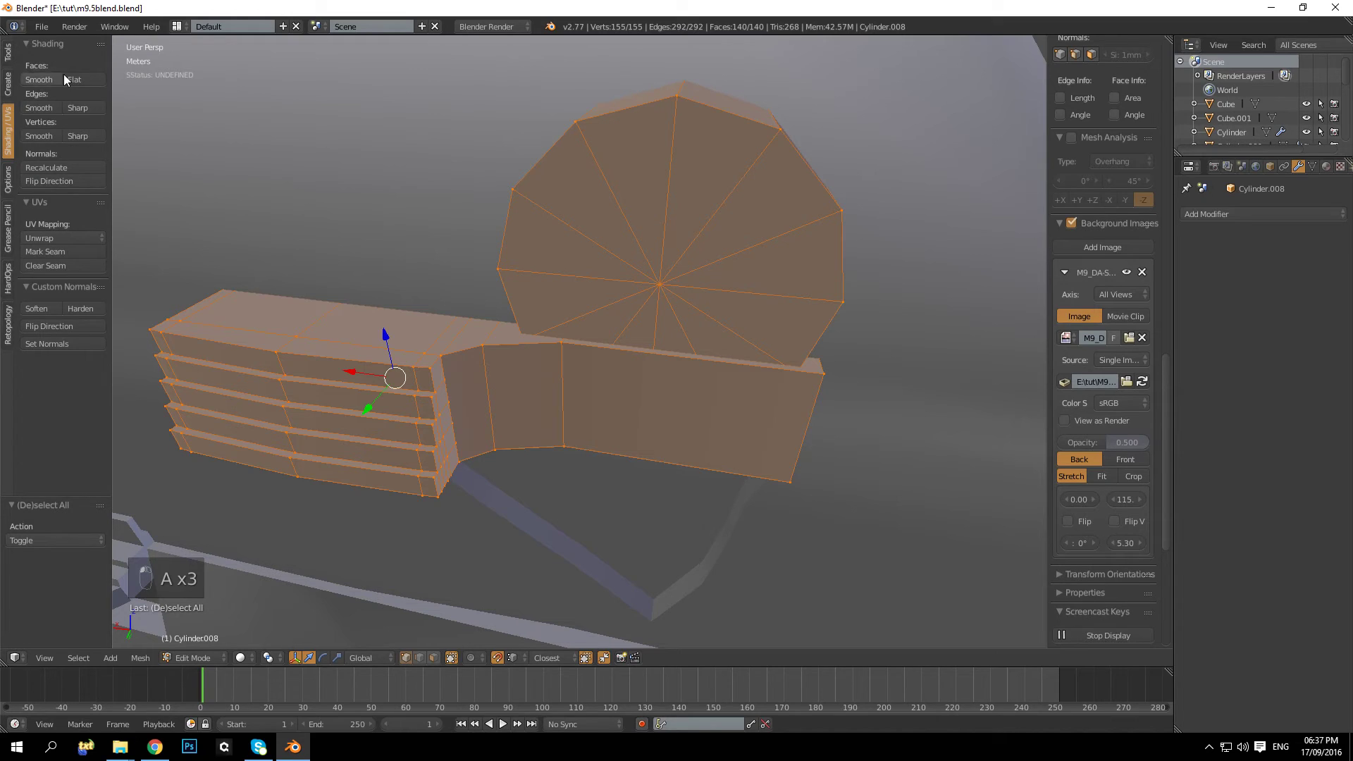
left_click(44, 79)
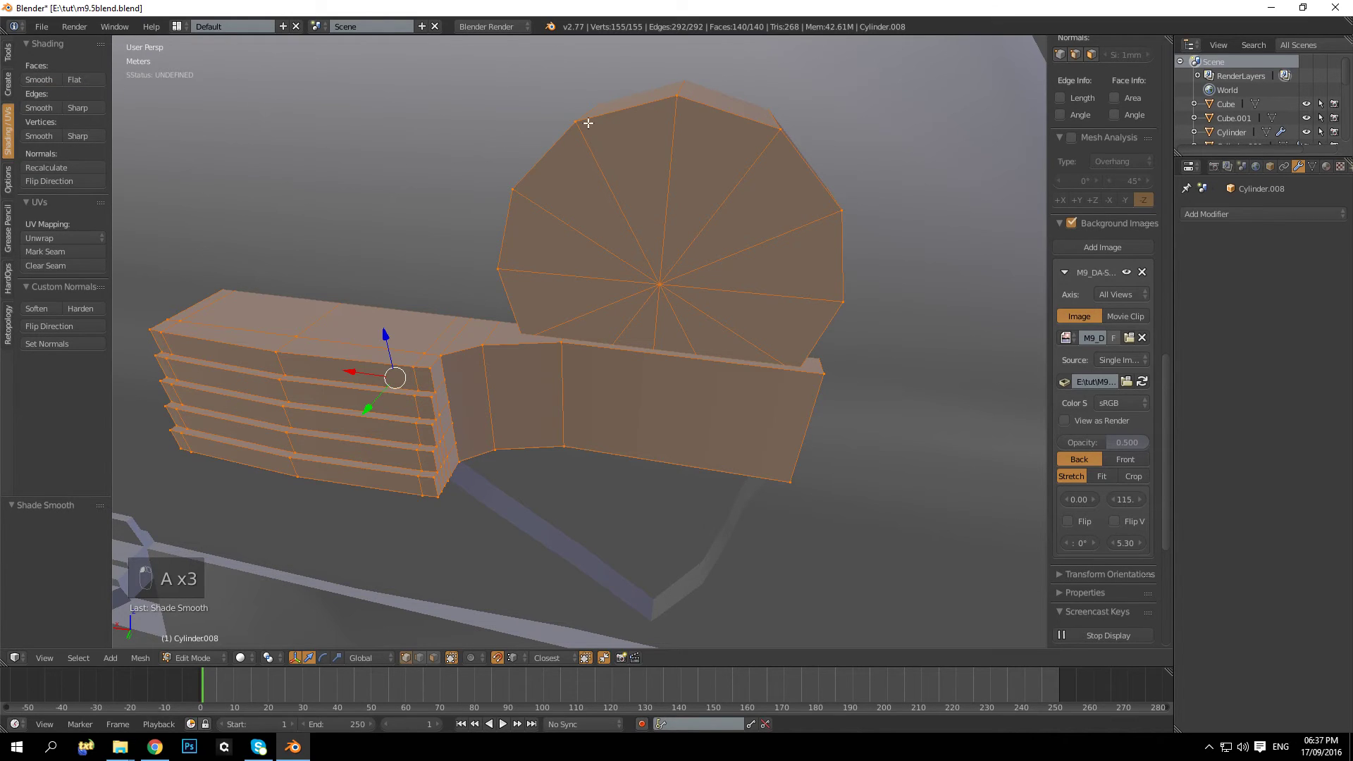
left_click(1311, 167)
key("Tab")
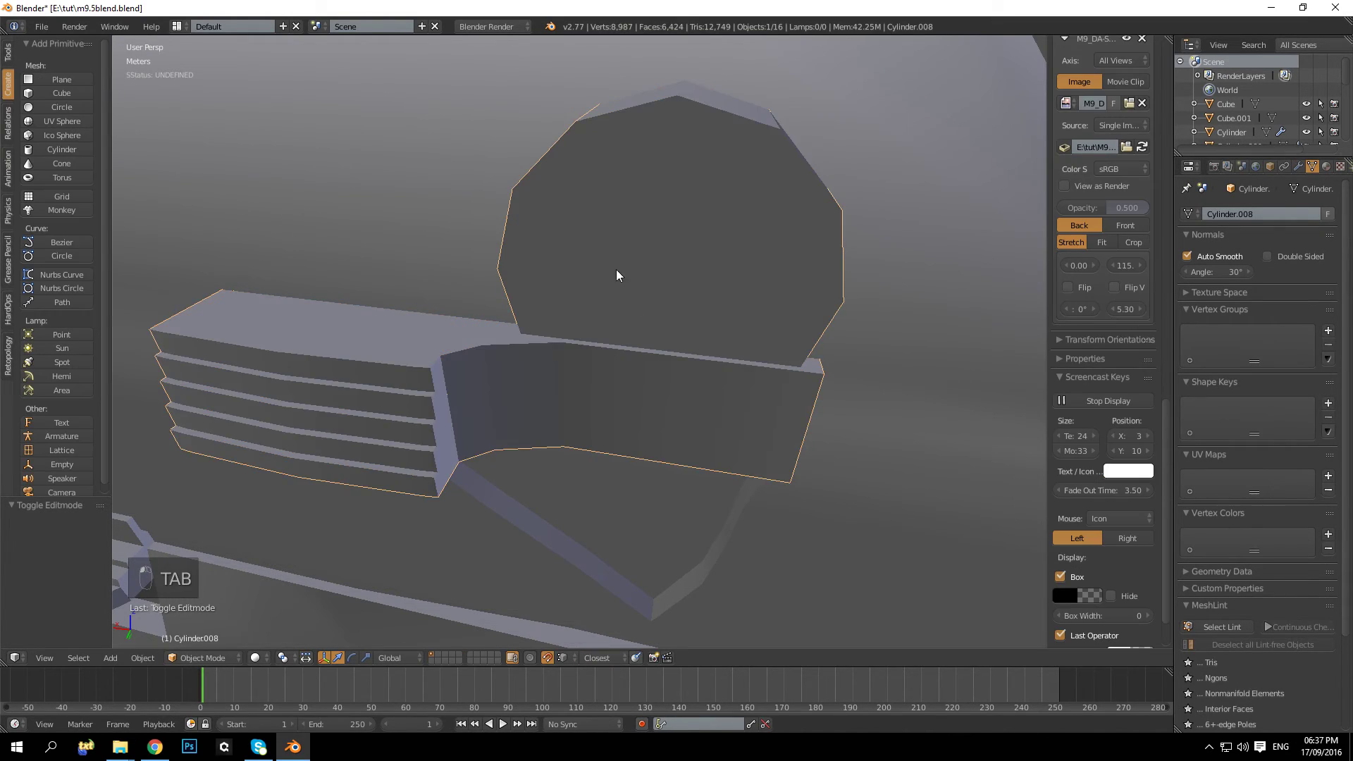
Step: Scale the entire lever mesh along Y to about 0.76 to make it thinner
middle_click_drag(616, 269, 448, 249)
key("Tab")
key("a")
key("a")
key("a")
key("a")
middle_click_drag(370, 316, 341, 383)
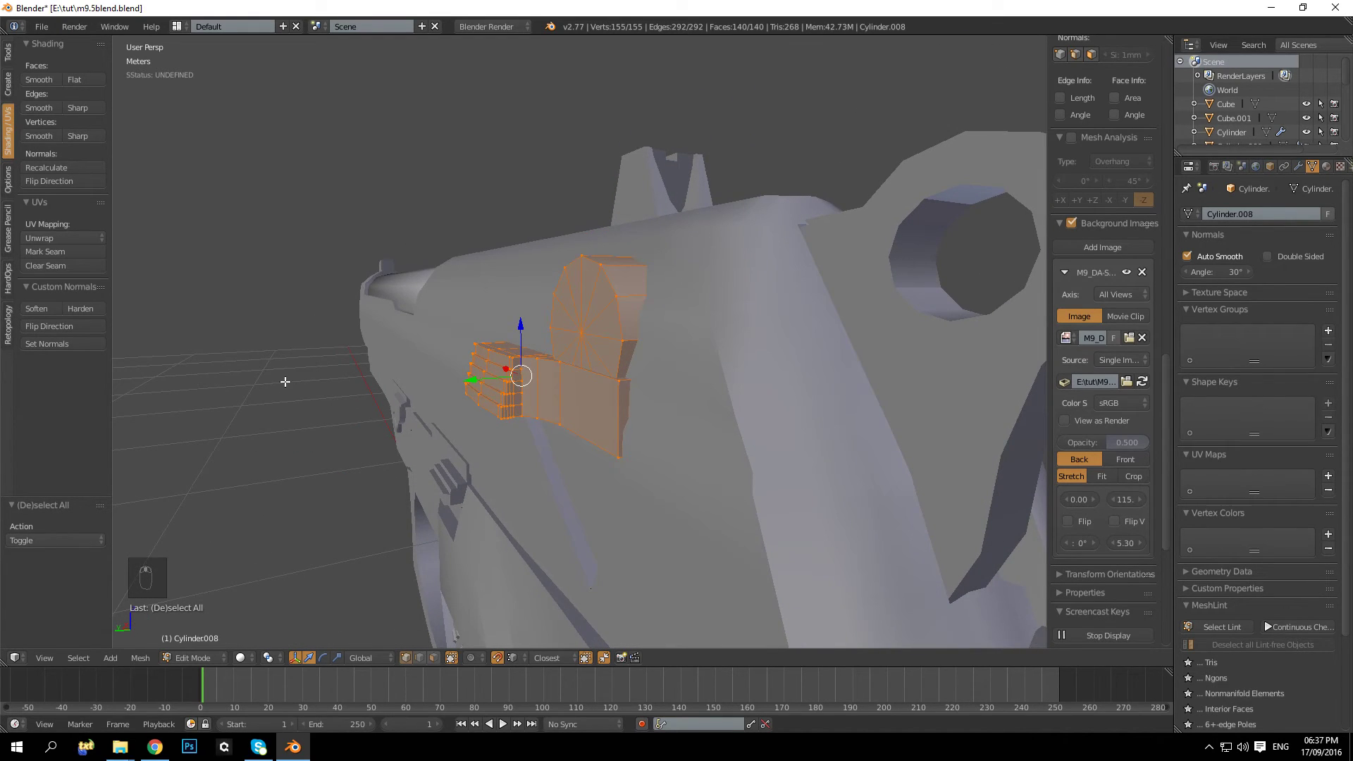
key("s")
key("y")
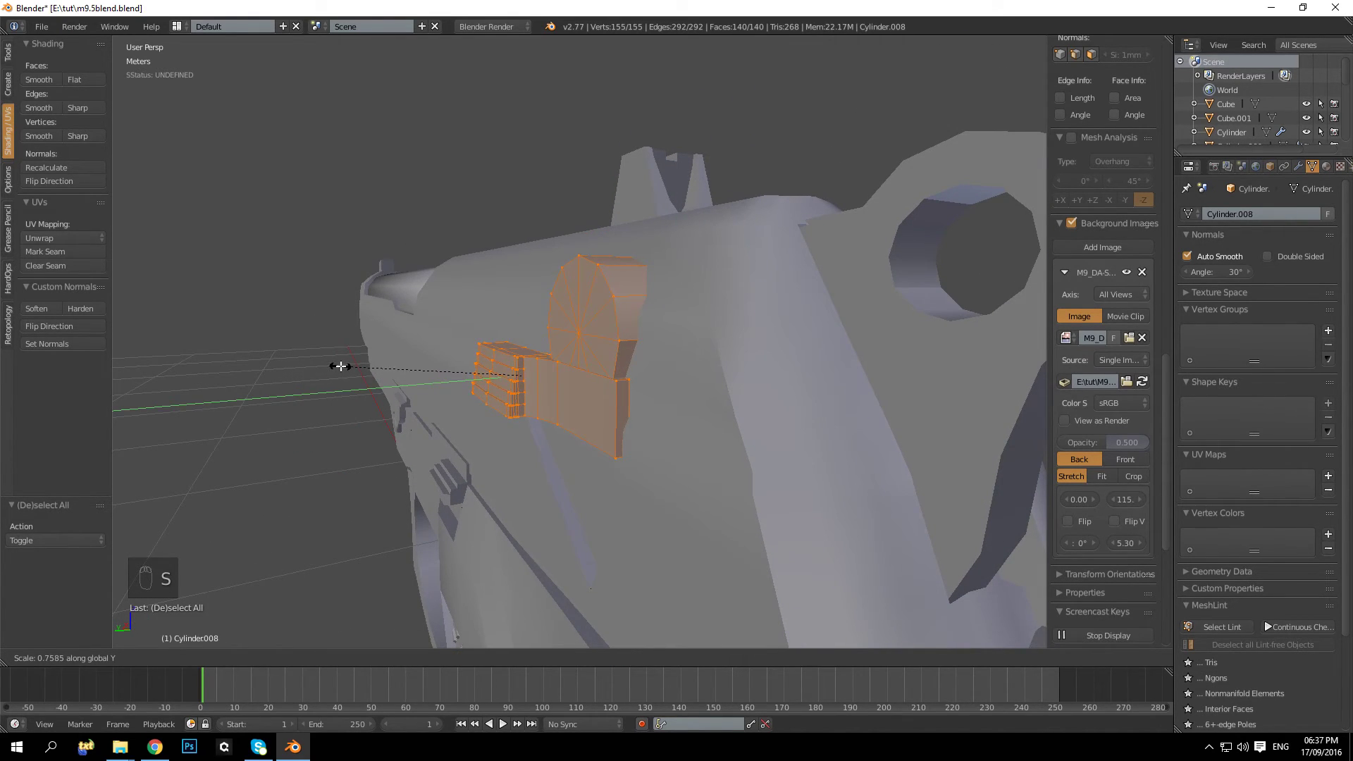
left_click(339, 369)
middle_click_drag(341, 374, 464, 437)
Step: Turn off snapping and move the whole lever along Y toward the slide by about -8.7 mm and another -3.8 mm
key("ctrl+z")
key("shift+Tab")
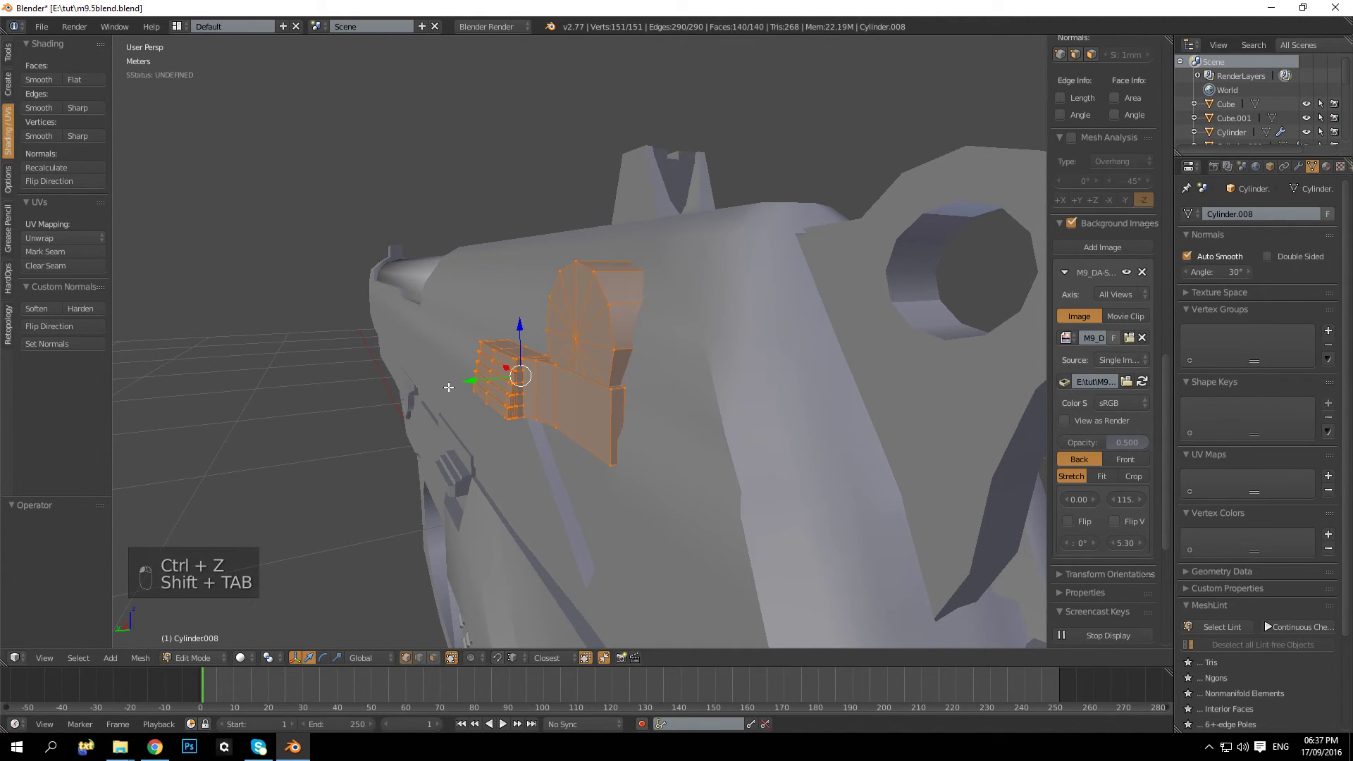
left_click_drag(477, 382, 476, 383)
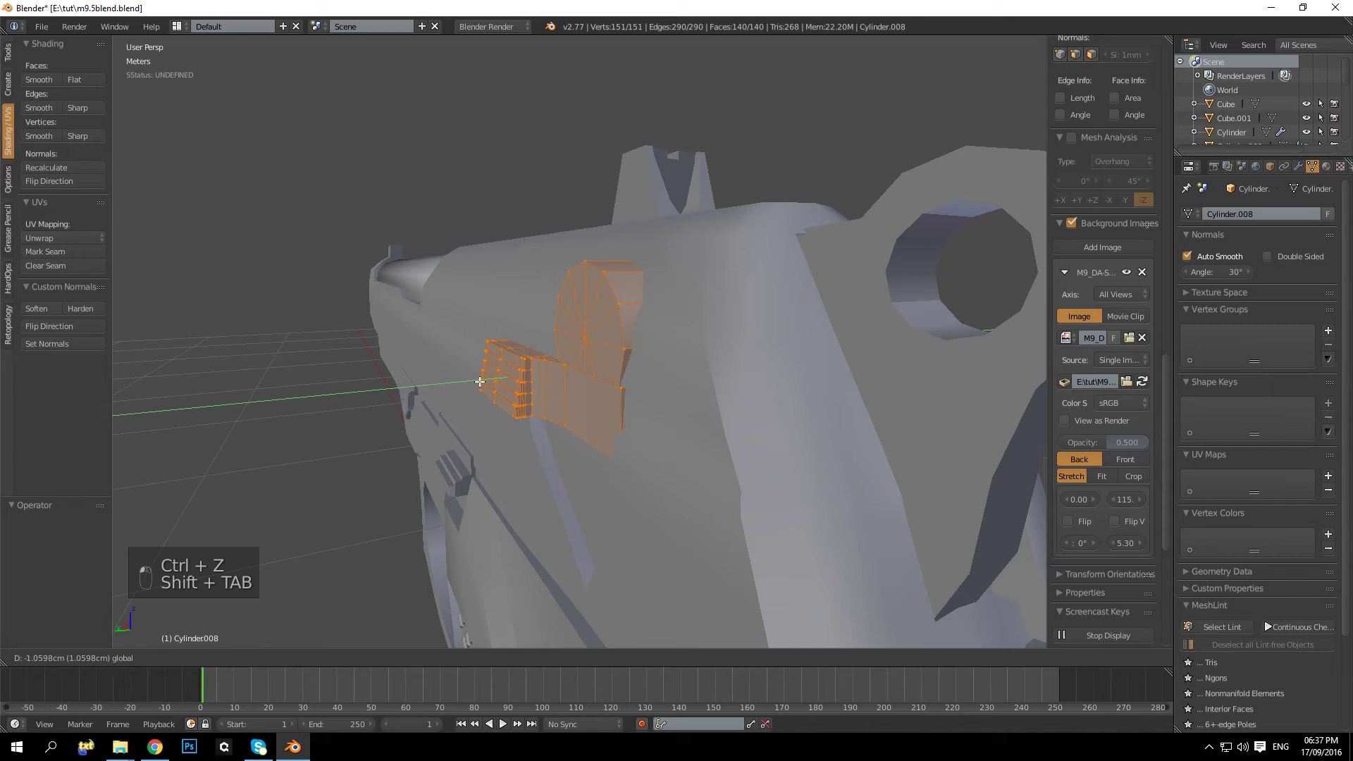
left_click(479, 382)
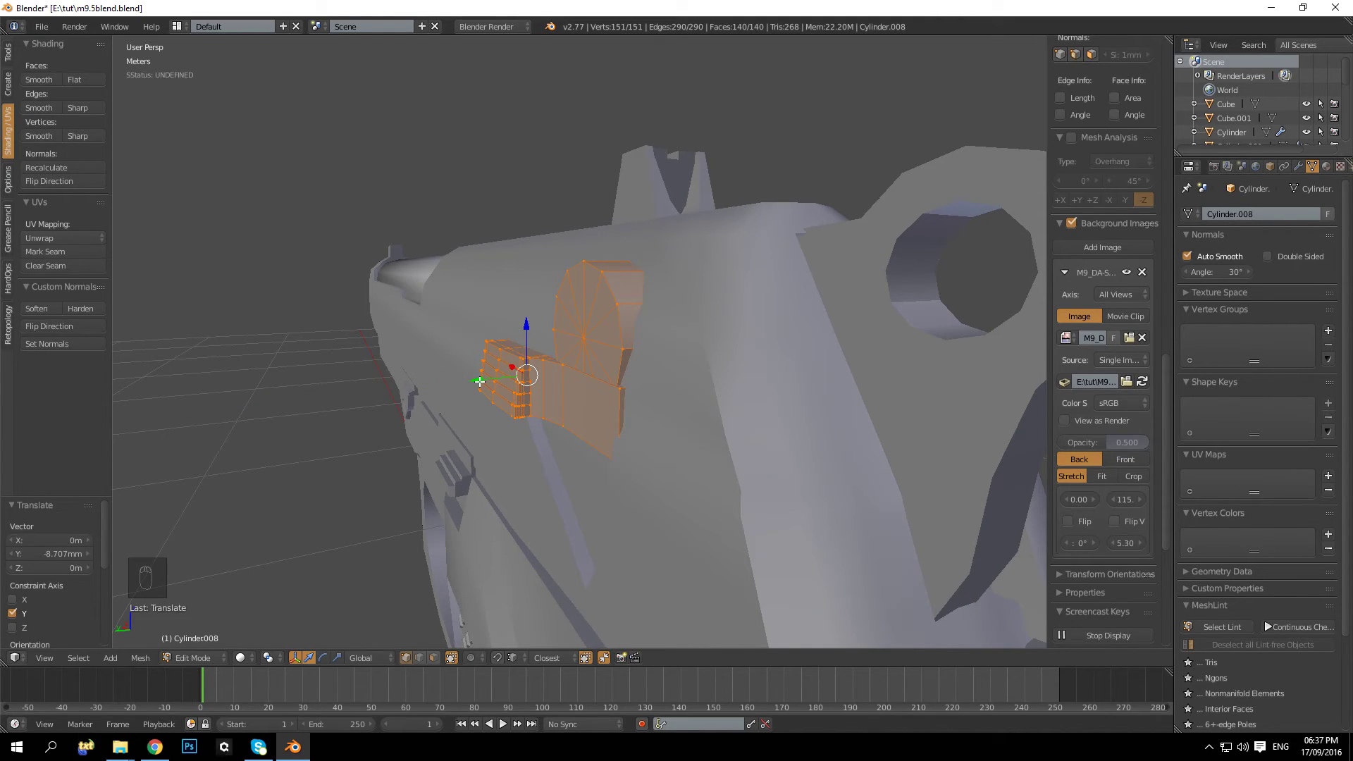
key("g")
key("y")
left_click(481, 385)
middle_click_drag(482, 384, 628, 365)
scroll(628, 366, "up", 3)
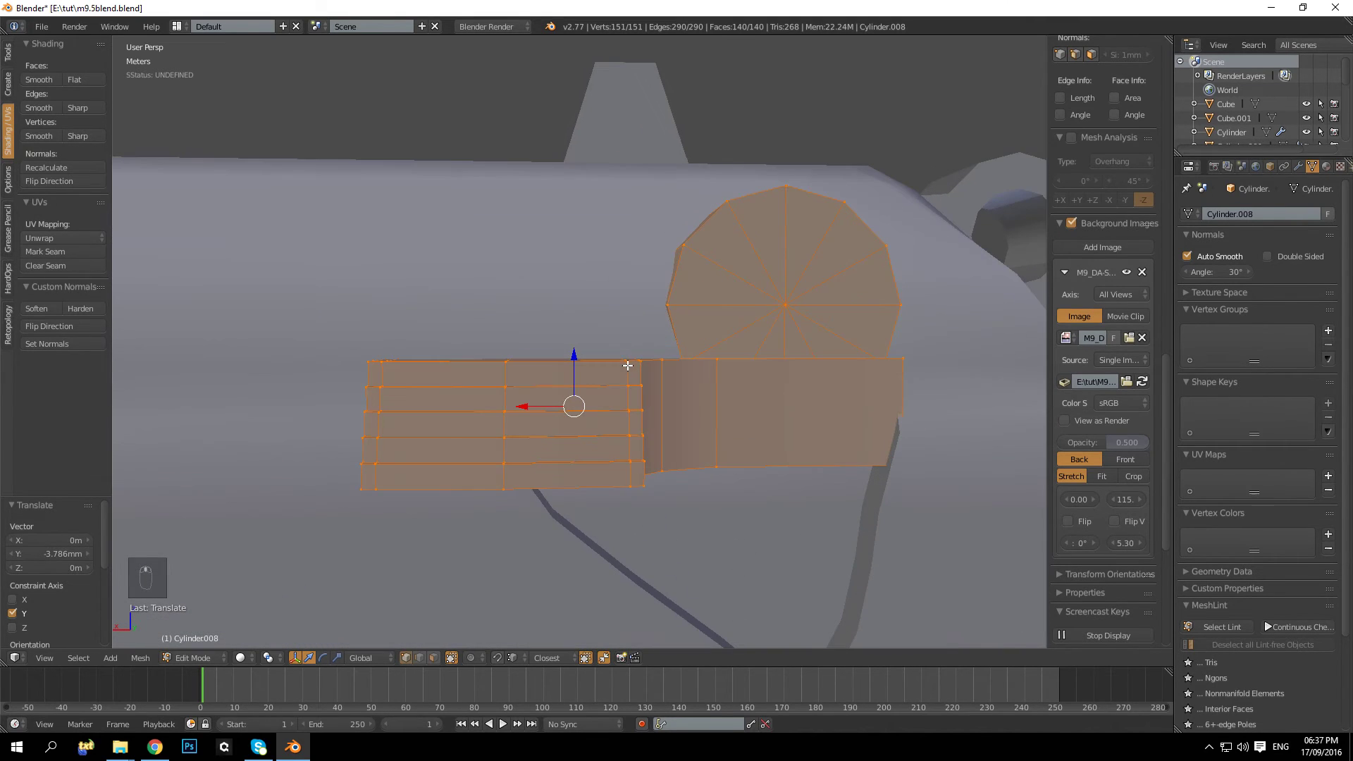
Step: Move the whole lever along X by about 2.7 mm
key("g")
key("x")
left_click(516, 407)
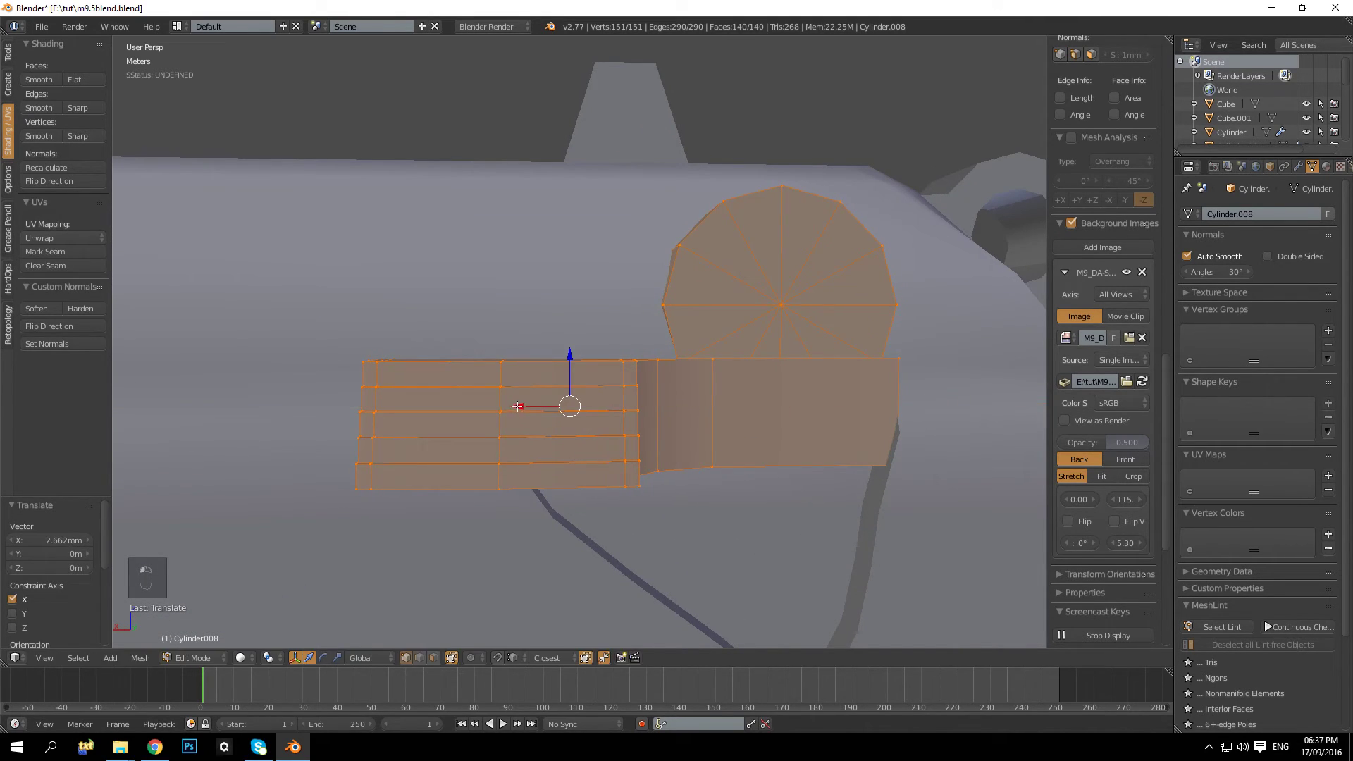
middle_click_drag(575, 357, 599, 416)
Step: Try moving the upper vertex where the grip meets the arm along X, and undo the move
key("Tab")
scroll(621, 435, "up", 5)
key("Tab")
right_click(575, 471)
key("g")
key("x")
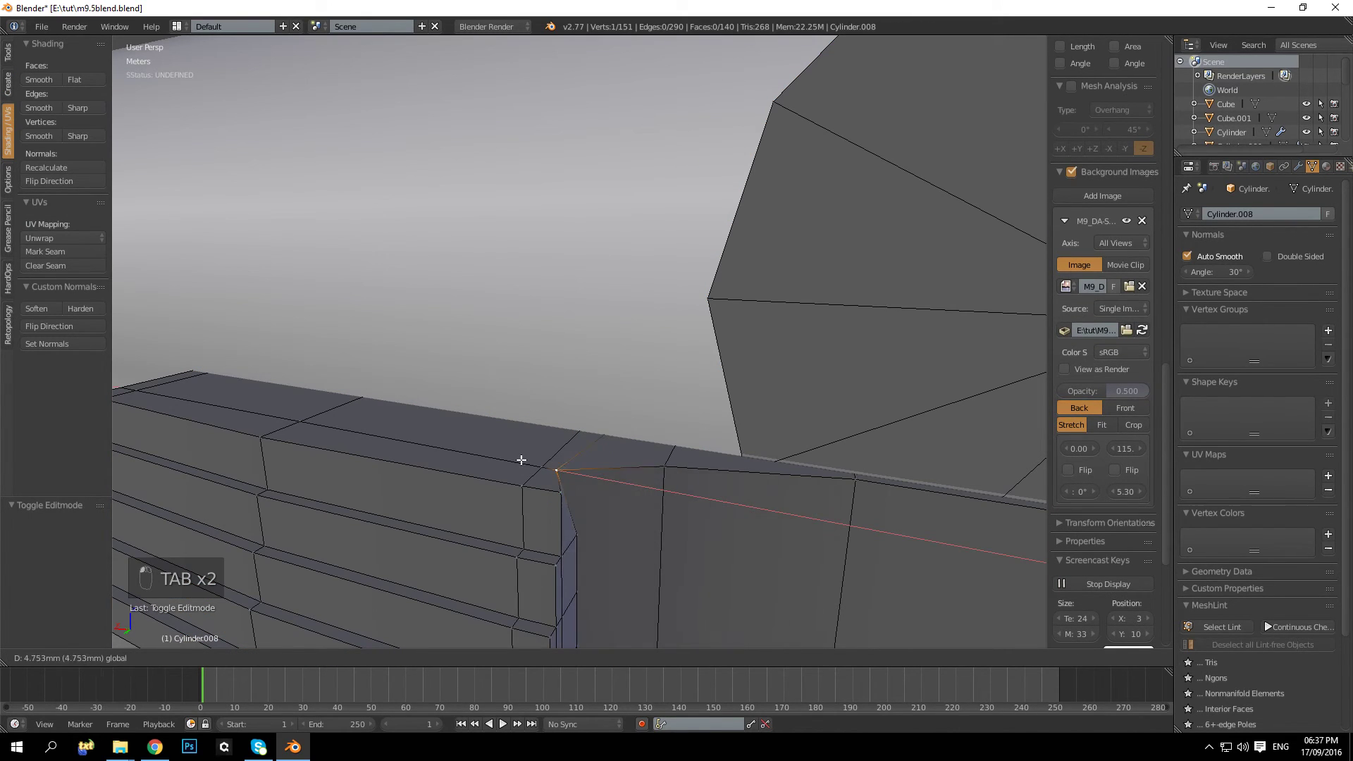
left_click(578, 454)
key("ctrl+z")
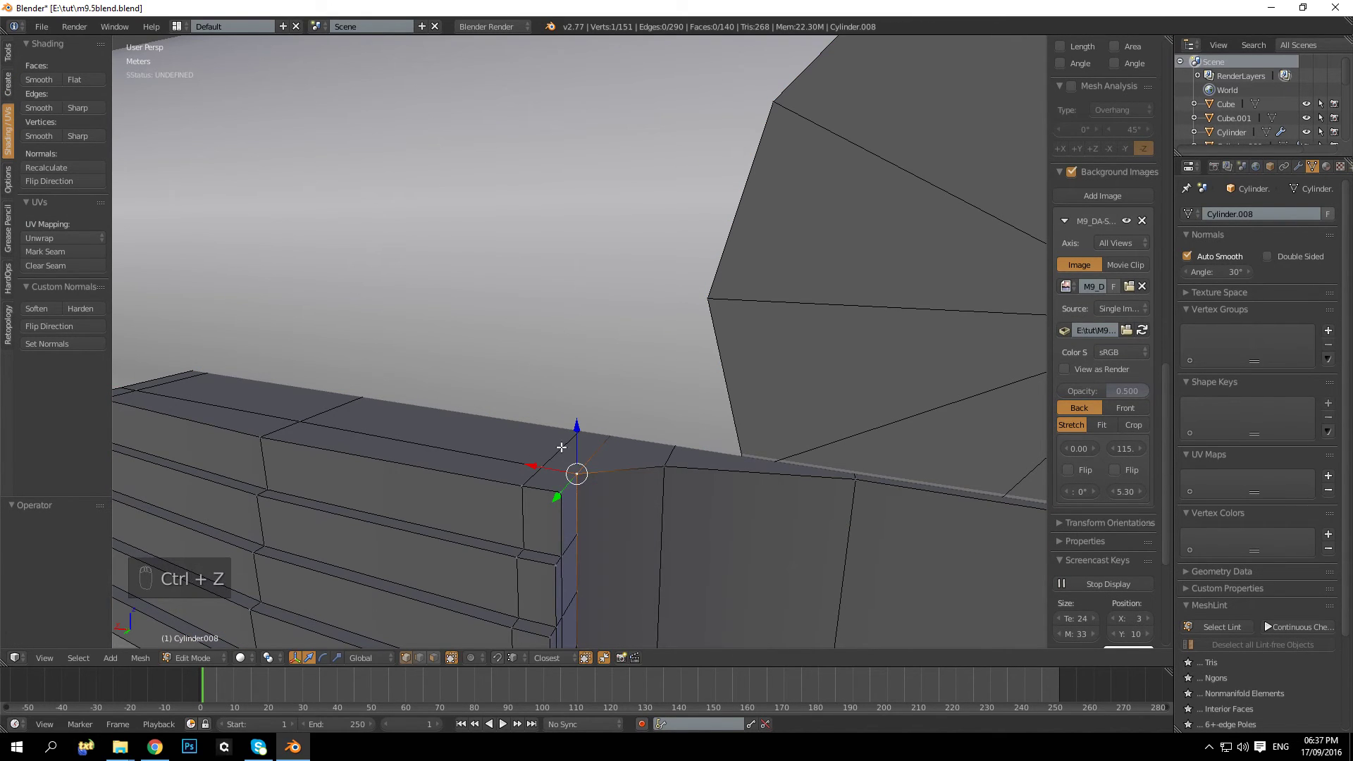
Step: Try ripping the upper vertex at the grip-to-arm junction, undoing each attempt
key("v")
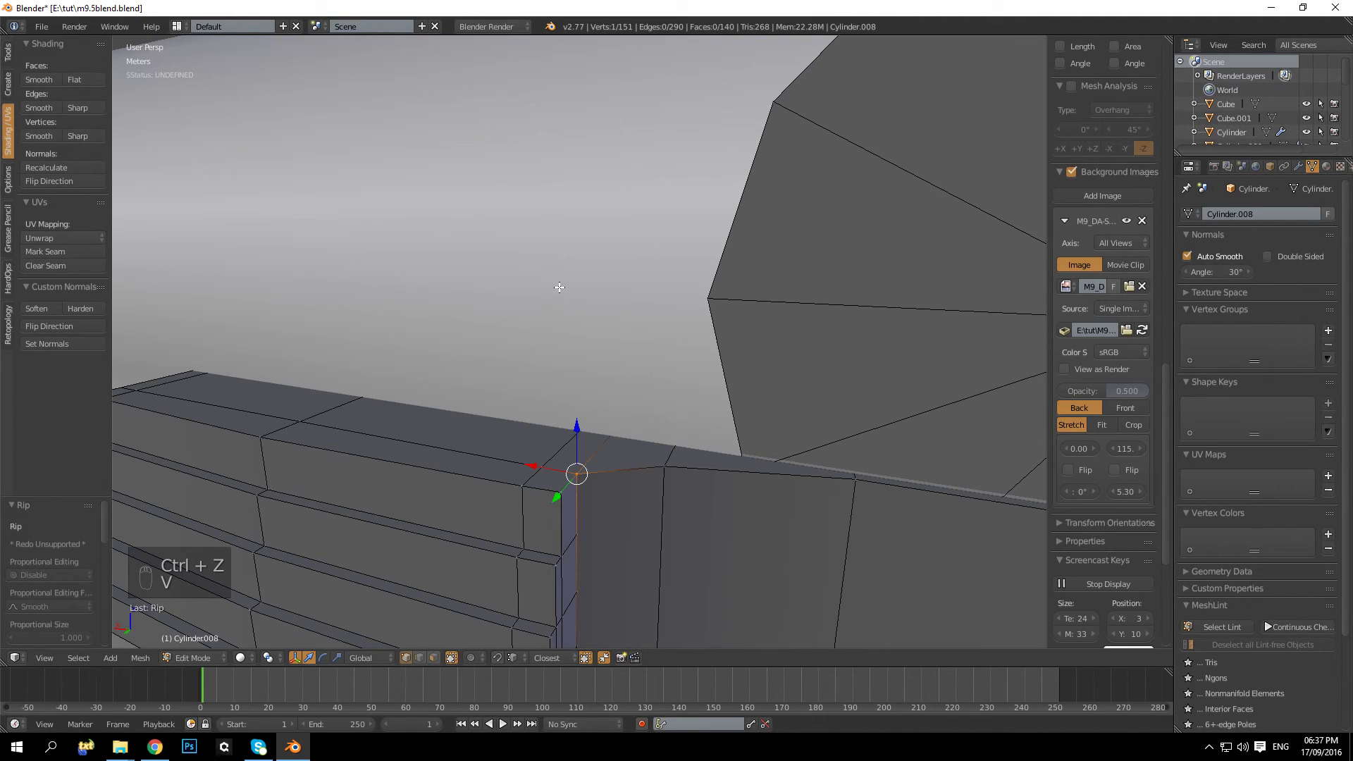
key("ctrl+z")
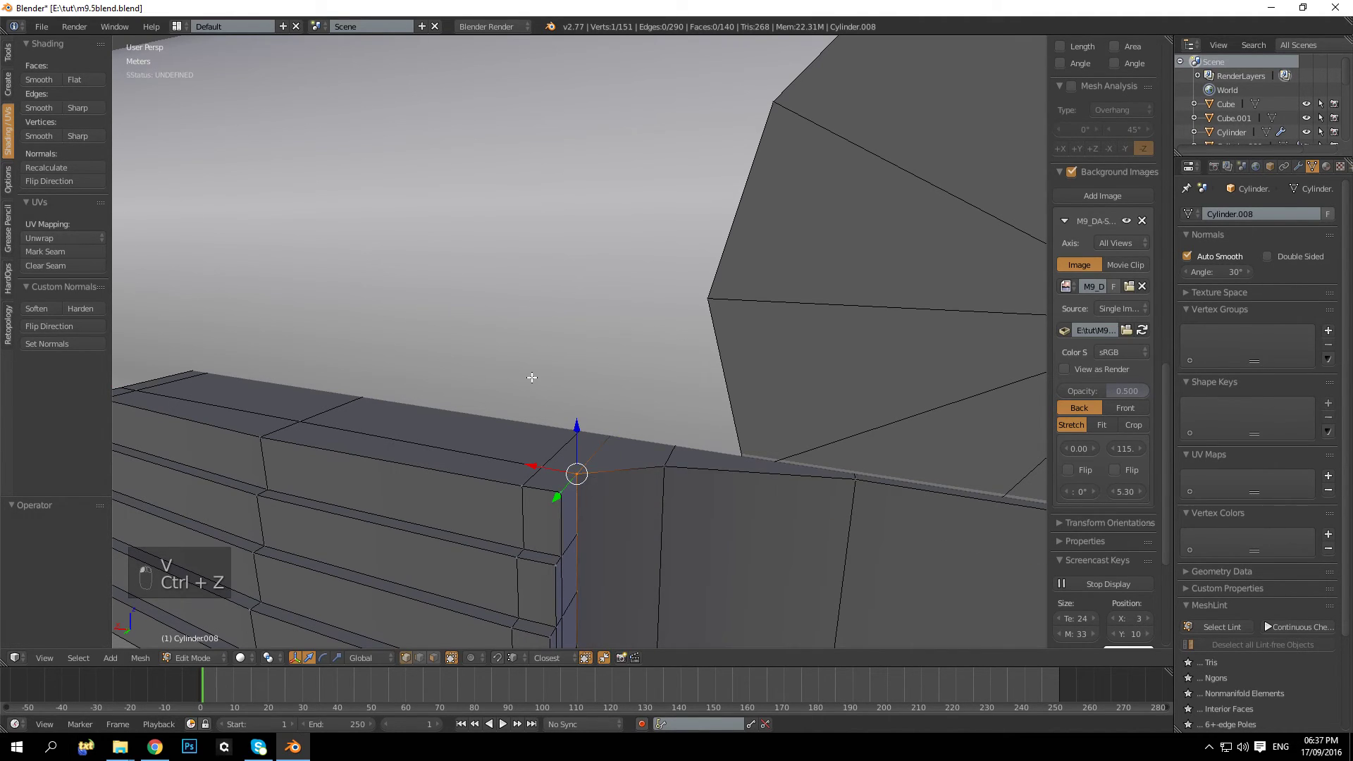
key("v")
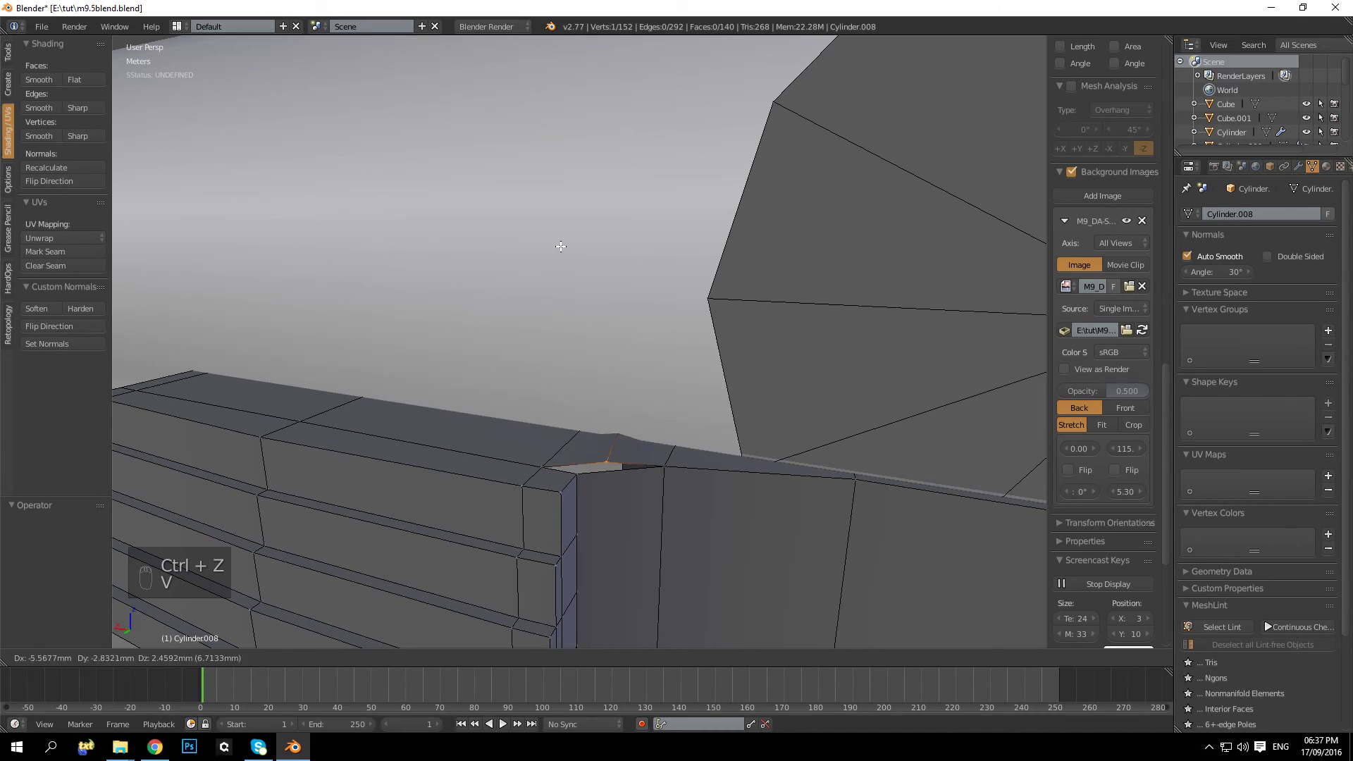
left_click(542, 233)
key("ctrl+z")
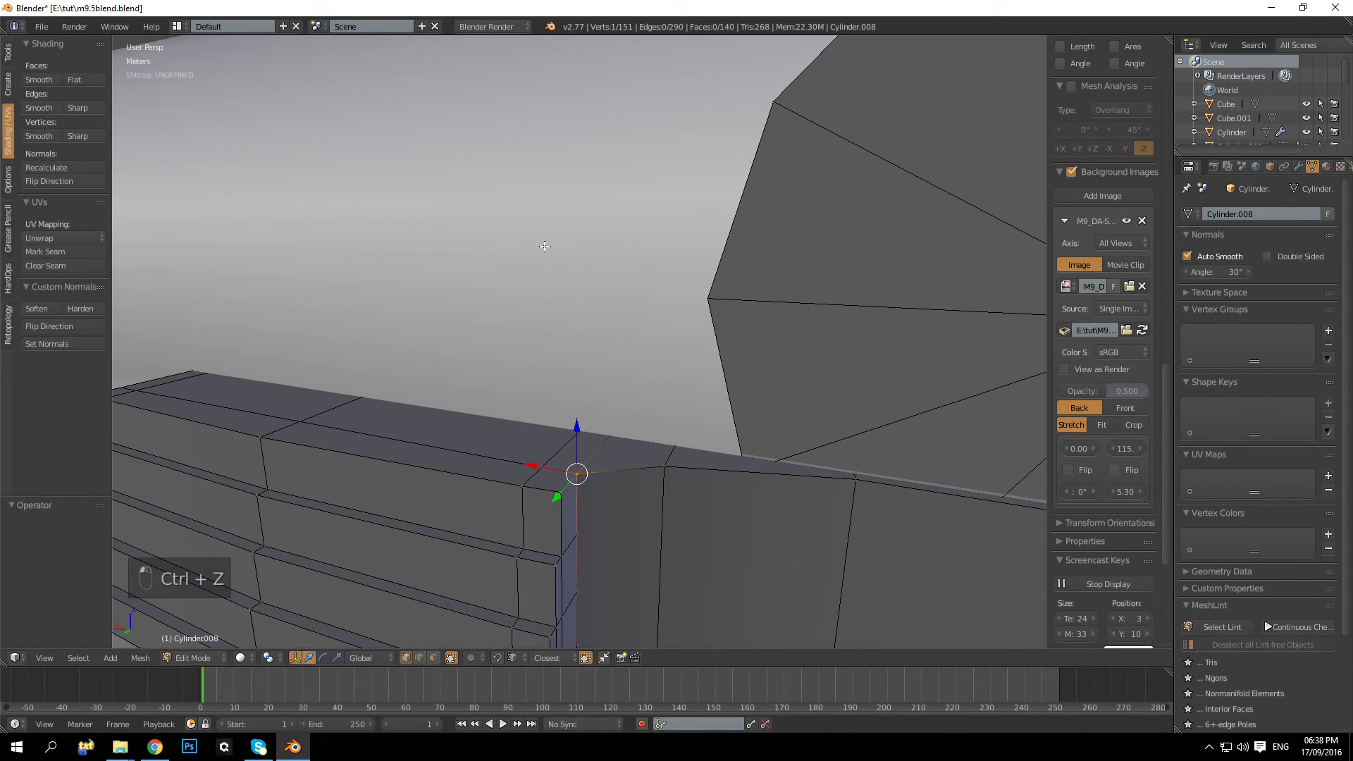
Step: Rip the upper vertex at the grip-to-arm junction, keeping it in place
key("v")
left_click(545, 246)
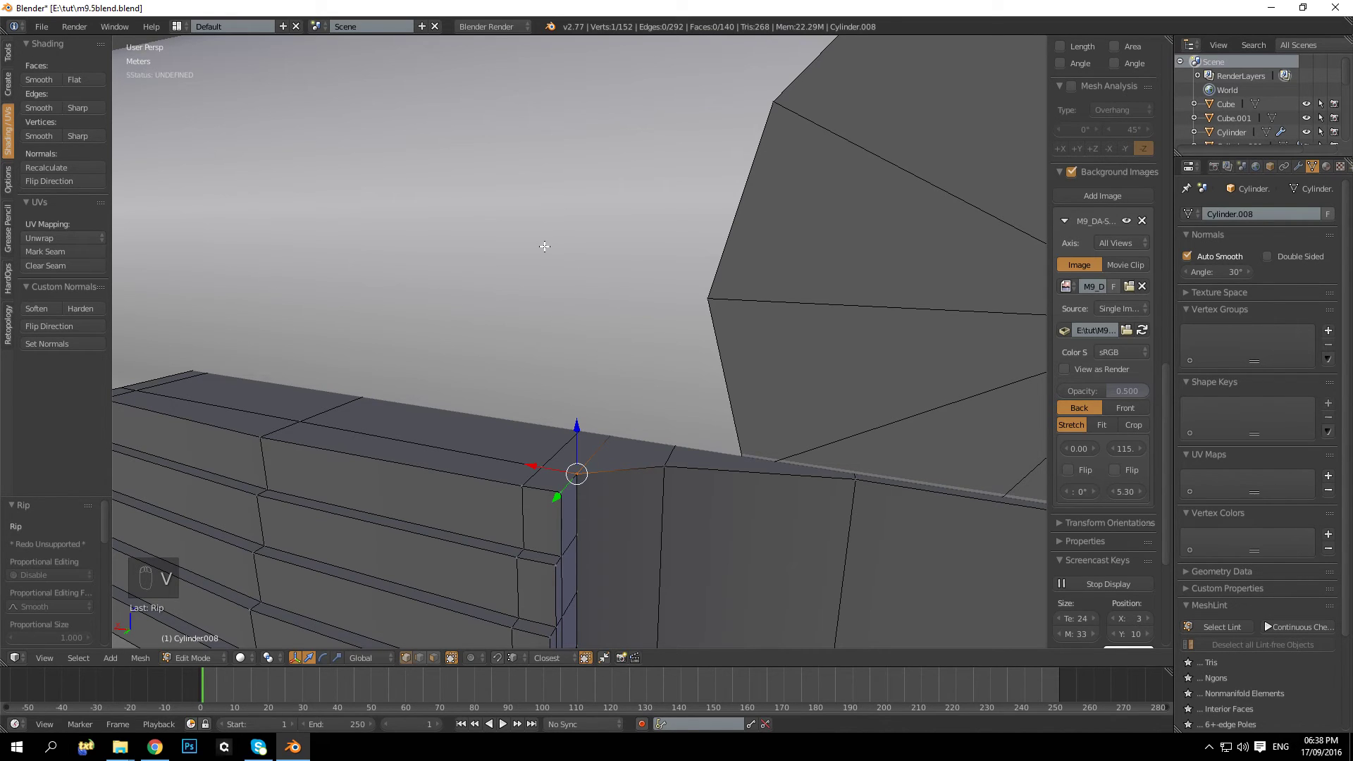
left_click_drag(575, 427, 578, 410)
key("ctrl+z")
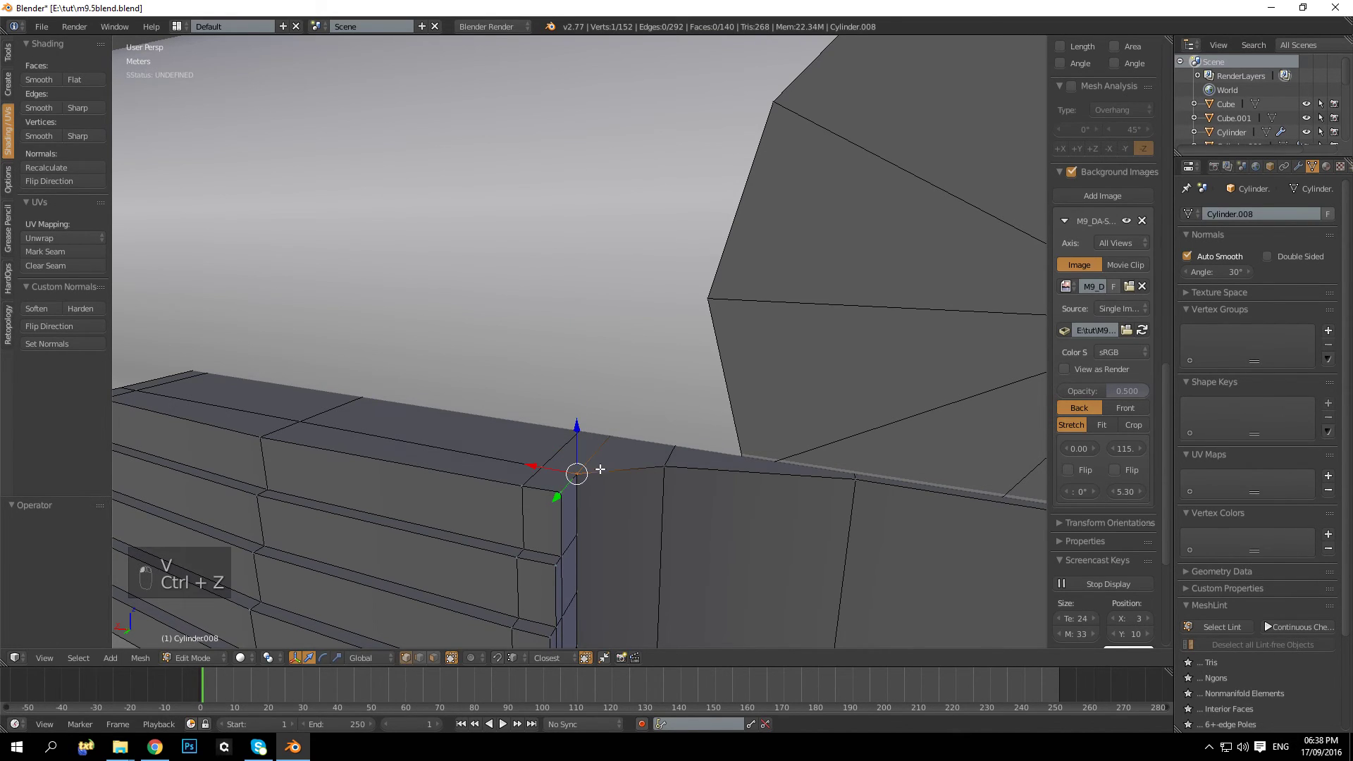
Step: Rip the matching lower vertex at the grip-to-arm junction in place and return to Object Mode
middle_click_drag(604, 462, 594, 181, "shift")
middle_click_drag(584, 351, 566, 286)
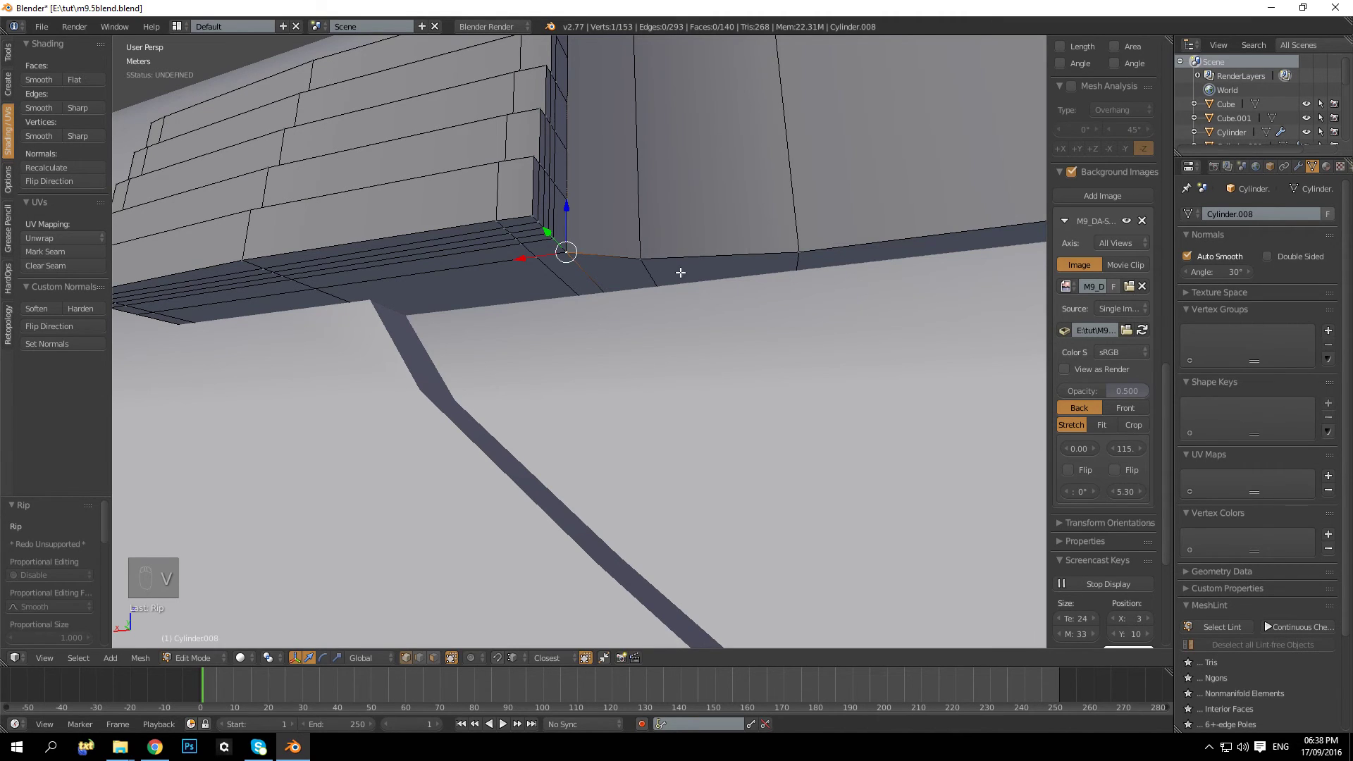
key("v")
left_click(495, 317)
middle_click_drag(494, 316, 601, 359)
scroll(532, 341, "down", 6)
key("Tab")
scroll(601, 359, "up", 1)
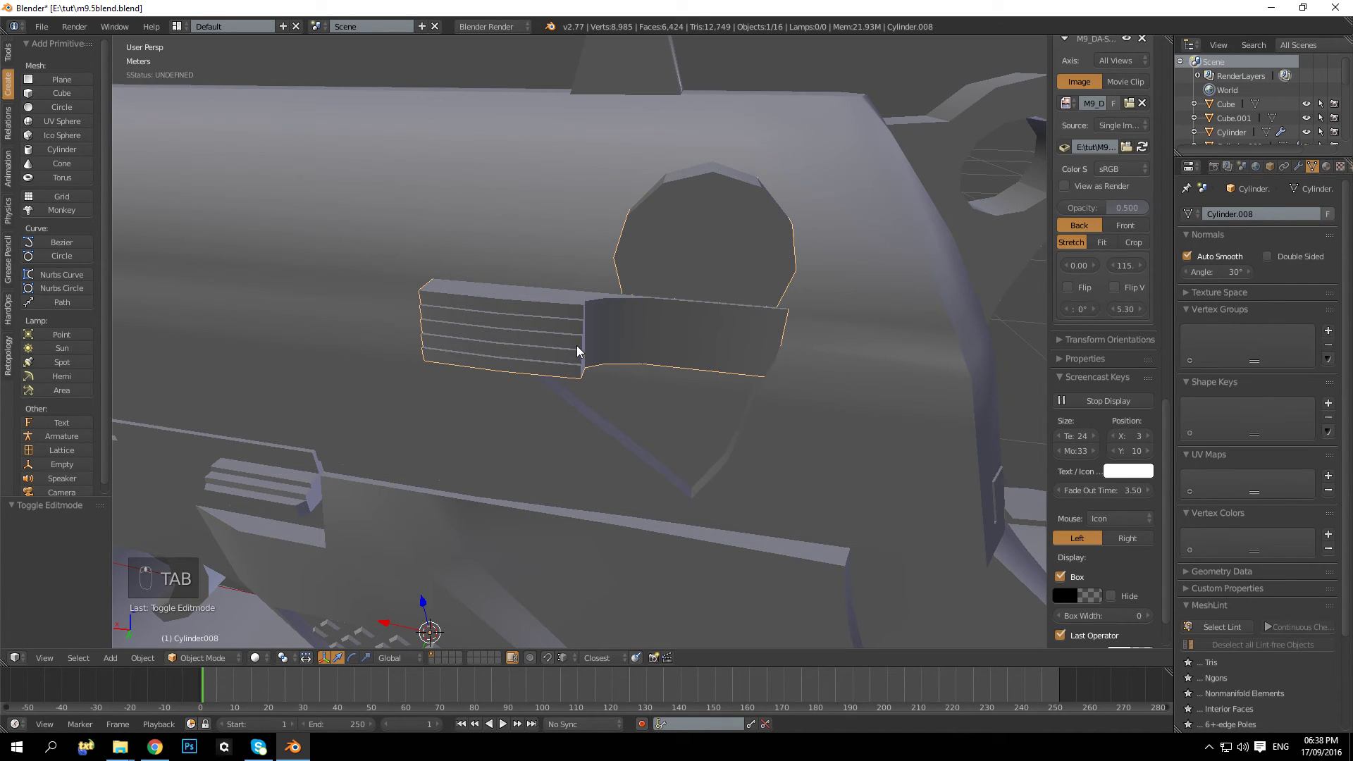
scroll(561, 341, "down", 3)
middle_click_drag(561, 340, 568, 303)
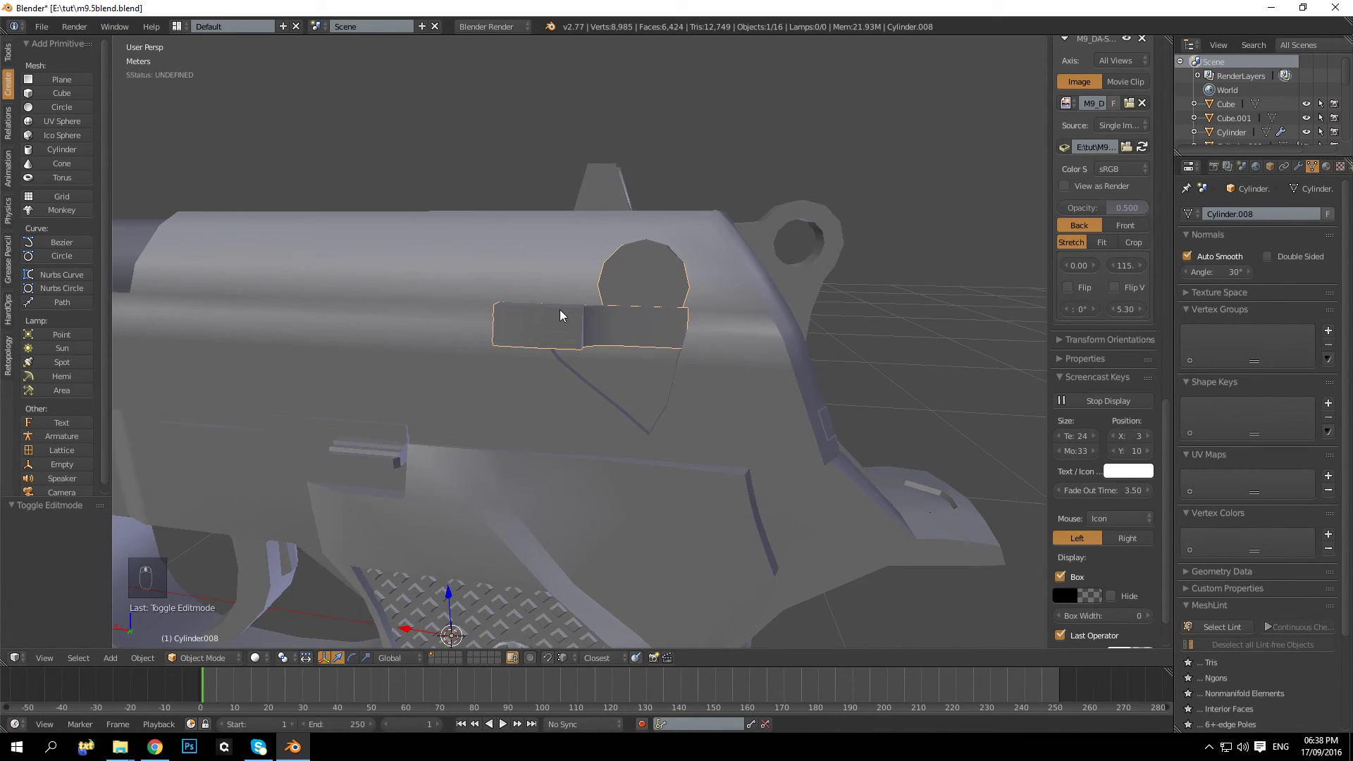
Step: Open the slide mesh in Edit Mode in back orthographic wireframe view and select the vertical edge loop and cutout vertices near the grip's outer end
key("KP_1")
key("ctrl+KP_1")
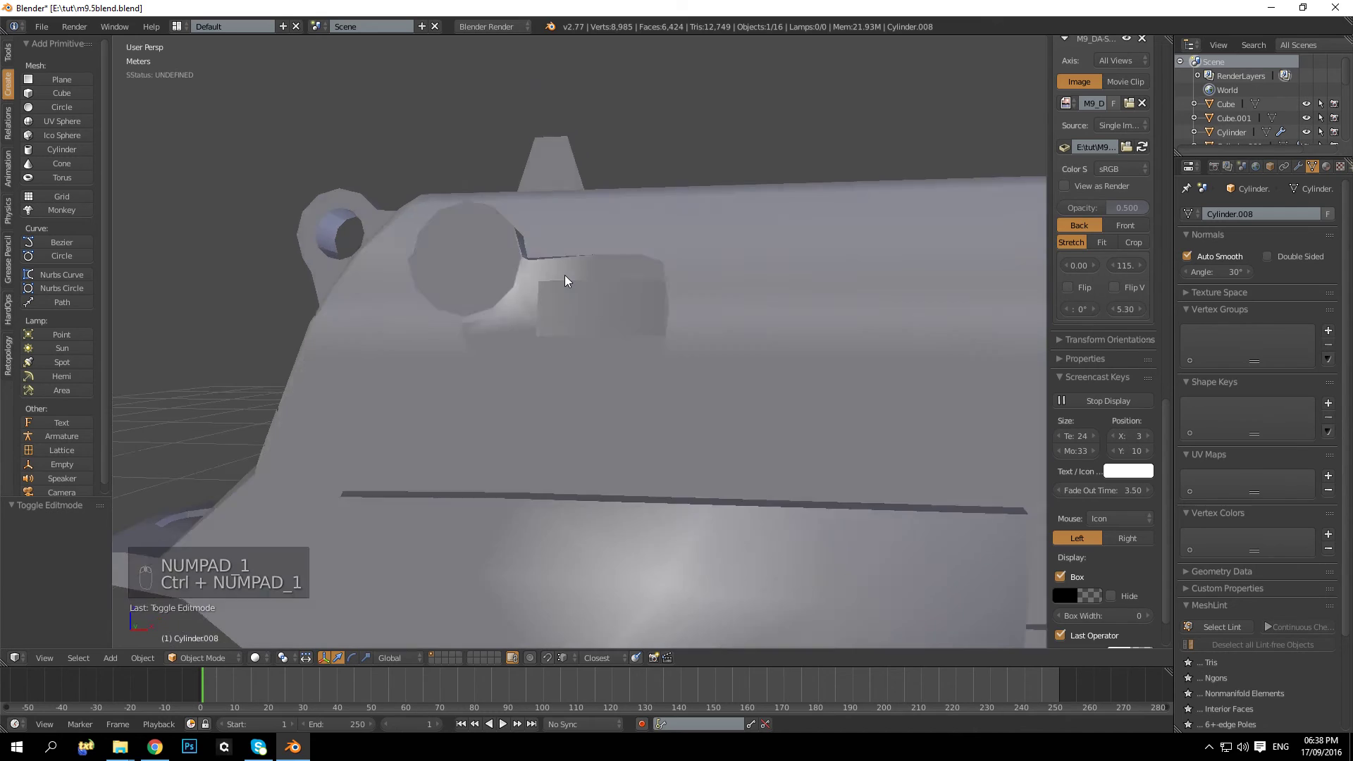
key("KP_5")
key("z")
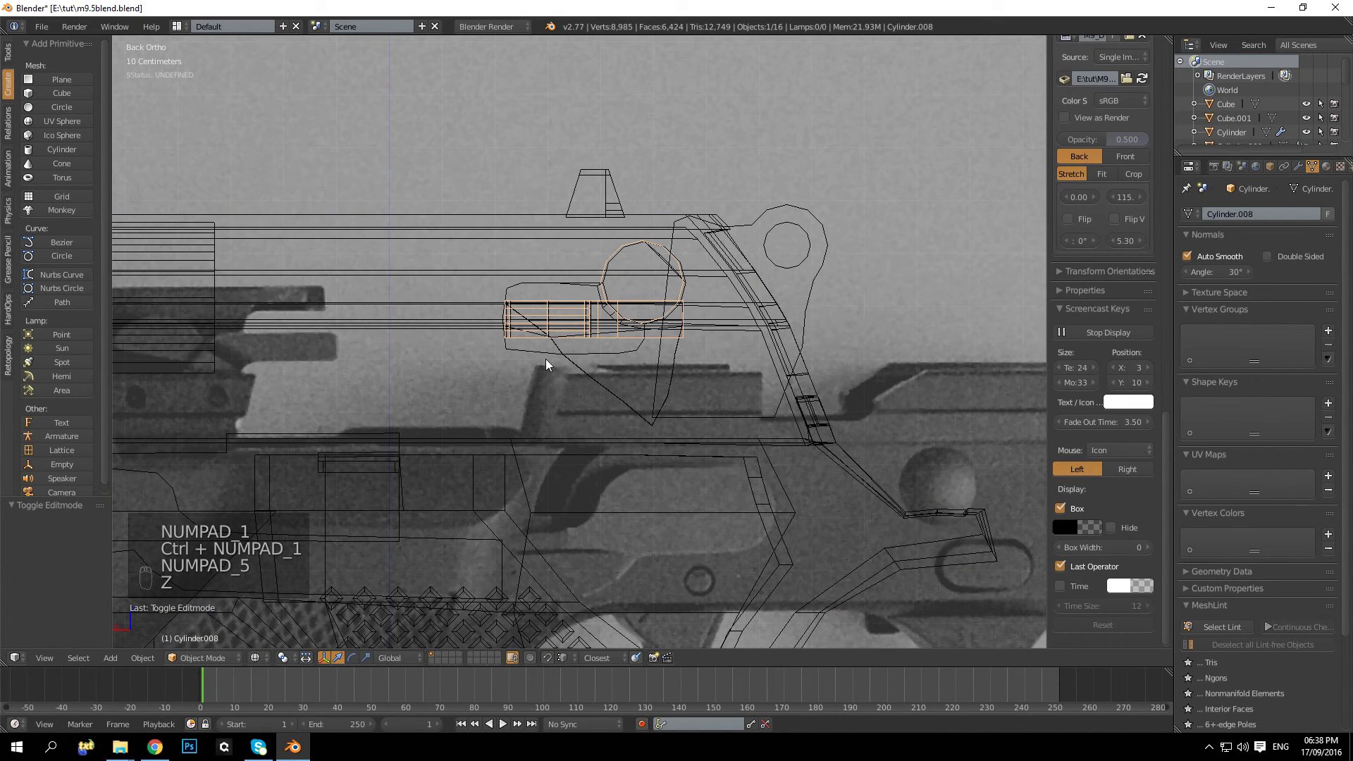
right_click(565, 365)
key("Tab")
scroll(568, 287, "up", 3)
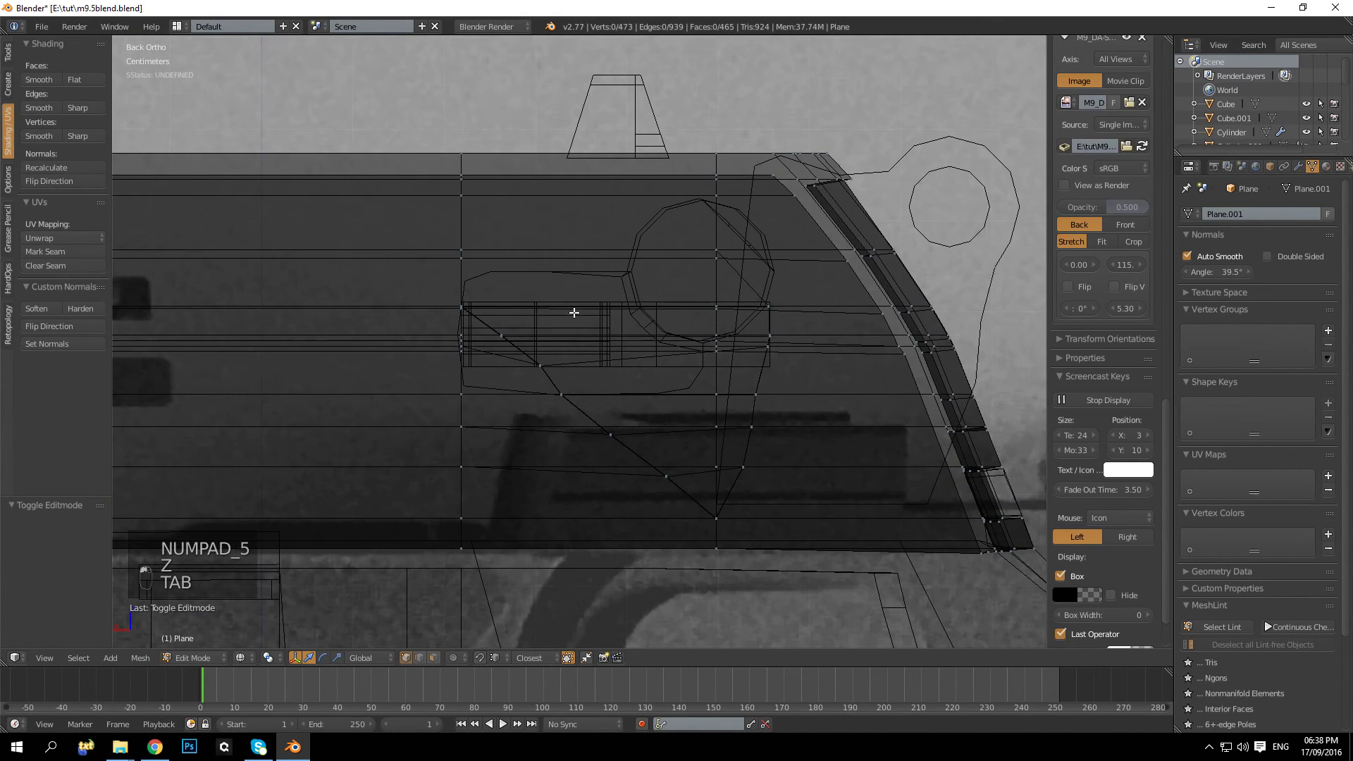
scroll(442, 243, "down", 2)
key("b")
key("b")
left_click_drag(432, 143, 565, 520)
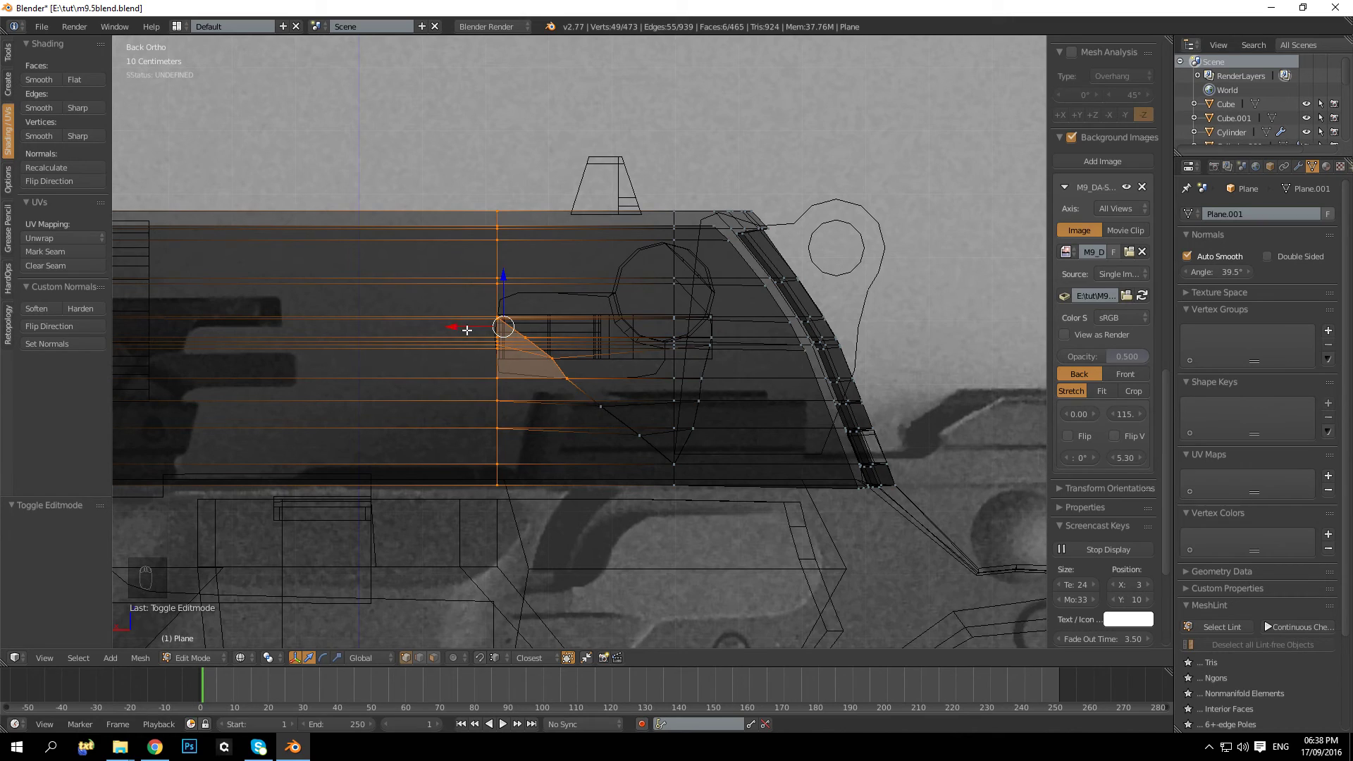
Step: Try moving the selected slide edge loop and cutout vertices along X past the grip's end, and undo the move
left_click_drag(458, 327, 410, 334)
key("a")
key("z")
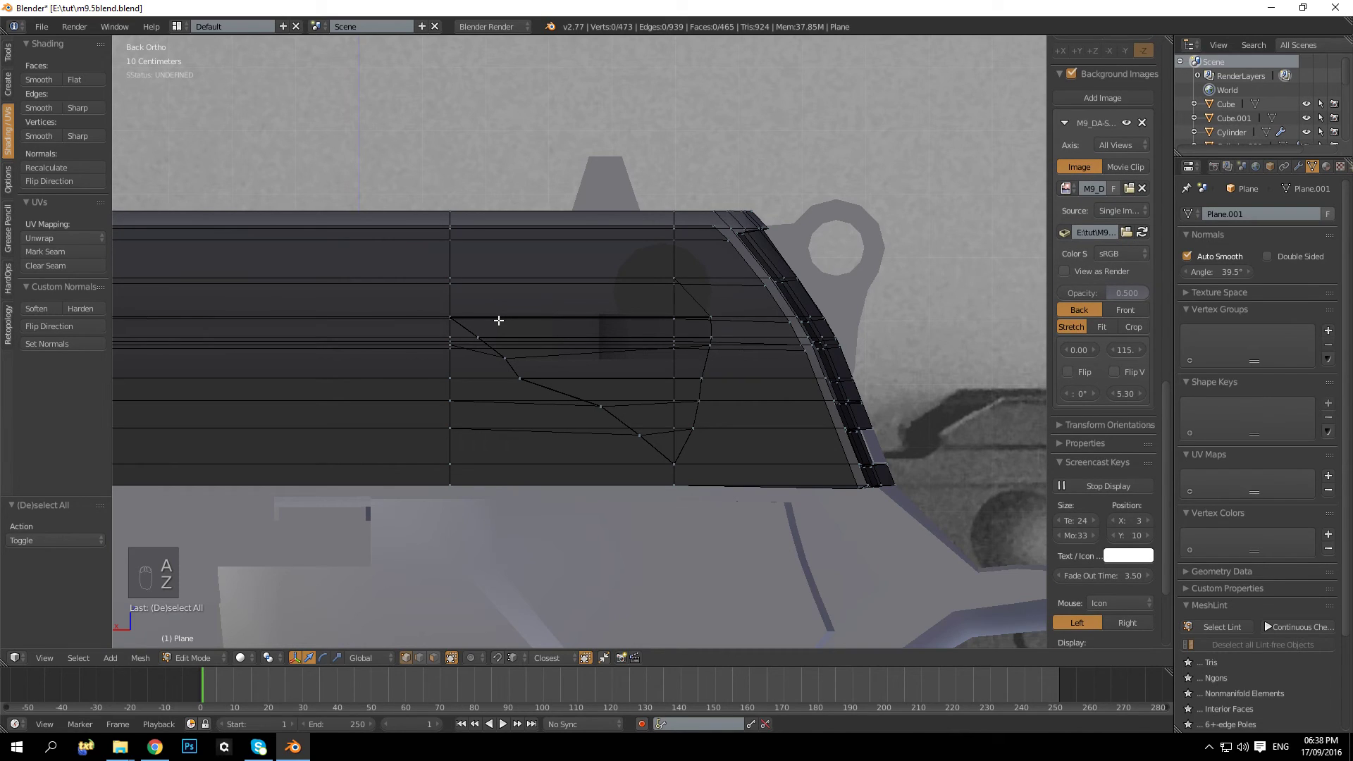
scroll(499, 321, "up", 1)
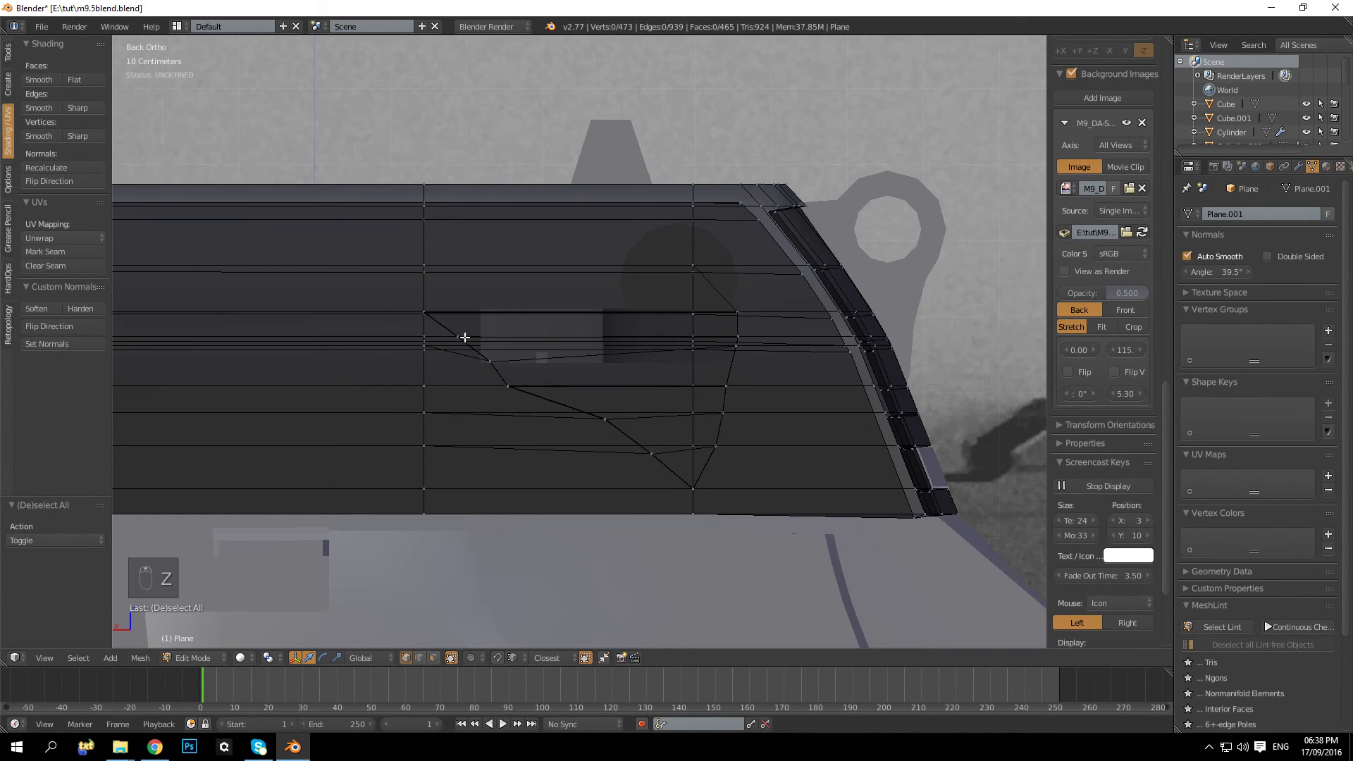
key("ctrl+z")
key("ctrl+z")
Step: Move the selected slide edge loop and cutout vertices along X by about 2.5 cm in solid shading, and return to the back orthographic view
key("KP_5")
key("z")
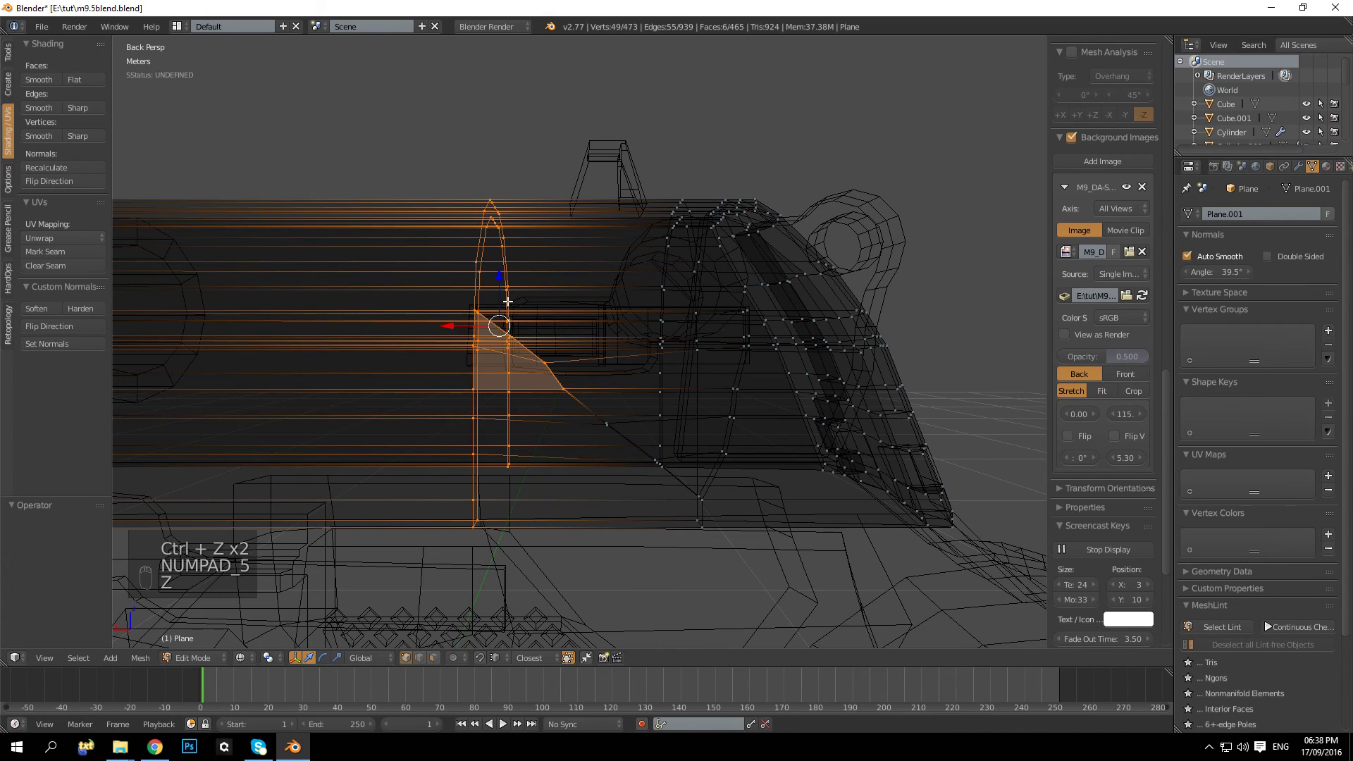
key("z")
left_click_drag(423, 324, 407, 328)
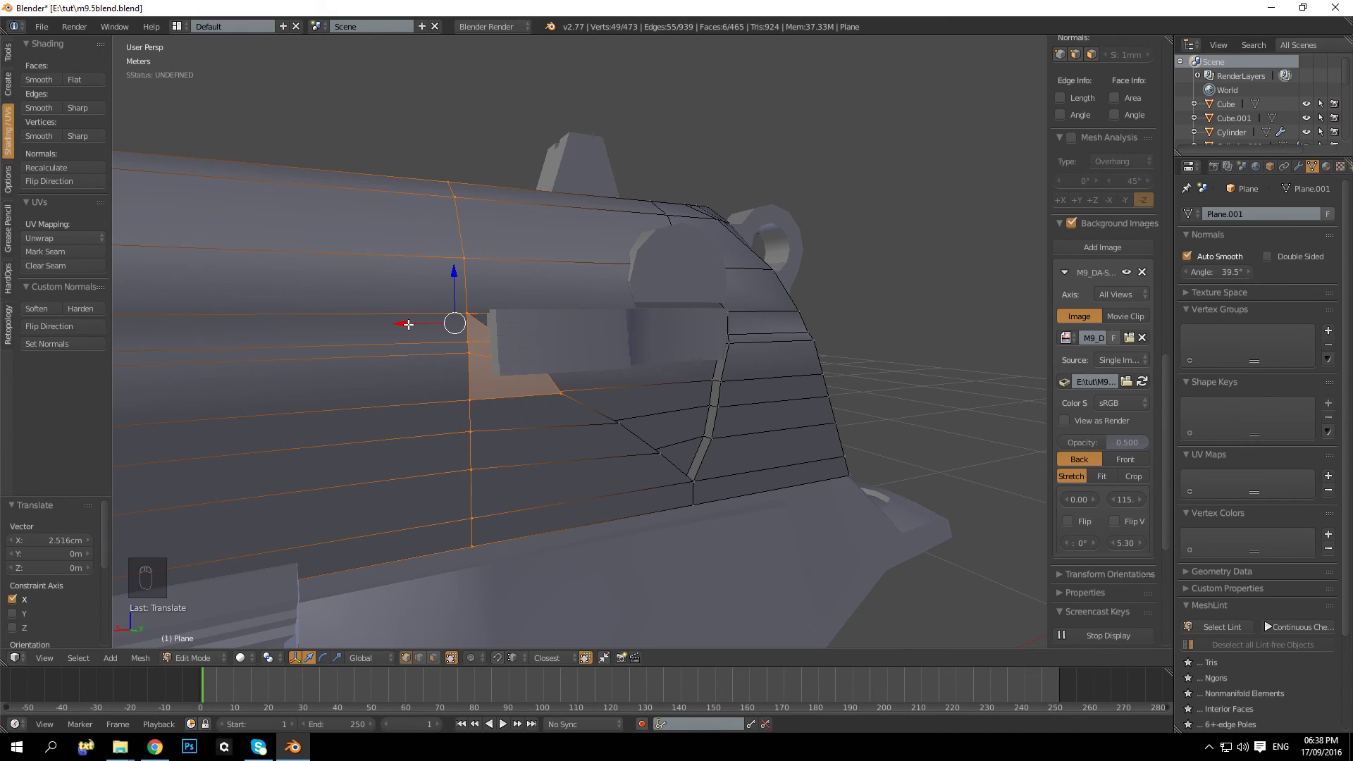
key("KP_1")
key("KP_5")
key("ctrl+KP_1")
key("ctrl+KP_4")
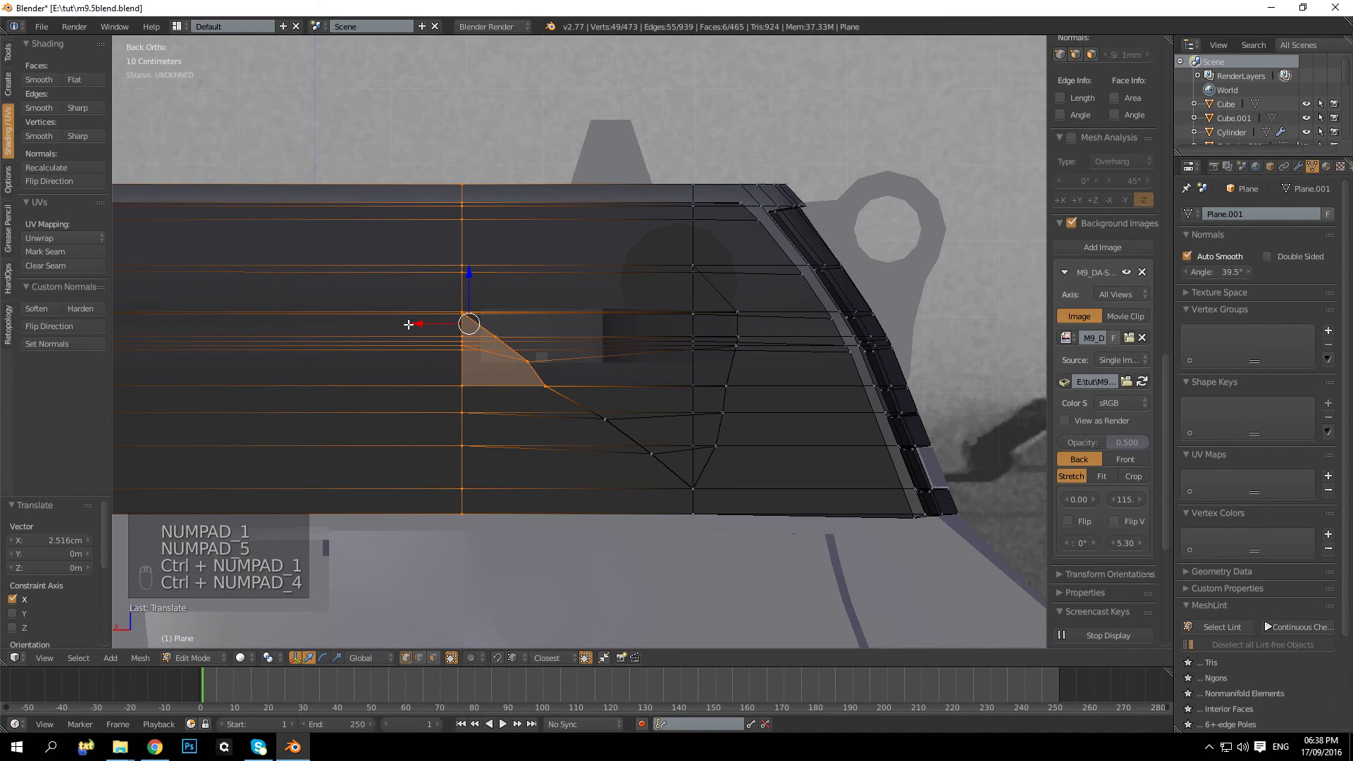
Step: Select only the two overlapping vertices on the cutout's upper slanted edge and move them along X toward the vertical edge loop
key("x")
scroll(523, 387, "up", 2)
key("z")
key("z")
key("z")
key("z")
key("a")
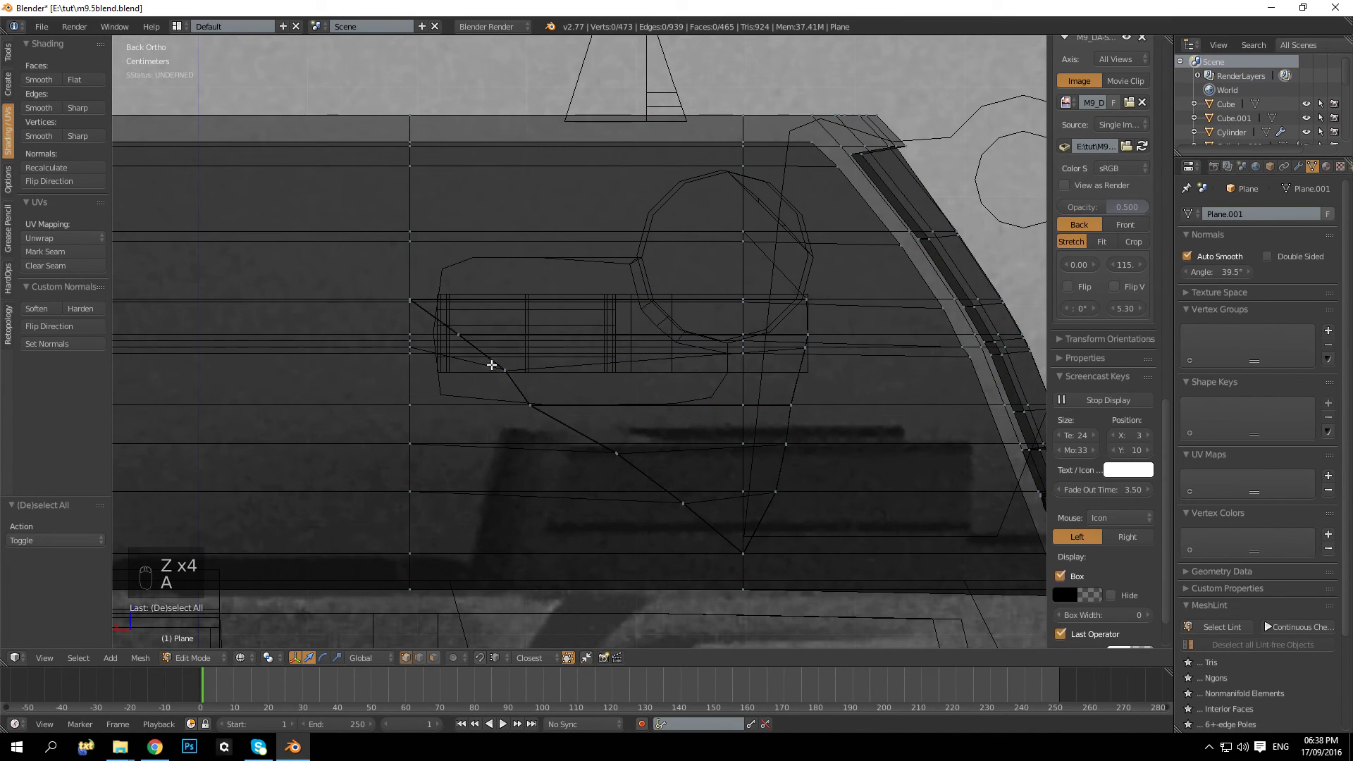
key("b")
left_click_drag(438, 315, 475, 349)
key("g")
key("x")
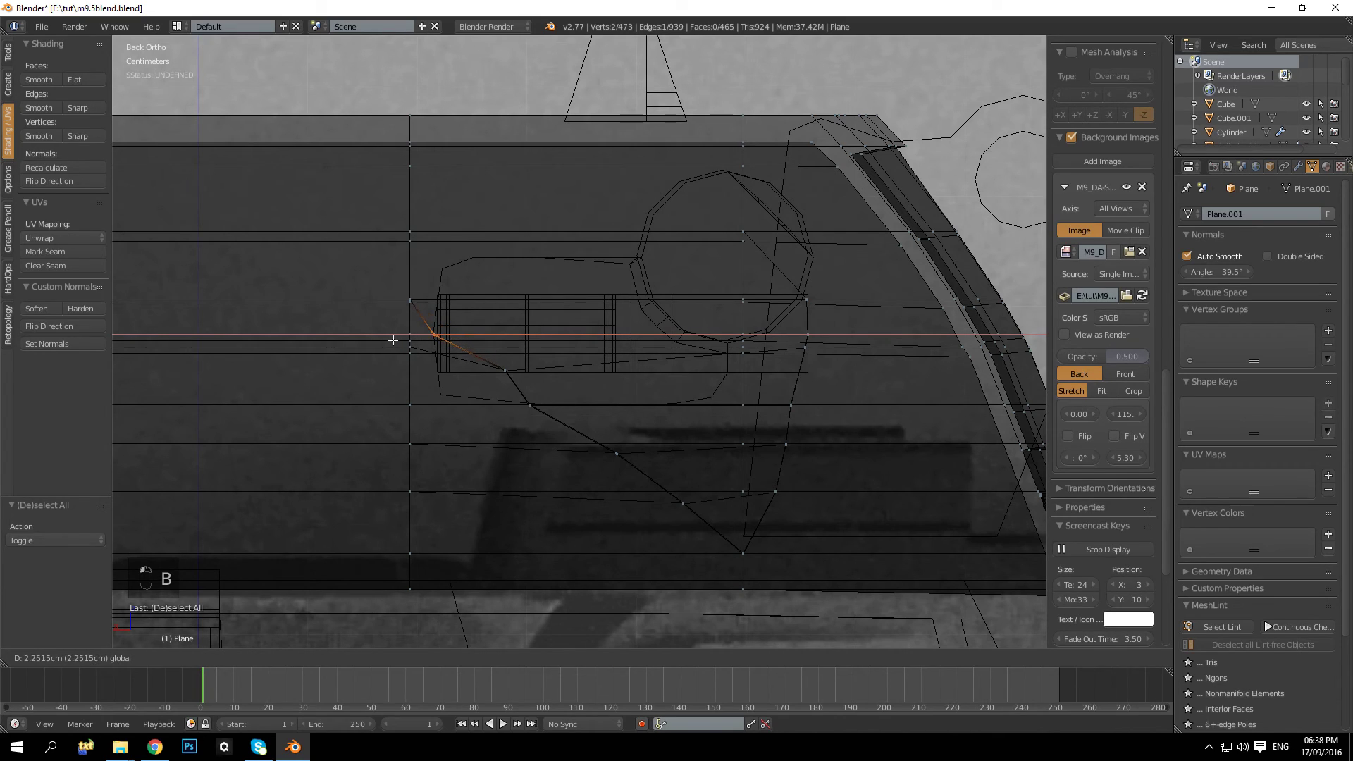
left_click(383, 344)
key("a")
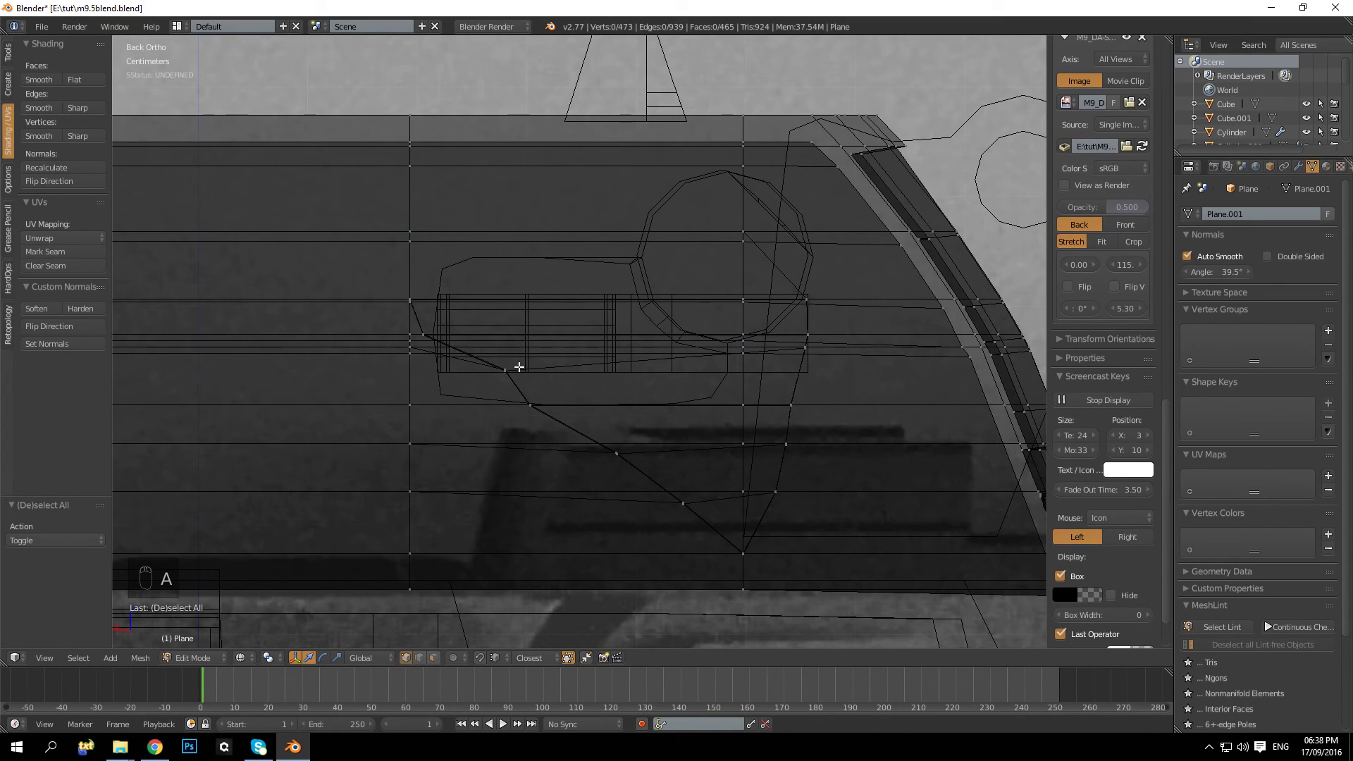
Step: Select the three cutout vertices below the grip on the slanted edge and move them along X by about 0.6 mm
key("b")
left_click_drag(493, 339, 533, 409)
left_click_drag(459, 382, 461, 383)
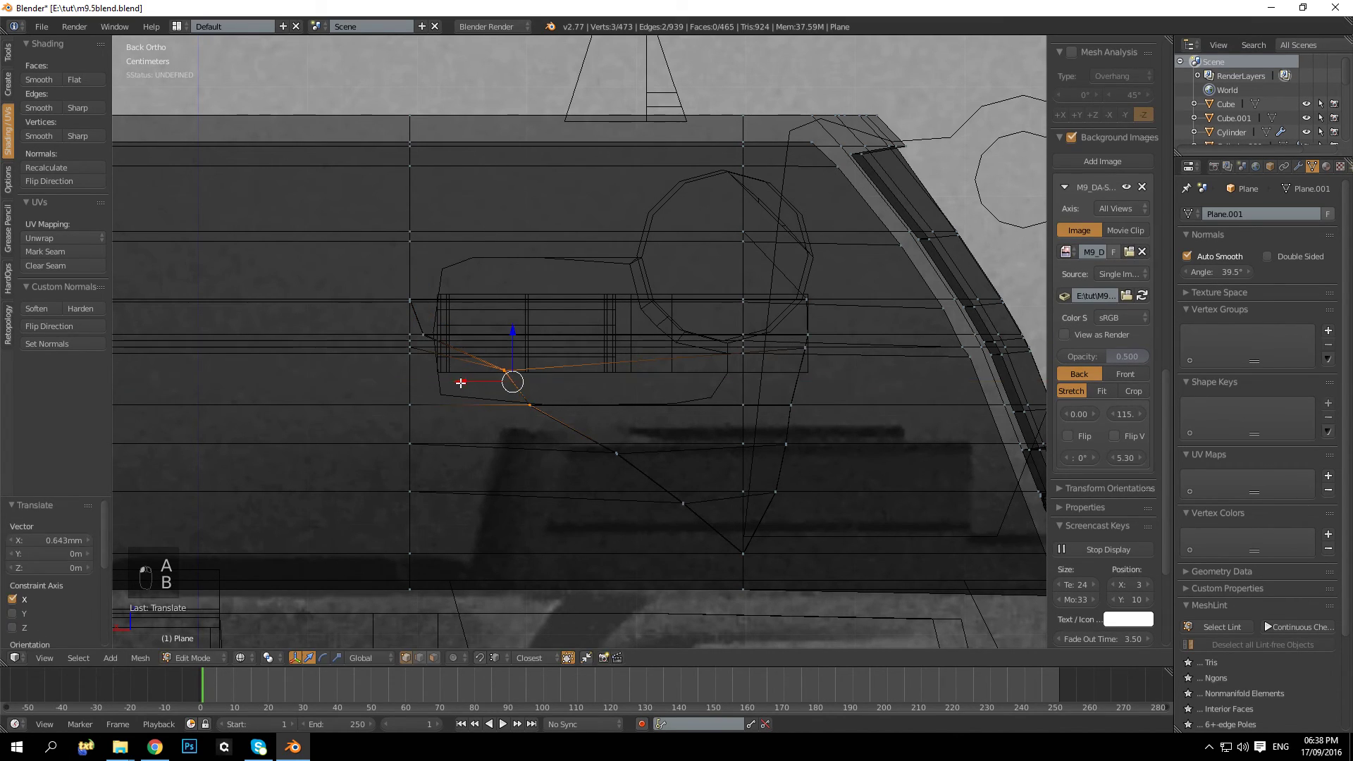
Step: Undo the last vertex move and move only the slanted edge's upper vertex pair along X by about 6.7 cm, below the grip's end
key("ctrl+z")
key("a")
key("b")
left_click_drag(465, 344, 384, 383)
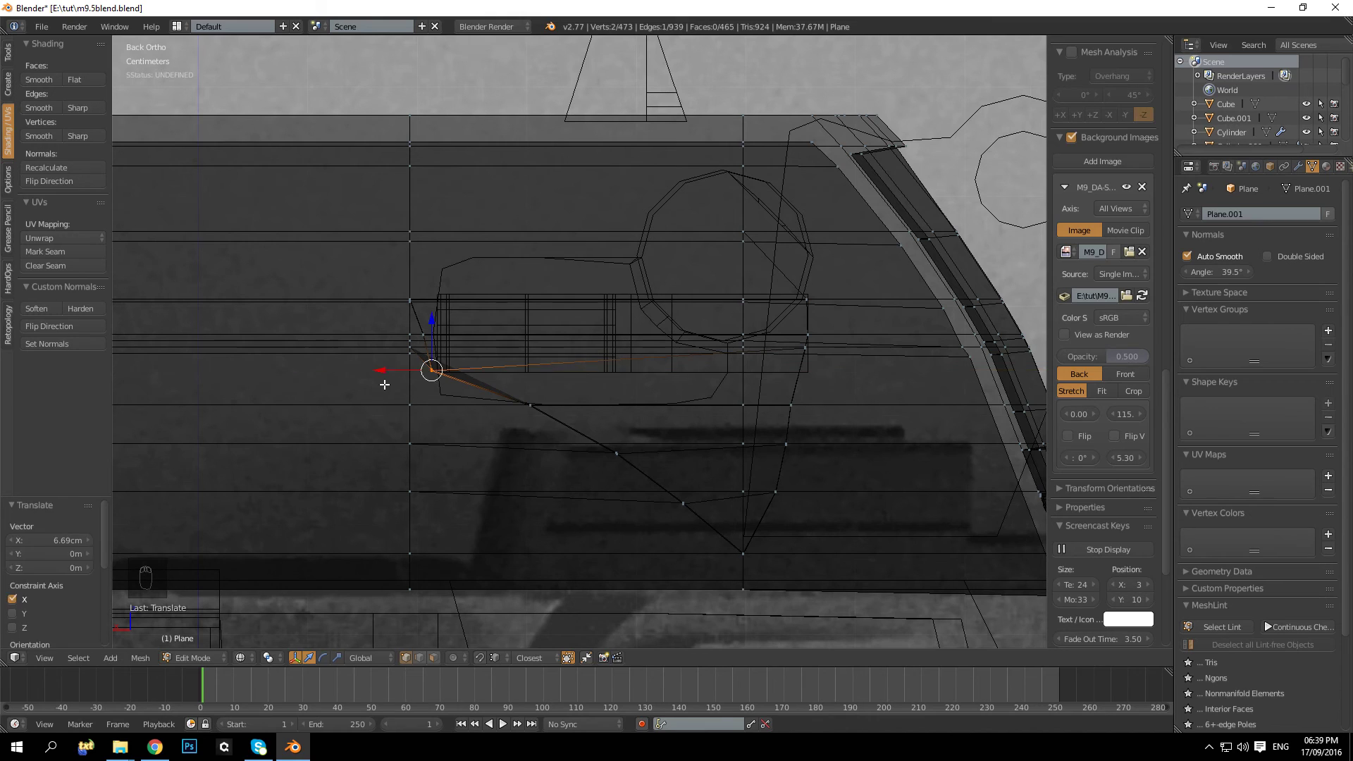
Step: Select the next vertex pair down the cutout's slanted edge and move it along X until it sits almost beneath the pair above
key("a")
key("b")
left_click_drag(516, 372, 559, 426)
left_click_drag(477, 405, 390, 418)
key("a")
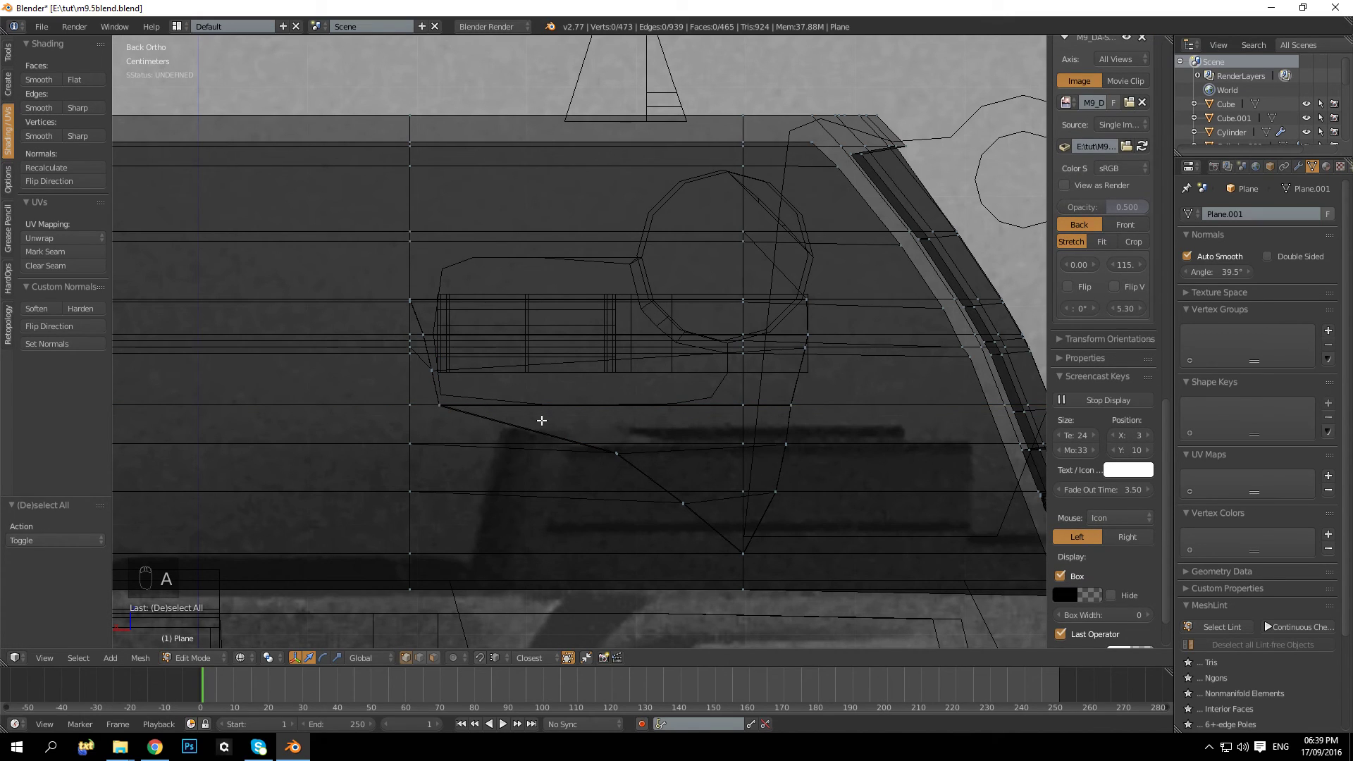
Step: Move the next two vertex pairs down the cutout's slanted edge along X so the edge bulges outward toward its lower tip
key("b")
left_click_drag(536, 414, 649, 475)
left_click_drag(561, 455, 486, 463)
key("a")
key("b")
left_click_drag(642, 472, 698, 536)
left_click_drag(630, 503, 543, 501)
key("a")
key("b")
left_click_drag(489, 415, 483, 456)
key("a")
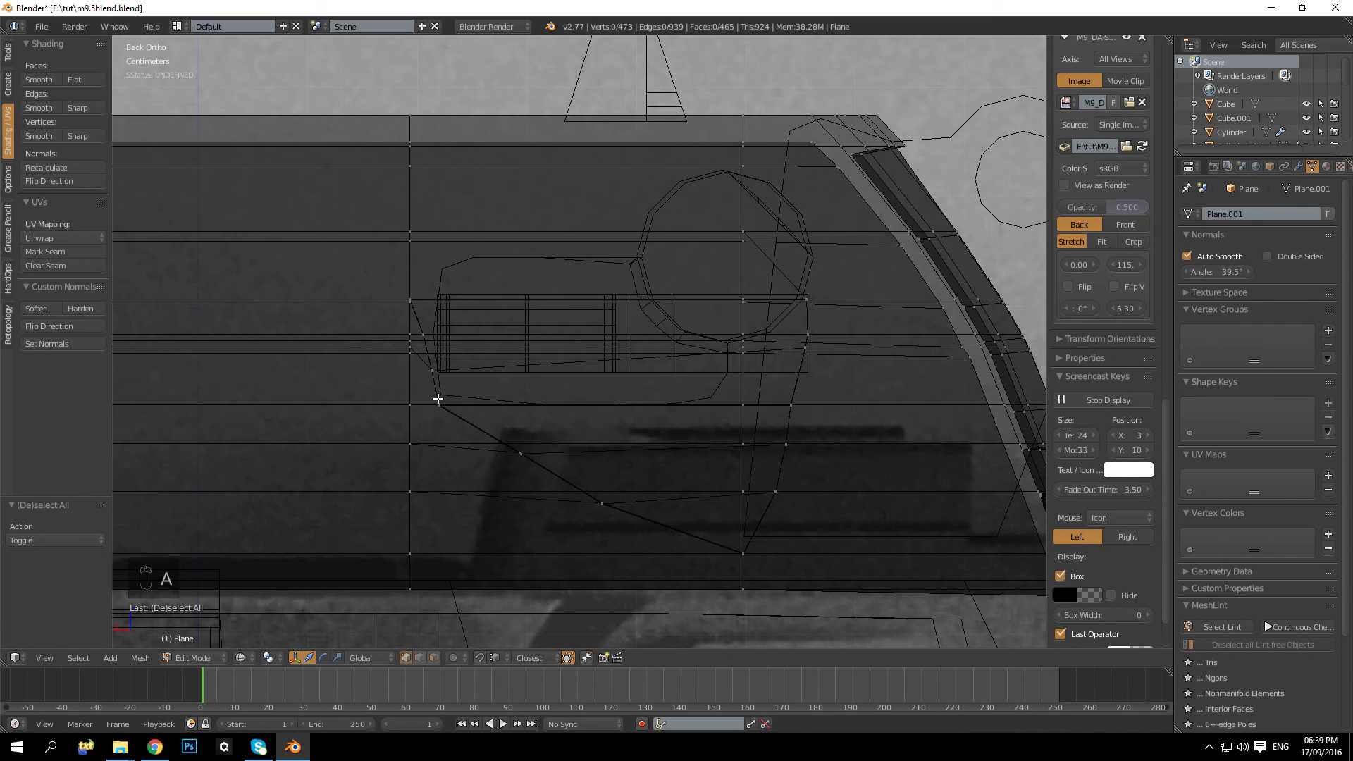
Step: Examine the reshaped cutout edge in solid shading from an angle and from the back, and return to the back orthographic wireframe
key("KP_5")
key("z")
middle_click_drag(441, 375, 397, 343)
key("Tab")
key("Tab")
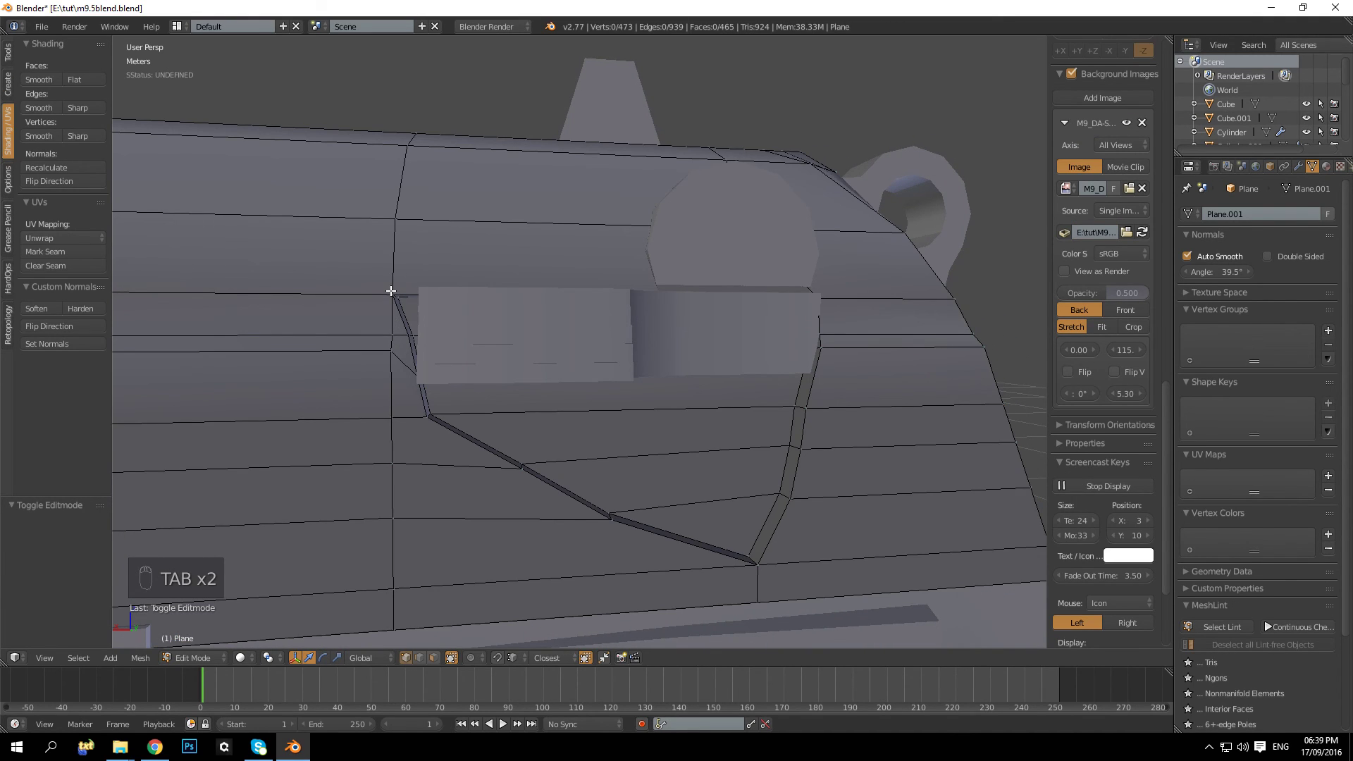
key("KP_1")
key("KP_1")
key("ctrl+KP_1")
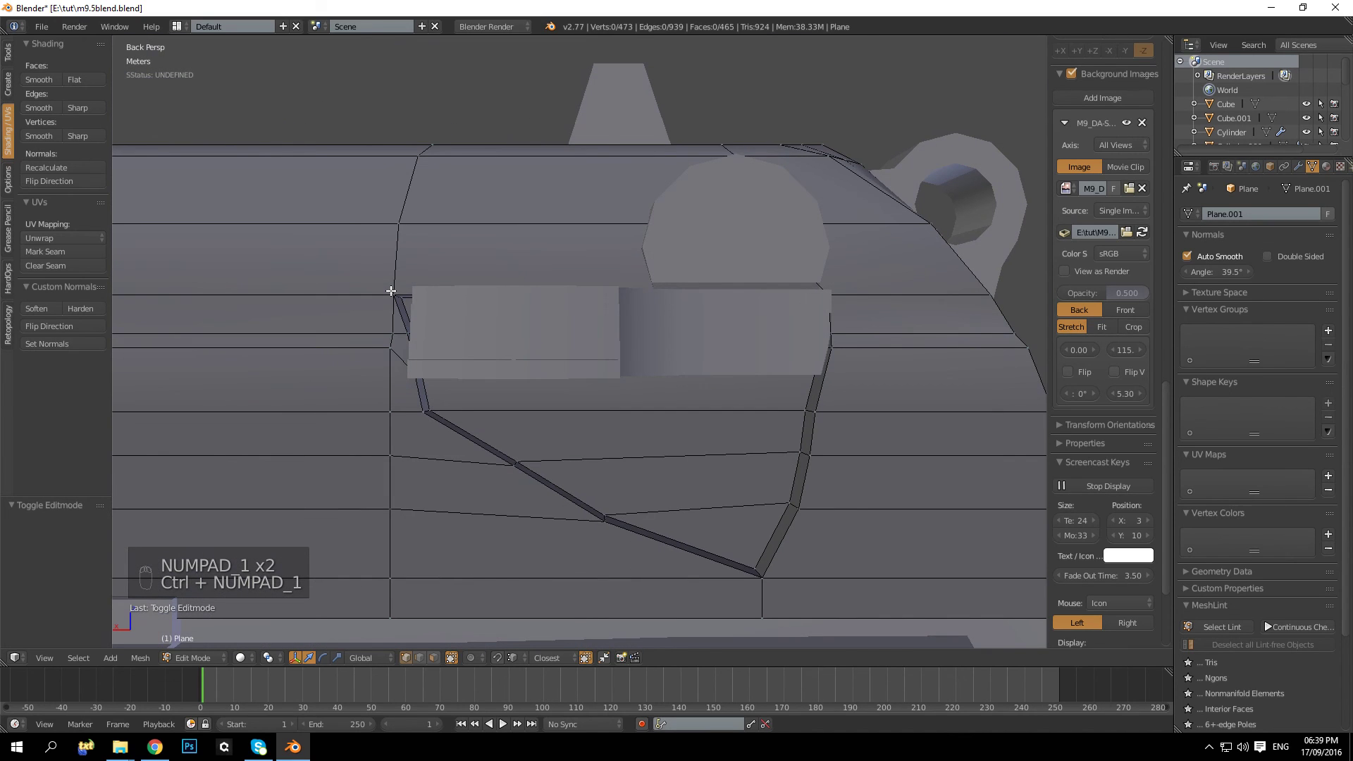
key("z")
key("KP_5")
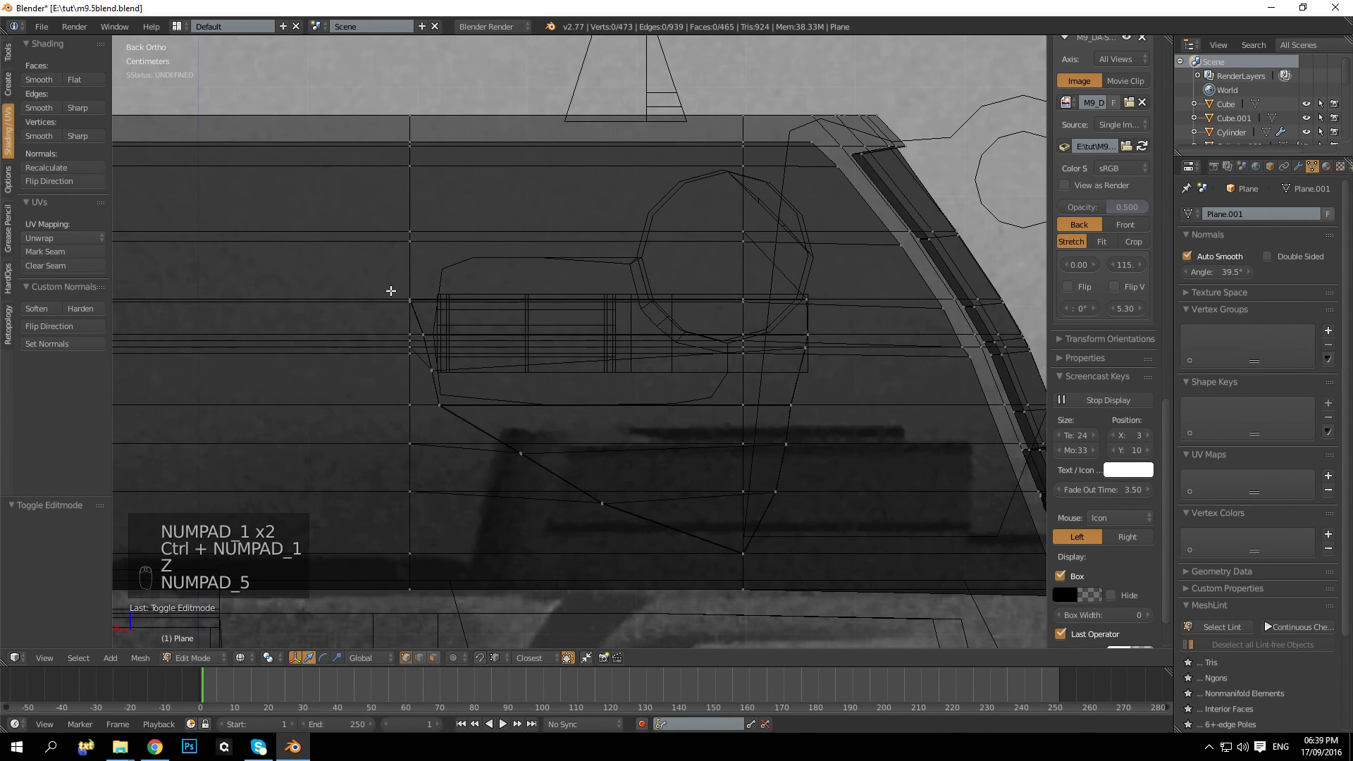
Step: Select the cutout's upper corner vertices near the grip's end, try moving them along X by about 2.2 cm, and undo the move
key("b")
left_click_drag(388, 279, 440, 323)
left_click_drag(360, 302, 384, 303)
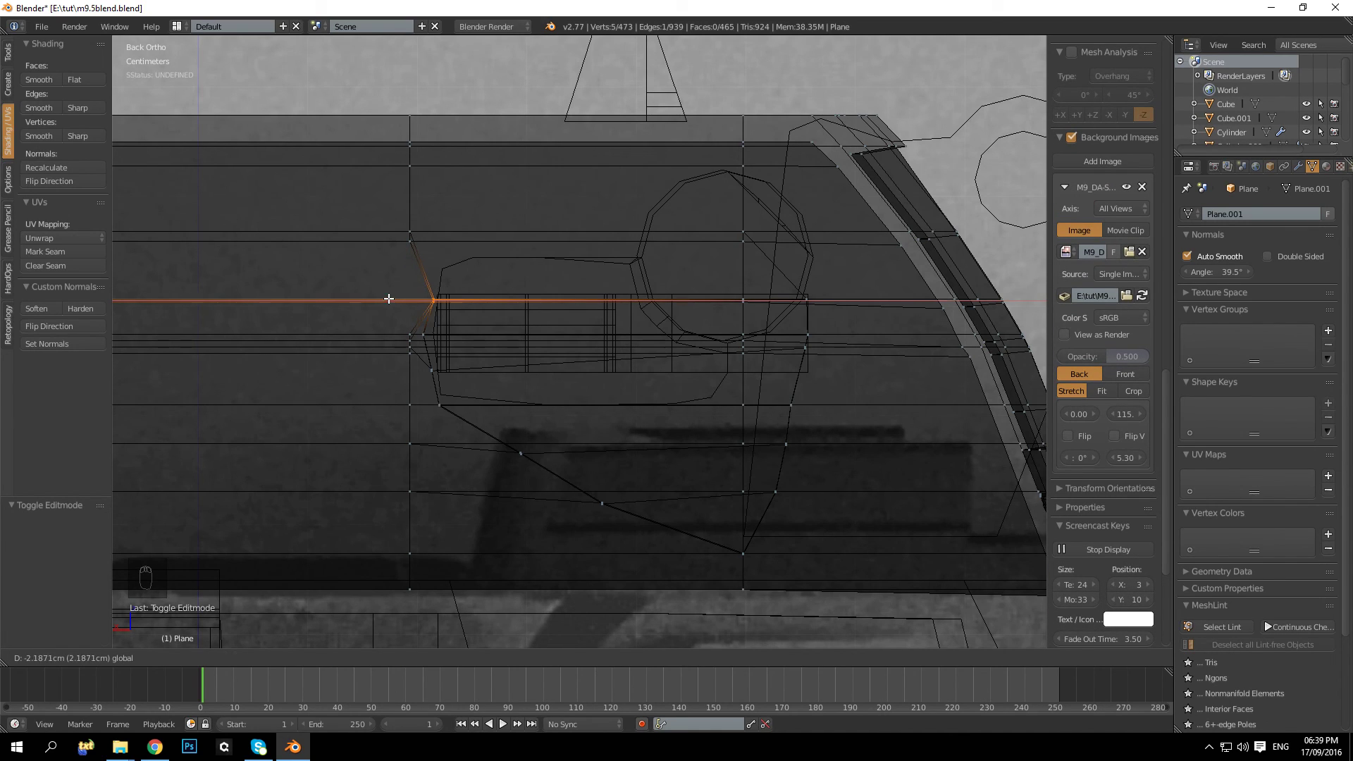
left_click_drag(388, 299, 387, 290)
key("ctrl+z")
Step: Add the vertical loop's vertices above the corner to the selection and move them all along X in line with the grip's end
key("b")
left_click_drag(372, 112, 468, 278)
left_click_drag(367, 190, 391, 185)
key("KP_5")
key("z")
key("a")
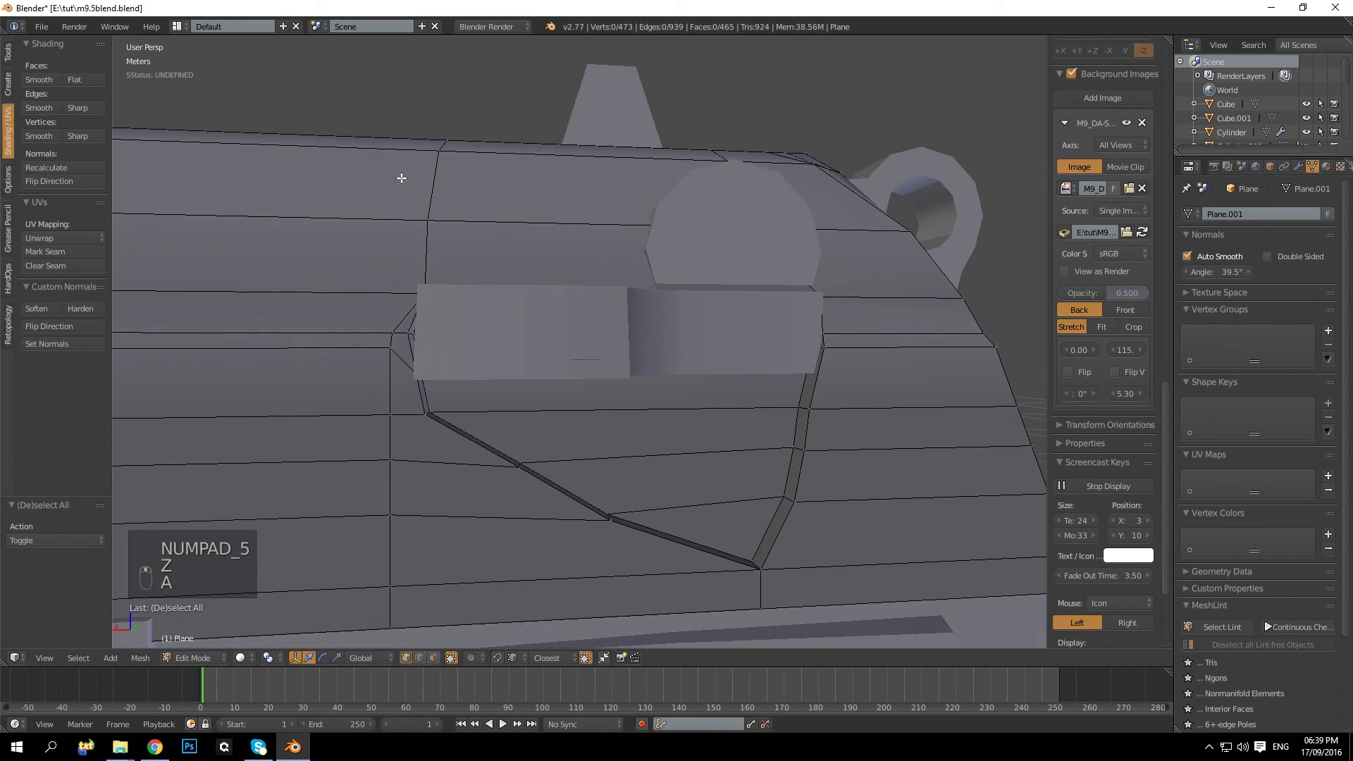
Step: From the back orthographic wireframe, move the cutout vertices halfway down the grip's end slightly along X to straighten that edge
key("KP_1")
key("ctrl+KP_1")
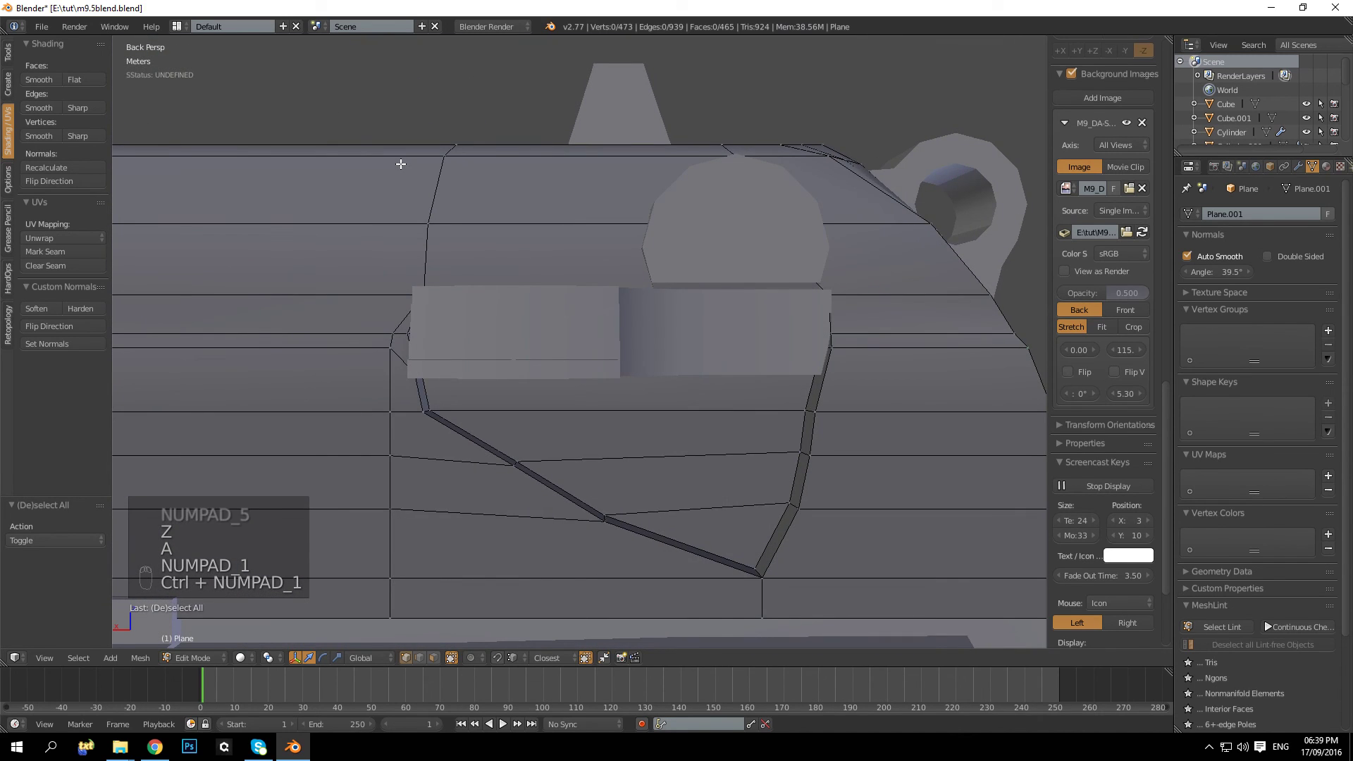
key("KP_5")
key("z")
key("a")
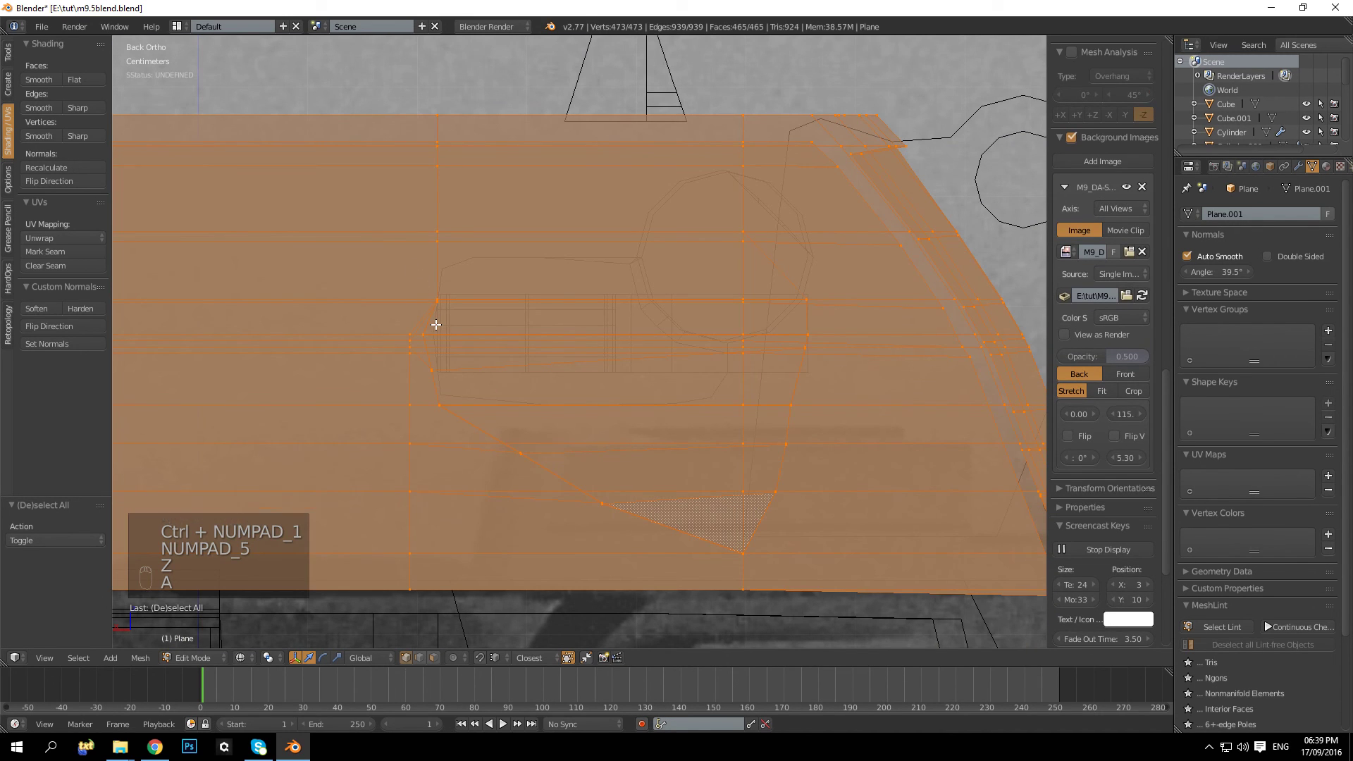
key("a")
key("b")
left_click_drag(397, 322, 446, 345)
key("b")
left_click_drag(357, 332, 374, 332)
key("a")
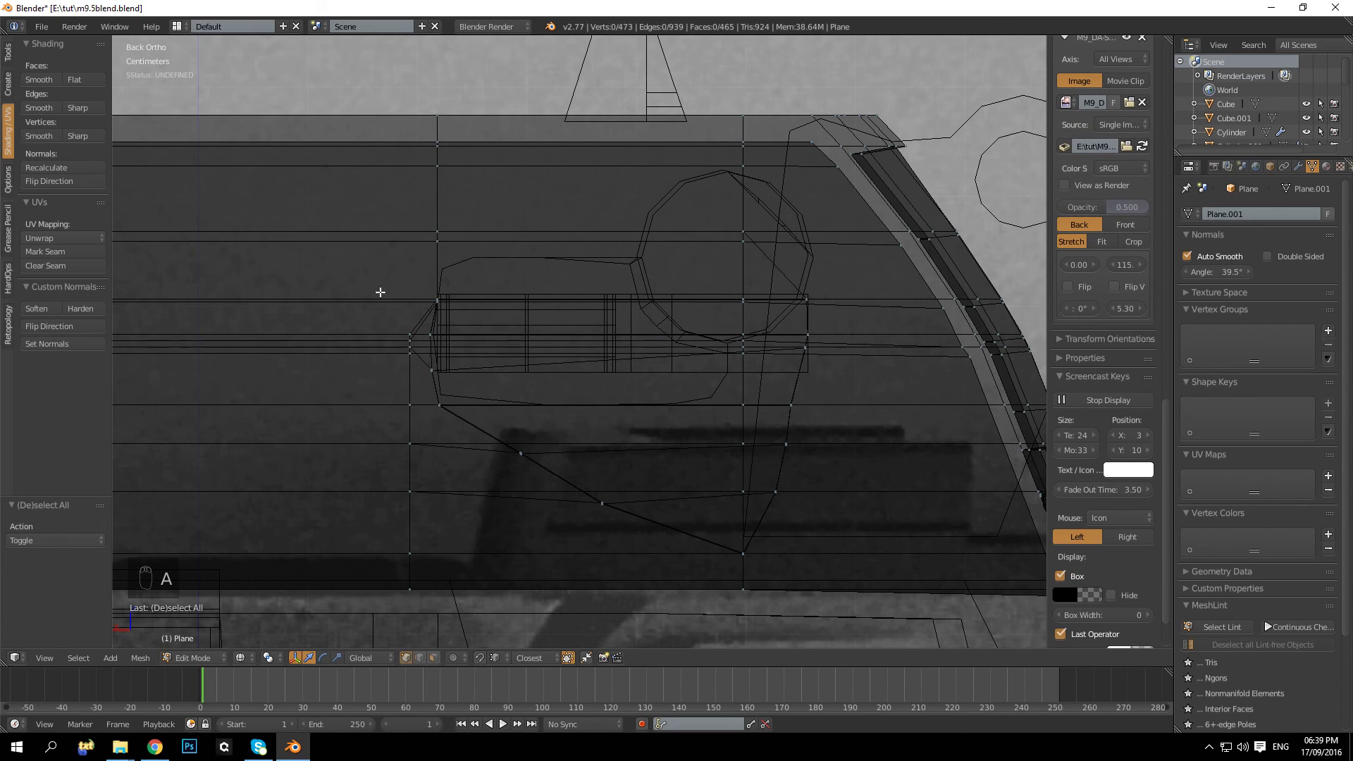
Step: Leave mesh editing with nothing selected and inspect the whole pistol in solid perspective from several angles
key("KP_5")
key("z")
mouse_move(381, 290)
middle_mouse_down()
mouse_move(530, 272)
mouse_move(625, 281)
mouse_move(568, 323)
mouse_move(653, 305)
mouse_move(669, 340)
mouse_move(504, 358)
mouse_move(448, 330)
mouse_move(548, 340)
mouse_move(451, 314)
mouse_move(587, 268)
mouse_move(682, 323)
mouse_move(655, 341)
mouse_move(460, 365)
mouse_move(602, 349)
mouse_move(246, 357)
middle_mouse_up()
key("Tab")
key("a")
key("a")
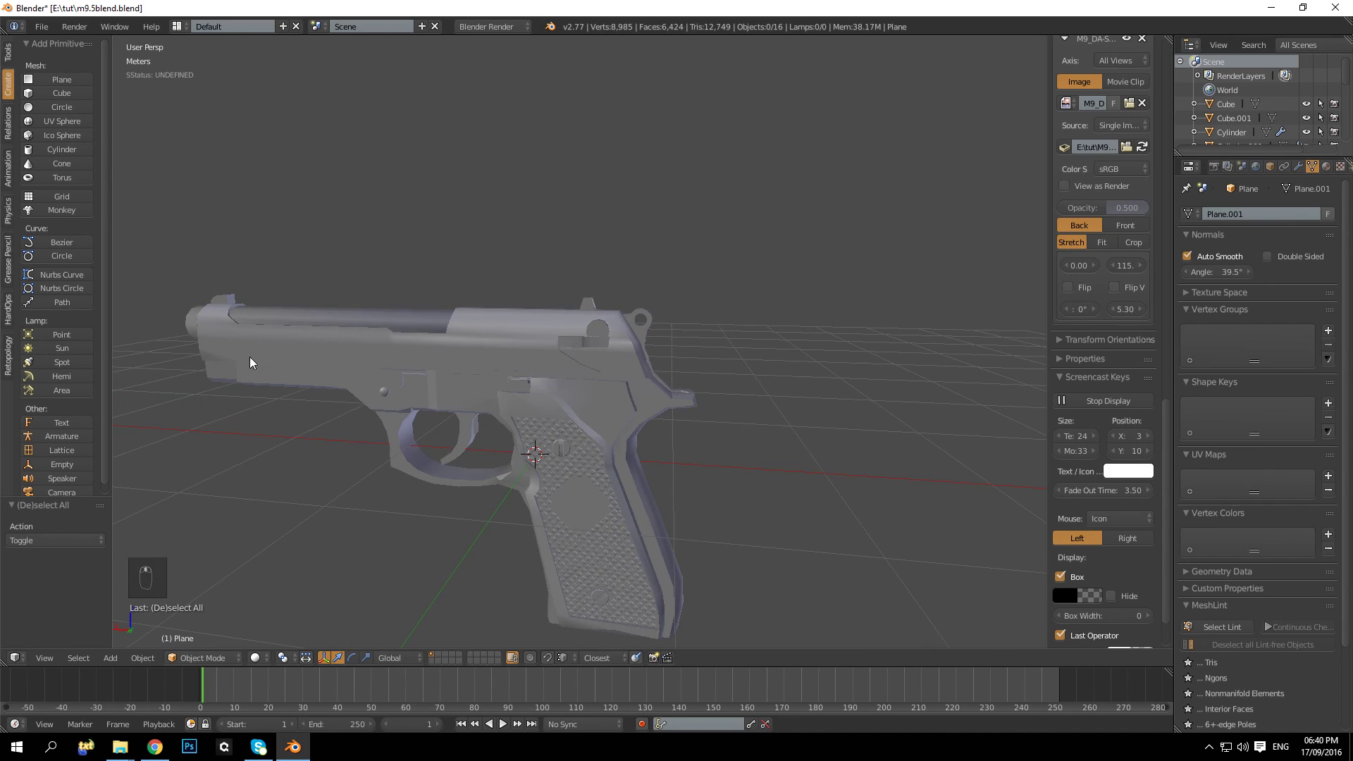
middle_click_drag(178, 353, 435, 332)
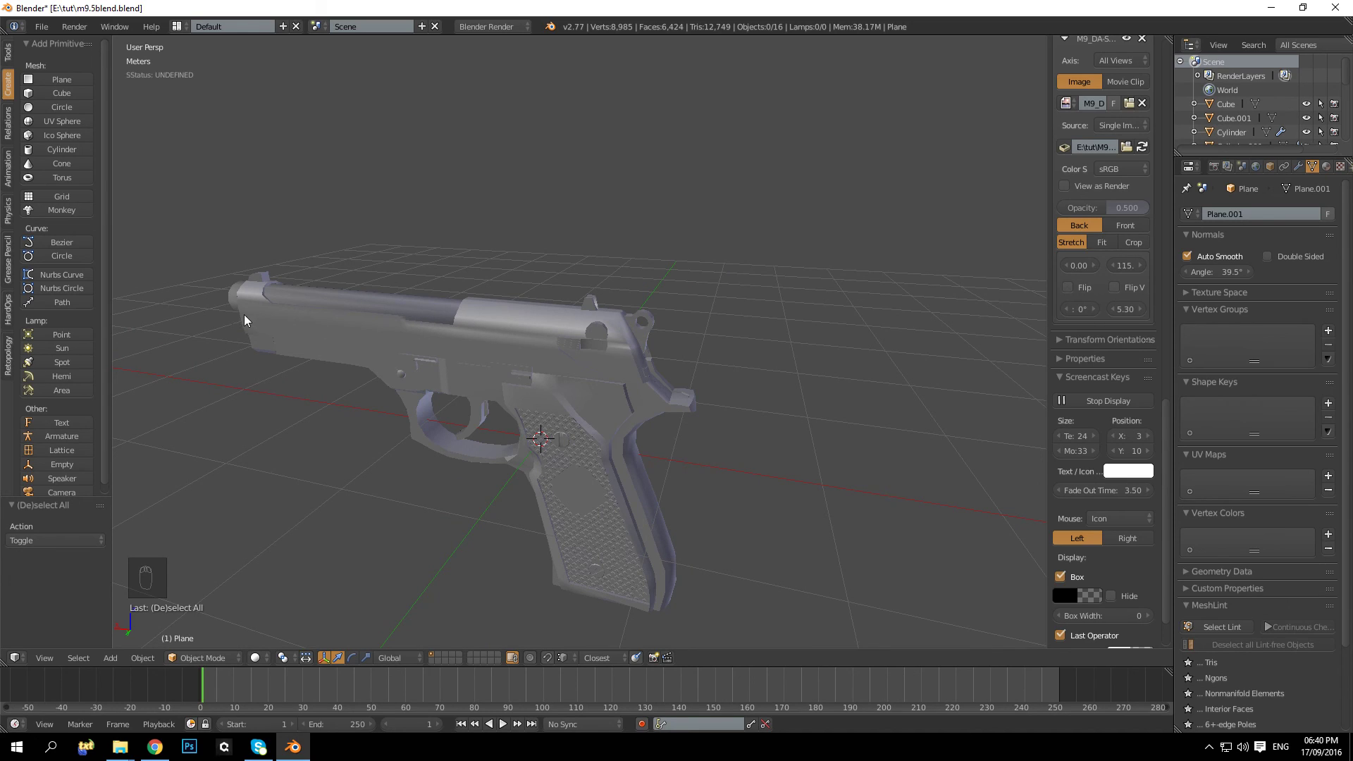
middle_click_drag(297, 315, 194, 325)
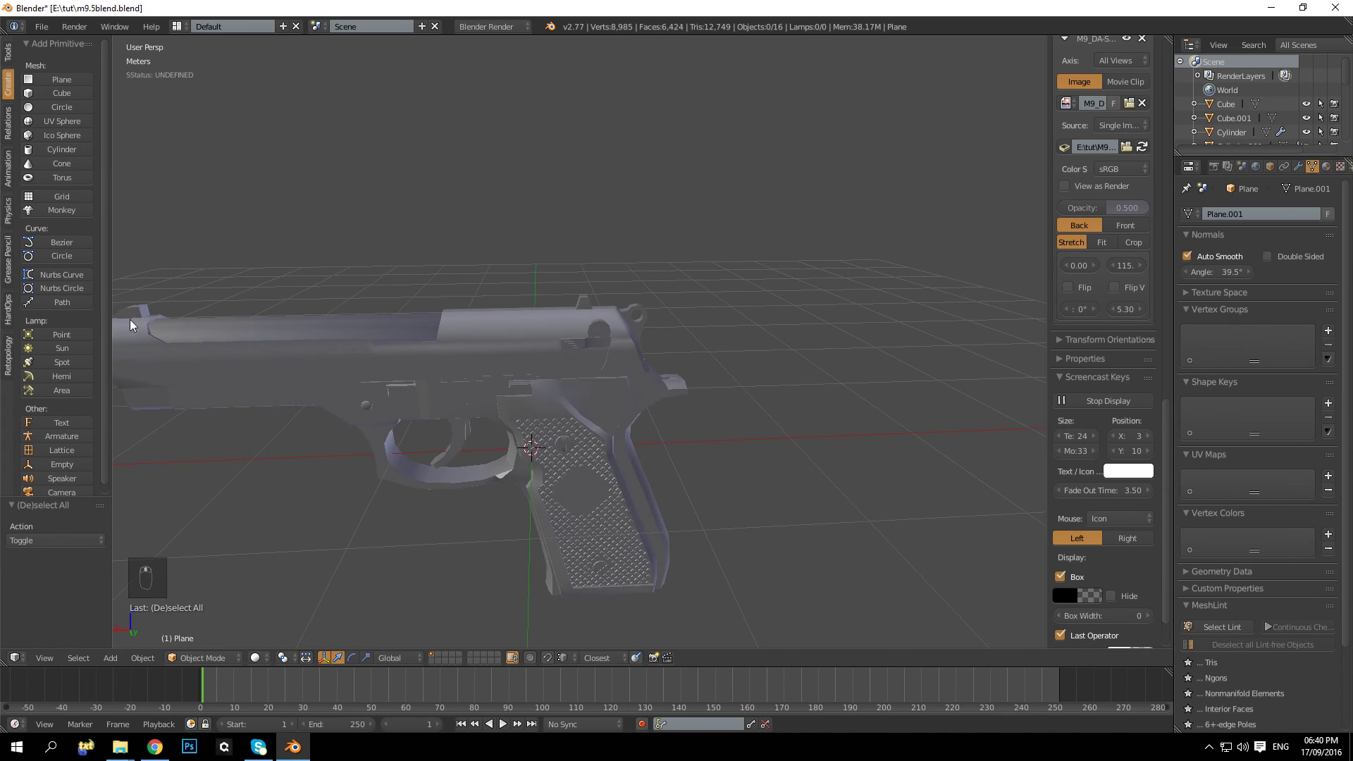